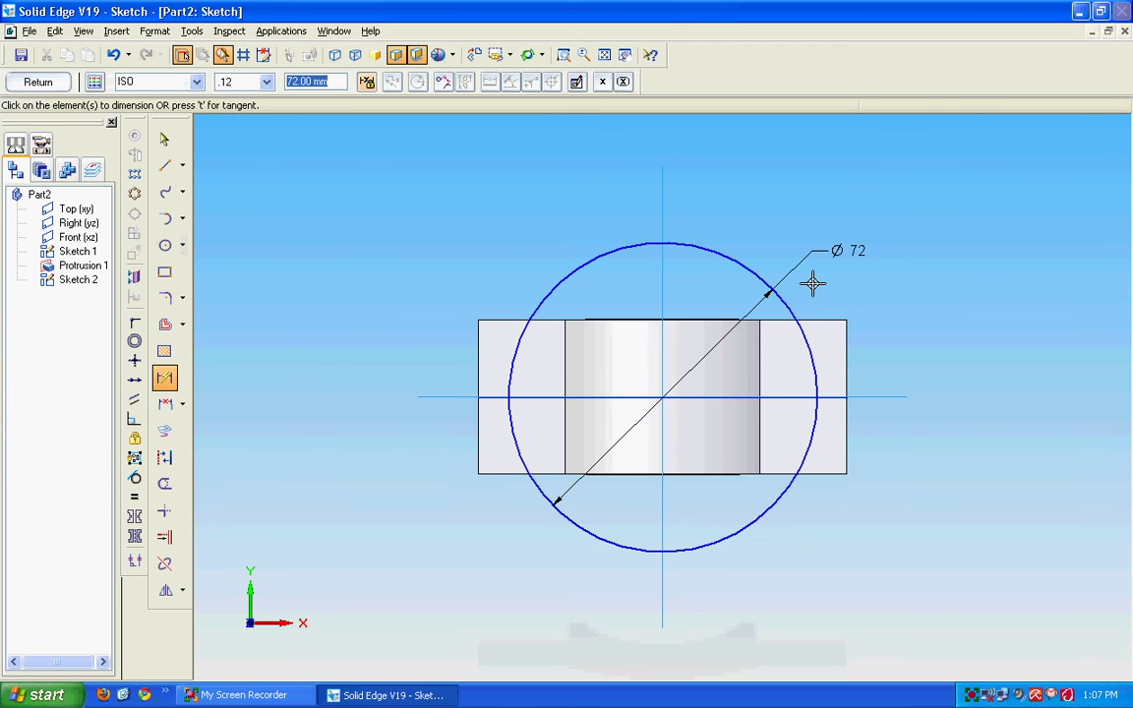
Set the circle's diameter to 86 mm and close the sketch.
{"action": "type", "text": "8"}
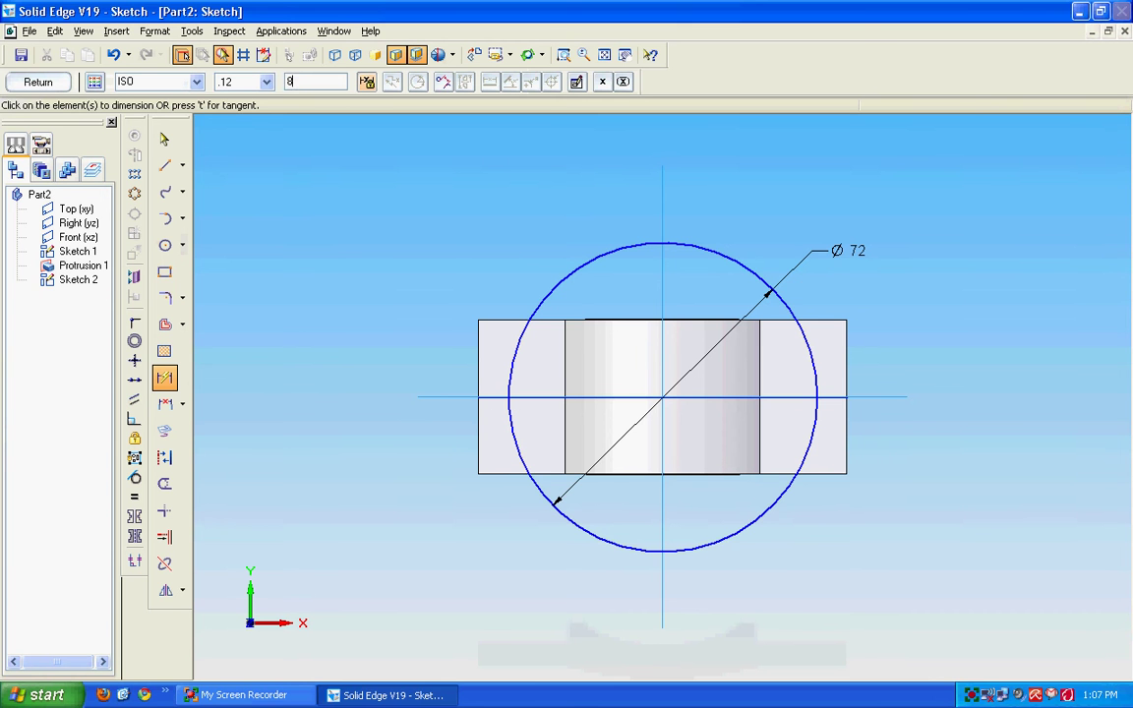
{"action": "type", "text": "6"}
{"action": "key", "text": "Return"}
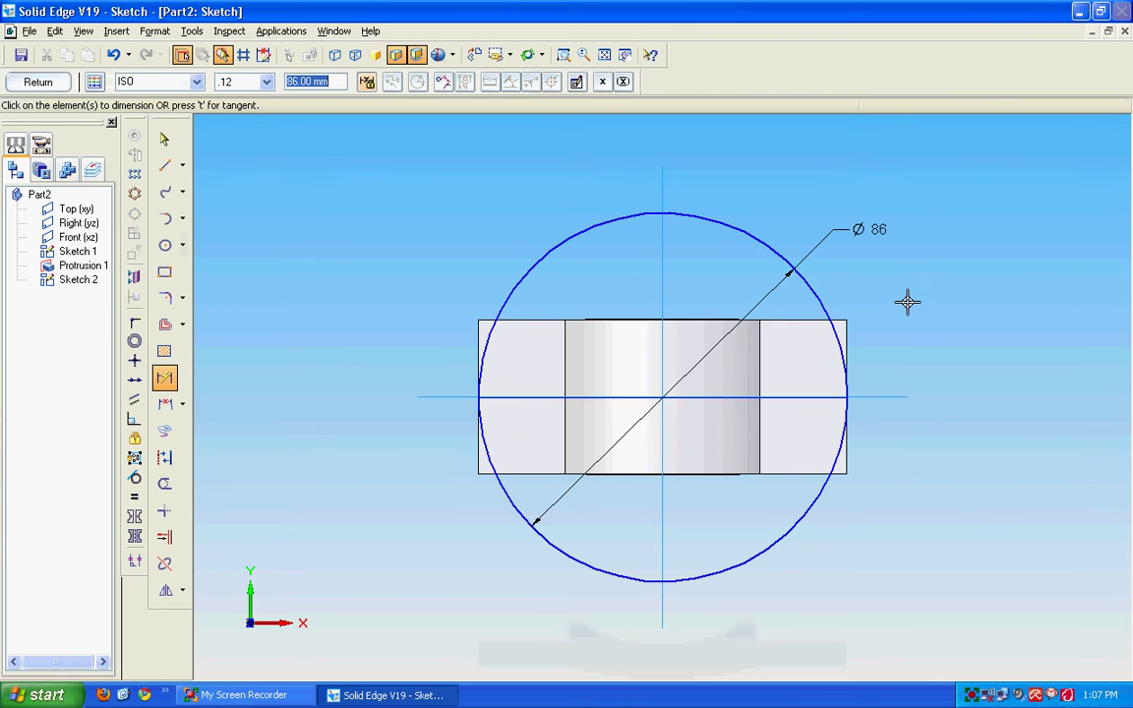
{"action": "left_click", "coordinate": [49, 83]}
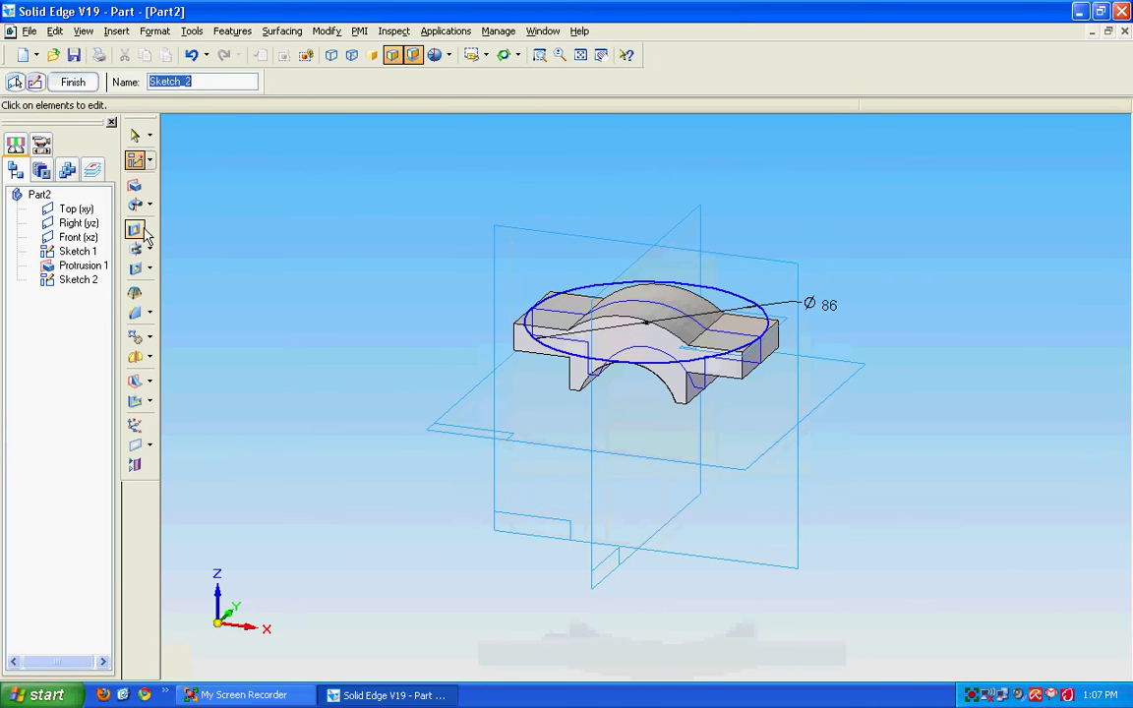
Cut away all material outside the 86 mm circle through the entire part to round the flange ends.
{"action": "left_click", "coordinate": [144, 232]}
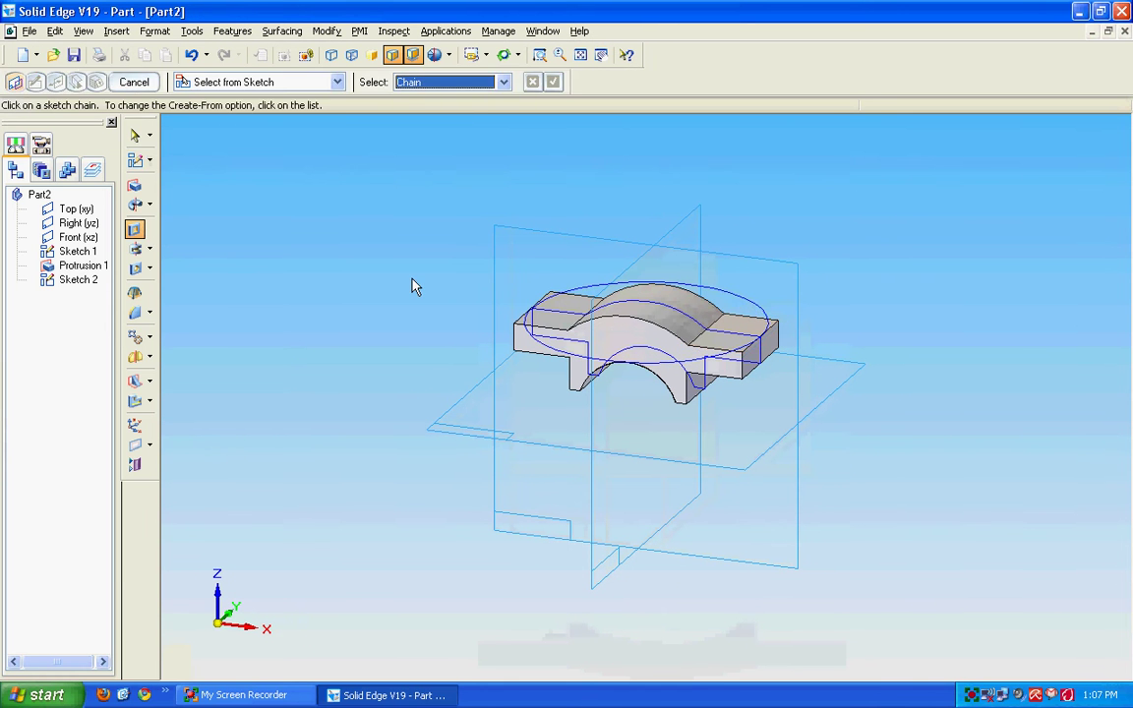
{"action": "left_click", "coordinate": [654, 288]}
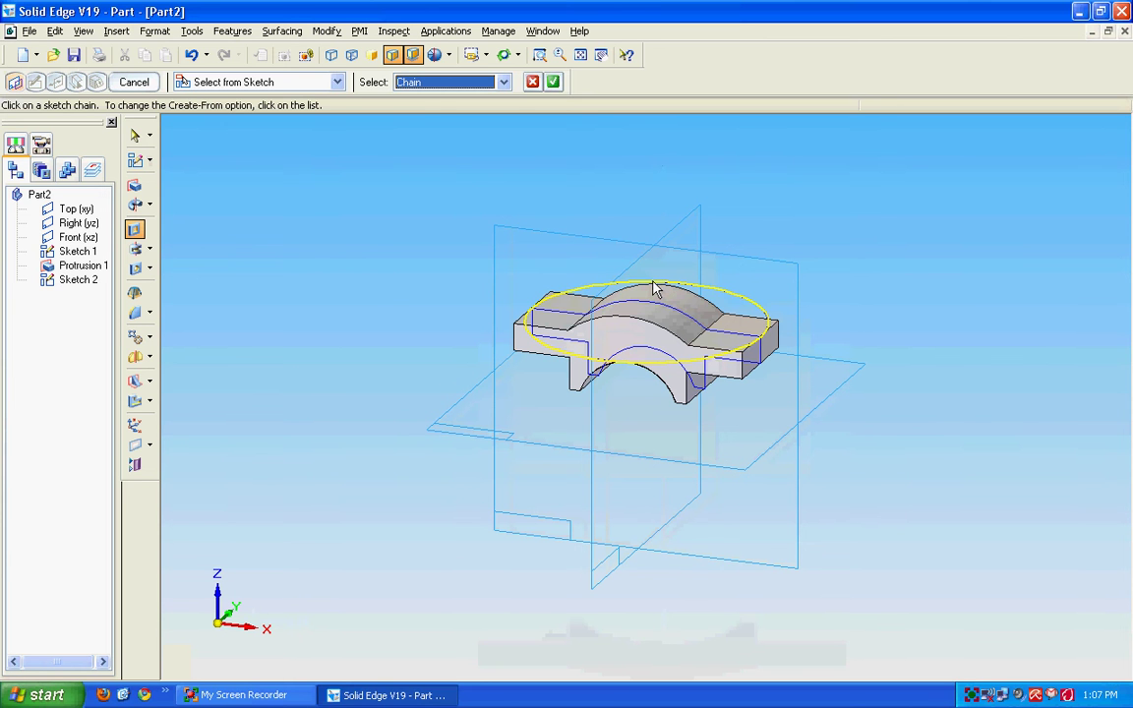
{"action": "right_click", "coordinate": [654, 288]}
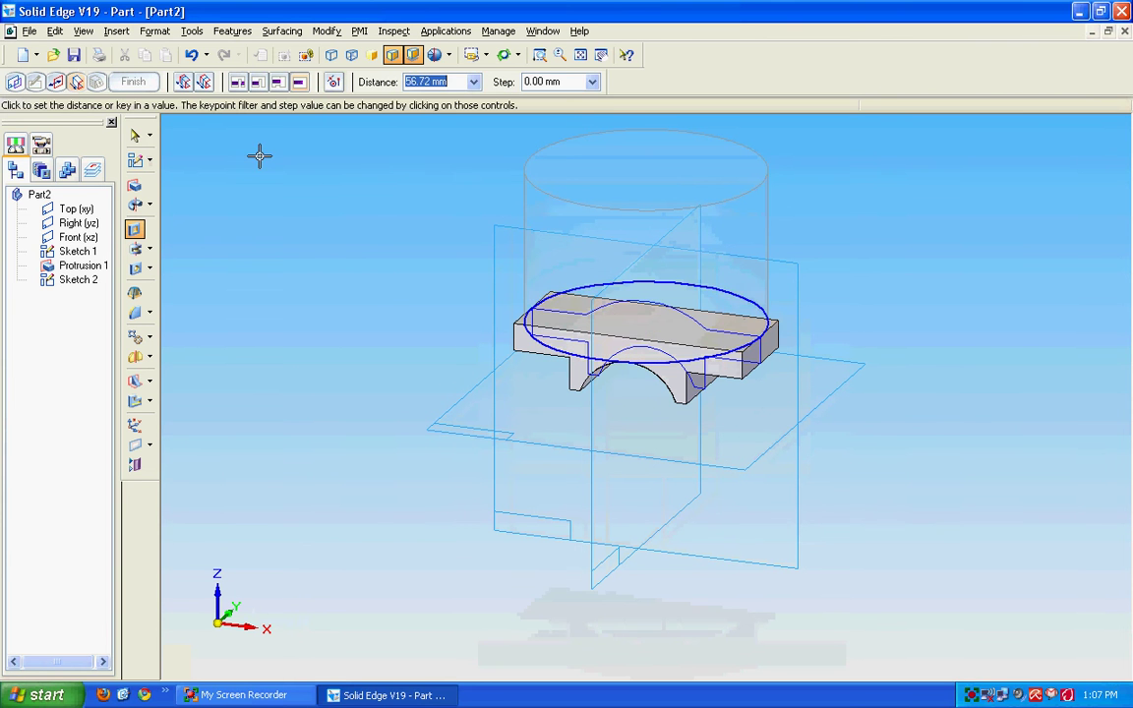
{"action": "left_click", "coordinate": [59, 85]}
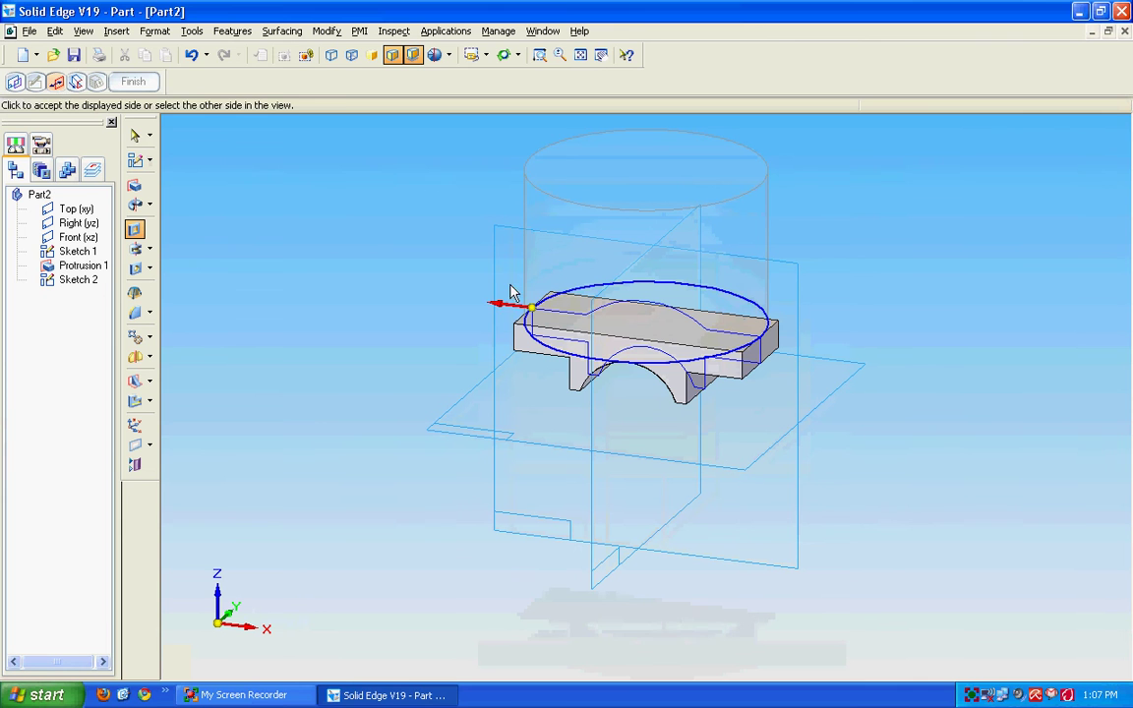
{"action": "left_click", "coordinate": [511, 316]}
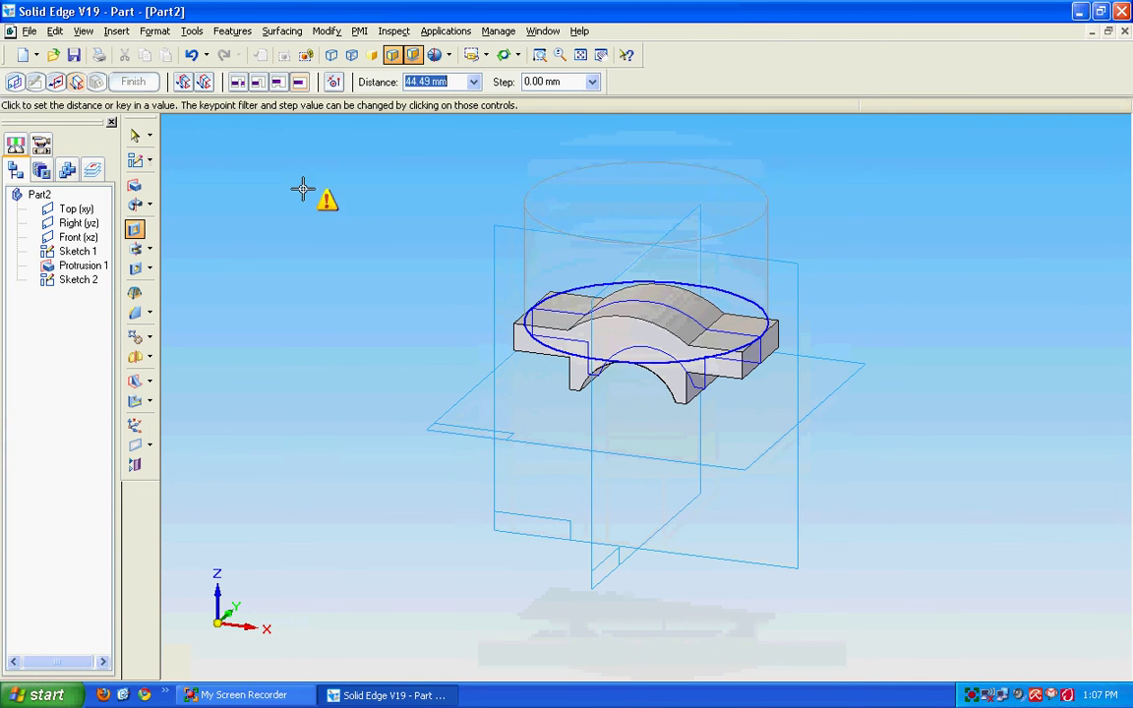
{"action": "left_click", "coordinate": [239, 87]}
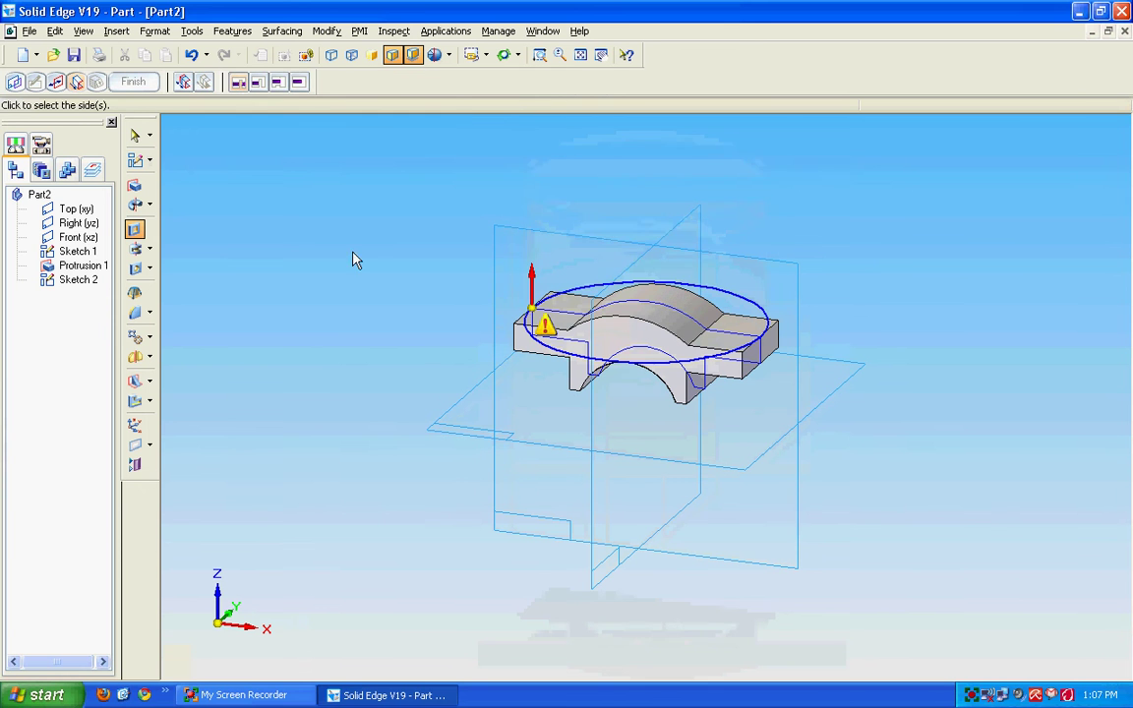
{"action": "left_click", "coordinate": [421, 387]}
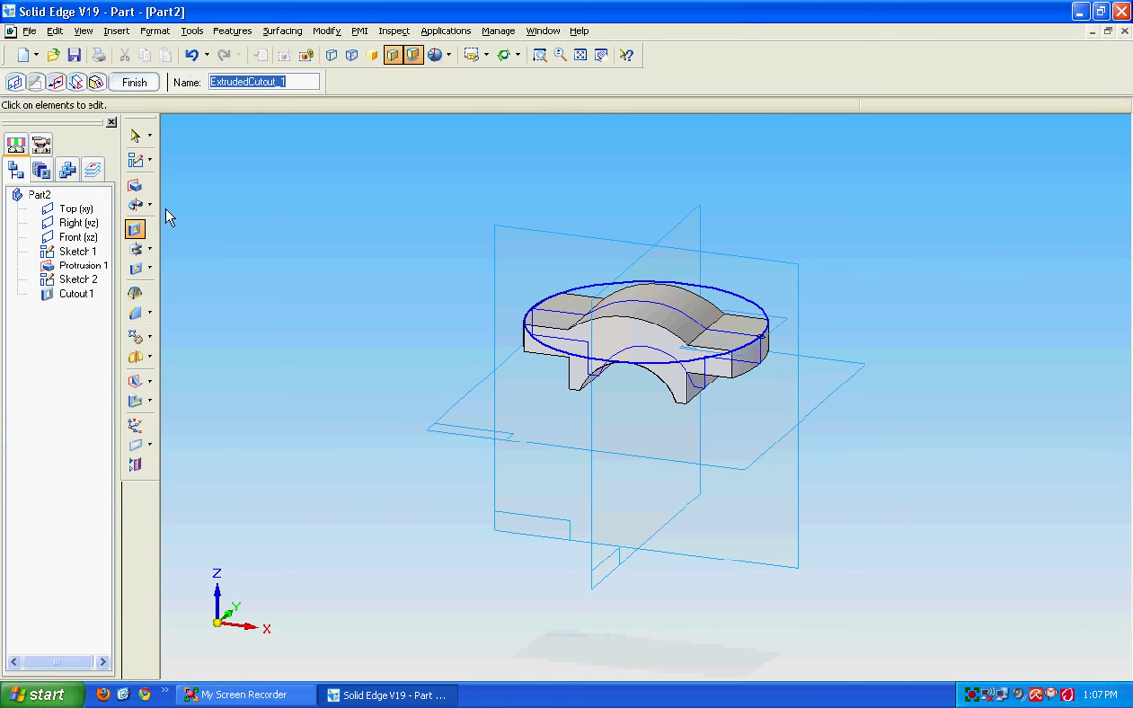
{"action": "left_click", "coordinate": [135, 82]}
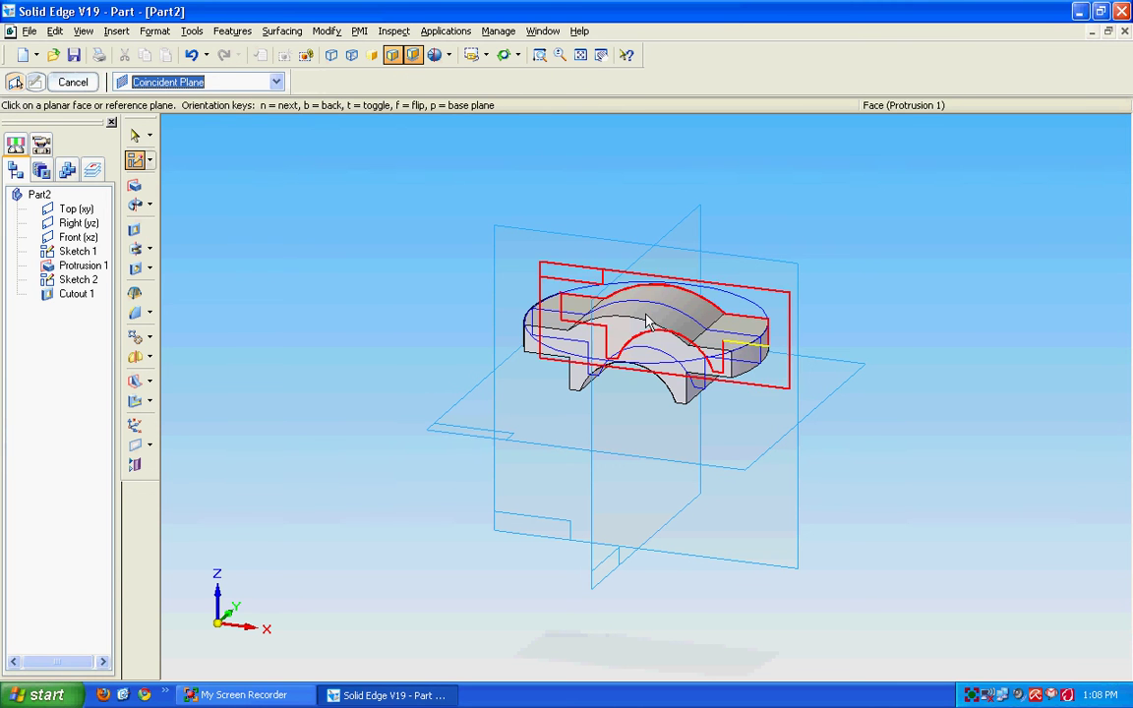
{"action": "left_click", "coordinate": [732, 349]}
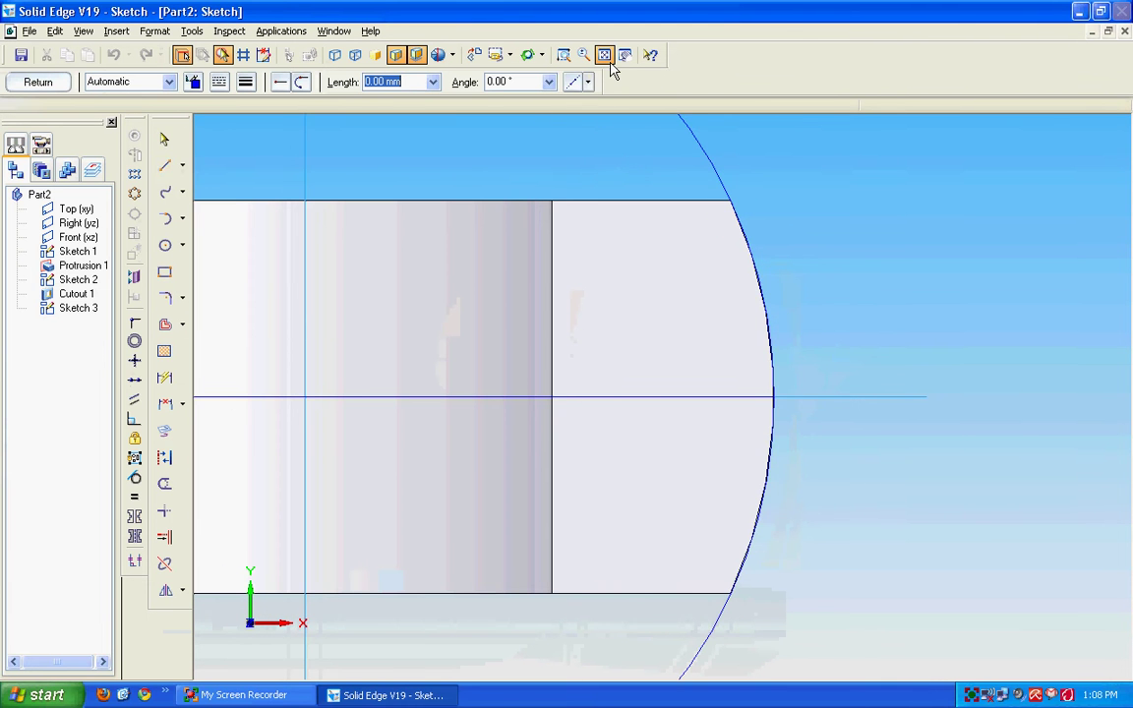
{"action": "left_click", "coordinate": [606, 61]}
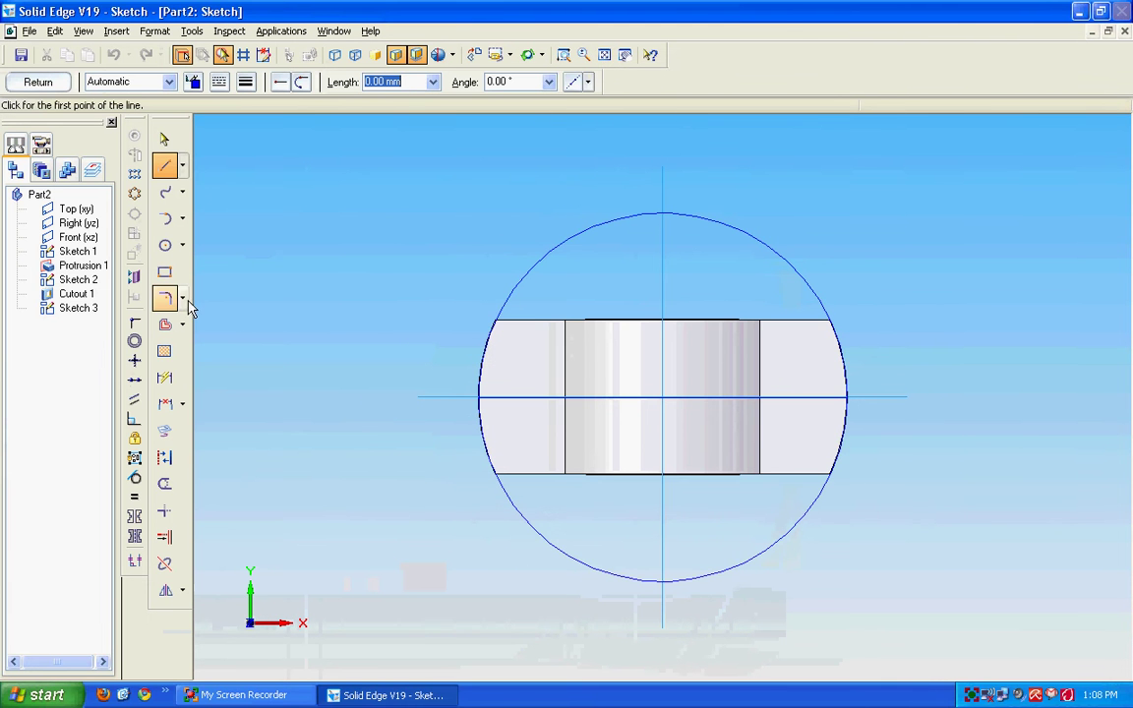
{"action": "left_click", "coordinate": [165, 247]}
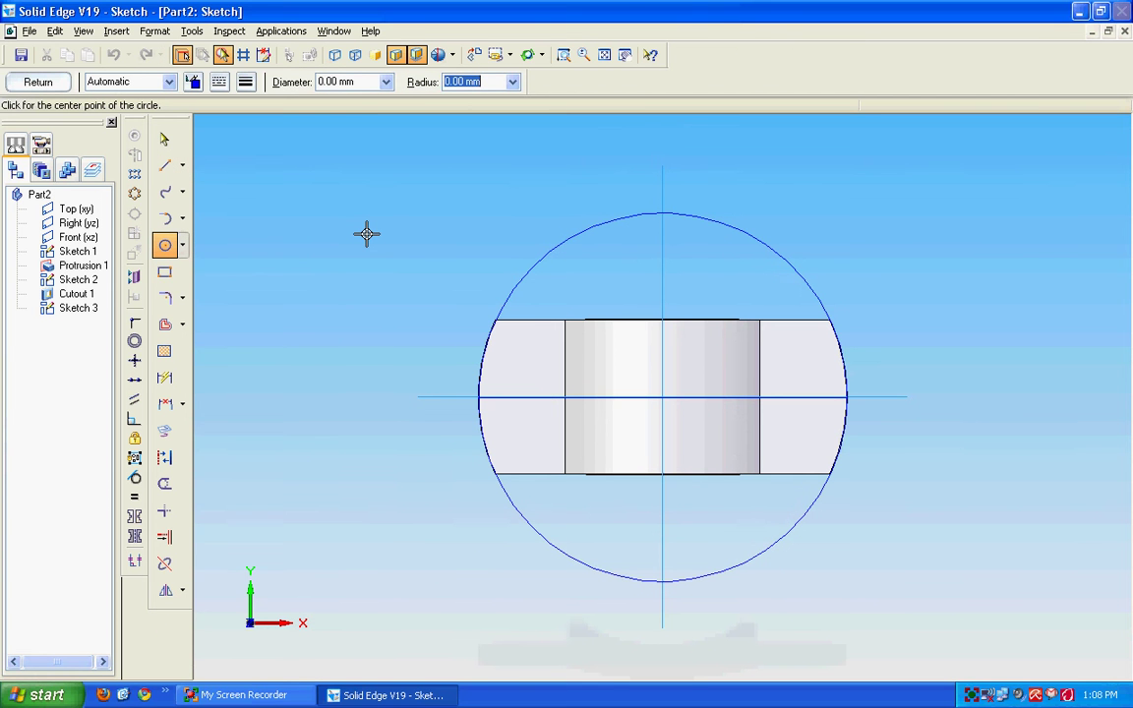
{"action": "type", "text": "12"}
{"action": "key", "text": "Tab"}
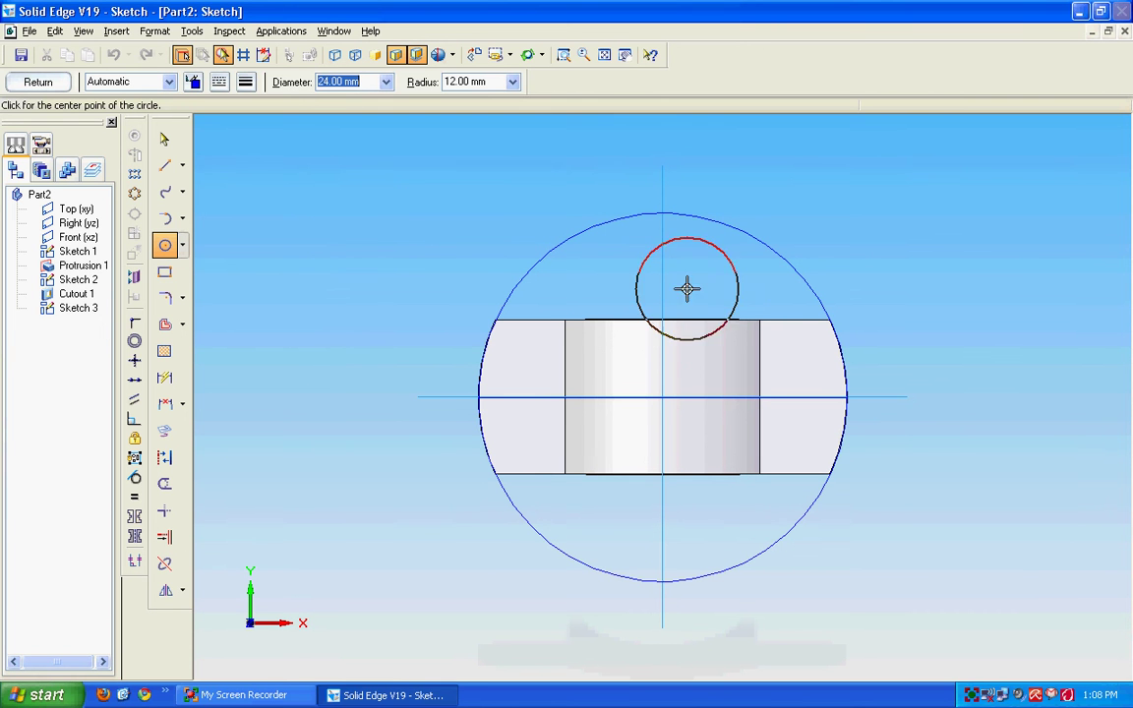
{"action": "key", "text": "Escape"}
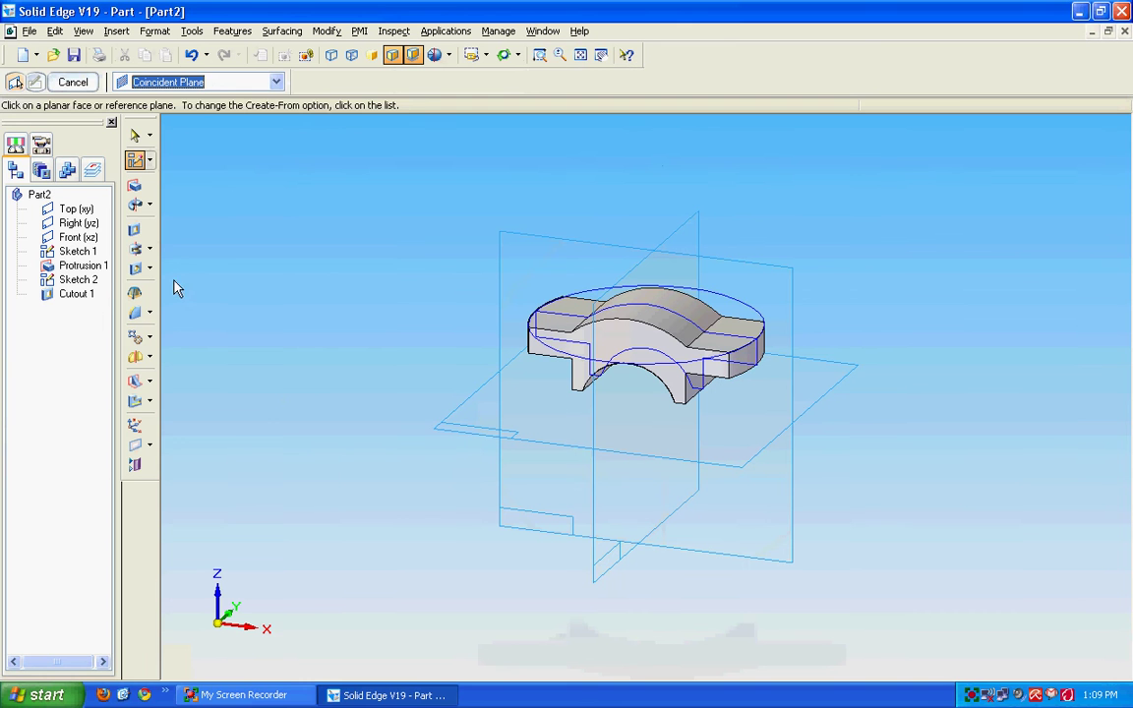
Begin a hole feature on the flange's top face and define it as a simple hole 10.5 mm in diameter.
{"action": "left_click", "coordinate": [136, 269]}
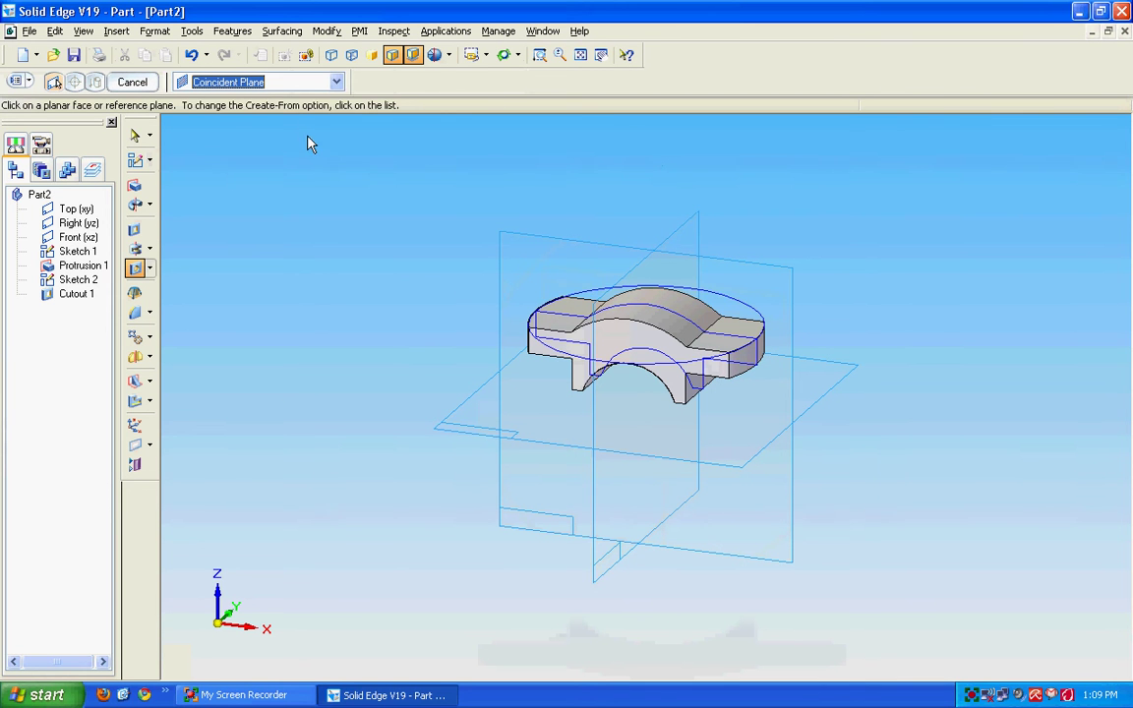
{"action": "left_click", "coordinate": [727, 339]}
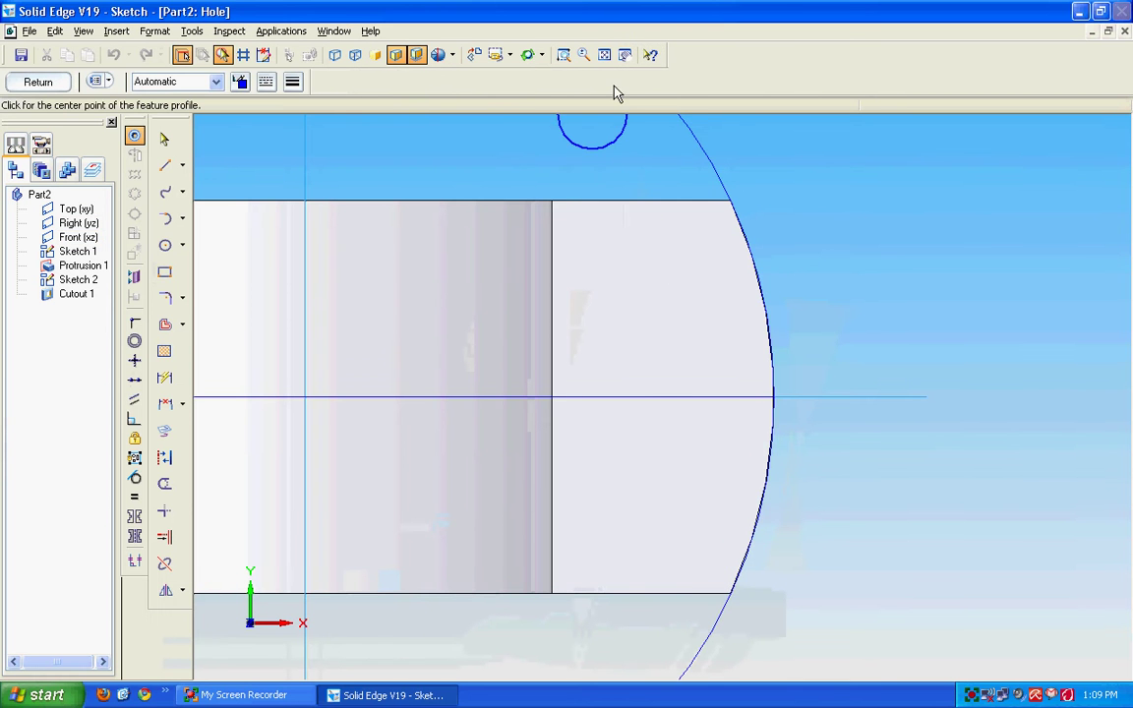
{"action": "left_click", "coordinate": [604, 55]}
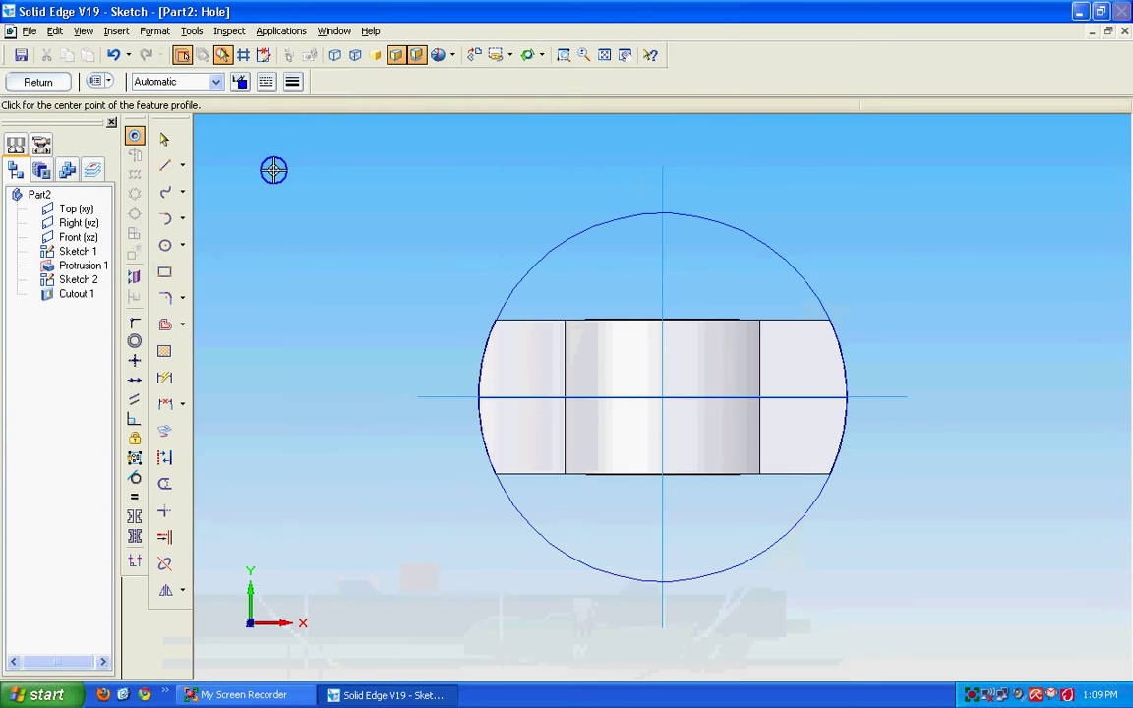
{"action": "left_click", "coordinate": [95, 81]}
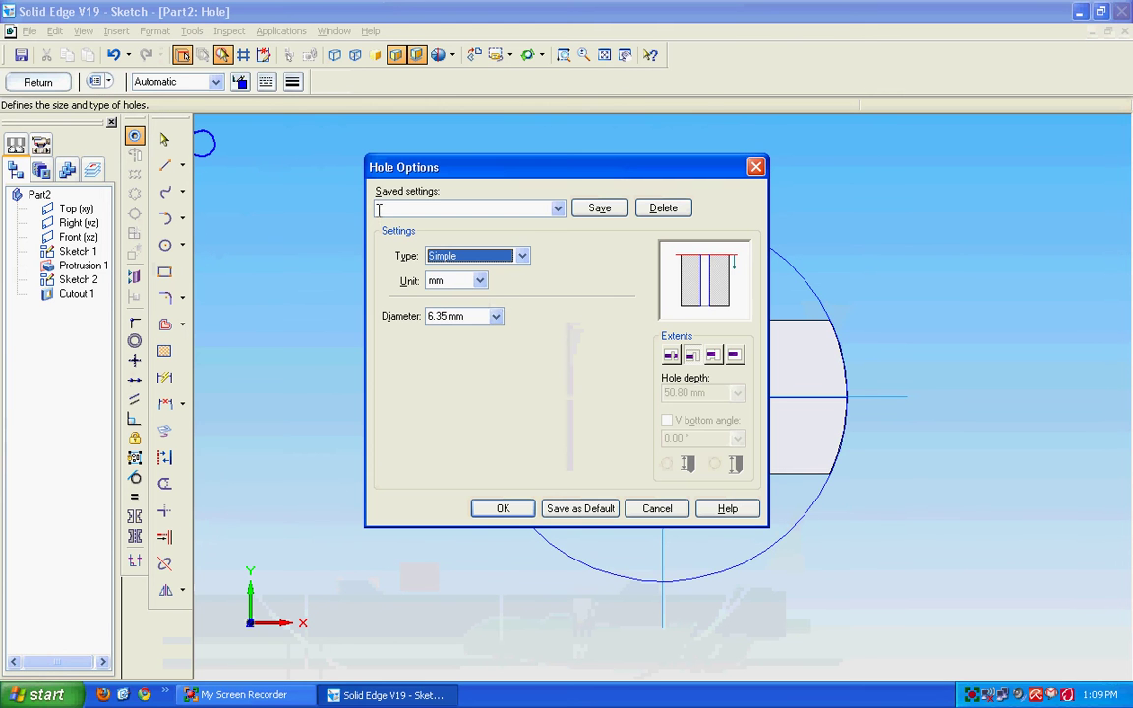
{"action": "left_click", "coordinate": [478, 316]}
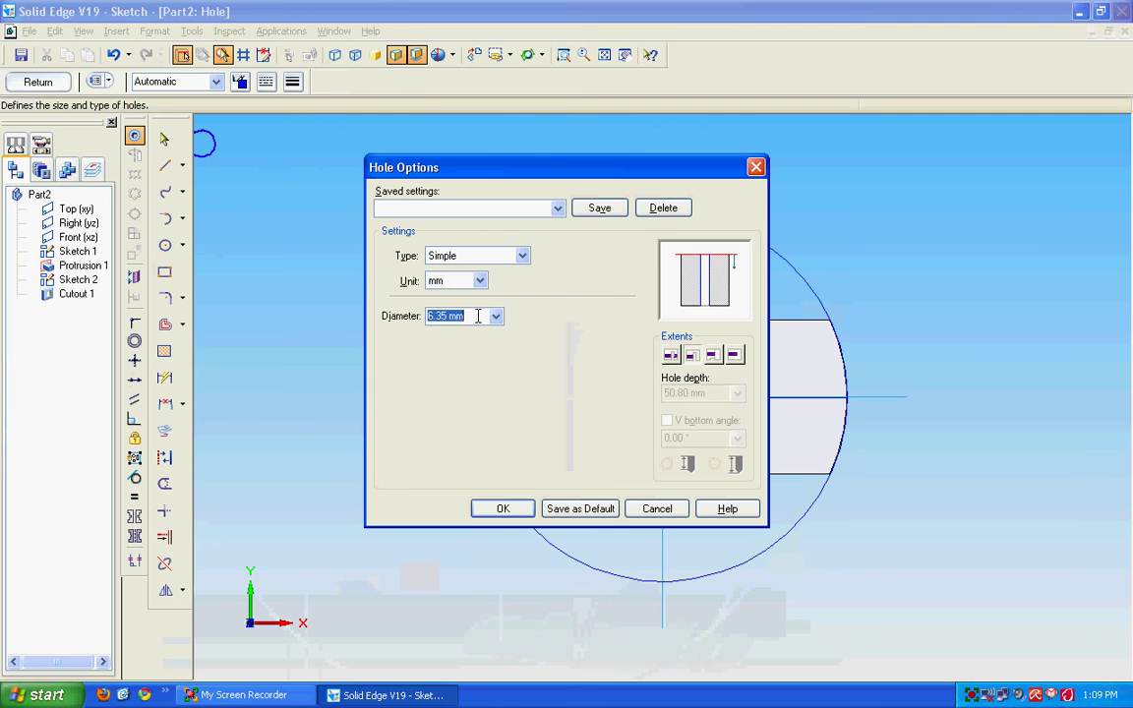
{"action": "type", "text": "10.5"}
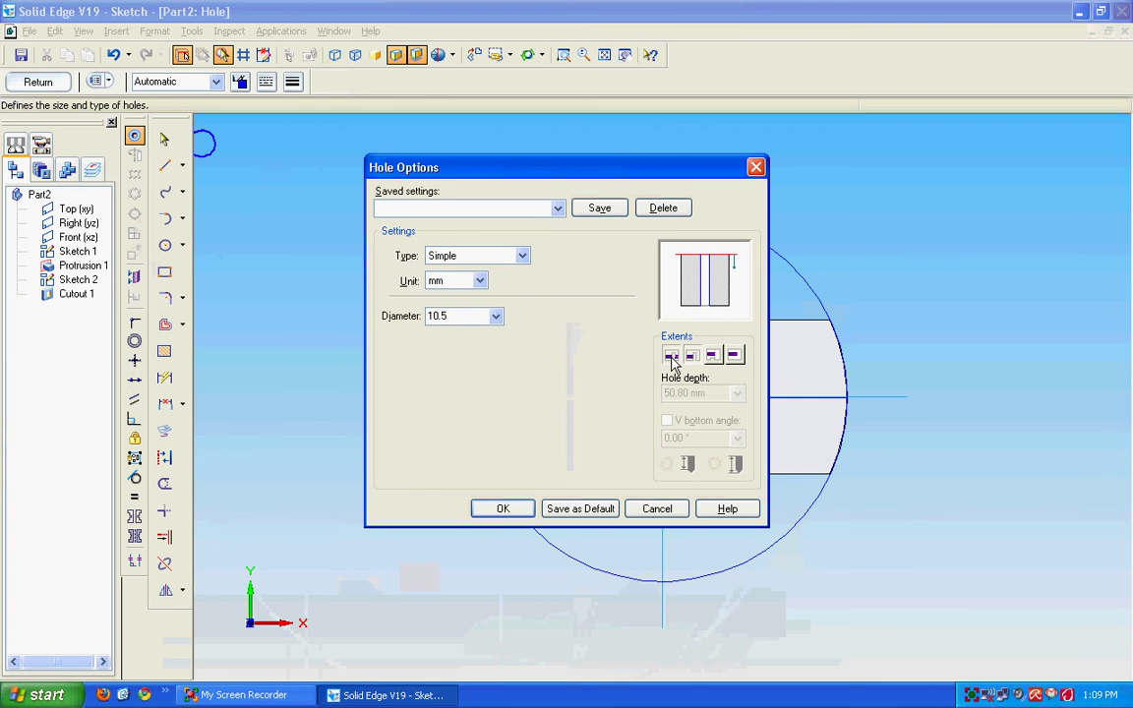
{"action": "left_click", "coordinate": [523, 508]}
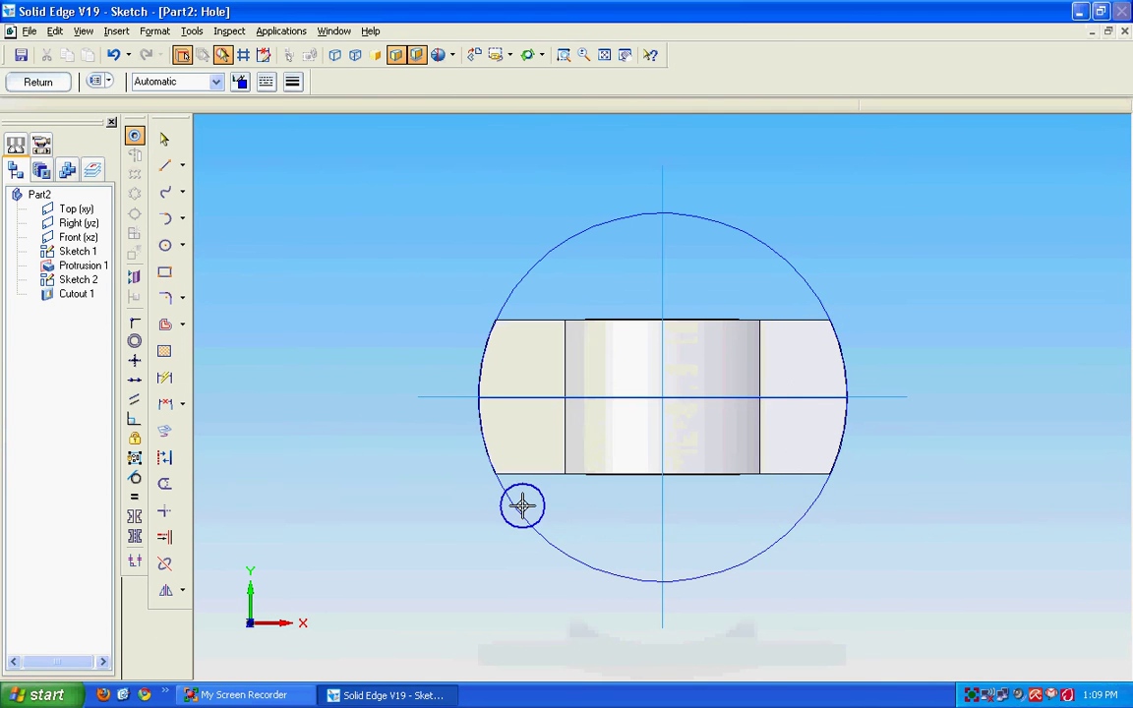
Place two hole circles on the part's horizontal centreline, one on each flange.
{"action": "left_click", "coordinate": [796, 398]}
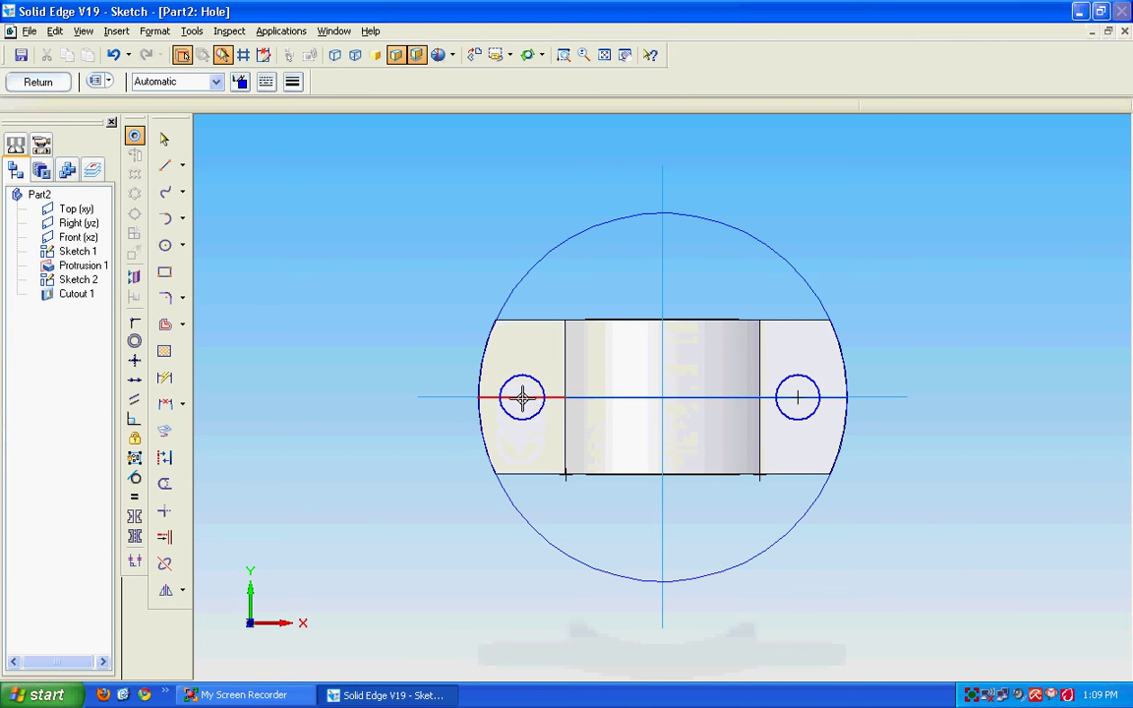
{"action": "left_click", "coordinate": [522, 398]}
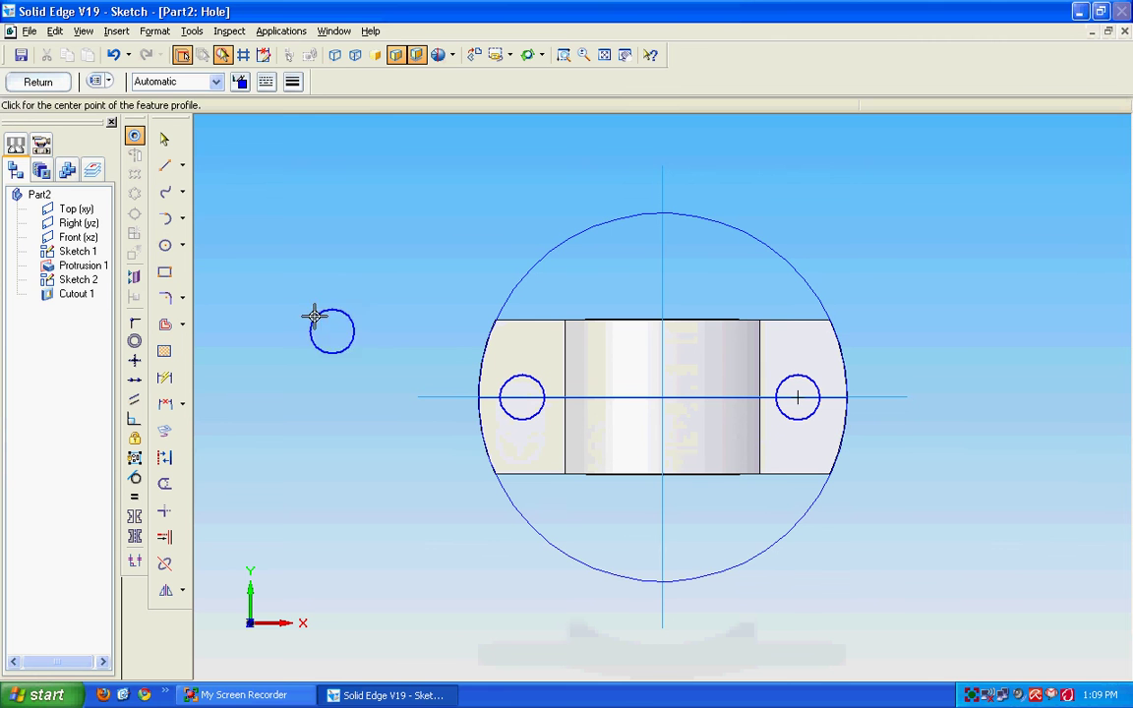
{"action": "left_click", "coordinate": [164, 138]}
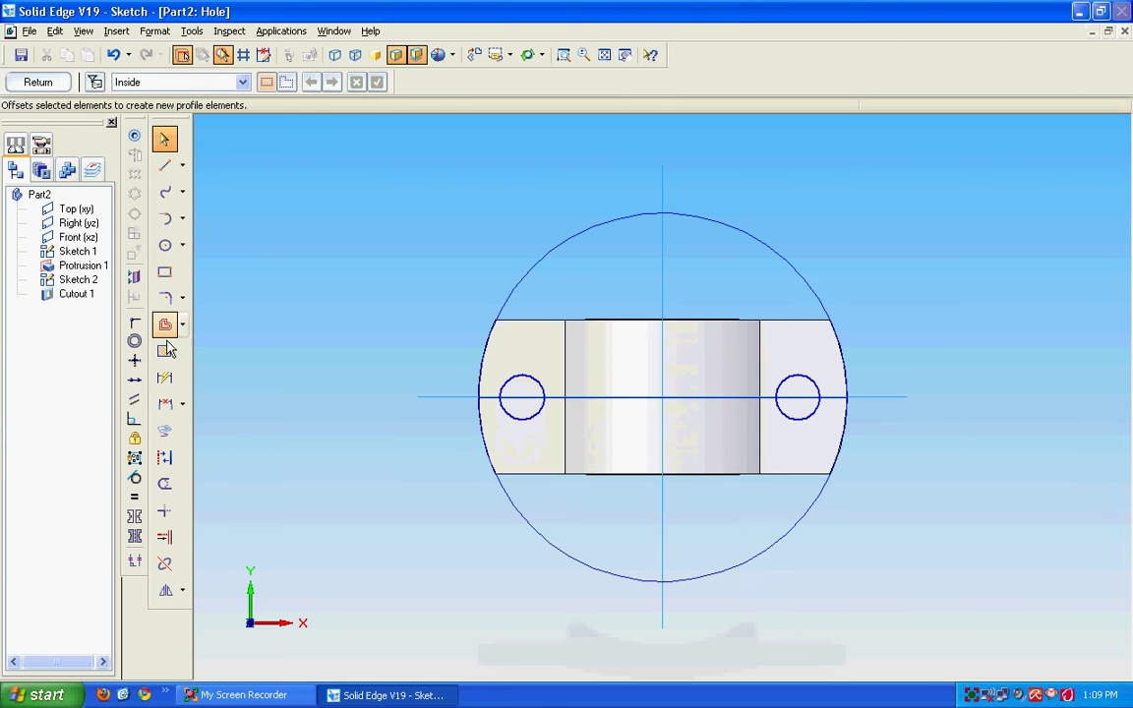
{"action": "left_click", "coordinate": [164, 377]}
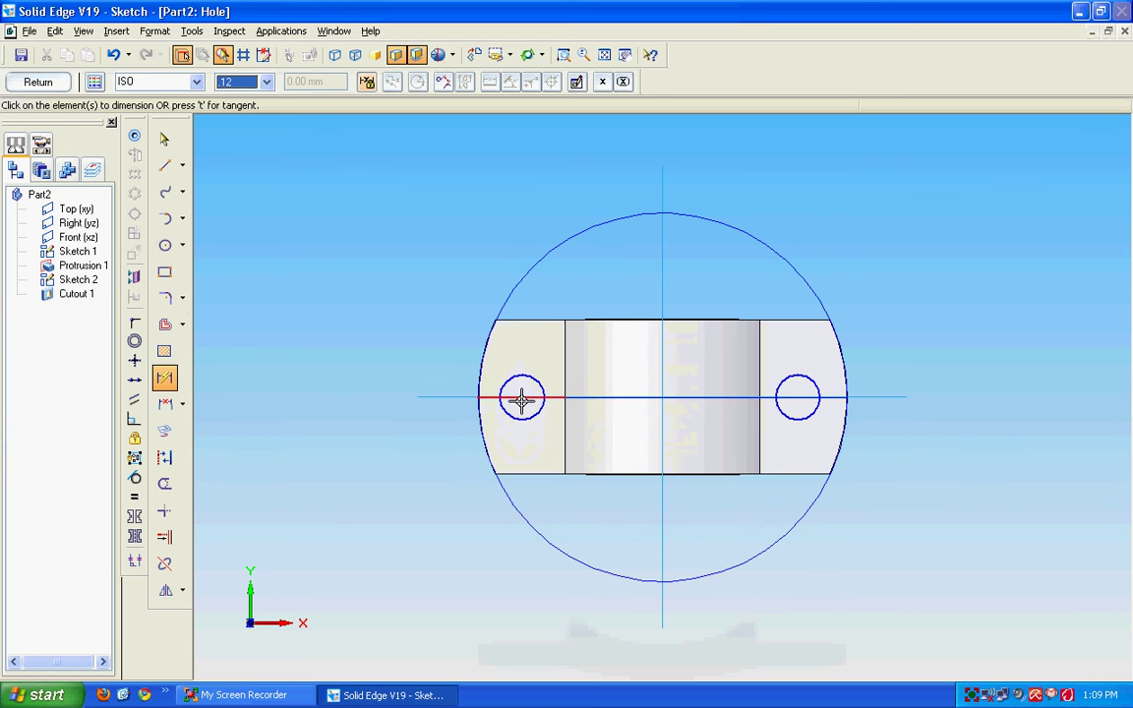
{"action": "left_click", "coordinate": [166, 404]}
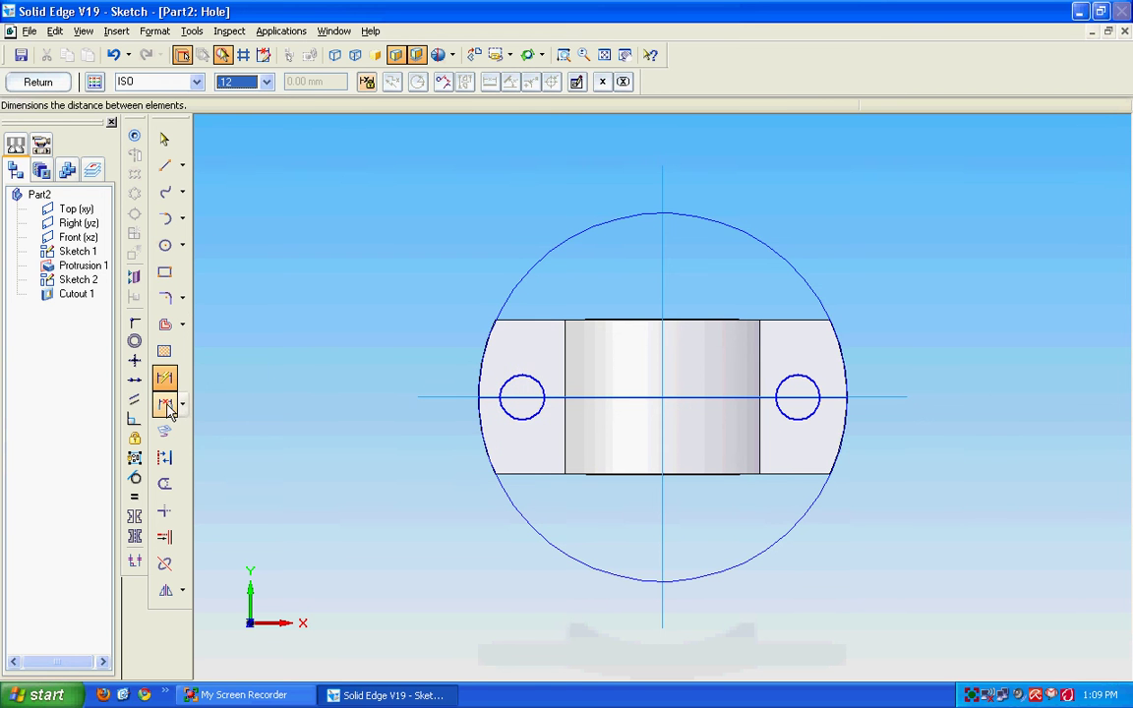
{"action": "left_click", "coordinate": [522, 394]}
{"action": "key", "text": "Escape"}
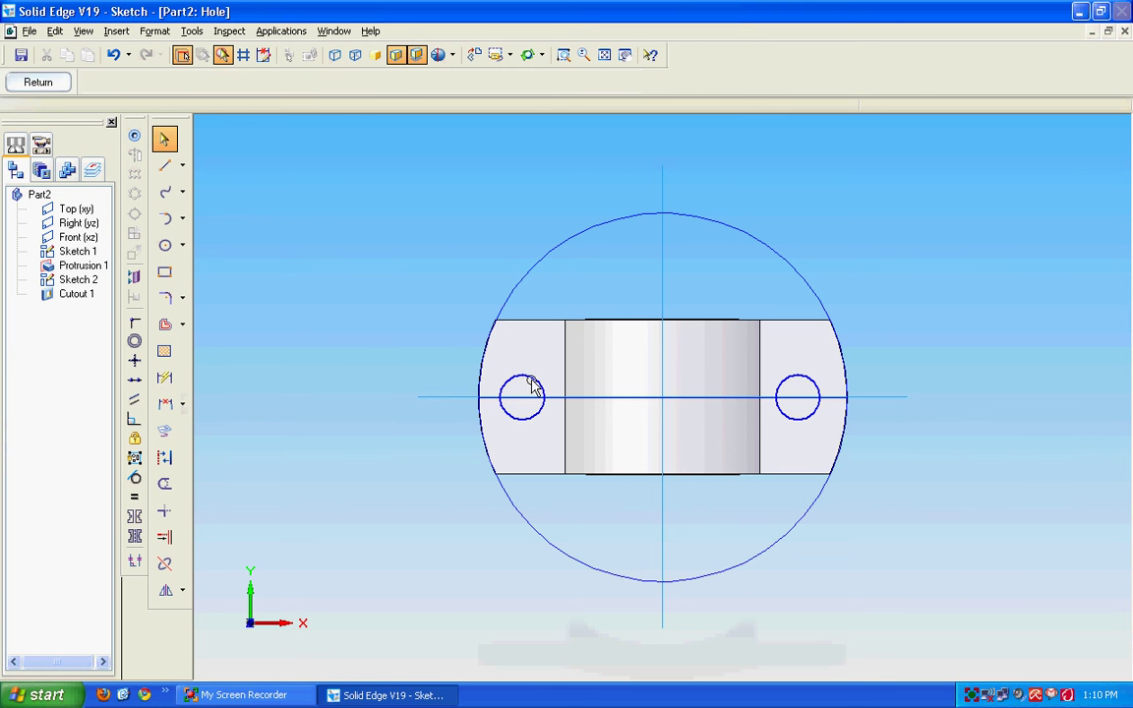
{"action": "left_click", "coordinate": [166, 404]}
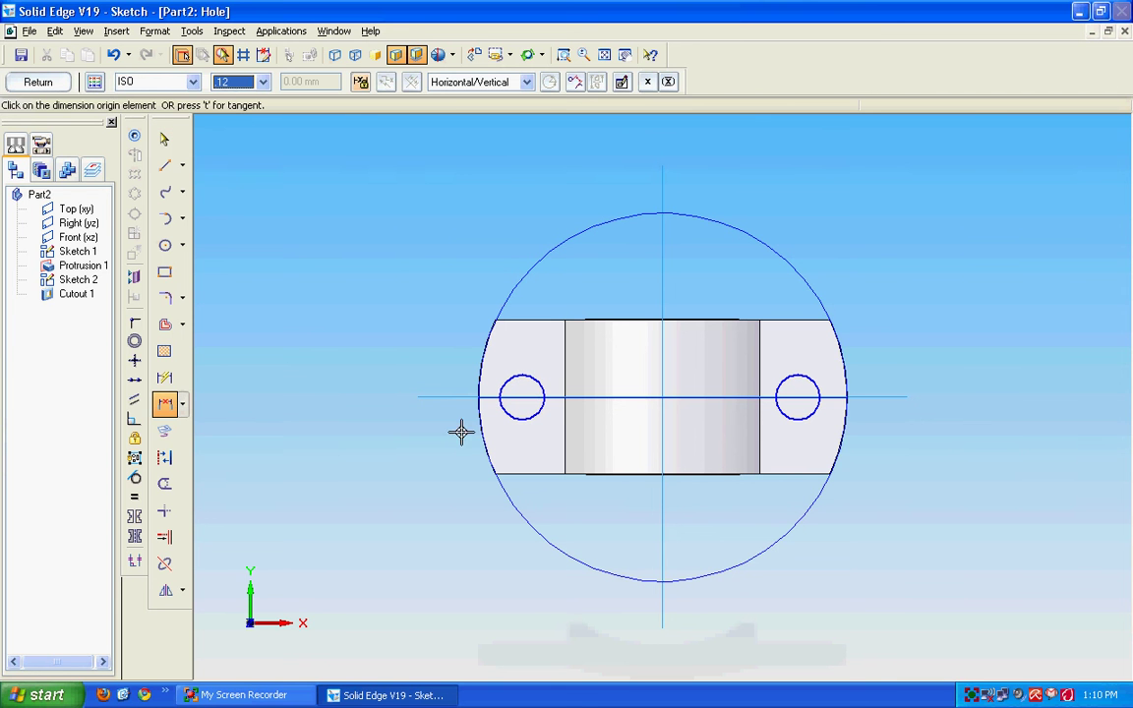
{"action": "left_click", "coordinate": [522, 396]}
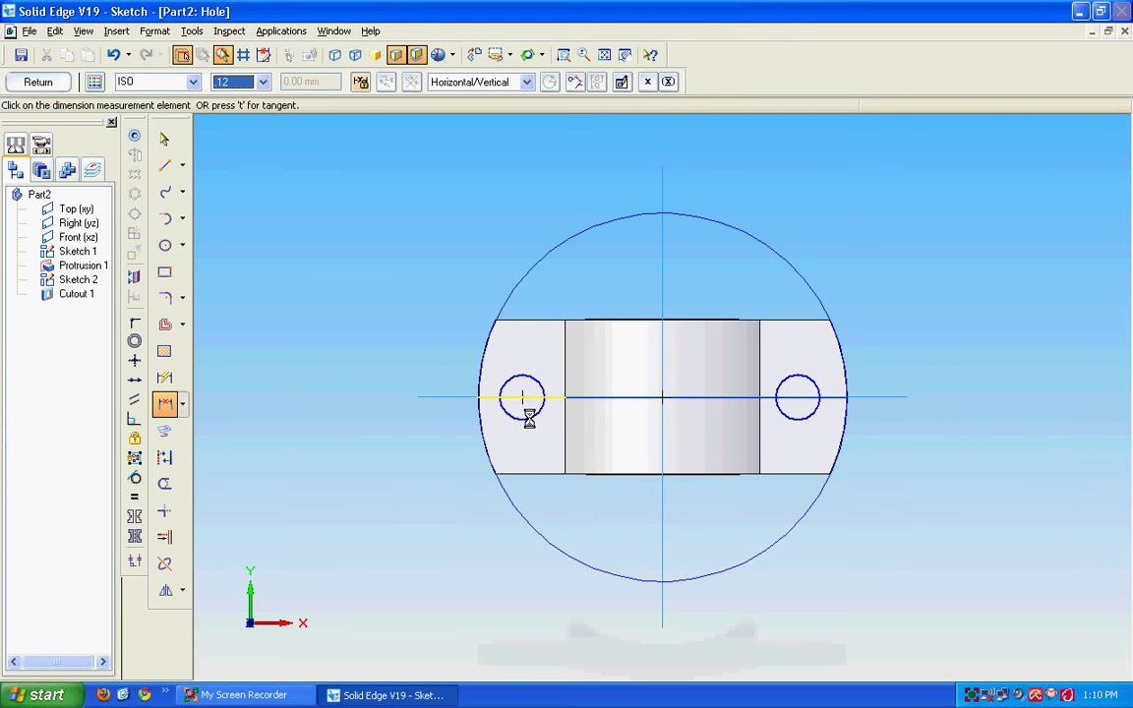
{"action": "right_click", "coordinate": [536, 423]}
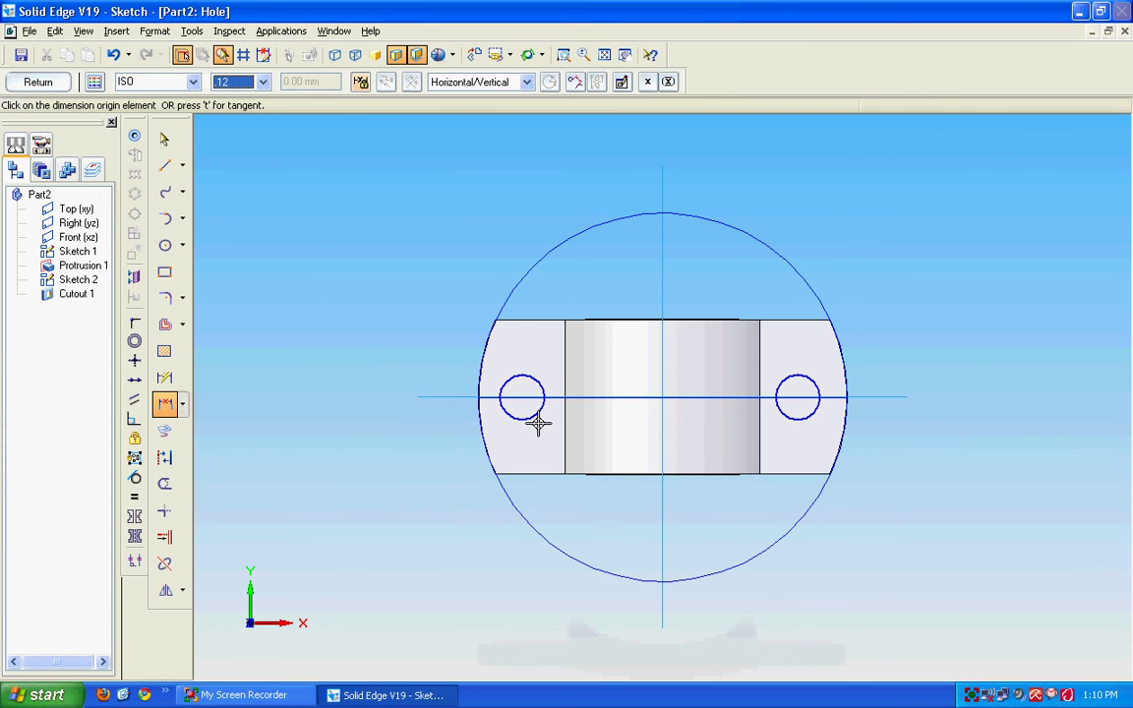
{"action": "key", "text": "Escape"}
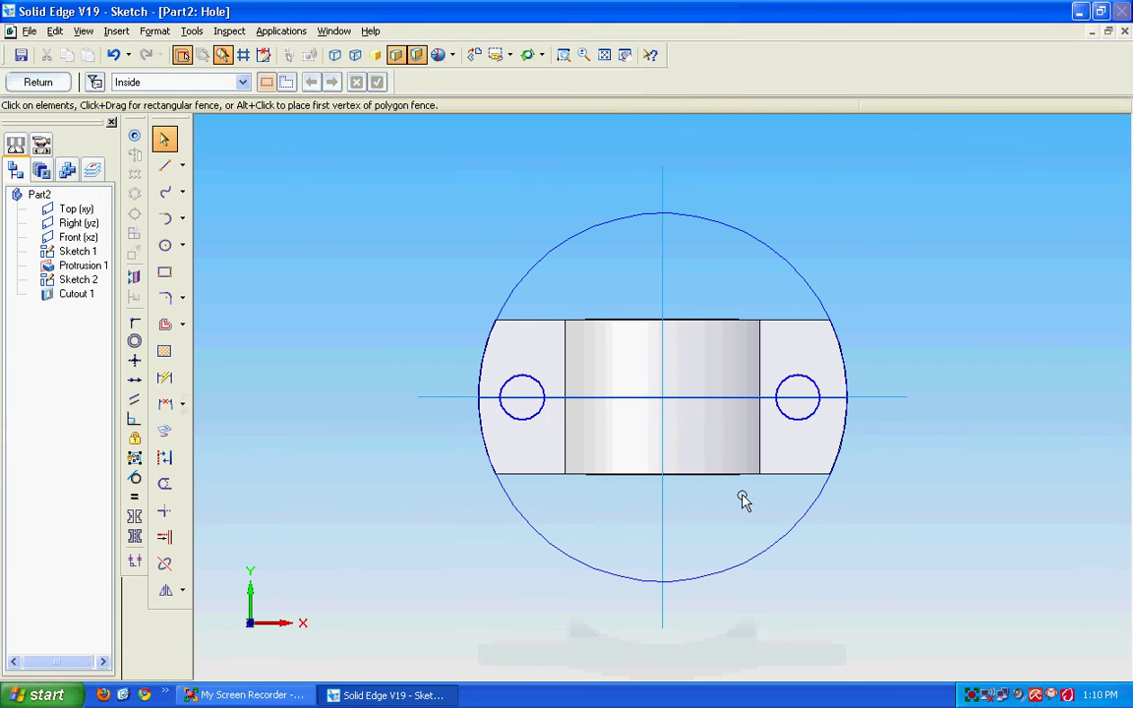
Dimension the centre-to-centre distance between the two hole circles and set it to 62 mm.
{"action": "left_click", "coordinate": [165, 404]}
{"action": "left_click", "coordinate": [523, 418]}
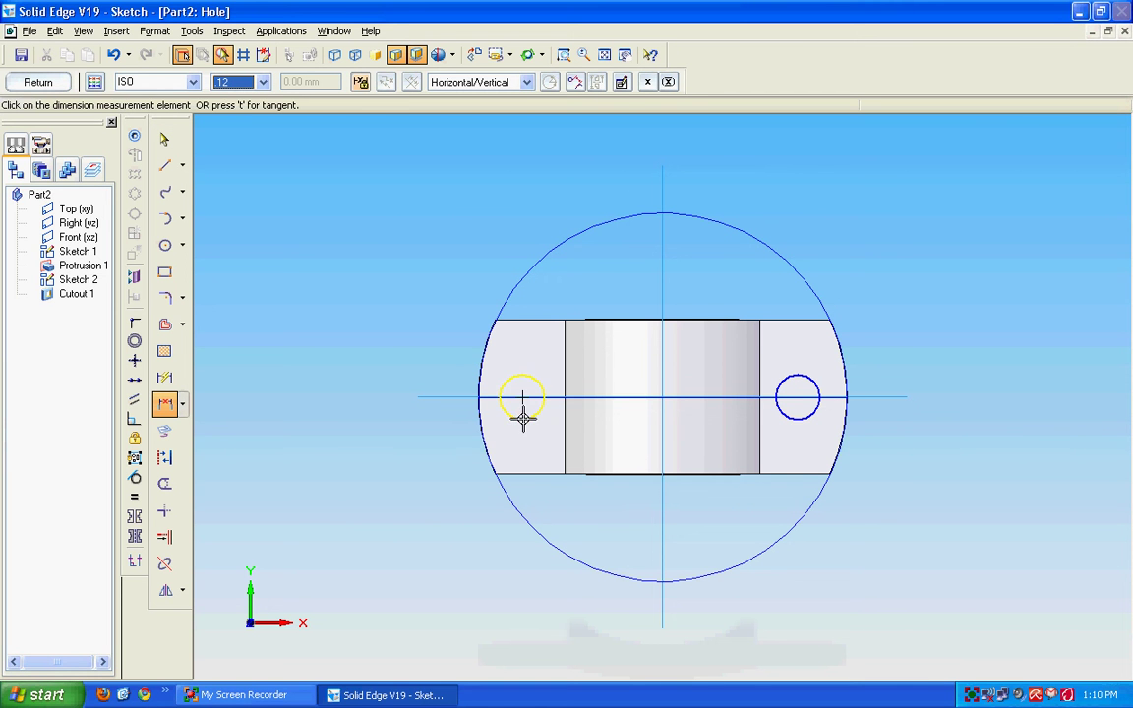
{"action": "left_click", "coordinate": [804, 413]}
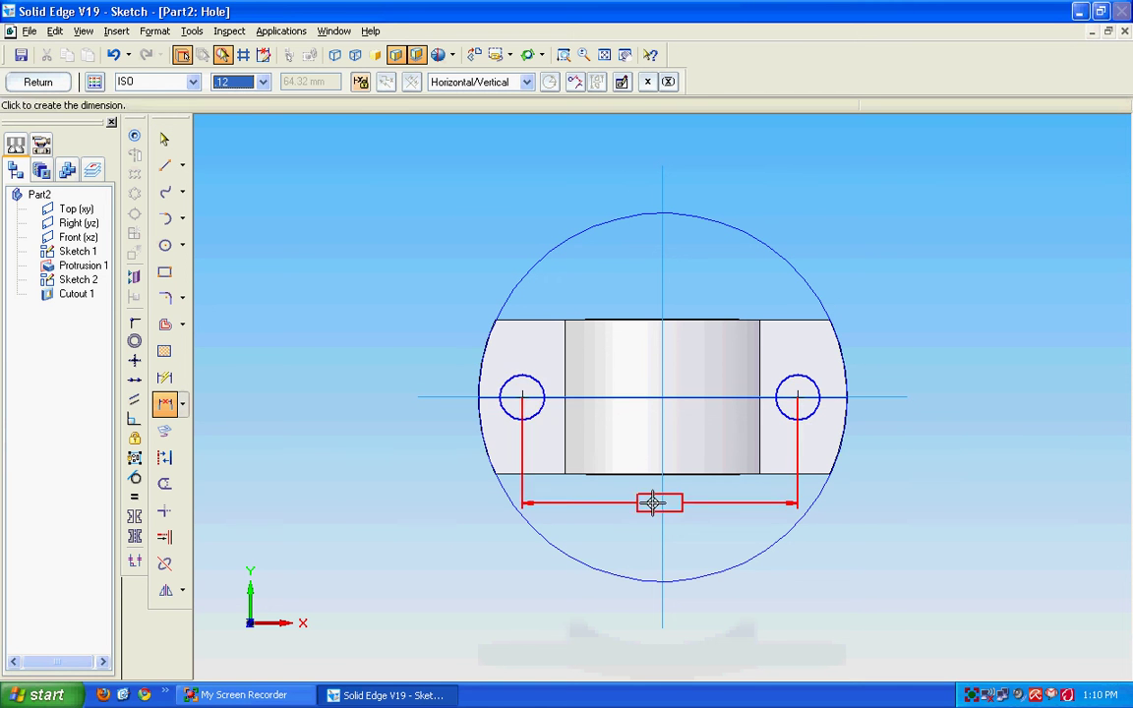
{"action": "left_click", "coordinate": [669, 510]}
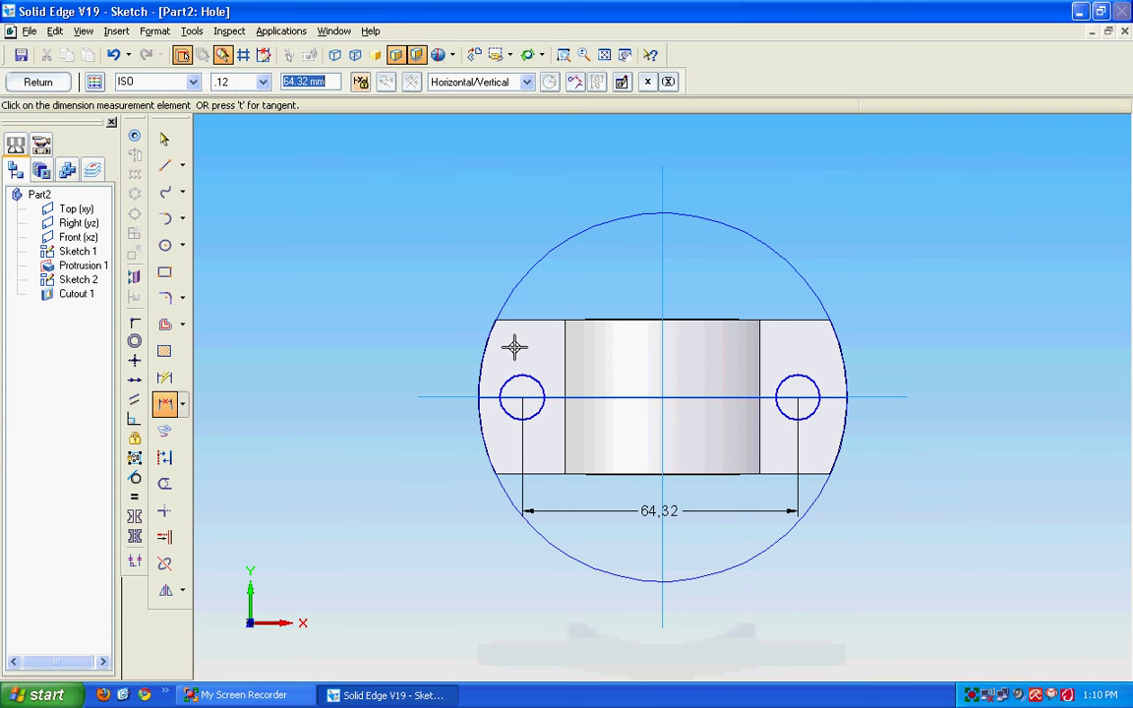
{"action": "type", "text": "62"}
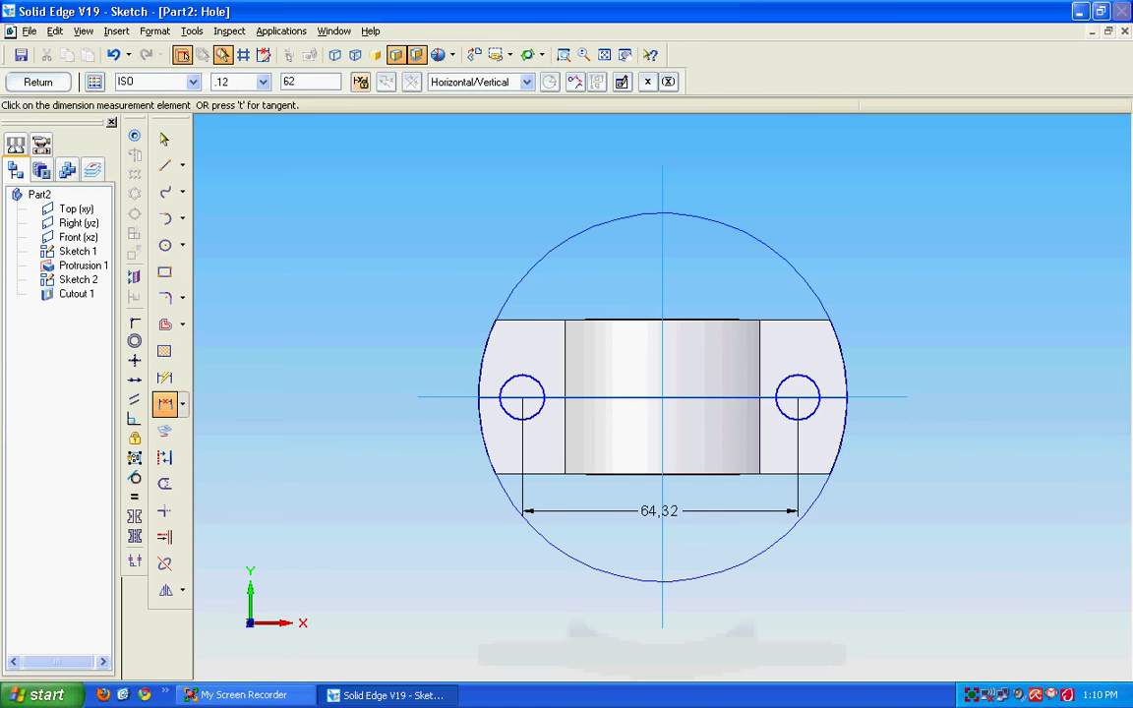
{"action": "key", "text": "Return"}
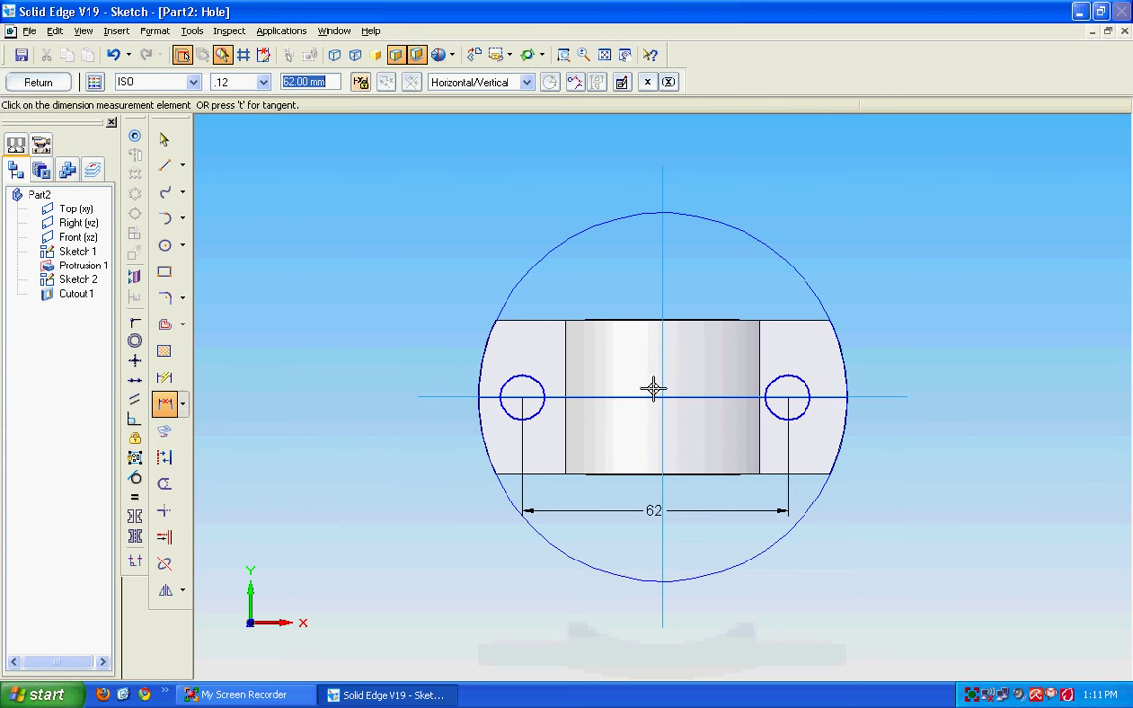
Dimension the right-hand hole circle from the part's vertical centreline and set the distance to 31 mm.
{"action": "left_click", "coordinate": [801, 416]}
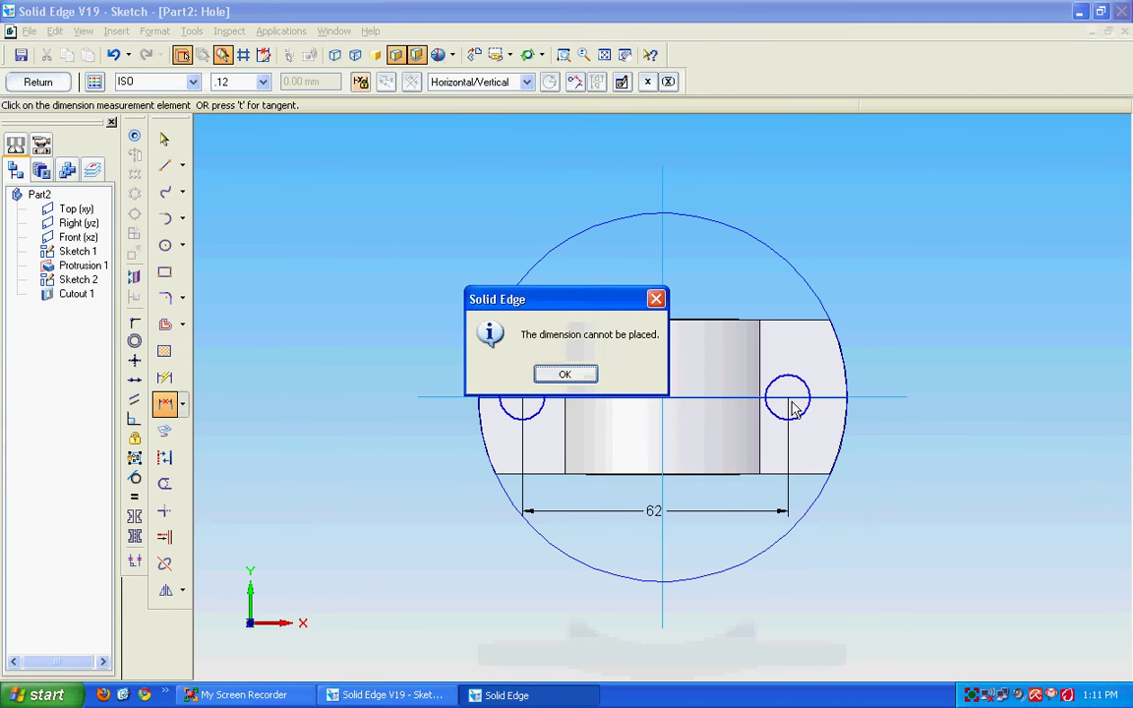
{"action": "left_click", "coordinate": [586, 378]}
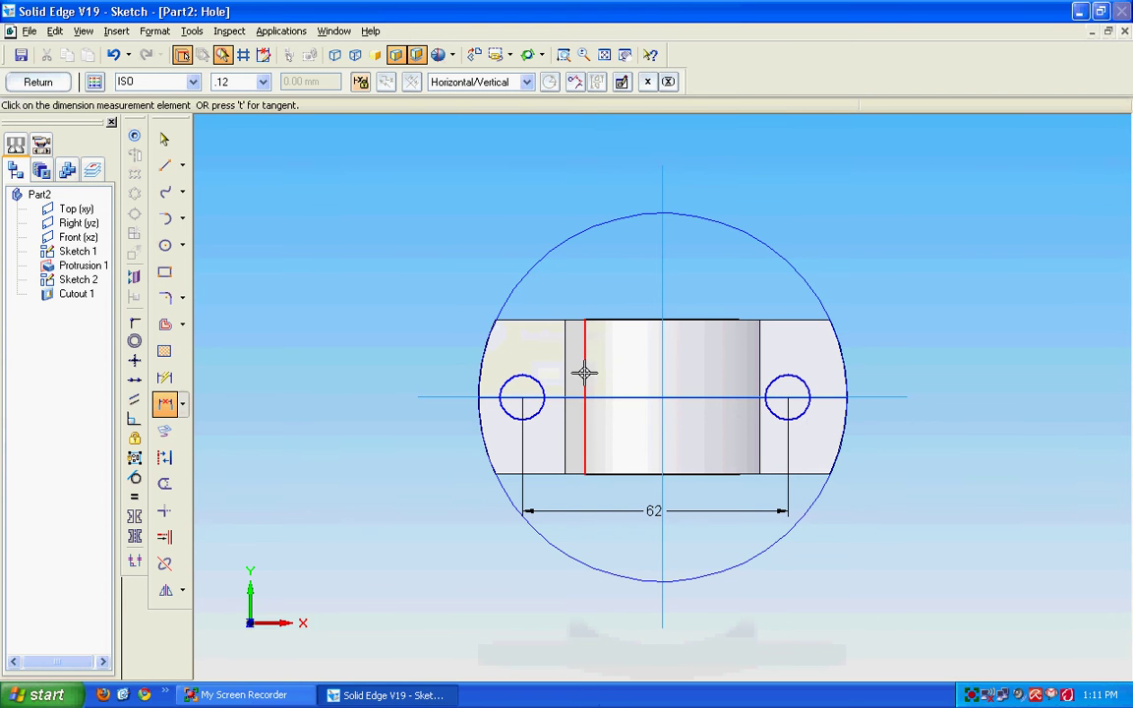
{"action": "left_click", "coordinate": [165, 404]}
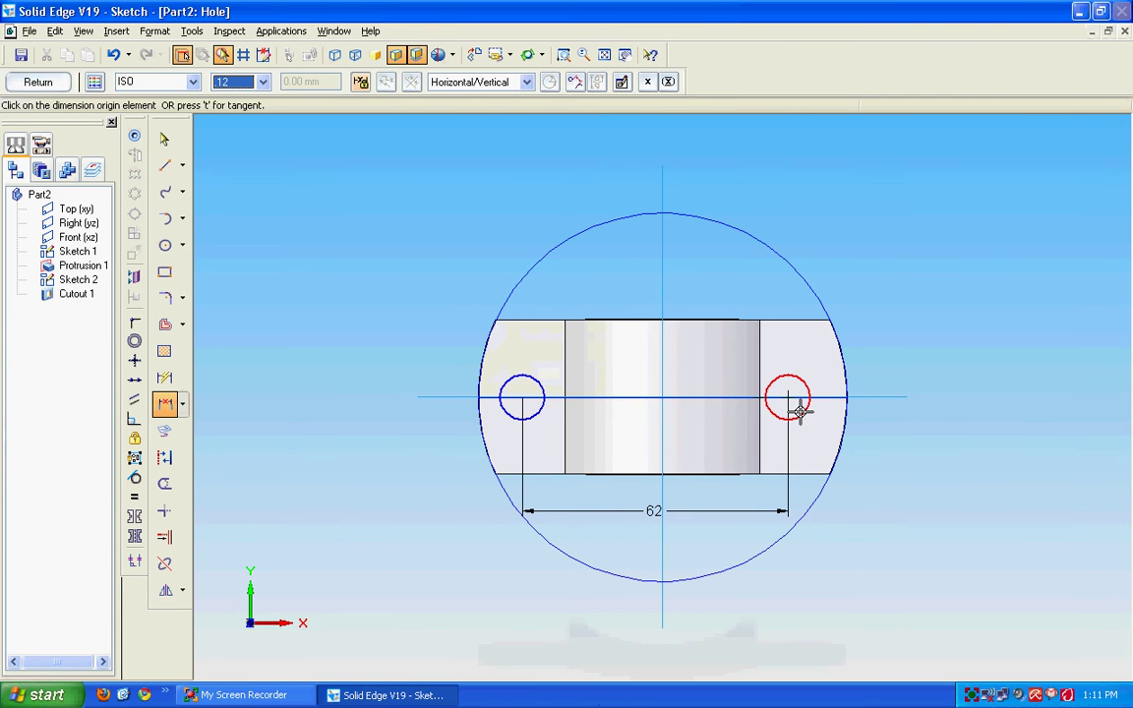
{"action": "left_click", "coordinate": [802, 407]}
{"action": "left_click", "coordinate": [846, 412]}
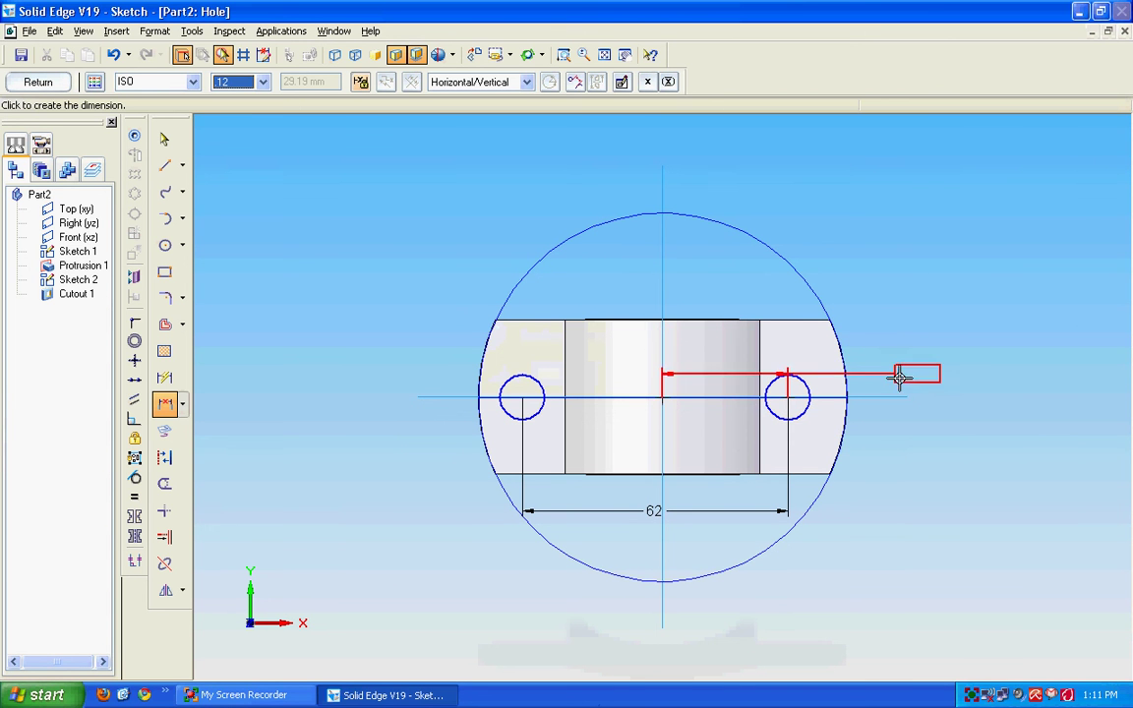
{"action": "right_click", "coordinate": [875, 236]}
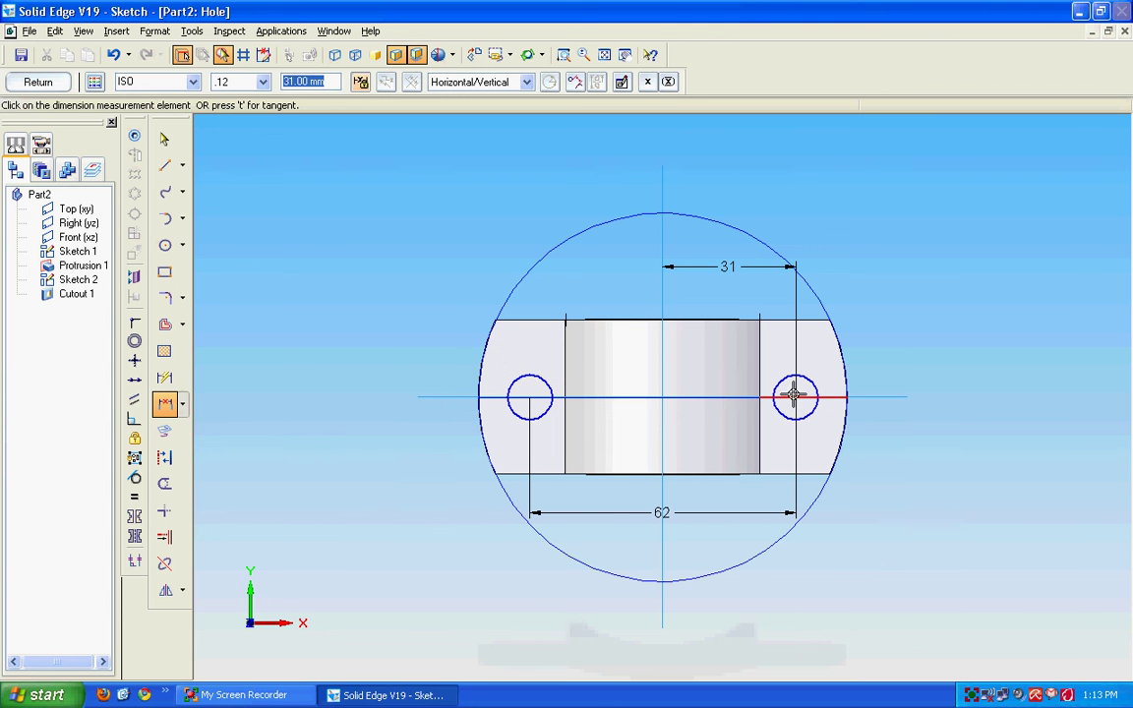
Close the hole sketch and cut both holes downward through the flanges, finishing the hole feature.
{"action": "left_click", "coordinate": [59, 84]}
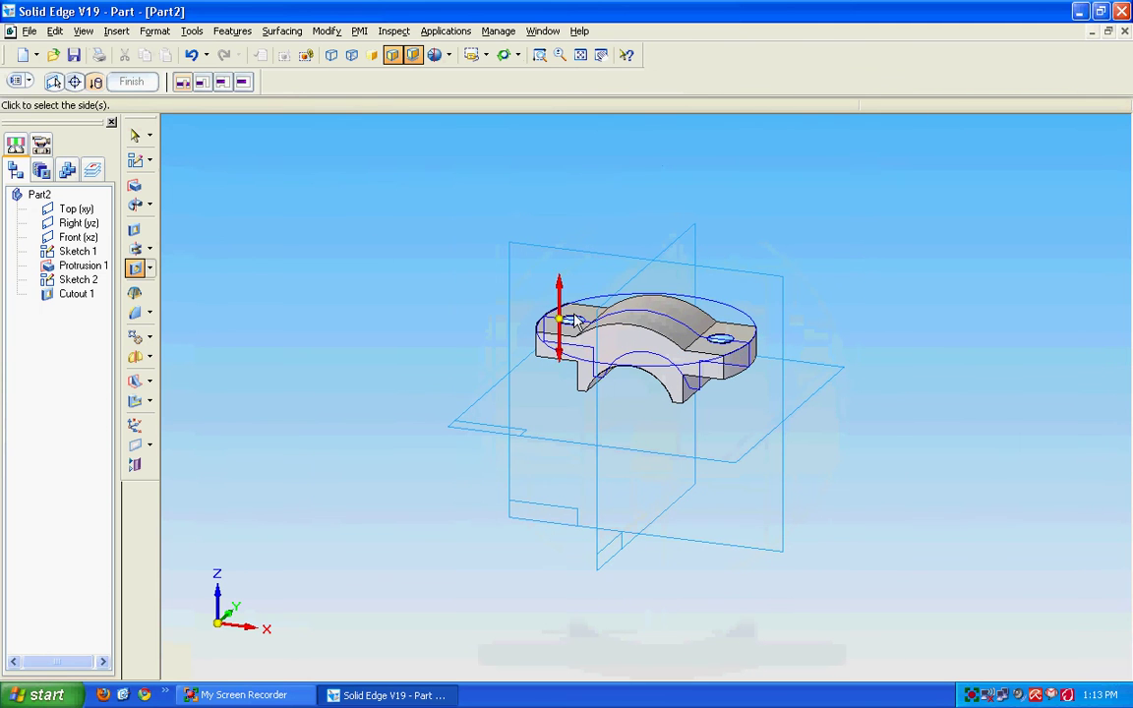
{"action": "left_click", "coordinate": [722, 418]}
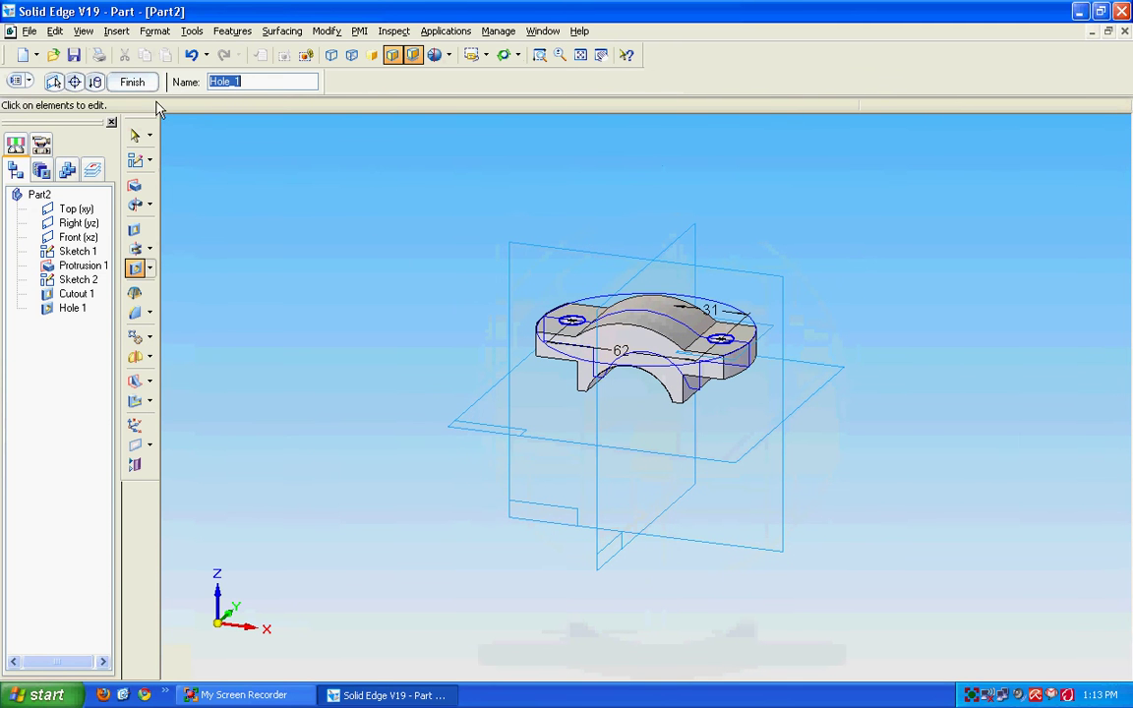
{"action": "left_click", "coordinate": [131, 80]}
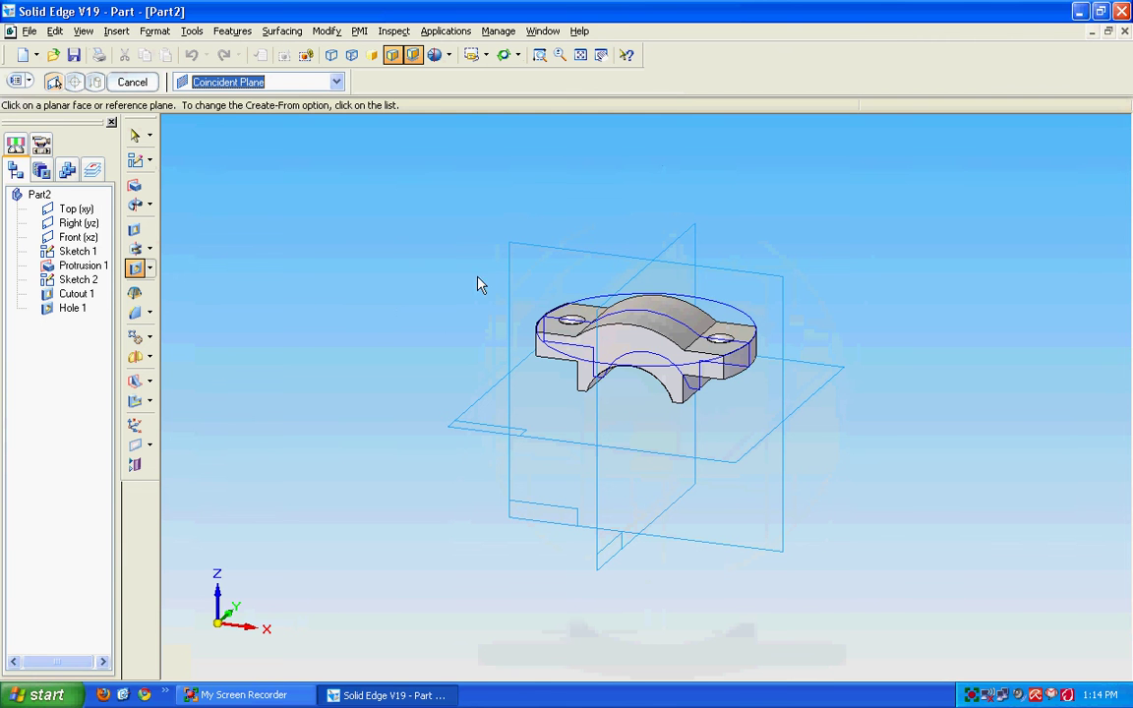
Start a sketch on the flange's top face and draw a 12 mm radius circle centred on each of the two holes.
{"action": "left_click", "coordinate": [135, 159]}
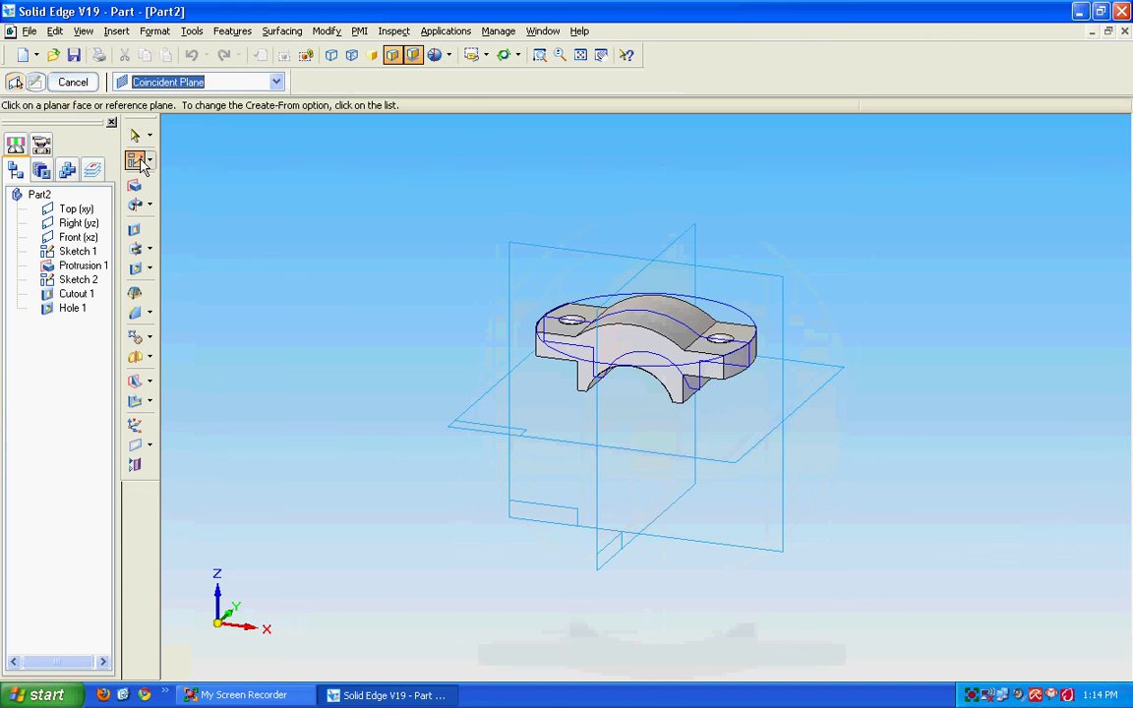
{"action": "left_click", "coordinate": [722, 334]}
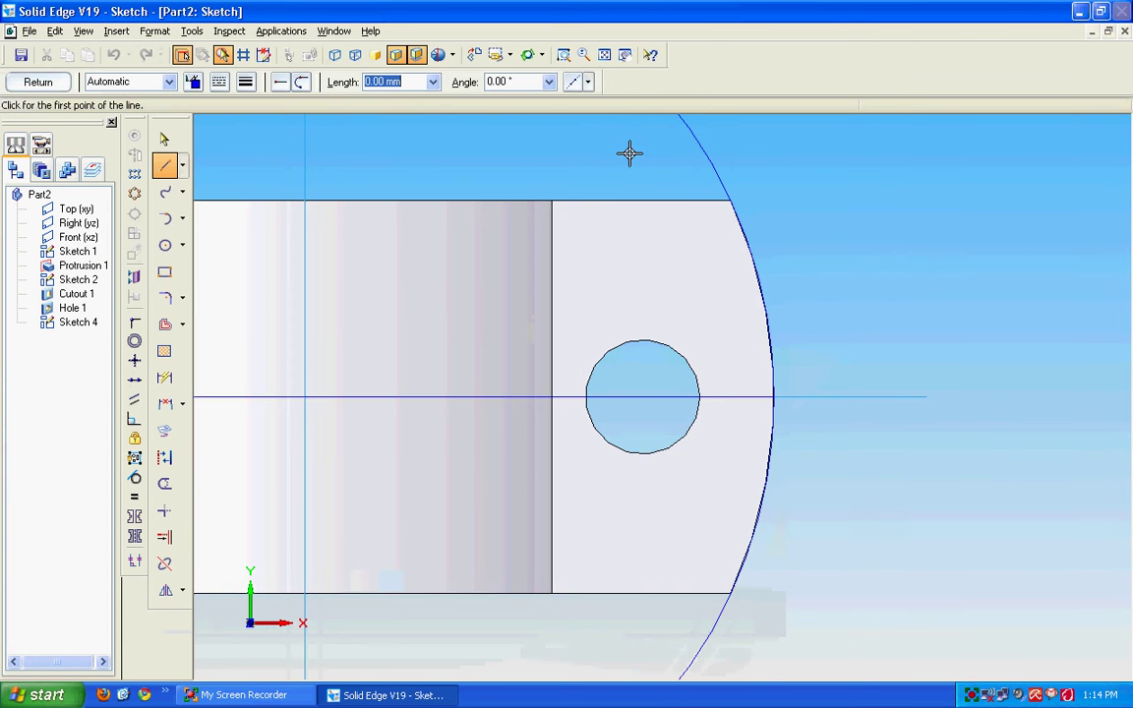
{"action": "left_click", "coordinate": [604, 55]}
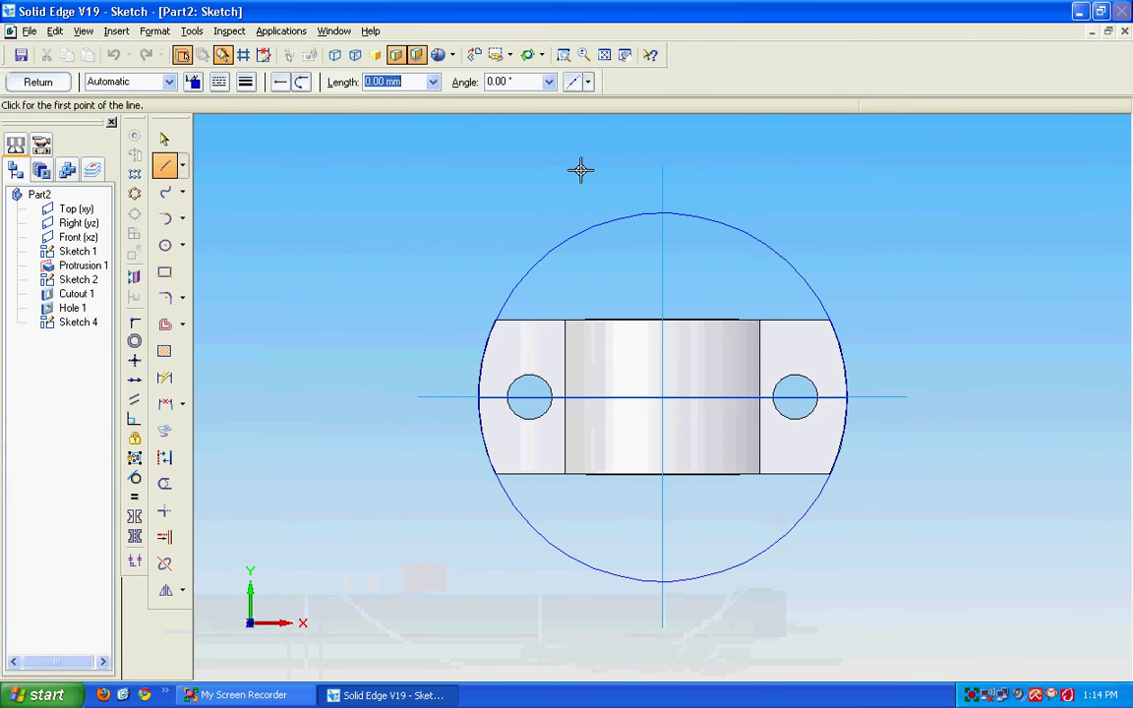
{"action": "left_click", "coordinate": [165, 247]}
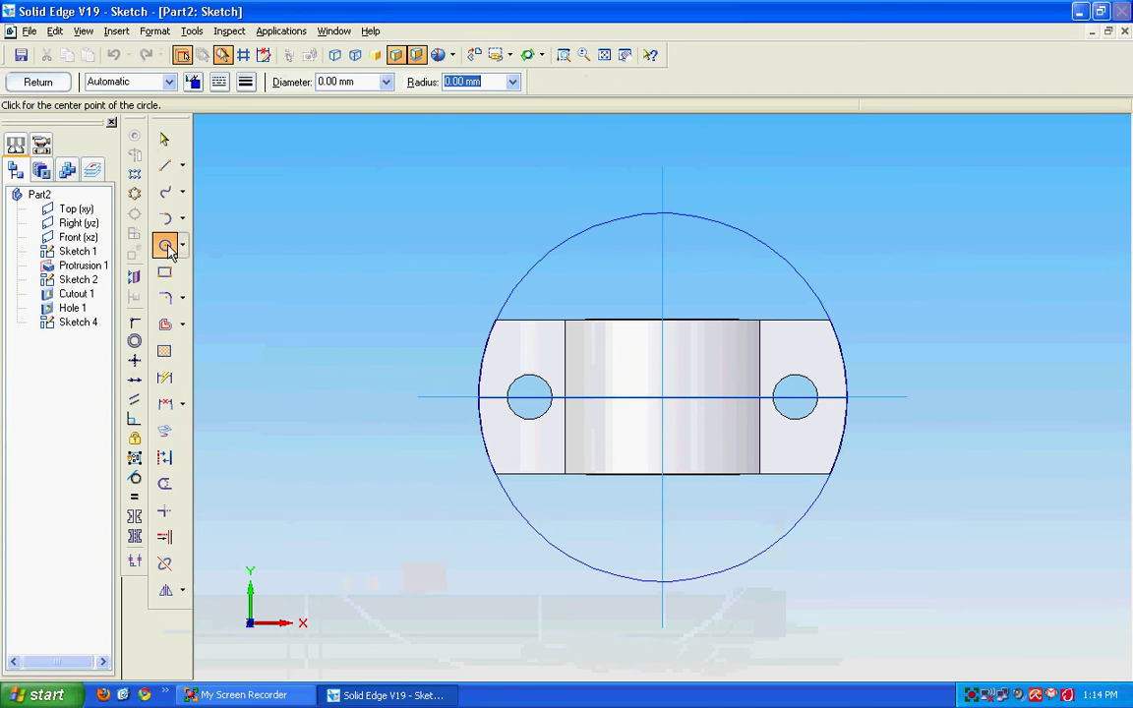
{"action": "left_click", "coordinate": [796, 396]}
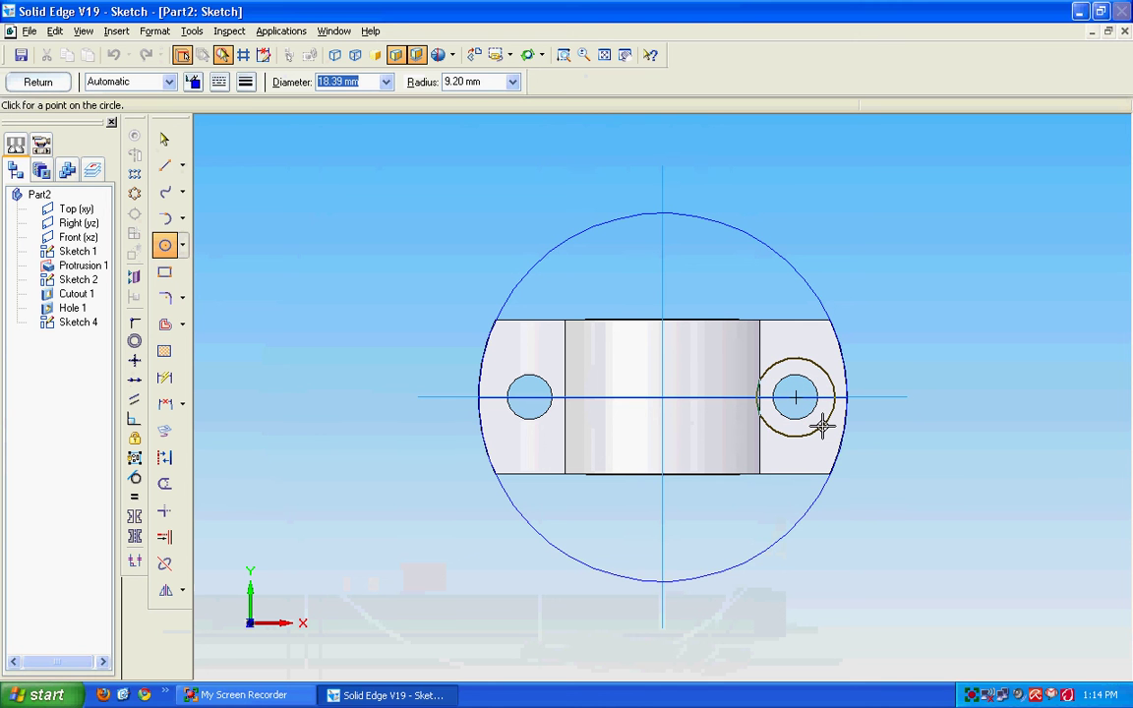
{"action": "key", "text": "Tab"}
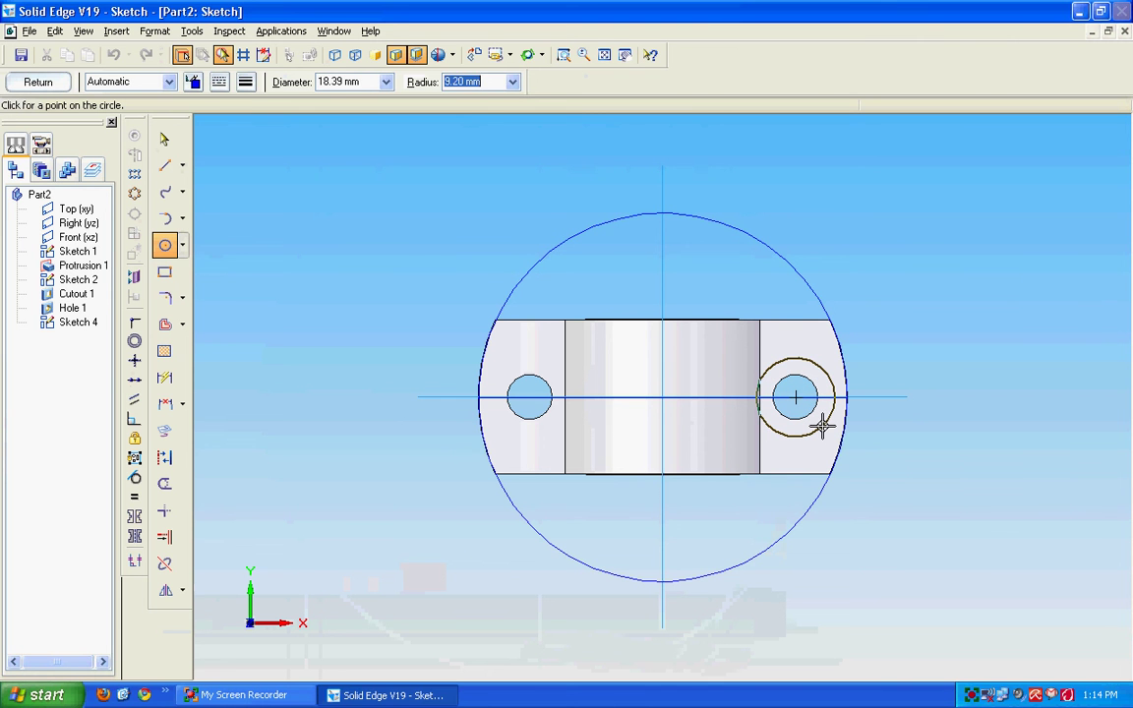
{"action": "type", "text": "12"}
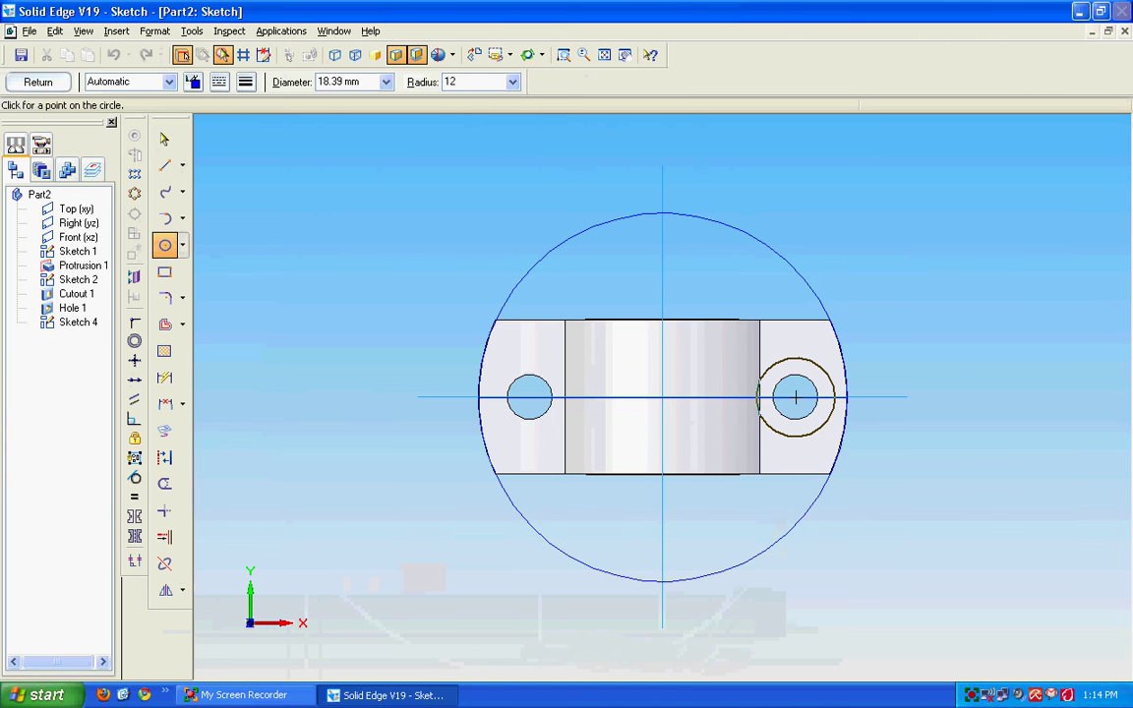
{"action": "key", "text": "Return"}
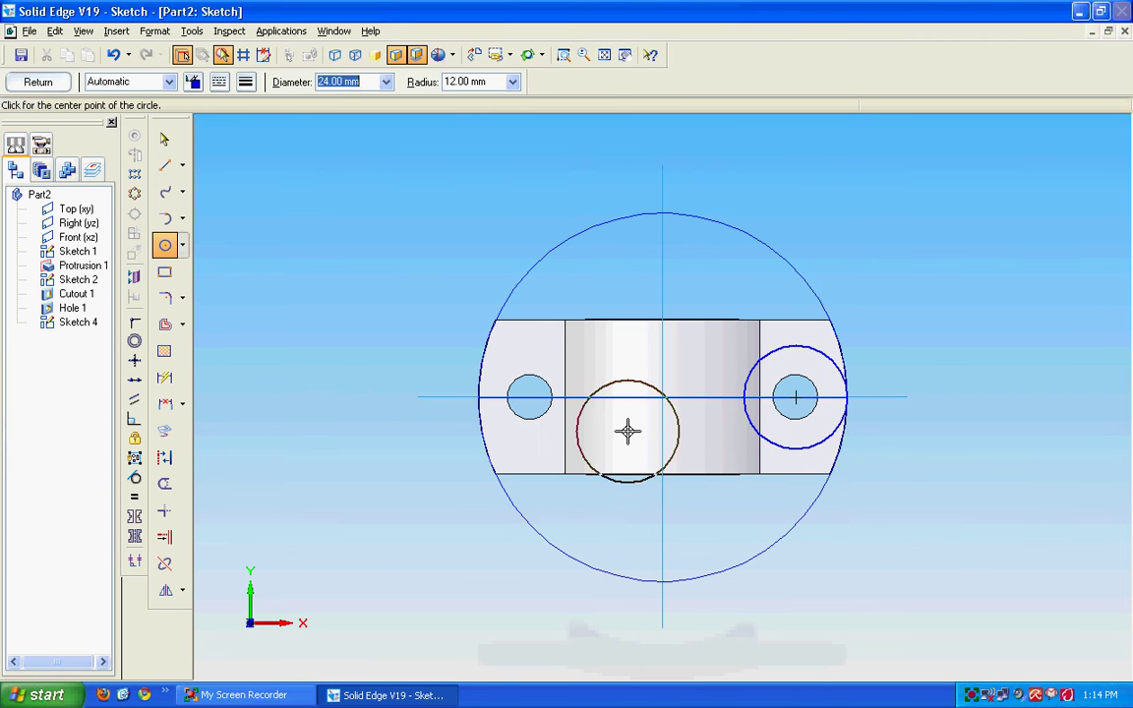
{"action": "left_click", "coordinate": [528, 396]}
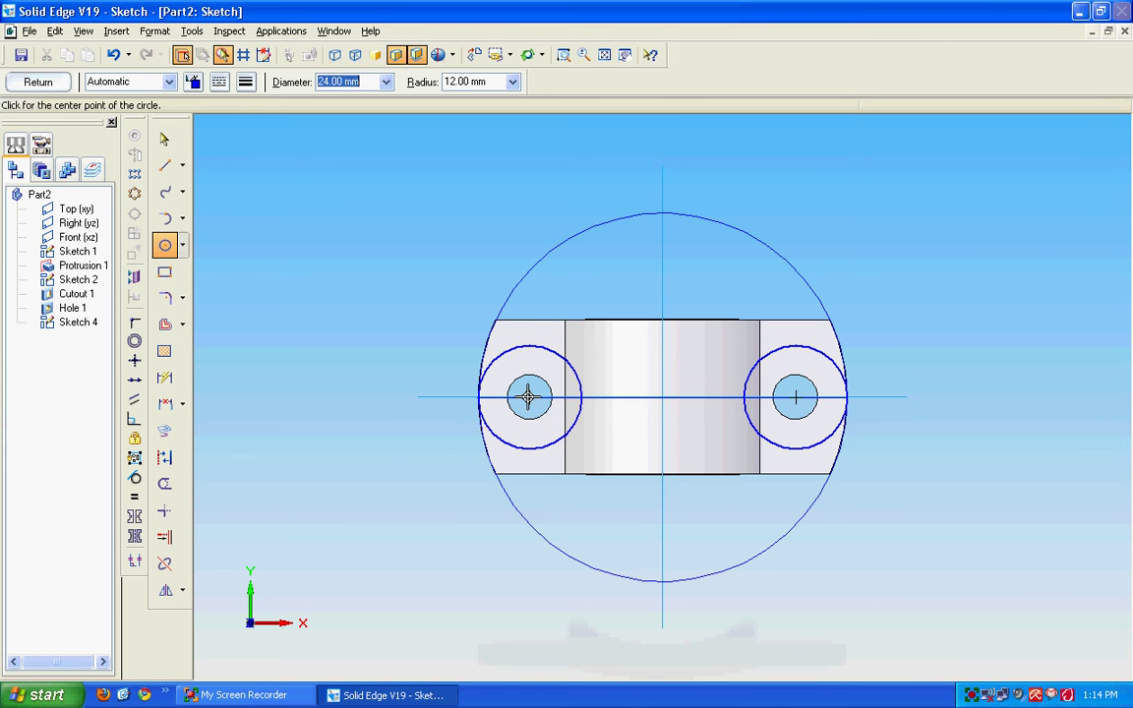
{"action": "left_click", "coordinate": [164, 139]}
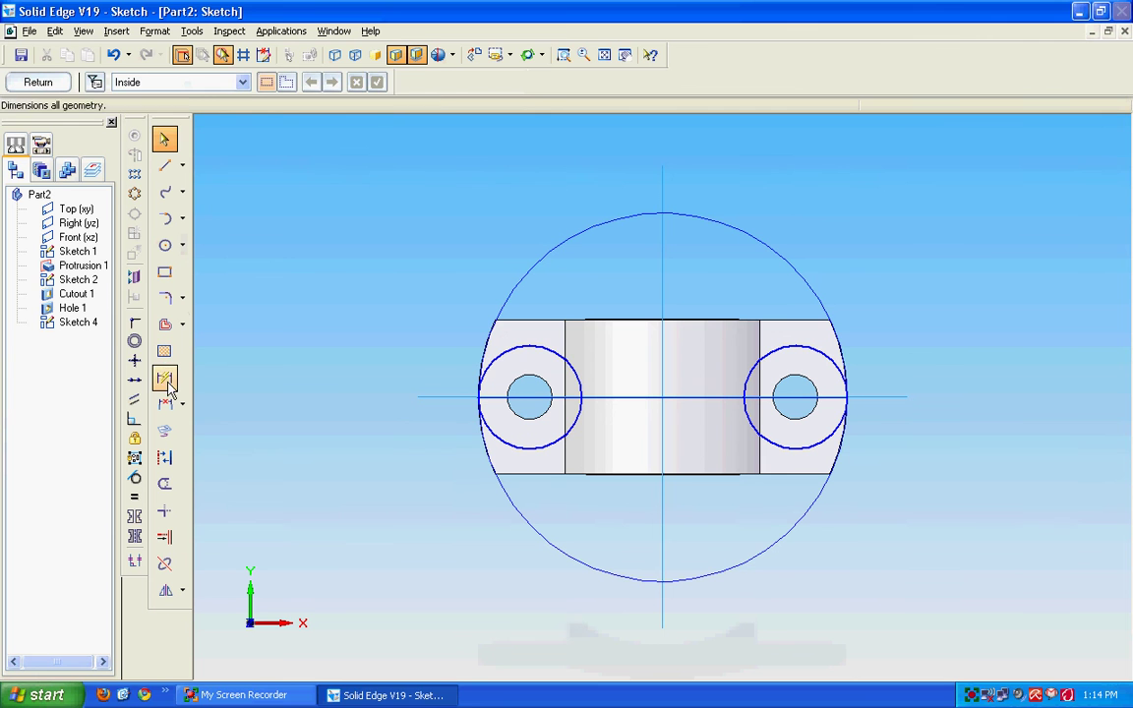
Dimension the diameters of both circles around the holes and close the sketch.
{"action": "left_click", "coordinate": [164, 378]}
{"action": "left_click", "coordinate": [526, 347]}
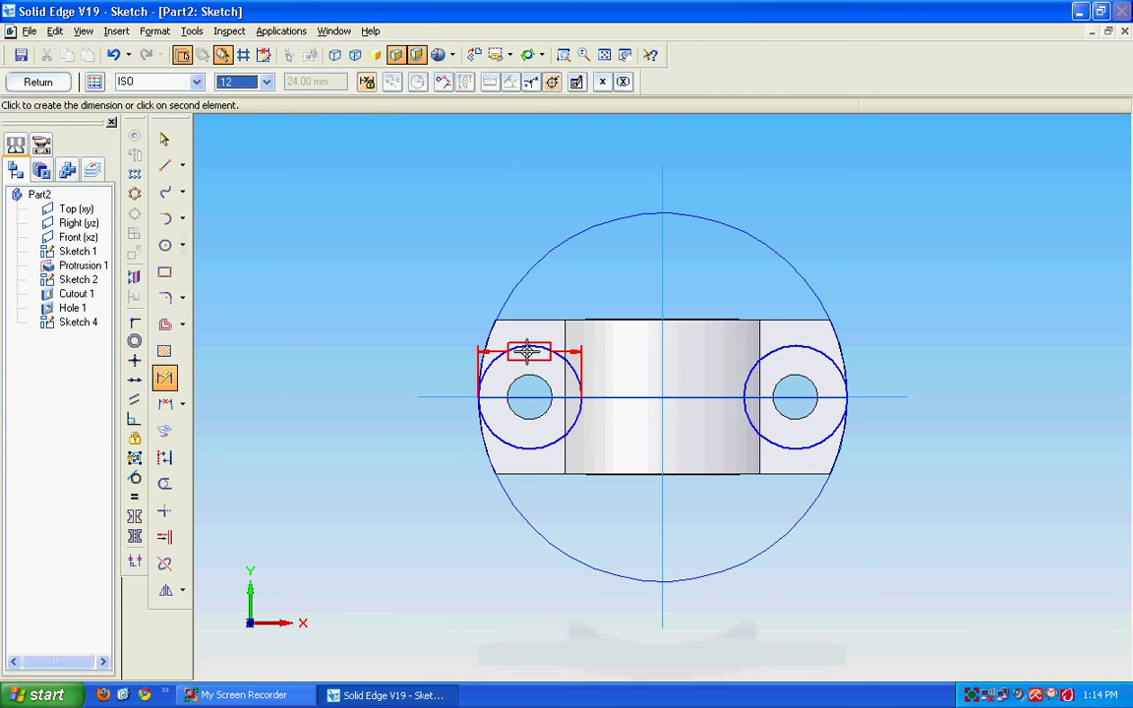
{"action": "left_click", "coordinate": [398, 349]}
{"action": "left_click", "coordinate": [823, 354]}
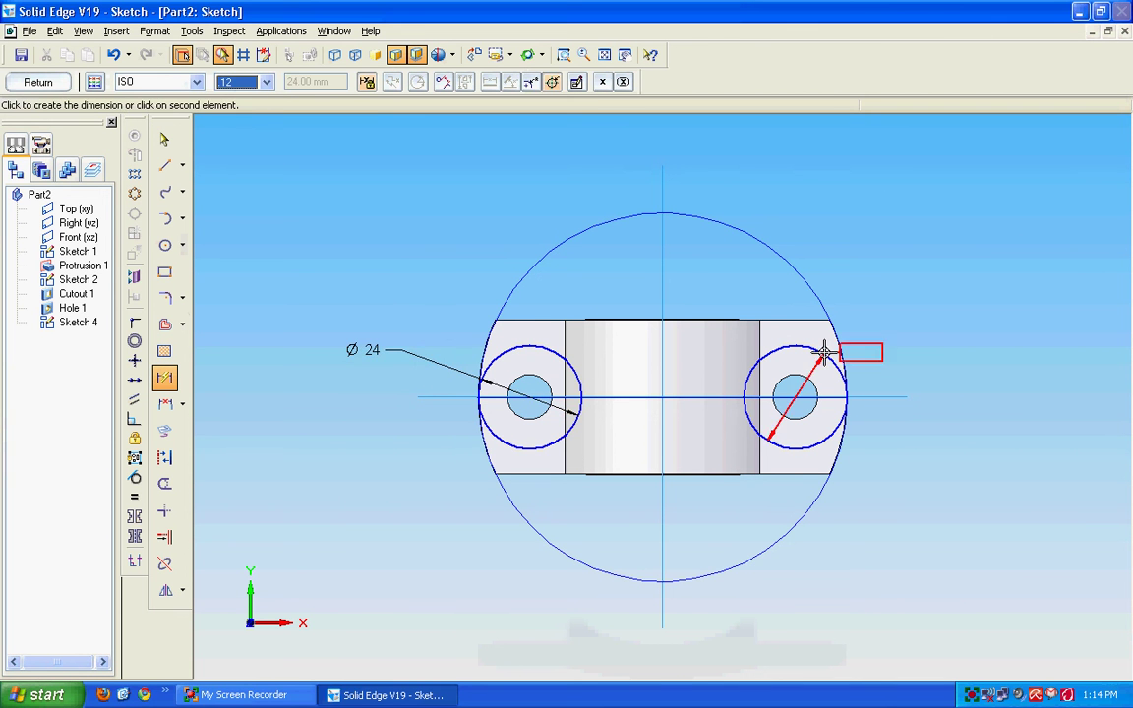
{"action": "left_click", "coordinate": [878, 313]}
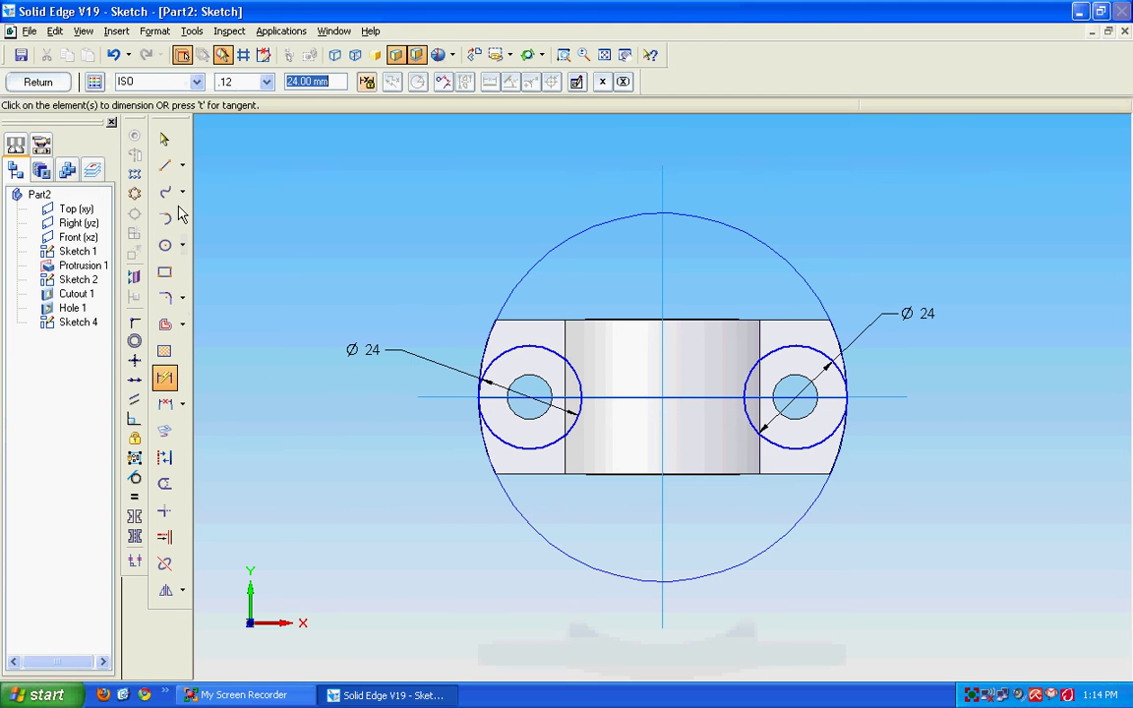
{"action": "left_click", "coordinate": [40, 82]}
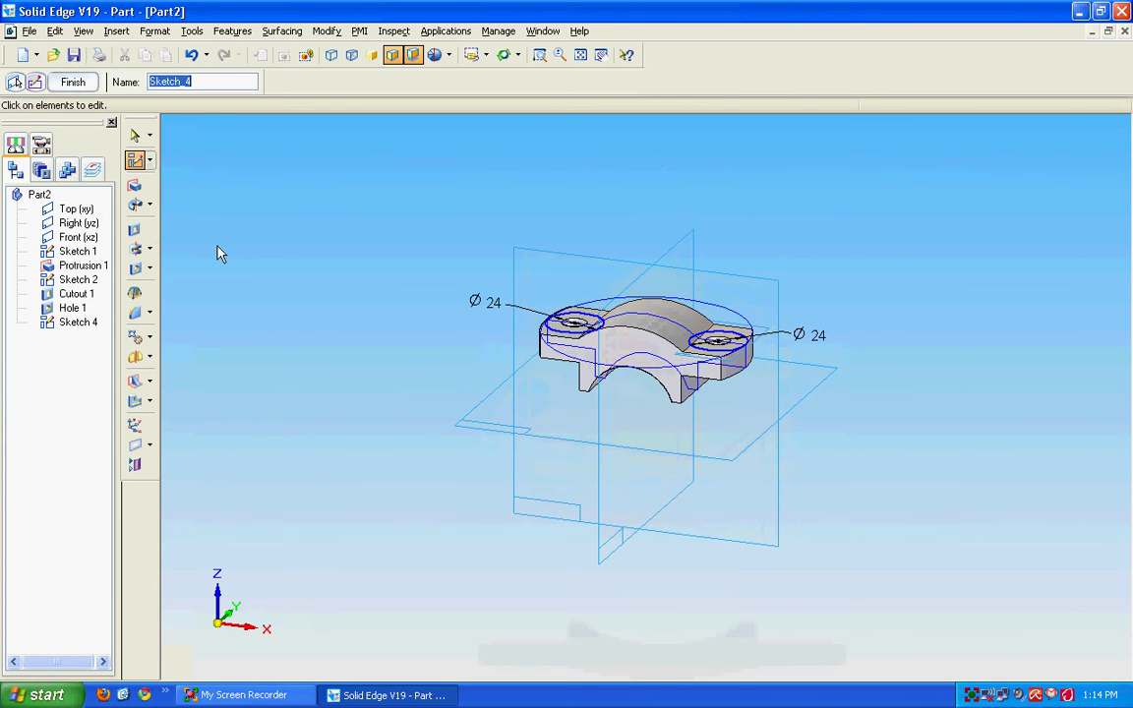
Cut away the material above the flanges inside both circles, upward through all, to clear seats around the holes.
{"action": "left_click", "coordinate": [136, 230]}
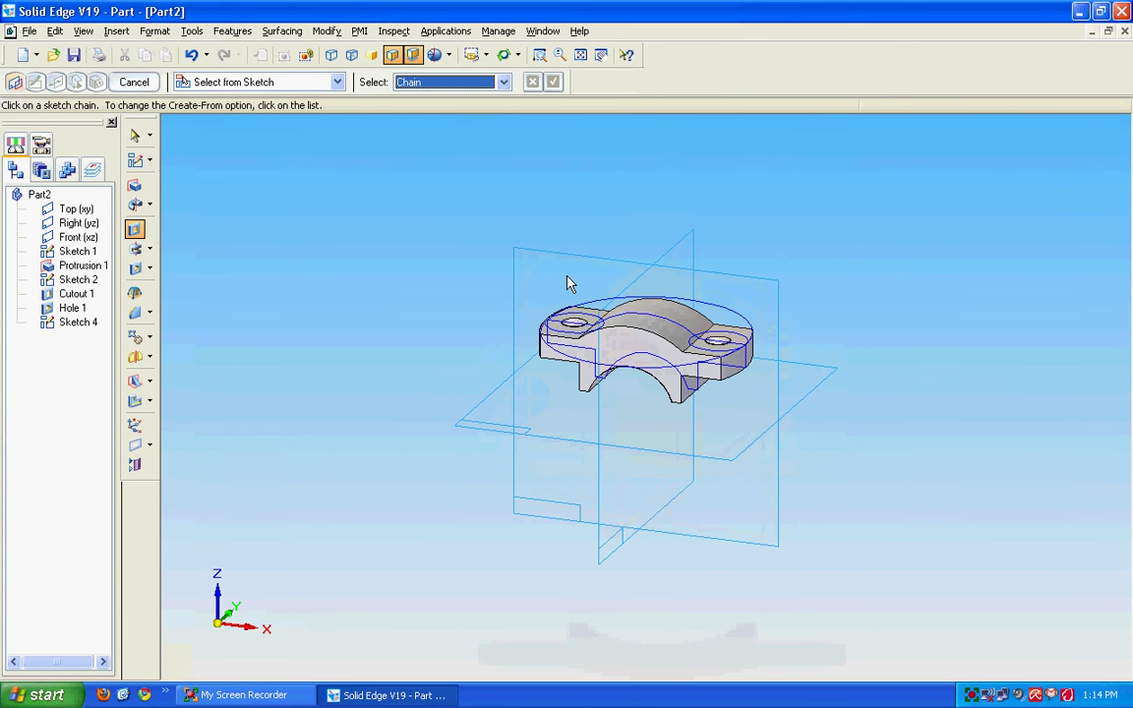
{"action": "left_click", "coordinate": [655, 346]}
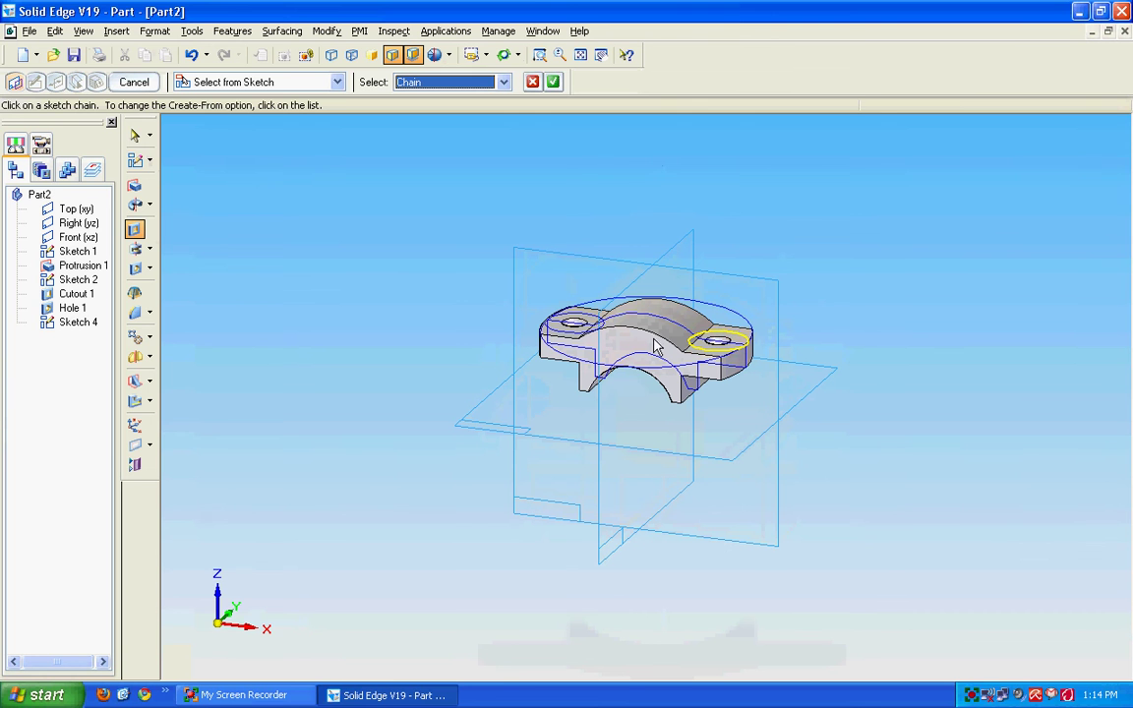
{"action": "left_click", "coordinate": [578, 316]}
{"action": "right_click", "coordinate": [577, 313]}
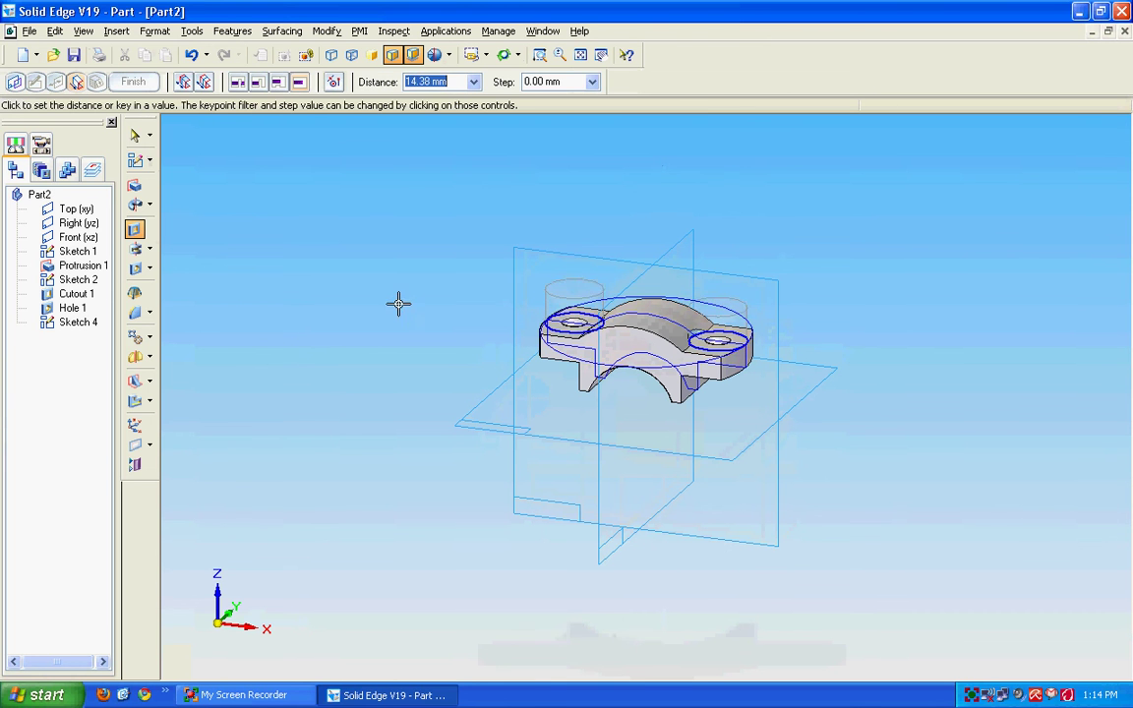
{"action": "left_click", "coordinate": [239, 87]}
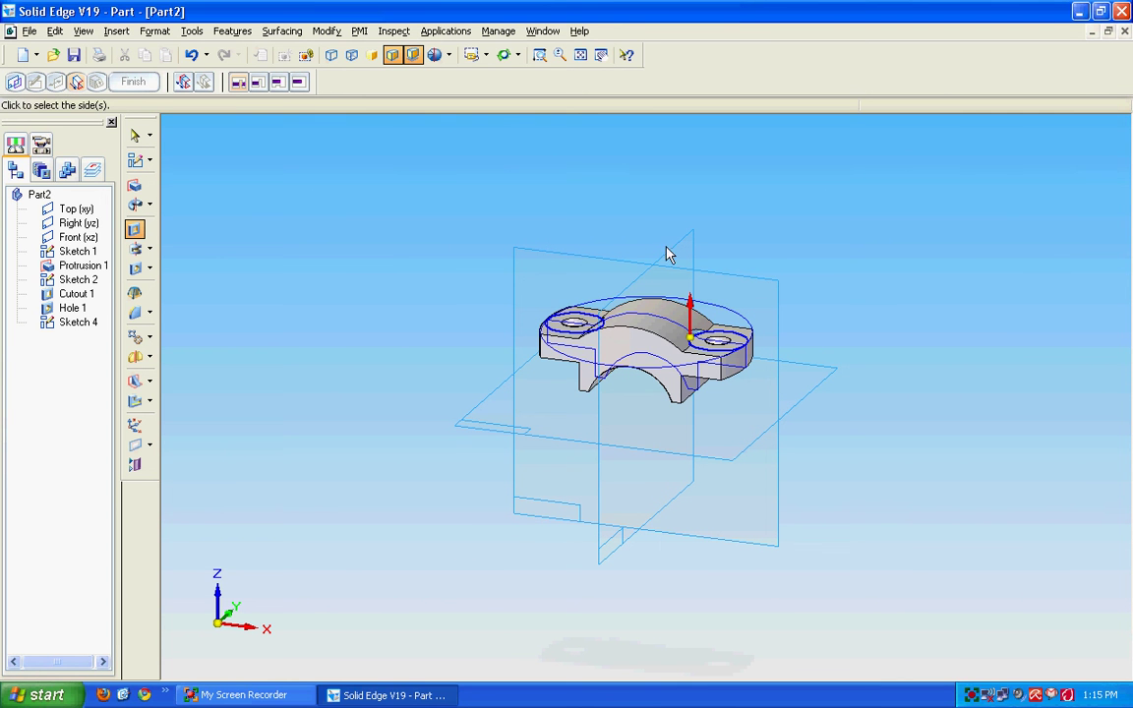
{"action": "left_click", "coordinate": [728, 258]}
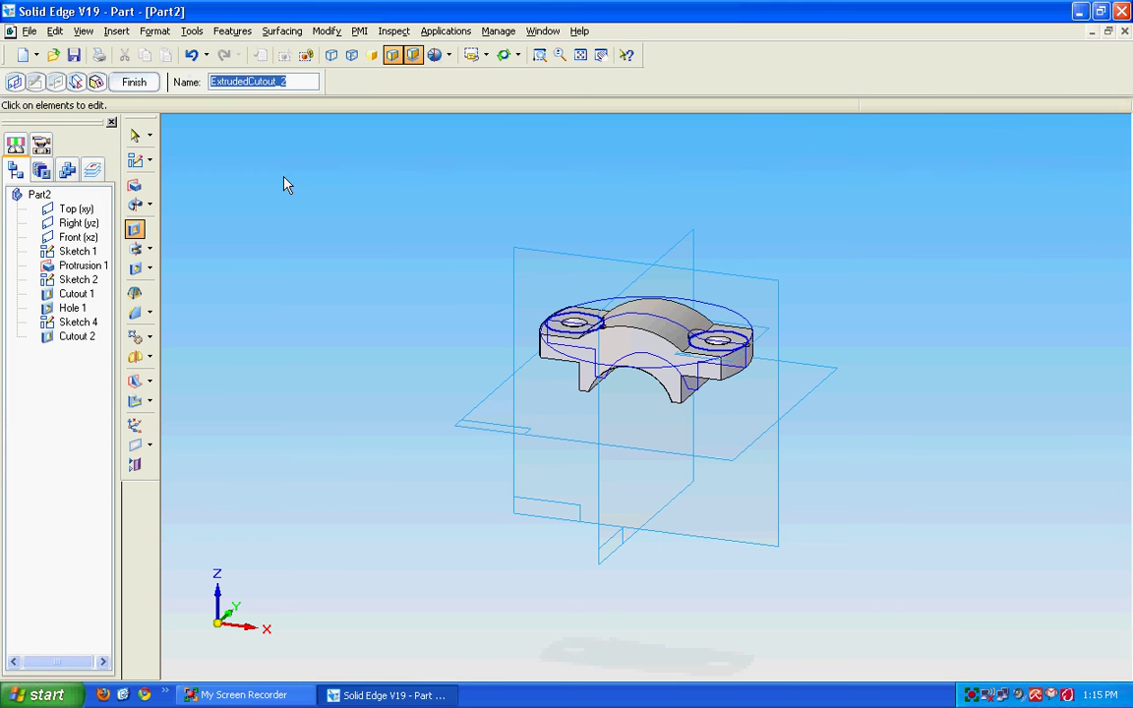
{"action": "left_click", "coordinate": [138, 81]}
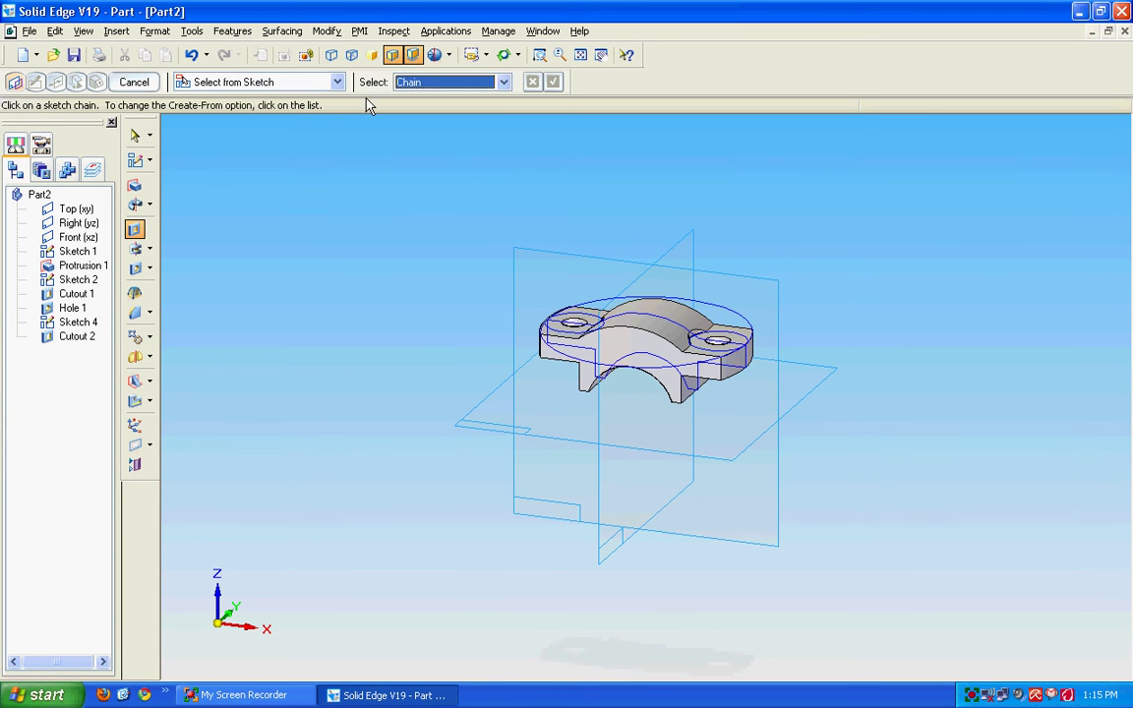
{"action": "left_click", "coordinate": [502, 54]}
{"action": "left_click_drag", "start_coordinate": [419, 296], "coordinate": [448, 275]}
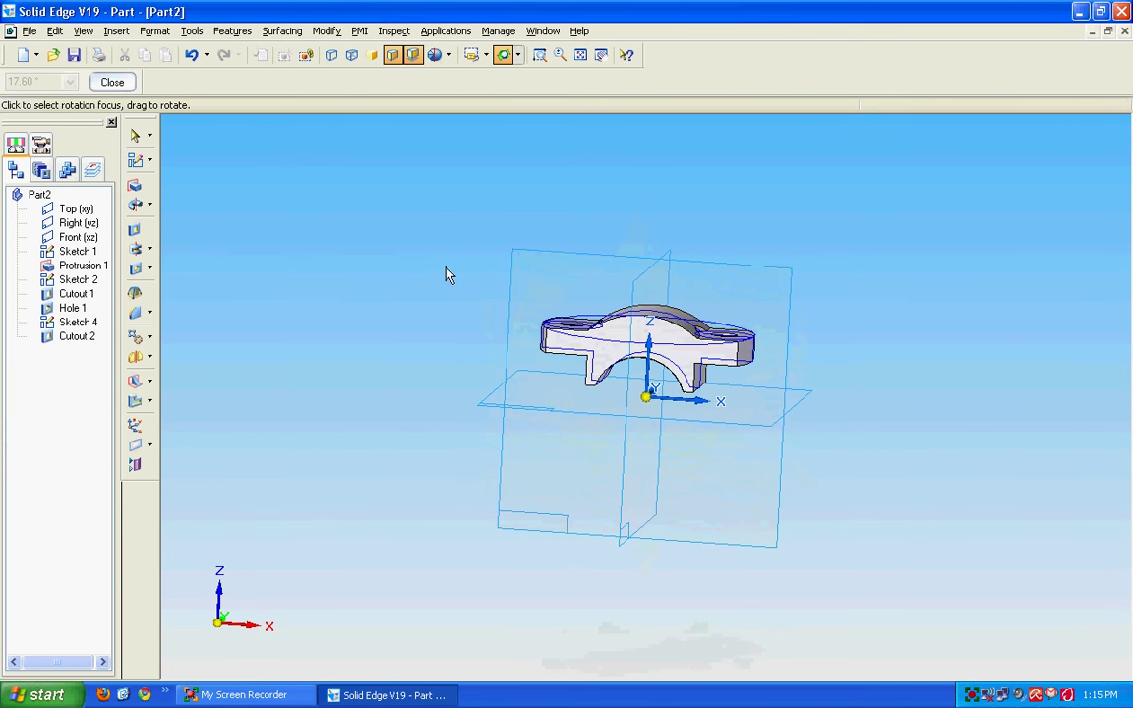
{"action": "left_click", "coordinate": [135, 137]}
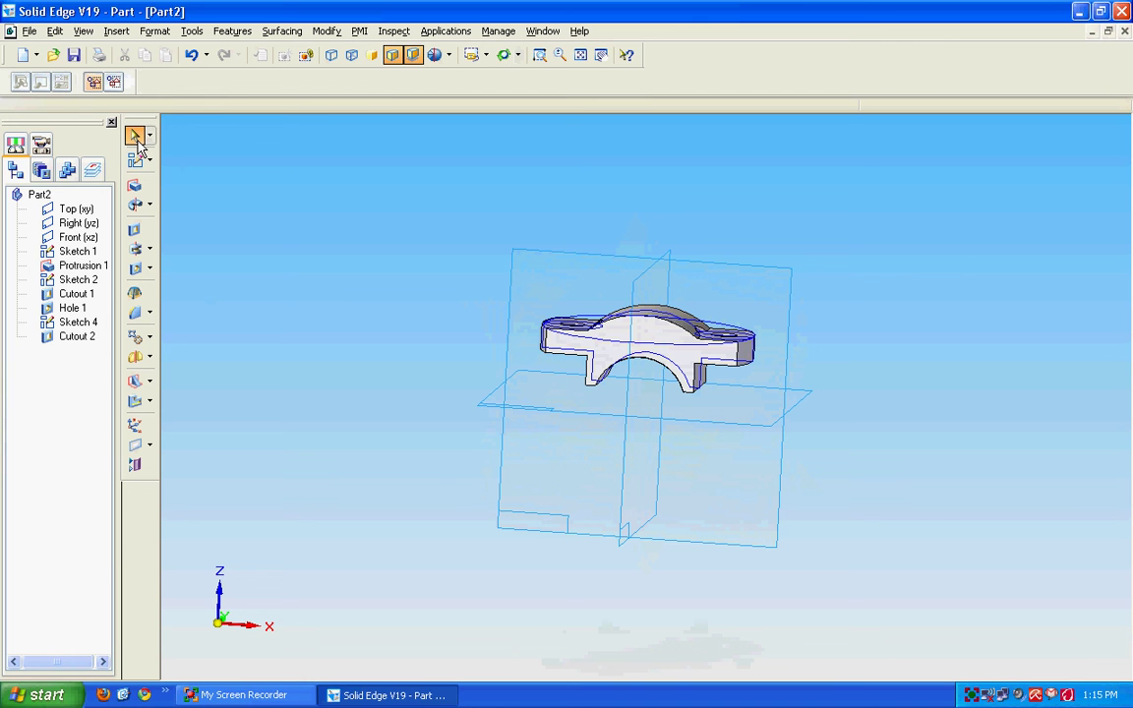
{"action": "left_click", "coordinate": [135, 159]}
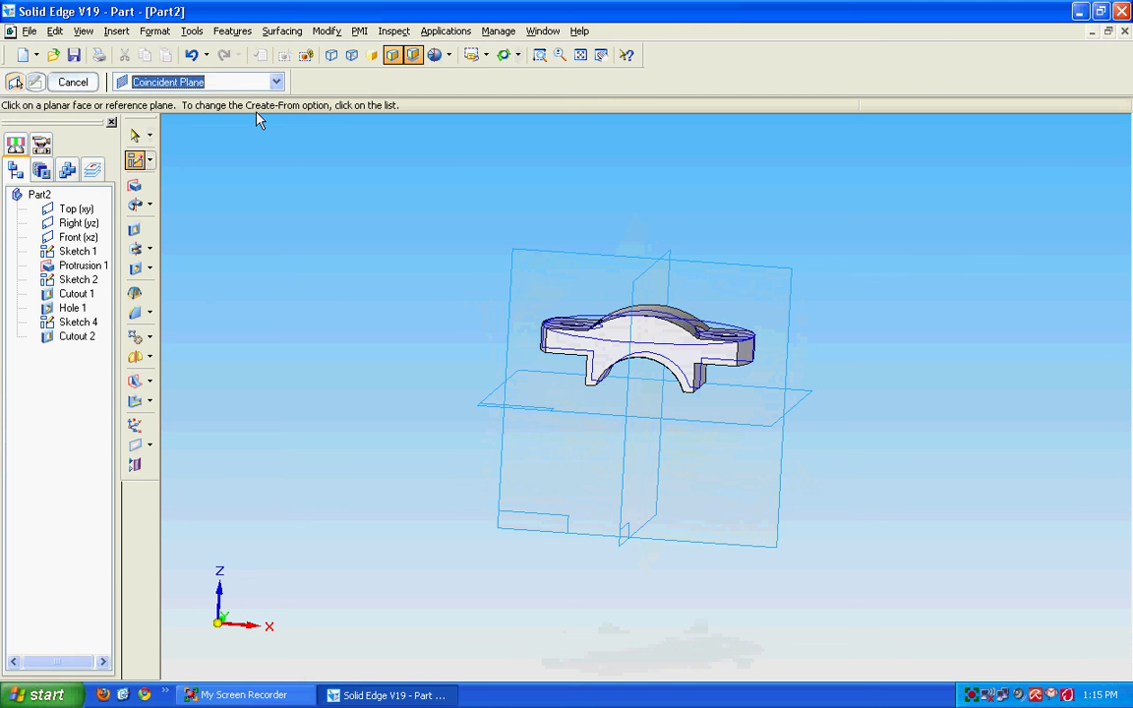
{"action": "left_click", "coordinate": [274, 83]}
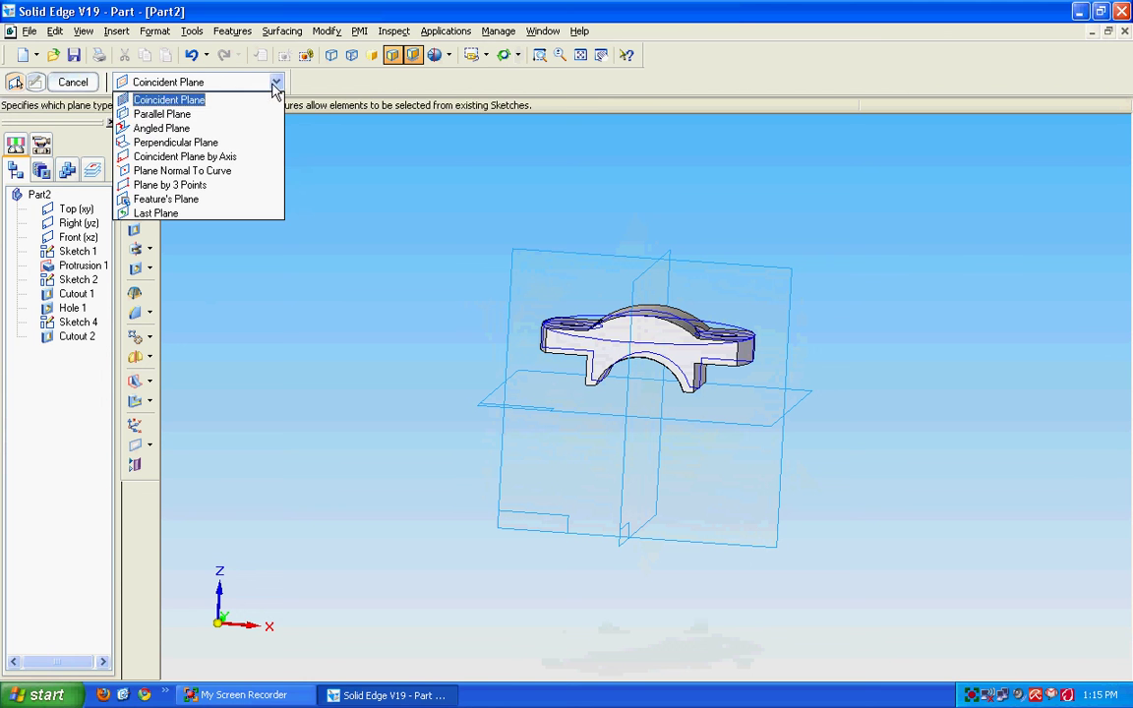
{"action": "left_click", "coordinate": [199, 116]}
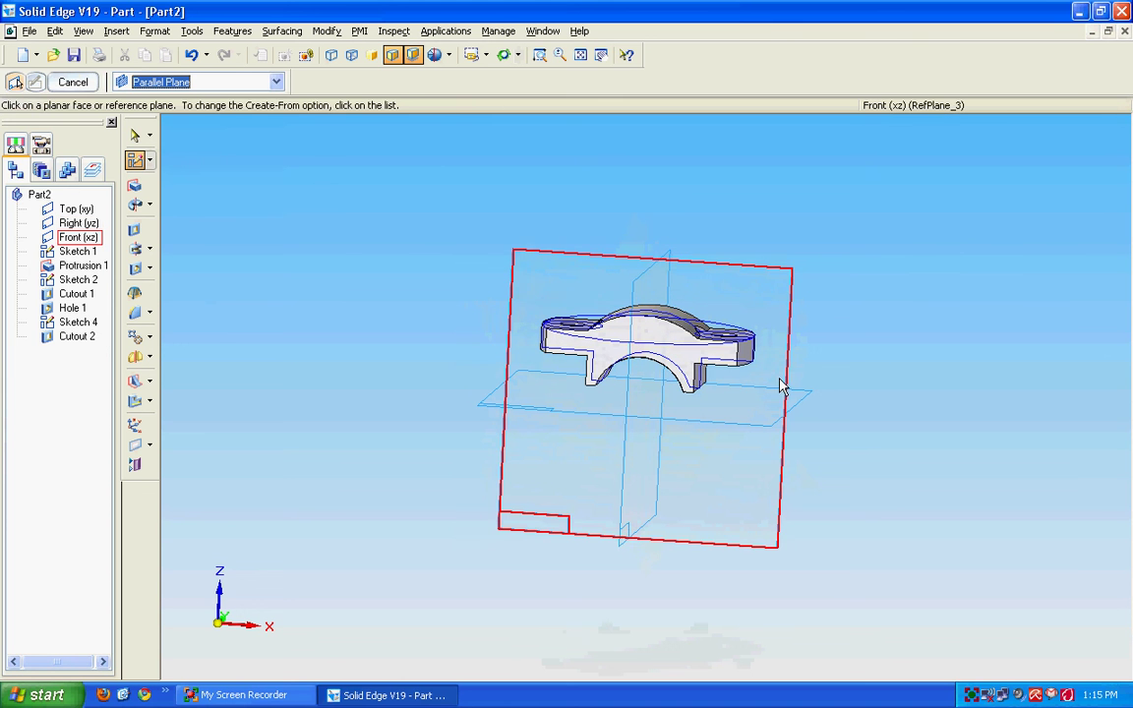
{"action": "left_click", "coordinate": [801, 418]}
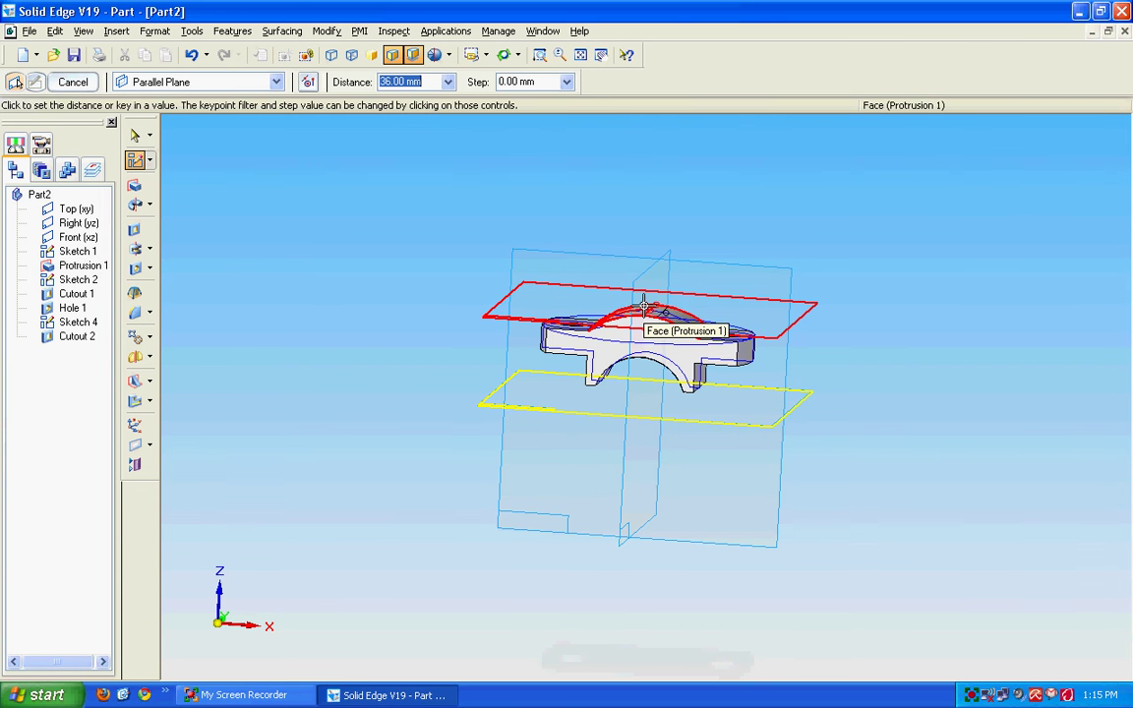
{"action": "left_click", "coordinate": [644, 307]}
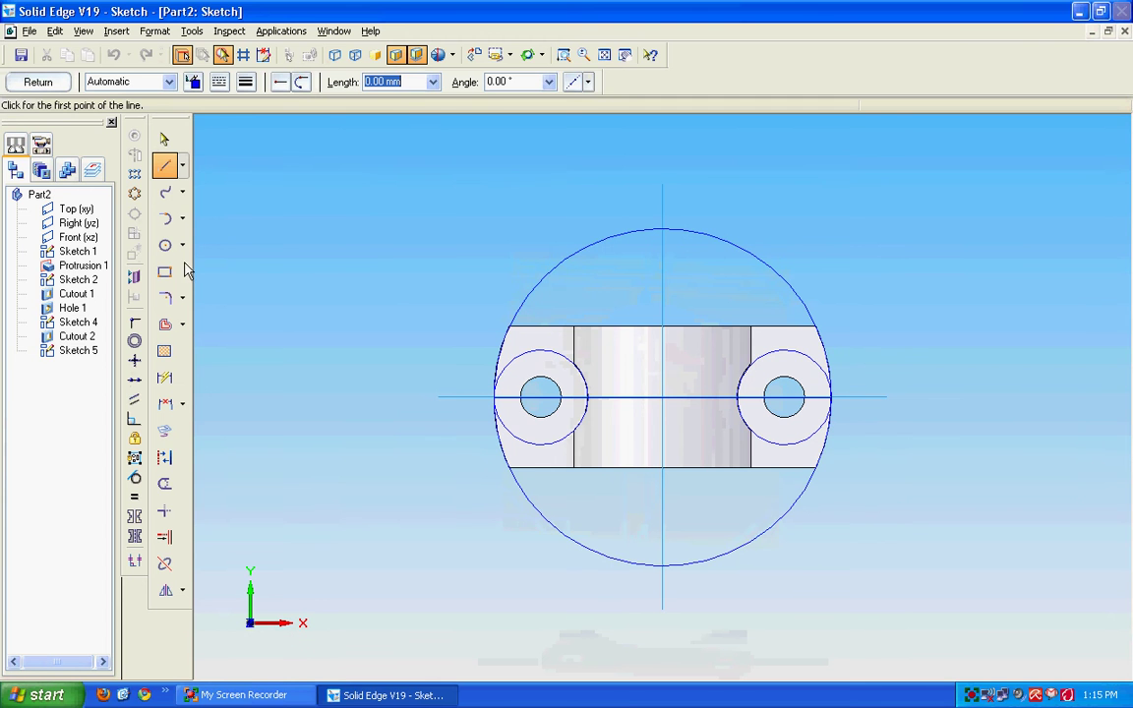
{"action": "left_click", "coordinate": [68, 85]}
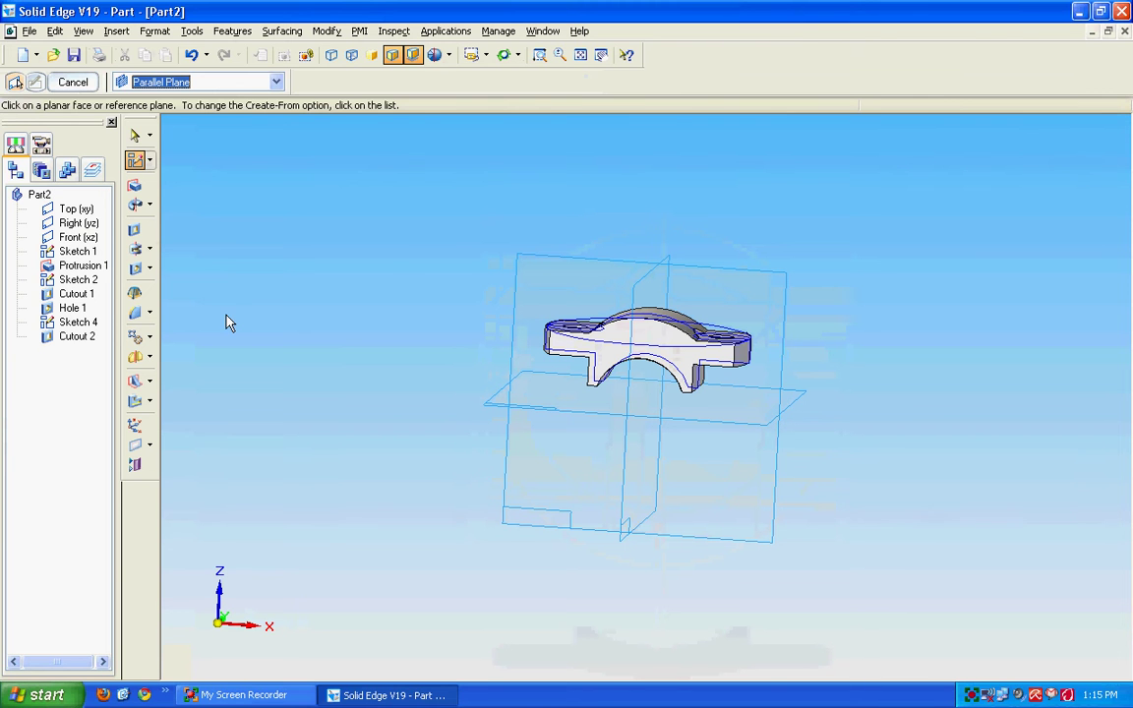
{"action": "key", "text": "Escape"}
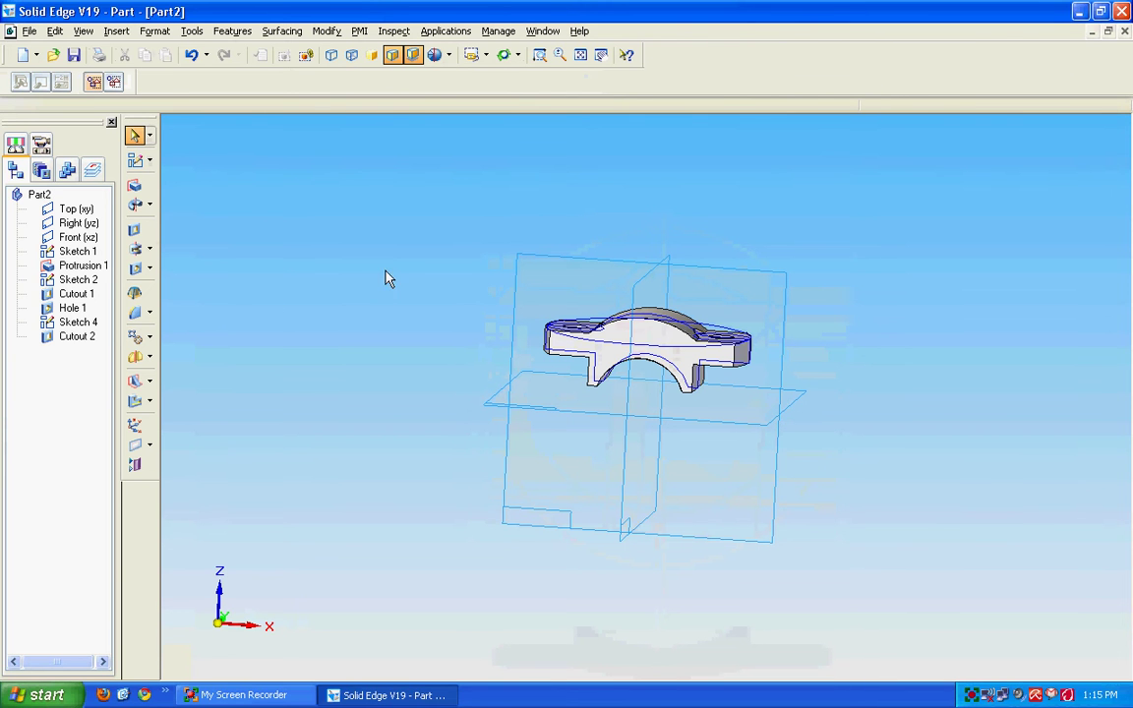
Start a hole on a plane parallel to Top (xy), offset 36 mm to the arch's crown, and place its centre midway between the flange holes.
{"action": "left_click", "coordinate": [135, 268]}
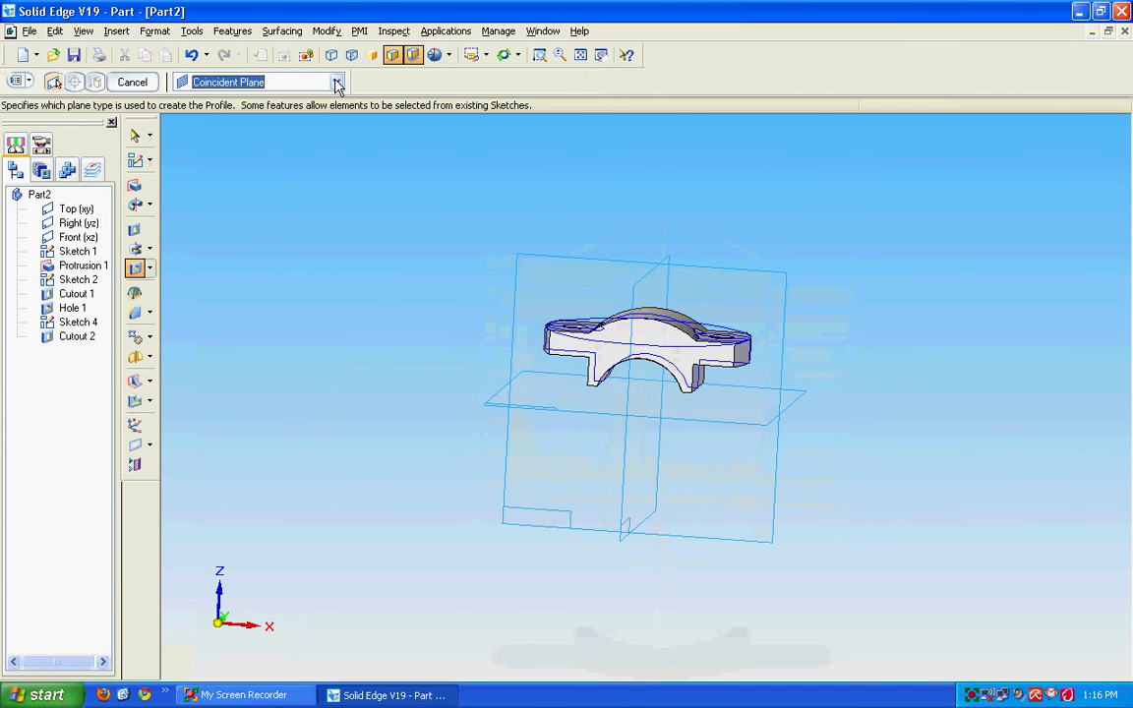
{"action": "left_click", "coordinate": [296, 81]}
{"action": "left_click", "coordinate": [236, 114]}
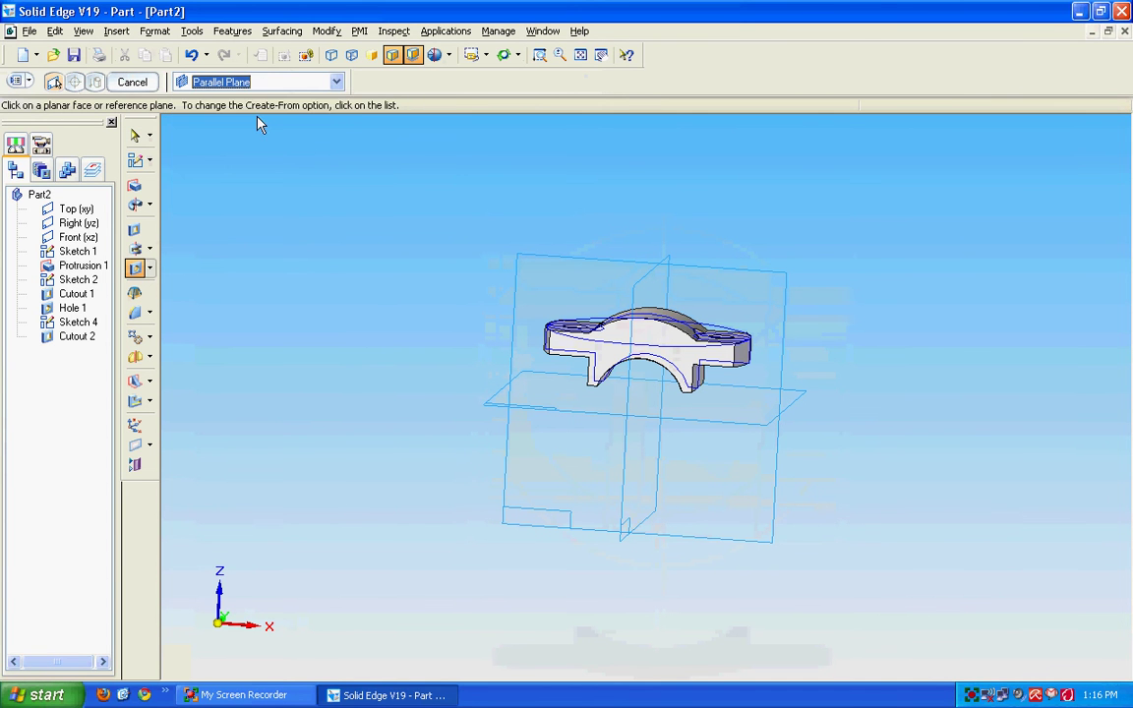
{"action": "left_click", "coordinate": [713, 425]}
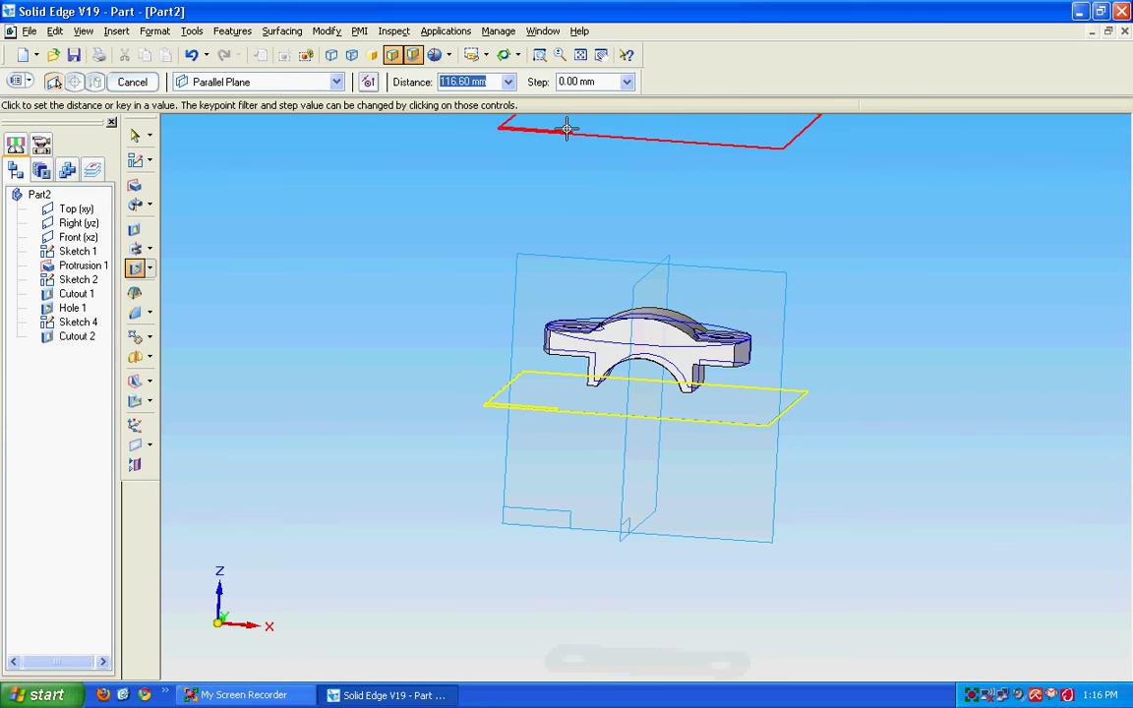
{"action": "left_click", "coordinate": [539, 54]}
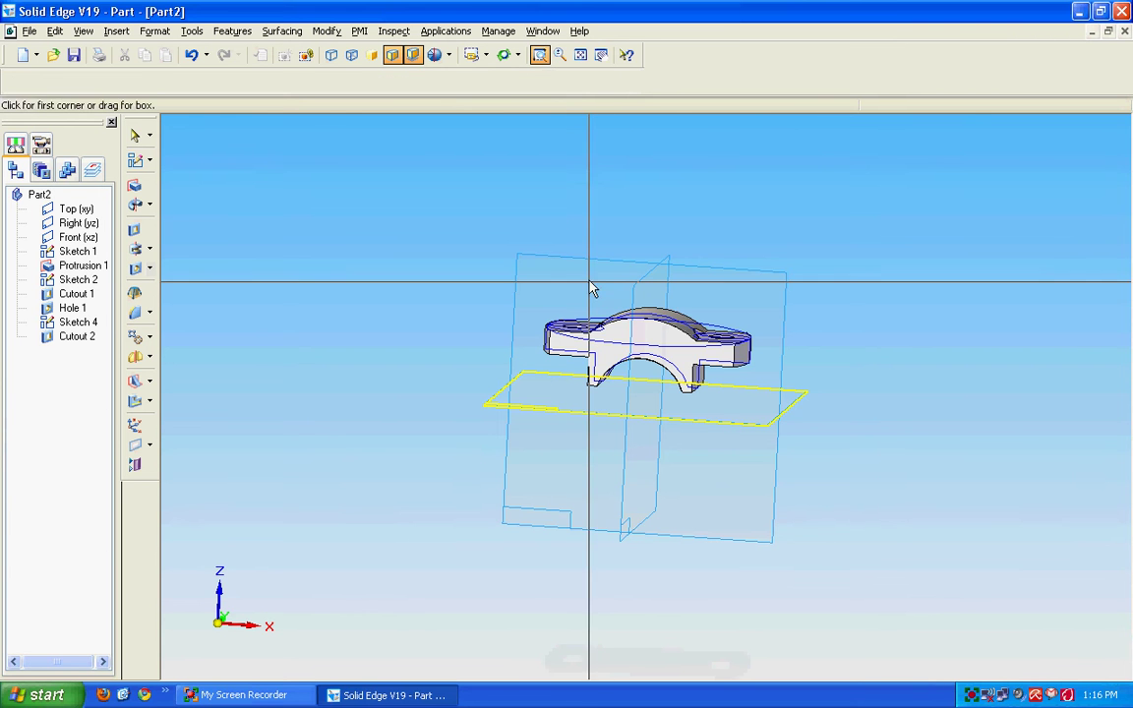
{"action": "left_click_drag", "start_coordinate": [592, 286], "coordinate": [763, 407]}
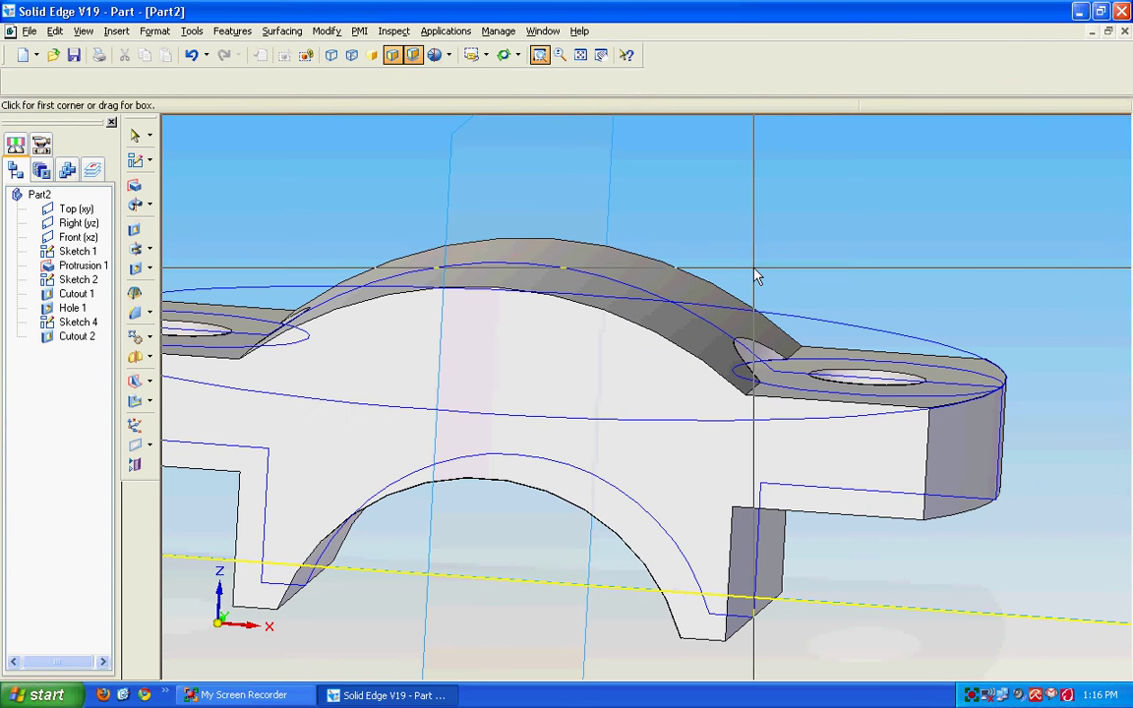
{"action": "key", "text": "Escape"}
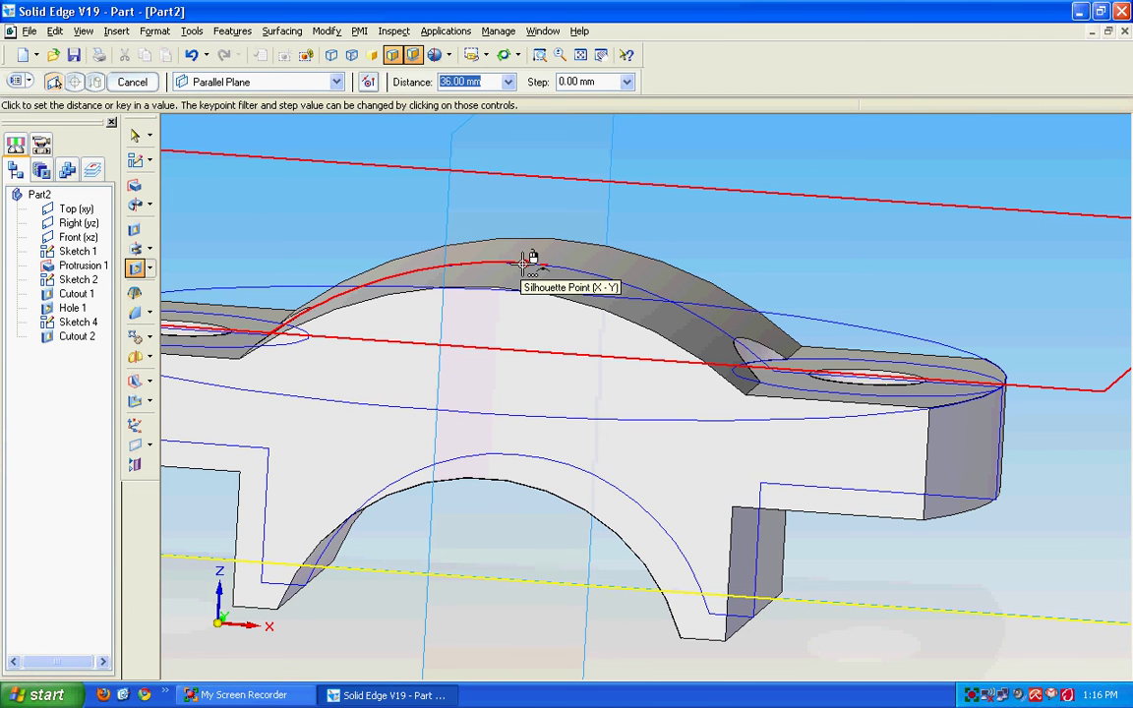
{"action": "left_click", "coordinate": [527, 261]}
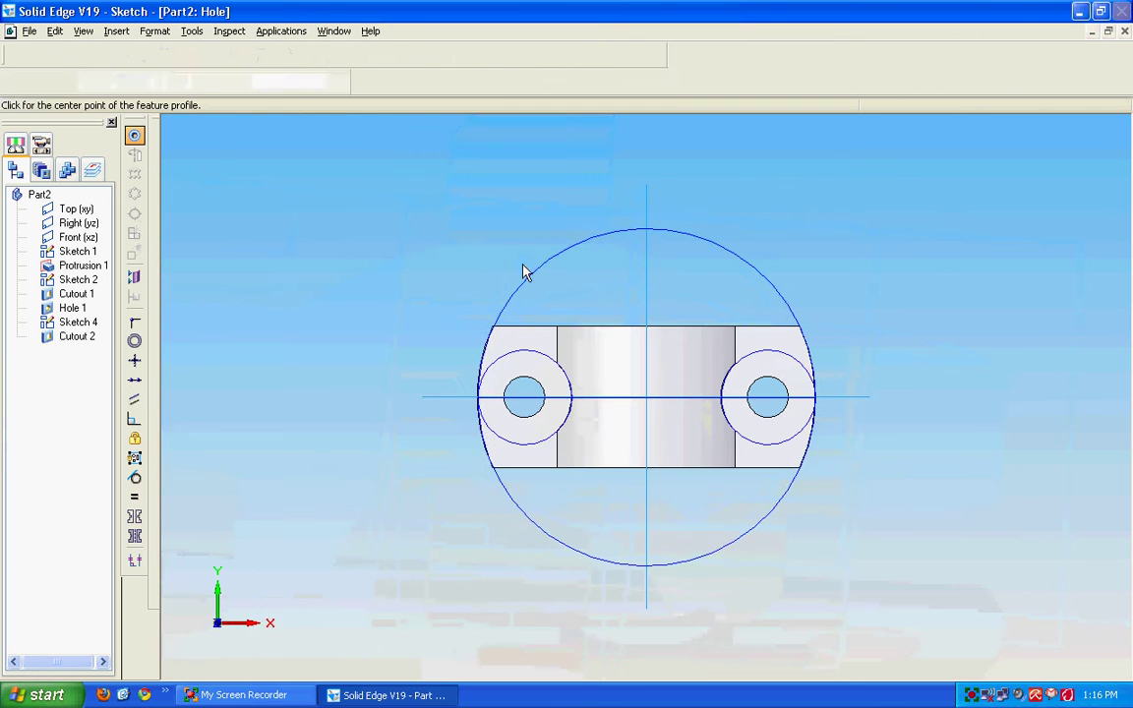
{"action": "left_click", "coordinate": [663, 396]}
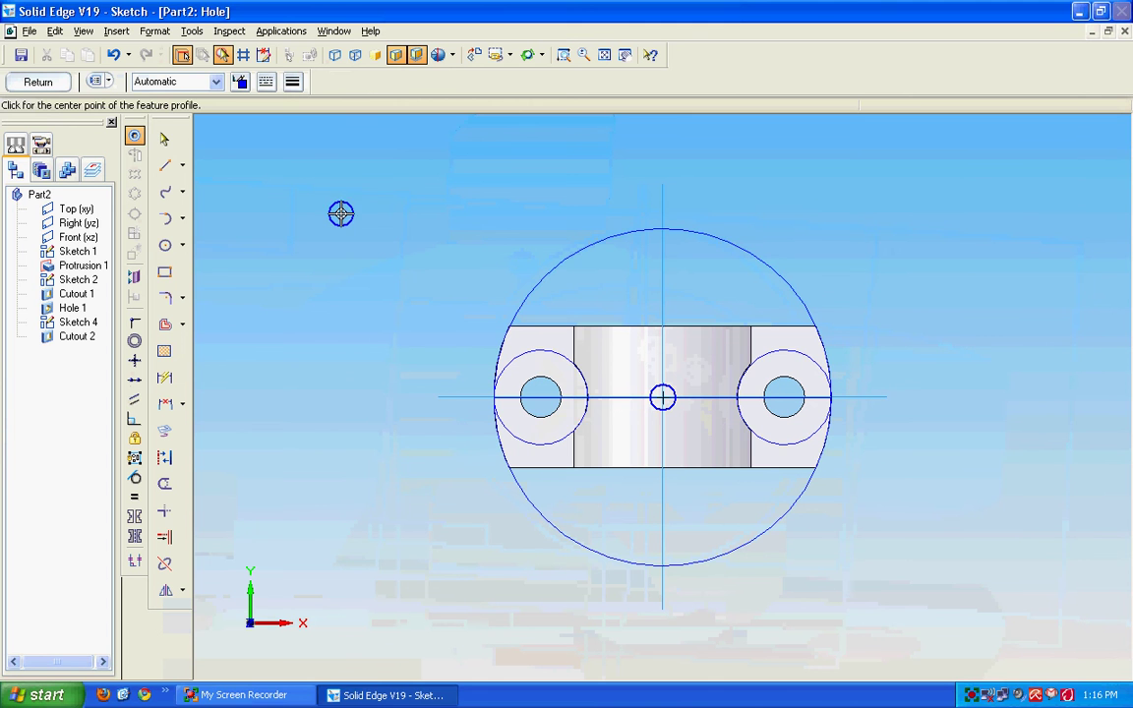
Define a counterbore hole of 3 mm diameter with a 10 mm counterbore diameter and 10 mm depth, with the profile at the counterbore's bottom.
{"action": "left_click", "coordinate": [95, 82]}
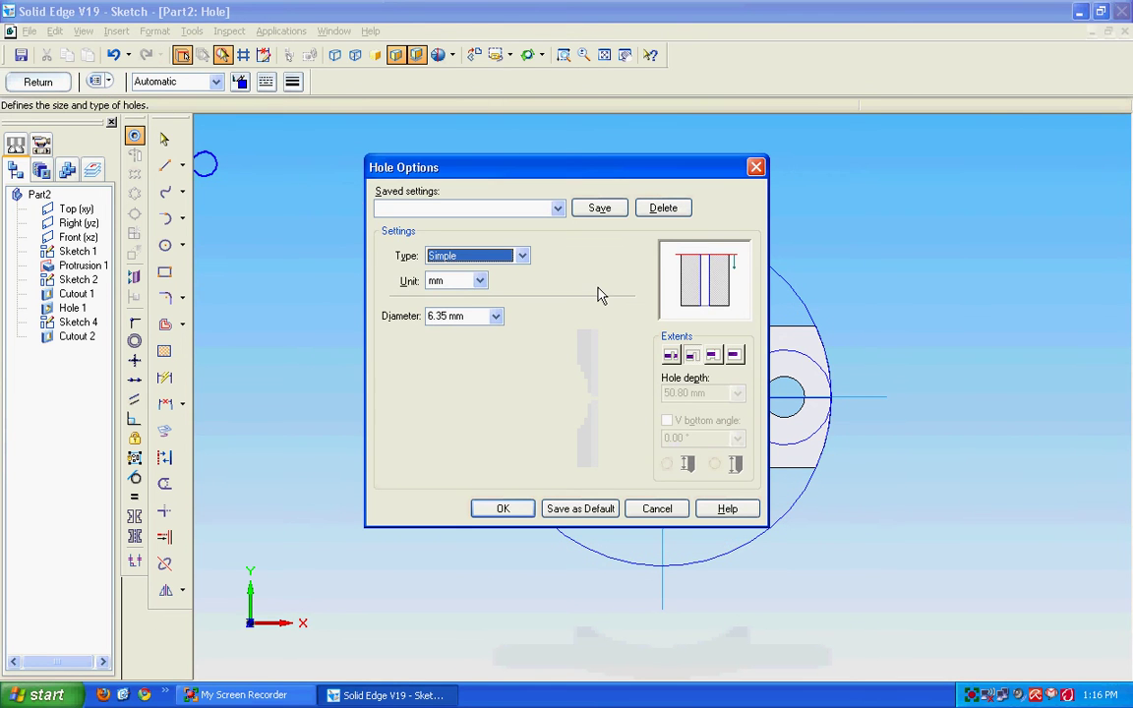
{"action": "left_click", "coordinate": [522, 256]}
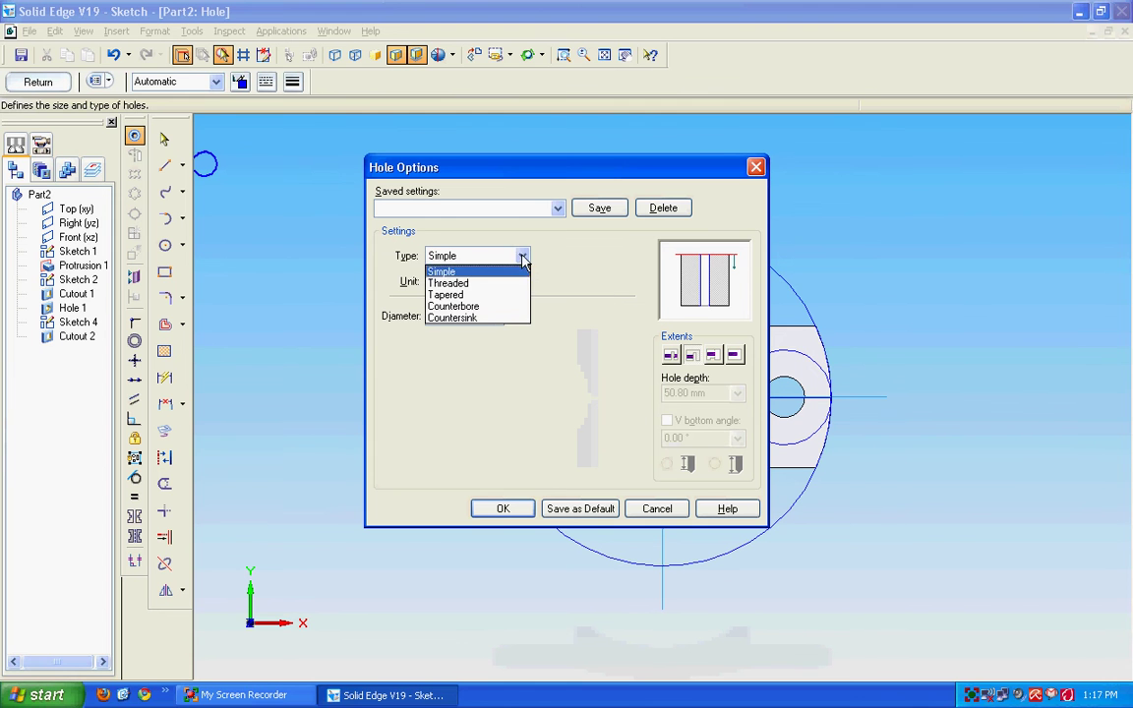
{"action": "left_click", "coordinate": [480, 306]}
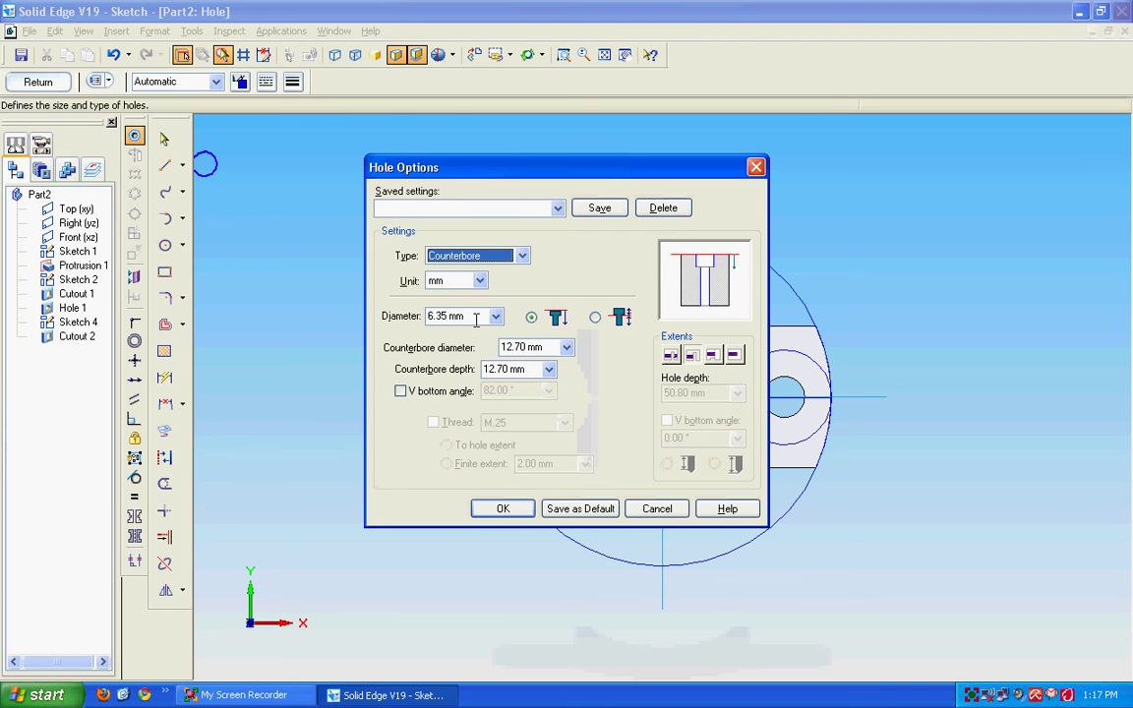
{"action": "left_click", "coordinate": [474, 316]}
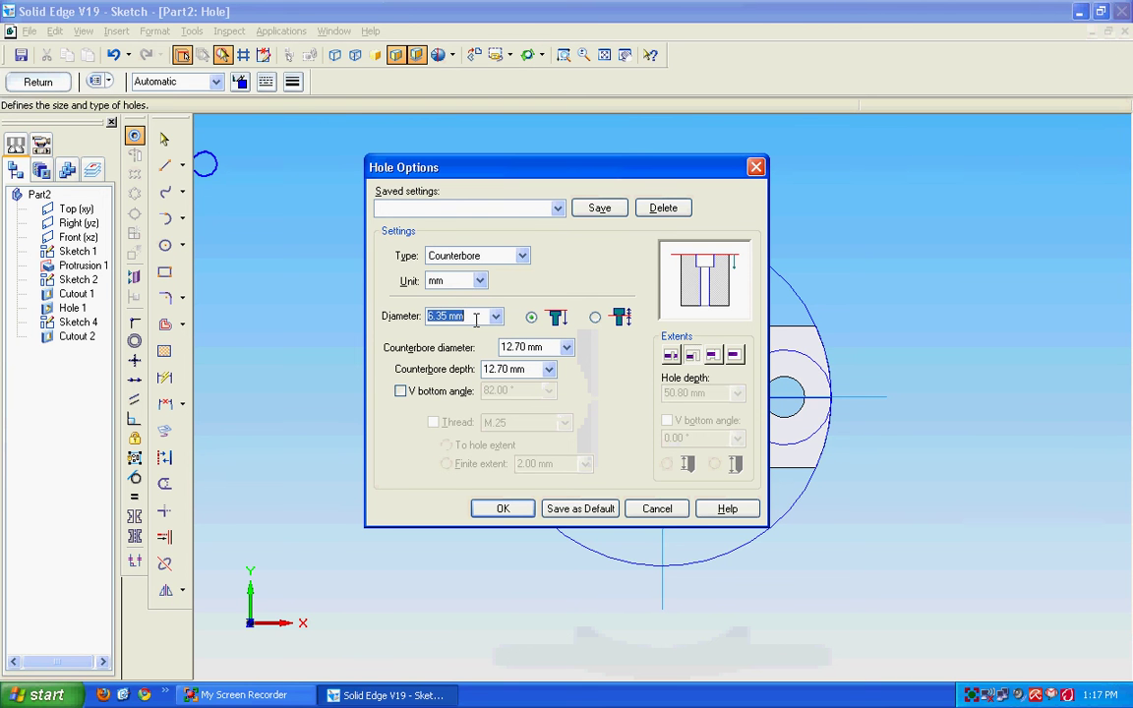
{"action": "type", "text": "8"}
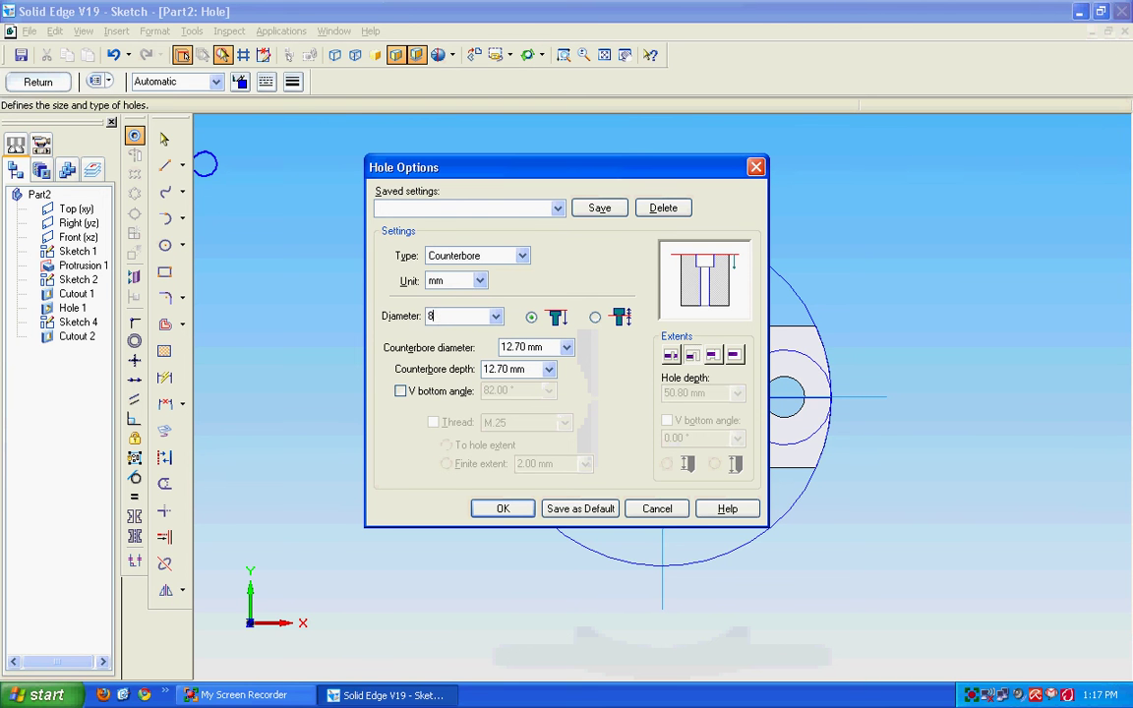
{"action": "left_click", "coordinate": [594, 317]}
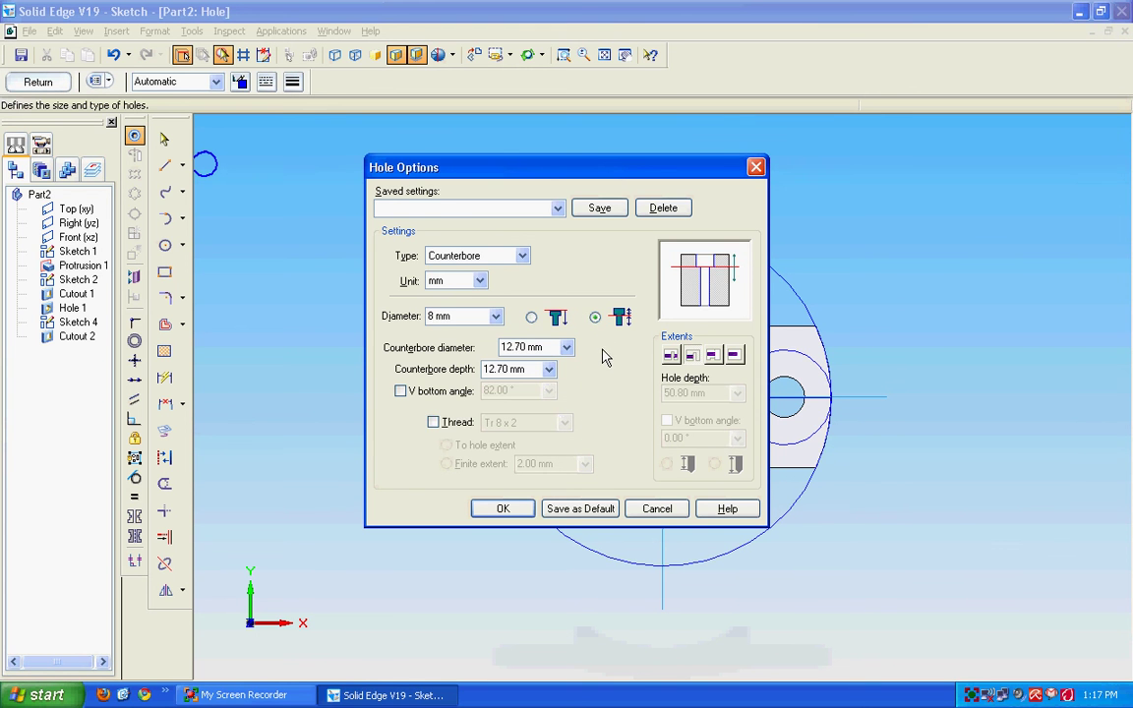
{"action": "left_click", "coordinate": [474, 316]}
{"action": "type", "text": "3"}
{"action": "left_click", "coordinate": [547, 348]}
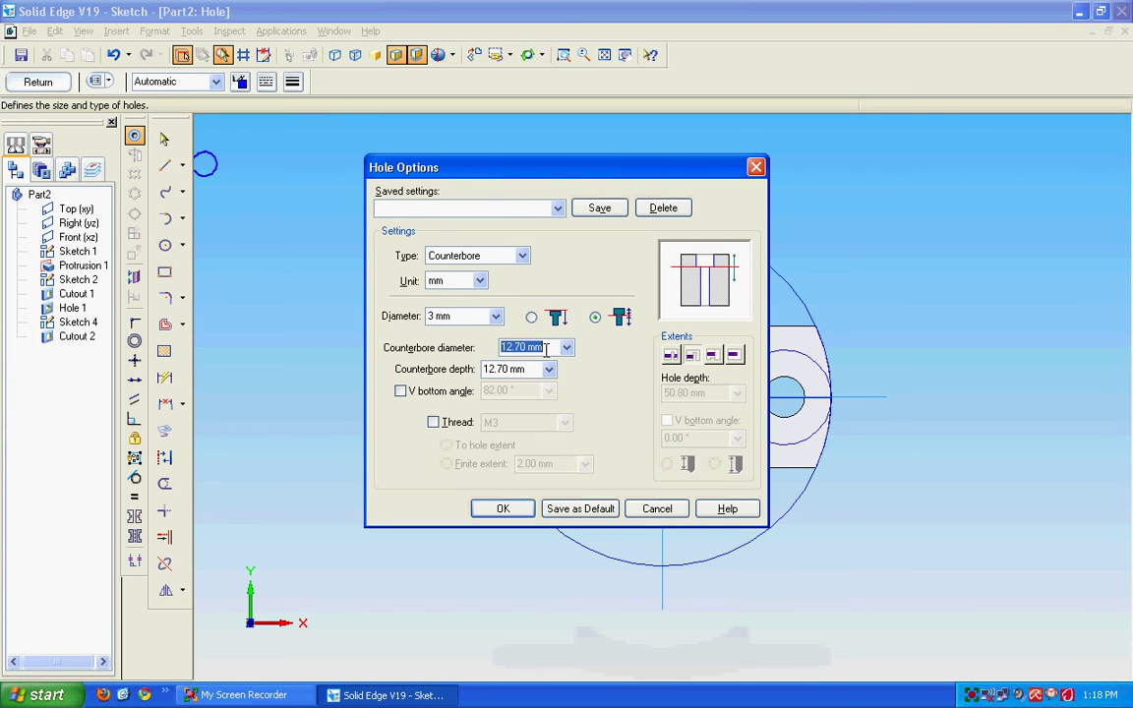
{"action": "type", "text": "10"}
{"action": "key", "text": "Tab"}
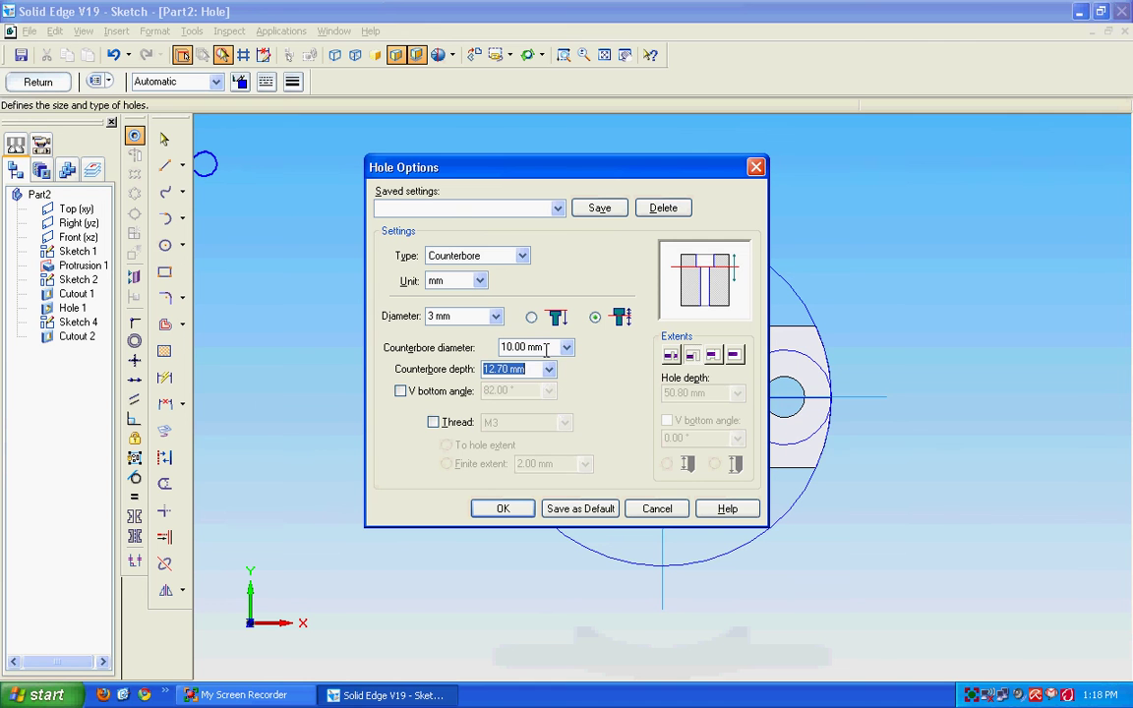
{"action": "type", "text": "10"}
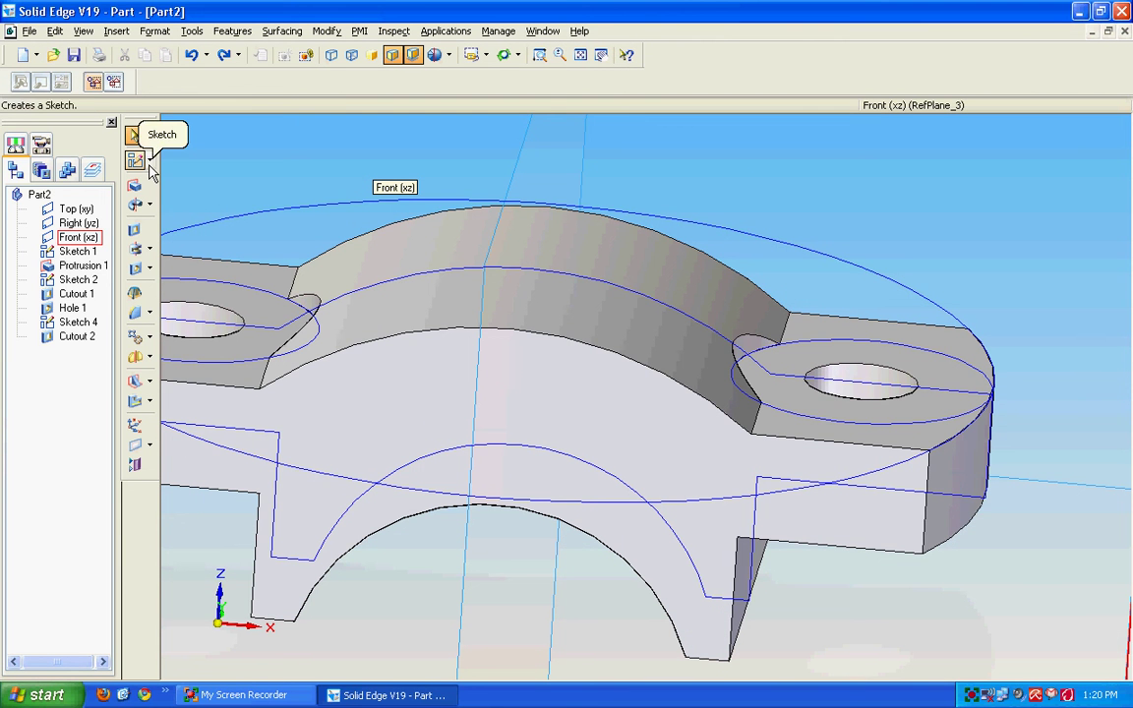
Start a new hole feature on a plane parallel to Top (xy) and offset 36 mm, level with the crown of the arch.
{"action": "left_click", "coordinate": [137, 272]}
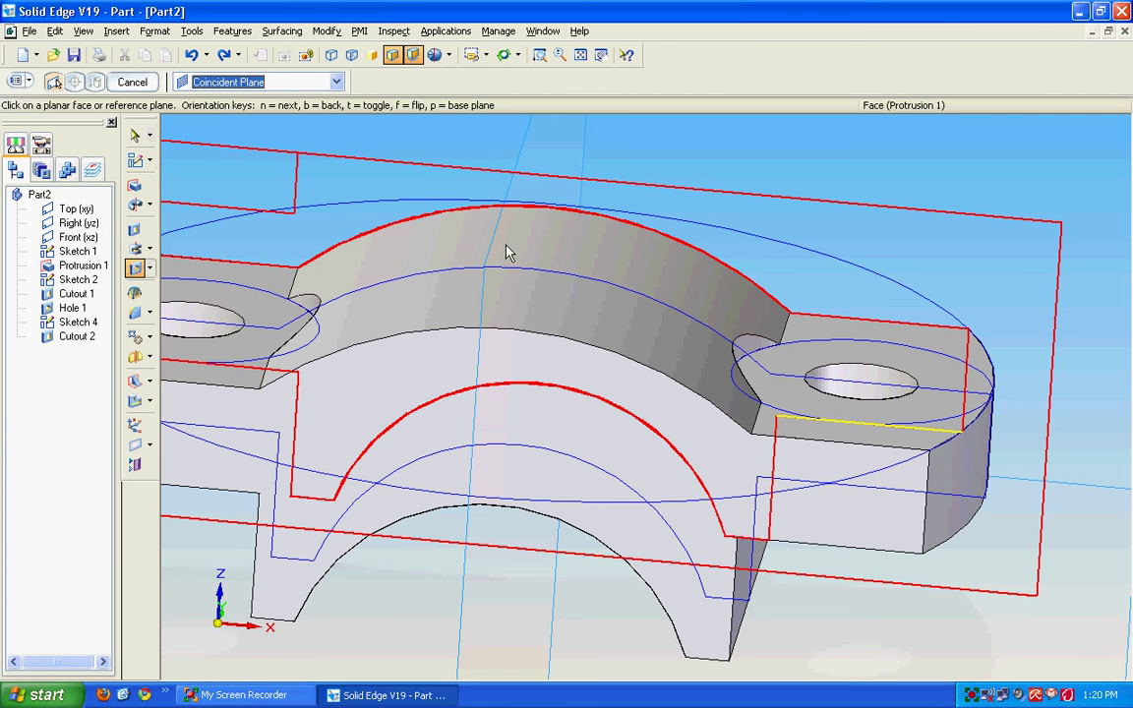
{"action": "left_click", "coordinate": [336, 82]}
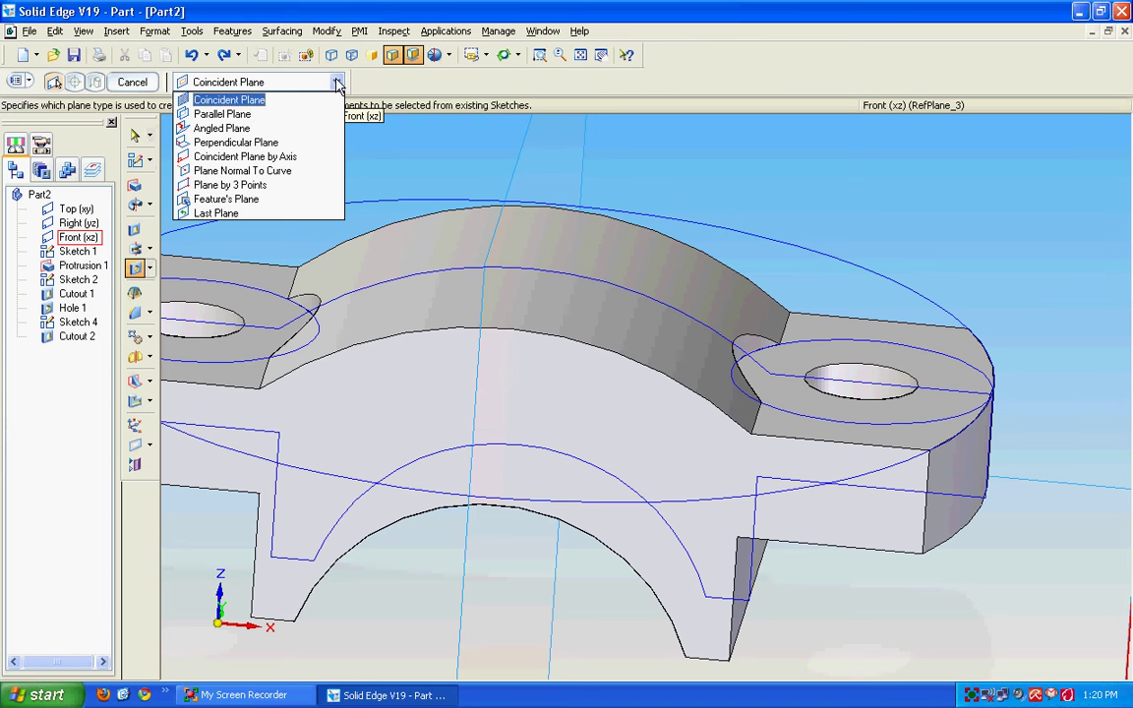
{"action": "left_click", "coordinate": [275, 115]}
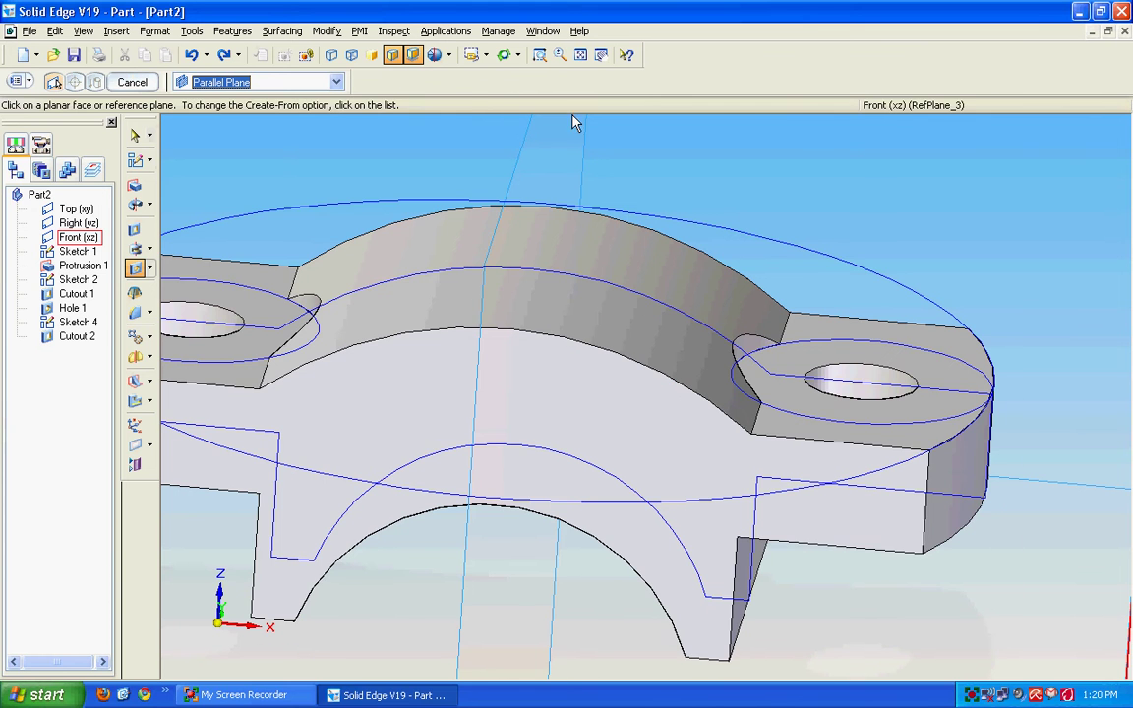
{"action": "left_click", "coordinate": [580, 54]}
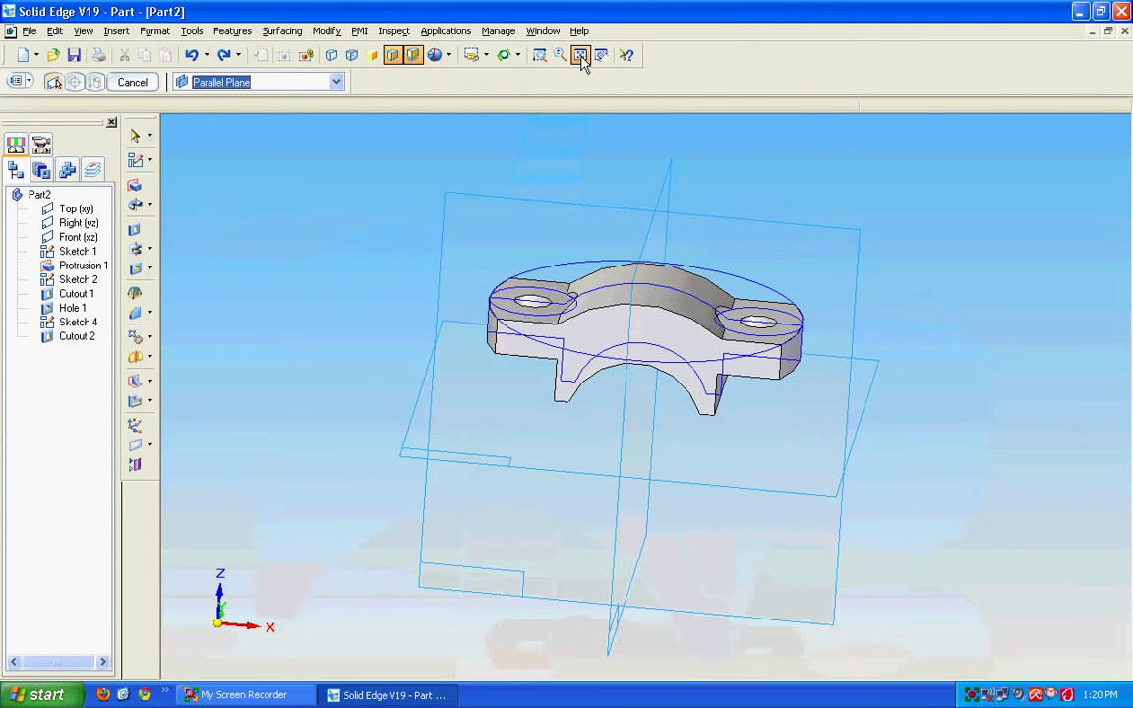
{"action": "left_click", "coordinate": [796, 480]}
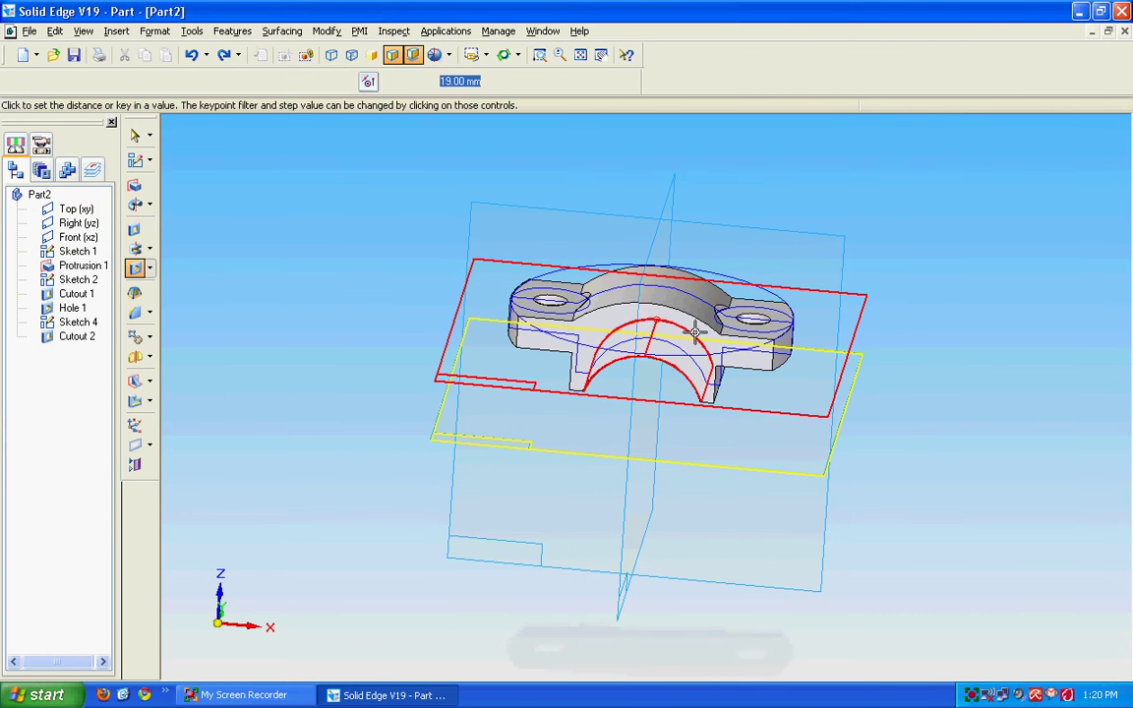
{"action": "left_click", "coordinate": [539, 54]}
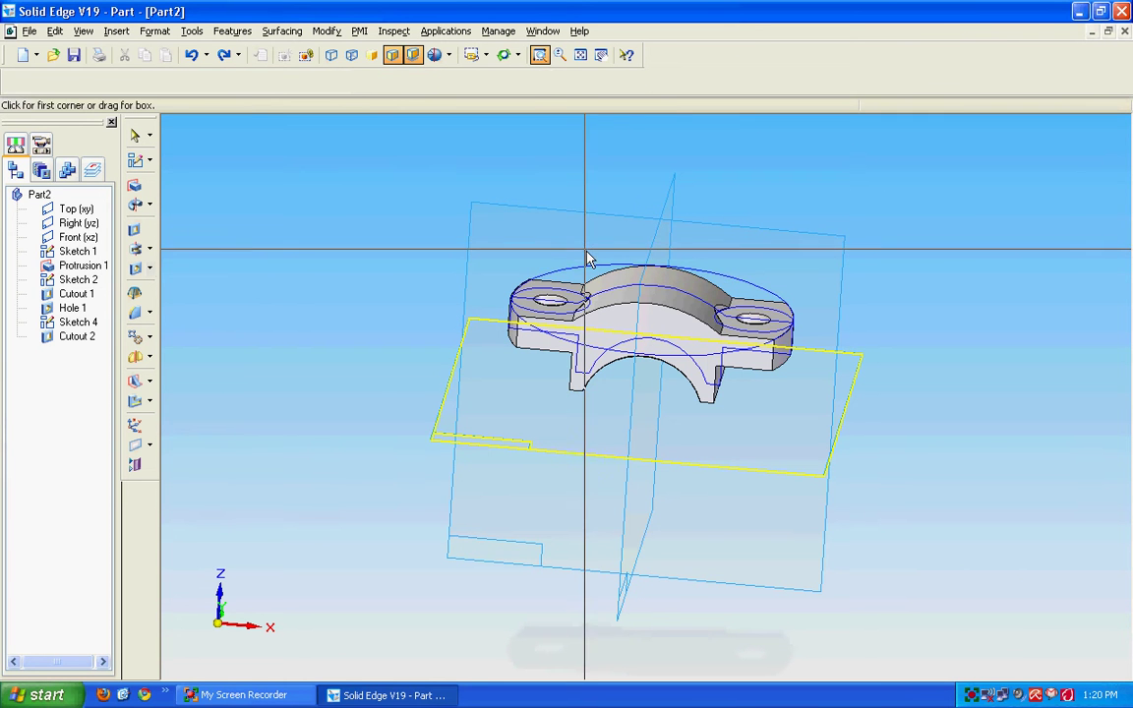
{"action": "left_click_drag", "start_coordinate": [584, 250], "coordinate": [708, 334]}
{"action": "key", "text": "Escape"}
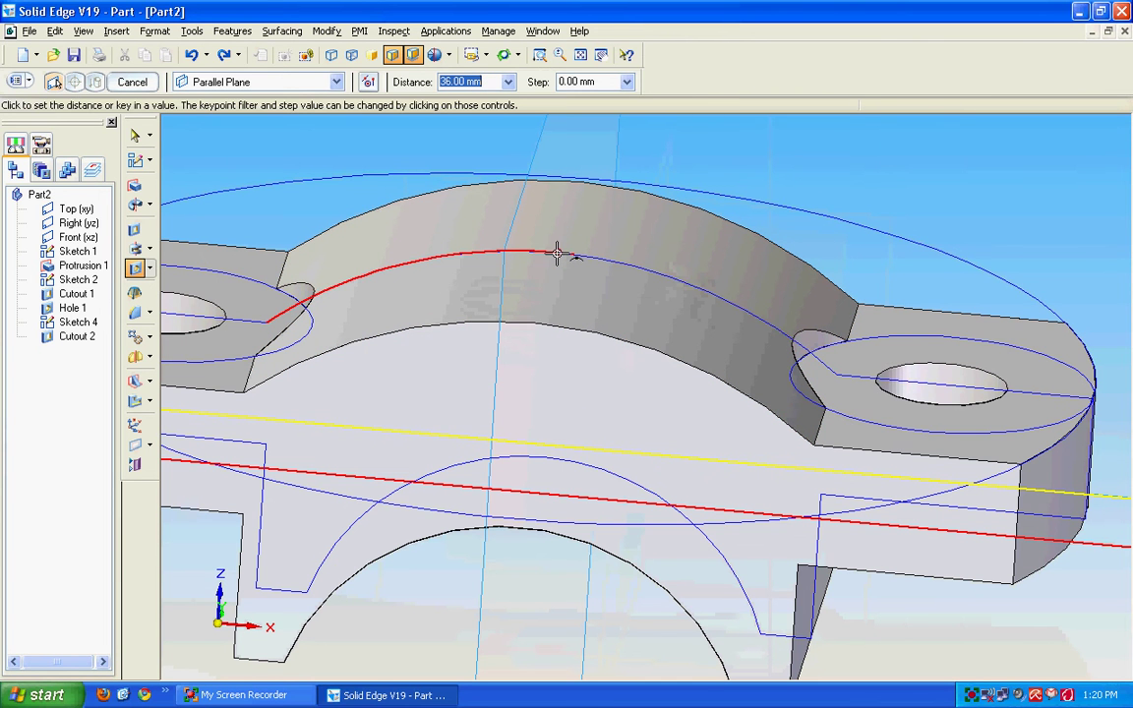
{"action": "left_click", "coordinate": [551, 270]}
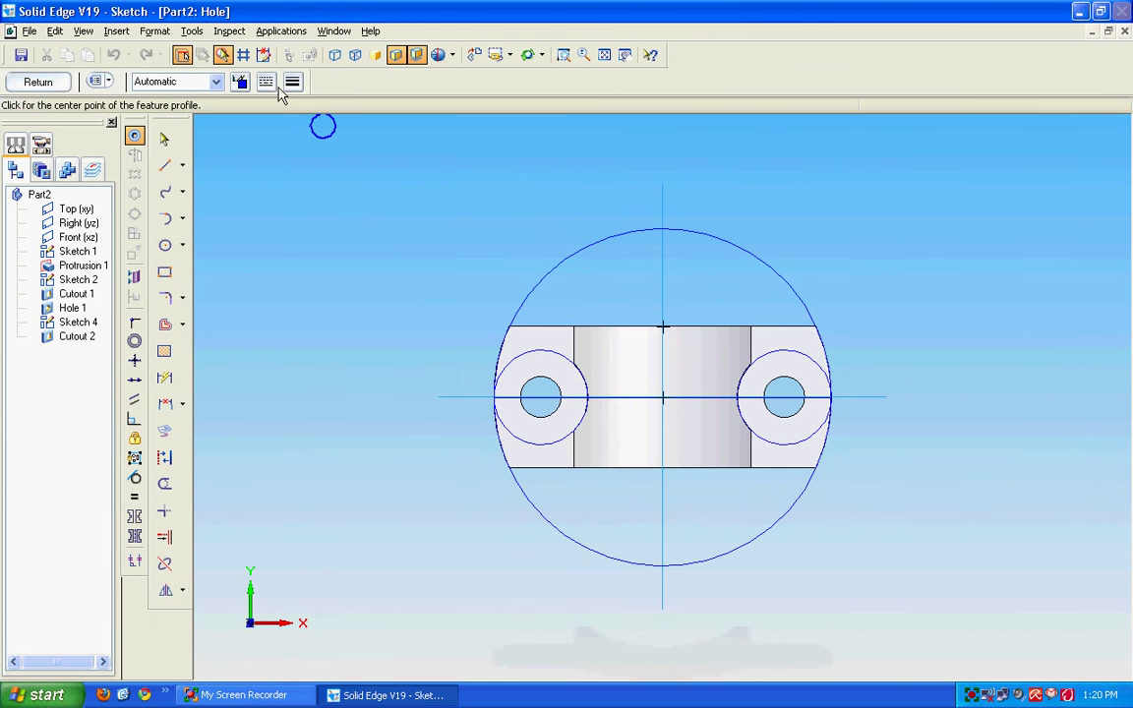
Define a counterbore hole in millimetres with 3 mm diameter, 6 mm counterbore diameter and 10 mm counterbore depth, keeping the profile at the top.
{"action": "left_click", "coordinate": [95, 82]}
{"action": "left_click", "coordinate": [520, 256]}
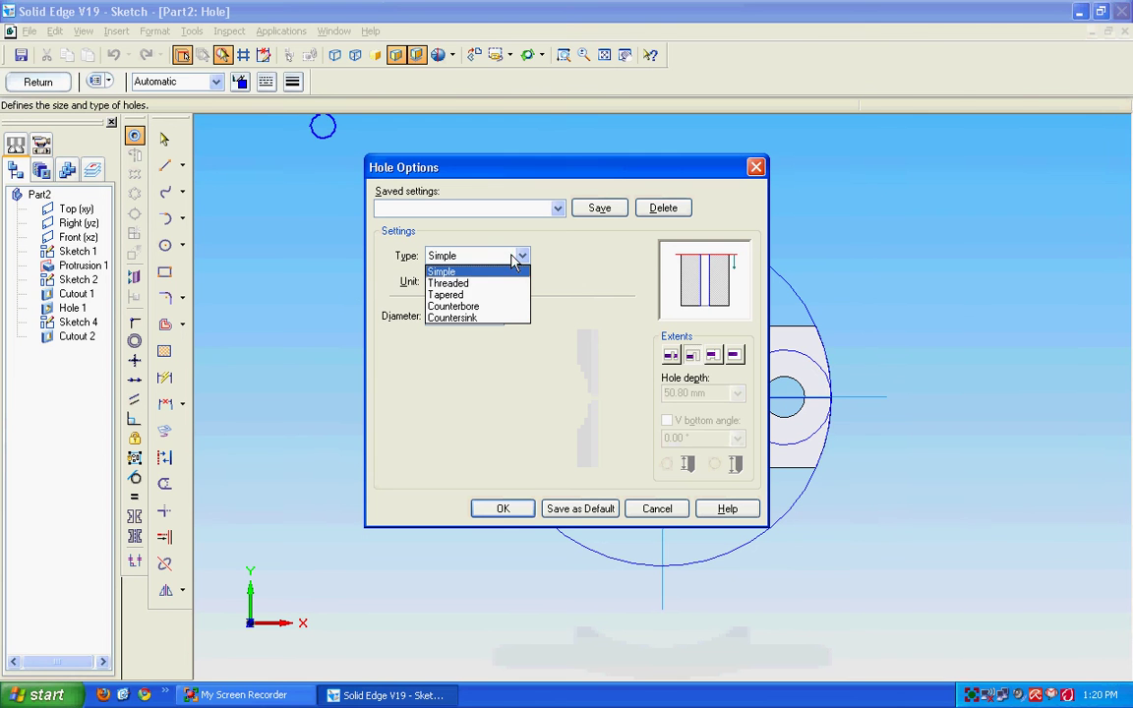
{"action": "left_click", "coordinate": [471, 307]}
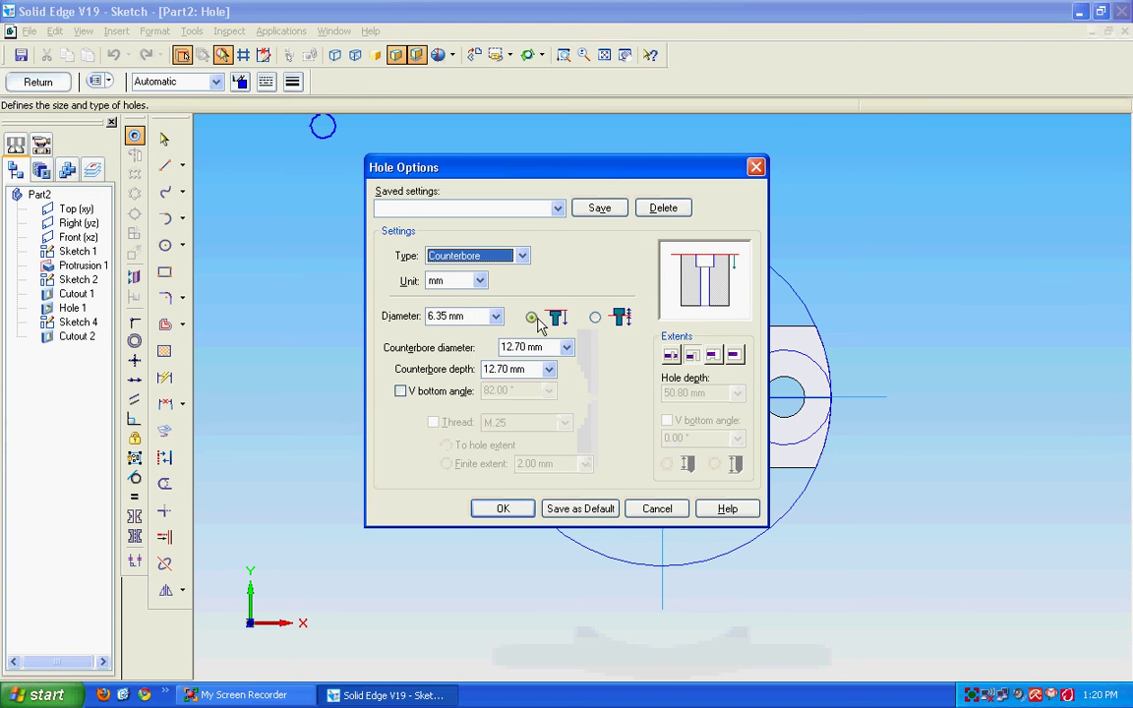
{"action": "left_click", "coordinate": [469, 315]}
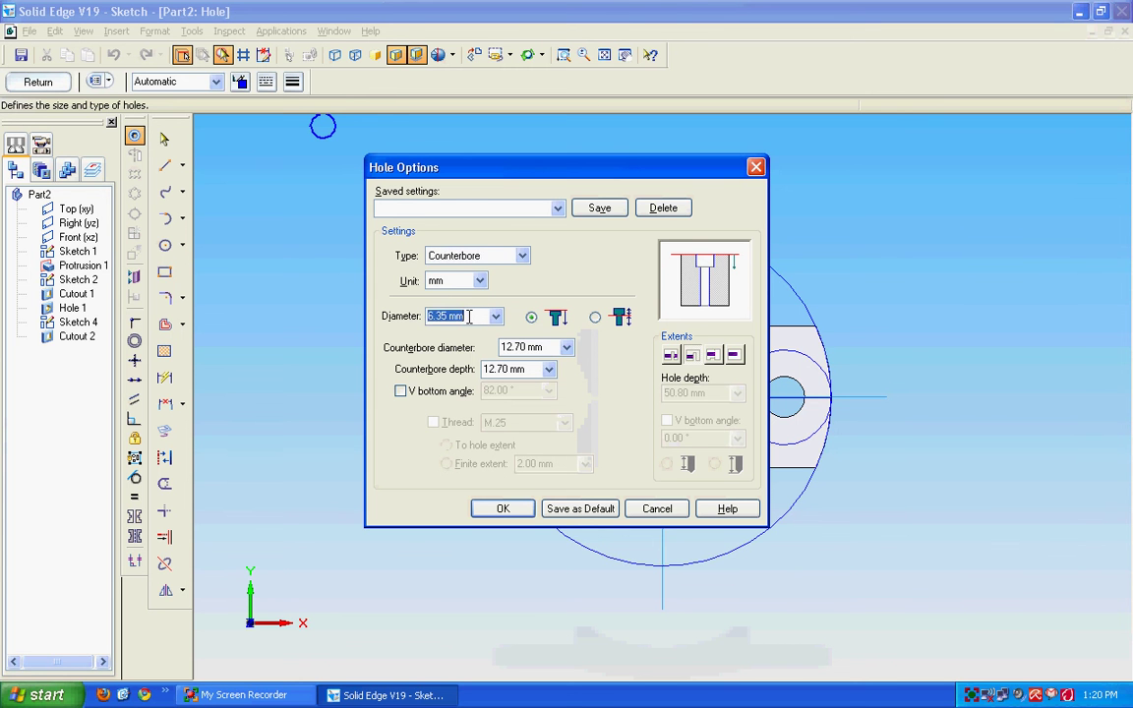
{"action": "type", "text": "3"}
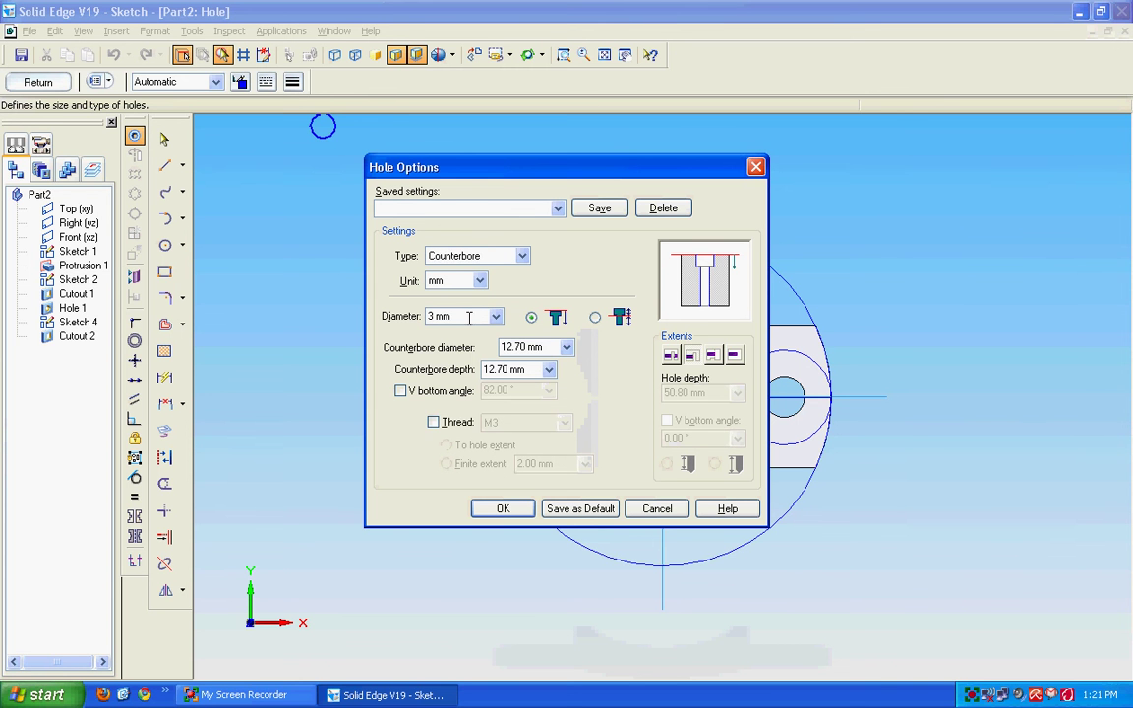
{"action": "left_click", "coordinate": [530, 348]}
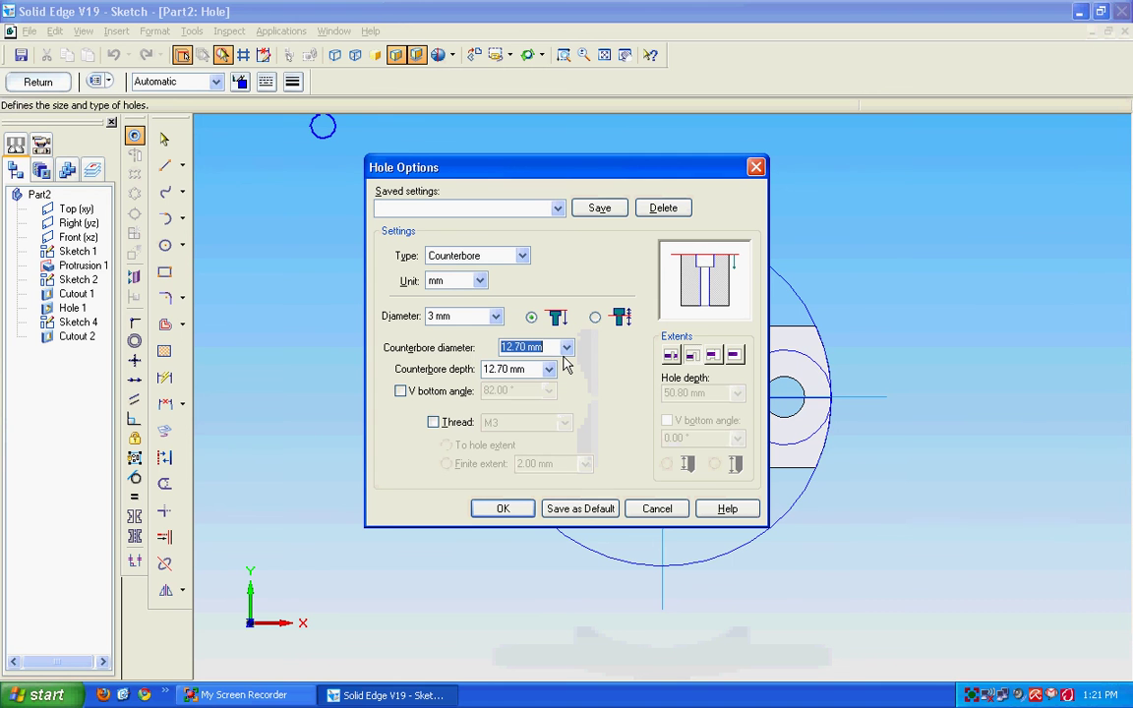
{"action": "type", "text": "6"}
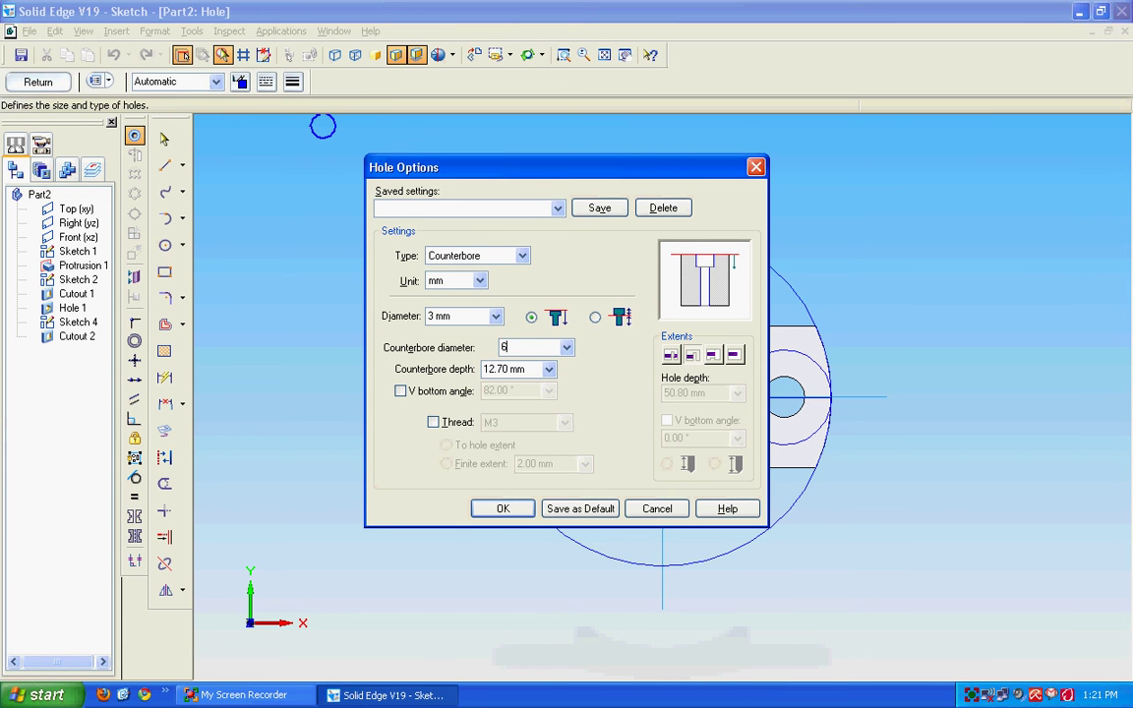
{"action": "key", "text": "Tab"}
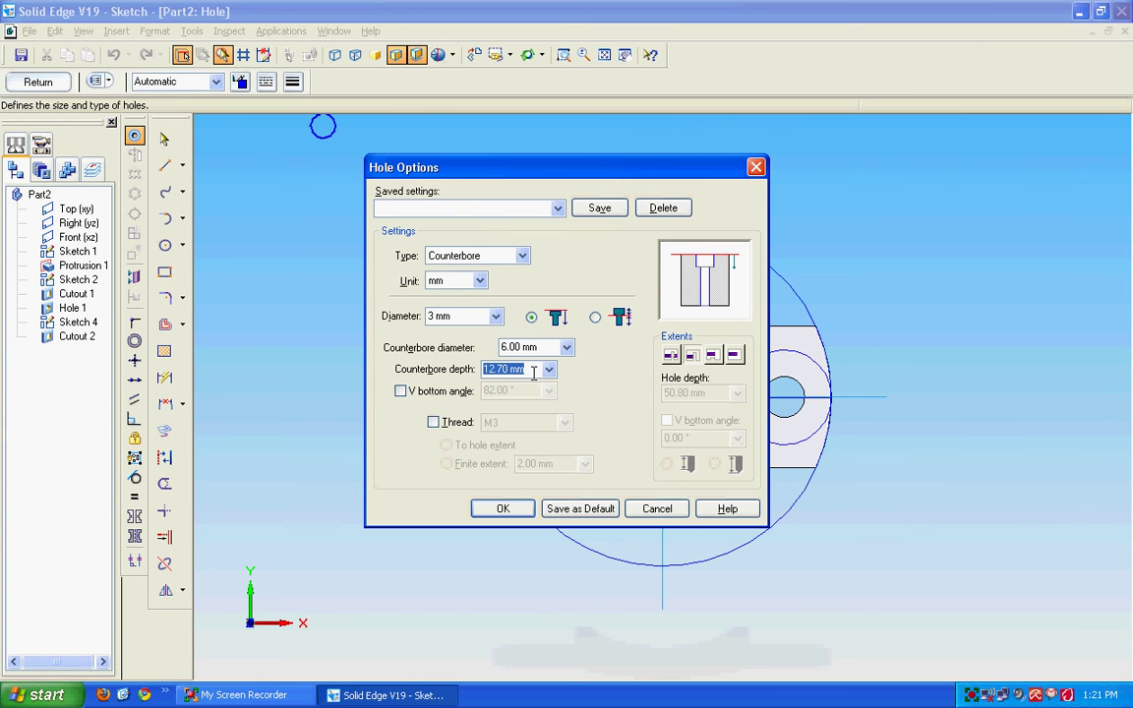
{"action": "type", "text": "10"}
{"action": "key", "text": "Tab"}
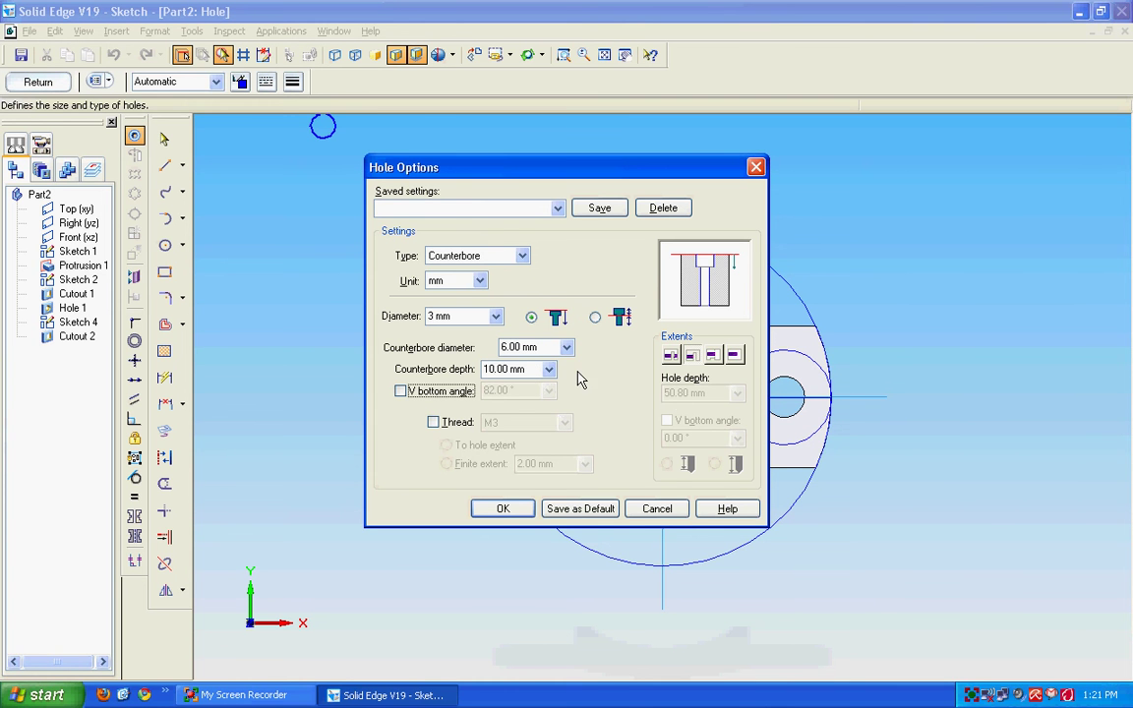
{"action": "left_click", "coordinate": [519, 509]}
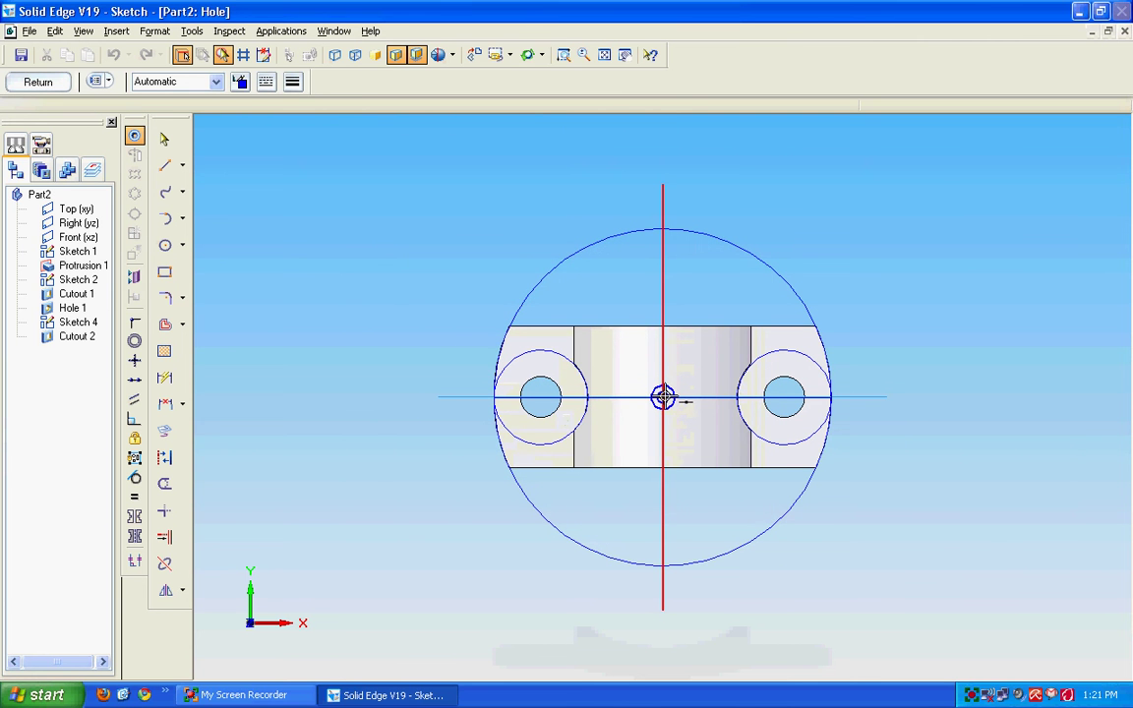
Place the counterbore hole at the sketch origin midway between the flange holes and direct it downward through the crown of the arch.
{"action": "left_click", "coordinate": [664, 397]}
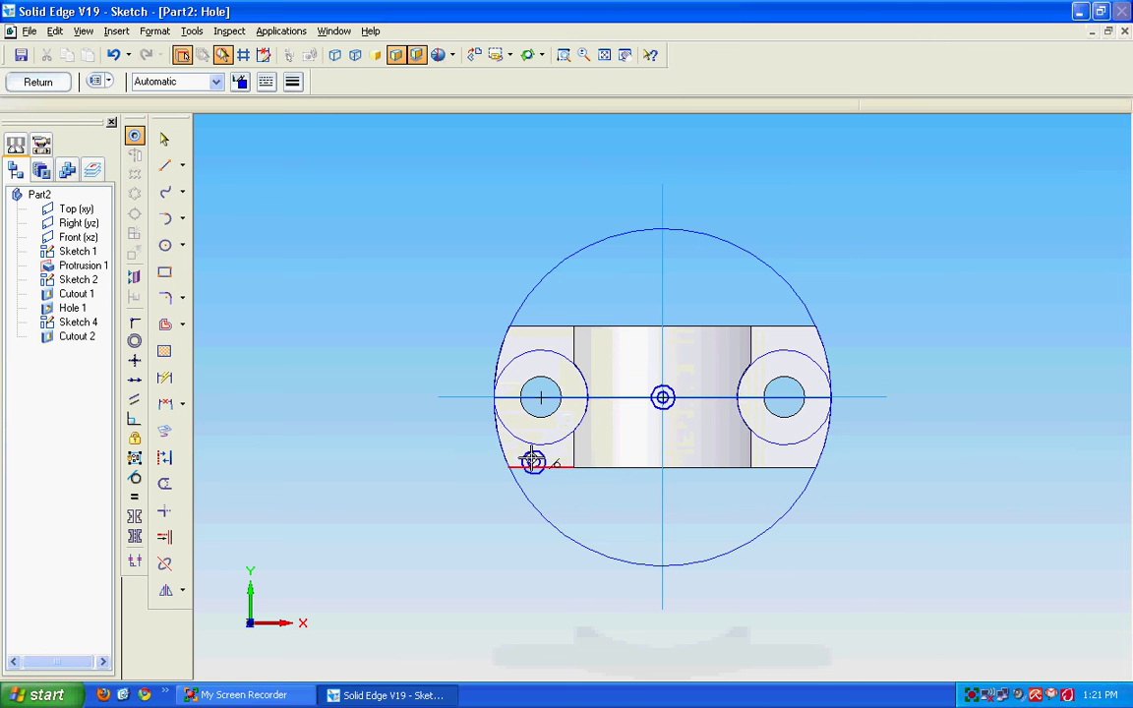
{"action": "left_click", "coordinate": [57, 87]}
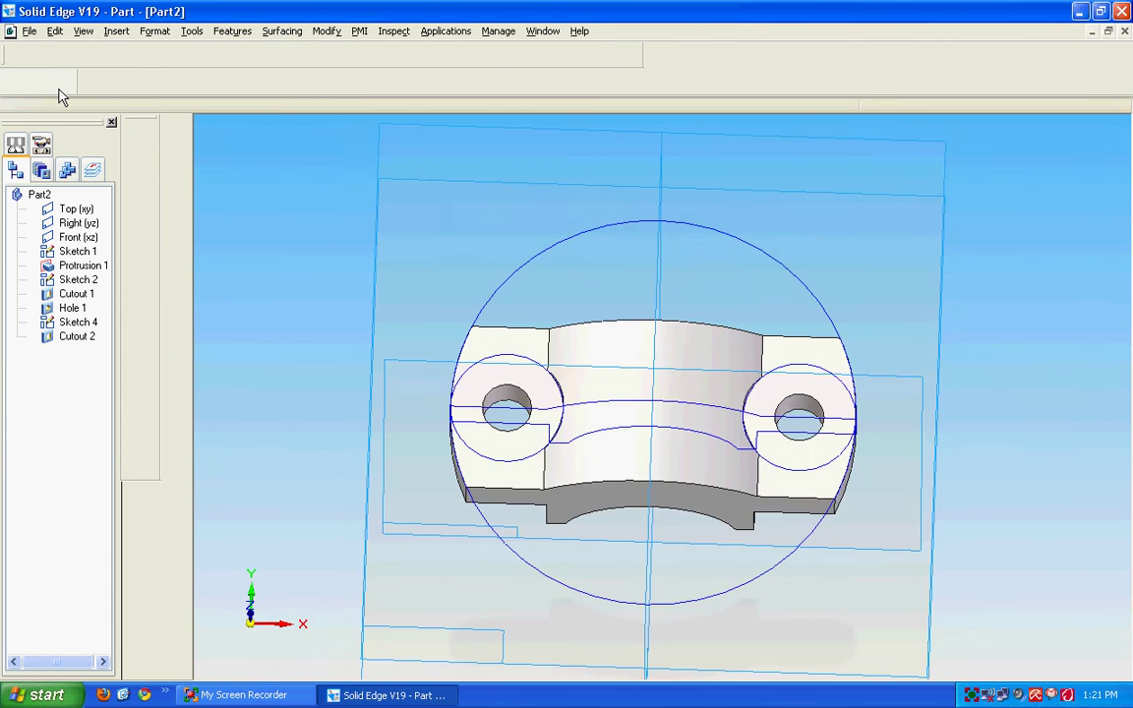
{"action": "left_click", "coordinate": [575, 397]}
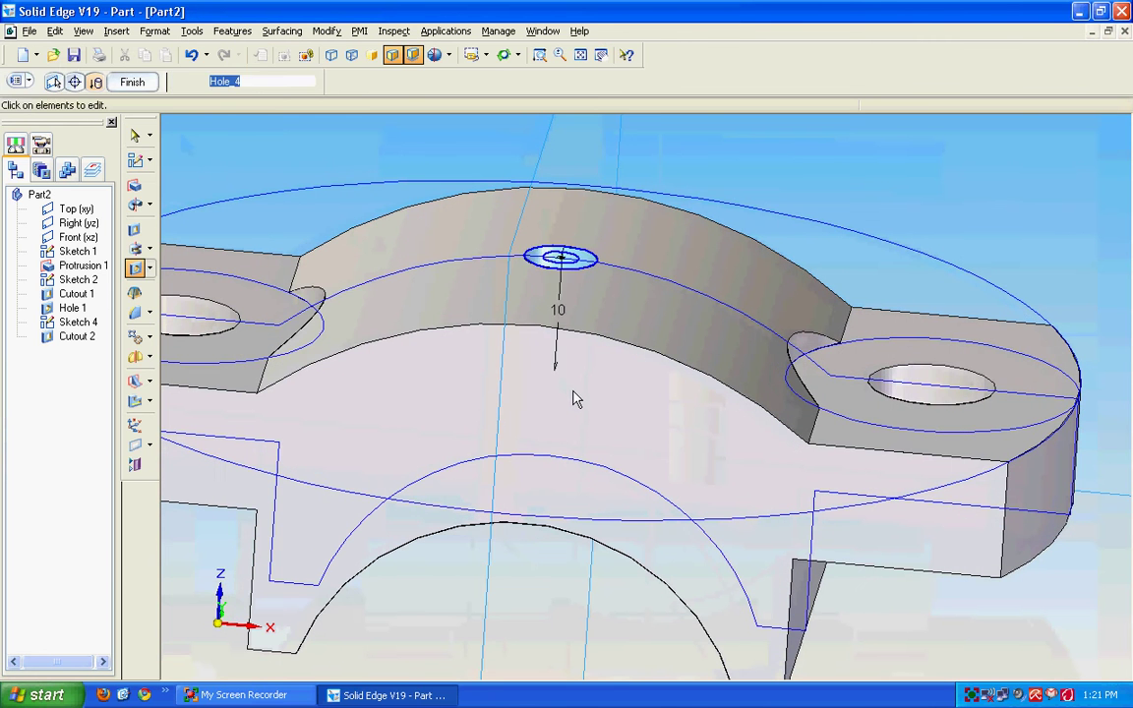
{"action": "left_click", "coordinate": [133, 83]}
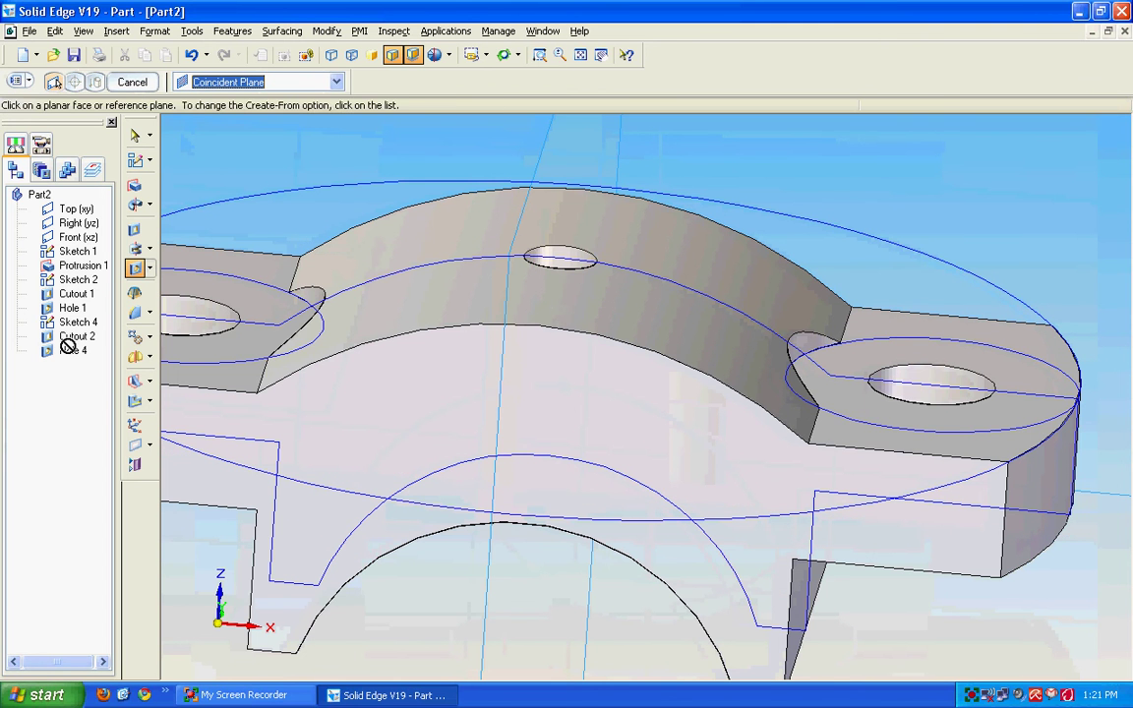
{"action": "key", "text": "Escape"}
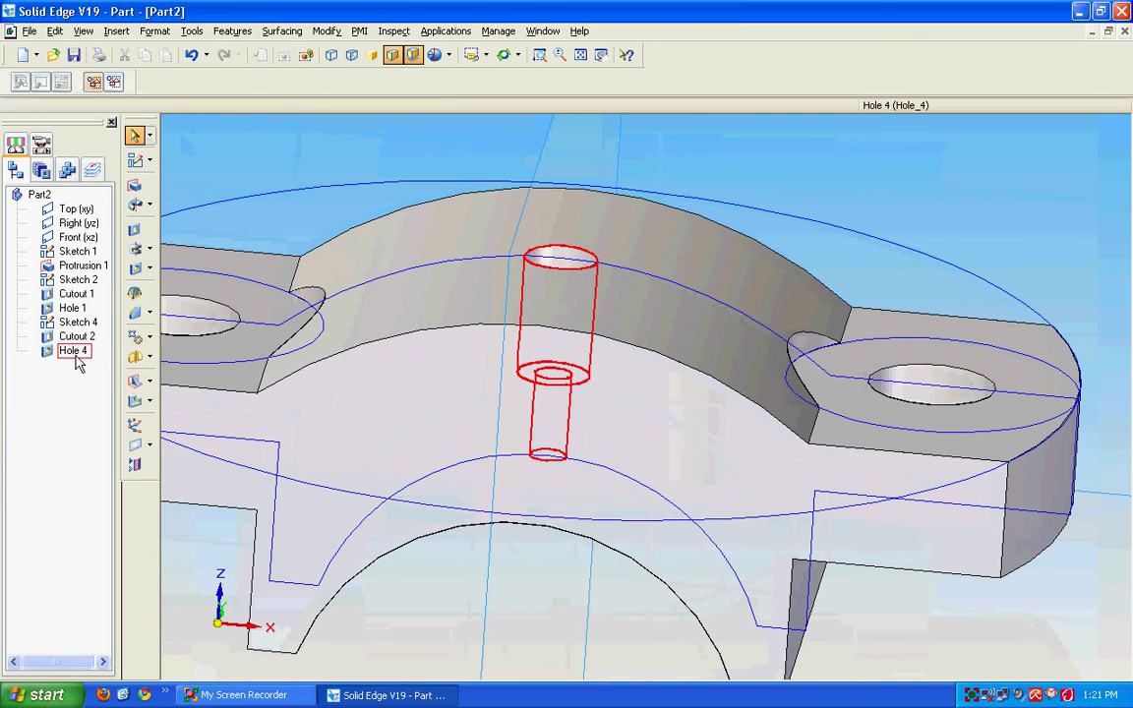
{"action": "left_click", "coordinate": [73, 351]}
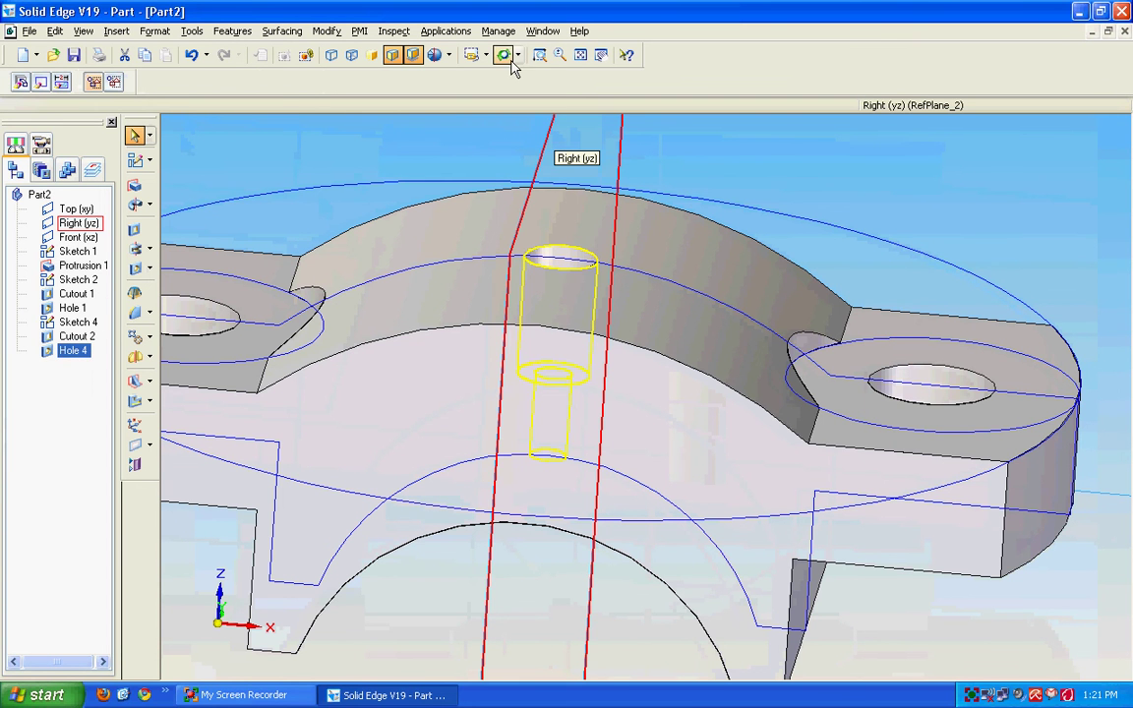
{"action": "left_click", "coordinate": [579, 55]}
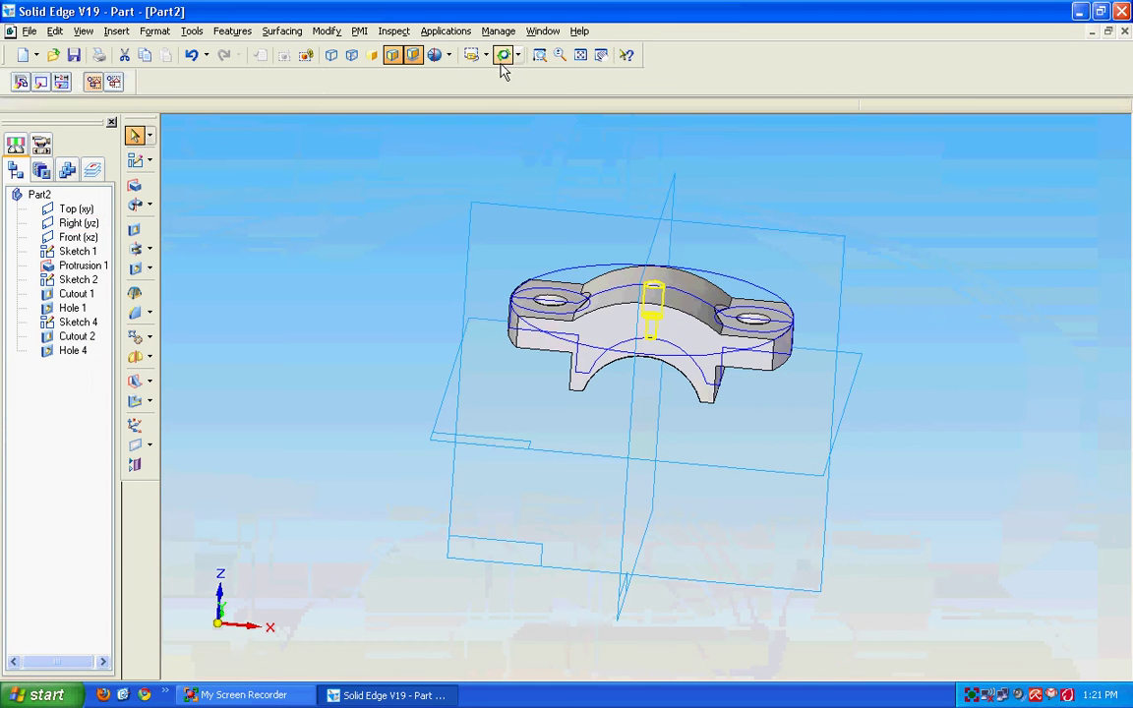
{"action": "left_click", "coordinate": [502, 55]}
{"action": "left_click_drag", "start_coordinate": [392, 331], "coordinate": [392, 399]}
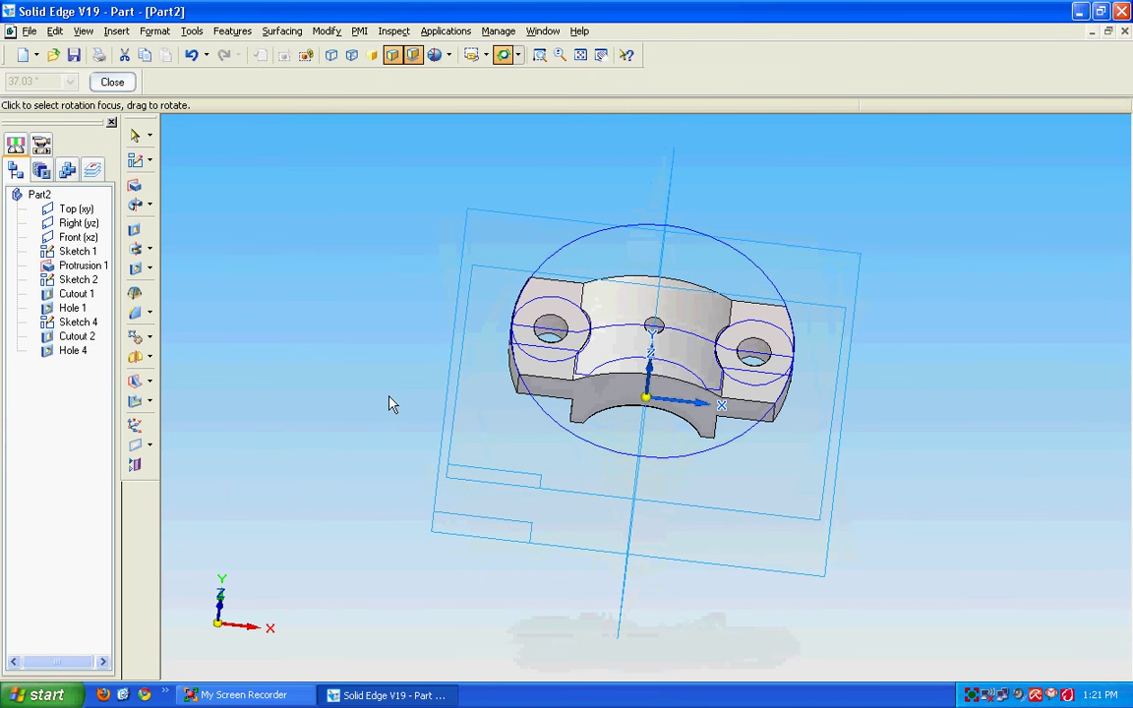
{"action": "left_click", "coordinate": [112, 82]}
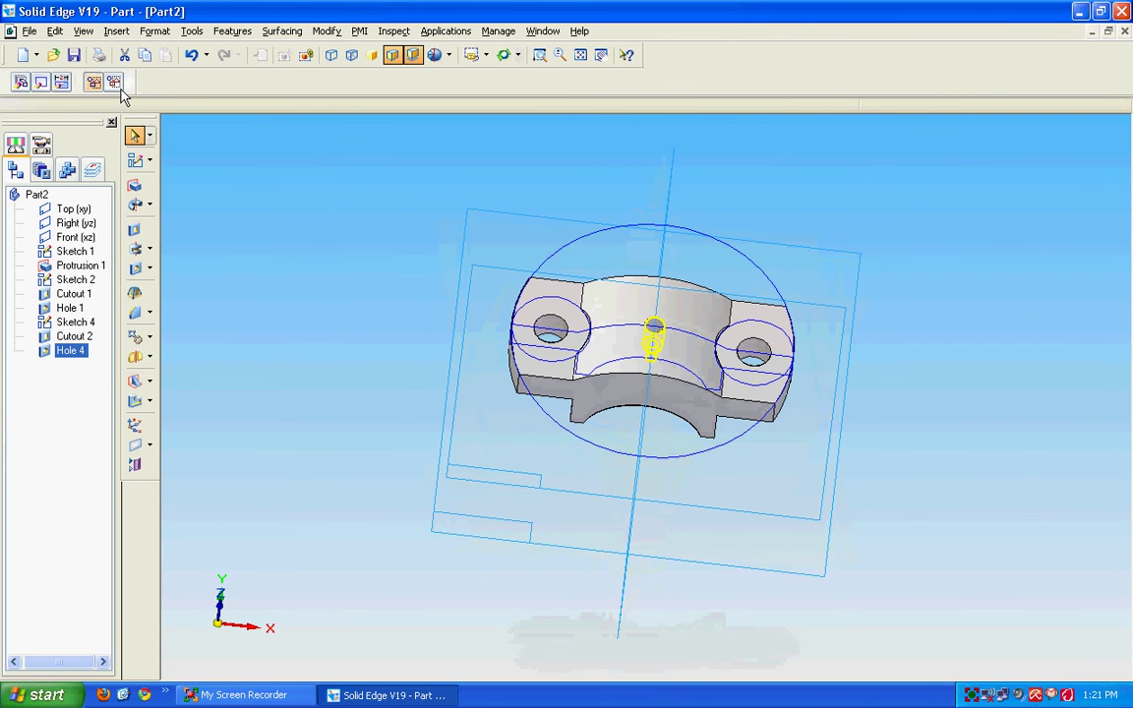
Save the part as 02 CAP in the Plummer Block folder under CAMD, accepting the file properties as they are.
{"action": "left_click", "coordinate": [74, 55]}
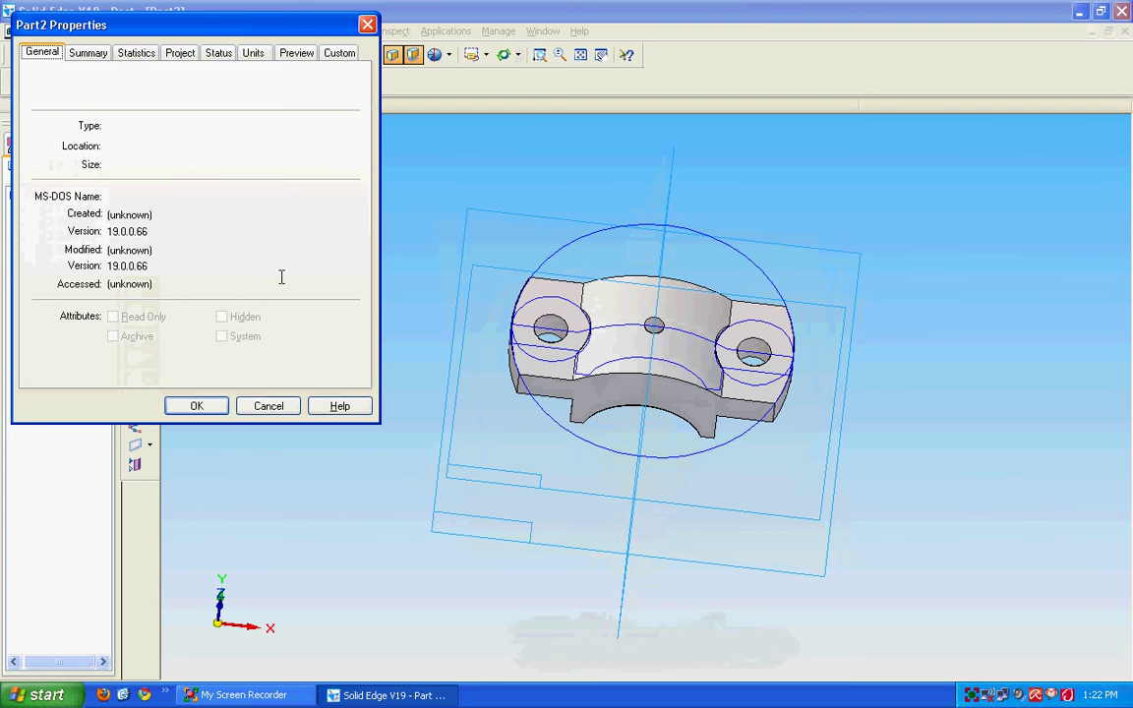
{"action": "left_click", "coordinate": [214, 406]}
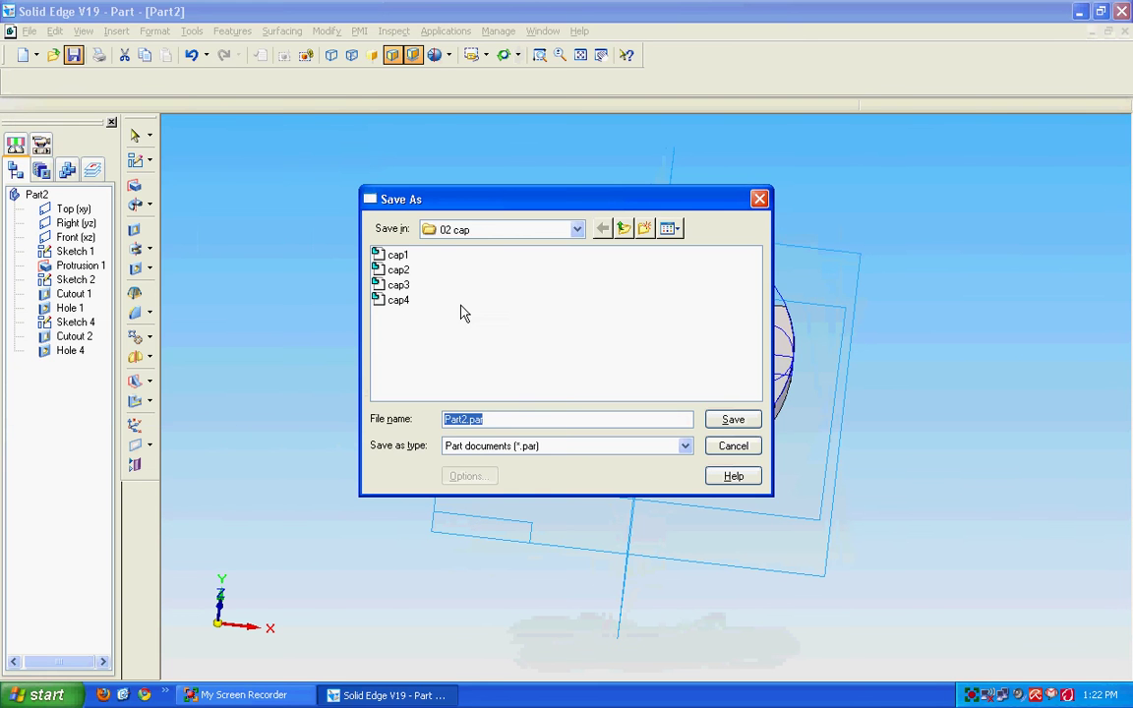
{"action": "left_click", "coordinate": [577, 229]}
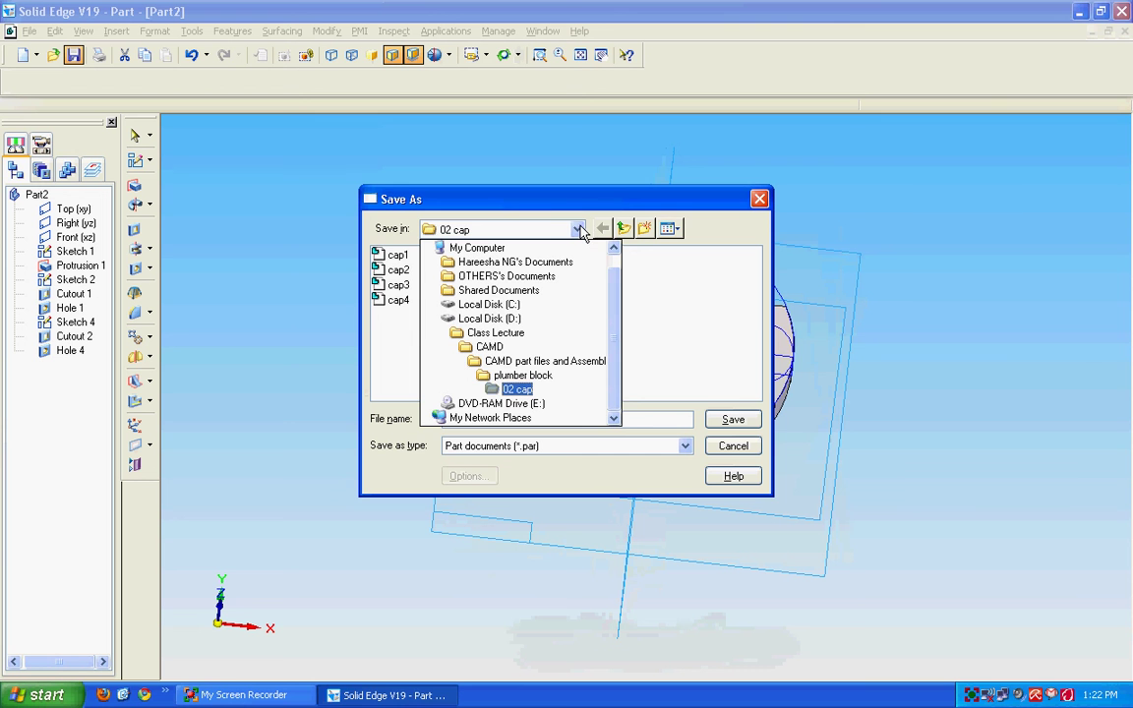
{"action": "left_click", "coordinate": [496, 348]}
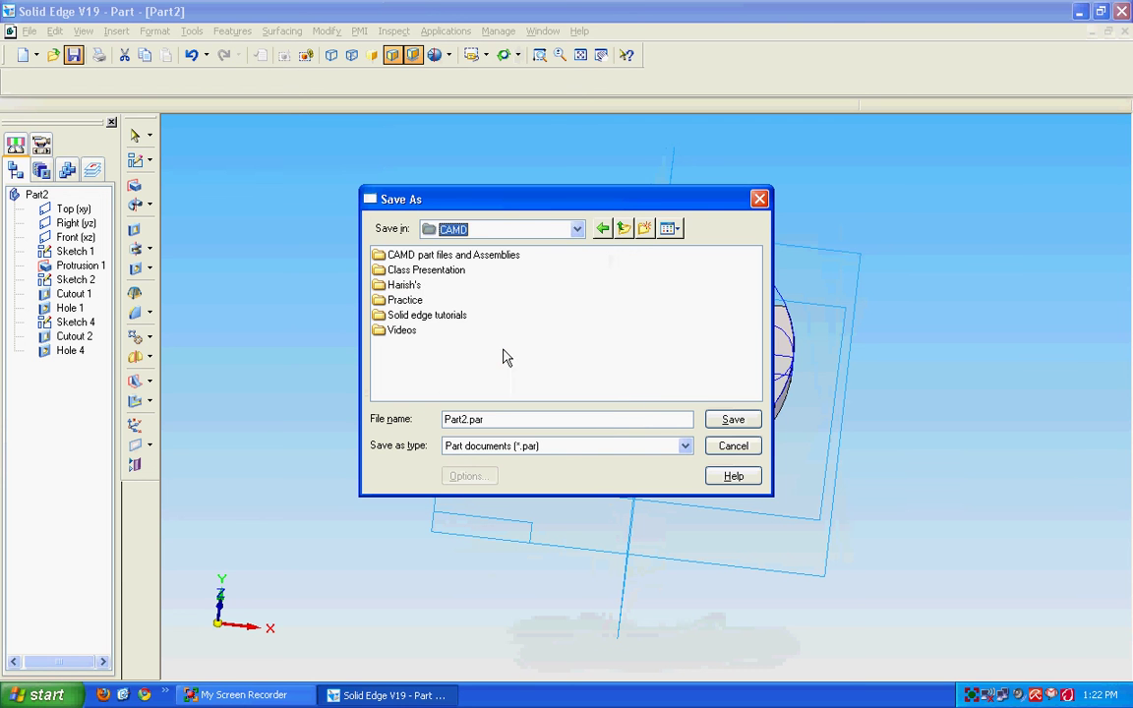
{"action": "double_click", "coordinate": [414, 291]}
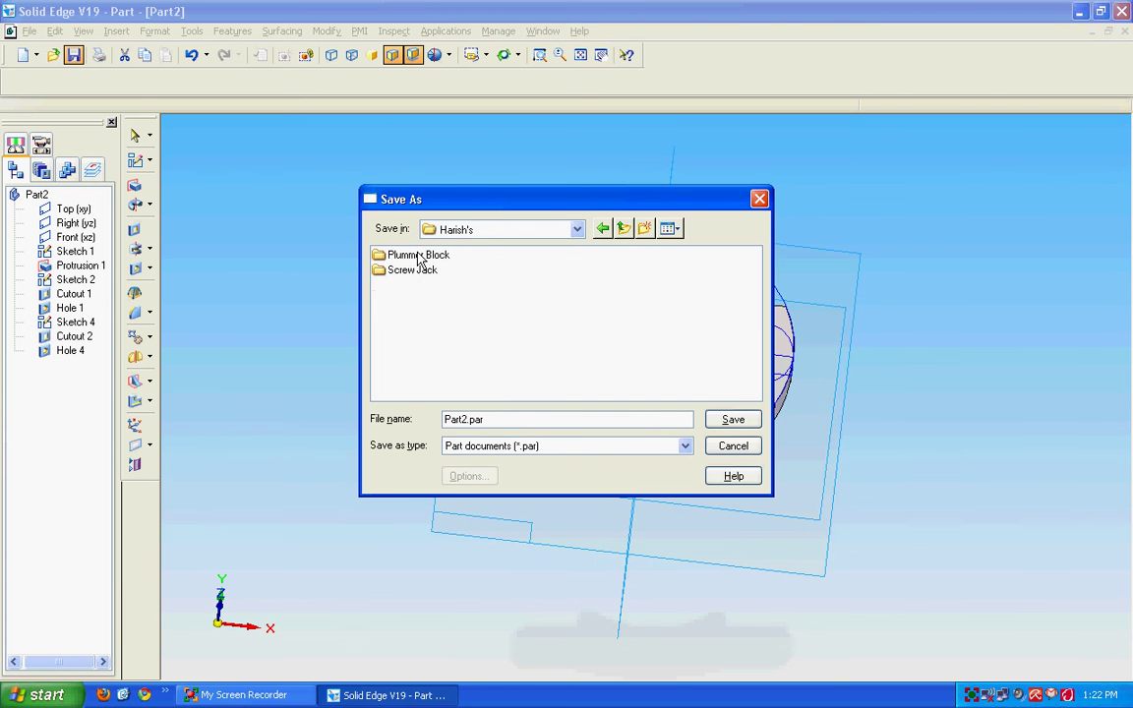
{"action": "left_click", "coordinate": [419, 255]}
{"action": "double_click", "coordinate": [419, 256]}
{"action": "left_click", "coordinate": [509, 417]}
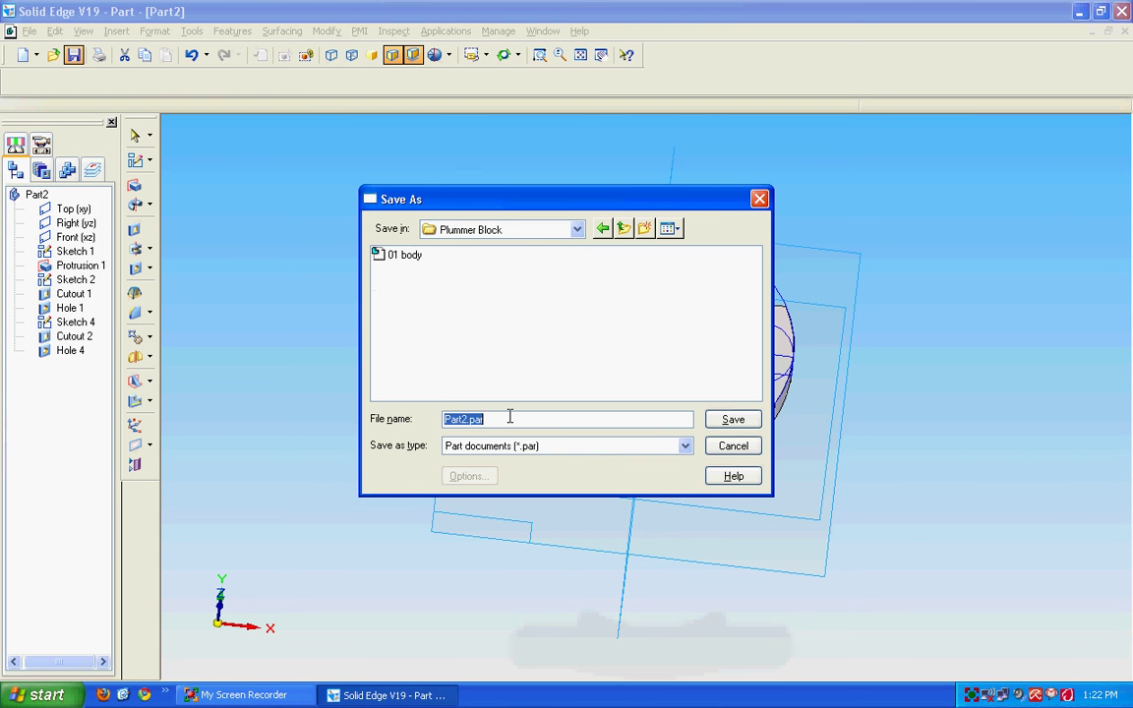
{"action": "type", "text": "02 CAP"}
{"action": "key", "text": "Return"}
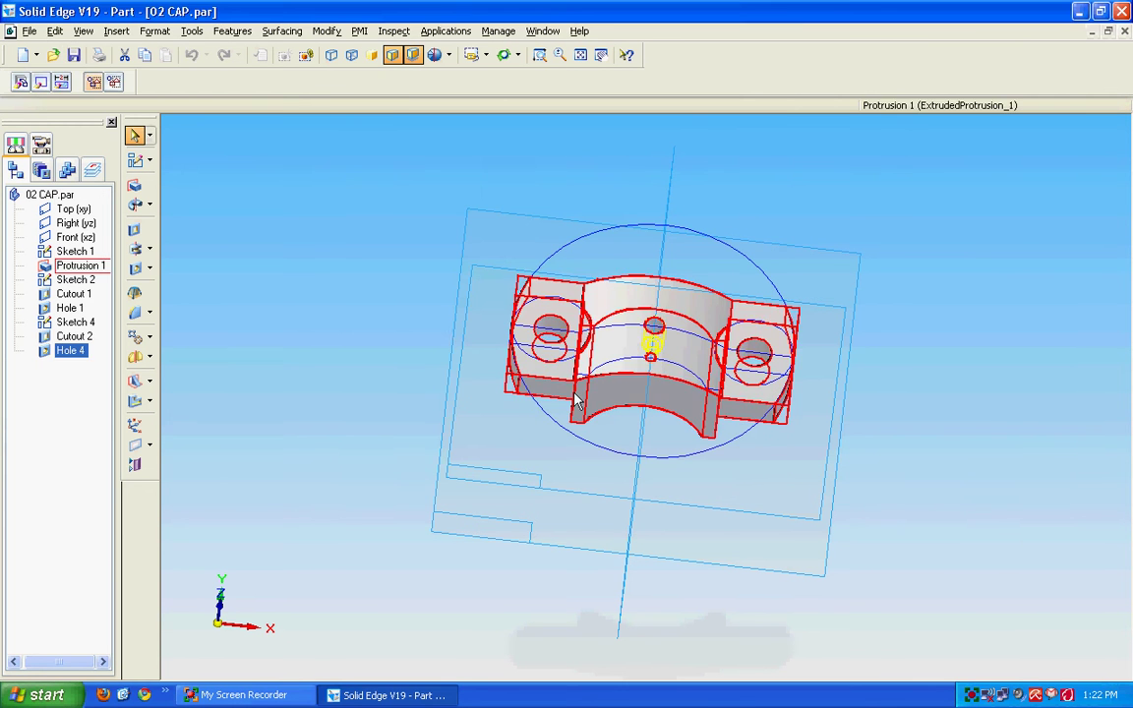
Close the saved cap part and the cap4.par document, discarding the changes to cap4.par.
{"action": "left_click", "coordinate": [1125, 31]}
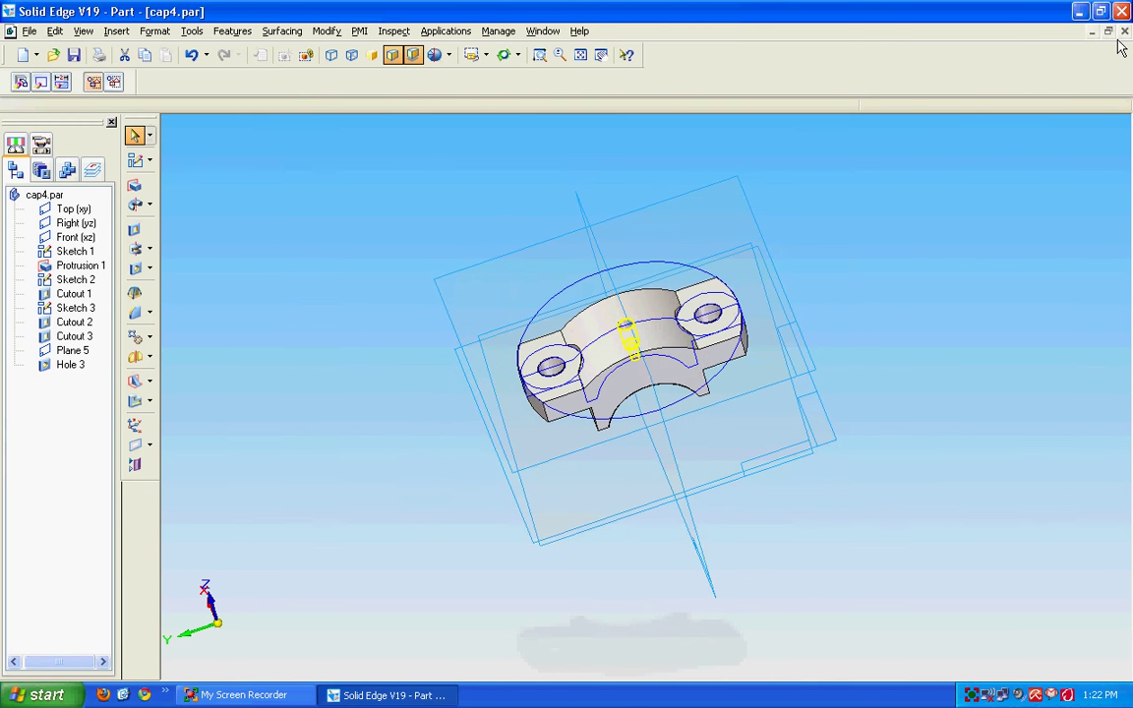
{"action": "left_click", "coordinate": [1124, 32]}
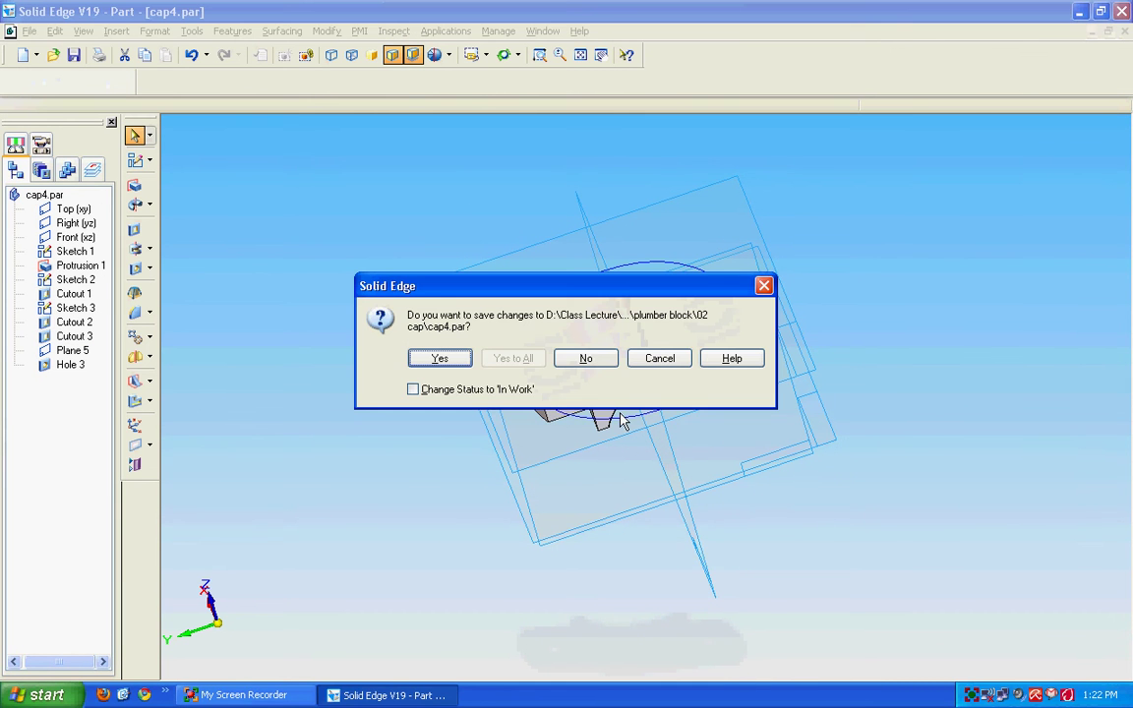
{"action": "left_click", "coordinate": [586, 357]}
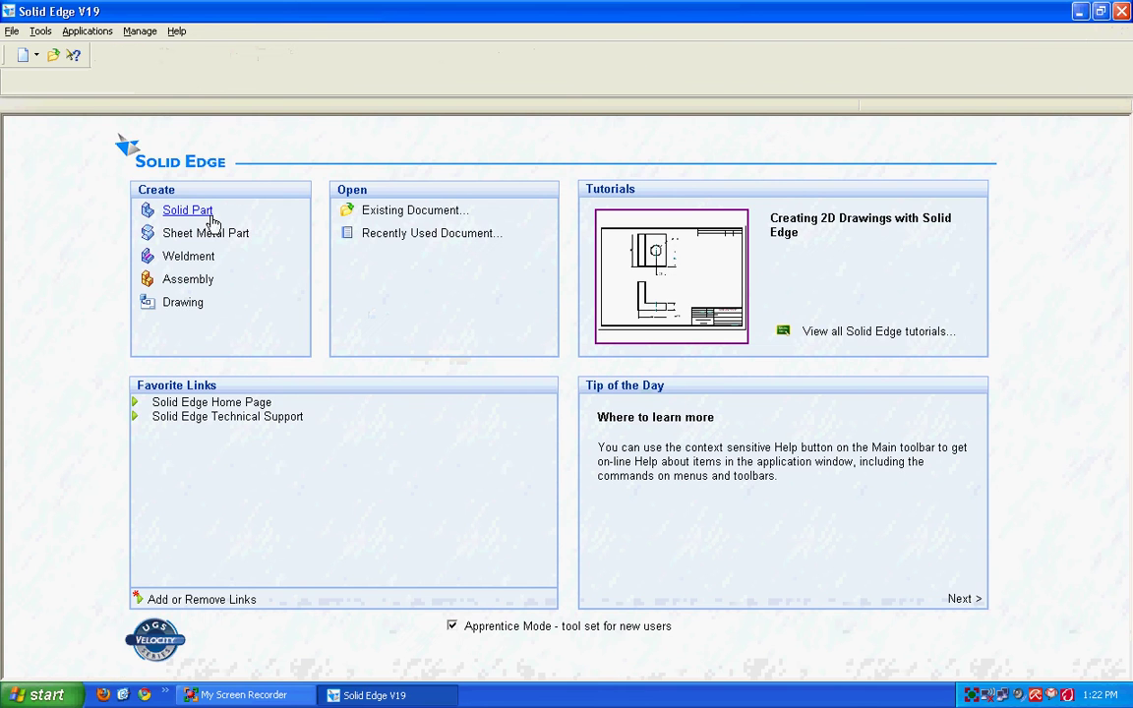
Create a new solid part and start a sketch on the Front (xz) plane.
{"action": "left_click", "coordinate": [209, 216]}
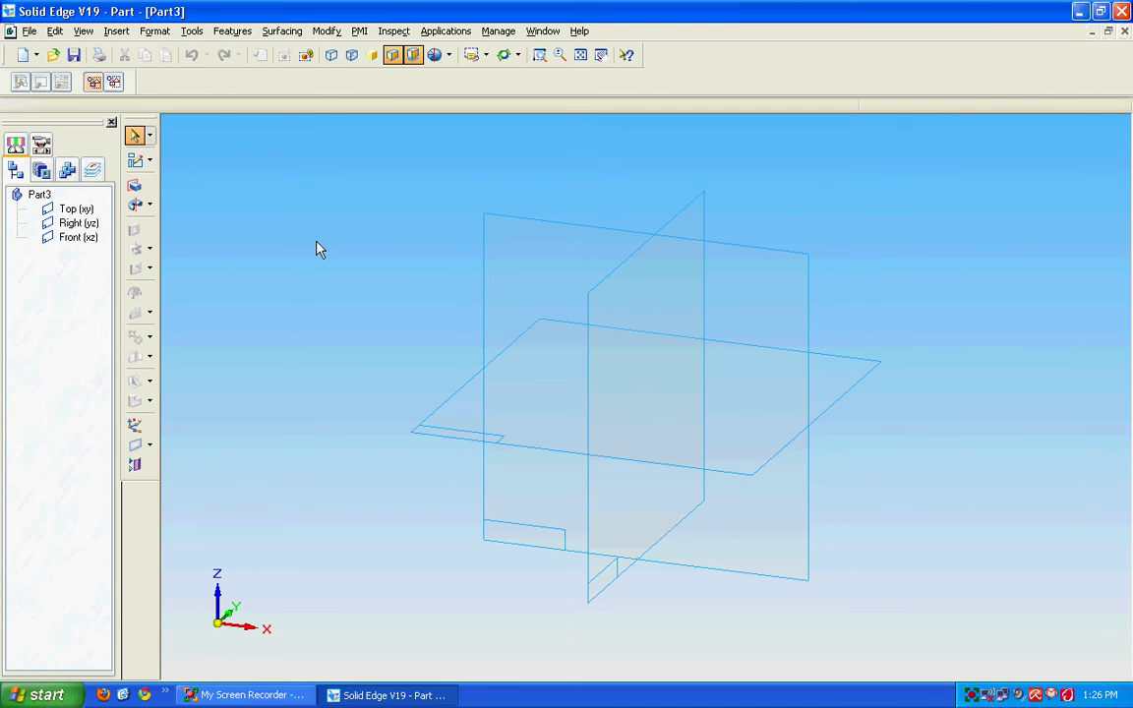
{"action": "left_click", "coordinate": [135, 160]}
{"action": "left_click", "coordinate": [626, 236]}
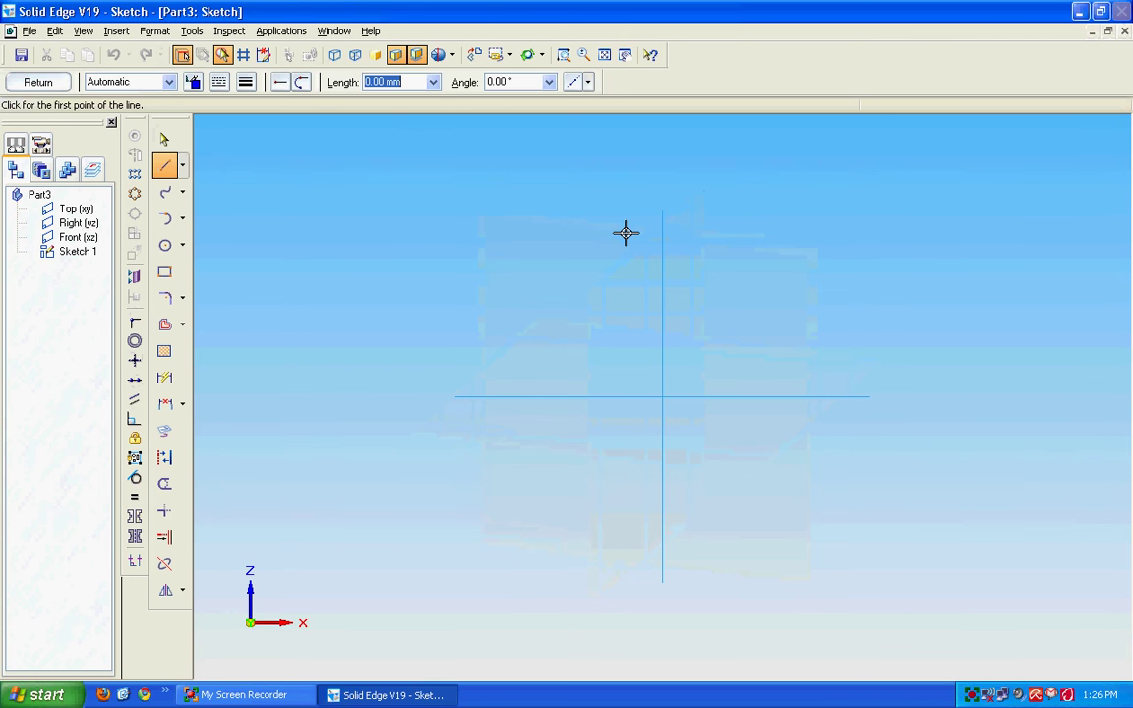
Draw a horizontal line along the horizontal reference axis, extending to both sides of the vertical axis.
{"action": "left_click", "coordinate": [485, 397]}
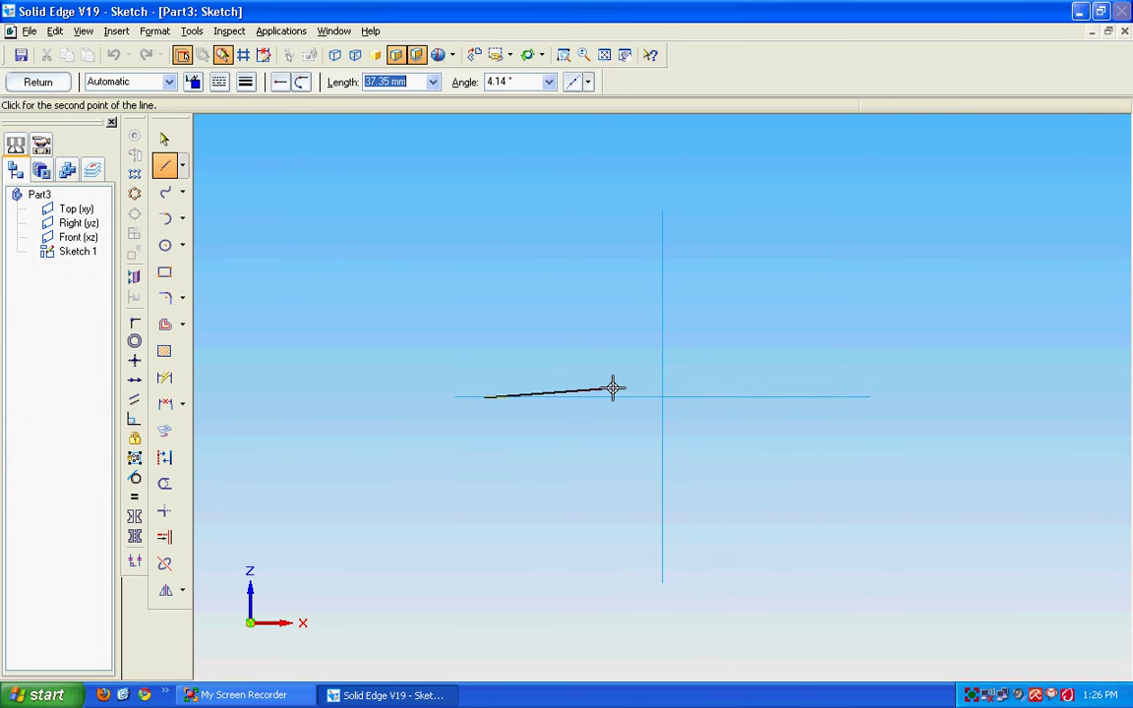
{"action": "left_click", "coordinate": [862, 398]}
{"action": "right_click", "coordinate": [869, 335]}
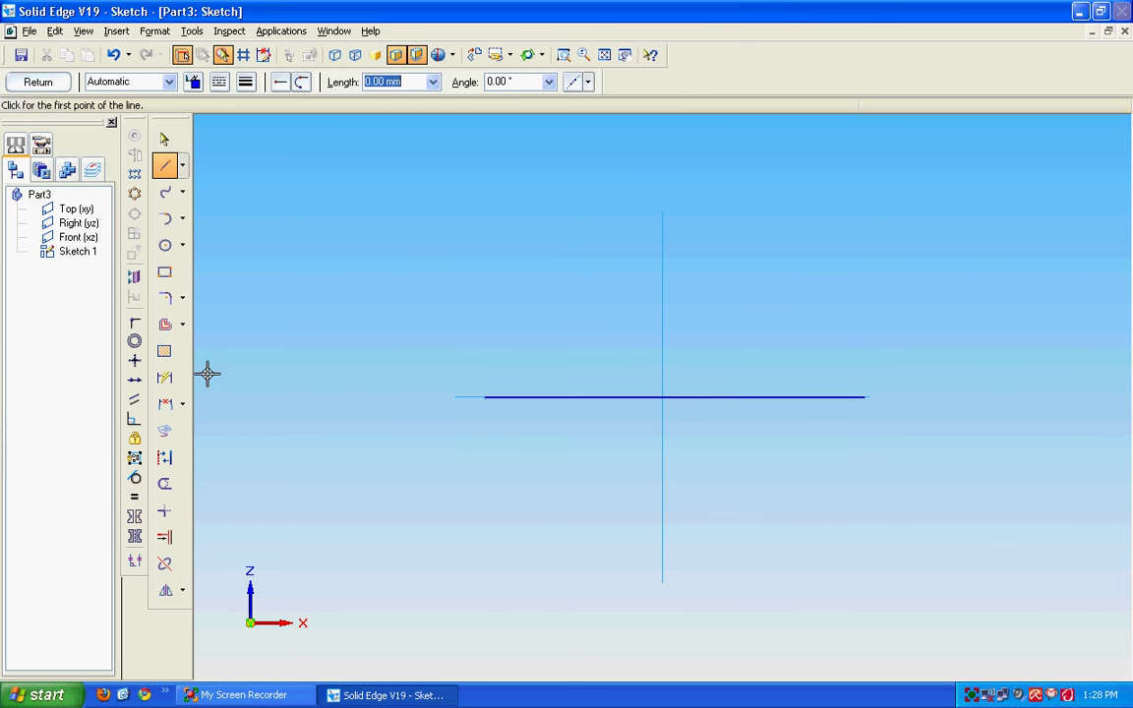
Offset the horizontal line on the reference axis 12.5 mm upward.
{"action": "left_click", "coordinate": [164, 324]}
{"action": "type", "text": "1"}
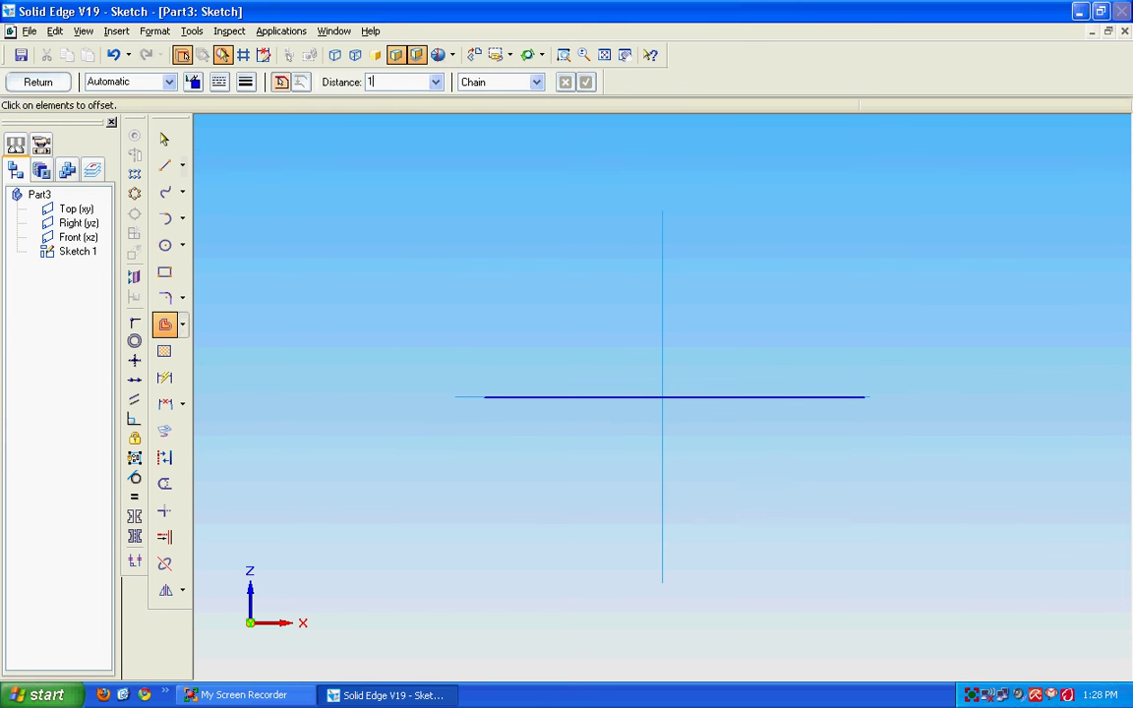
{"action": "type", "text": "2.5"}
{"action": "key", "text": "Return"}
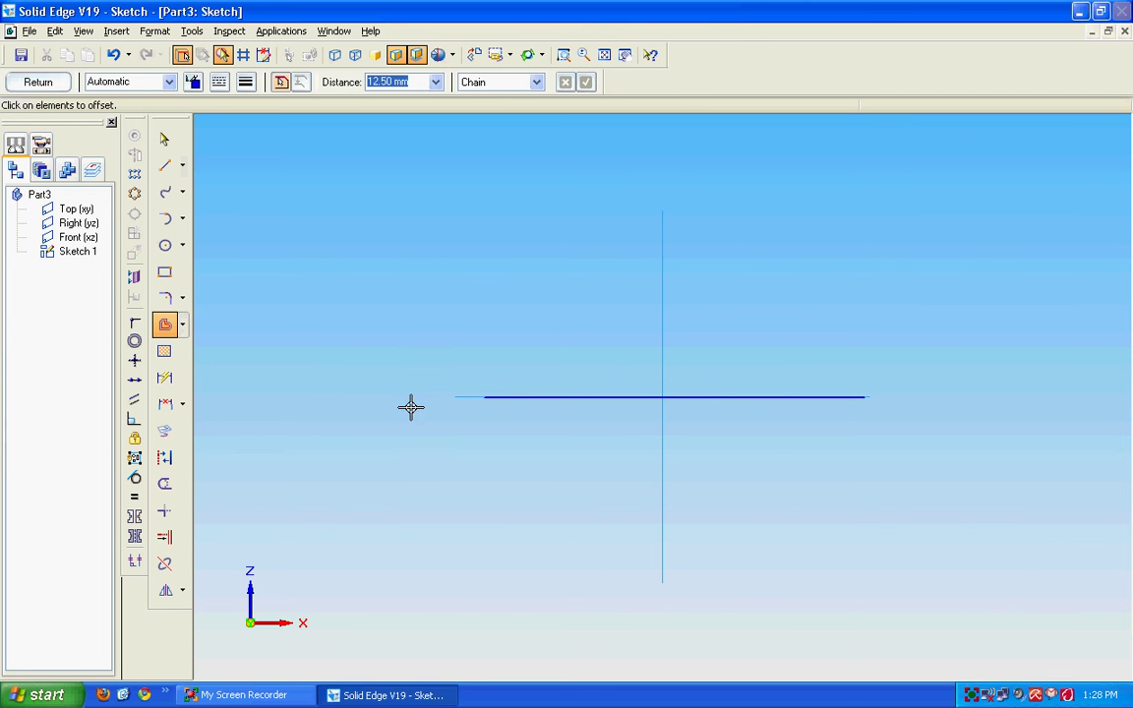
{"action": "left_click", "coordinate": [576, 395]}
{"action": "right_click", "coordinate": [575, 395]}
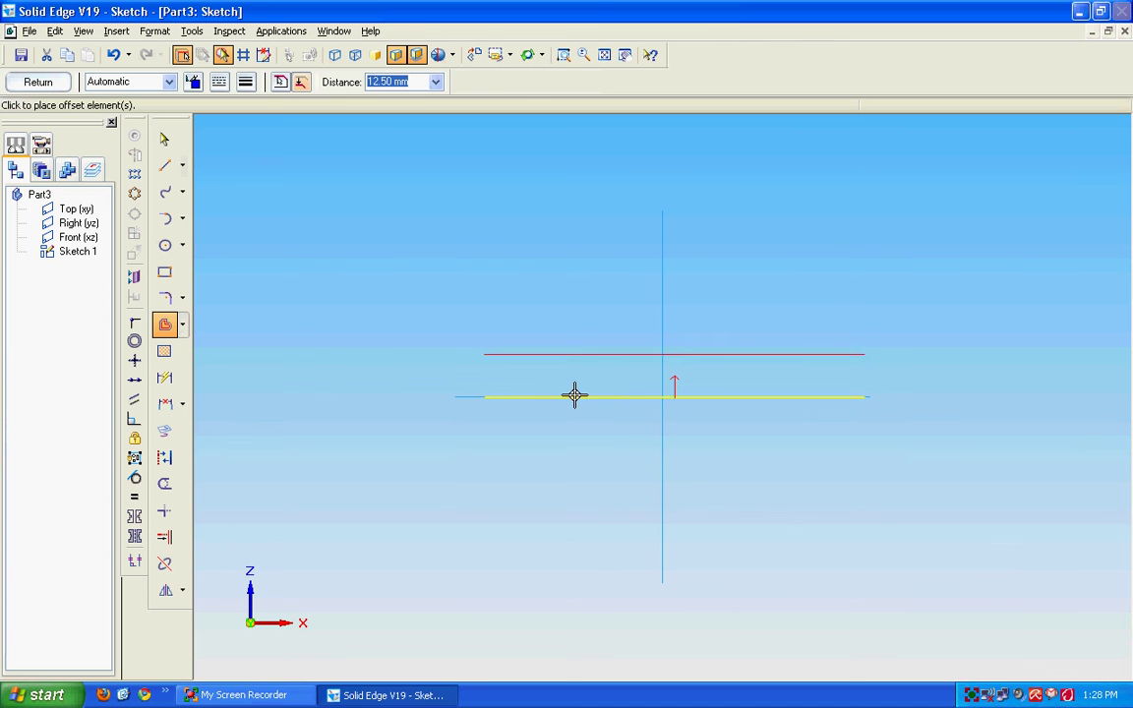
{"action": "left_click", "coordinate": [583, 366]}
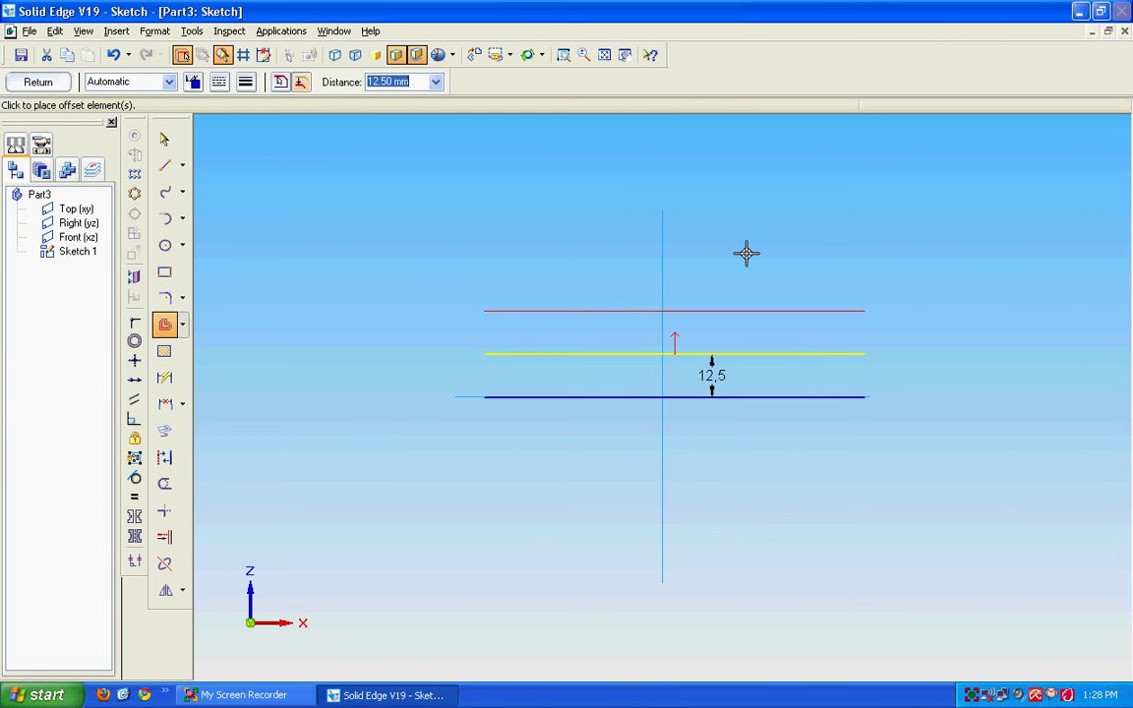
{"action": "key", "text": "Escape"}
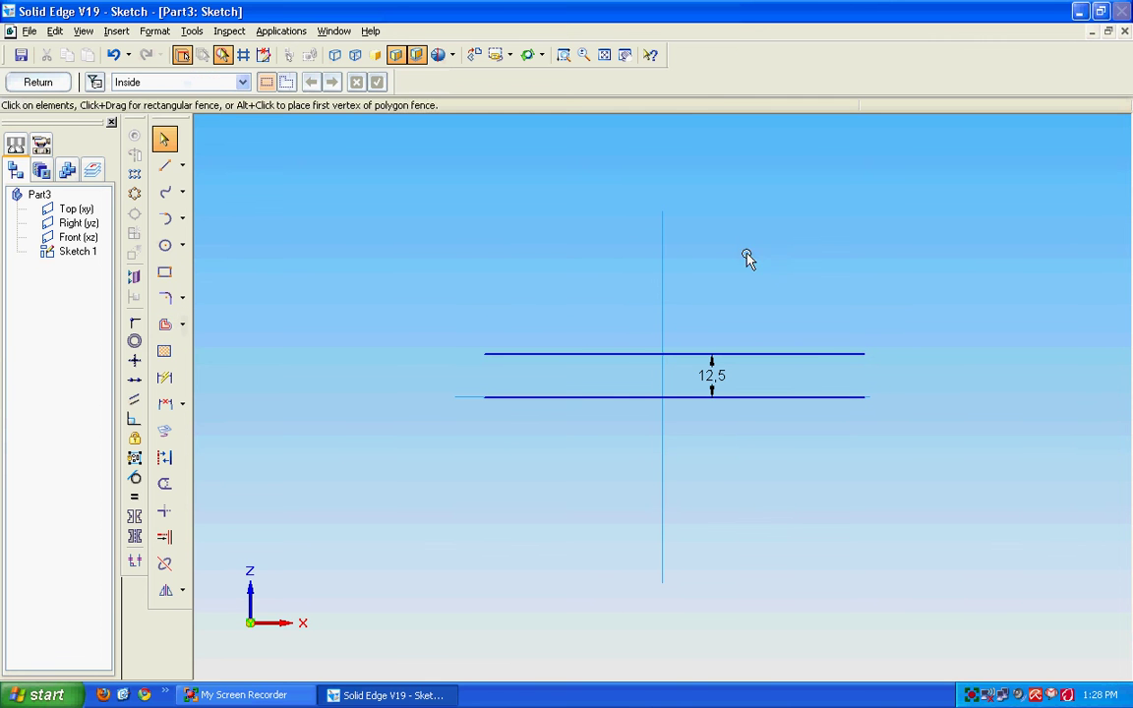
Offset the horizontal base line on the reference axis 25 mm upward.
{"action": "left_click", "coordinate": [166, 334]}
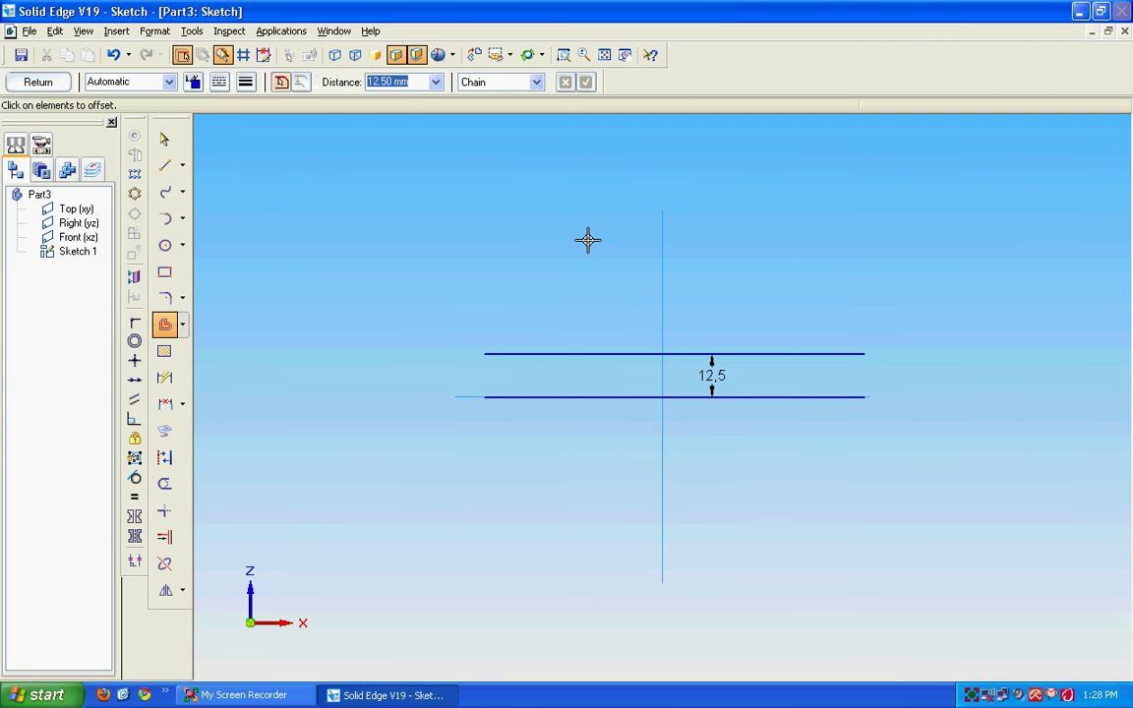
{"action": "type", "text": "25"}
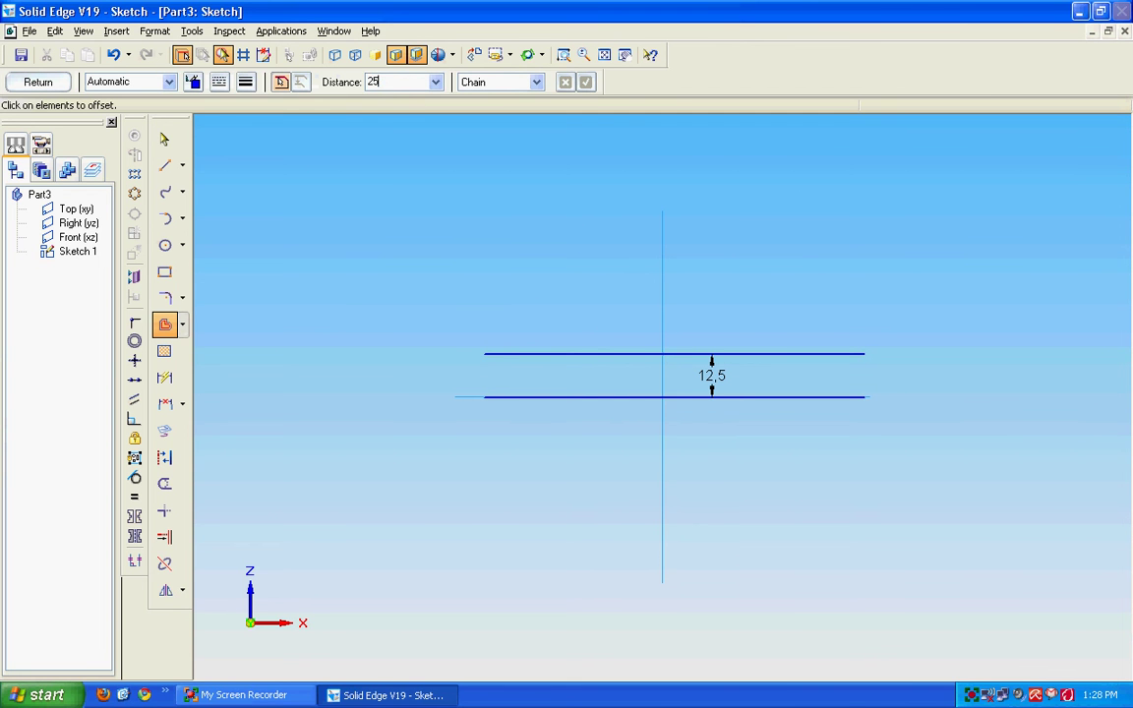
{"action": "key", "text": "Return"}
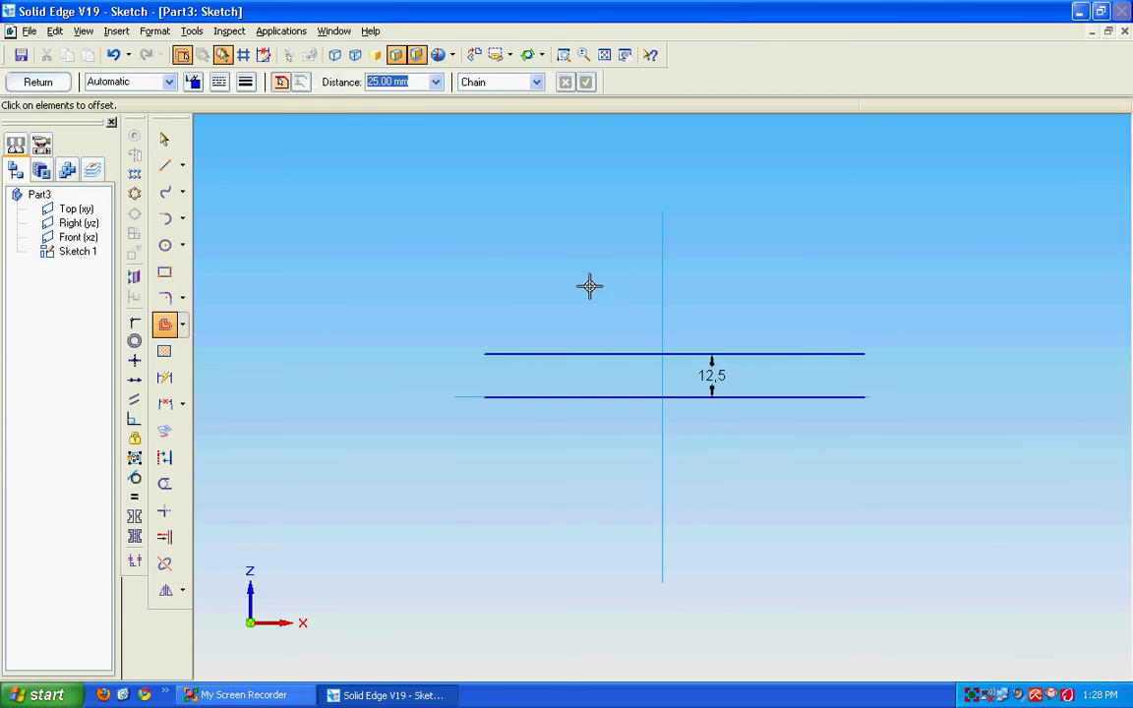
{"action": "left_click", "coordinate": [607, 395]}
{"action": "right_click", "coordinate": [607, 394]}
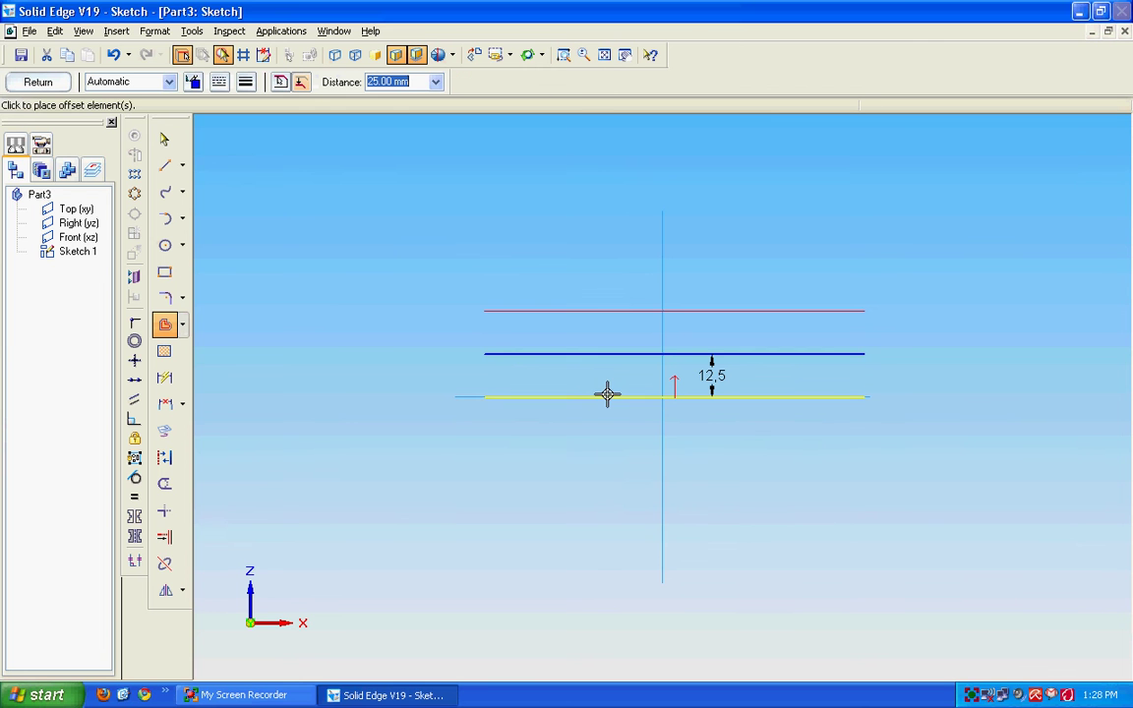
{"action": "left_click", "coordinate": [616, 303]}
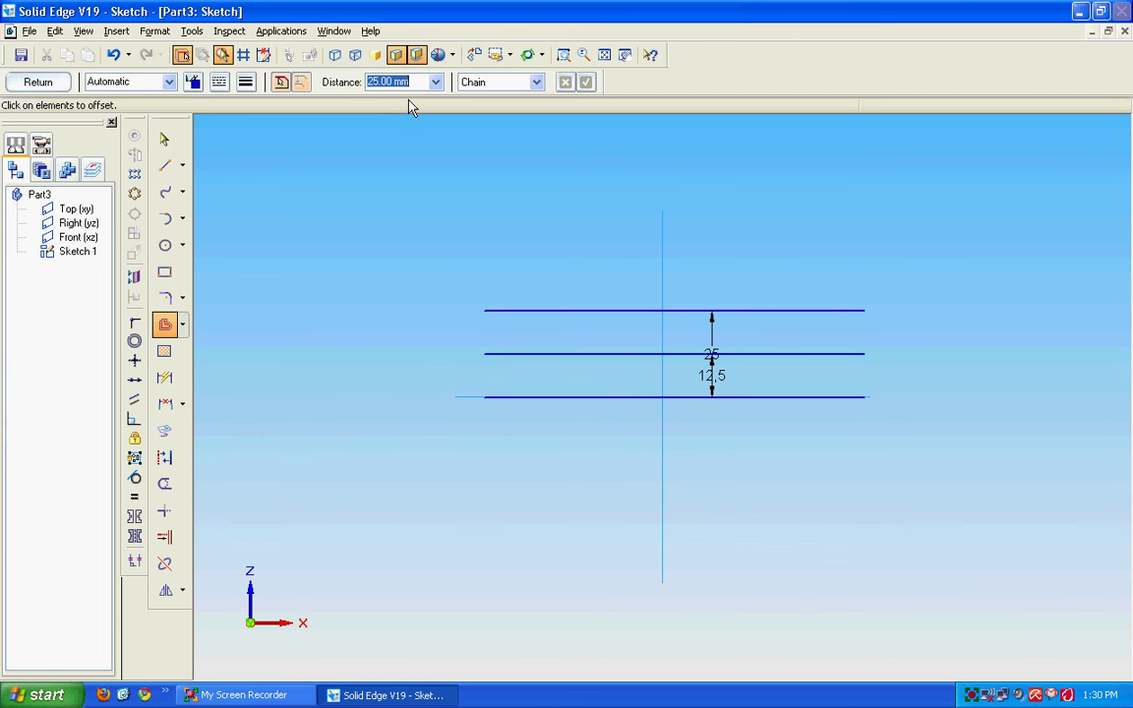
Offset the horizontal base line on the reference axis 17.5 mm upward.
{"action": "type", "text": "17.5"}
{"action": "key", "text": "Return"}
{"action": "left_click", "coordinate": [572, 396]}
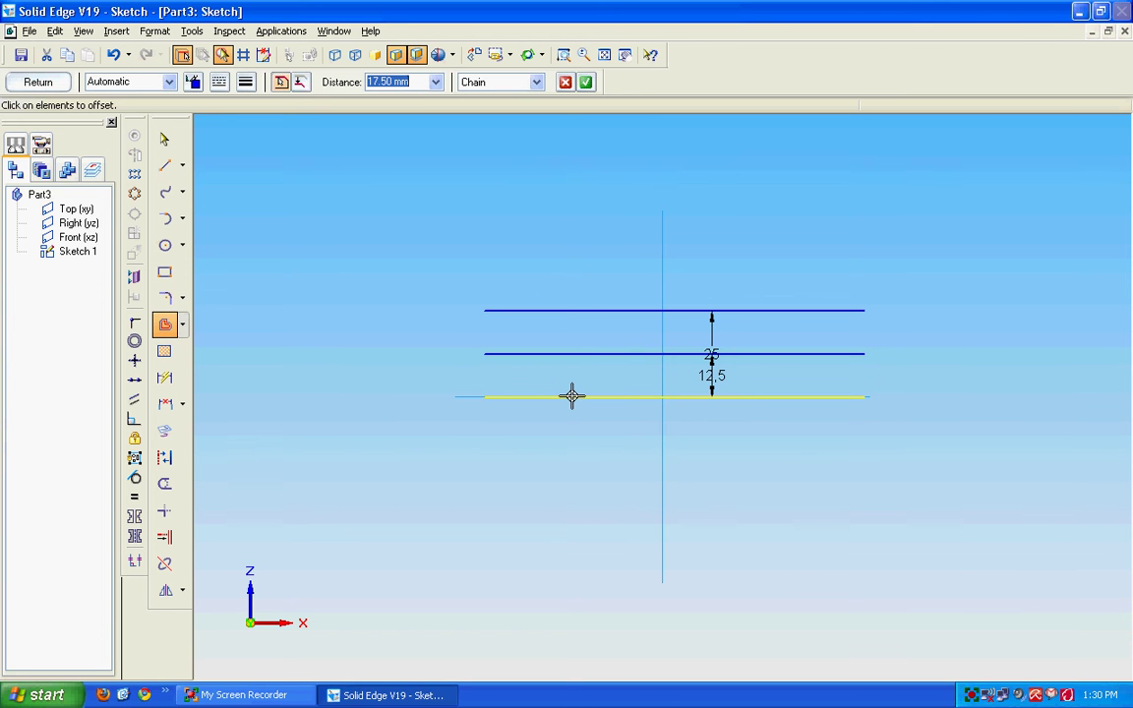
{"action": "right_click", "coordinate": [573, 396]}
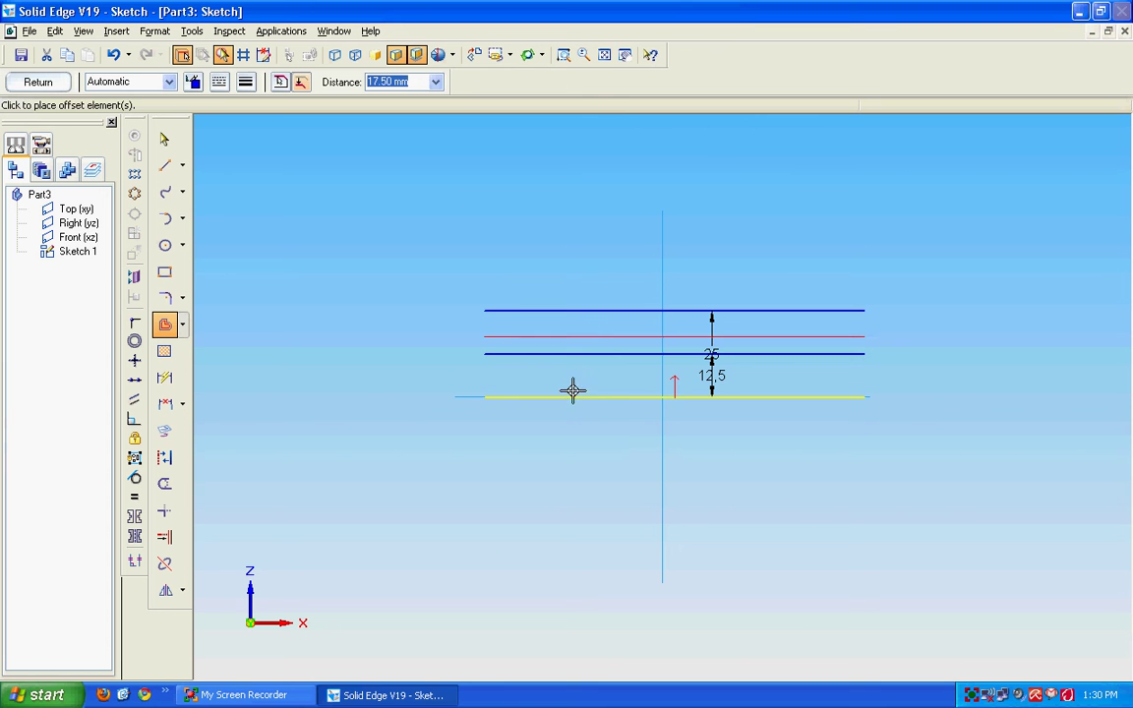
{"action": "left_click", "coordinate": [603, 337]}
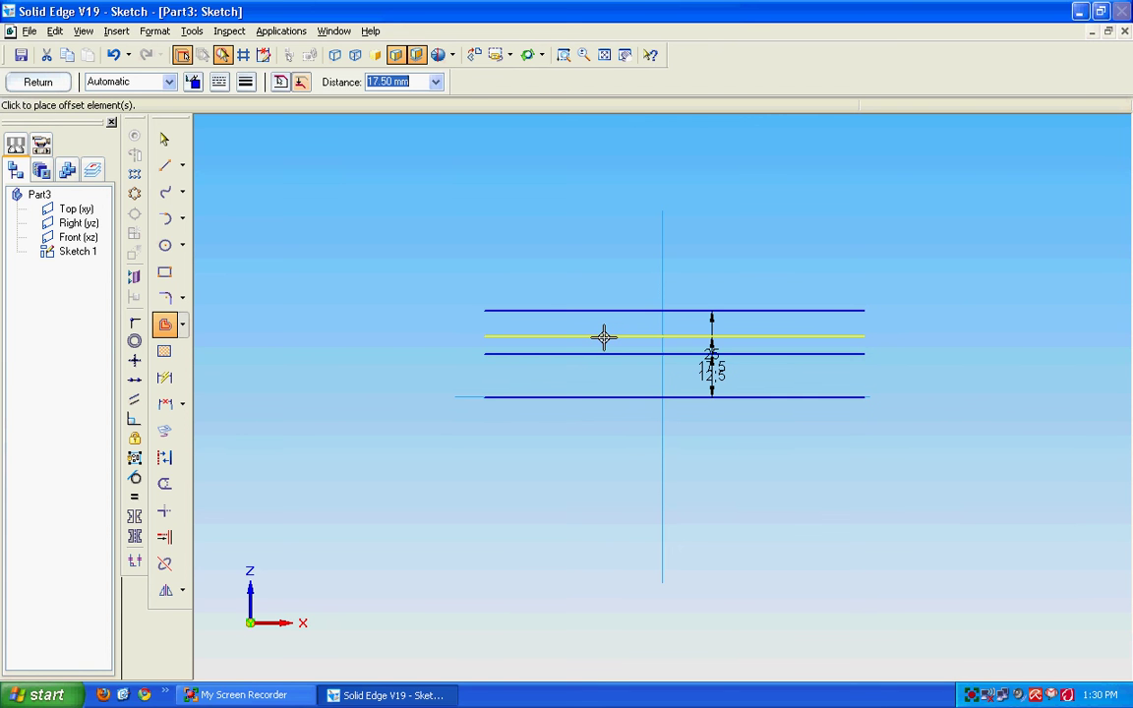
Offset the horizontal base line on the reference axis 19 mm upward.
{"action": "type", "text": "19"}
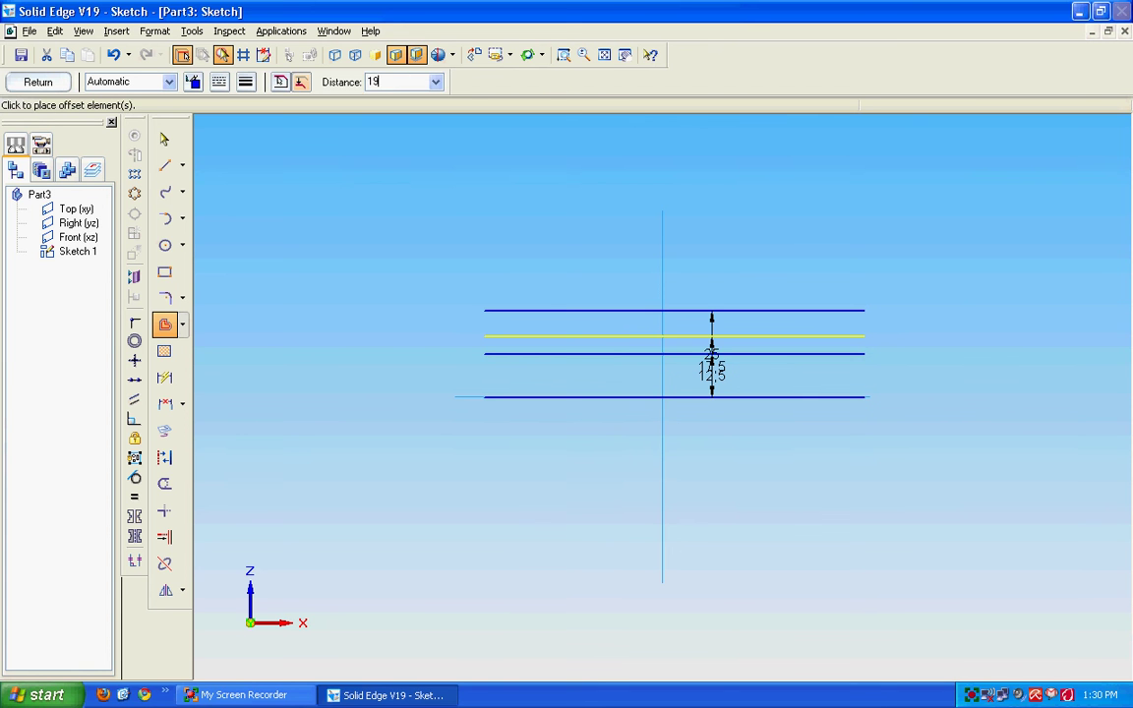
{"action": "key", "text": "Return"}
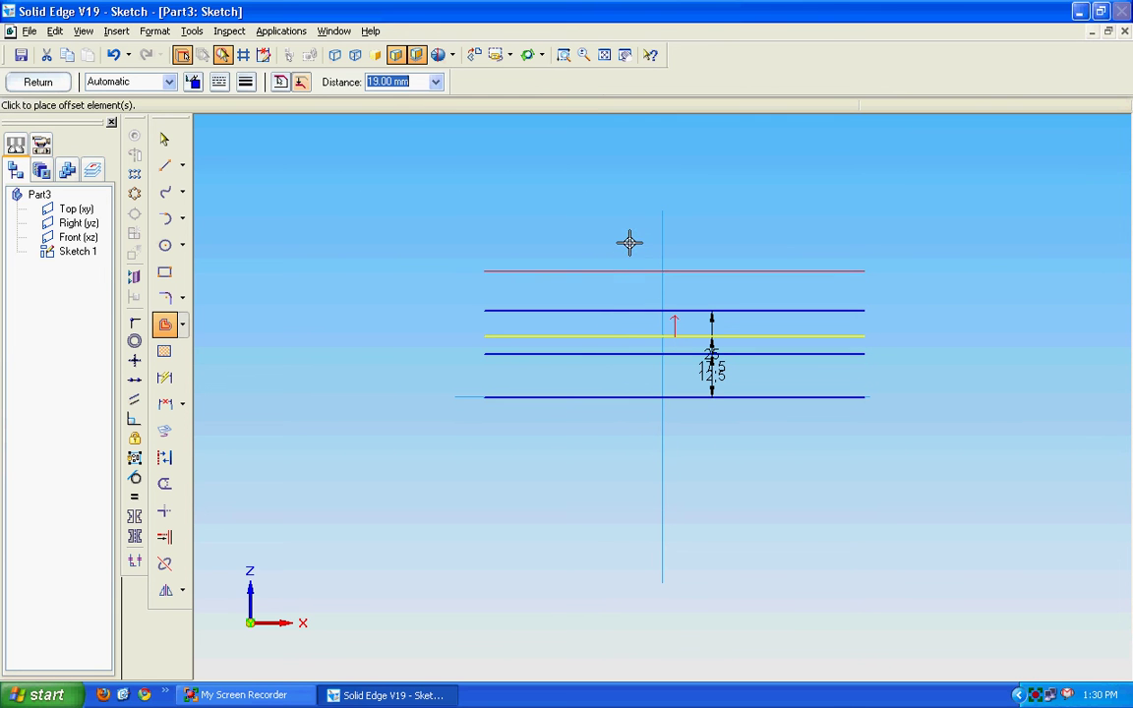
{"action": "right_click", "coordinate": [629, 242]}
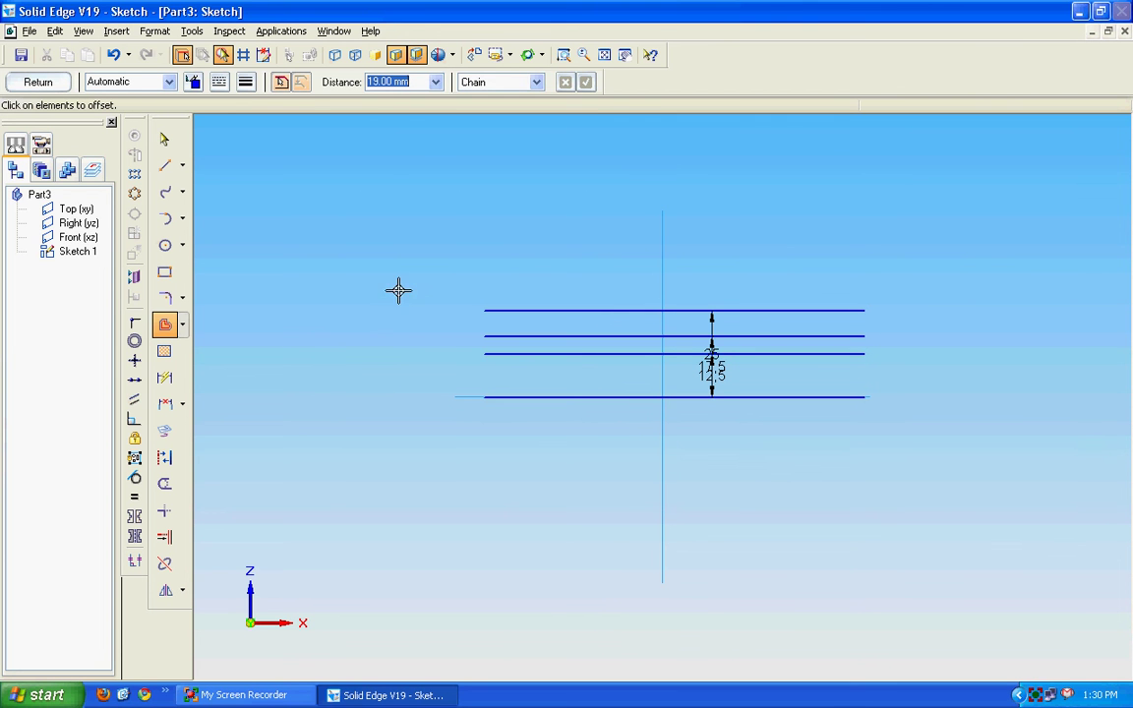
{"action": "left_click", "coordinate": [584, 396]}
{"action": "right_click", "coordinate": [584, 397]}
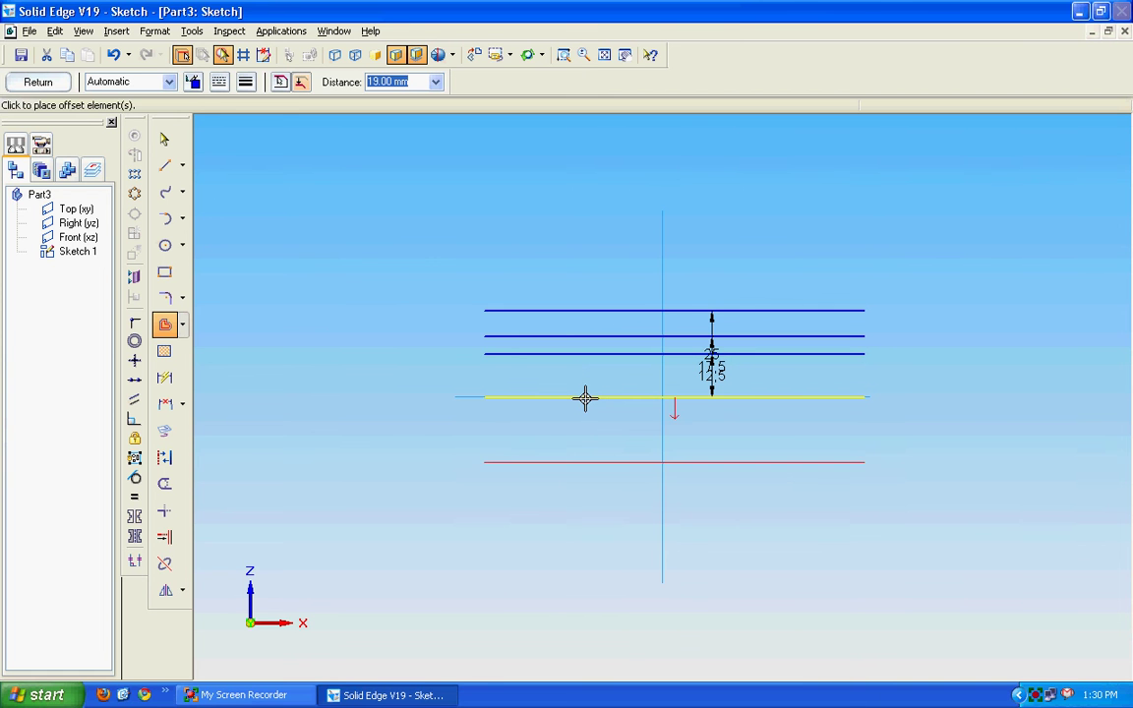
{"action": "left_click", "coordinate": [599, 332]}
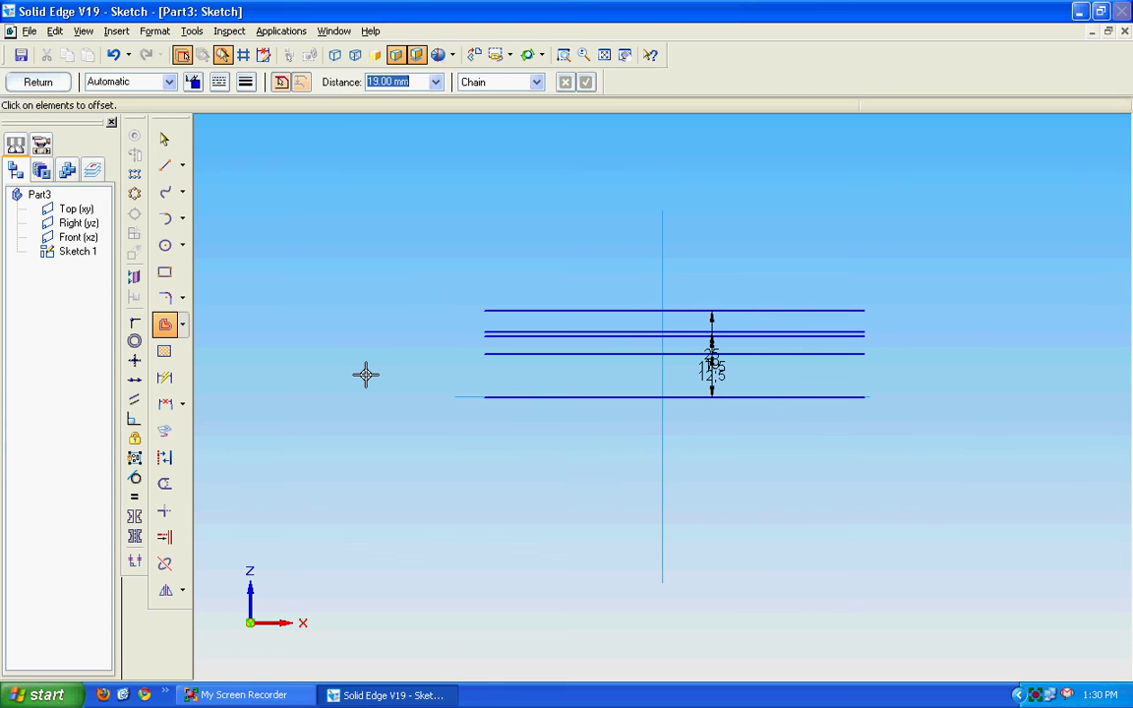
Draw a vertical line along the vertical reference axis, crossing all the horizontal lines and extending beyond them above and below.
{"action": "left_click", "coordinate": [179, 169]}
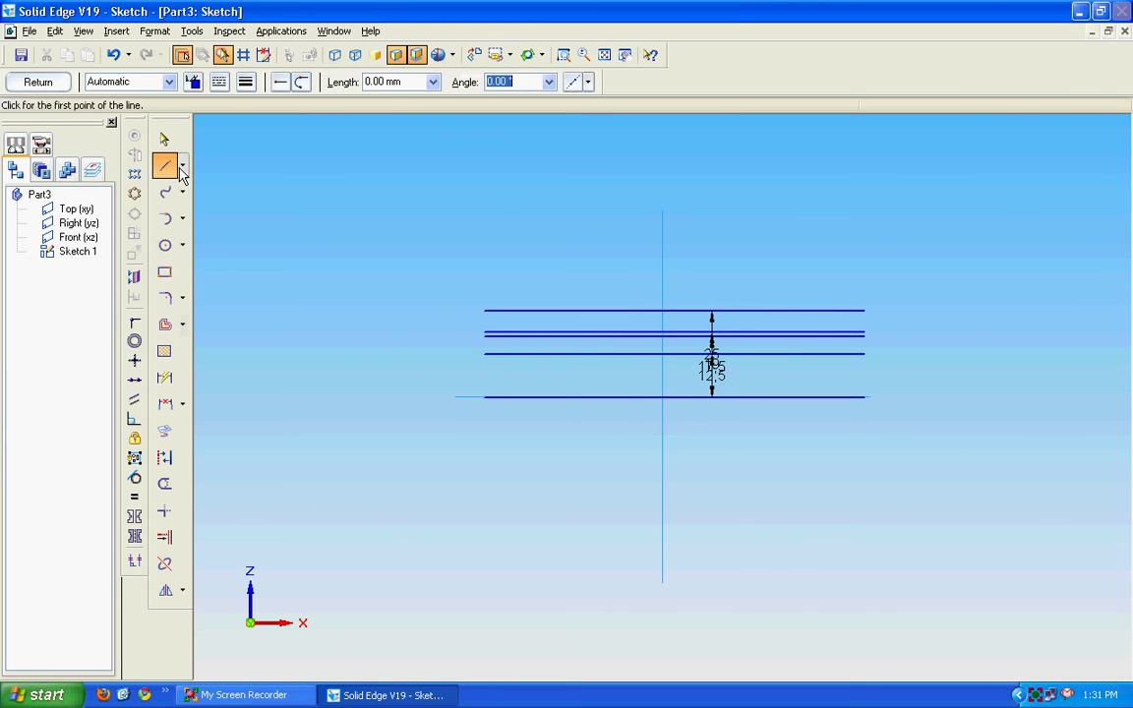
{"action": "left_click", "coordinate": [662, 253]}
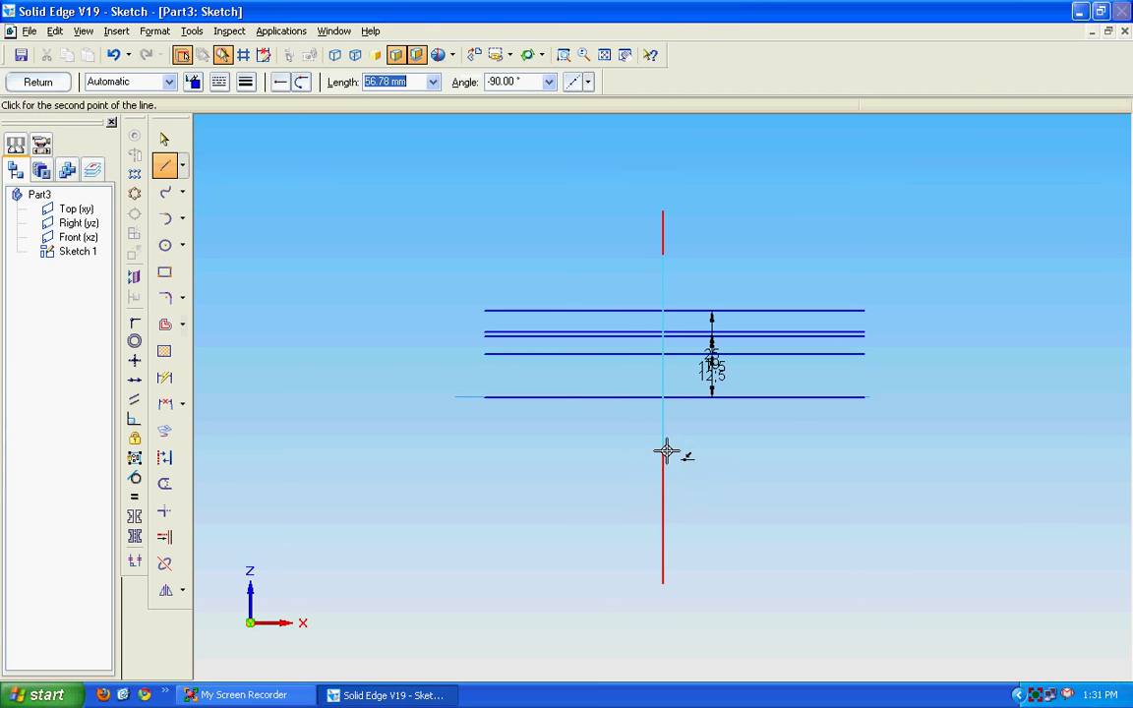
{"action": "left_click", "coordinate": [663, 481]}
{"action": "right_click", "coordinate": [697, 472]}
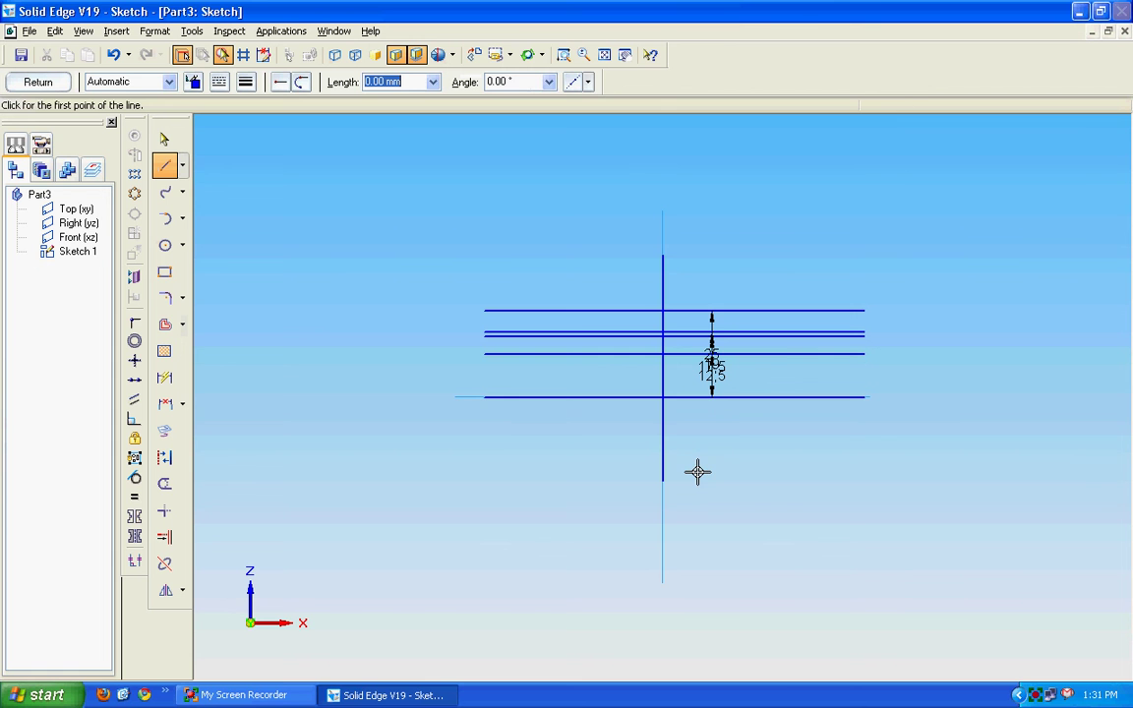
Offset the vertical line on the reference axis 12 mm to its right.
{"action": "left_click", "coordinate": [169, 325]}
{"action": "type", "text": "12"}
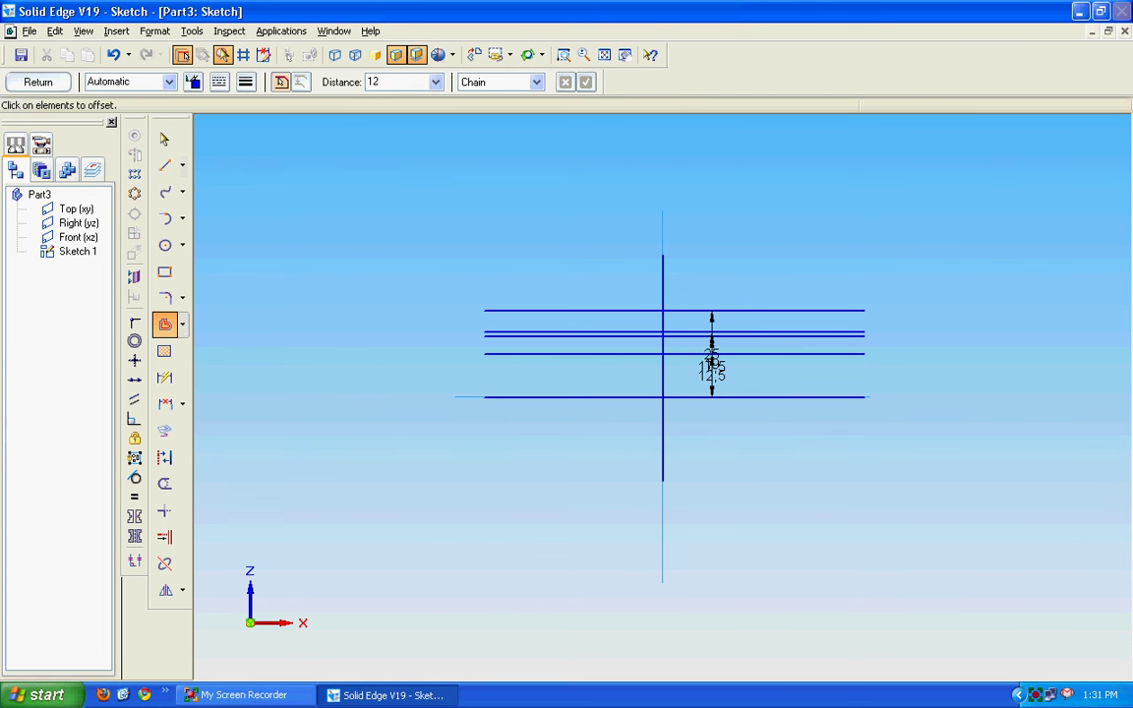
{"action": "key", "text": "Return"}
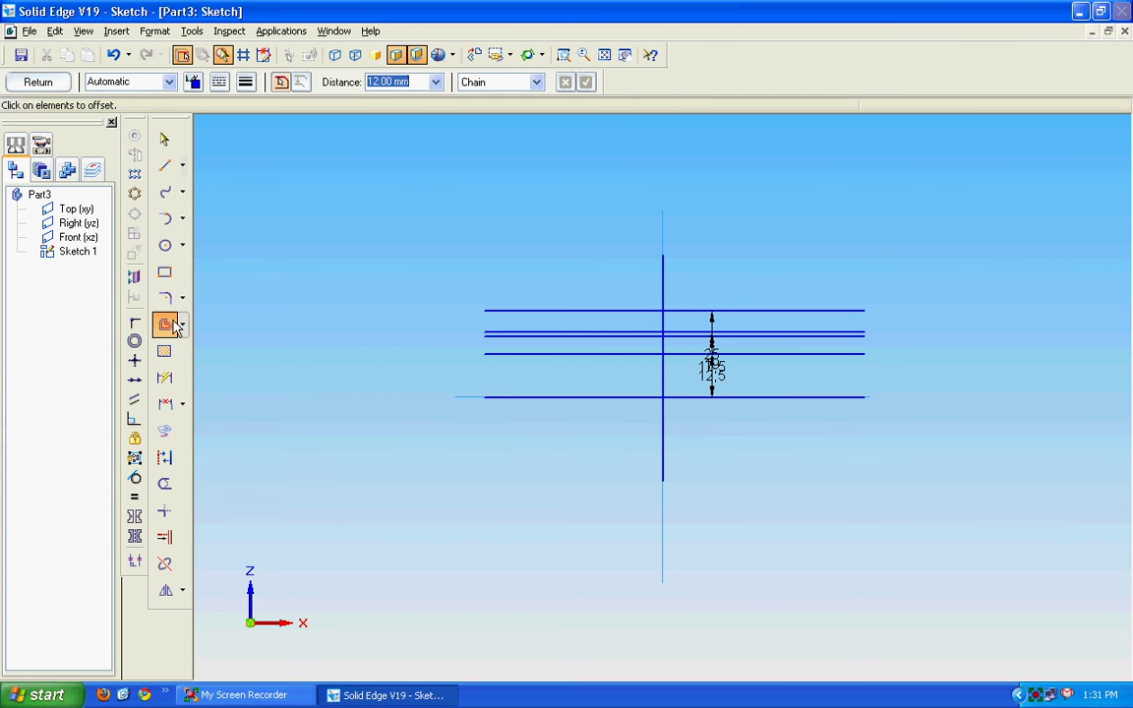
{"action": "left_click", "coordinate": [666, 283]}
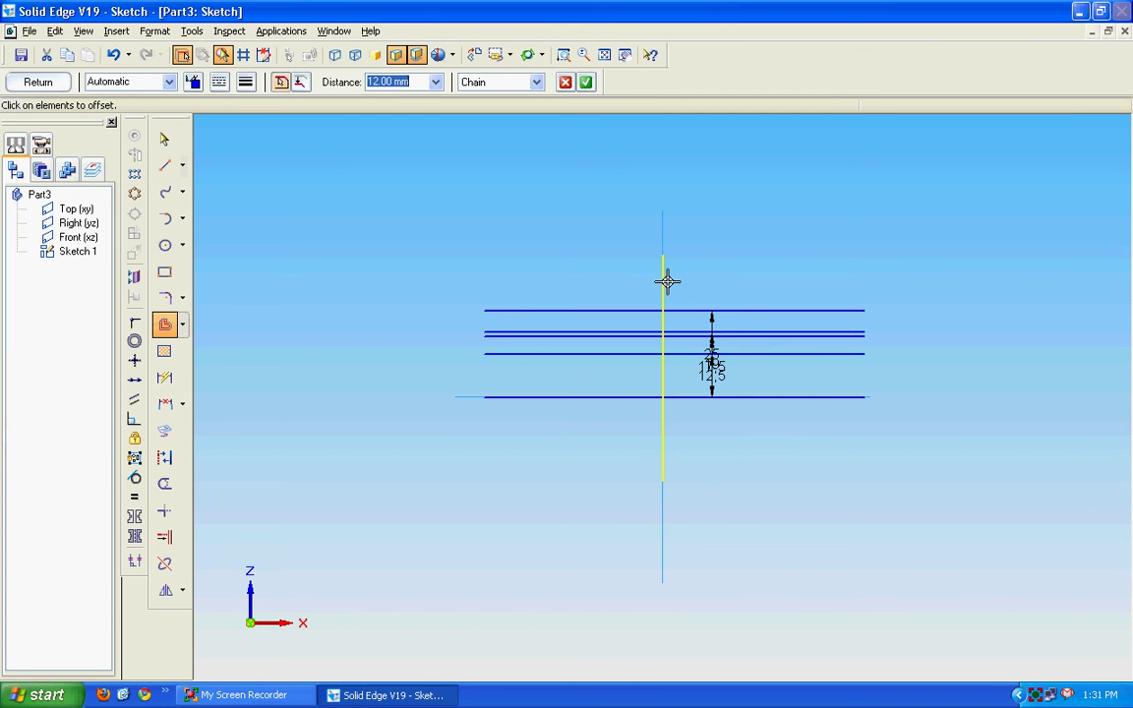
{"action": "left_click", "coordinate": [728, 278]}
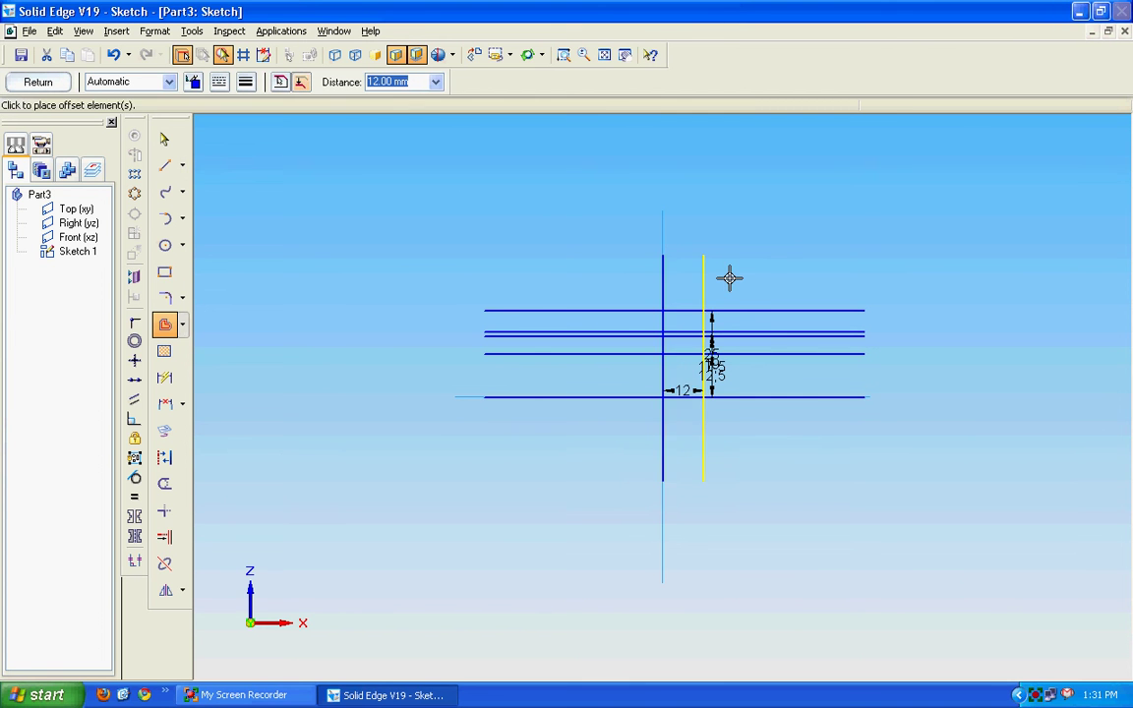
{"action": "right_click", "coordinate": [779, 272]}
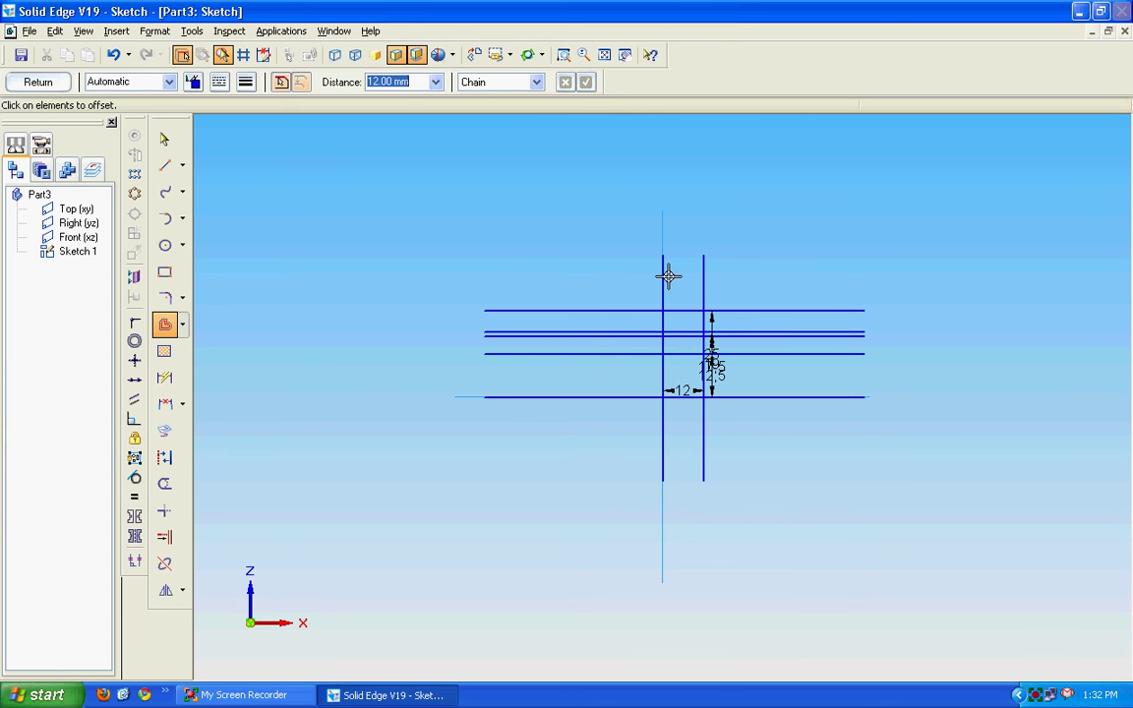
Offset the vertical axis line 18 mm to its right, and undo both the 12 mm and 18 mm vertical offsets.
{"action": "type", "text": "18"}
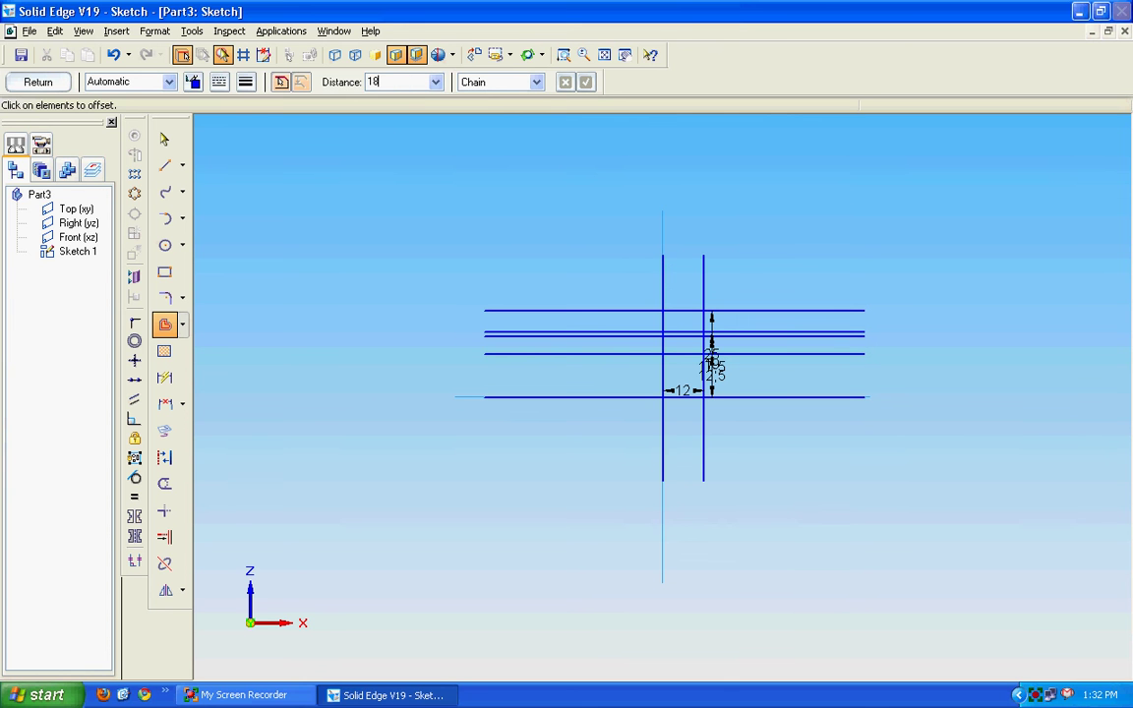
{"action": "key", "text": "Return"}
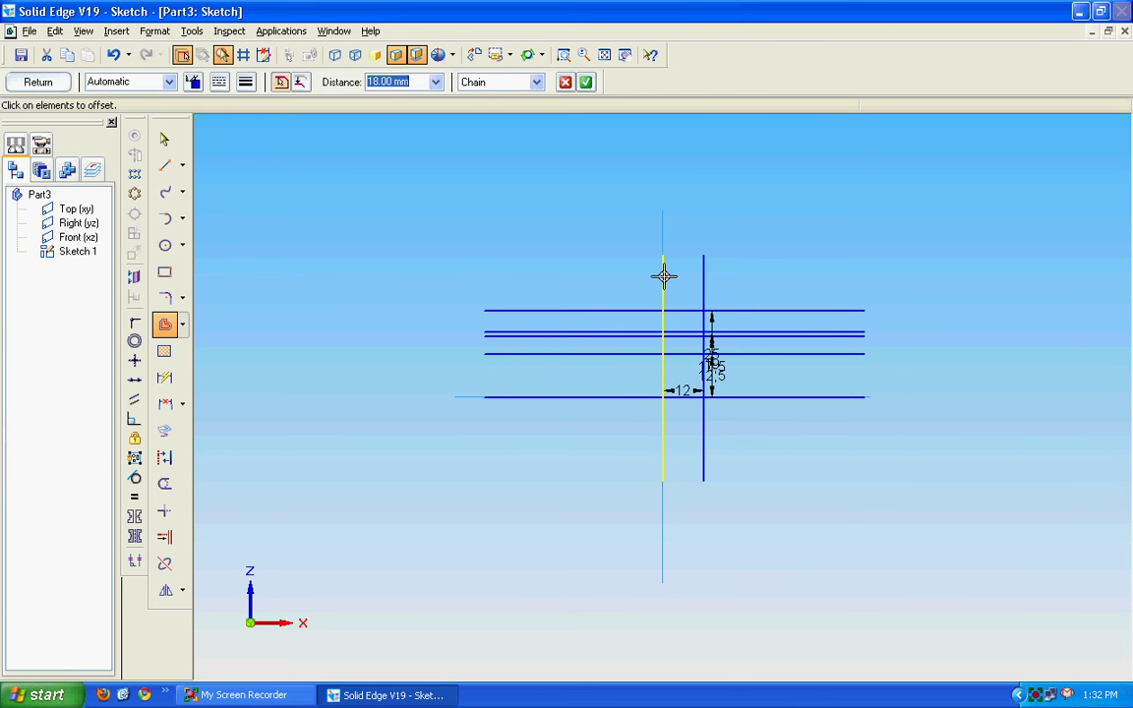
{"action": "left_click", "coordinate": [663, 276]}
{"action": "left_click", "coordinate": [798, 278]}
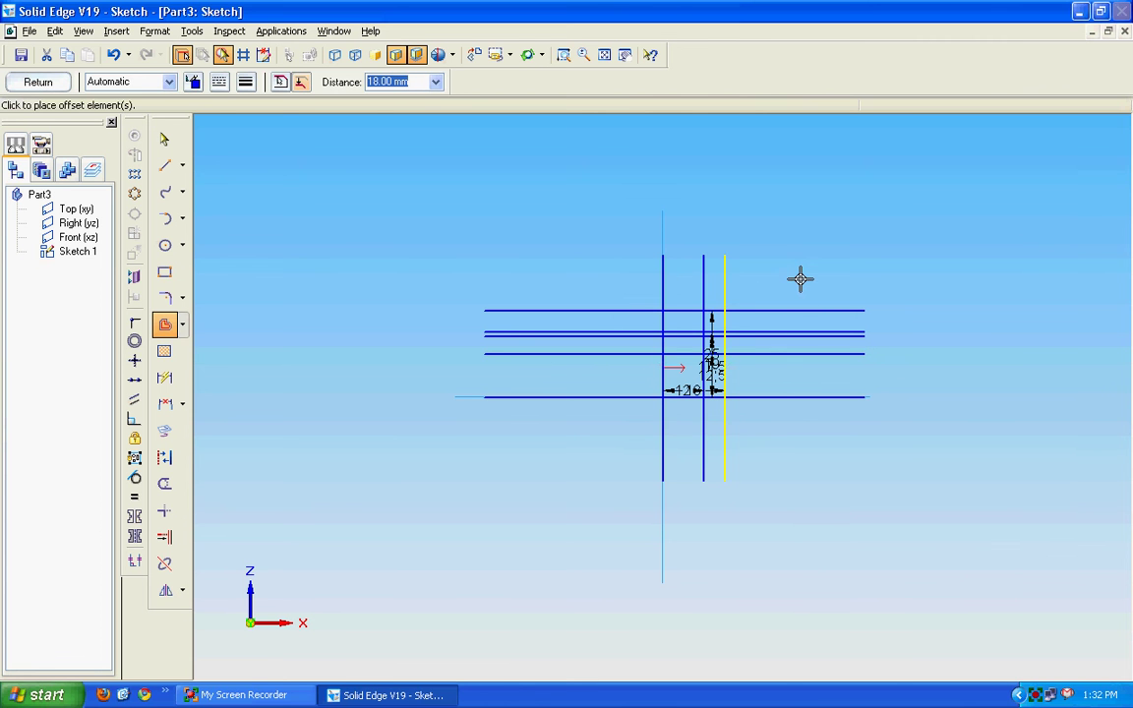
{"action": "left_click", "coordinate": [842, 274]}
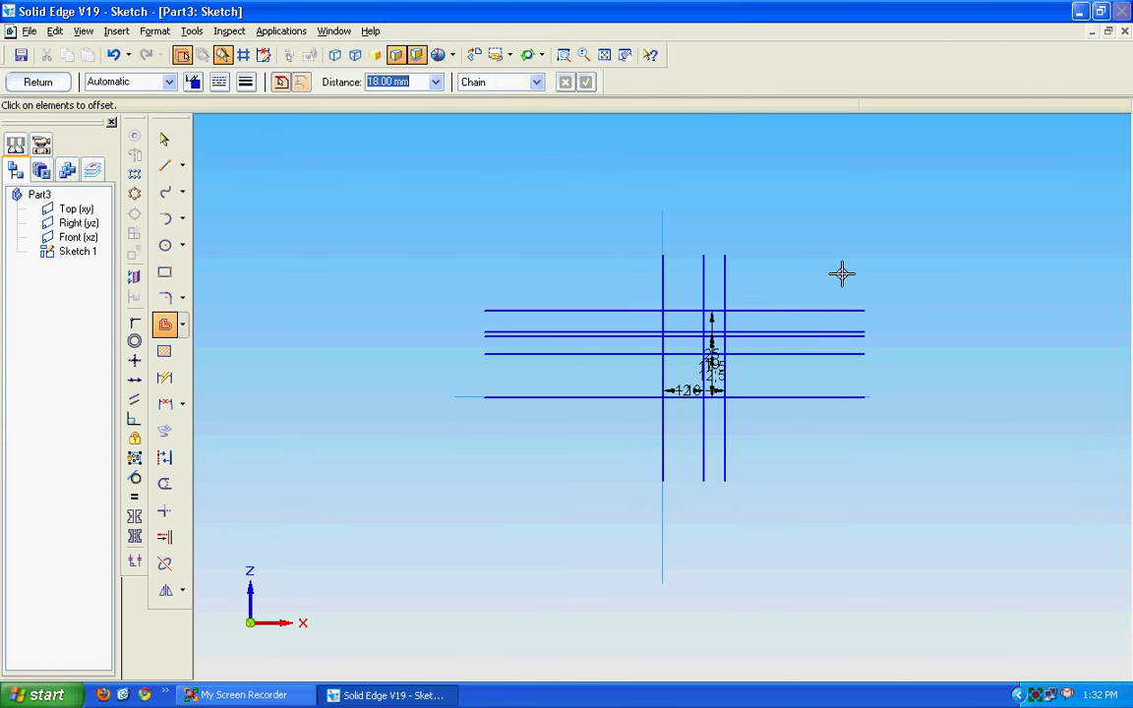
{"action": "key", "text": "ctrl+z"}
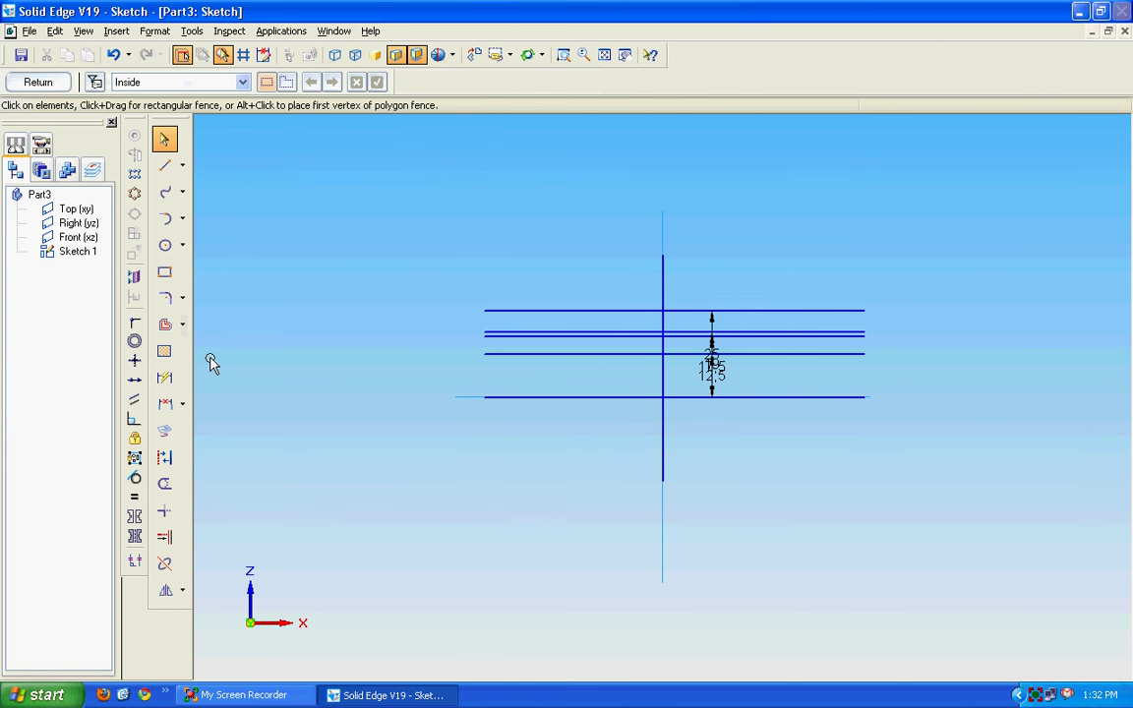
Offset the vertical line on the reference axis 11 mm to its right.
{"action": "left_click", "coordinate": [164, 325]}
{"action": "type", "text": "11"}
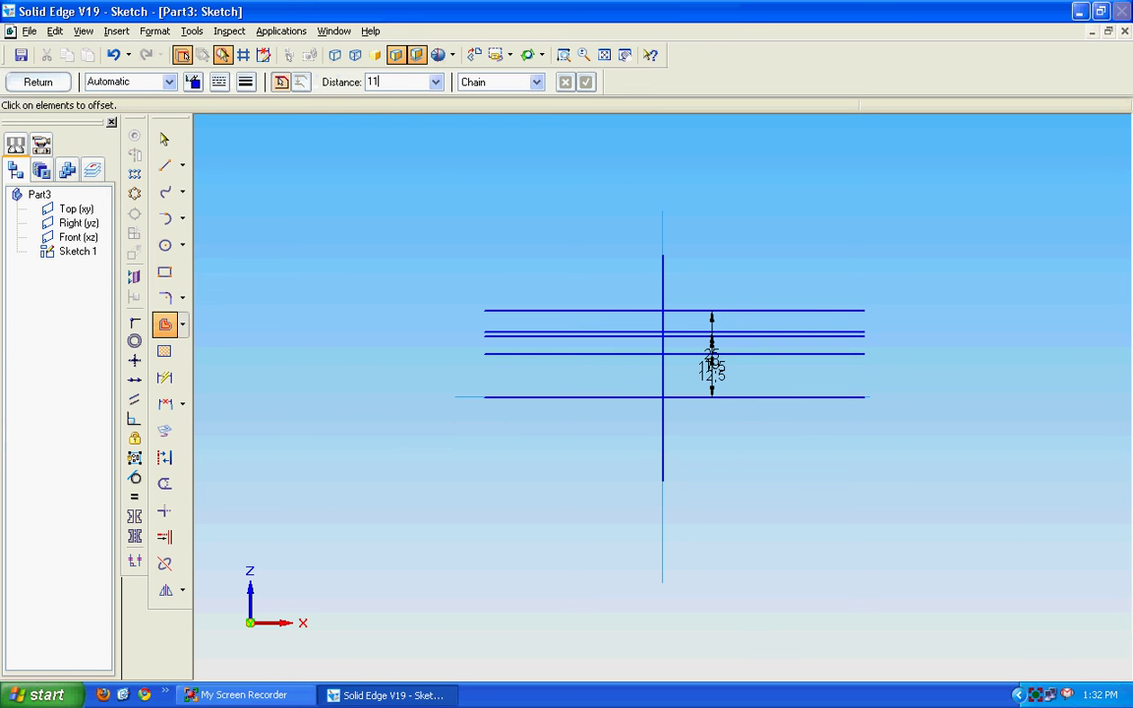
{"action": "key", "text": "Return"}
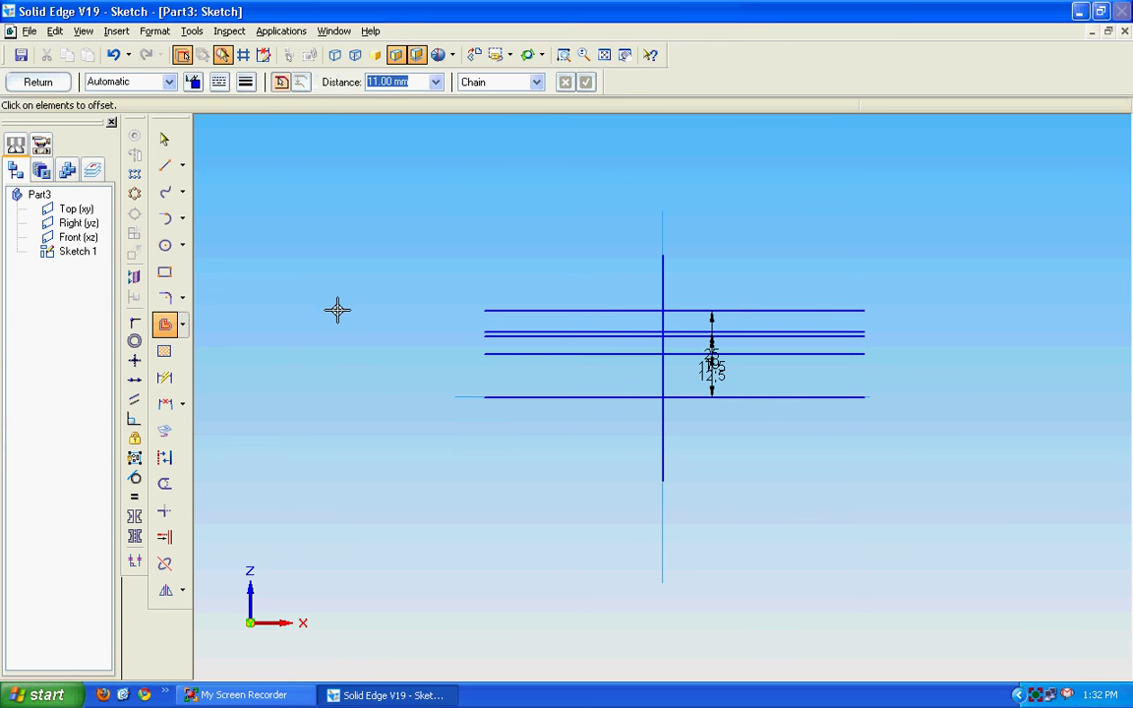
{"action": "left_click", "coordinate": [659, 282]}
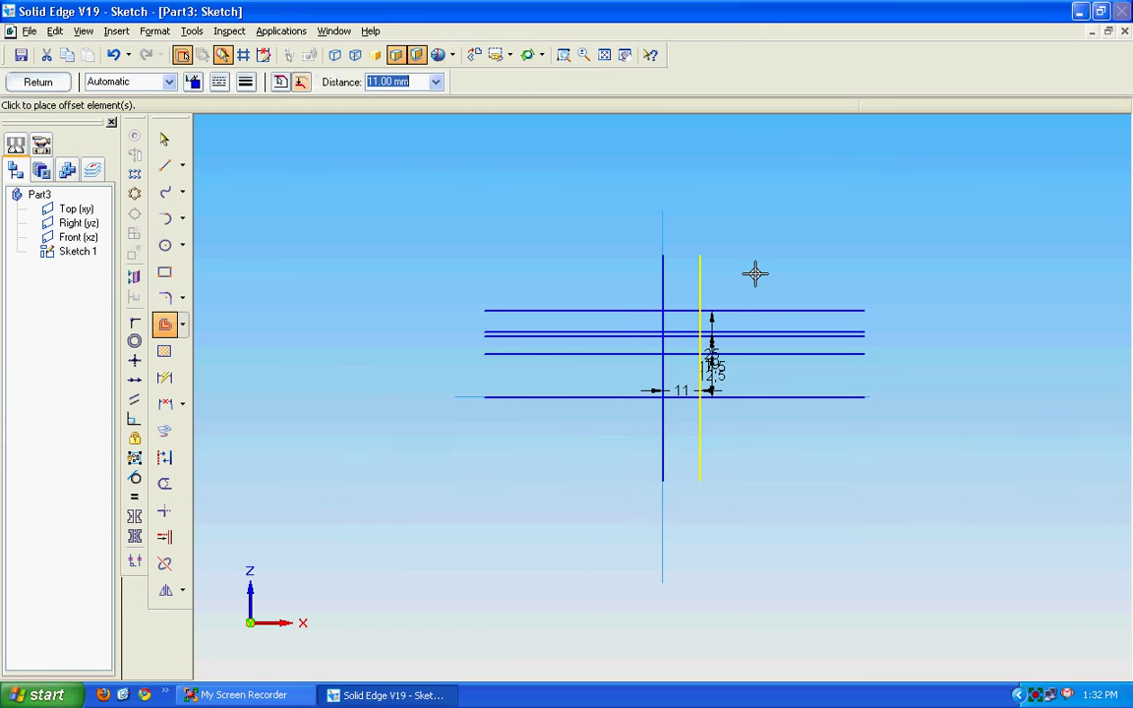
{"action": "left_click", "coordinate": [812, 246]}
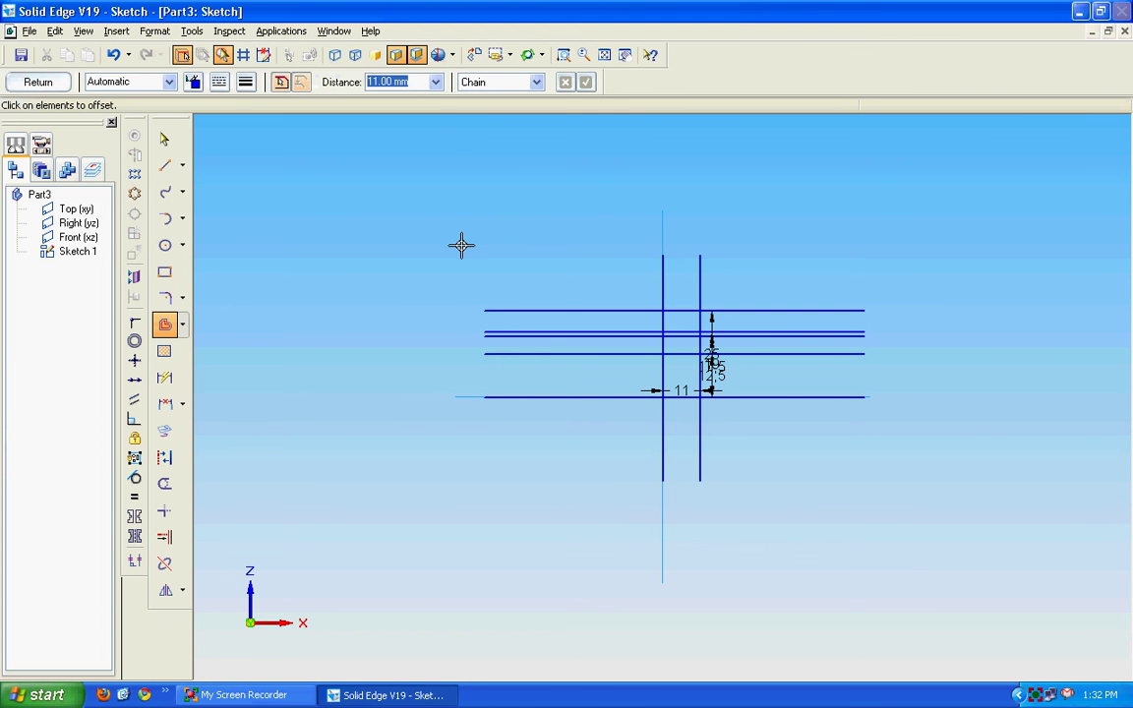
Offset the vertical line on the reference axis 18 mm to its right.
{"action": "type", "text": "18"}
{"action": "key", "text": "Return"}
{"action": "left_click", "coordinate": [664, 276]}
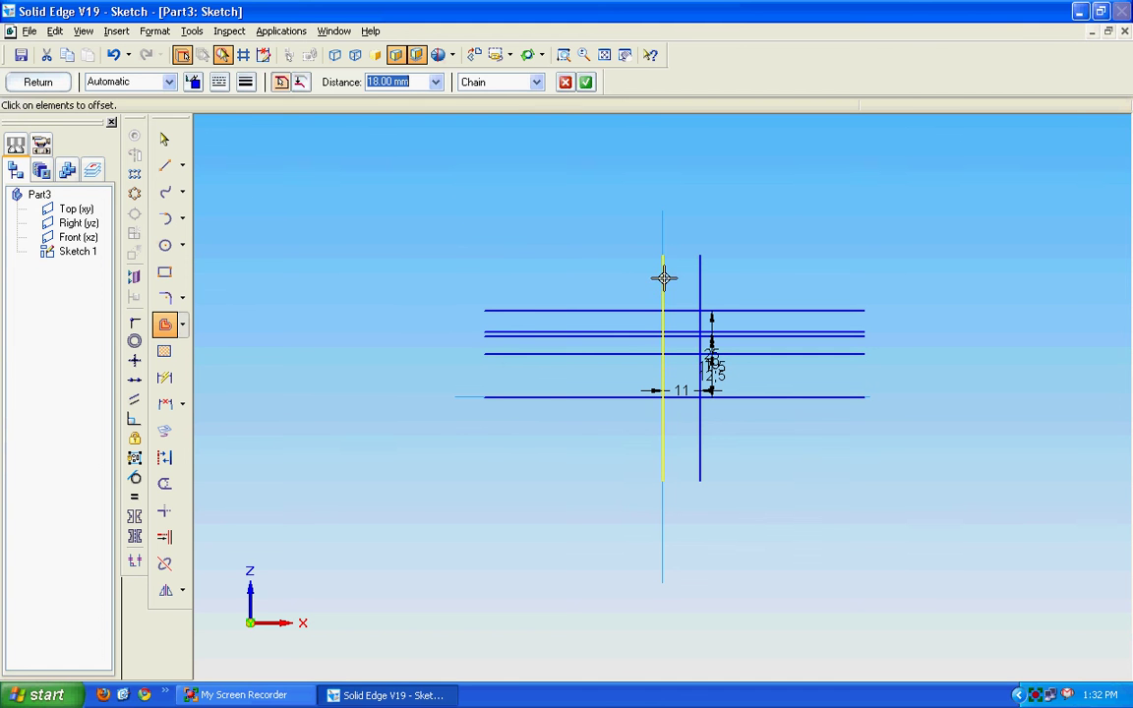
{"action": "left_click", "coordinate": [765, 287]}
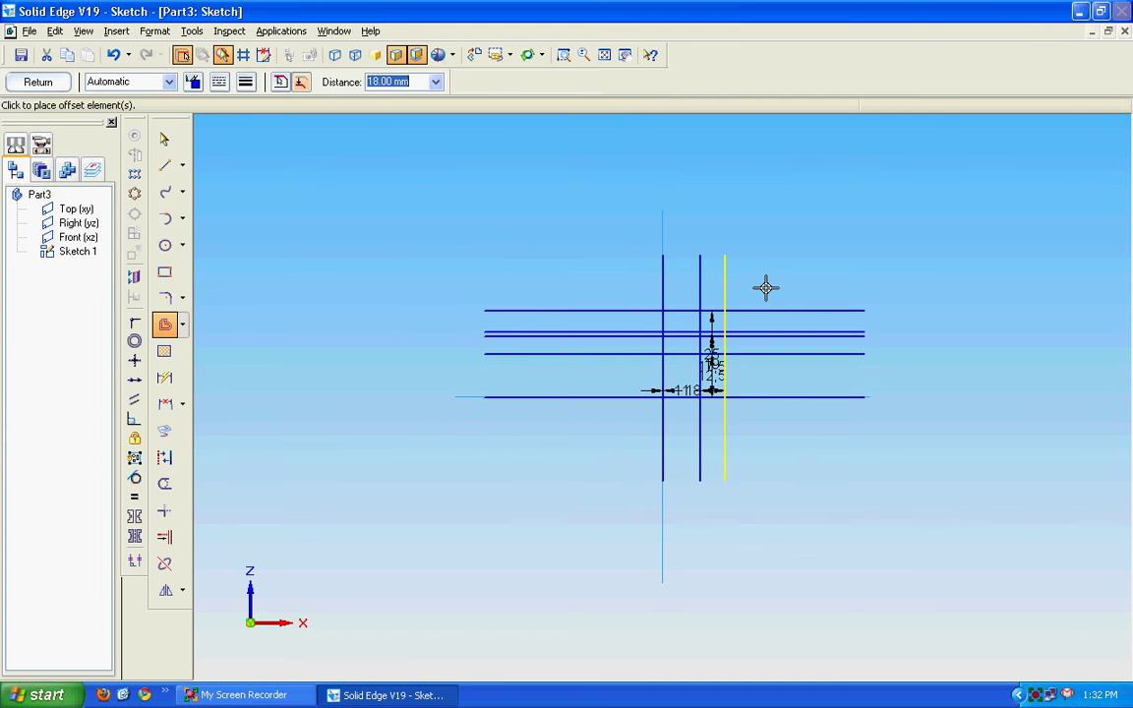
{"action": "key", "text": "Escape"}
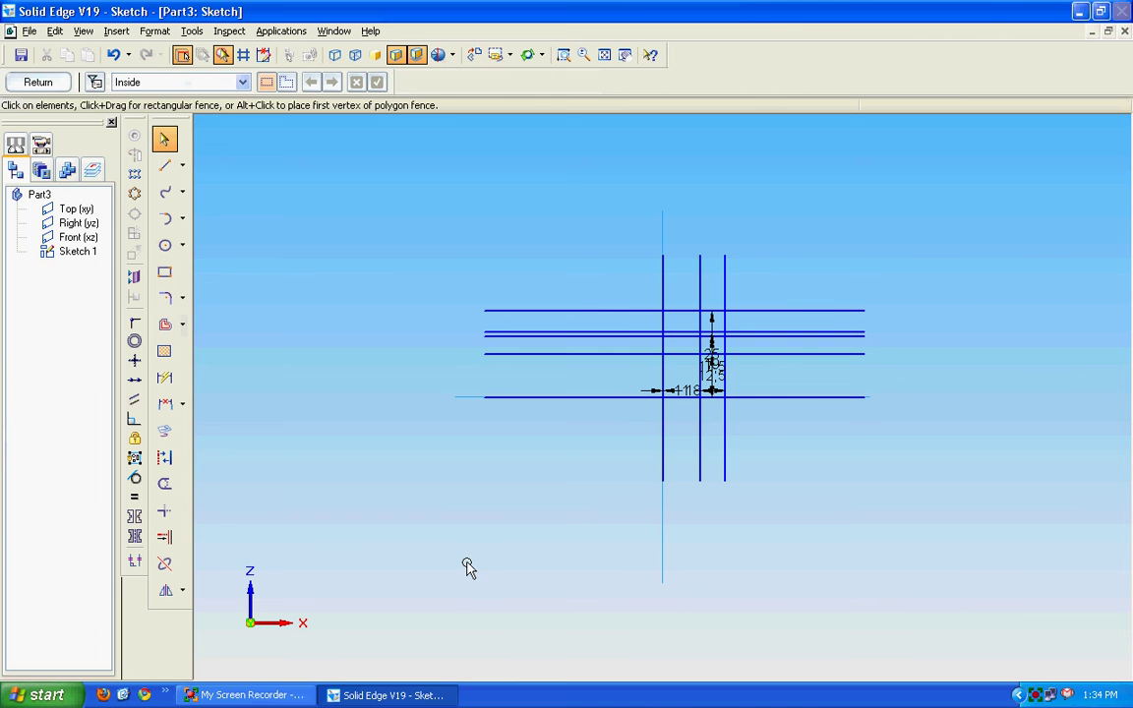
Offset the vertical line on the reference axis 25 mm to its right.
{"action": "left_click", "coordinate": [175, 332]}
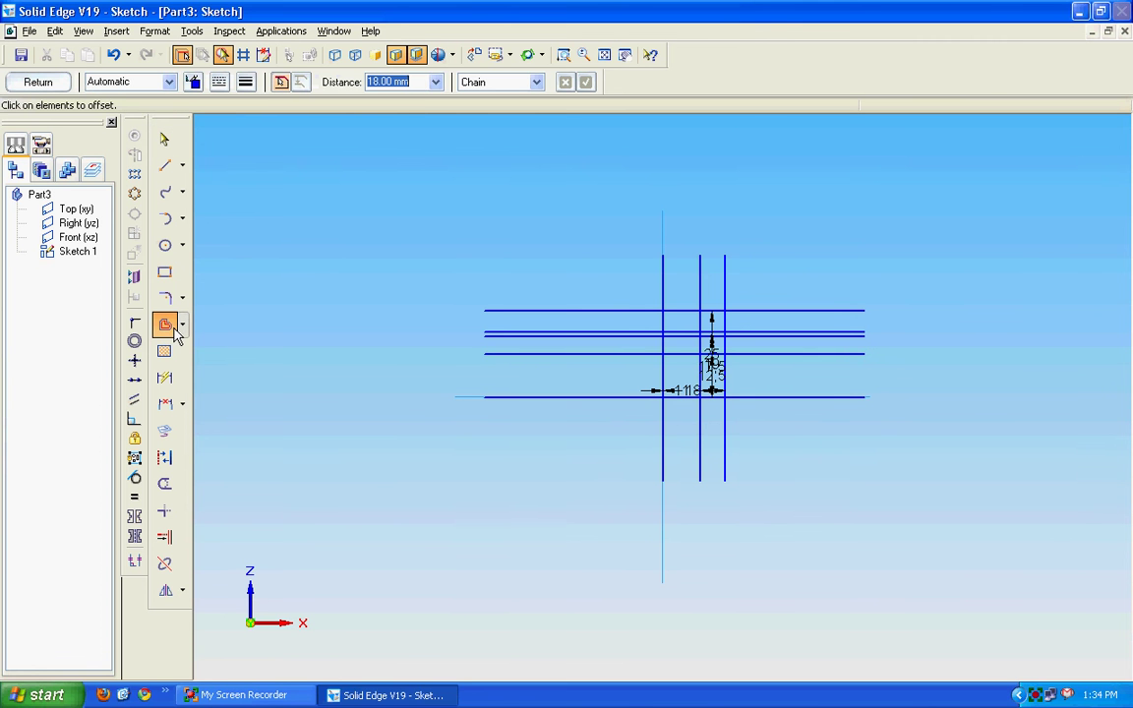
{"action": "type", "text": "25"}
{"action": "key", "text": "Return"}
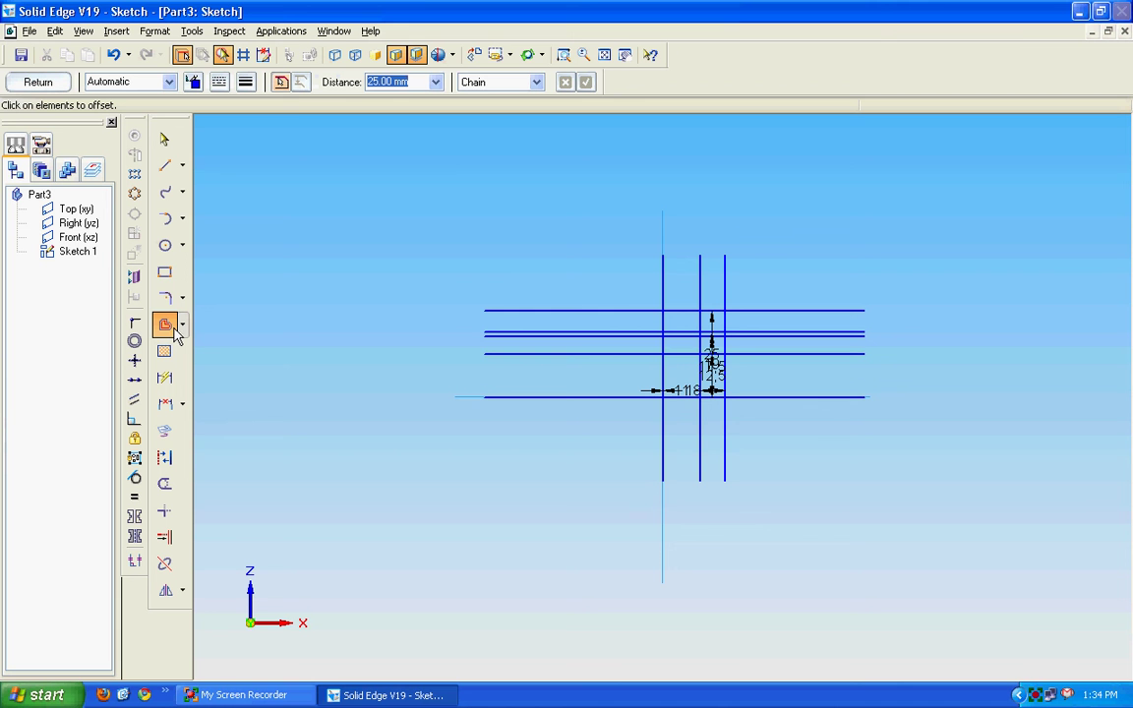
{"action": "left_click", "coordinate": [662, 279]}
{"action": "right_click", "coordinate": [661, 280]}
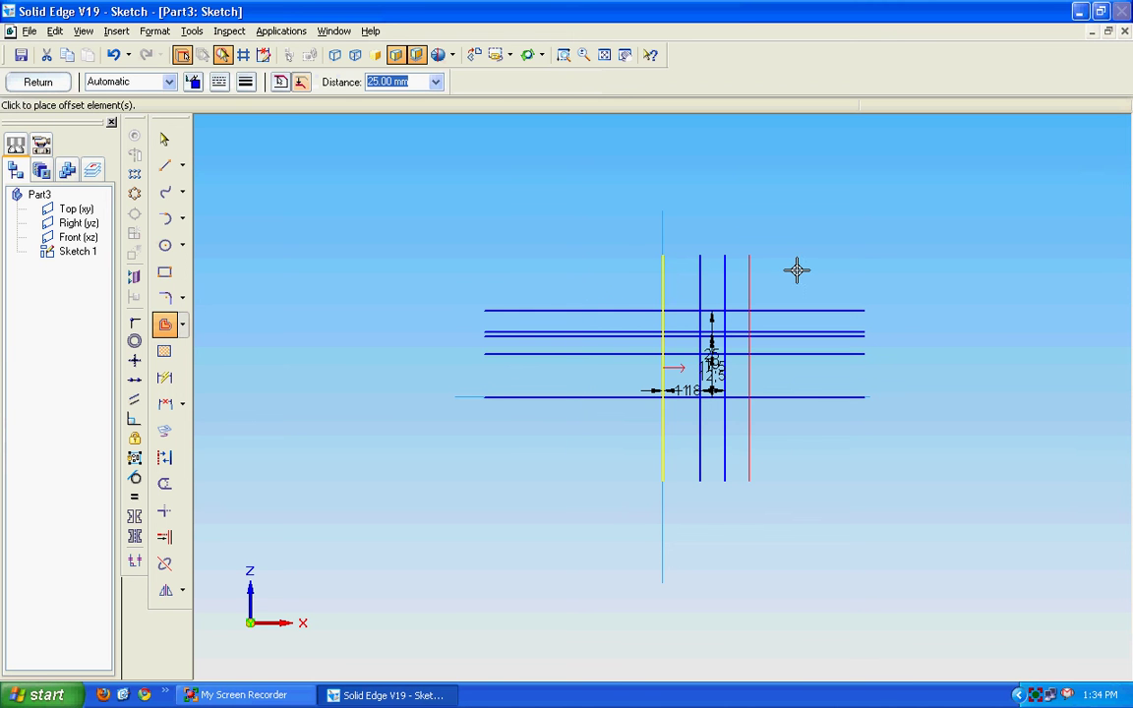
{"action": "left_click", "coordinate": [827, 267]}
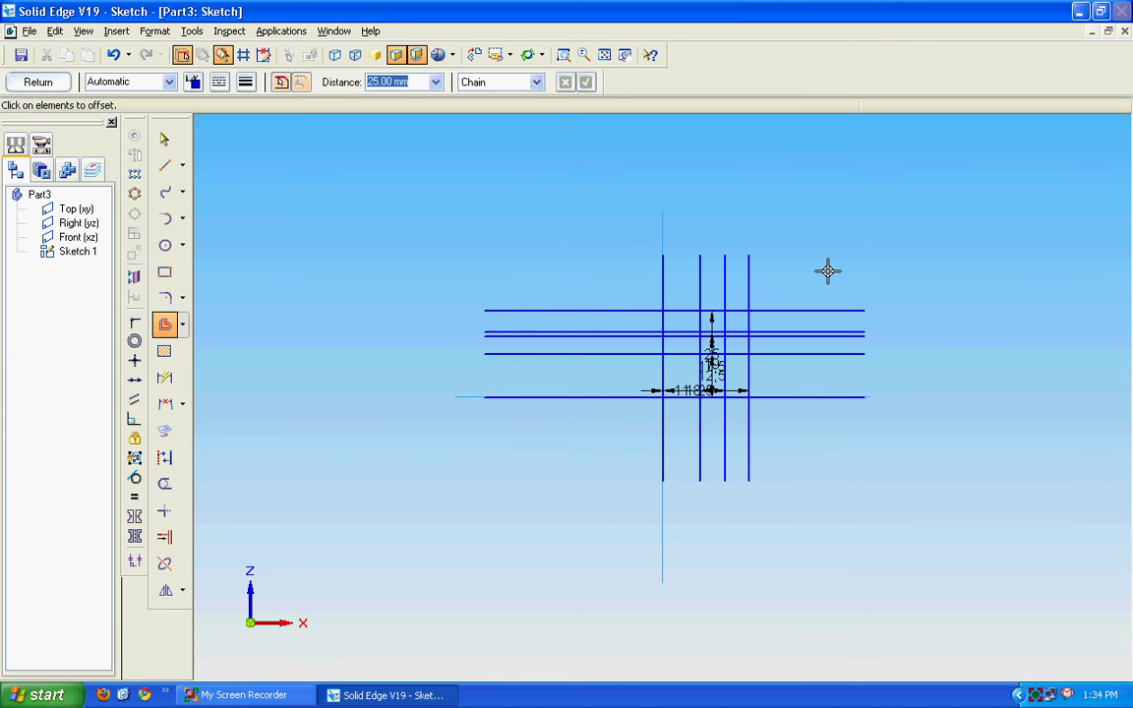
Trim the line ends outside the grid bounded by the vertical axis, the 25 mm vertical offset, and the 12.5 mm and 25 mm horizontal offsets.
{"action": "scroll", "coordinate": [812, 382], "scroll_direction": "up", "scroll_amount": 2}
{"action": "left_click", "coordinate": [164, 482]}
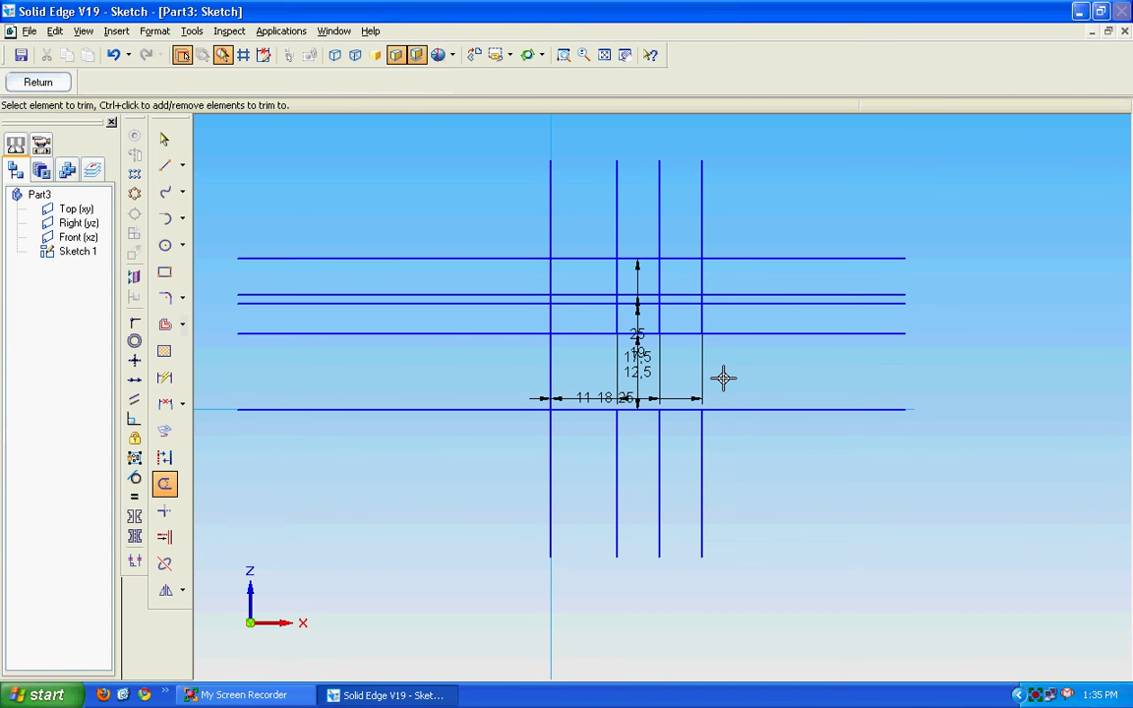
{"action": "mouse_move", "coordinate": [588, 481]}
{"action": "left_mouse_down"}
{"action": "mouse_move", "coordinate": [761, 430]}
{"action": "mouse_move", "coordinate": [807, 243]}
{"action": "left_mouse_up"}
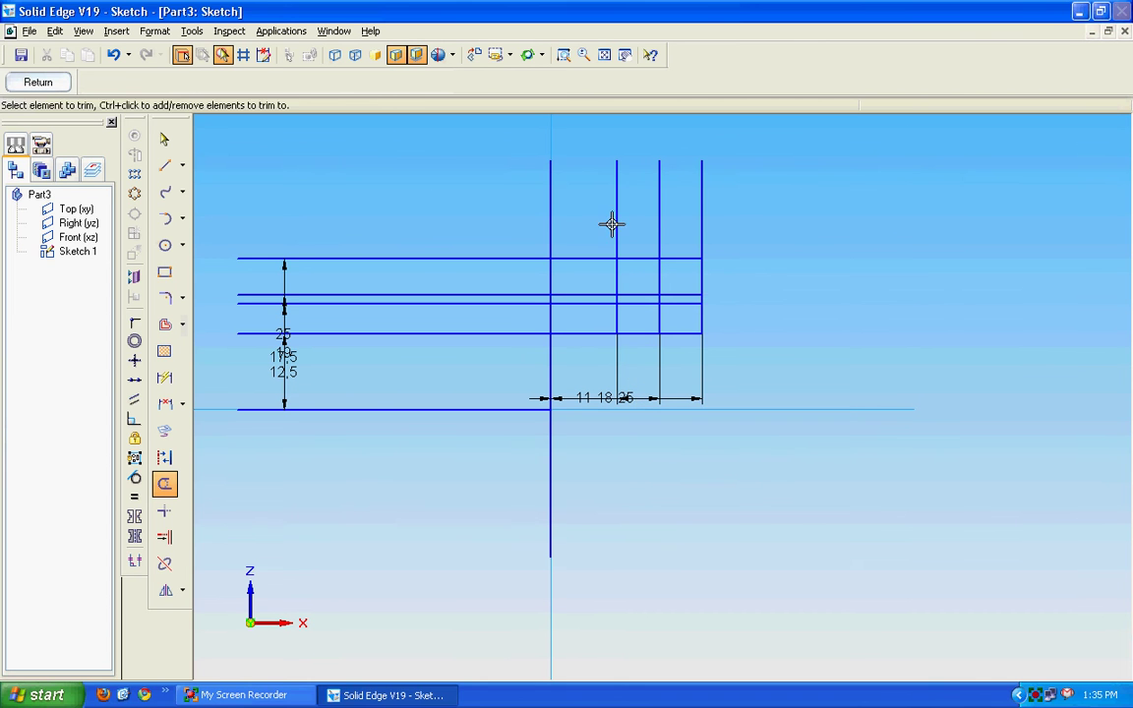
{"action": "mouse_move", "coordinate": [546, 205]}
{"action": "left_mouse_down"}
{"action": "mouse_move", "coordinate": [657, 207]}
{"action": "mouse_move", "coordinate": [810, 238]}
{"action": "left_mouse_up"}
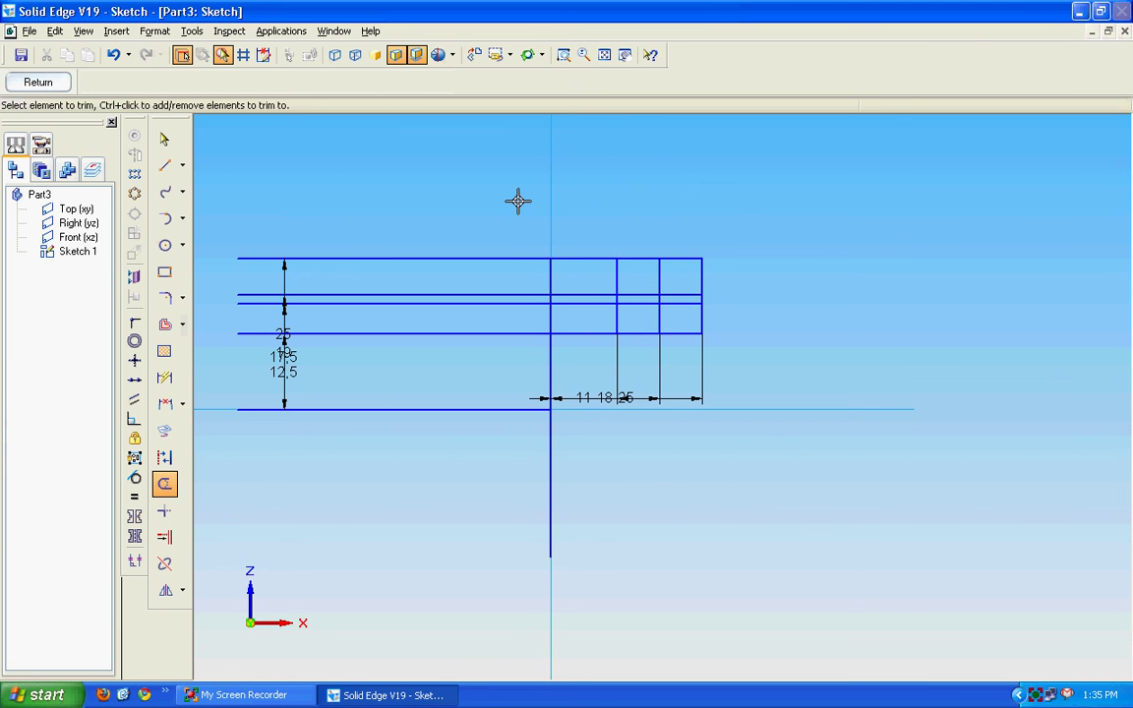
{"action": "left_click_drag", "start_coordinate": [487, 214], "coordinate": [445, 373]}
{"action": "mouse_move", "coordinate": [495, 488]}
{"action": "left_mouse_down"}
{"action": "mouse_move", "coordinate": [541, 475]}
{"action": "mouse_move", "coordinate": [610, 500]}
{"action": "left_mouse_up"}
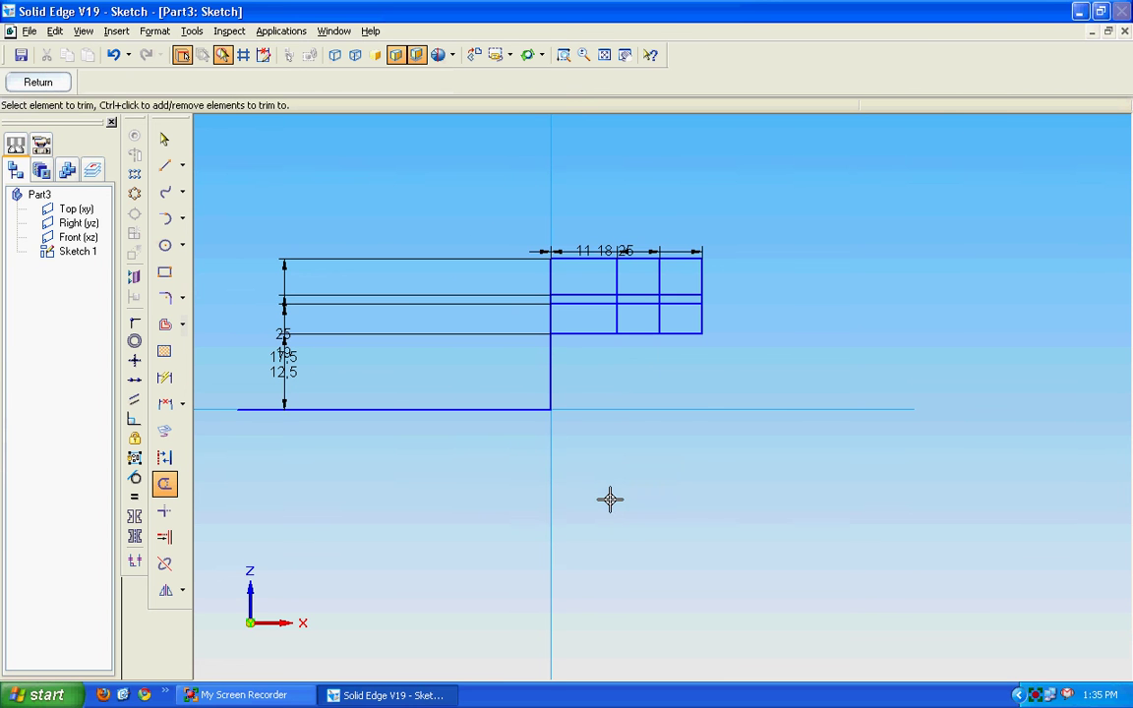
{"action": "left_click_drag", "start_coordinate": [514, 346], "coordinate": [597, 377]}
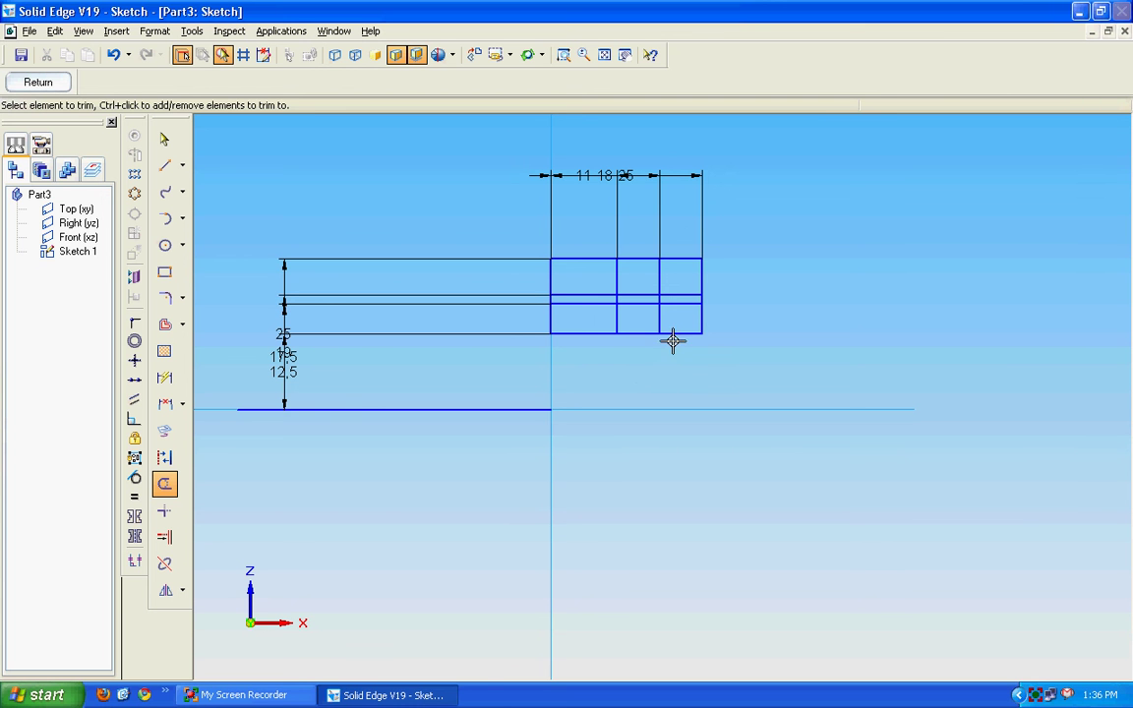
Trim the grid's inner and upper segments to leave a closed stepped profile, rising from 17.5 to 19 to 25 mm away from the vertical axis.
{"action": "left_click", "coordinate": [682, 294]}
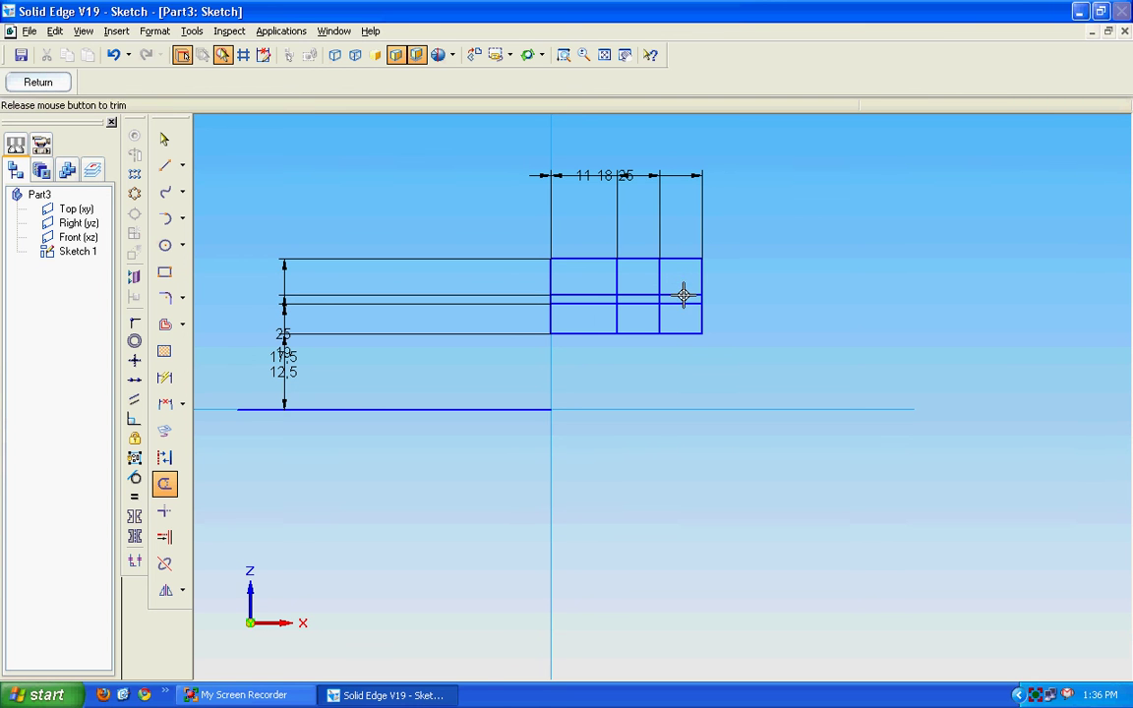
{"action": "left_click", "coordinate": [683, 304]}
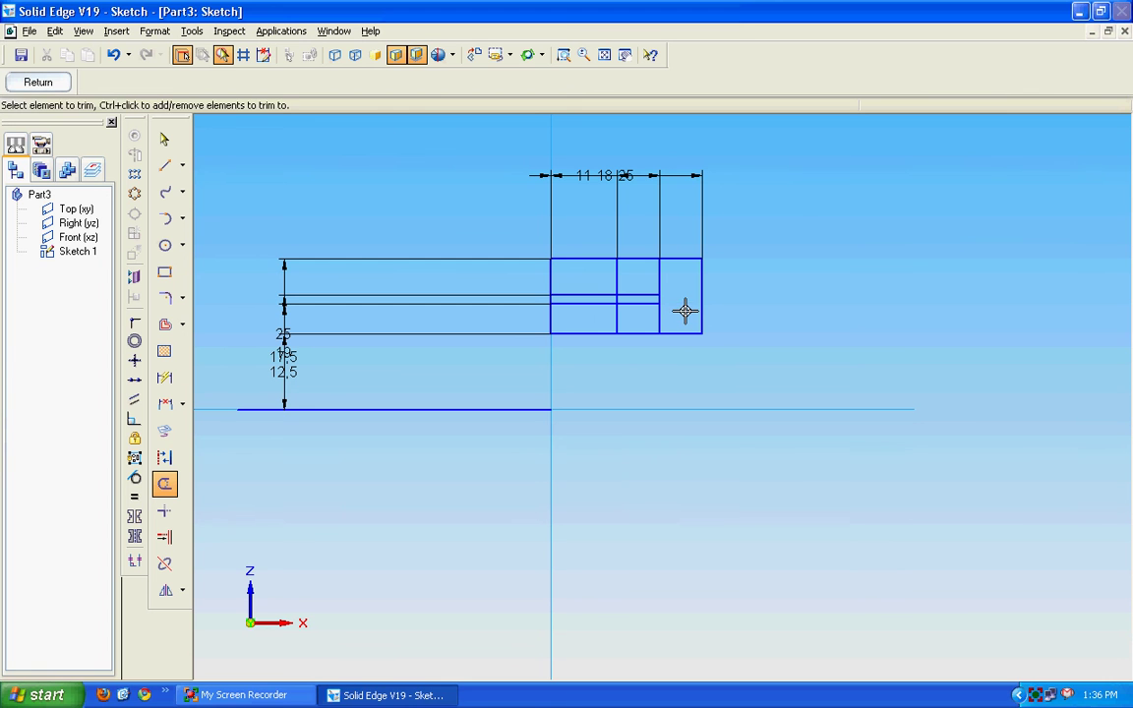
{"action": "left_click", "coordinate": [645, 258]}
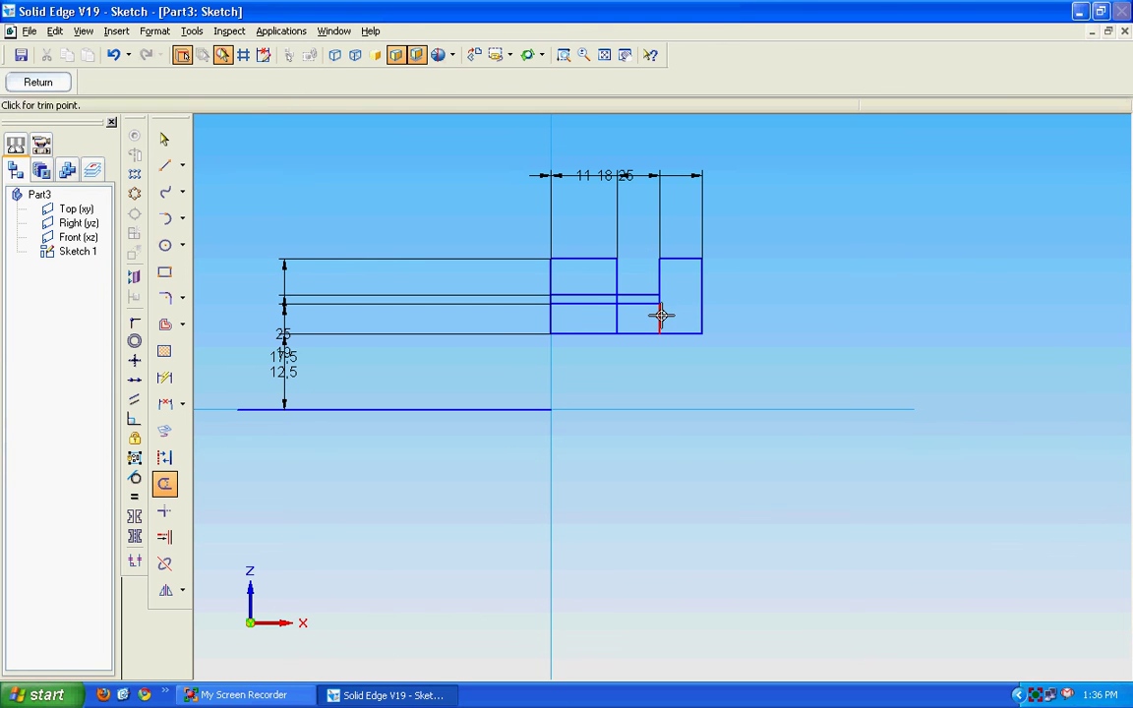
{"action": "left_click", "coordinate": [660, 316]}
{"action": "left_click", "coordinate": [643, 303]}
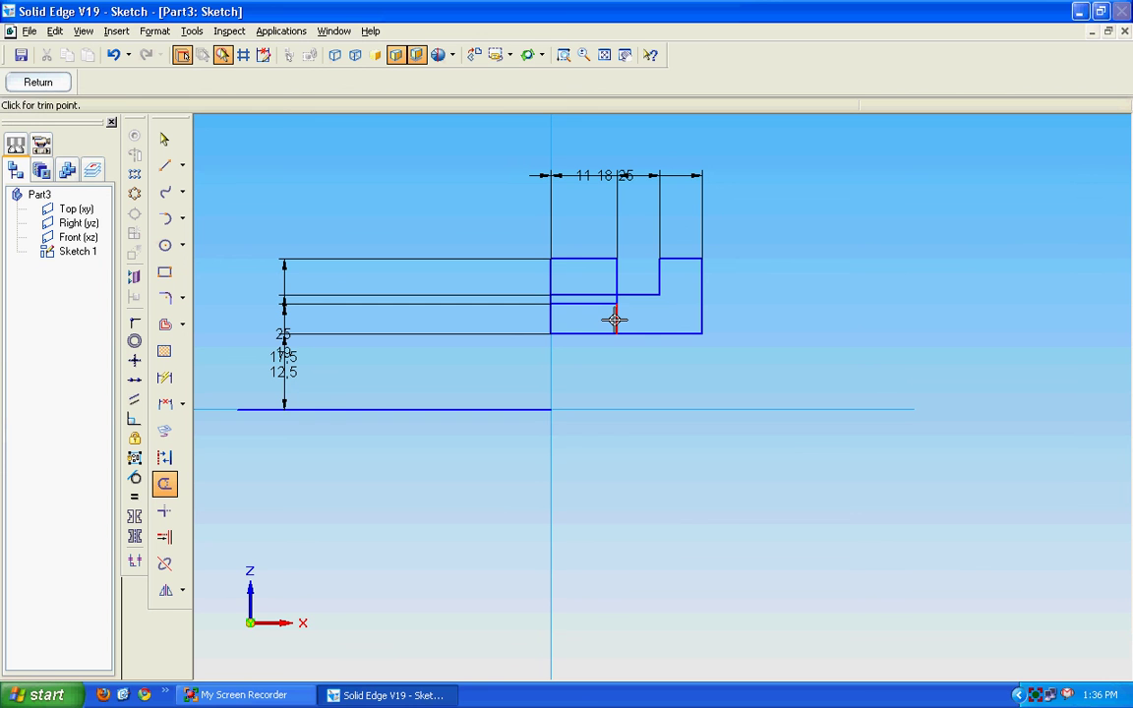
{"action": "left_click", "coordinate": [615, 319]}
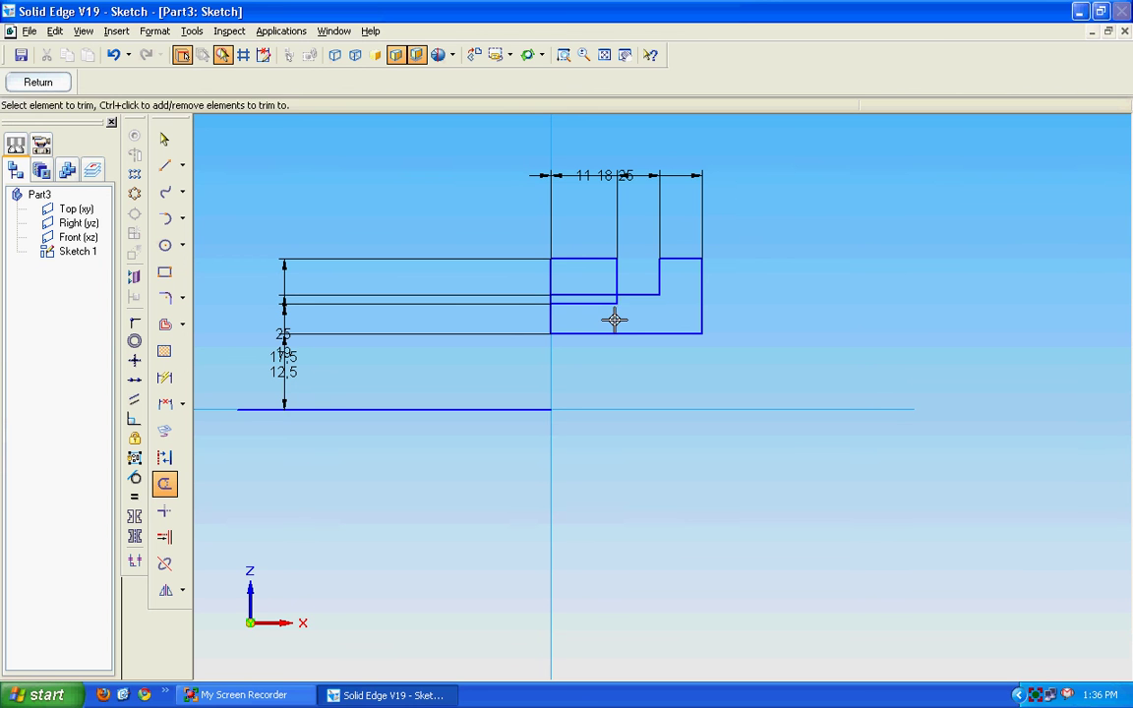
{"action": "left_click", "coordinate": [598, 259]}
{"action": "left_click", "coordinate": [550, 270]}
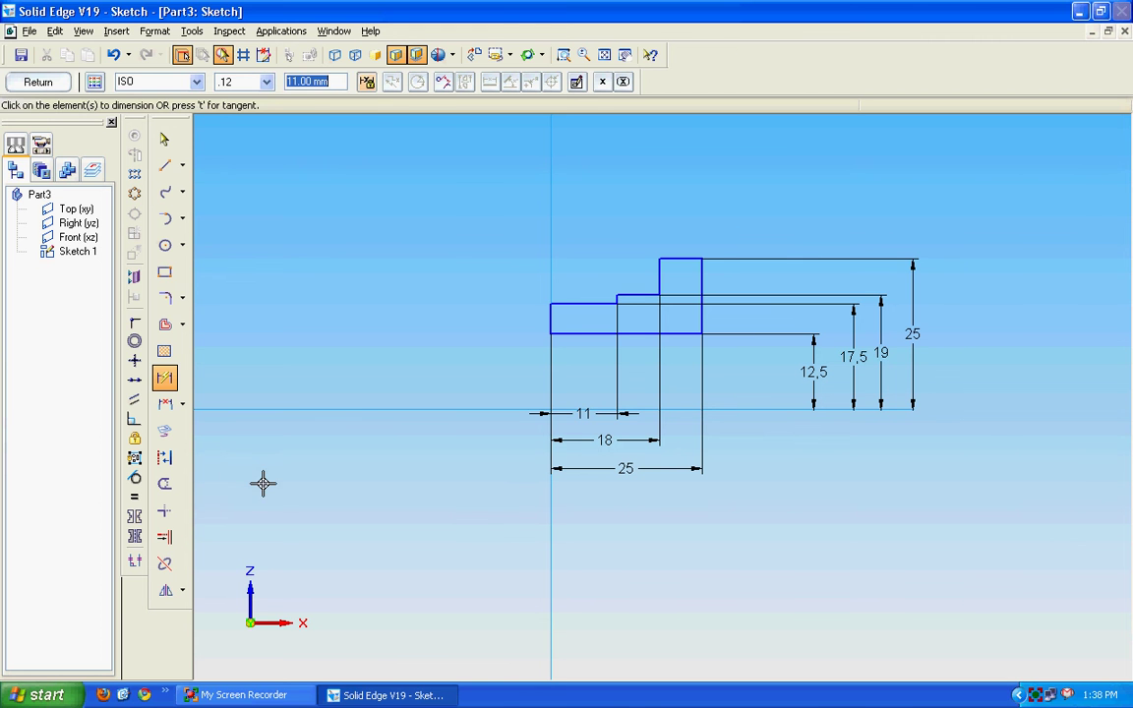
Mirror the whole stepped profile about the vertical reference axis, keeping the original.
{"action": "left_click", "coordinate": [164, 138]}
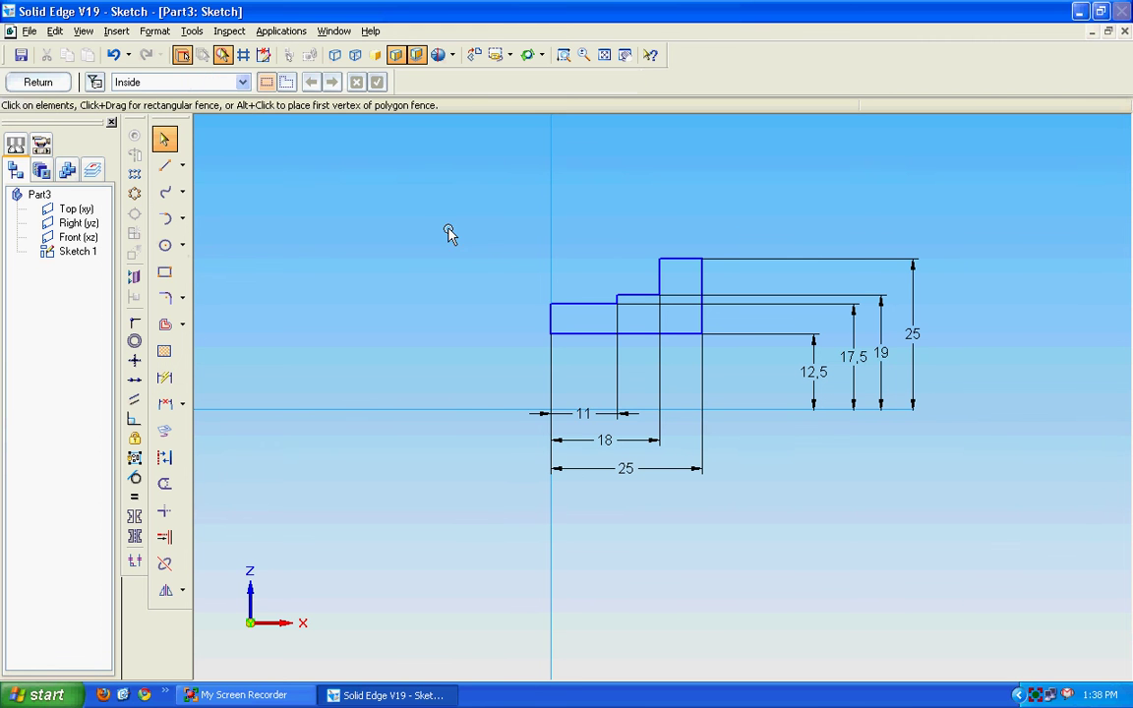
{"action": "left_click_drag", "start_coordinate": [464, 191], "coordinate": [970, 530]}
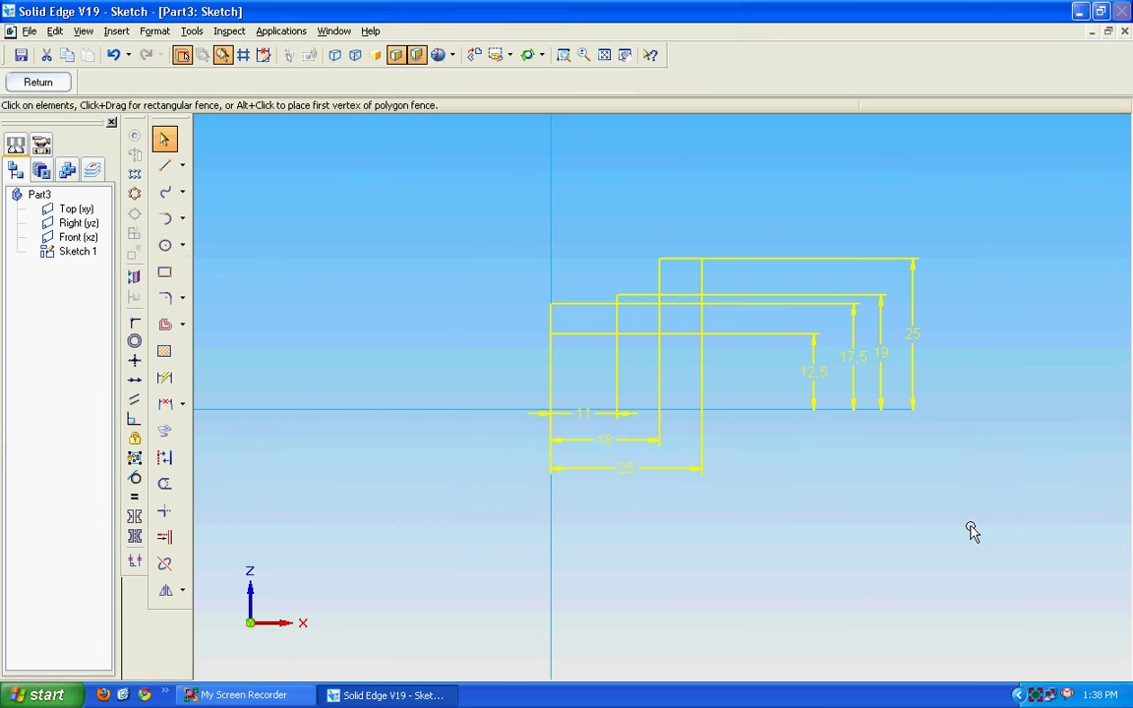
{"action": "left_click", "coordinate": [183, 591]}
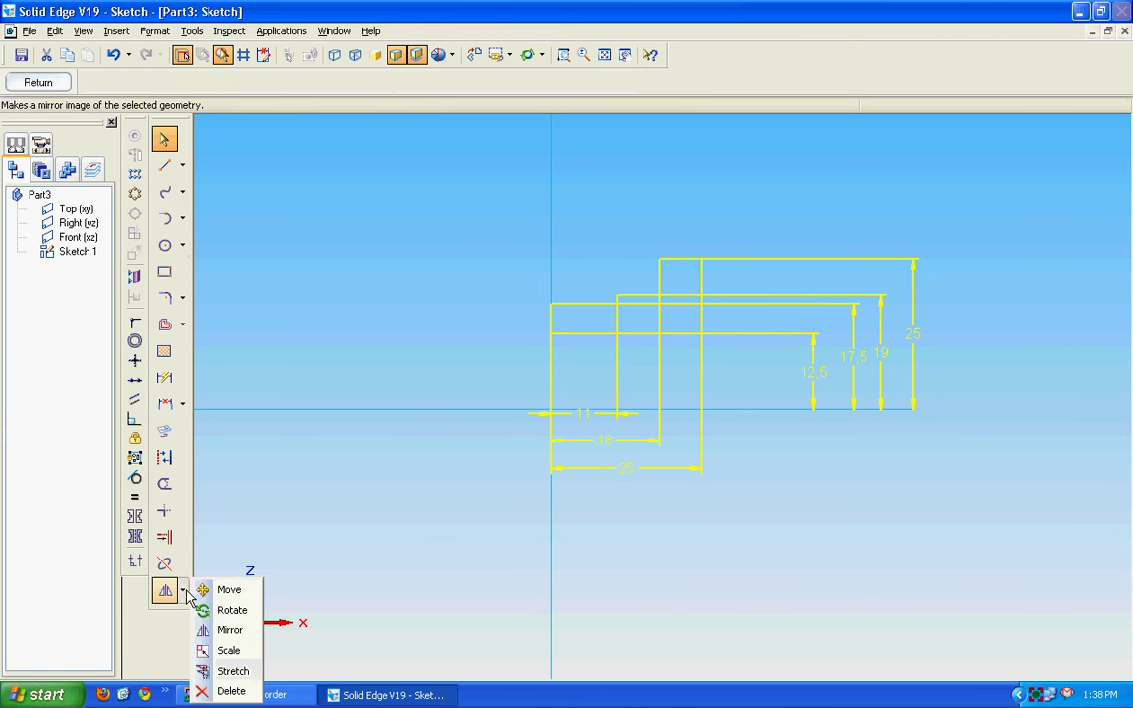
{"action": "left_click", "coordinate": [222, 631]}
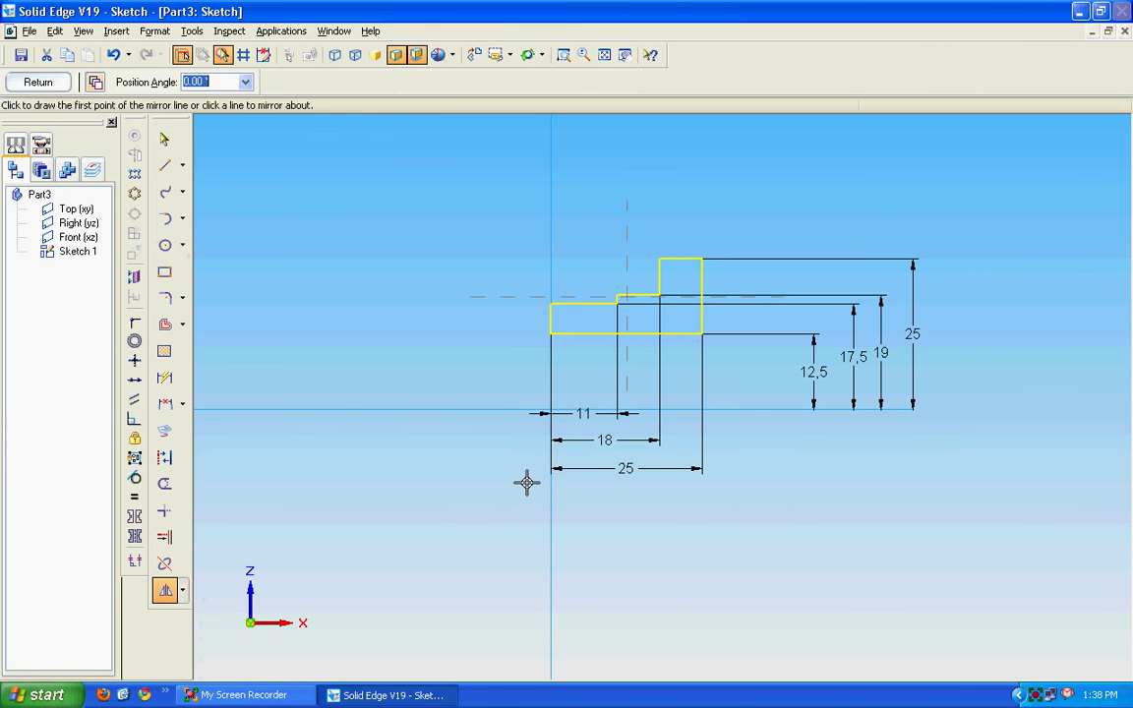
{"action": "left_click", "coordinate": [551, 488]}
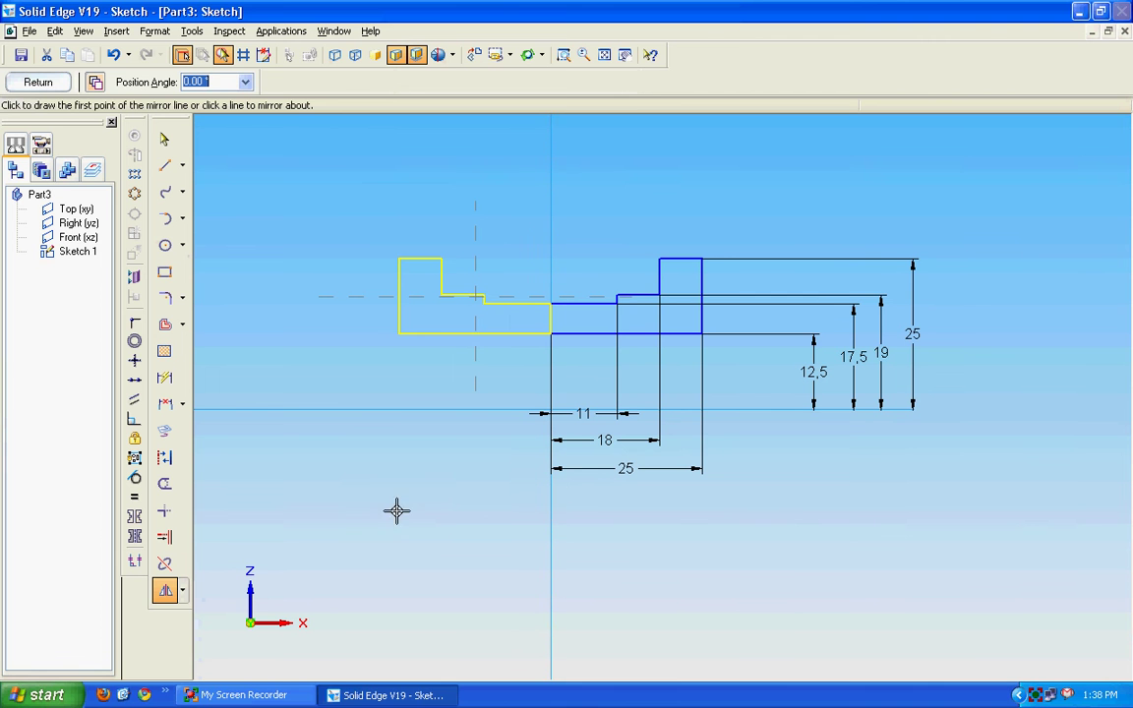
Draw a horizontal line along the horizontal reference axis, extending past both ends of the profile above, and exit the sketch.
{"action": "left_click", "coordinate": [167, 145]}
{"action": "left_click", "coordinate": [164, 166]}
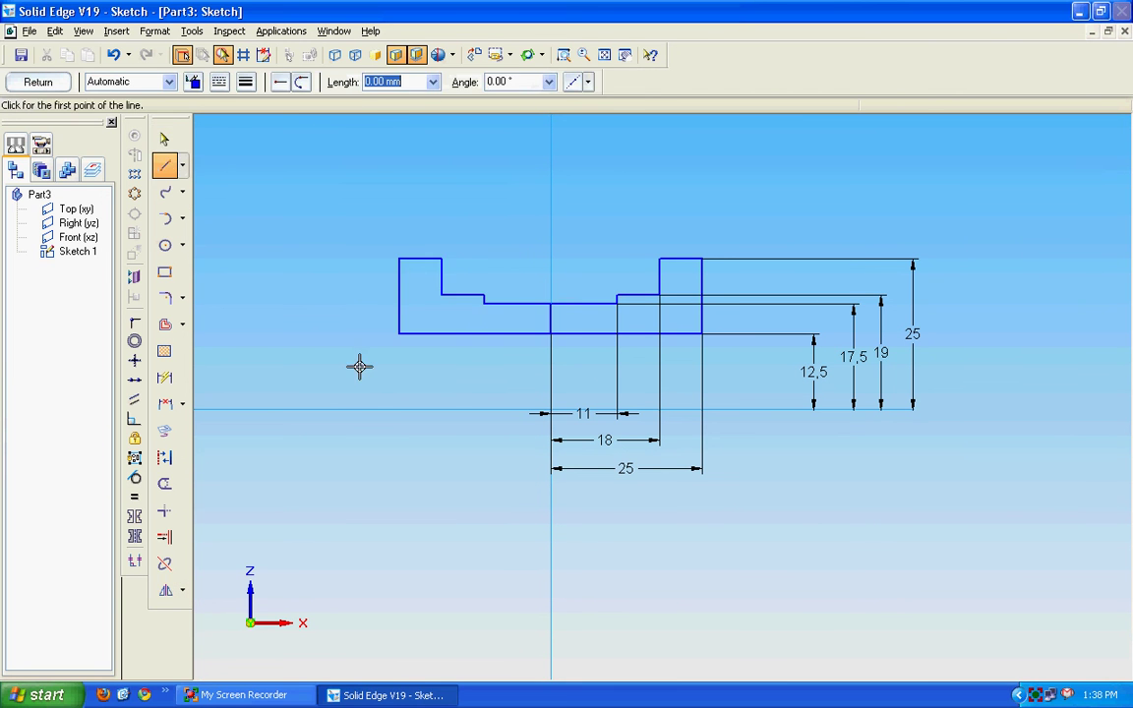
{"action": "left_click", "coordinate": [367, 410]}
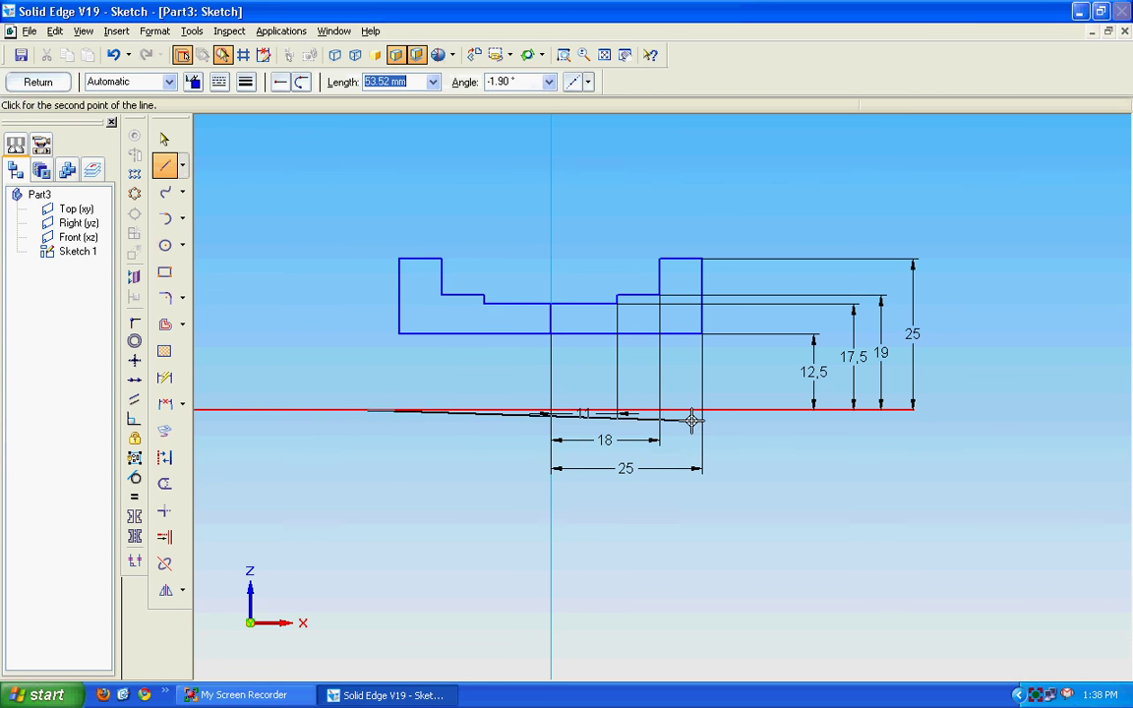
{"action": "left_click", "coordinate": [788, 410]}
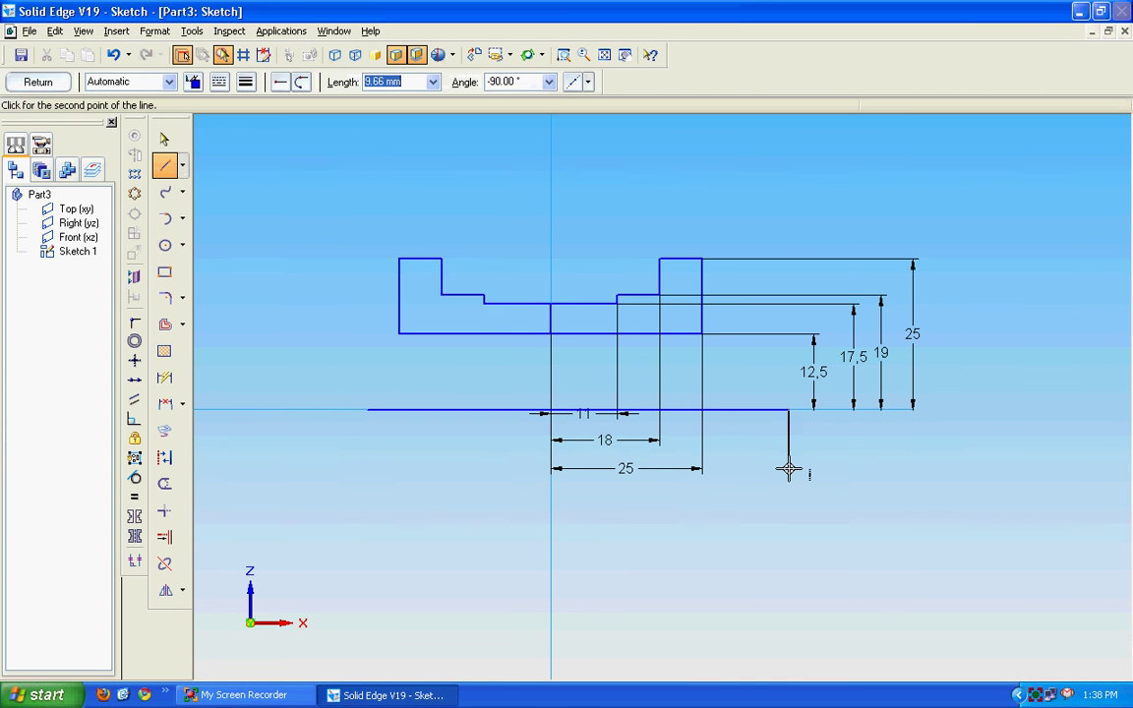
{"action": "right_click", "coordinate": [790, 468]}
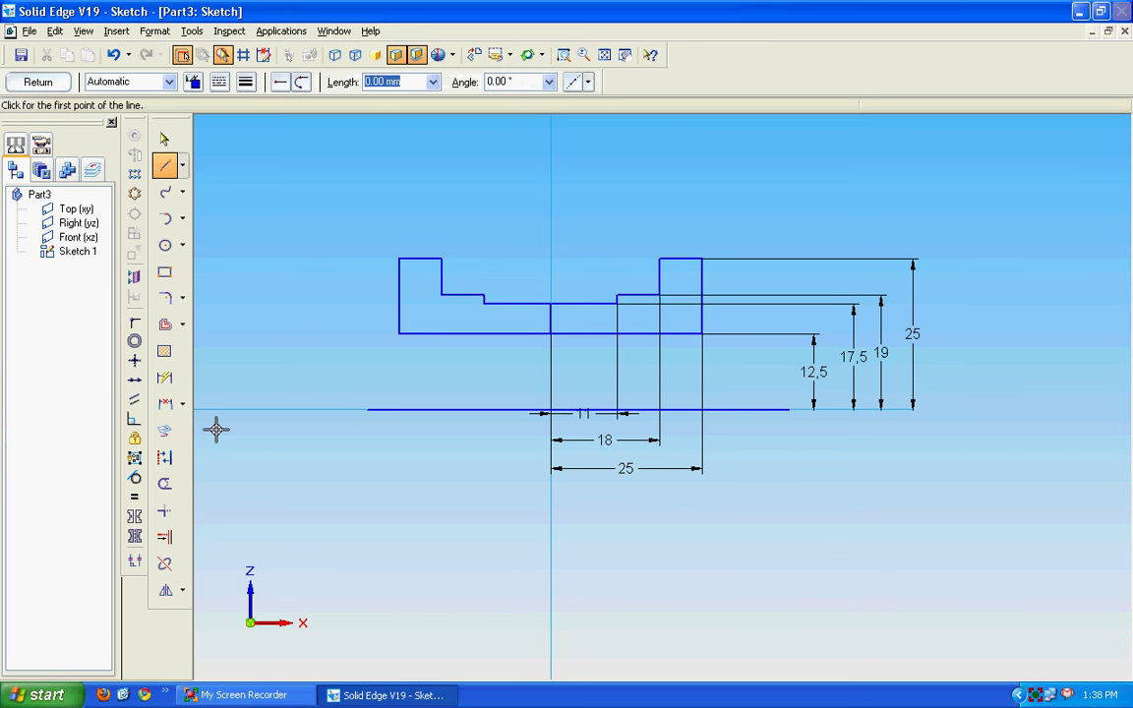
{"action": "left_click", "coordinate": [44, 83]}
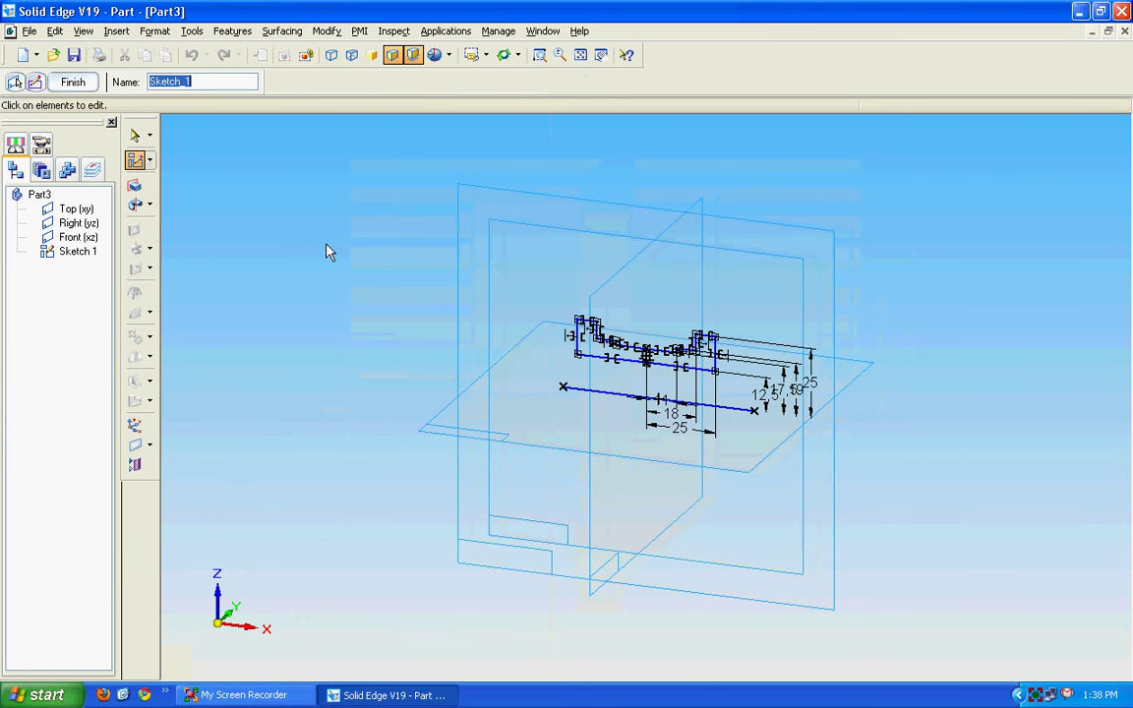
{"action": "left_click", "coordinate": [149, 204]}
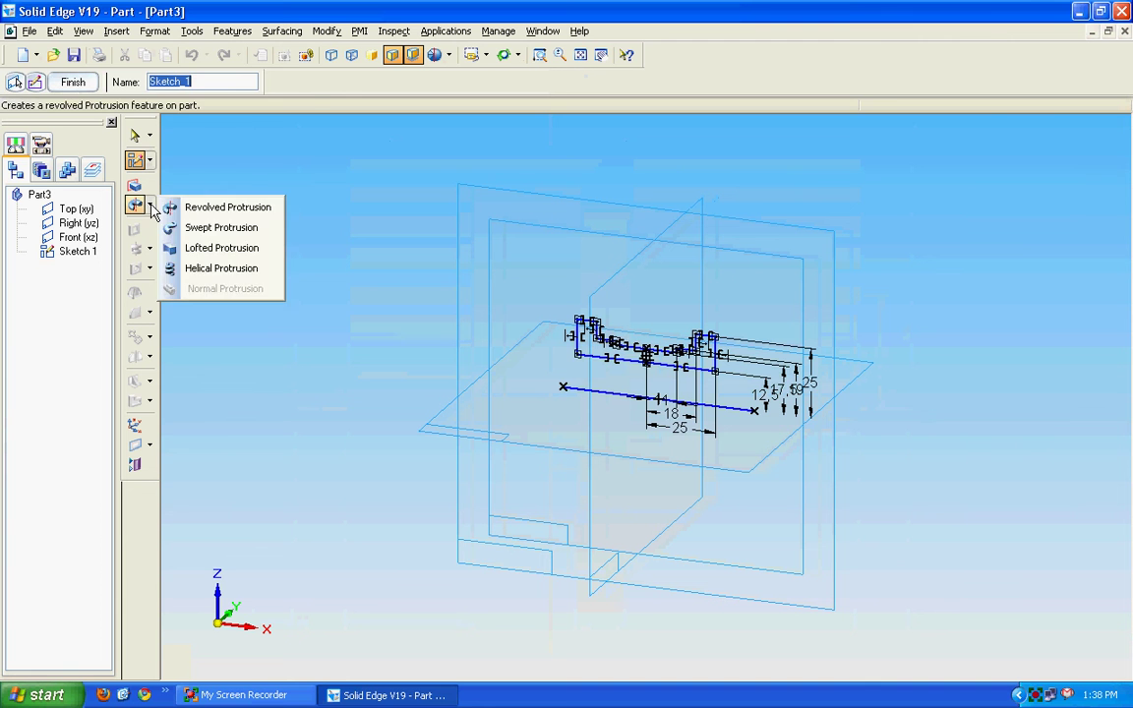
{"action": "left_click", "coordinate": [224, 207]}
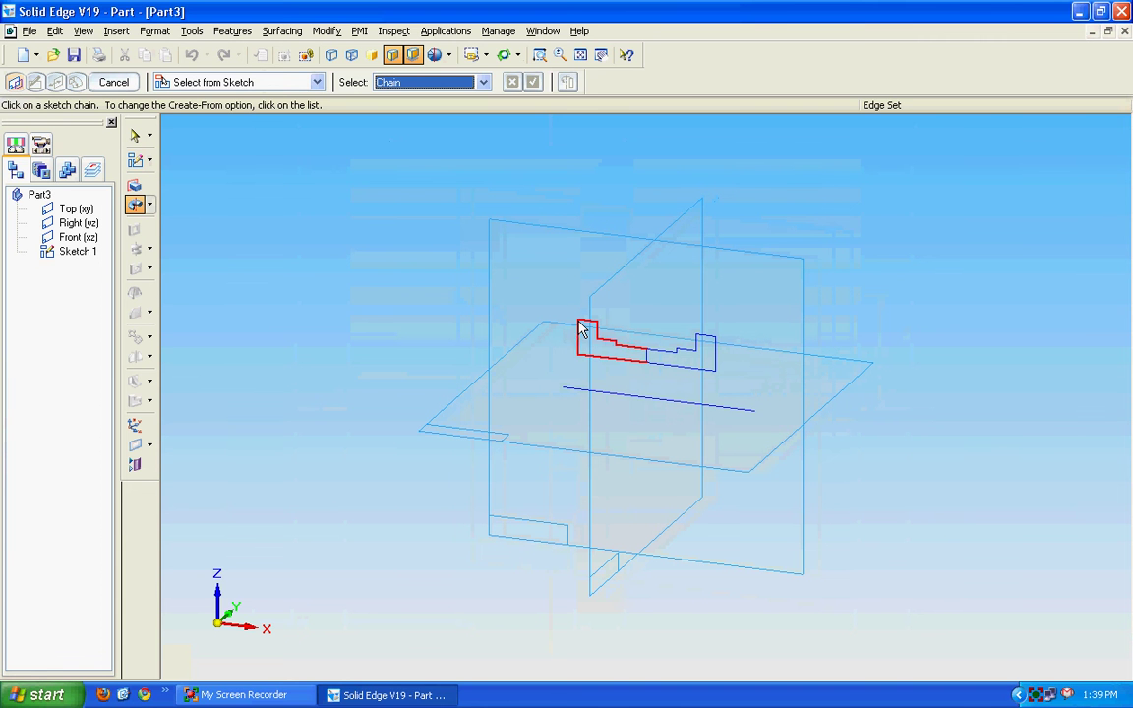
{"action": "left_click", "coordinate": [120, 82]}
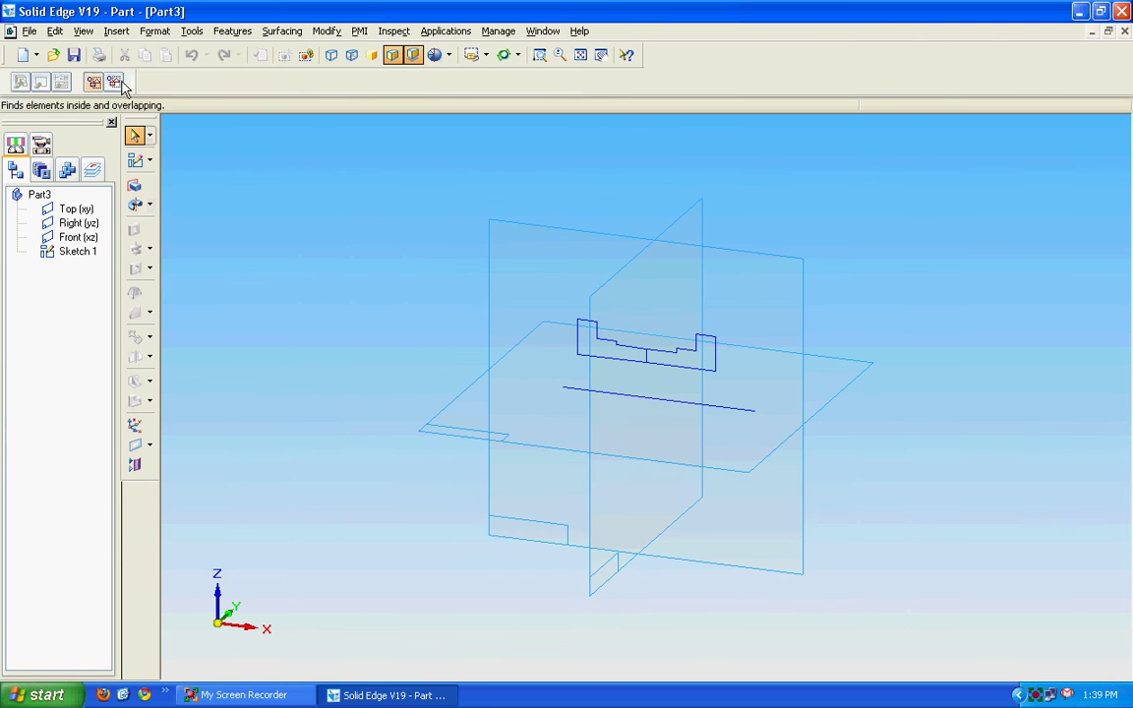
Reopen the sketch profile for editing and delete the overlapping vertical segments that divide the profile at the vertical axis.
{"action": "right_click", "coordinate": [79, 254]}
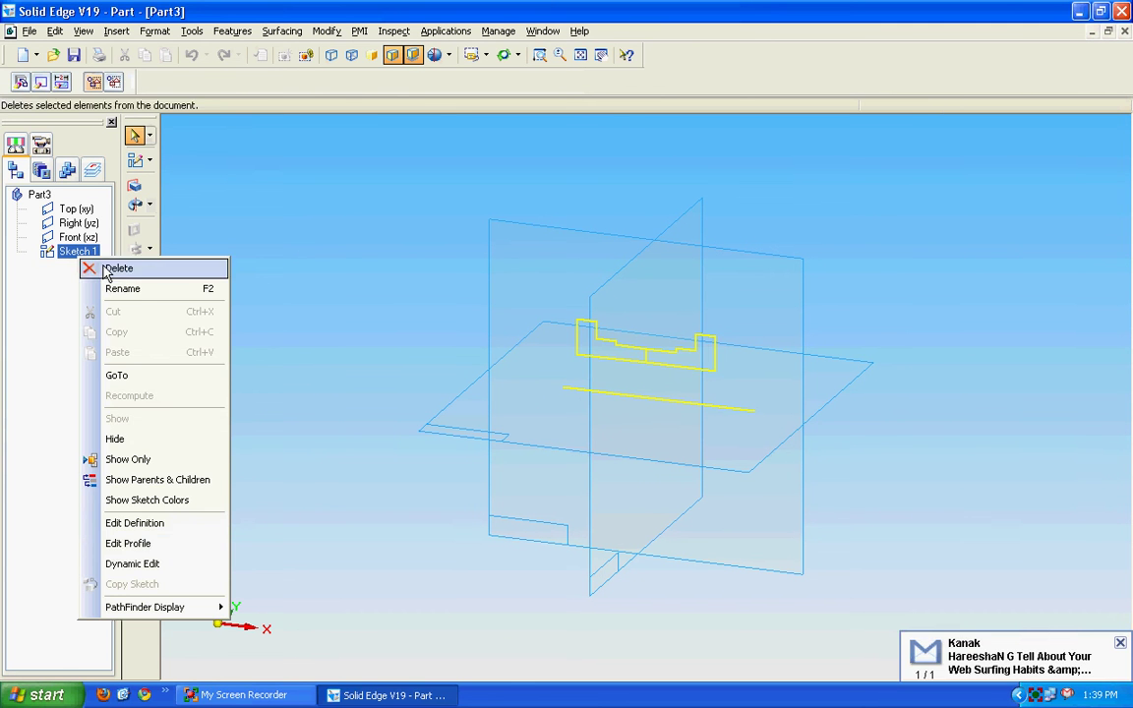
{"action": "left_click", "coordinate": [153, 542]}
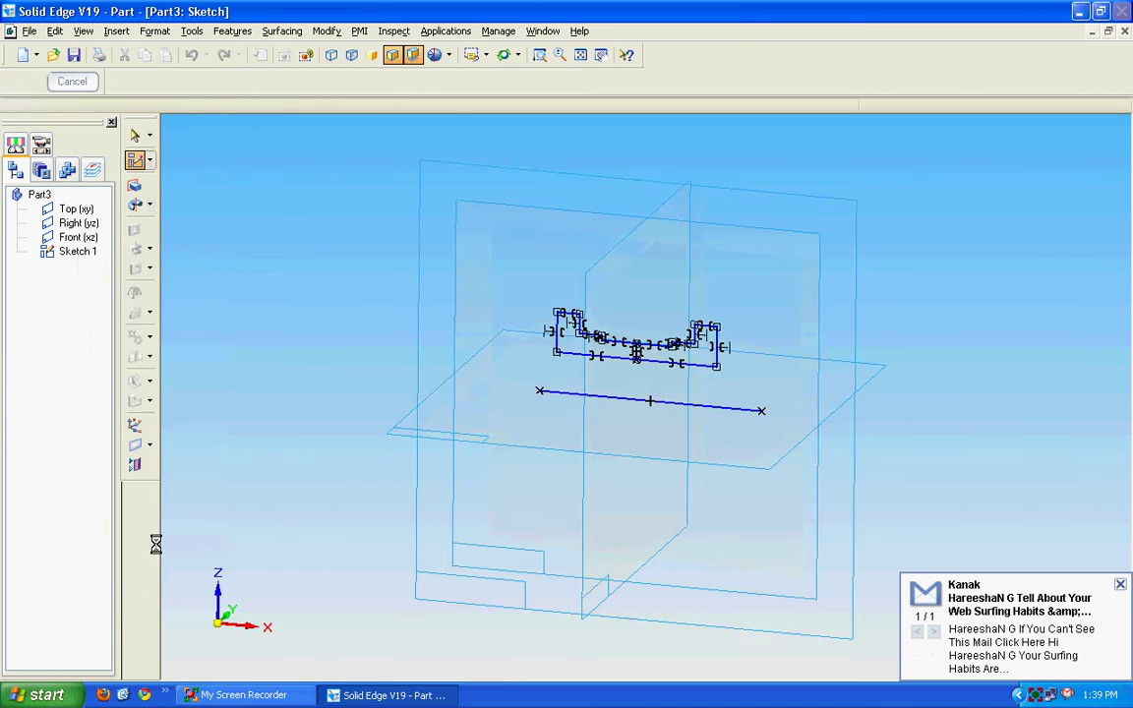
{"action": "left_click", "coordinate": [518, 324]}
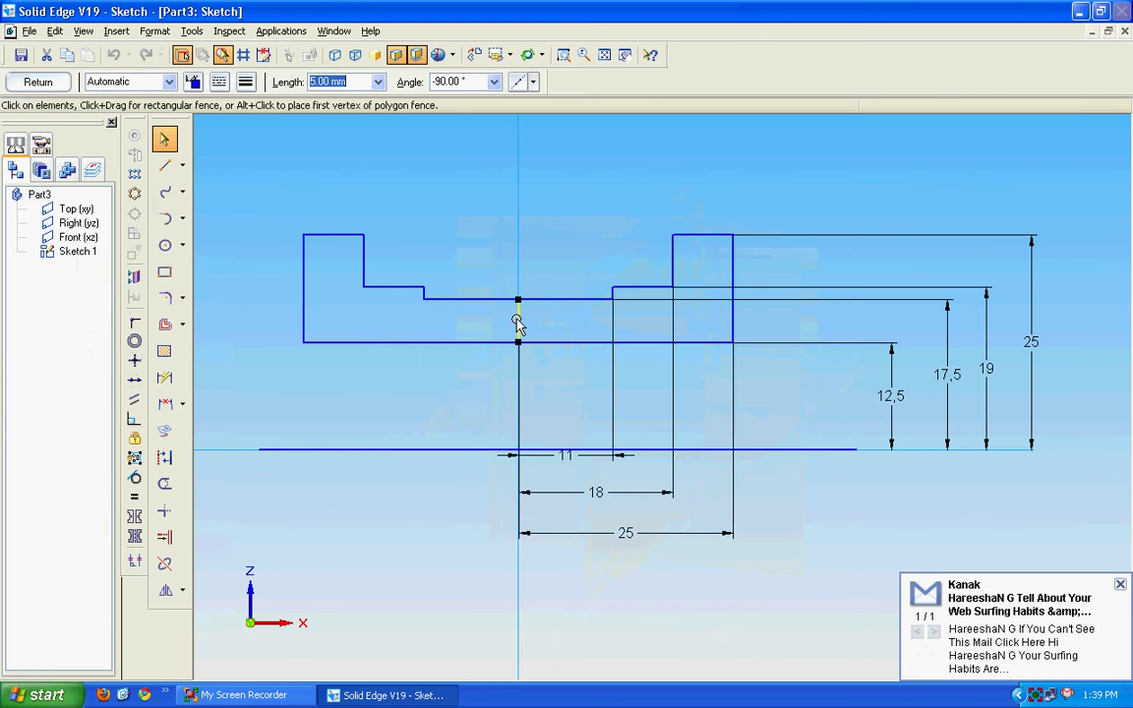
{"action": "key", "text": "Delete"}
{"action": "left_click", "coordinate": [518, 323]}
{"action": "key", "text": "Delete"}
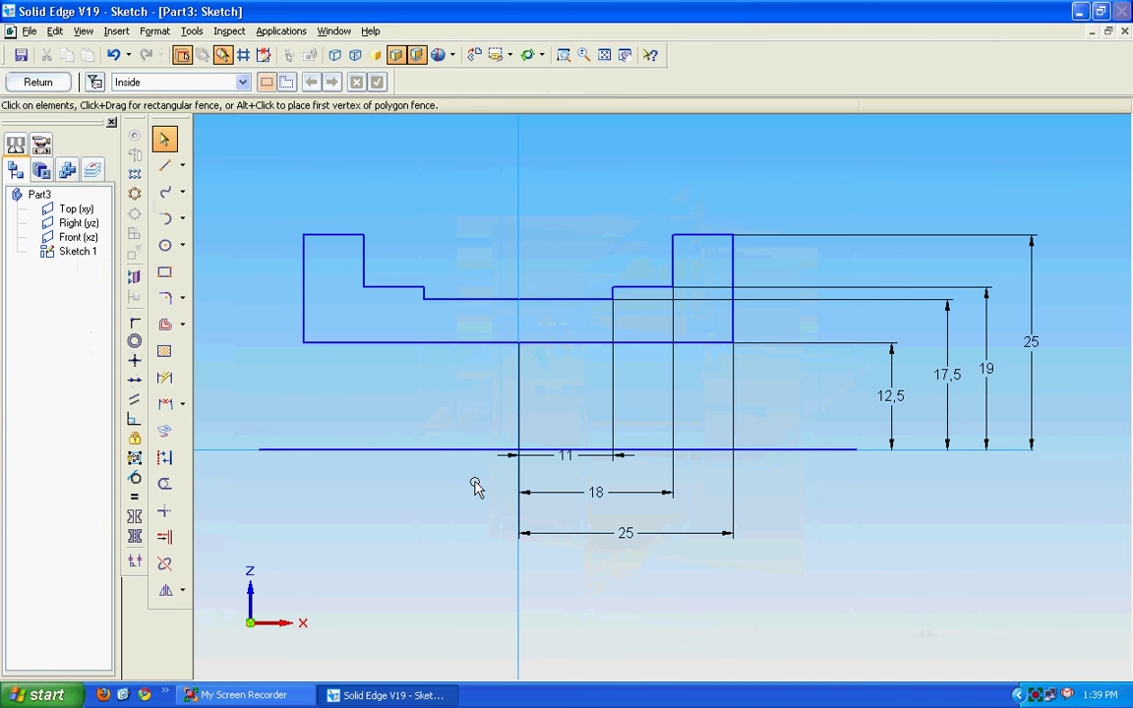
Check the profile closely where it crosses the vertical axis, and exit the sketch.
{"action": "left_click", "coordinate": [563, 55]}
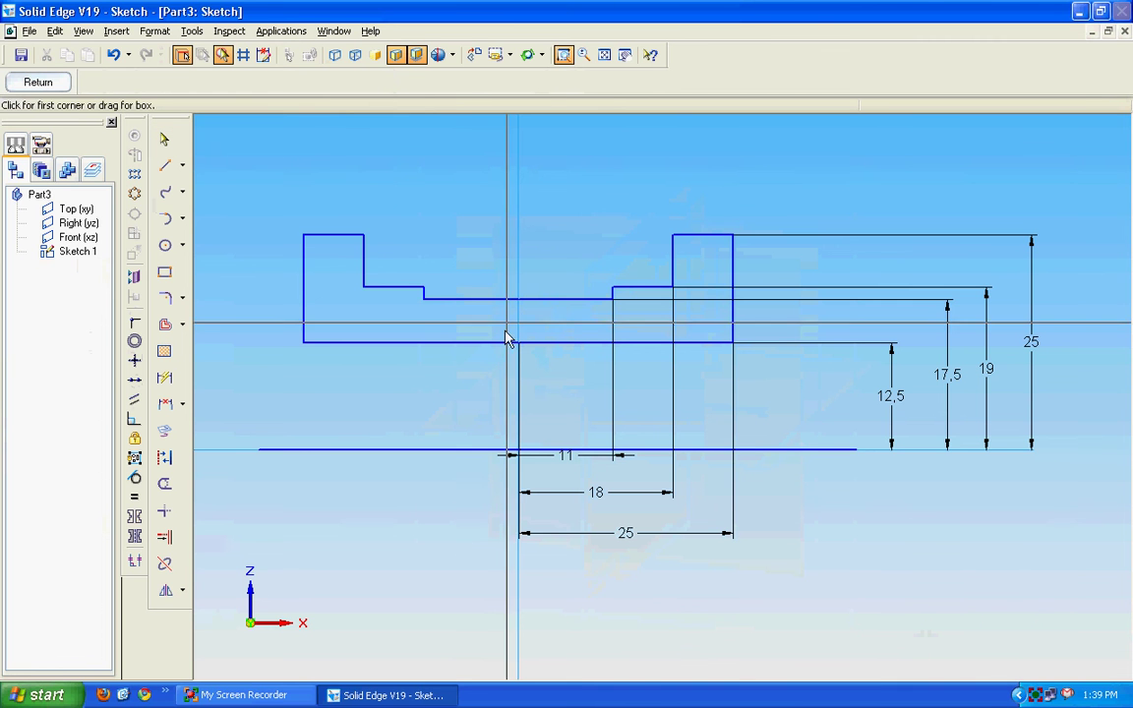
{"action": "left_click_drag", "start_coordinate": [503, 295], "coordinate": [546, 369]}
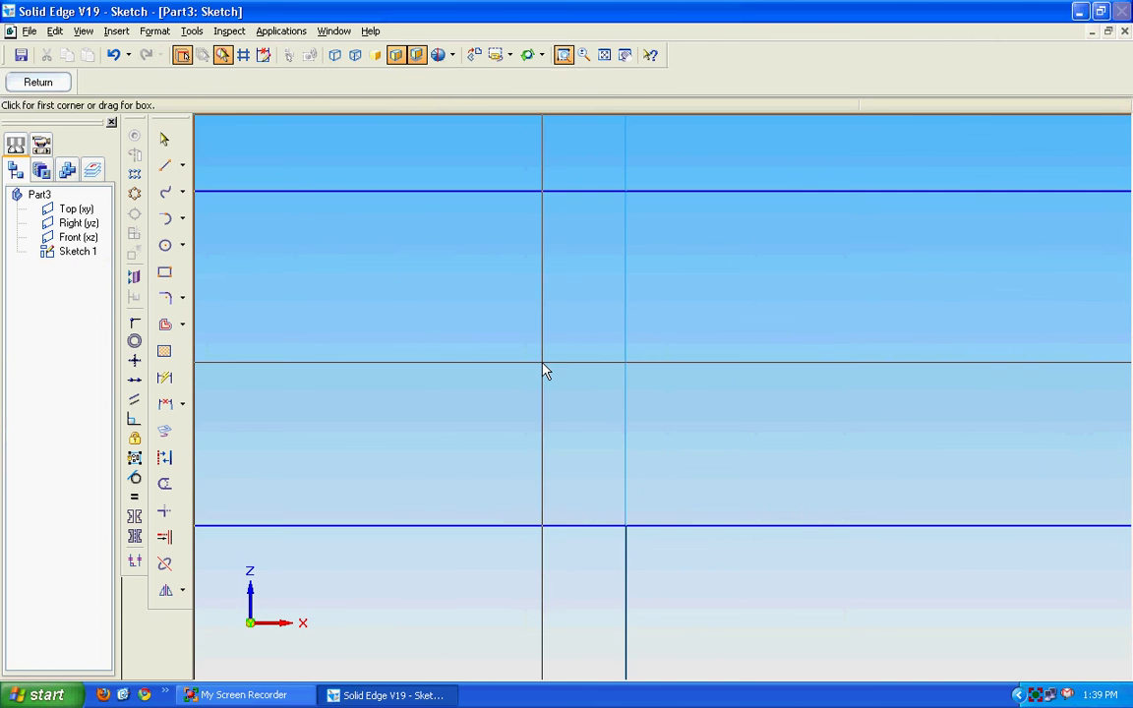
{"action": "key", "text": "Escape"}
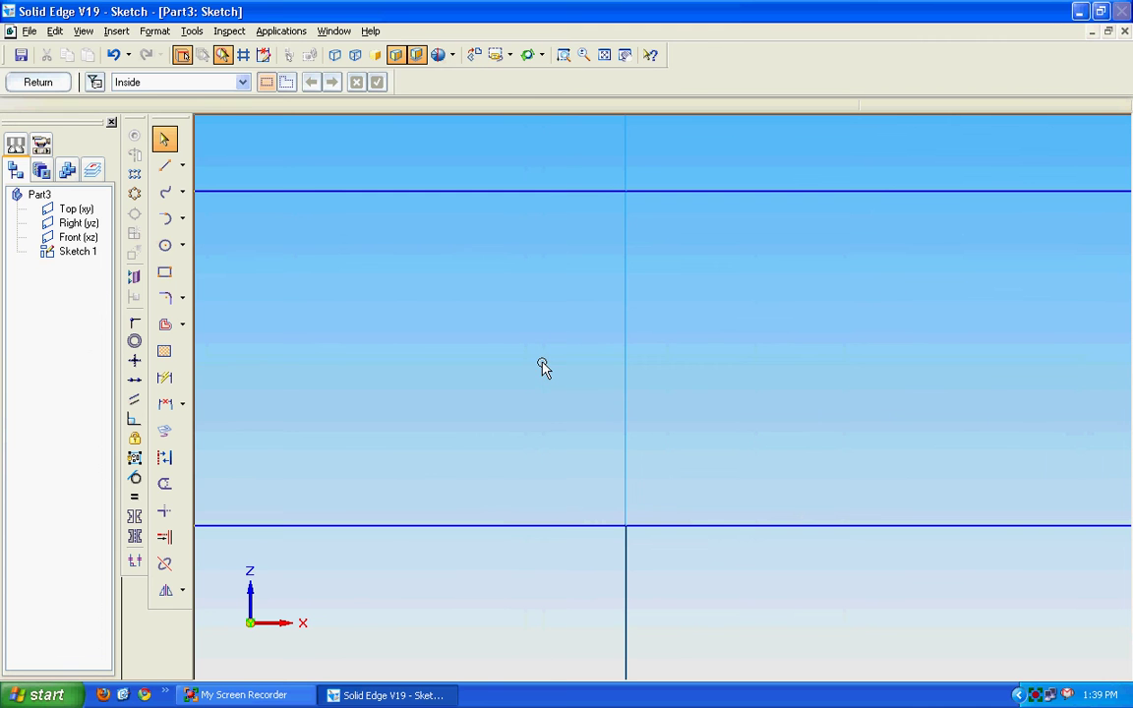
{"action": "left_click", "coordinate": [59, 90]}
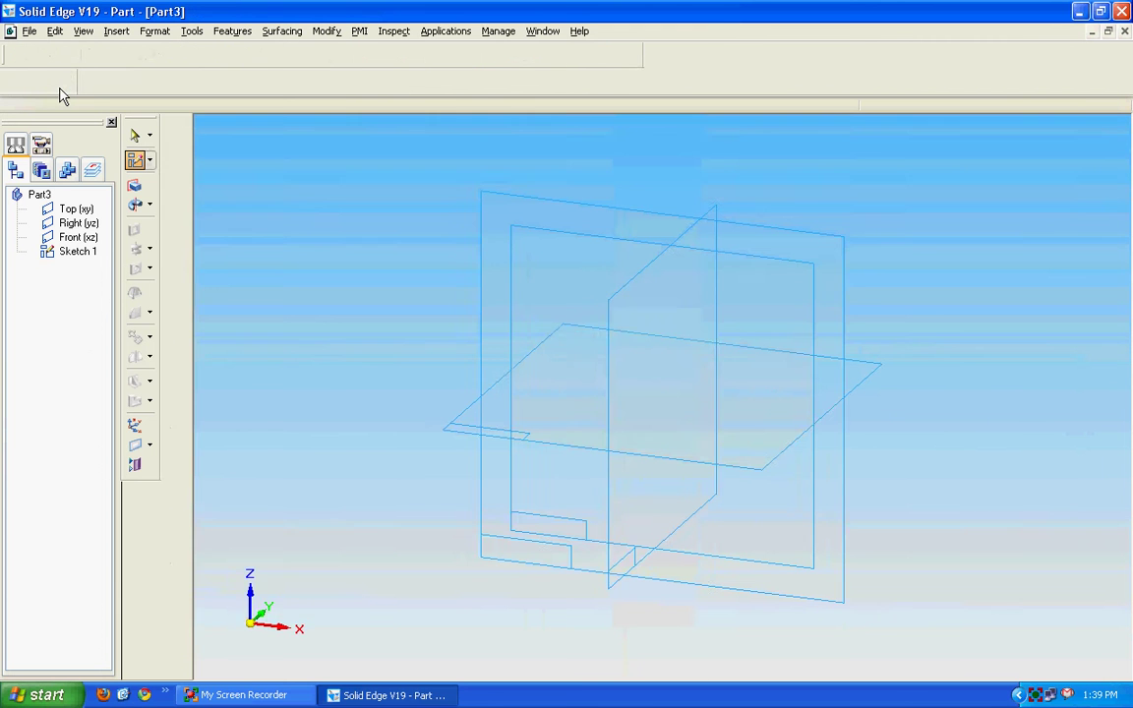
Revolve the closed stepped profile 180° about the horizontal sketch line to create a half bushing.
{"action": "left_click", "coordinate": [136, 204]}
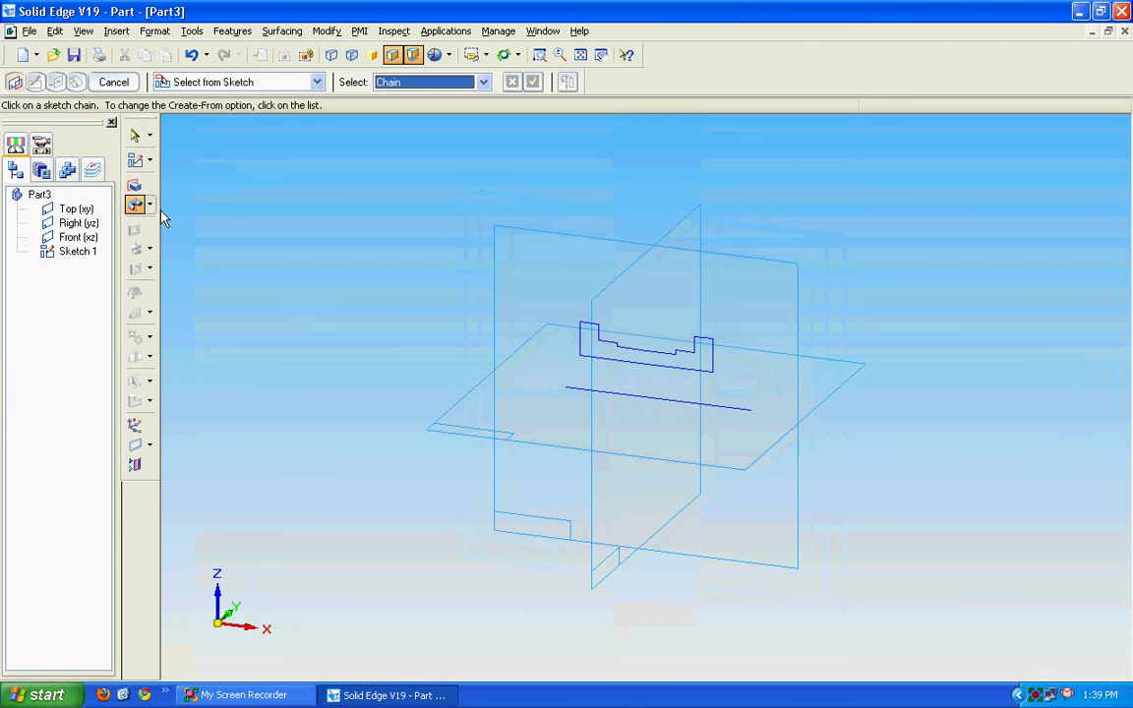
{"action": "left_click", "coordinate": [666, 362]}
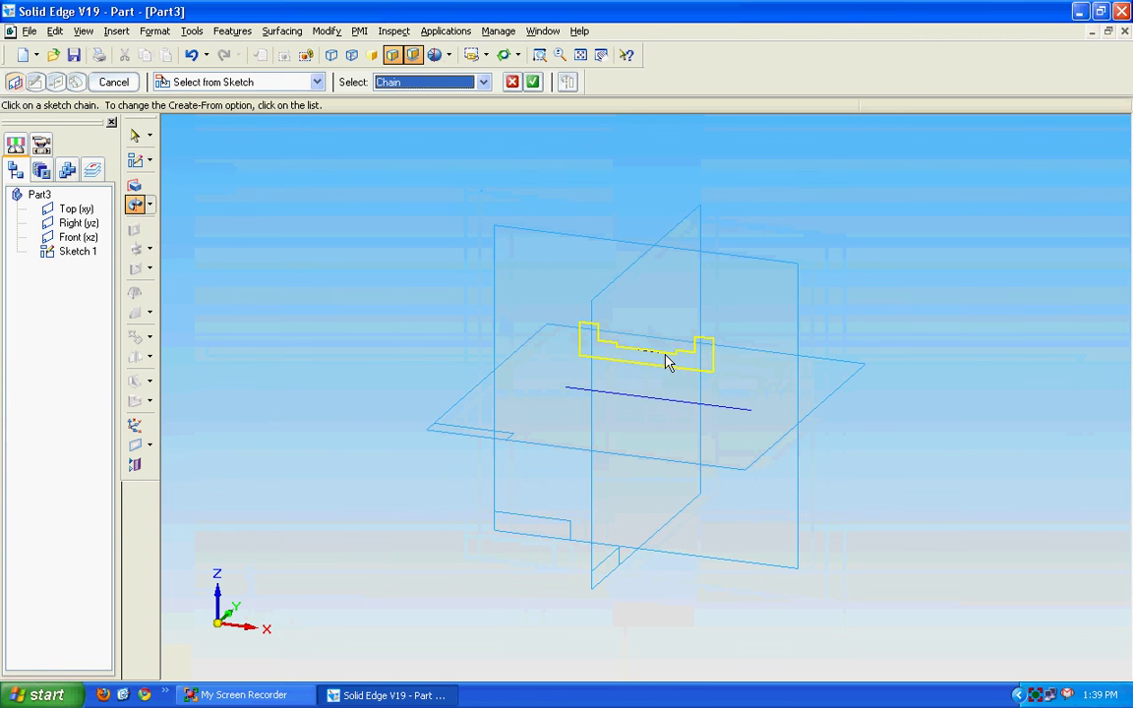
{"action": "right_click", "coordinate": [666, 362]}
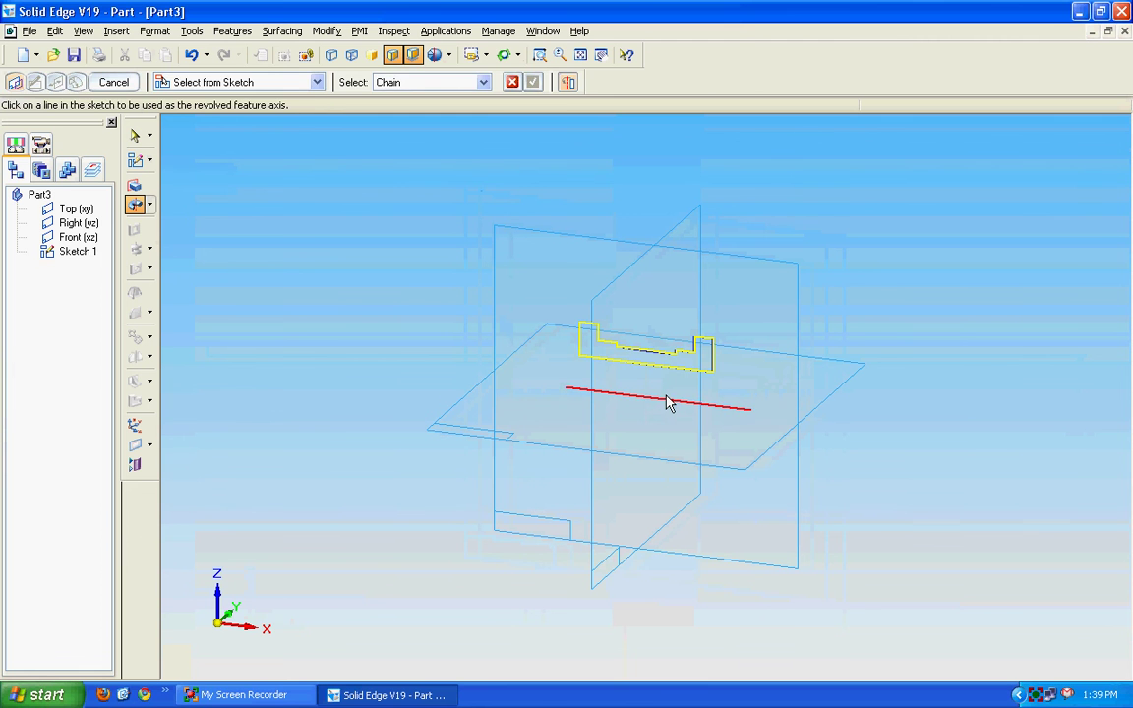
{"action": "left_click", "coordinate": [668, 401]}
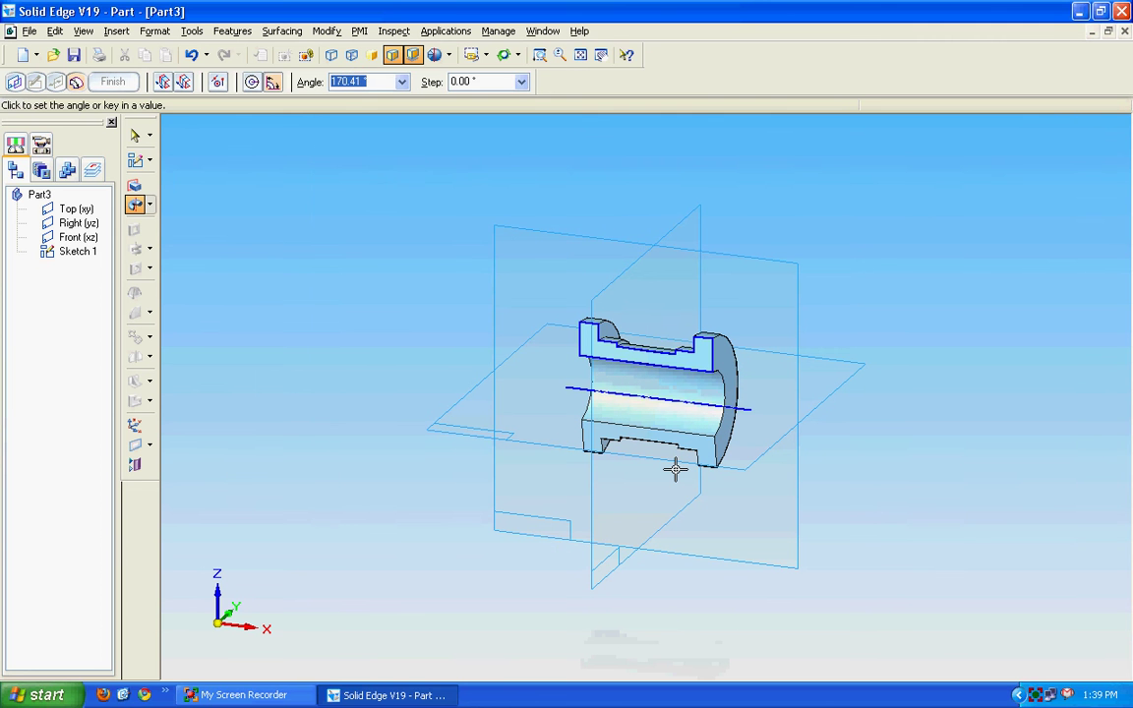
{"action": "type", "text": "180"}
{"action": "key", "text": "Return"}
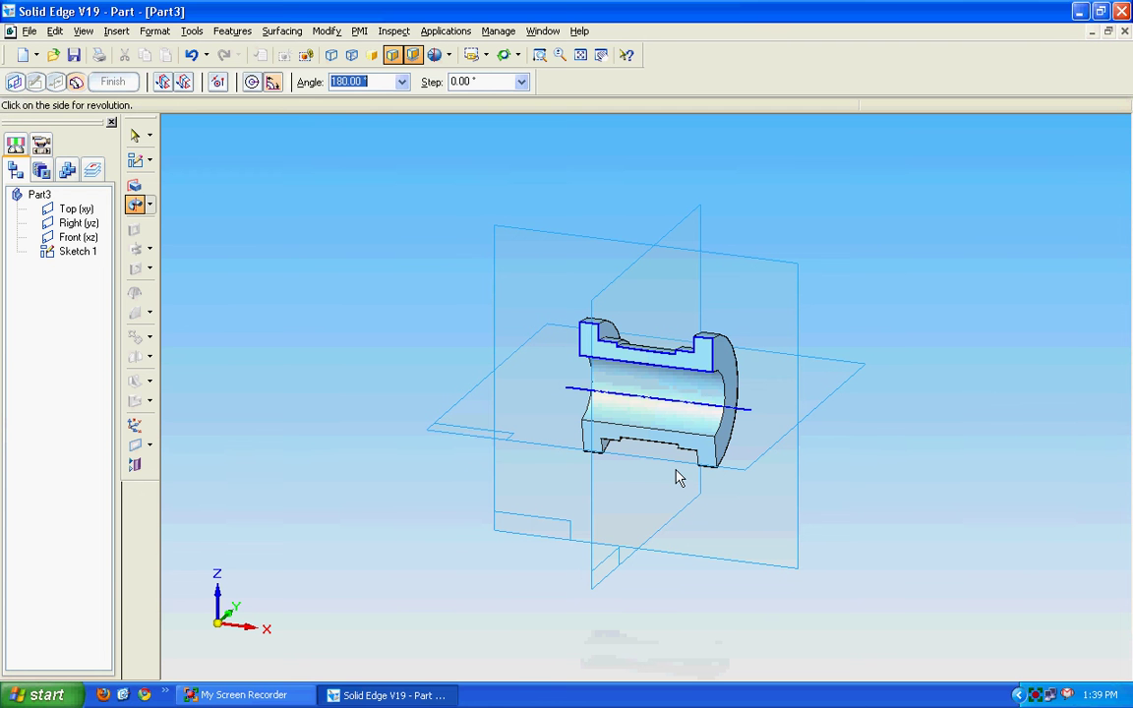
{"action": "left_click", "coordinate": [733, 517]}
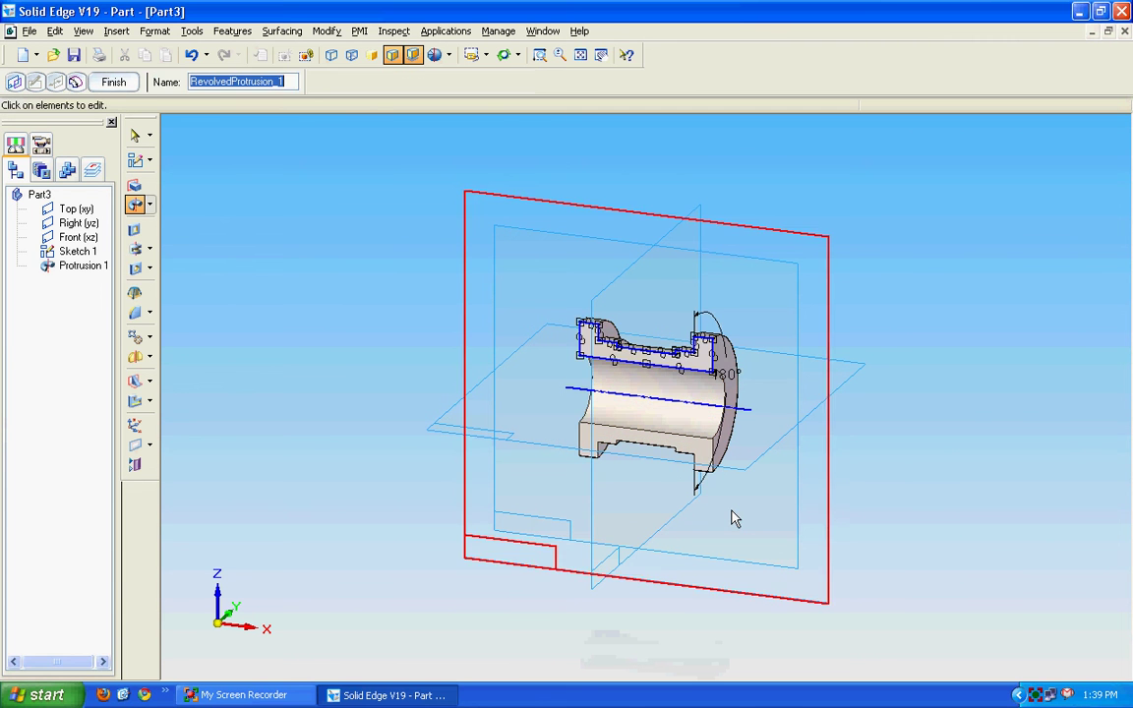
{"action": "left_click", "coordinate": [119, 82]}
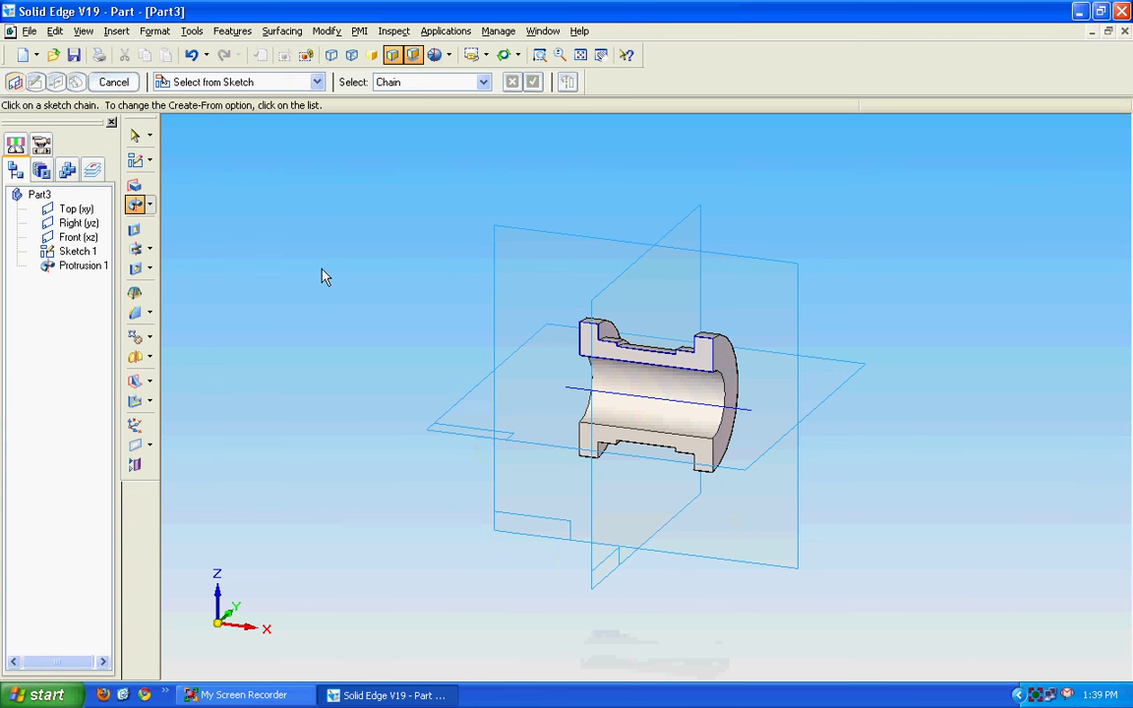
Start a new sketch on the Front (xz) plane, coincident with the half bushing's flat cut faces.
{"action": "left_click", "coordinate": [502, 54]}
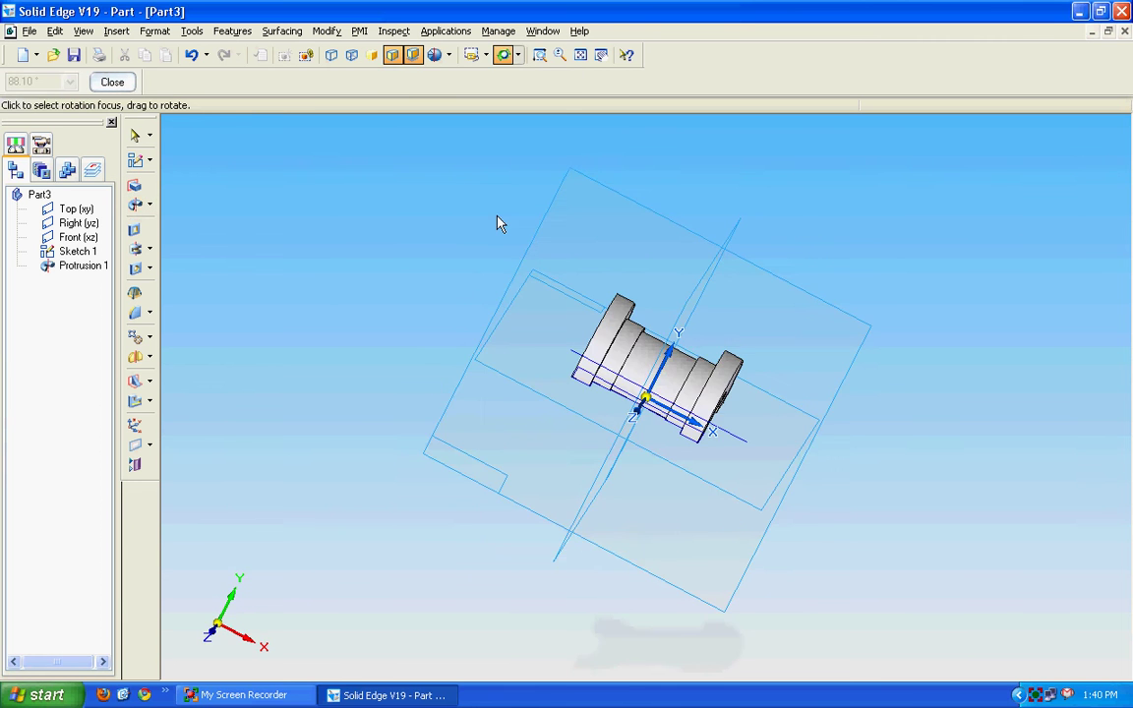
{"action": "mouse_move", "coordinate": [501, 266]}
{"action": "left_mouse_down"}
{"action": "mouse_move", "coordinate": [574, 273]}
{"action": "mouse_move", "coordinate": [562, 255]}
{"action": "mouse_move", "coordinate": [513, 437]}
{"action": "mouse_move", "coordinate": [553, 493]}
{"action": "mouse_move", "coordinate": [701, 465]}
{"action": "mouse_move", "coordinate": [556, 480]}
{"action": "mouse_move", "coordinate": [404, 422]}
{"action": "mouse_move", "coordinate": [445, 470]}
{"action": "mouse_move", "coordinate": [518, 372]}
{"action": "left_mouse_up"}
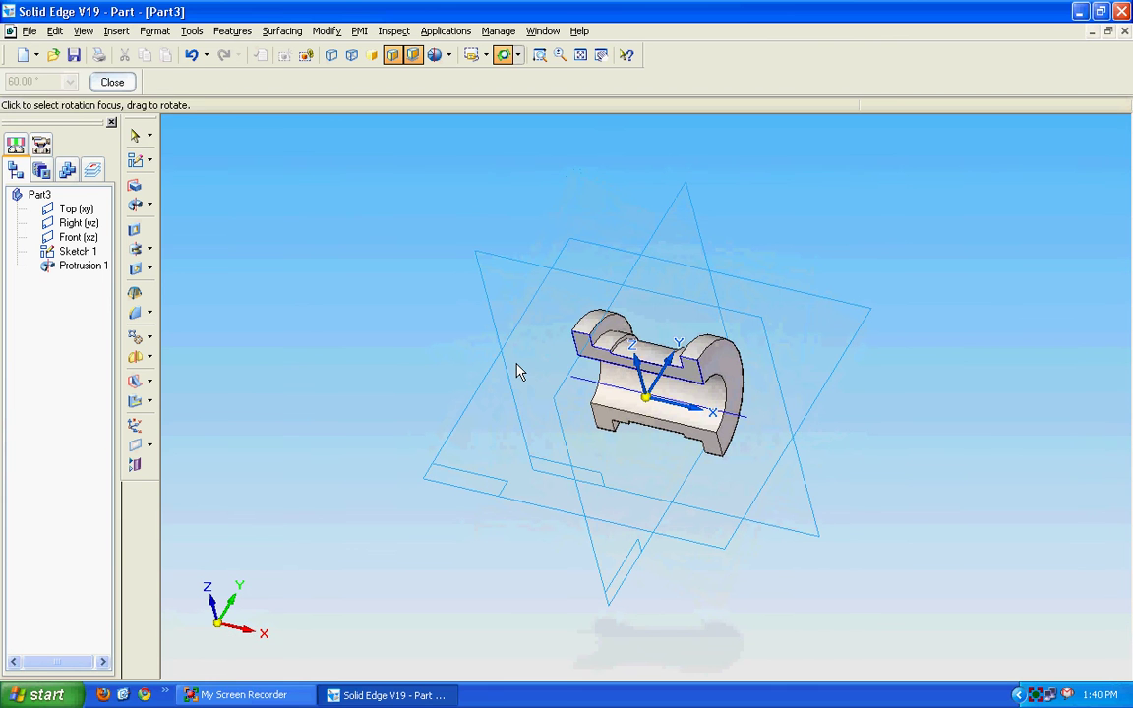
{"action": "left_click", "coordinate": [135, 160]}
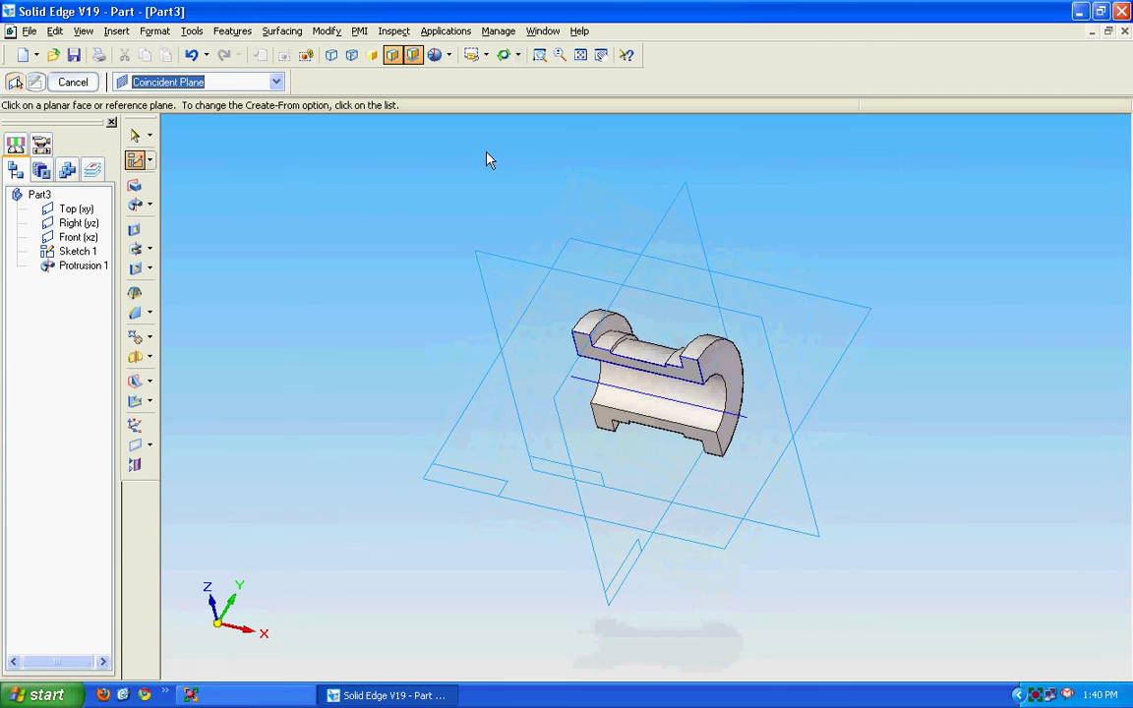
{"action": "left_click", "coordinate": [503, 54]}
{"action": "mouse_move", "coordinate": [463, 236]}
{"action": "left_mouse_down"}
{"action": "mouse_move", "coordinate": [442, 283]}
{"action": "mouse_move", "coordinate": [410, 286]}
{"action": "mouse_move", "coordinate": [321, 215]}
{"action": "left_mouse_up"}
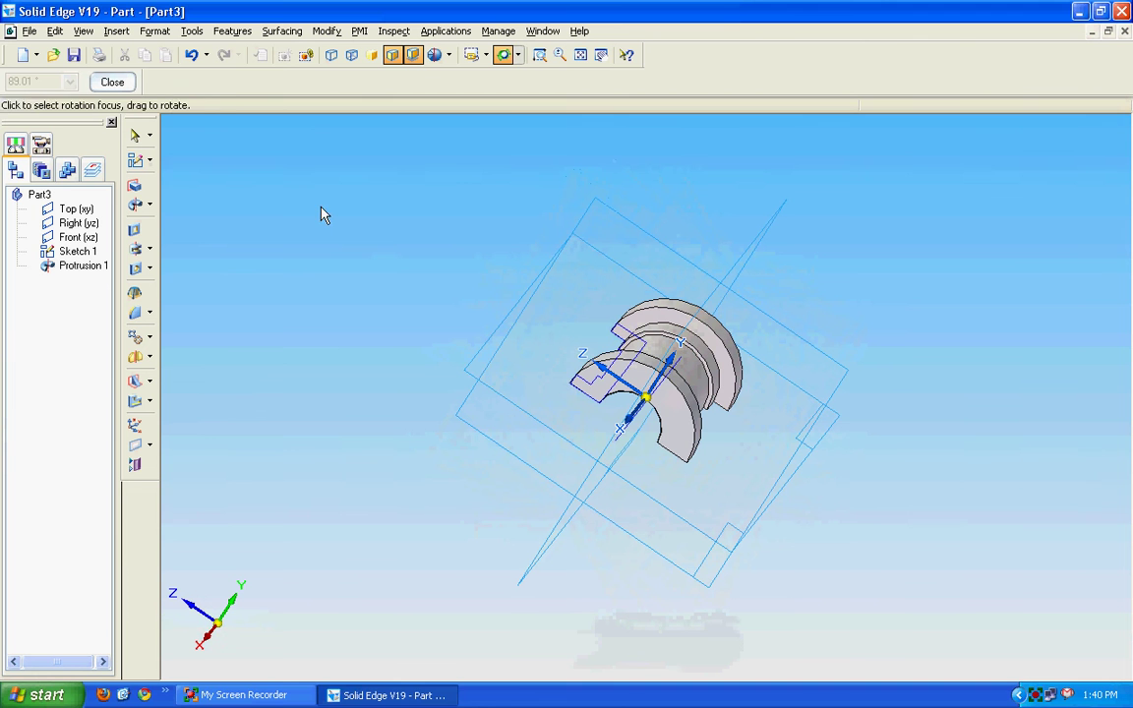
{"action": "left_click", "coordinate": [143, 167]}
{"action": "left_click", "coordinate": [143, 168]}
{"action": "left_click", "coordinate": [135, 159]}
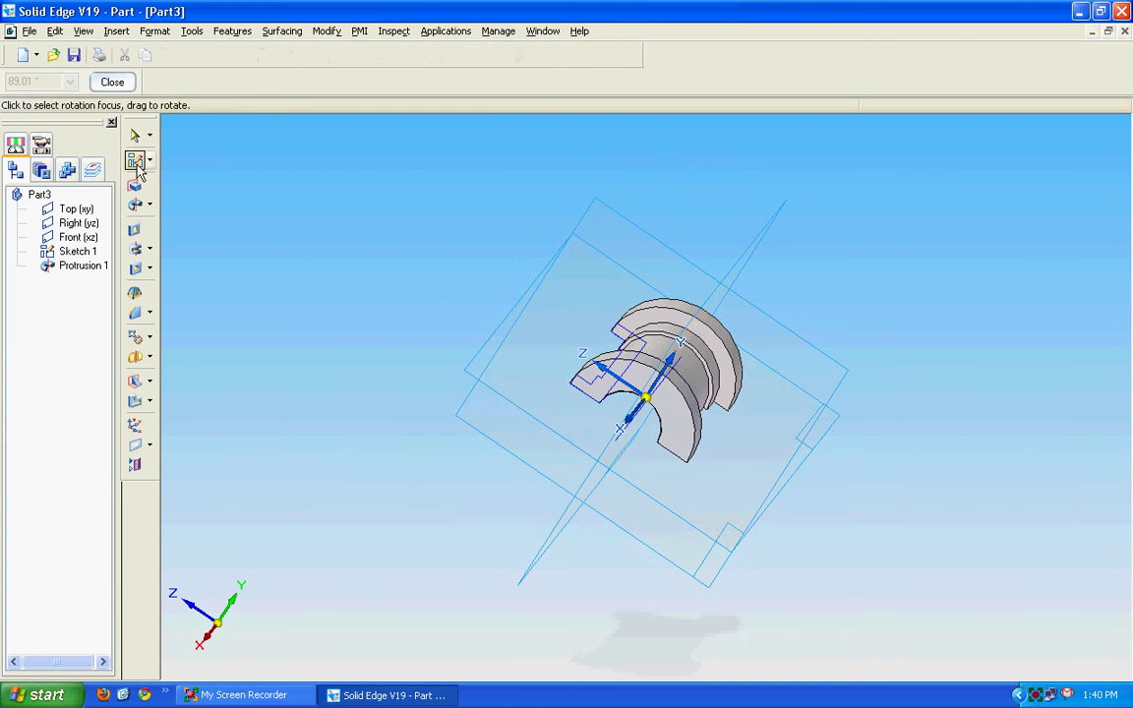
{"action": "left_click", "coordinate": [539, 421]}
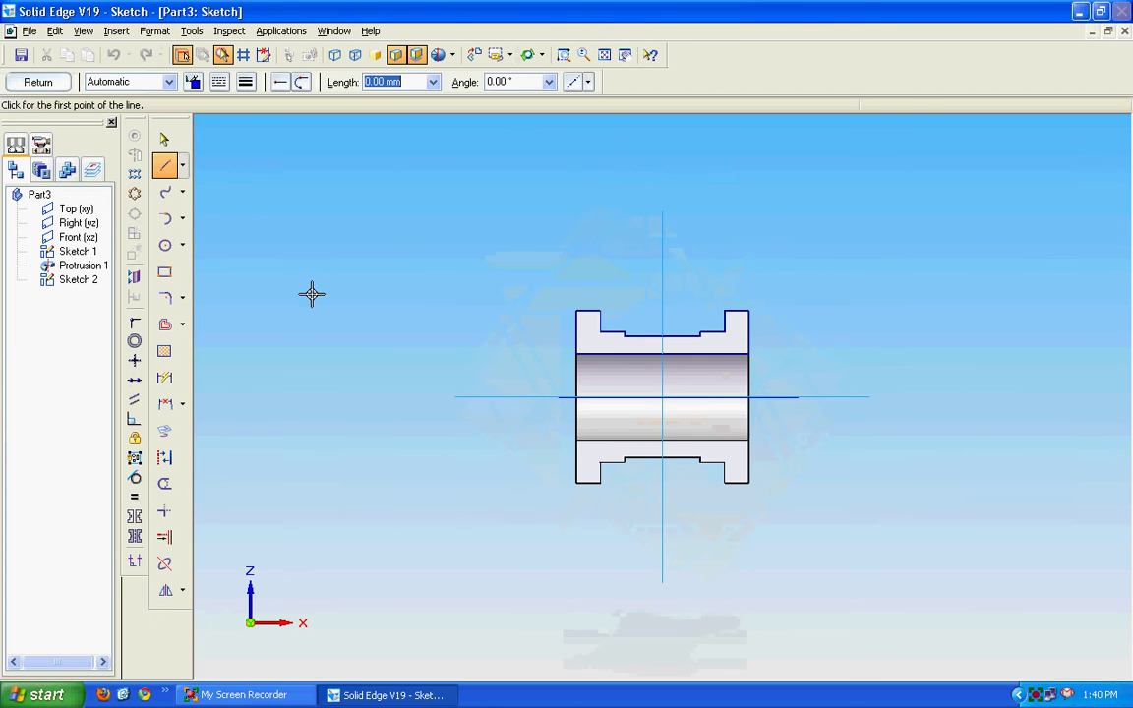
Draw a 6 mm diameter circle centred on the sketch origin, dimension its diameter, and exit the sketch.
{"action": "left_click", "coordinate": [165, 247]}
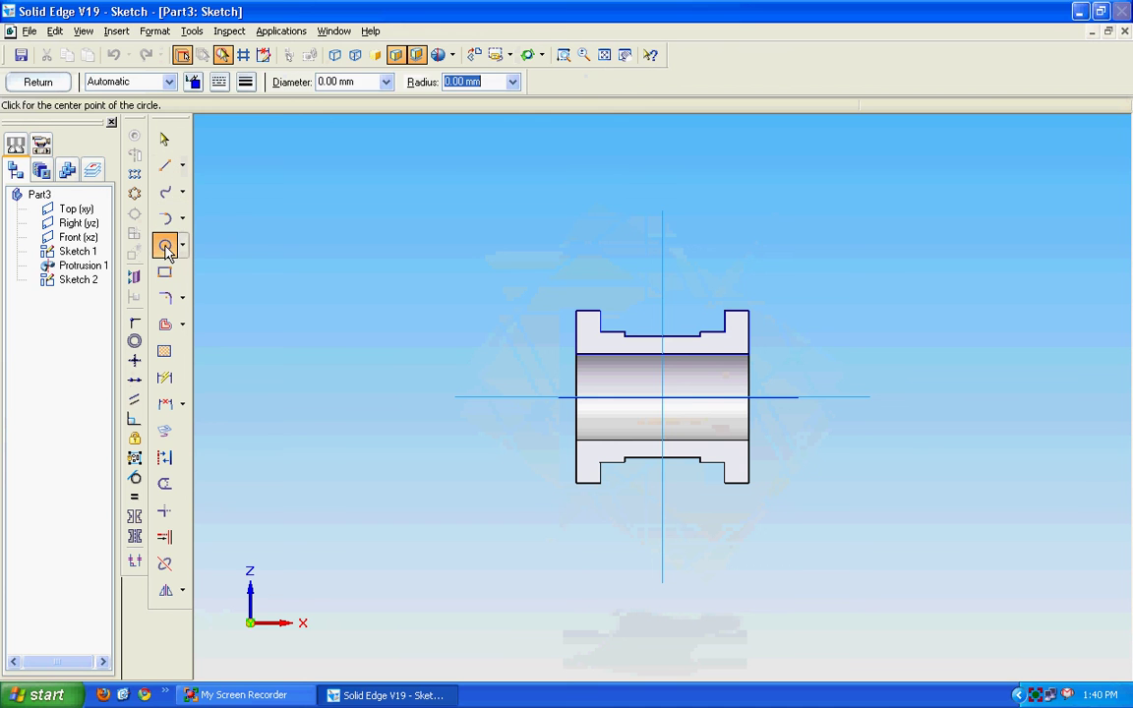
{"action": "left_click", "coordinate": [664, 397]}
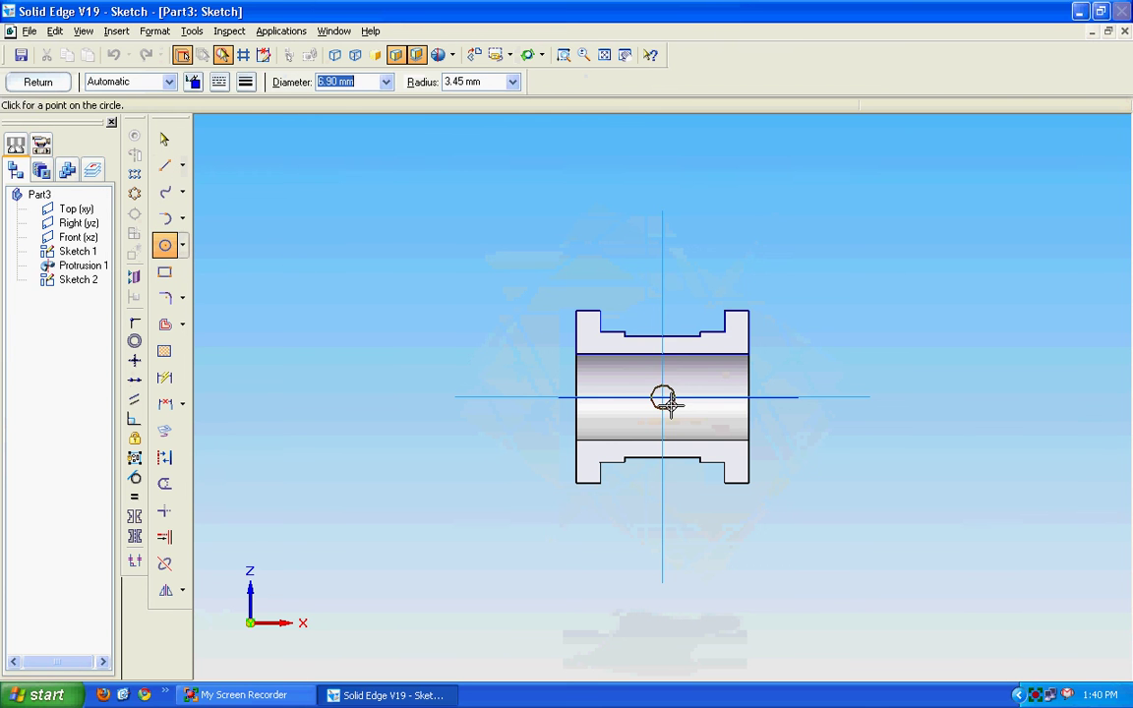
{"action": "type", "text": "6"}
{"action": "key", "text": "Return"}
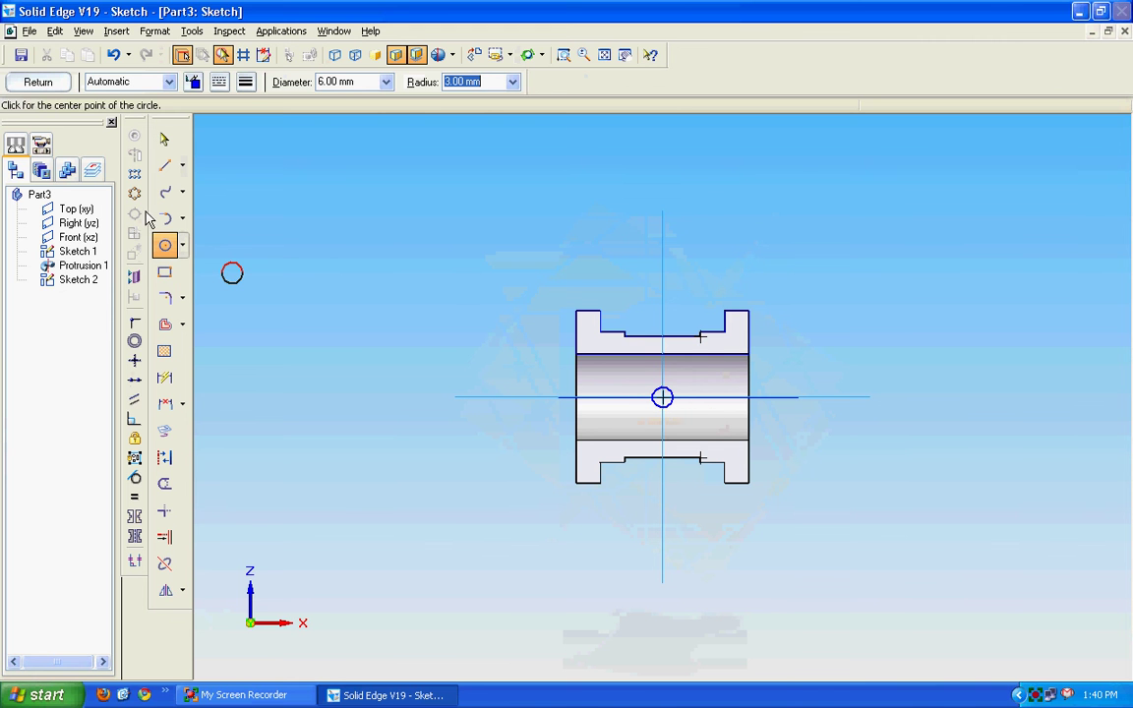
{"action": "left_click", "coordinate": [166, 382]}
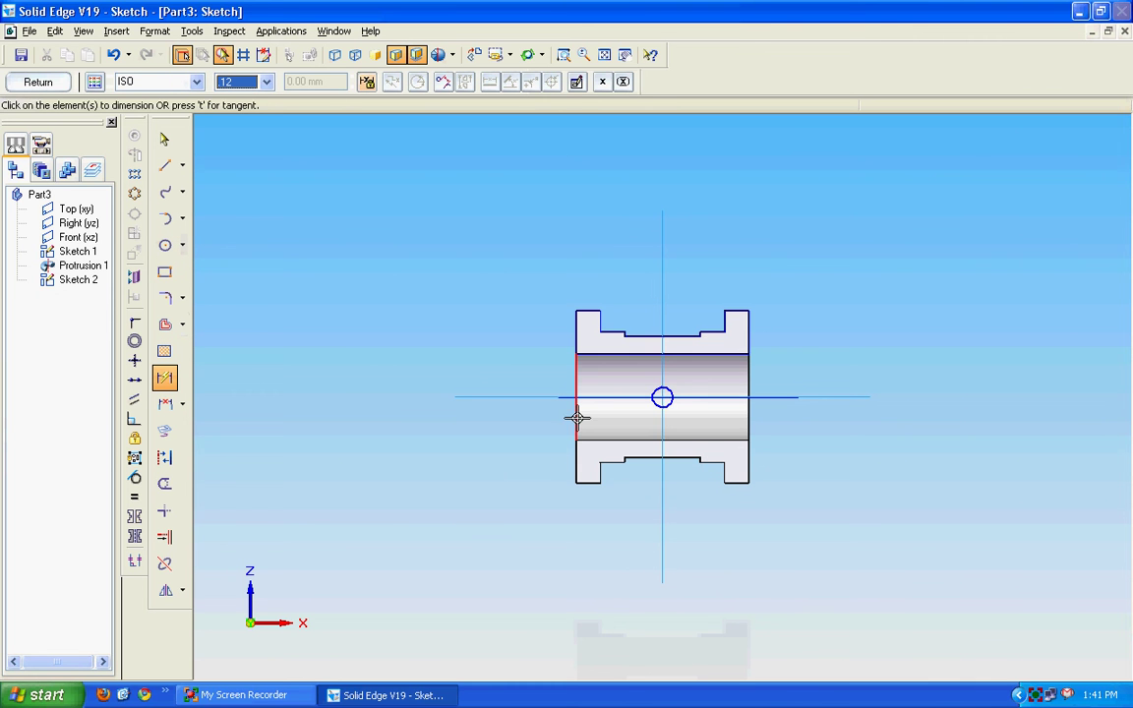
{"action": "left_click", "coordinate": [664, 393]}
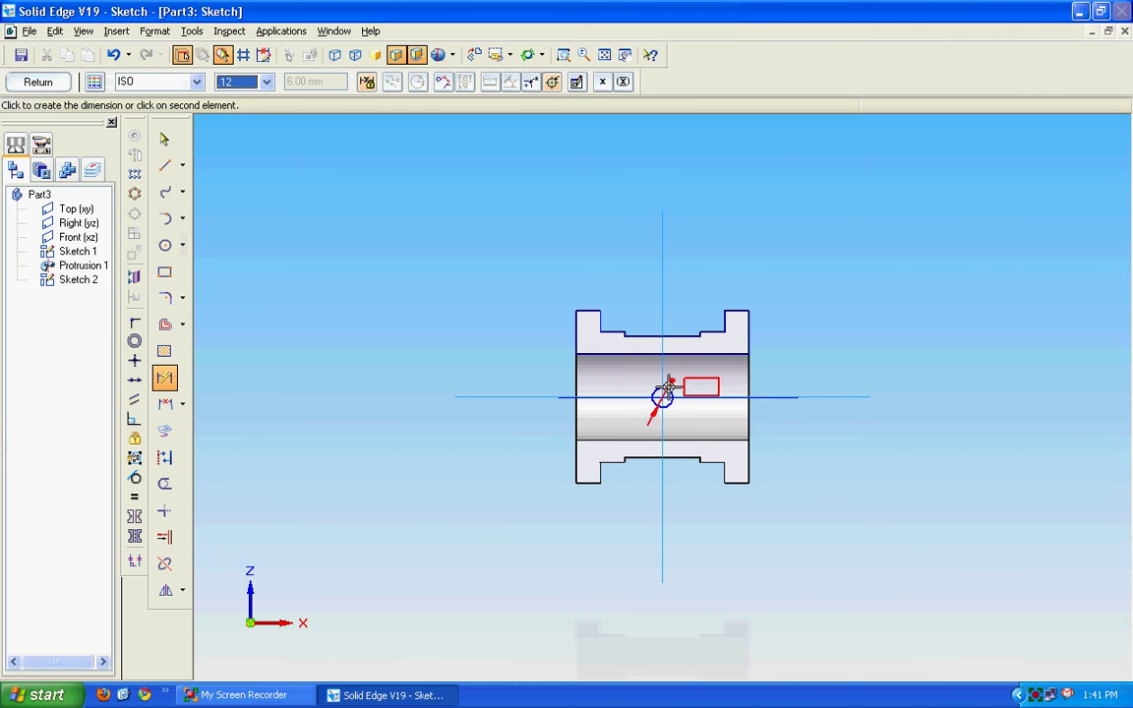
{"action": "left_click", "coordinate": [798, 350]}
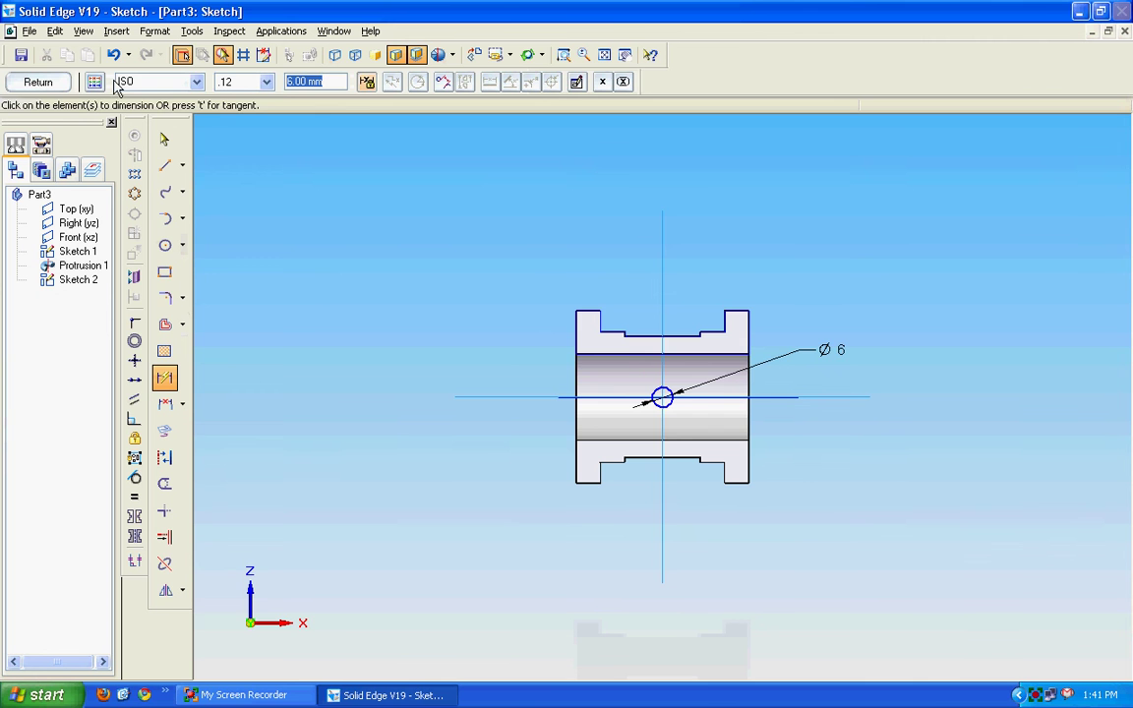
{"action": "left_click", "coordinate": [59, 83]}
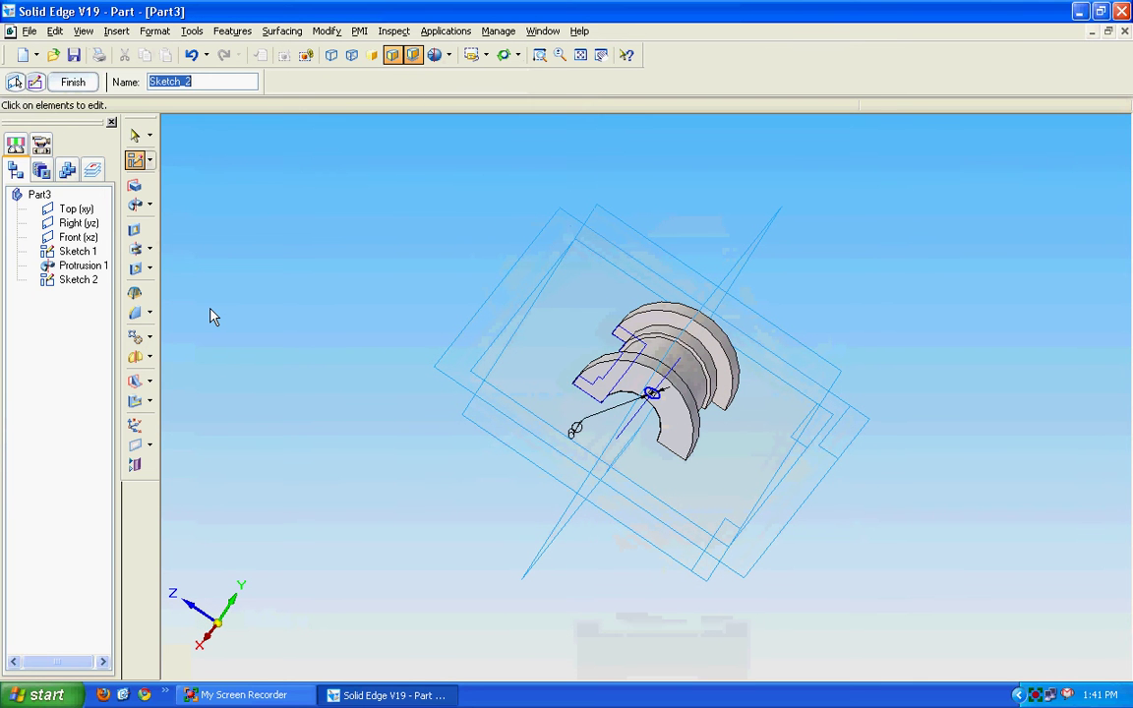
Extrude the 6 mm circle 22.5 mm in the Y direction, up through the wall of the half bushing.
{"action": "left_click", "coordinate": [137, 187]}
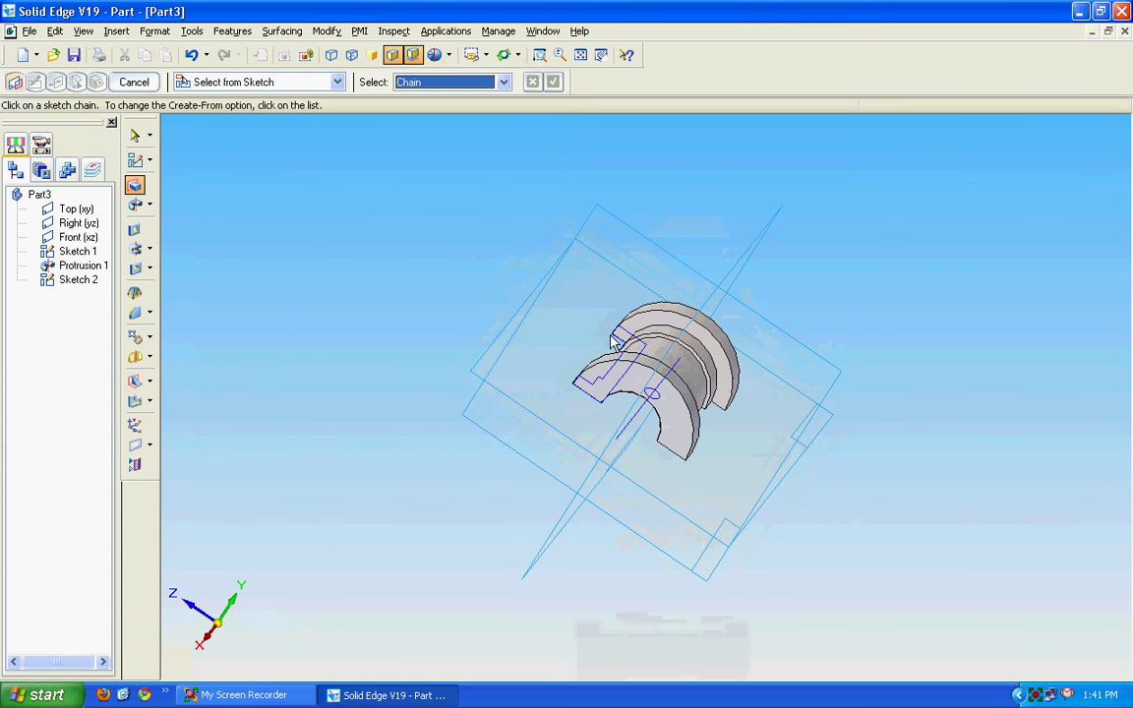
{"action": "left_click", "coordinate": [657, 399]}
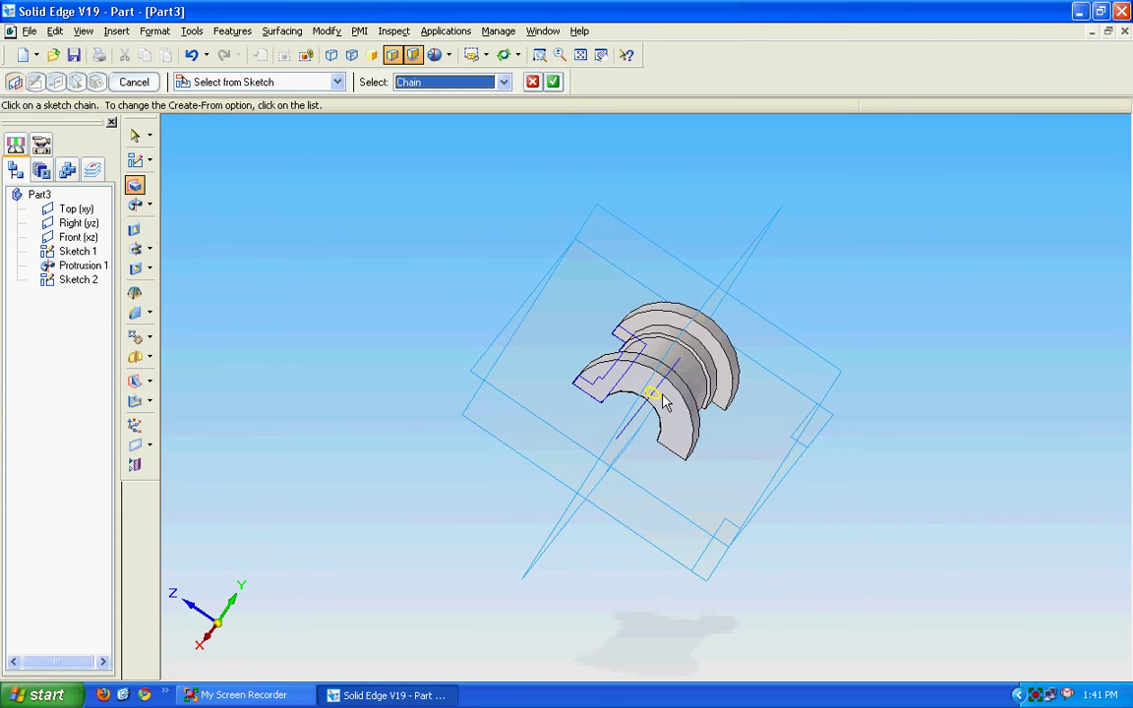
{"action": "key", "text": "Return"}
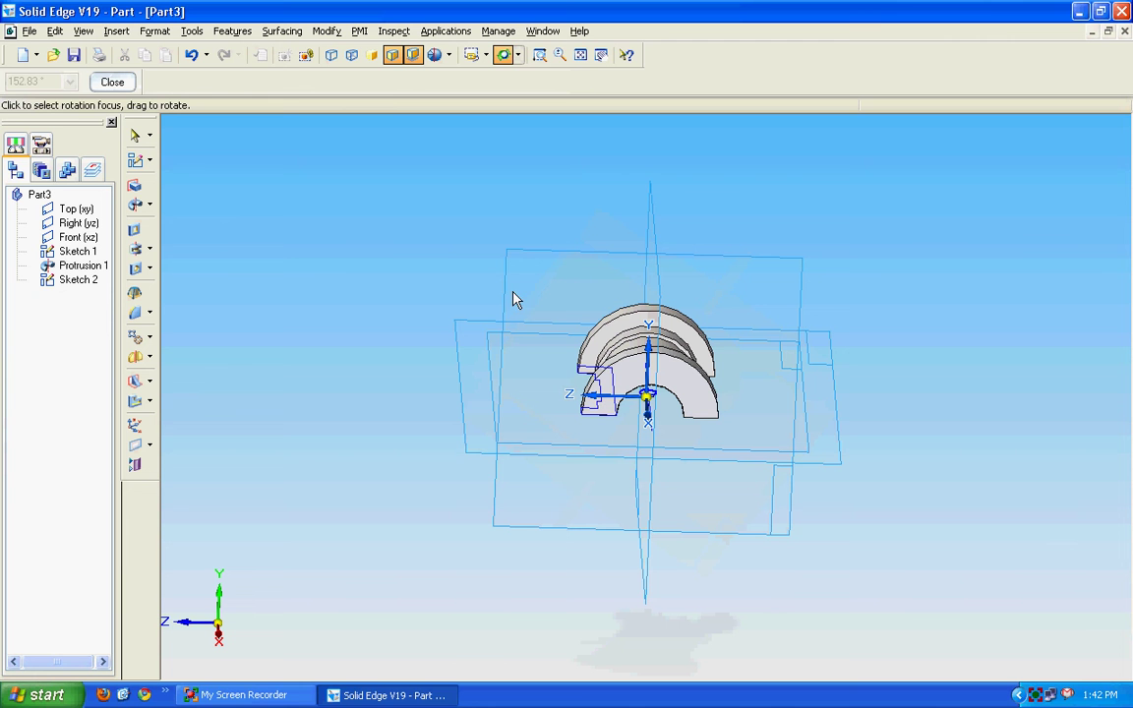
{"action": "left_click", "coordinate": [112, 82]}
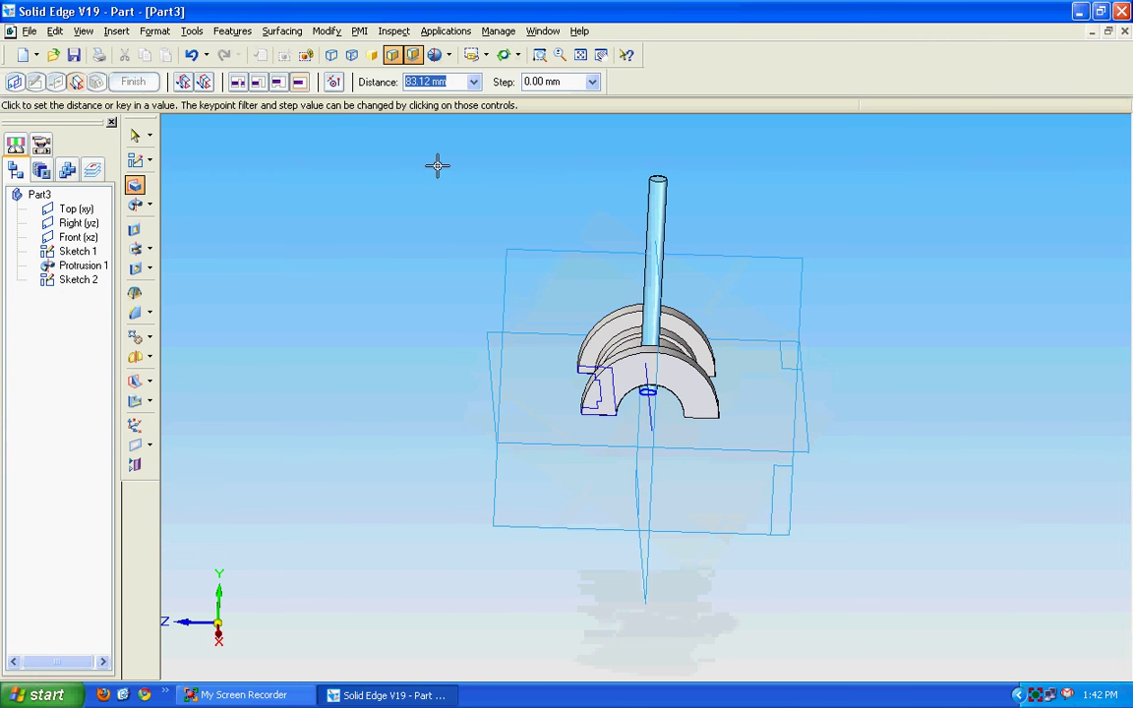
{"action": "type", "text": "22"}
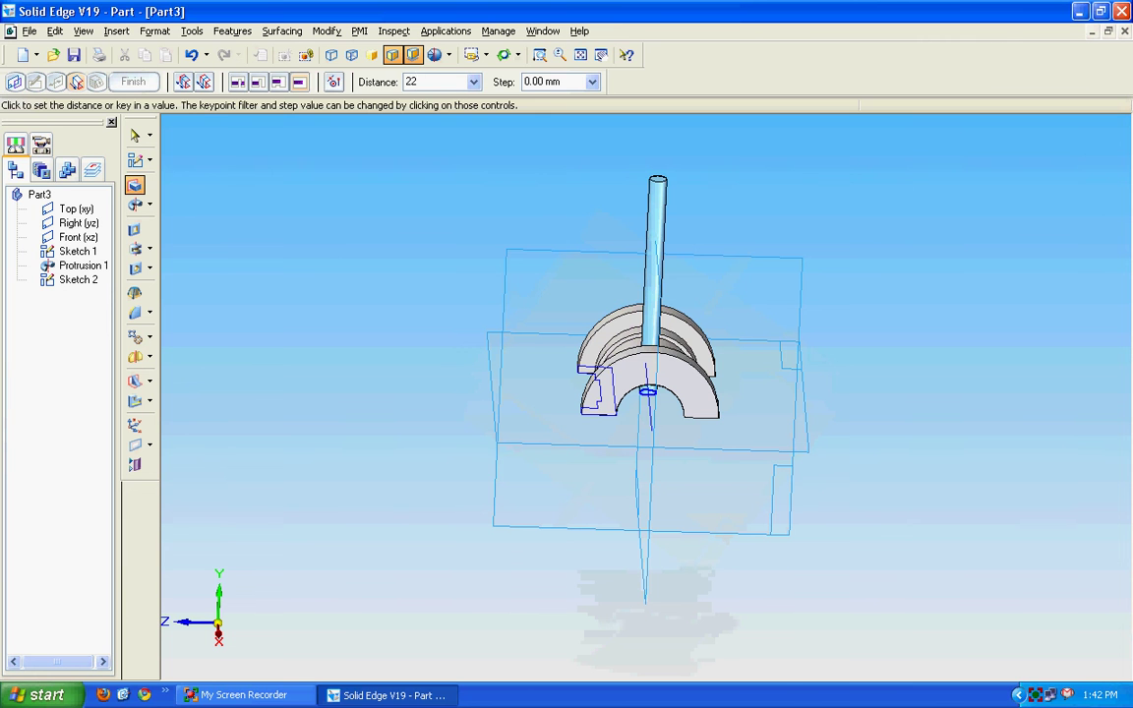
{"action": "type", "text": ".5"}
{"action": "key", "text": "Return"}
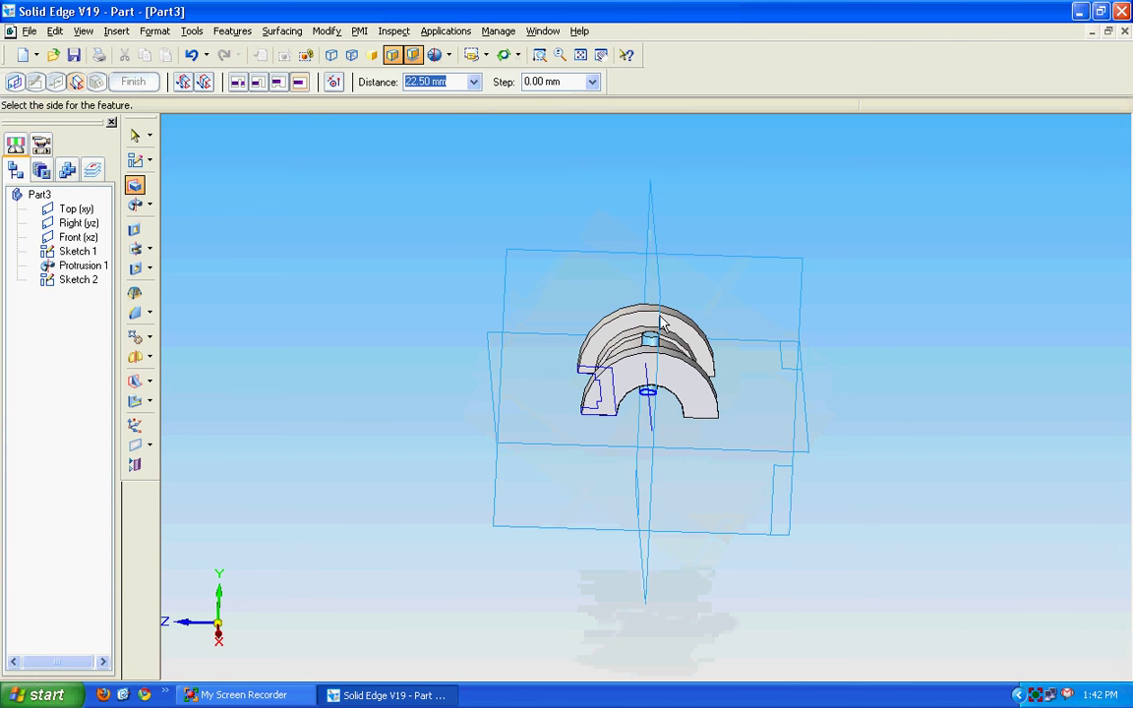
{"action": "left_click", "coordinate": [753, 329]}
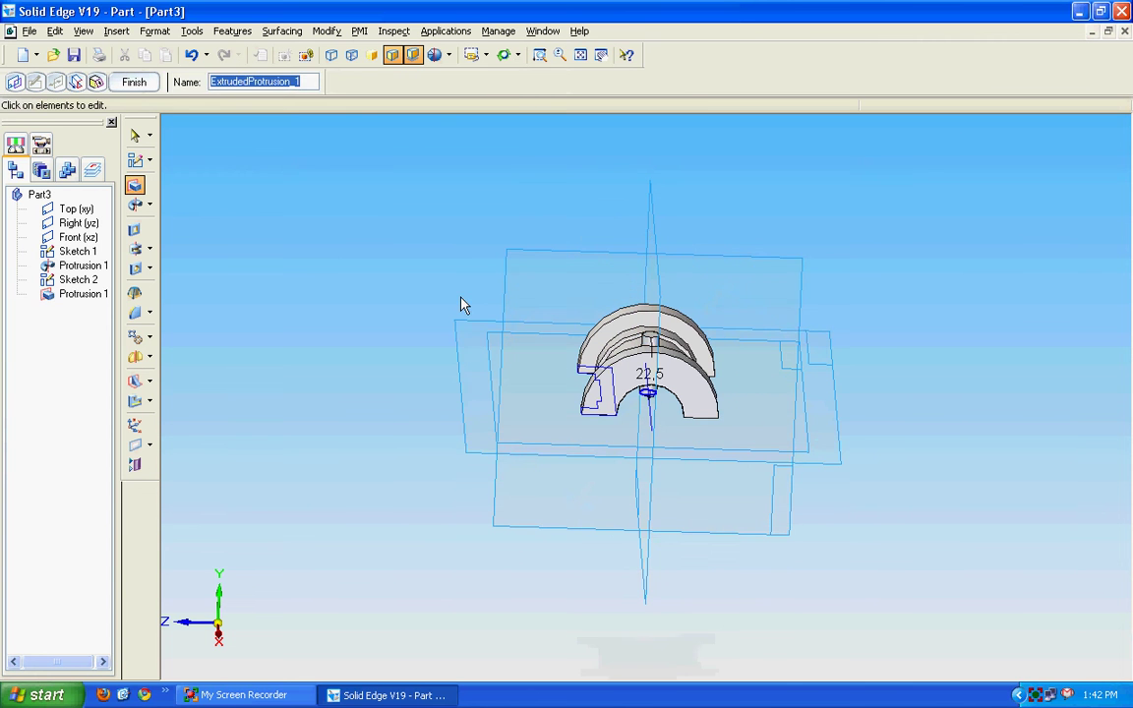
{"action": "left_click", "coordinate": [137, 83]}
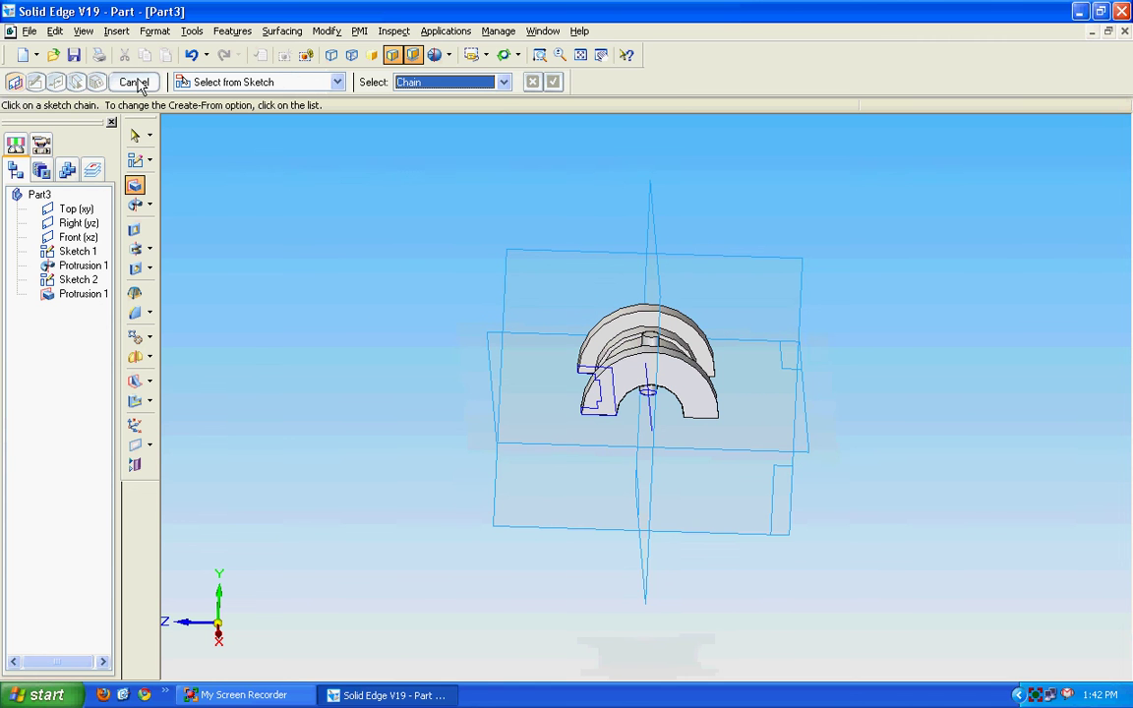
Start a new sketch on the half-ring end face of the bushing's flange.
{"action": "left_click", "coordinate": [503, 54]}
{"action": "left_click_drag", "start_coordinate": [736, 341], "coordinate": [624, 418]}
{"action": "left_click_drag", "start_coordinate": [612, 363], "coordinate": [743, 316]}
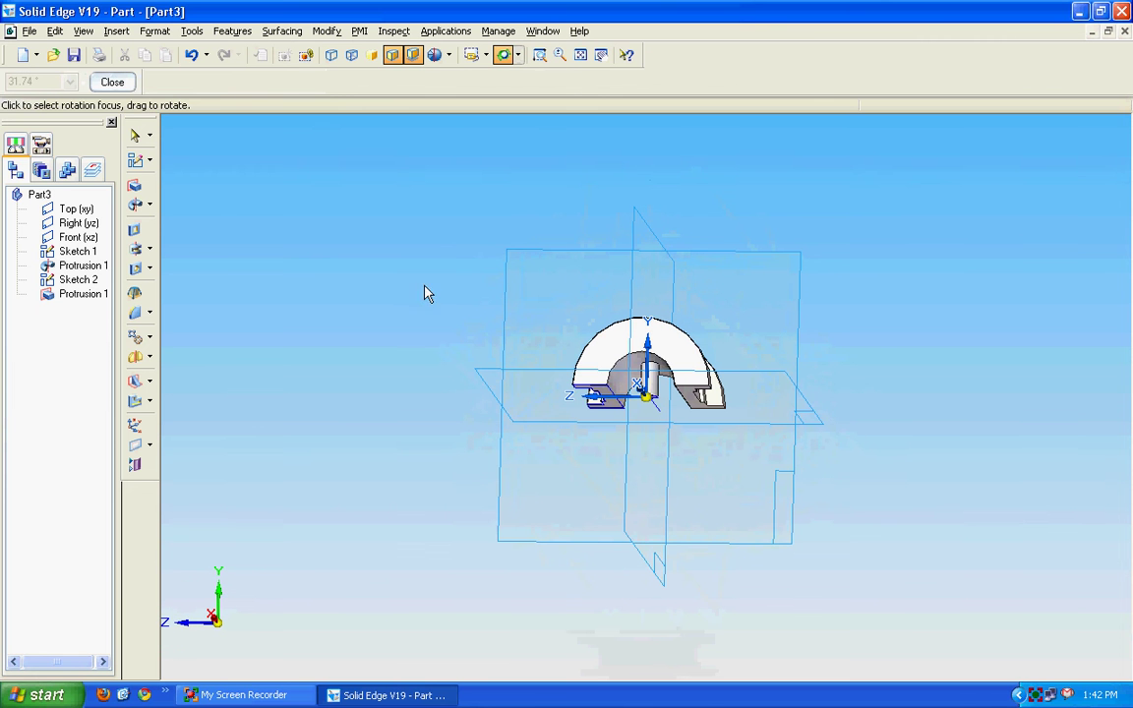
{"action": "left_click", "coordinate": [136, 159]}
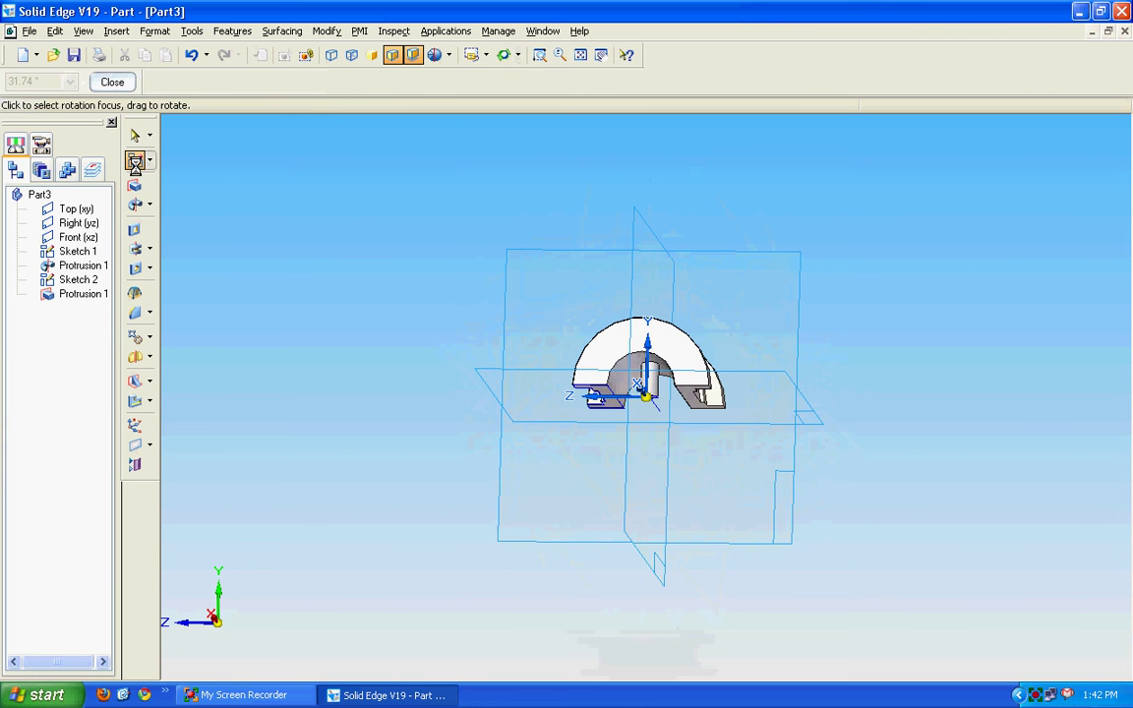
{"action": "left_click", "coordinate": [605, 359]}
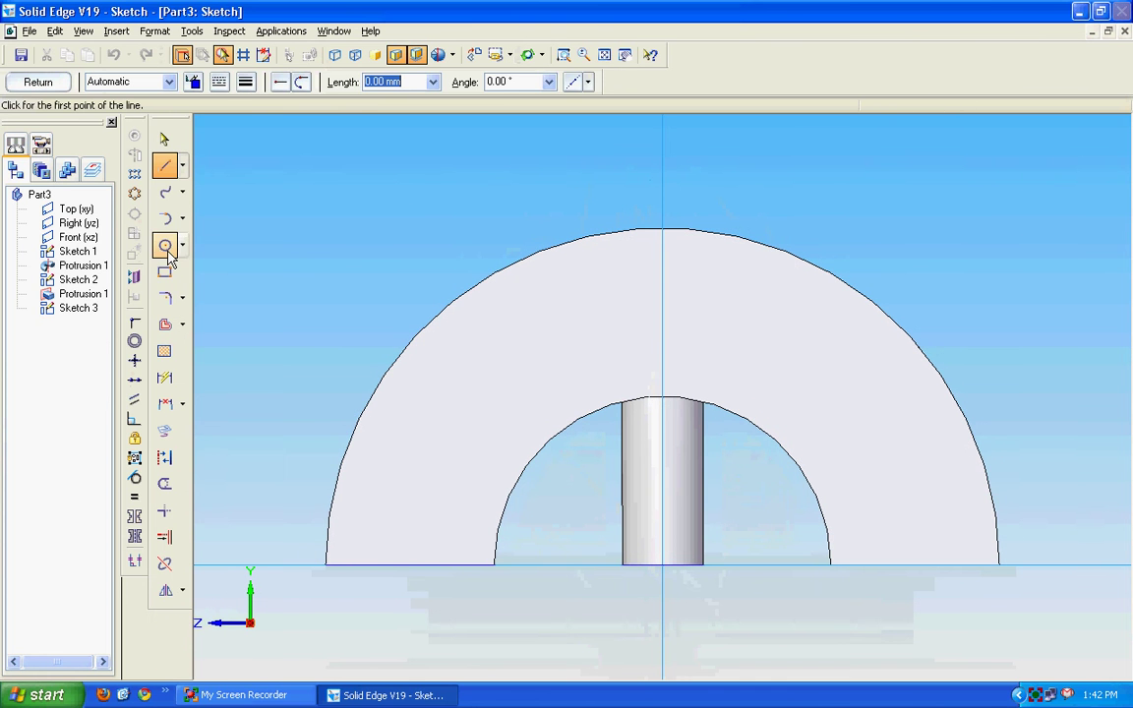
Draw a 25 mm diameter circle centred on the sketch origin along the bore edge, dimension its diameter, and exit the sketch.
{"action": "left_click", "coordinate": [165, 245]}
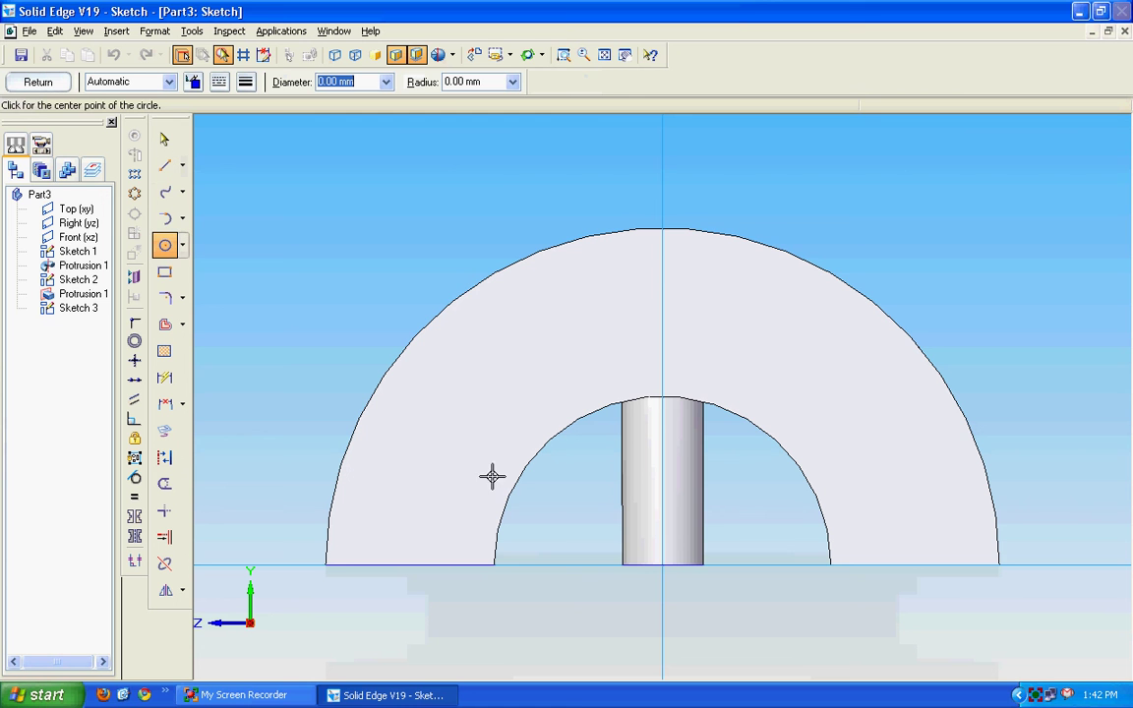
{"action": "left_click", "coordinate": [663, 568]}
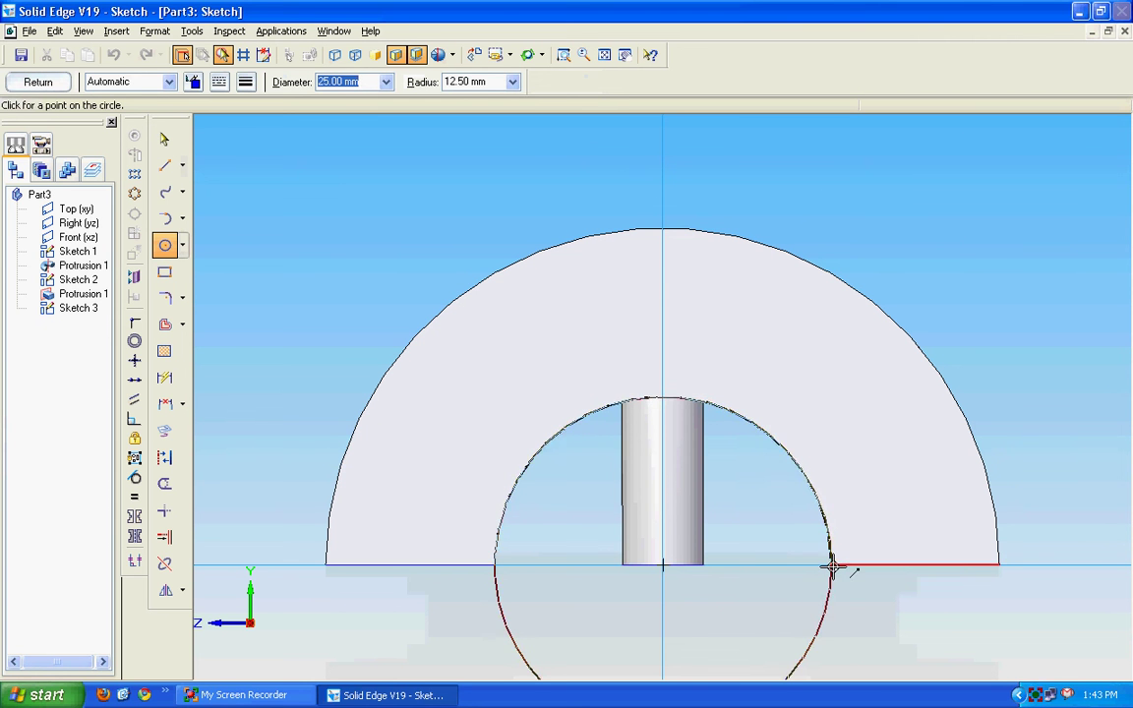
{"action": "left_click", "coordinate": [832, 567]}
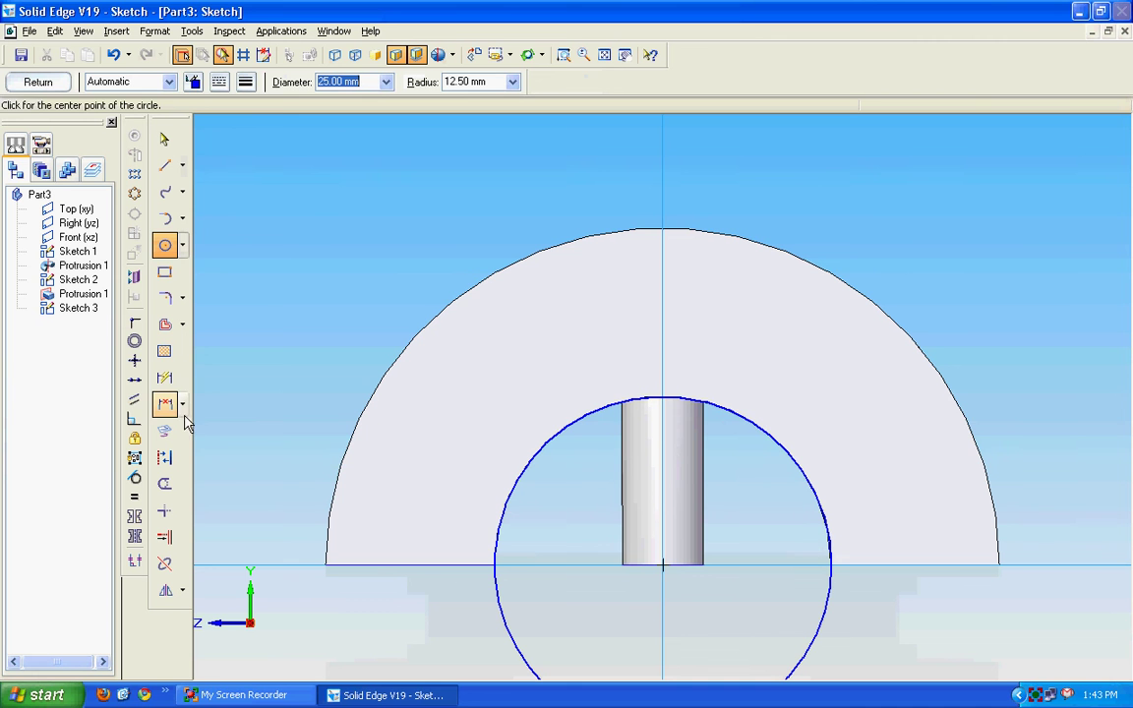
{"action": "left_click", "coordinate": [164, 377]}
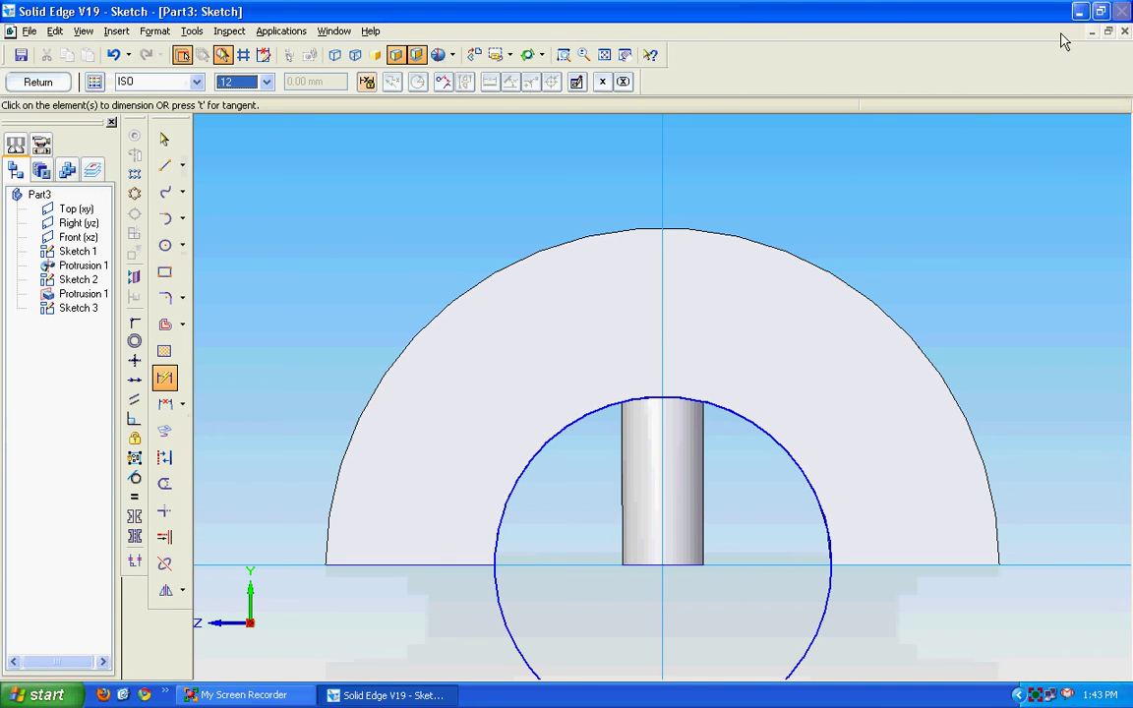
{"action": "left_click", "coordinate": [790, 455]}
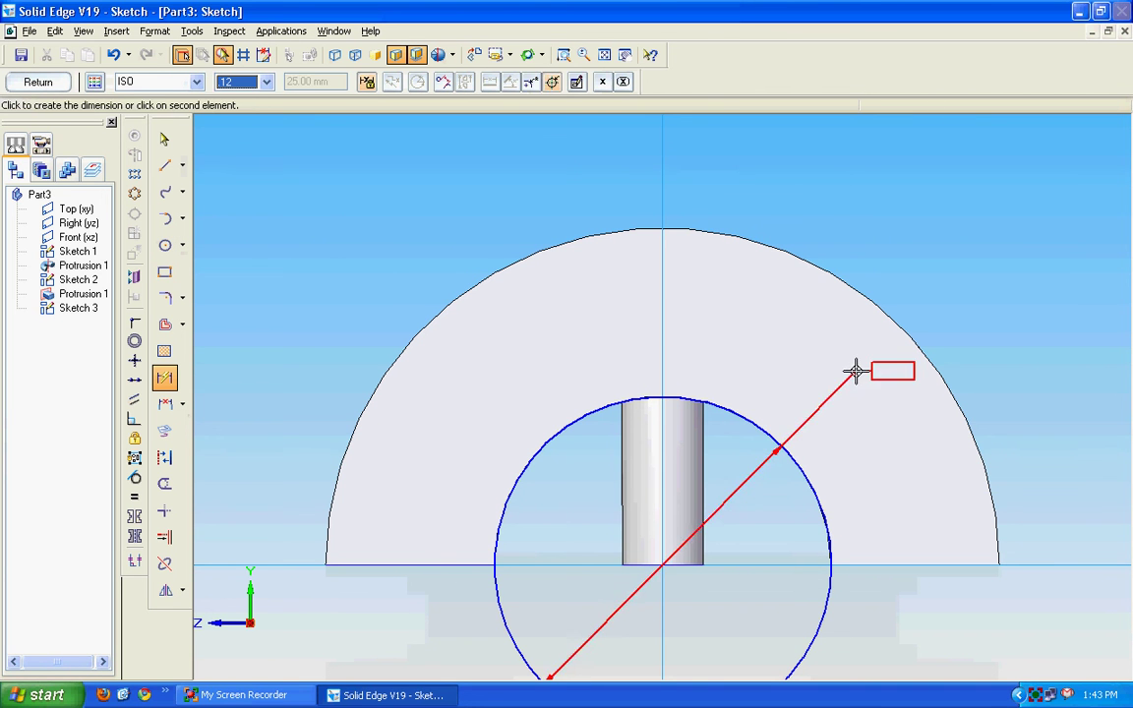
{"action": "left_click", "coordinate": [853, 371]}
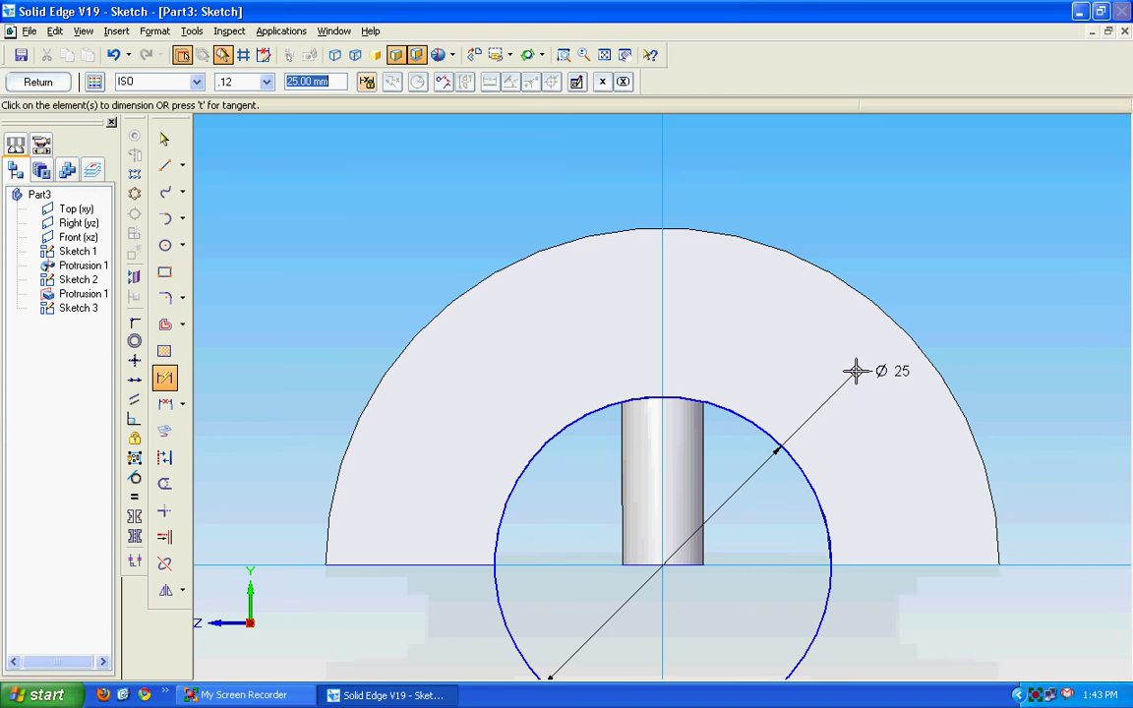
{"action": "left_click", "coordinate": [56, 85]}
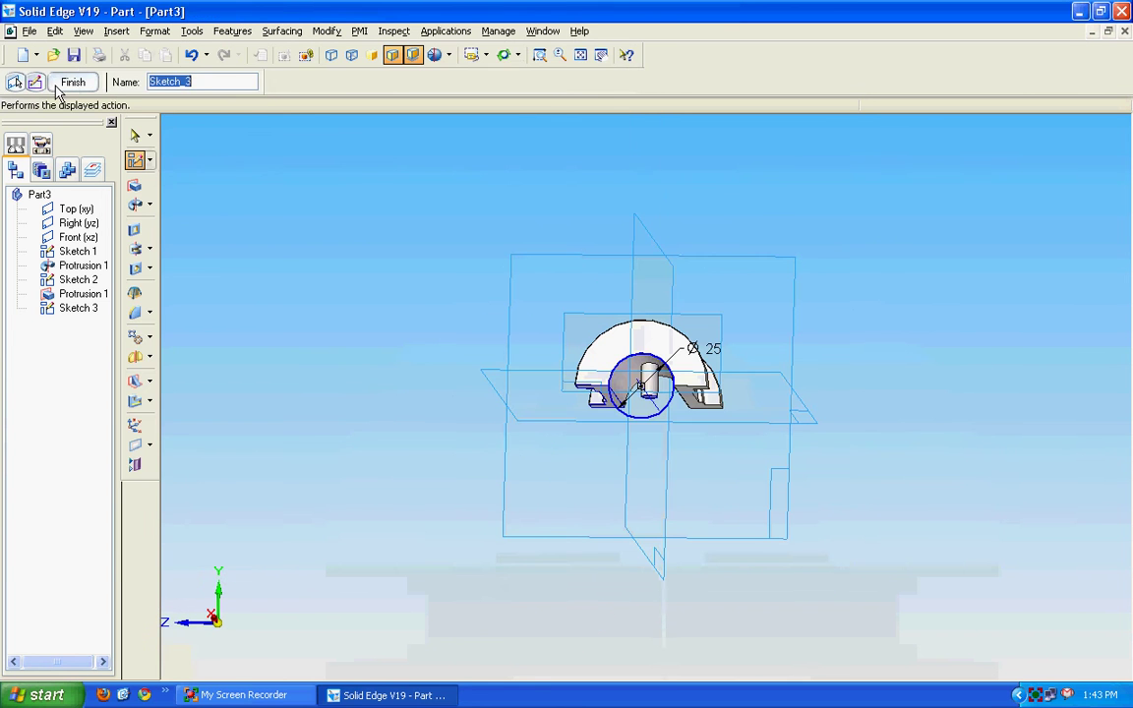
Start a cutout from the existing sketch, using the 25 mm circle on the flange's end face as its profile.
{"action": "left_click", "coordinate": [136, 230]}
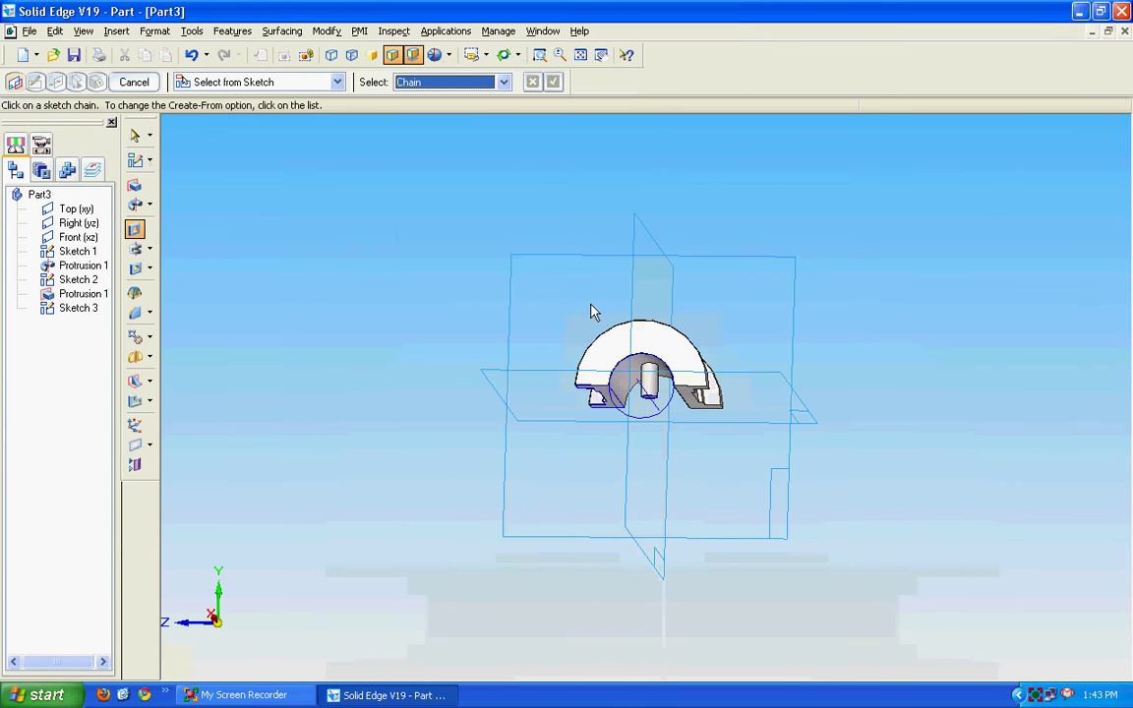
{"action": "left_click", "coordinate": [670, 411]}
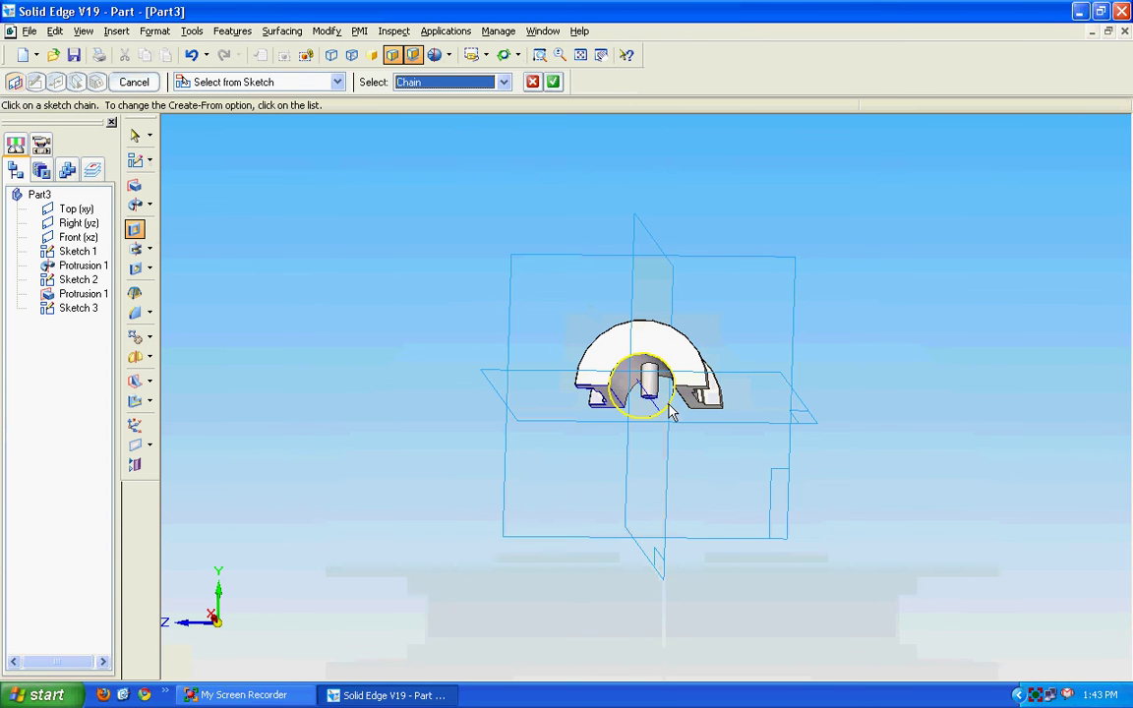
Cut the circular sketch profile through all of the part to clear the pin from inside the bearing bore.
{"action": "left_click", "coordinate": [552, 82]}
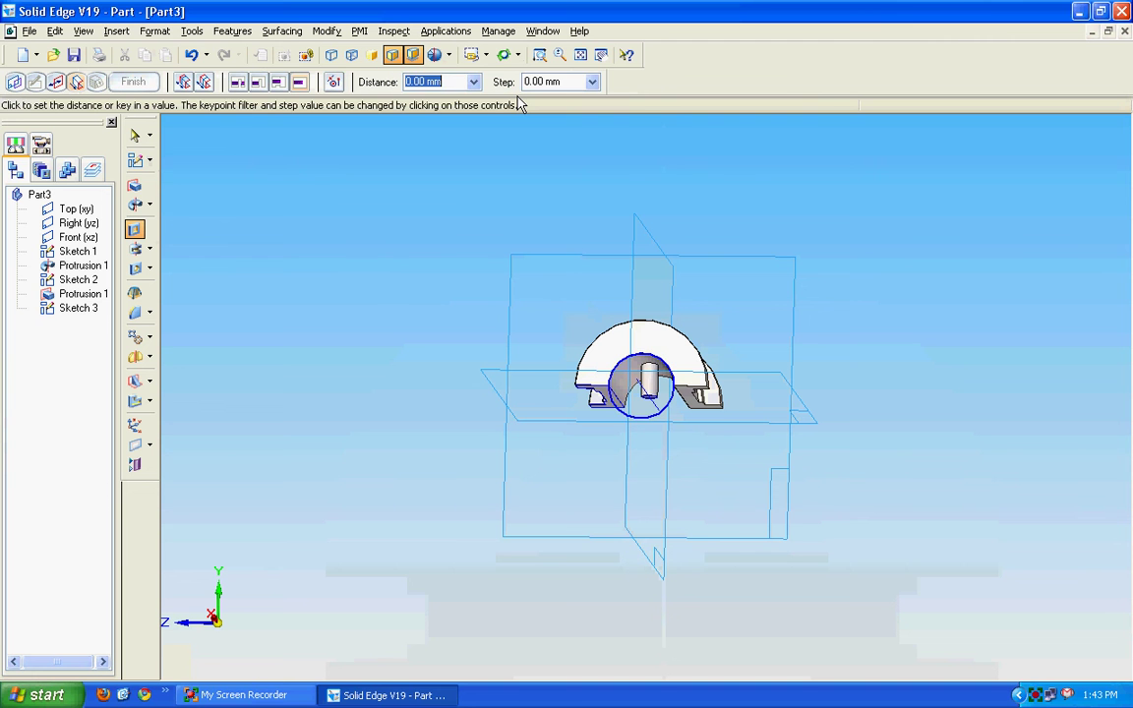
{"action": "left_click", "coordinate": [238, 83]}
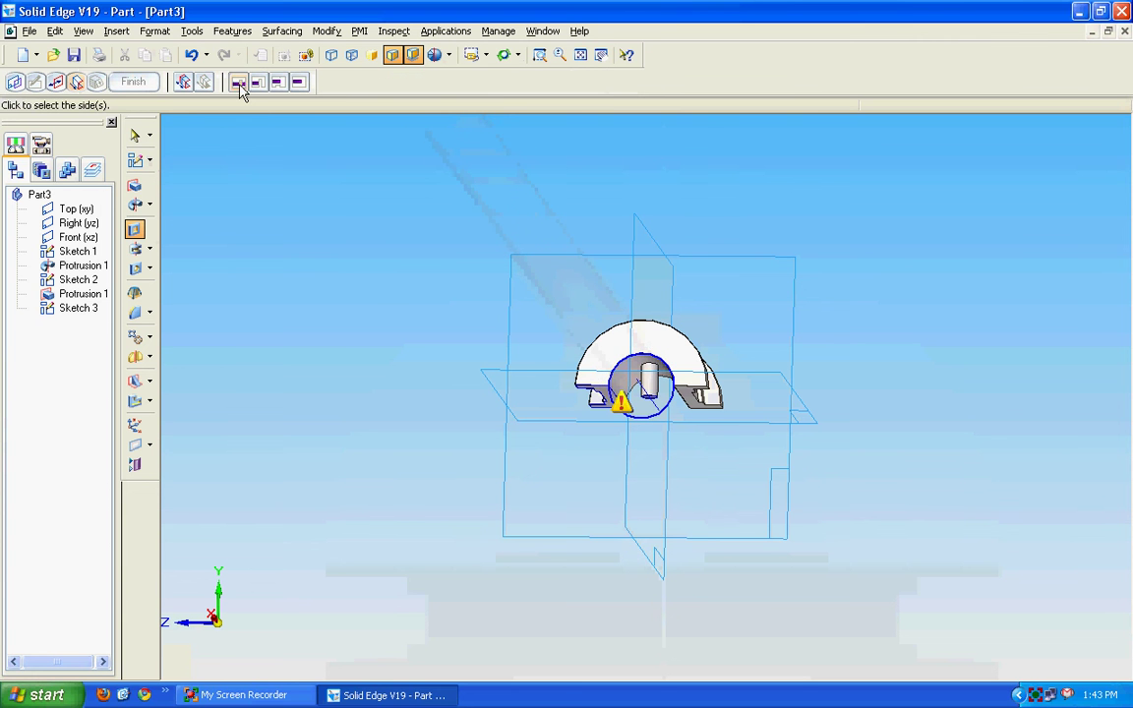
{"action": "left_click", "coordinate": [716, 439]}
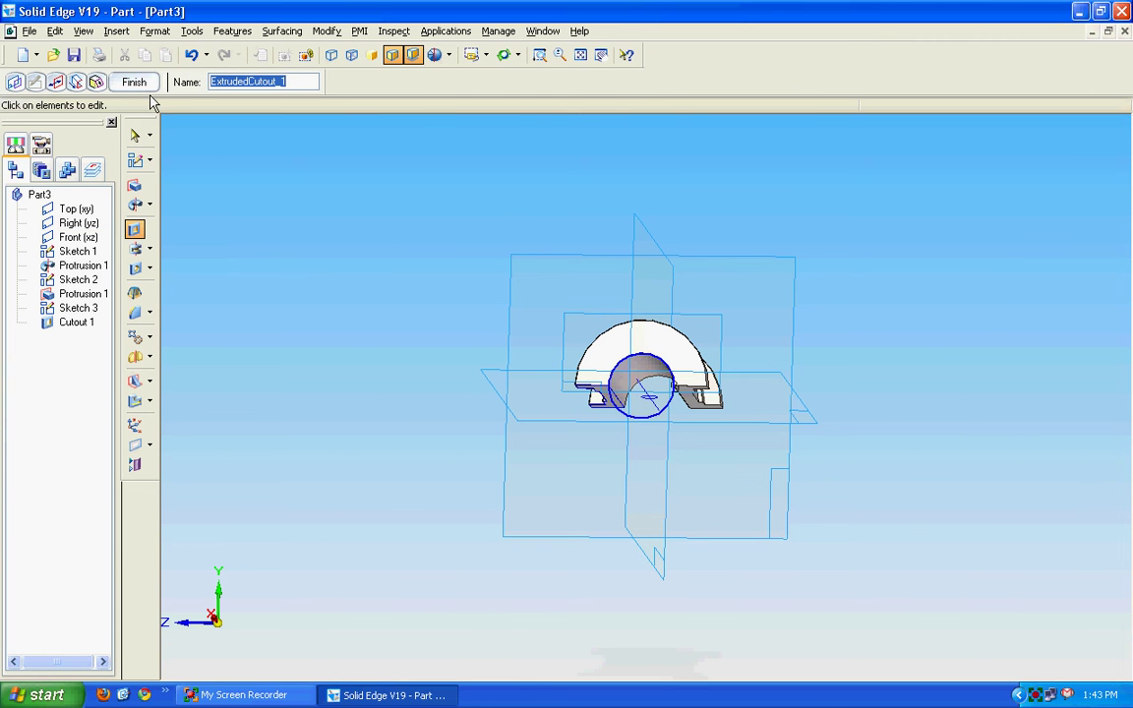
{"action": "left_click", "coordinate": [145, 86]}
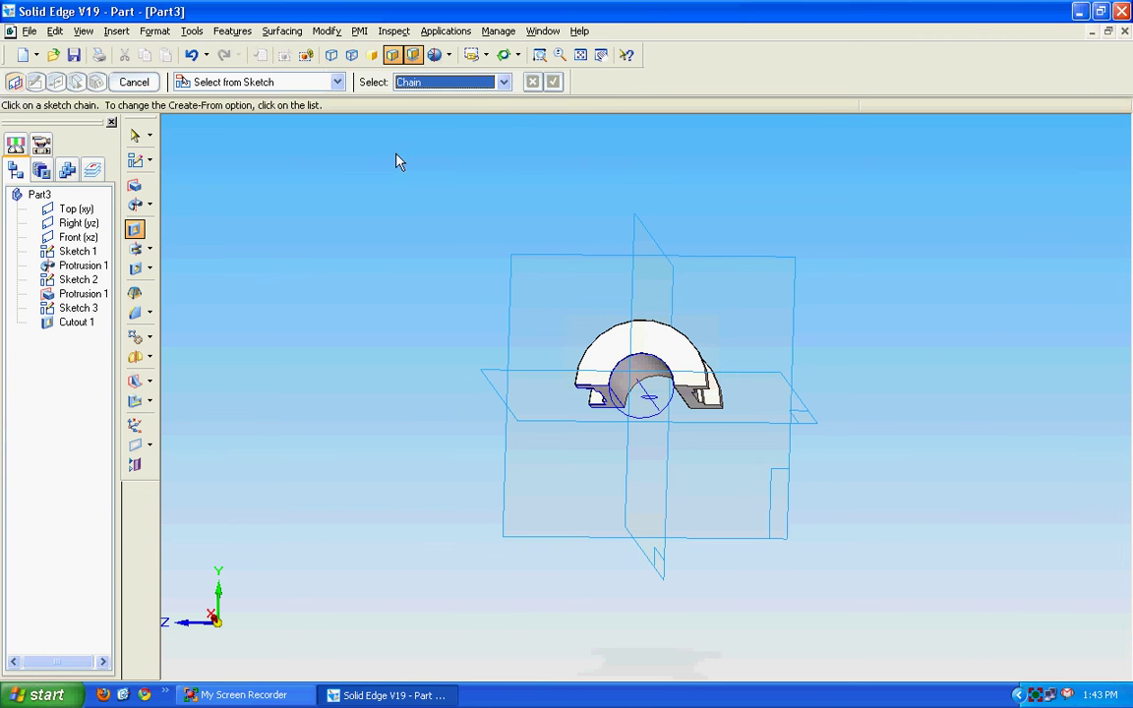
{"action": "left_click", "coordinate": [502, 55]}
{"action": "left_click_drag", "start_coordinate": [488, 311], "coordinate": [392, 508]}
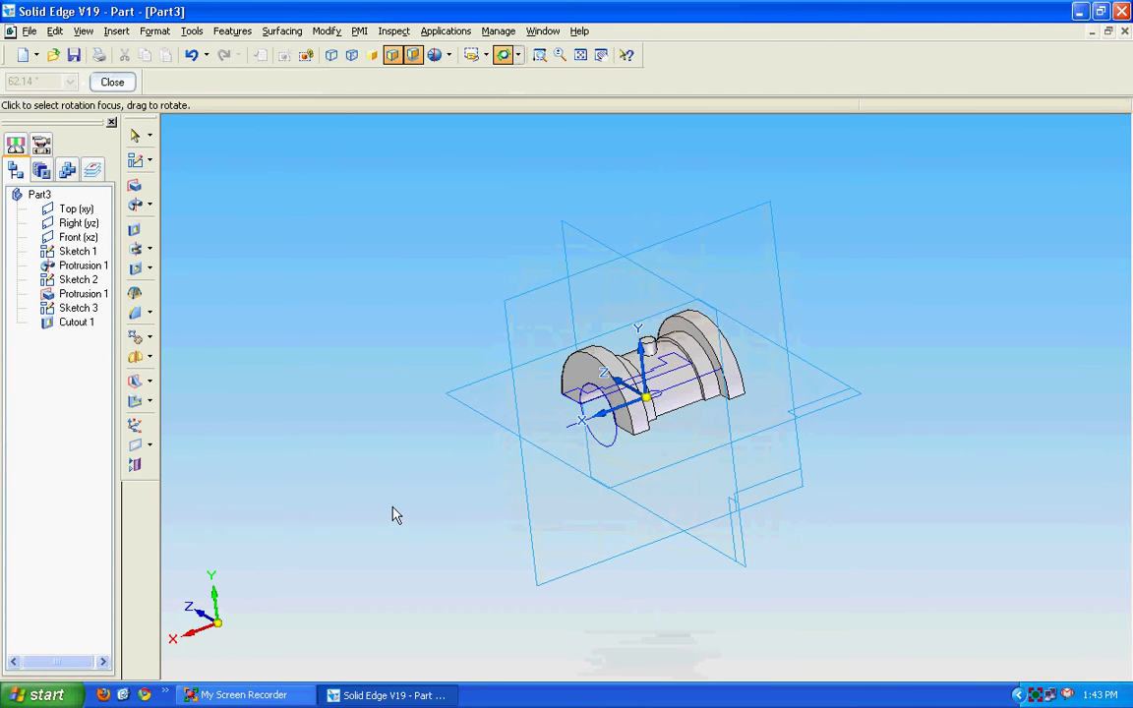
Start saving the part, accept its file properties and choose the Plummer Block folder as the location.
{"action": "left_click", "coordinate": [74, 55]}
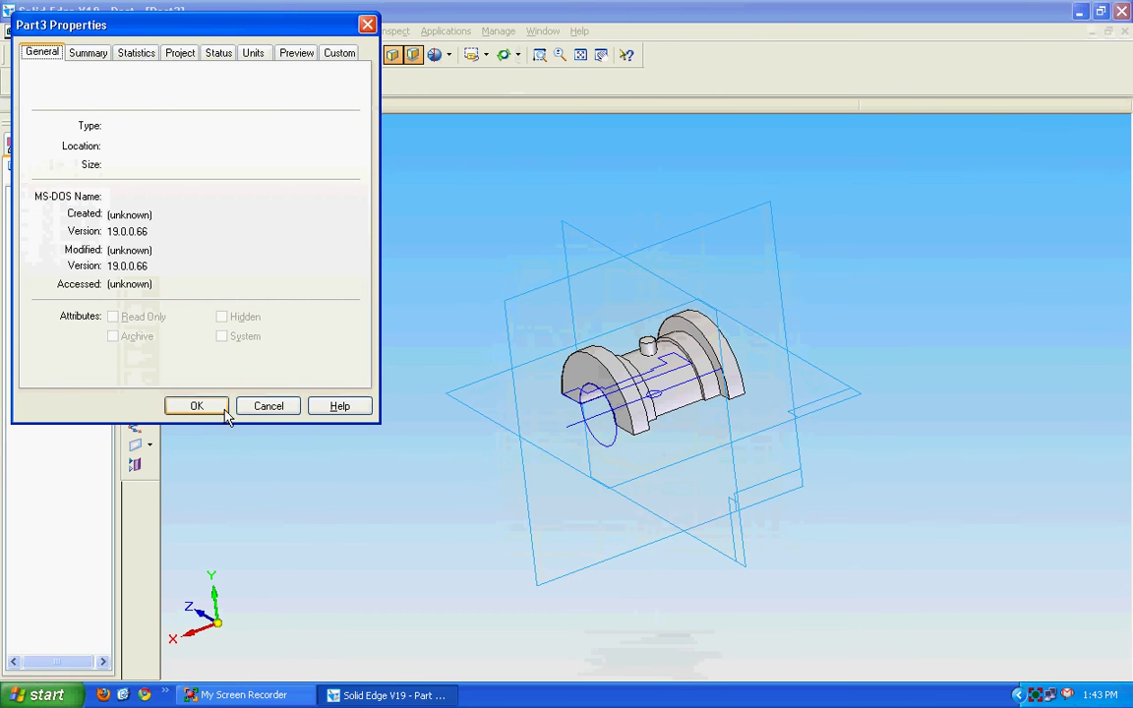
{"action": "left_click", "coordinate": [222, 409]}
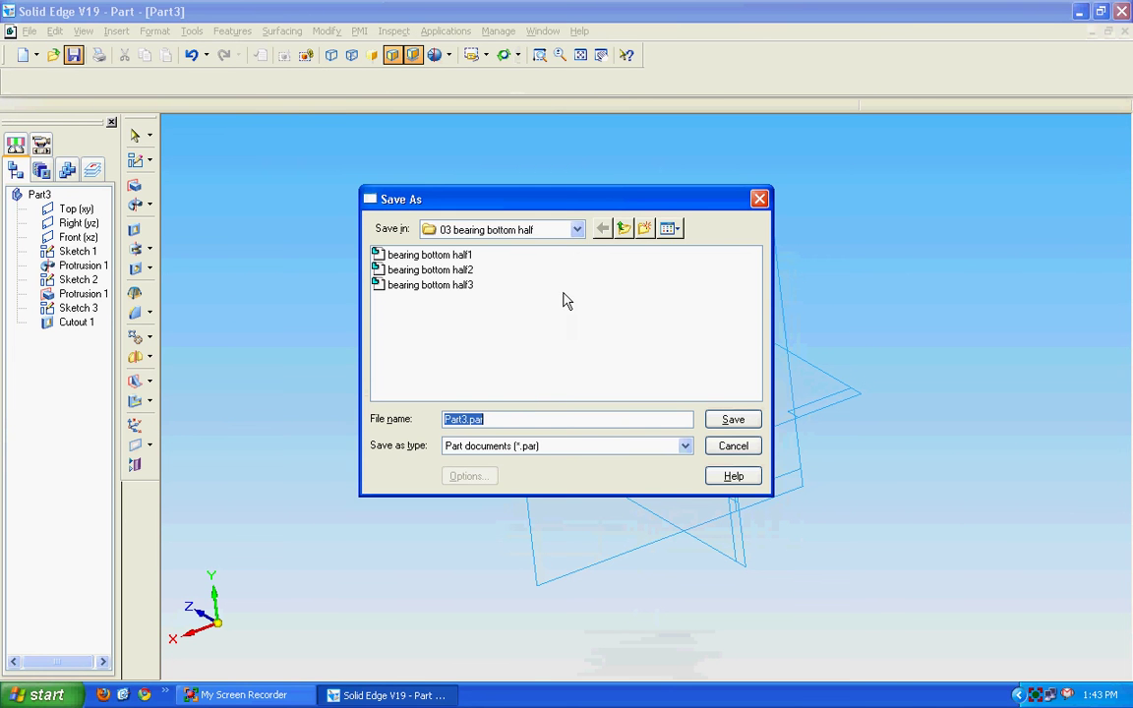
{"action": "left_click", "coordinate": [577, 229]}
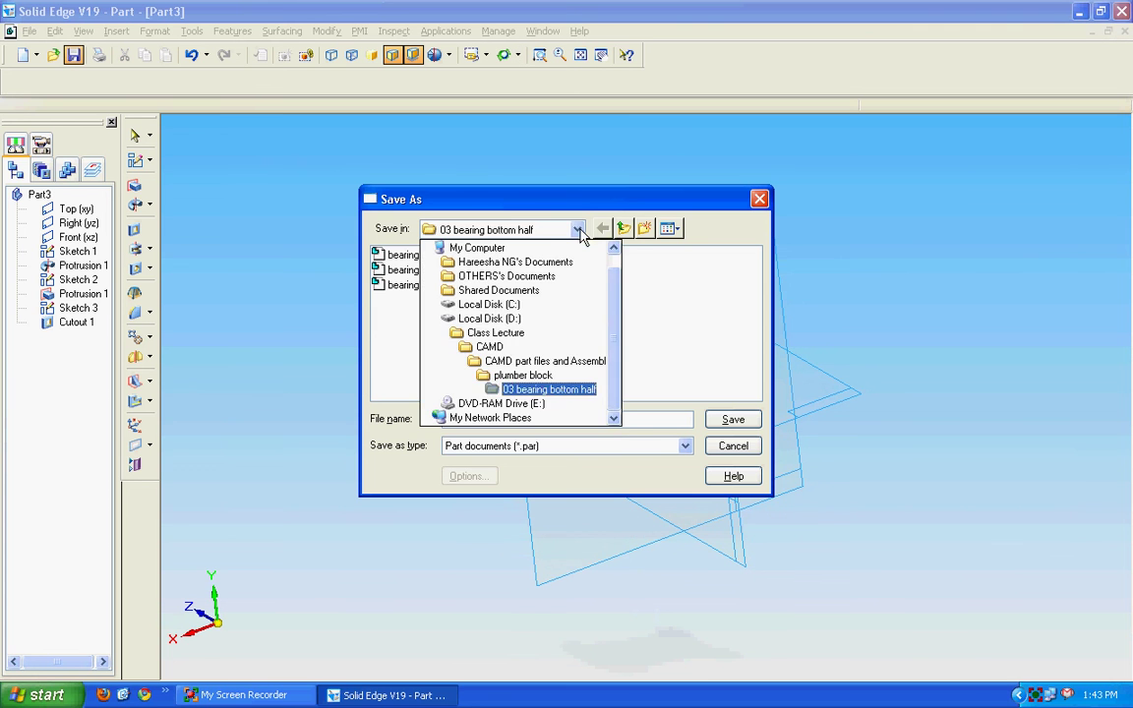
{"action": "left_click", "coordinate": [496, 346]}
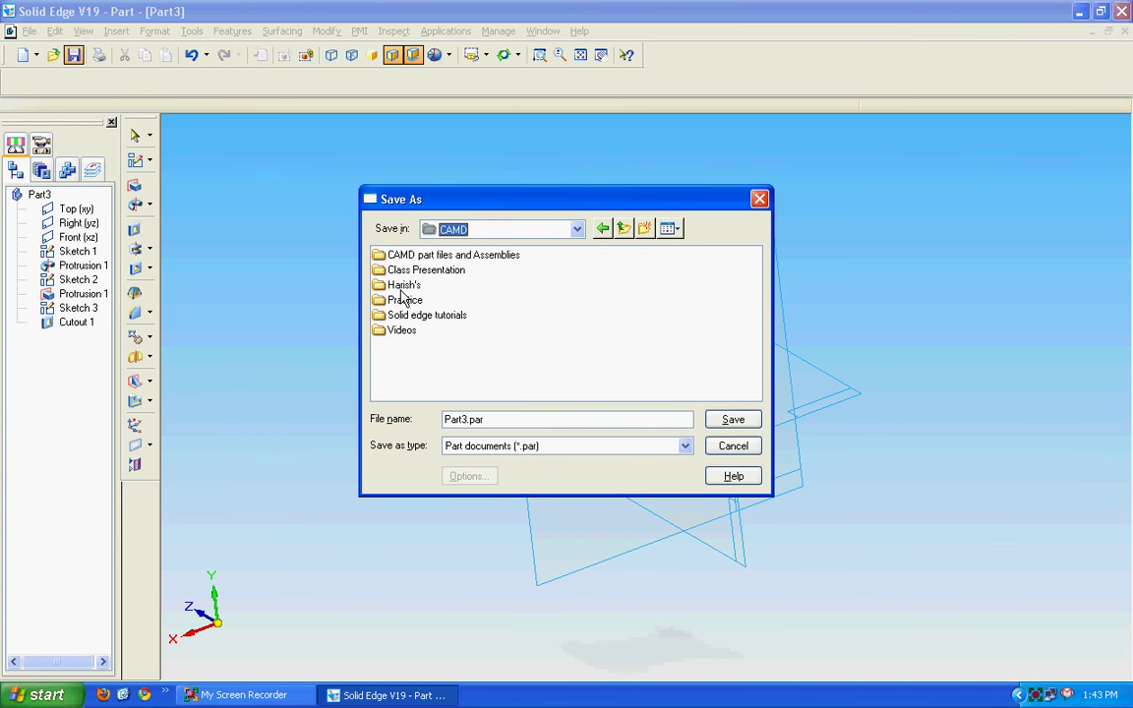
{"action": "double_click", "coordinate": [401, 286]}
{"action": "double_click", "coordinate": [413, 256]}
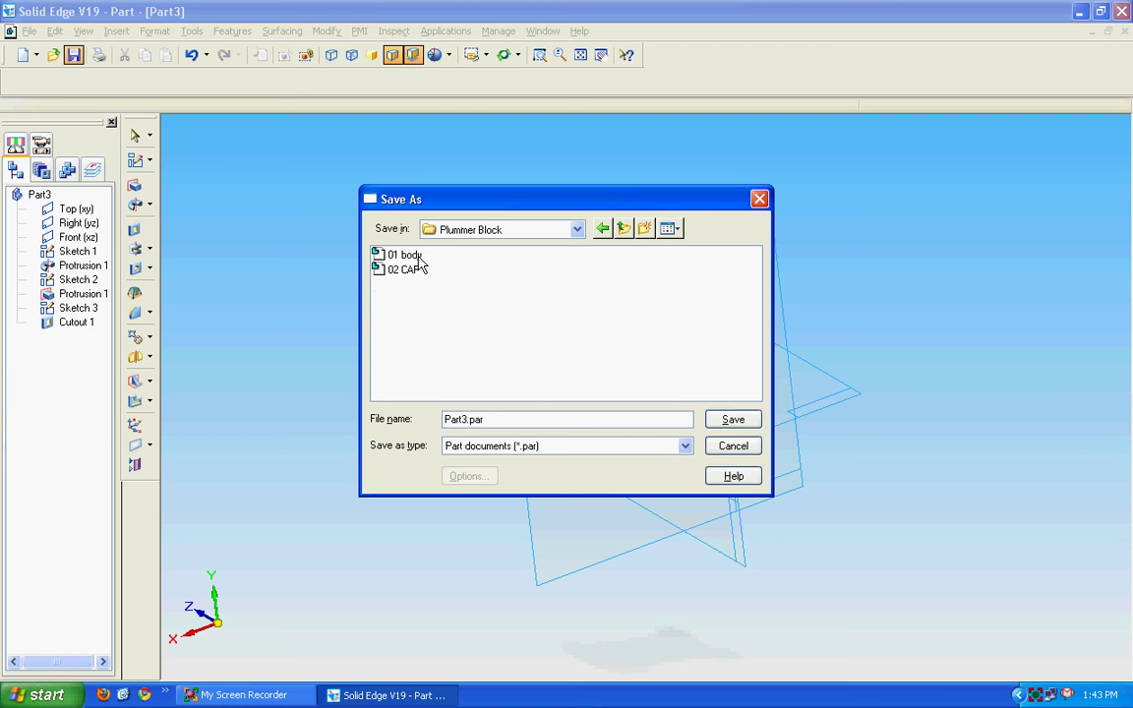
Name the part file 03 BEARING BOTTOM HALF and save it.
{"action": "double_click", "coordinate": [520, 417]}
{"action": "type", "text": "03"}
{"action": "type", "text": "BEARING BOTT"}
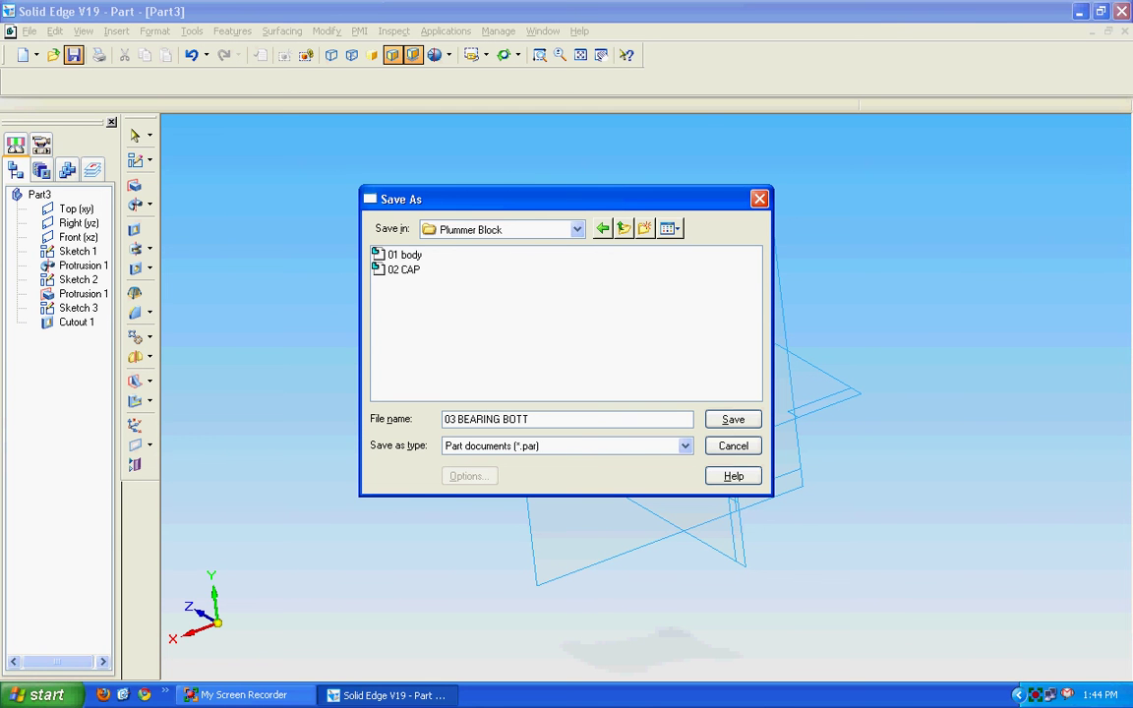
{"action": "type", "text": "OM HALF"}
{"action": "key", "text": "Return"}
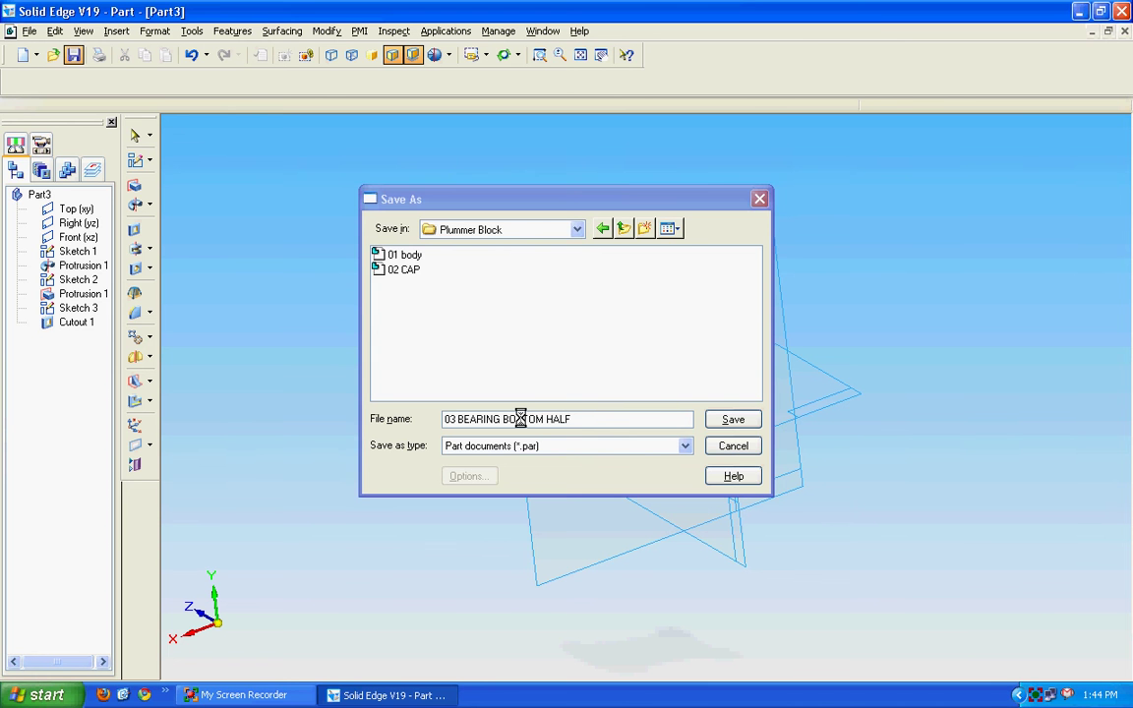
{"action": "left_click", "coordinate": [412, 492]}
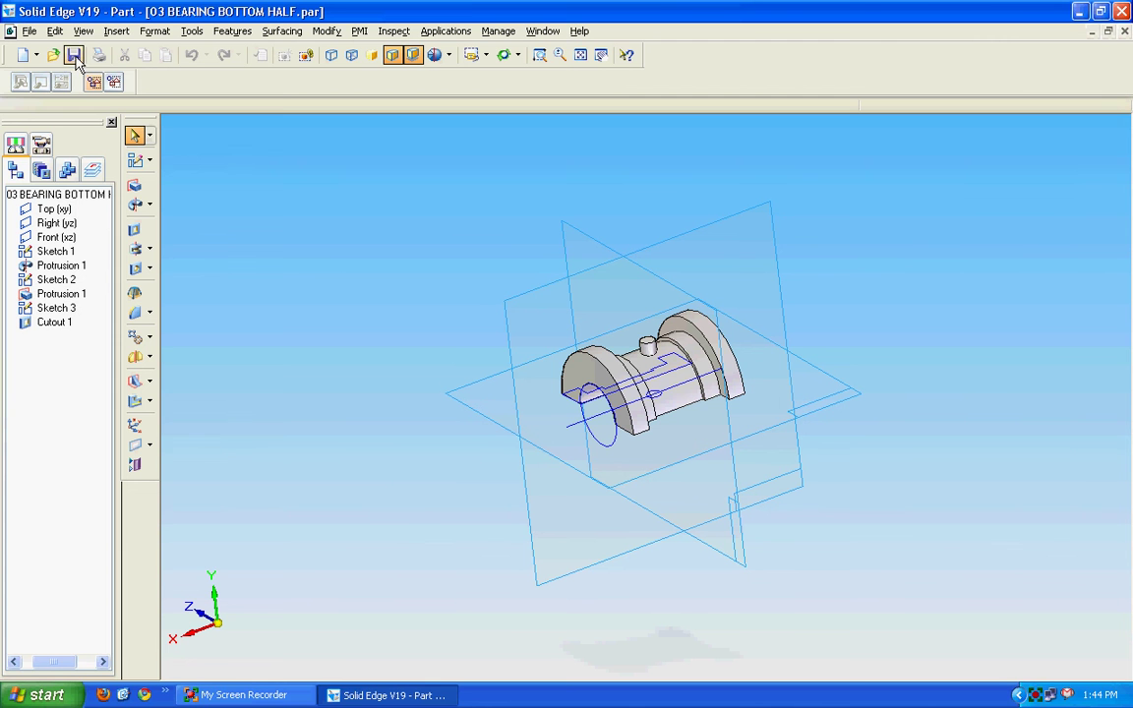
Start saving a copy of the part under a new name, changing the number prefix of the file name to 04.
{"action": "left_click", "coordinate": [28, 31]}
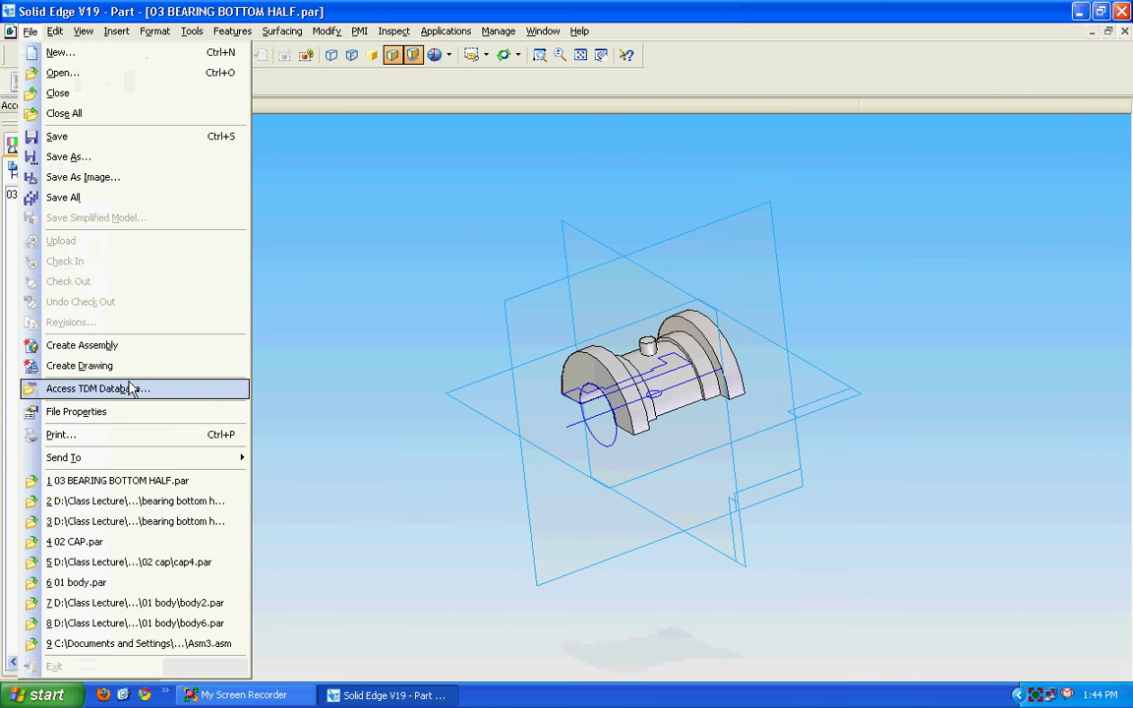
{"action": "left_click", "coordinate": [116, 160]}
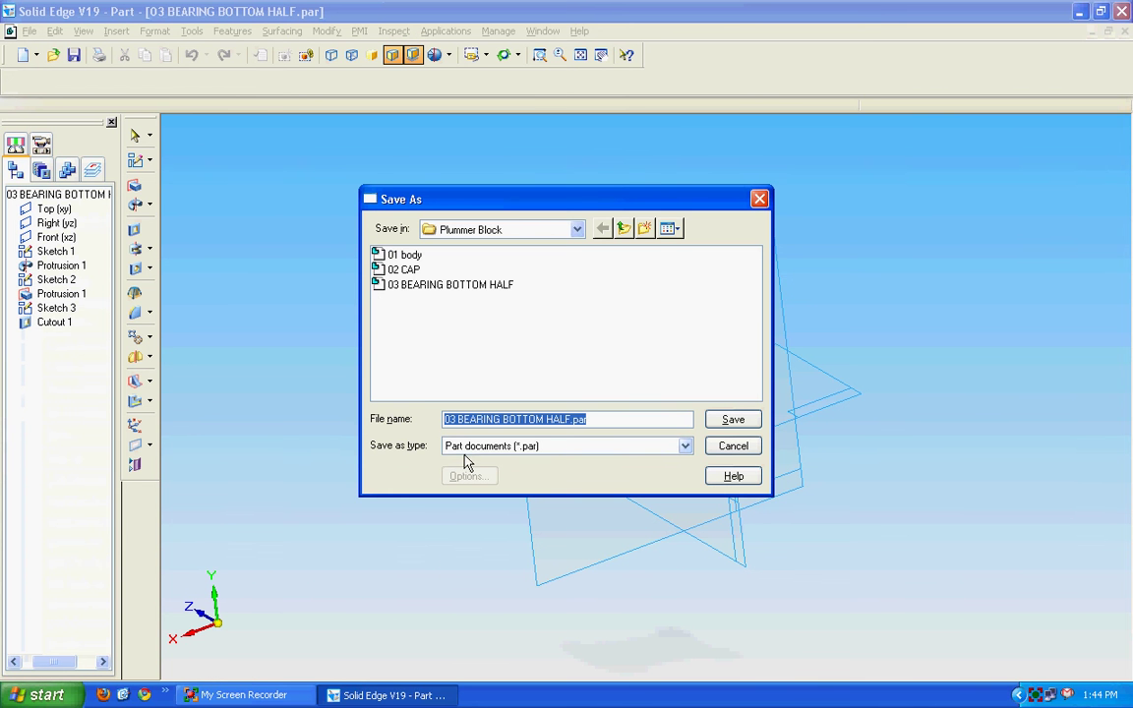
{"action": "left_click", "coordinate": [457, 416]}
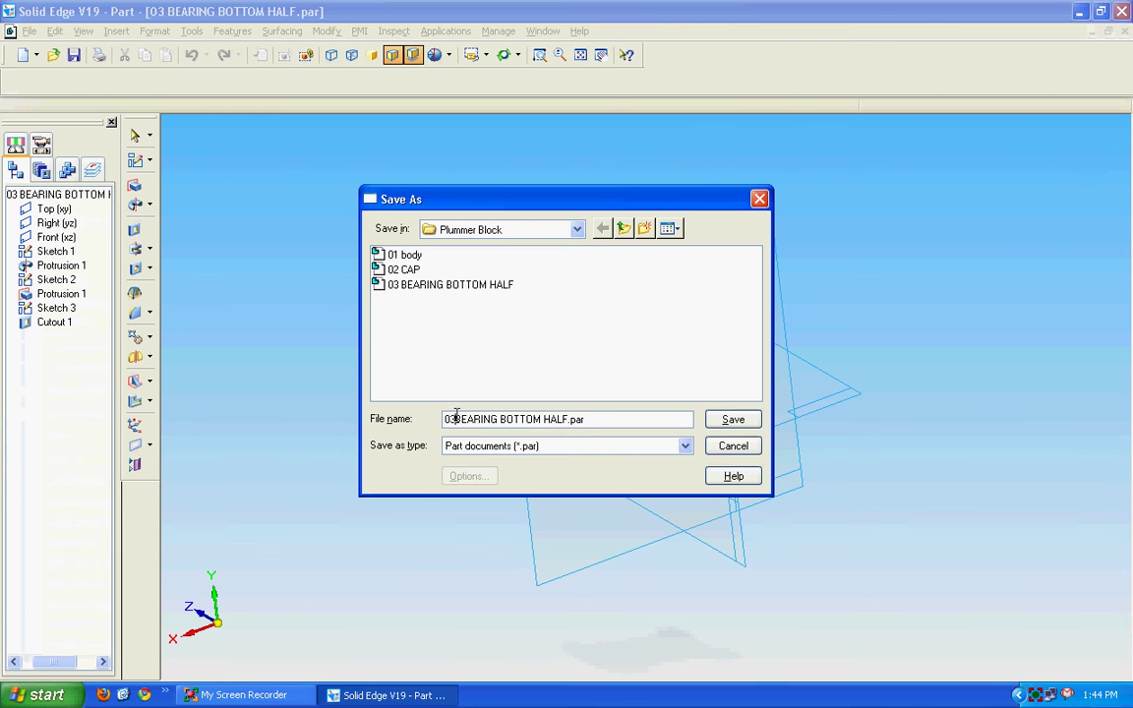
{"action": "type", "text": "4"}
{"action": "key", "text": "BackSpace"}
{"action": "key", "text": "BackSpace"}
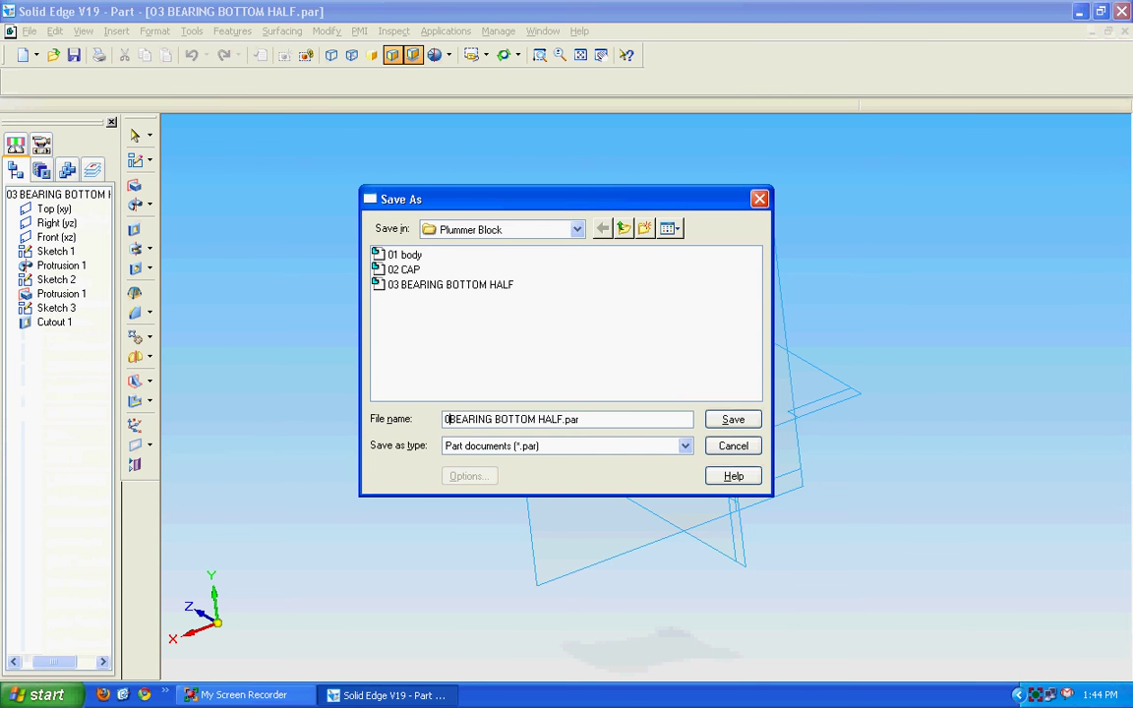
{"action": "type", "text": "4"}
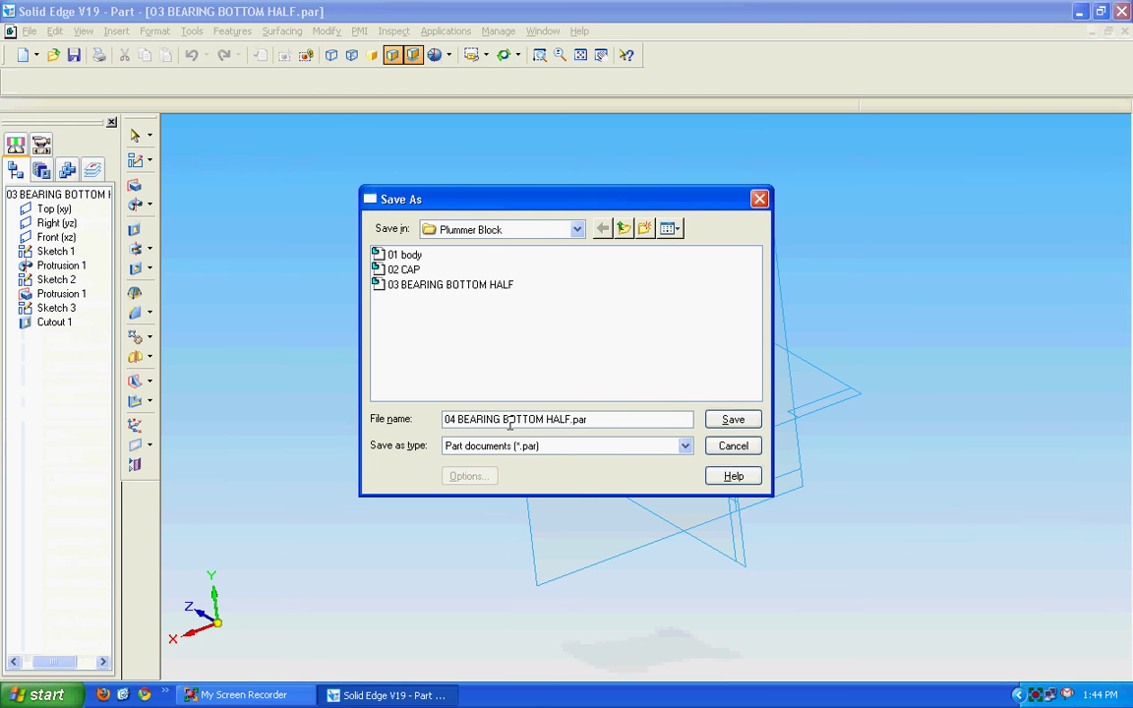
Replace BOTTOM with TOP in the file name and save the copy as 04 BEARING TOP HALF.
{"action": "left_click", "coordinate": [544, 420]}
{"action": "key", "text": "BackSpace"}
{"action": "key", "text": "BackSpace"}
{"action": "key", "text": "BackSpace"}
{"action": "key", "text": "BackSpace"}
{"action": "key", "text": "BackSpace"}
{"action": "key", "text": "BackSpace"}
{"action": "key", "text": "BackSpace"}
{"action": "type", "text": "TOP"}
{"action": "left_click", "coordinate": [729, 421]}
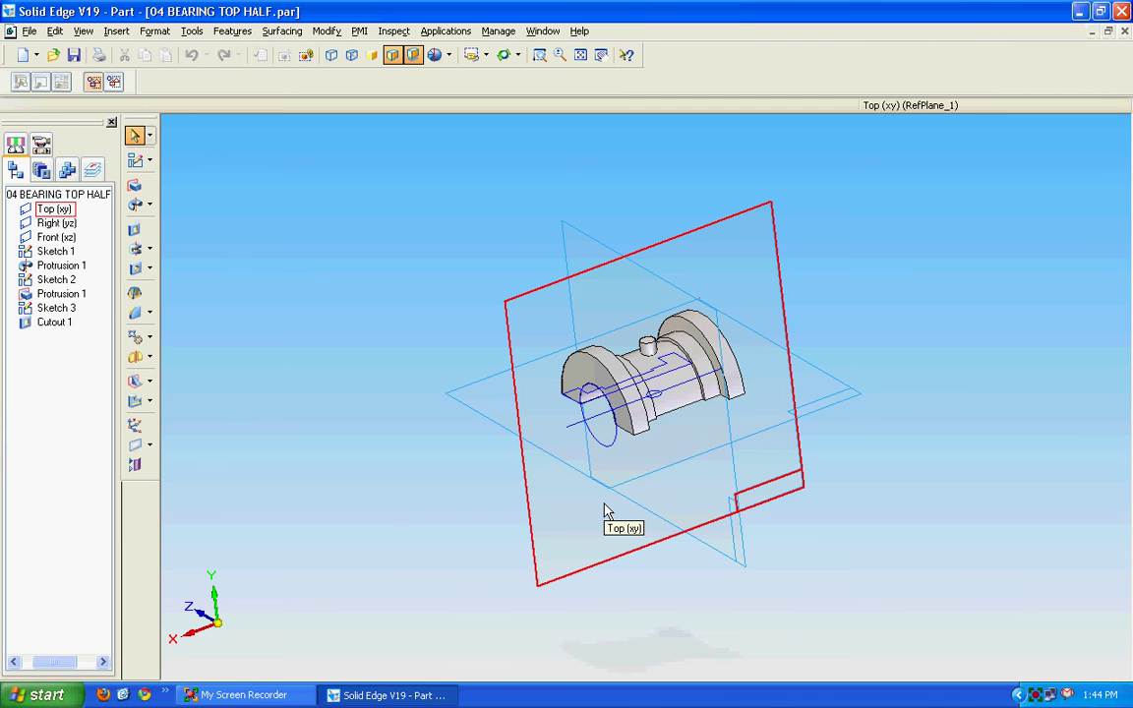
Delete Cutout 1, Sketch 3, the extruded pin protrusion and Sketch 2, keeping only the revolved half-bearing body.
{"action": "right_click", "coordinate": [61, 330]}
{"action": "left_click", "coordinate": [101, 334]}
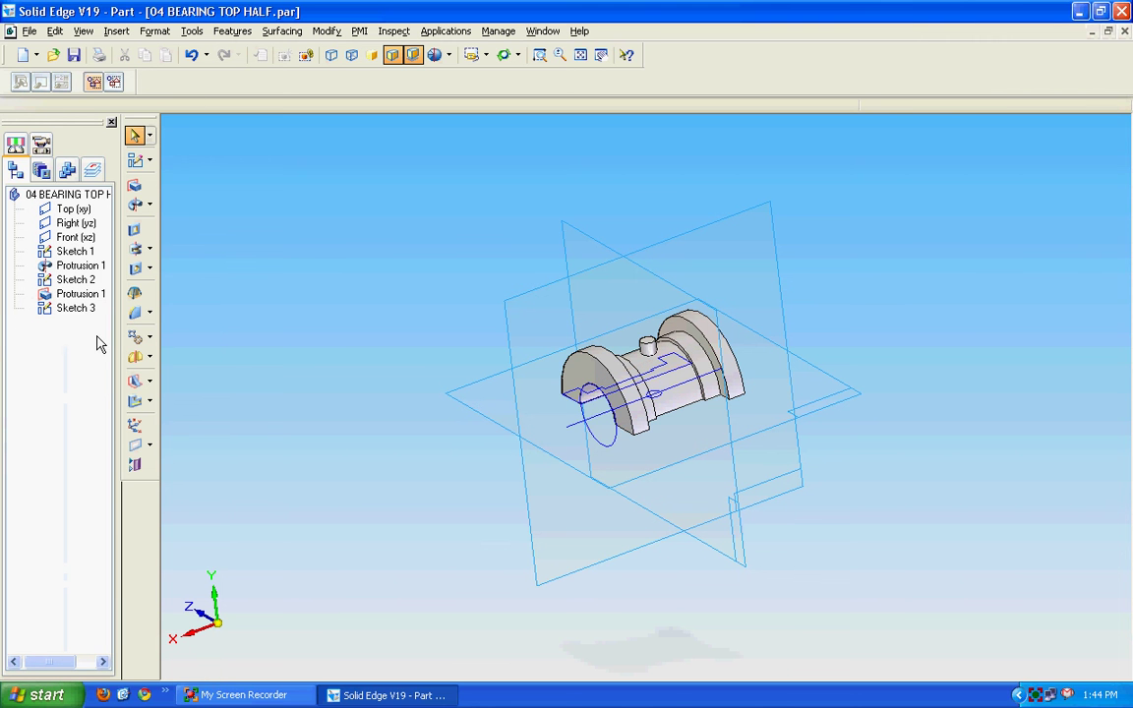
{"action": "right_click", "coordinate": [80, 321]}
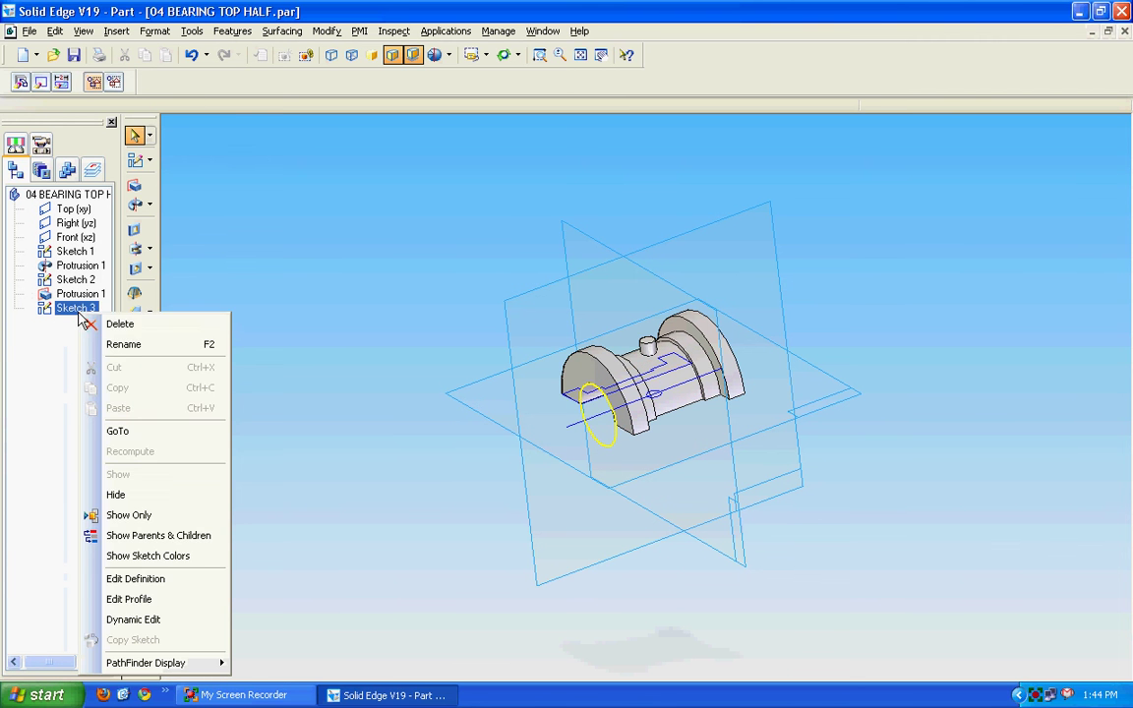
{"action": "left_click", "coordinate": [98, 323]}
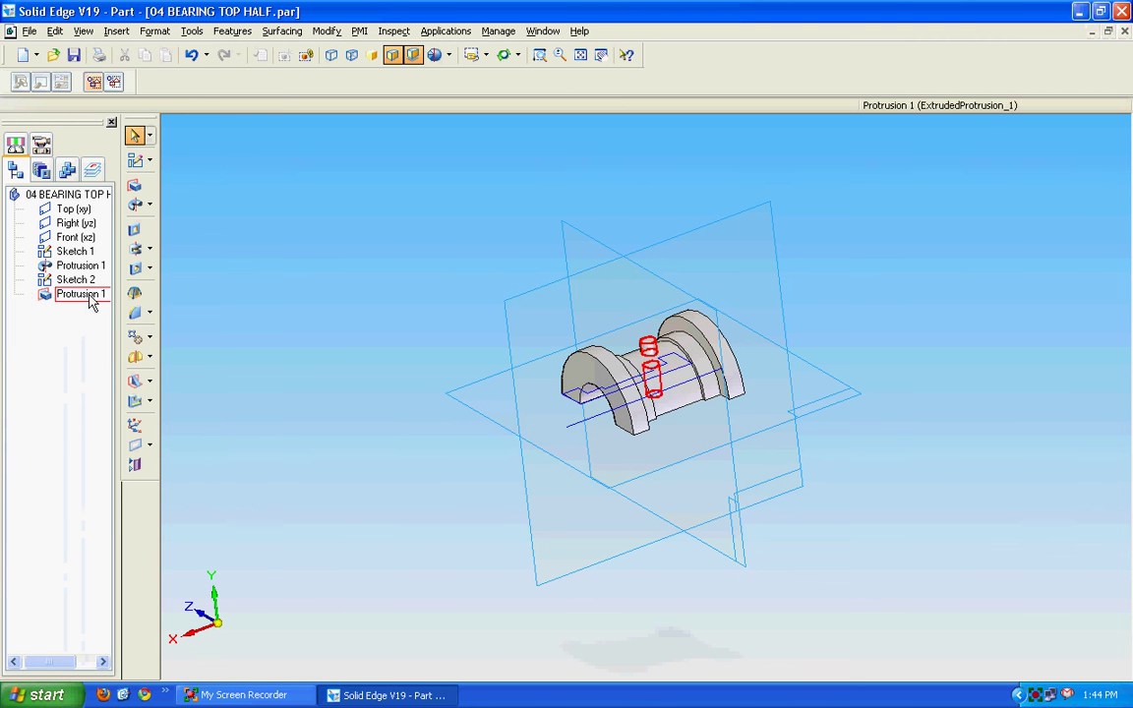
{"action": "right_click", "coordinate": [89, 299]}
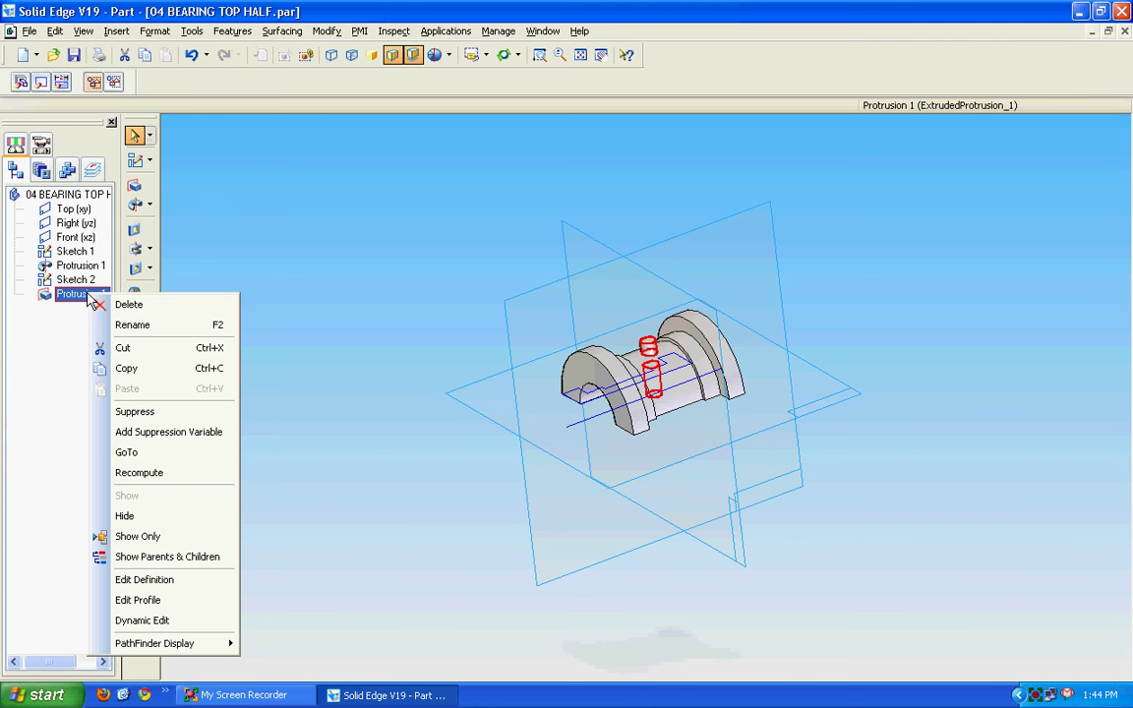
{"action": "left_click", "coordinate": [114, 305]}
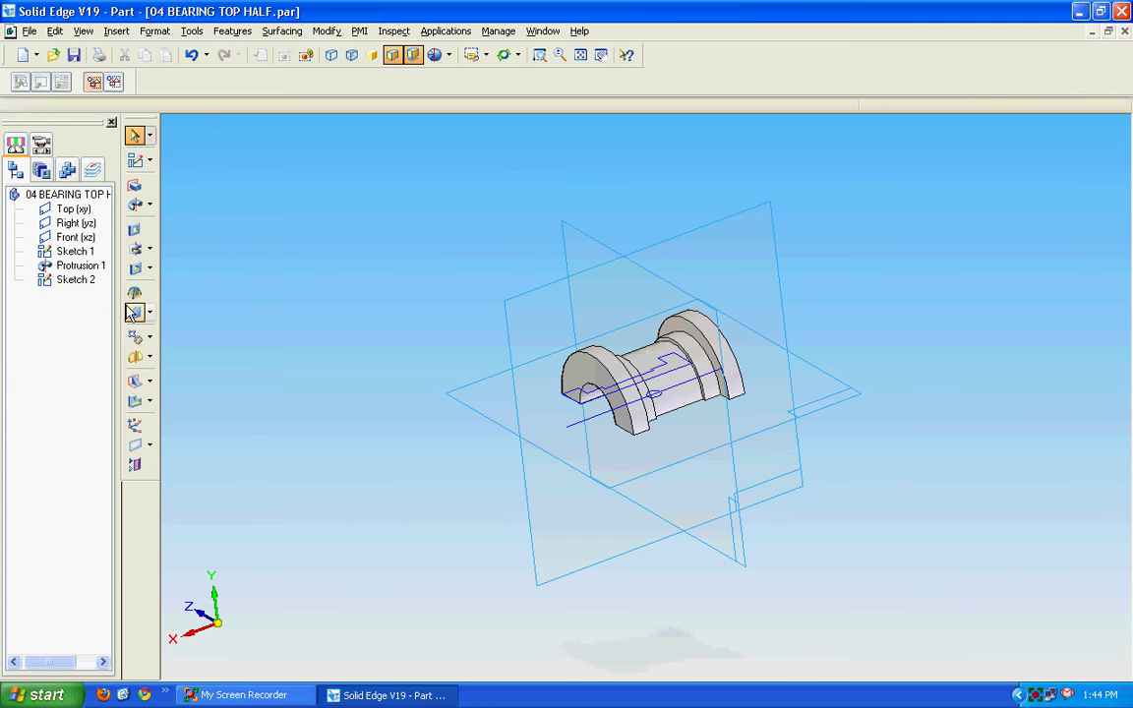
{"action": "right_click", "coordinate": [83, 281]}
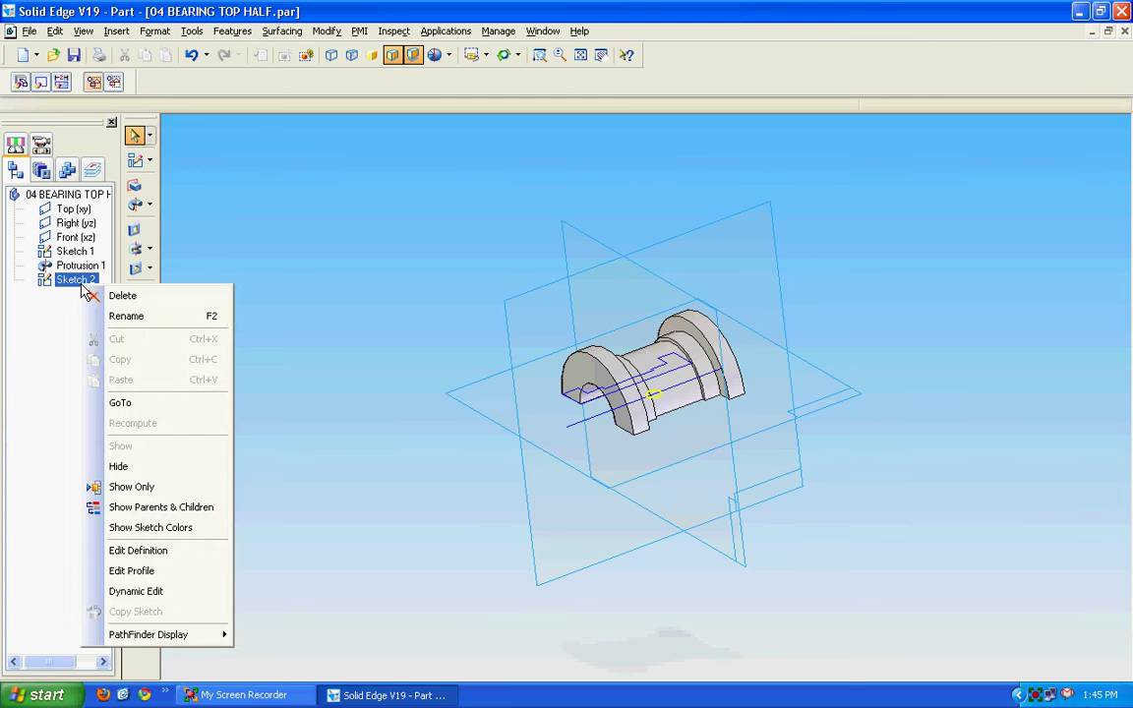
{"action": "left_click", "coordinate": [118, 297]}
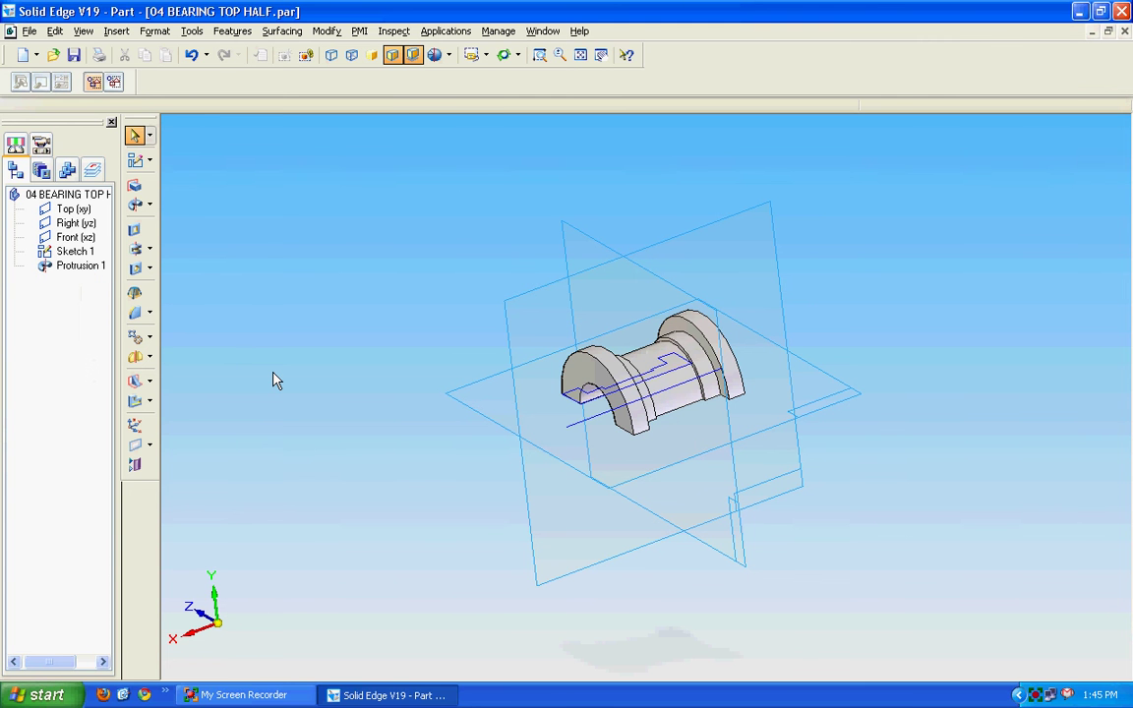
Sketch a circle about 4.9 mm in diameter on the Front (xz) plane, centred on the origin.
{"action": "middle_click_drag", "start_coordinate": [273, 380], "coordinate": [444, 484]}
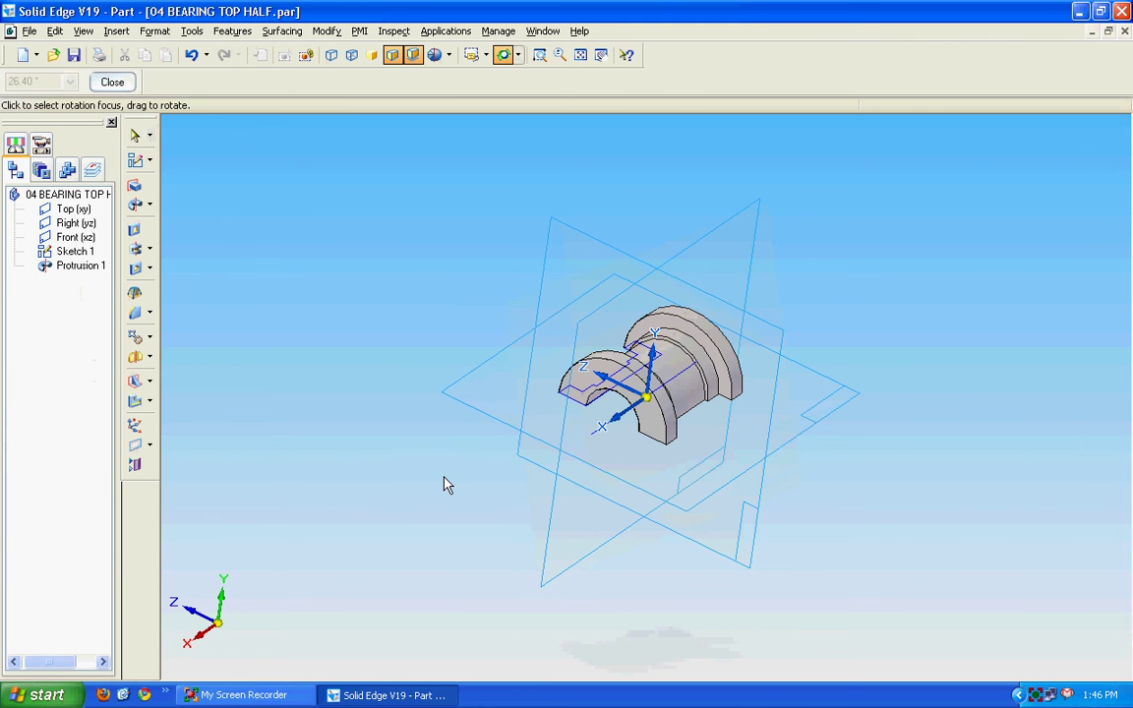
{"action": "left_click", "coordinate": [135, 159]}
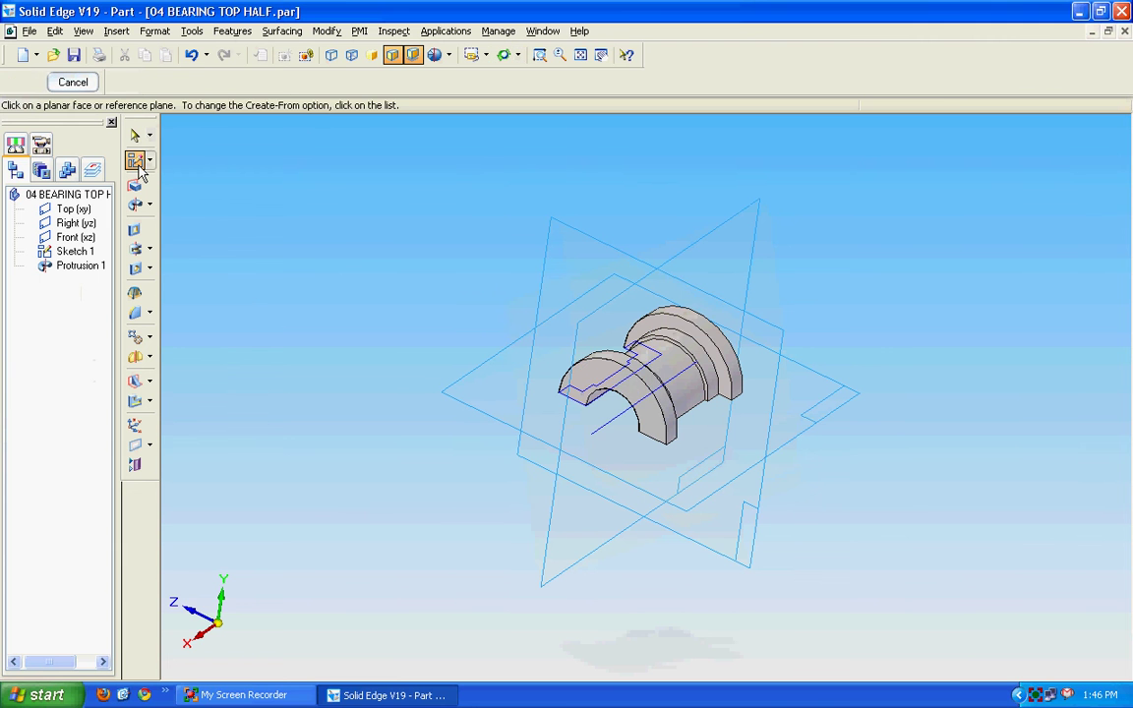
{"action": "left_click", "coordinate": [811, 443]}
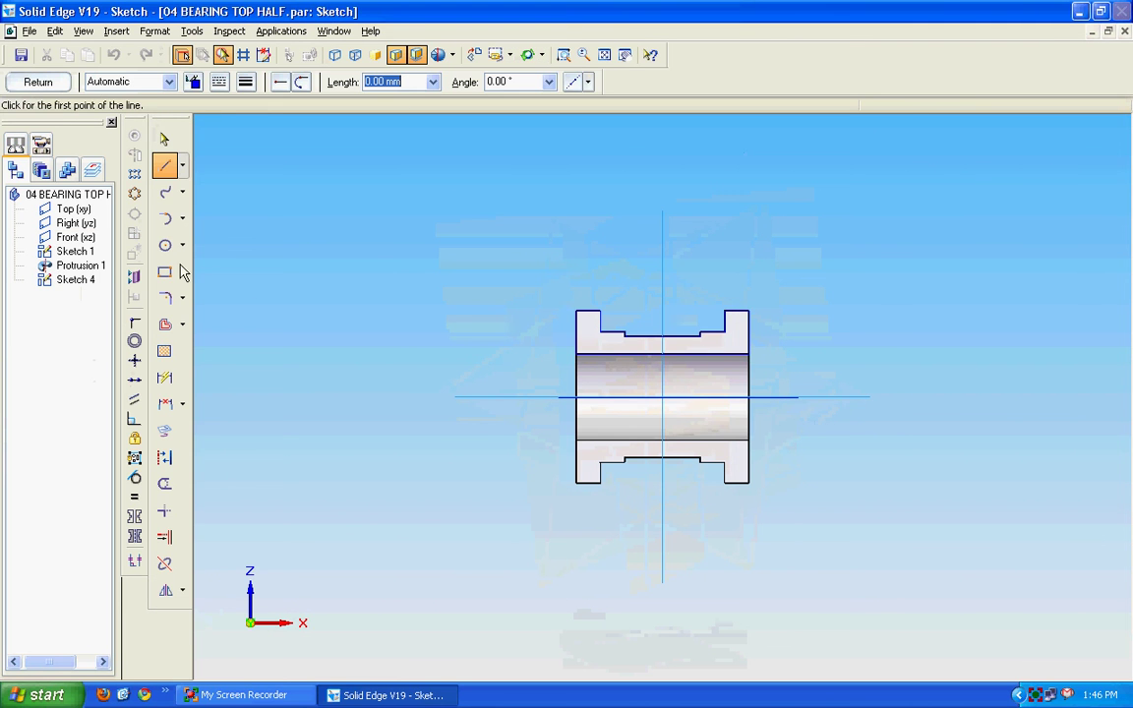
{"action": "left_click", "coordinate": [168, 248]}
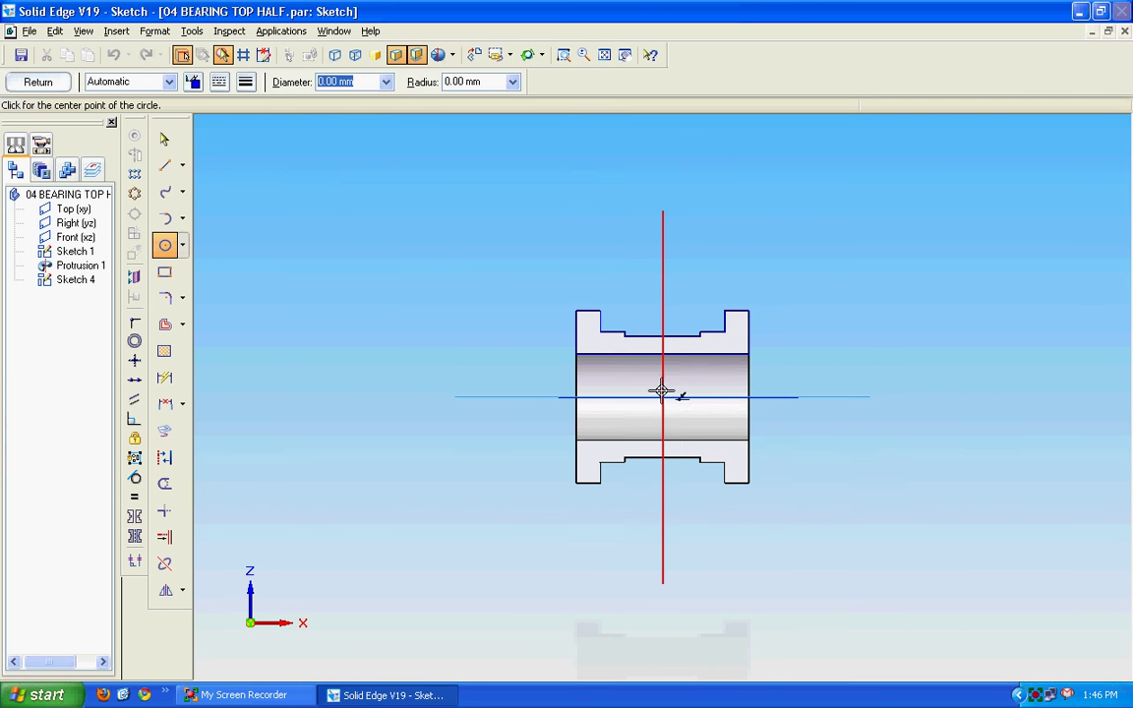
{"action": "left_click", "coordinate": [663, 396]}
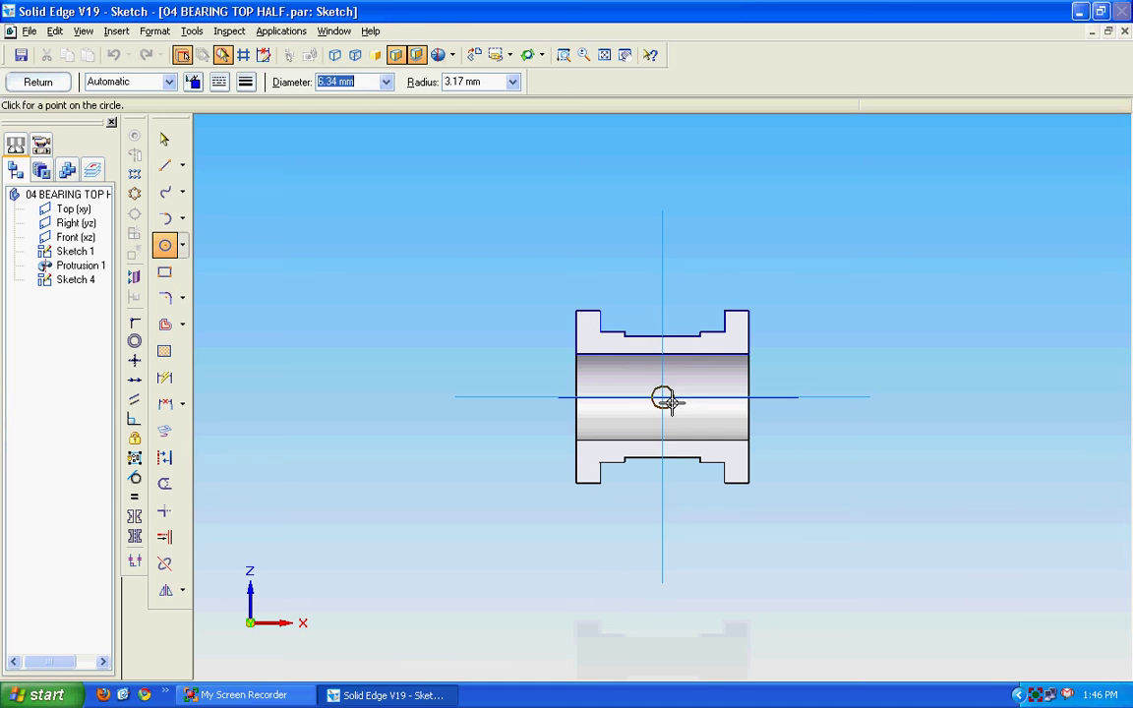
{"action": "left_click", "coordinate": [668, 400]}
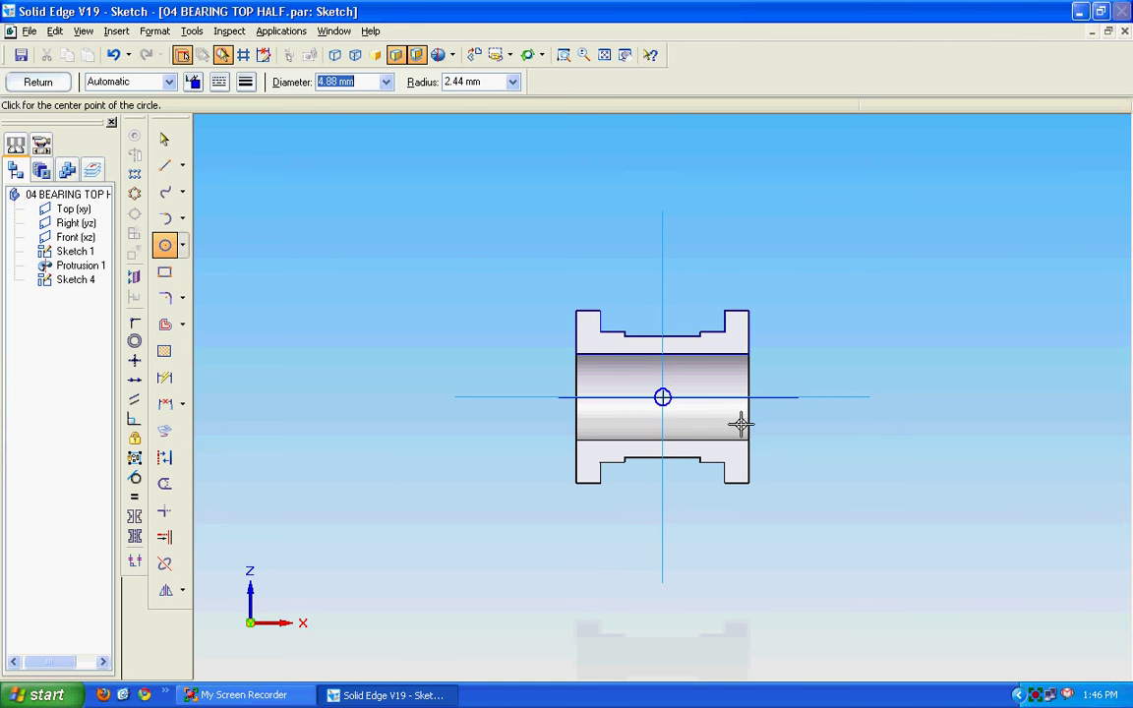
Dimension the circle's diameter and set it to 4 mm.
{"action": "left_click", "coordinate": [165, 379]}
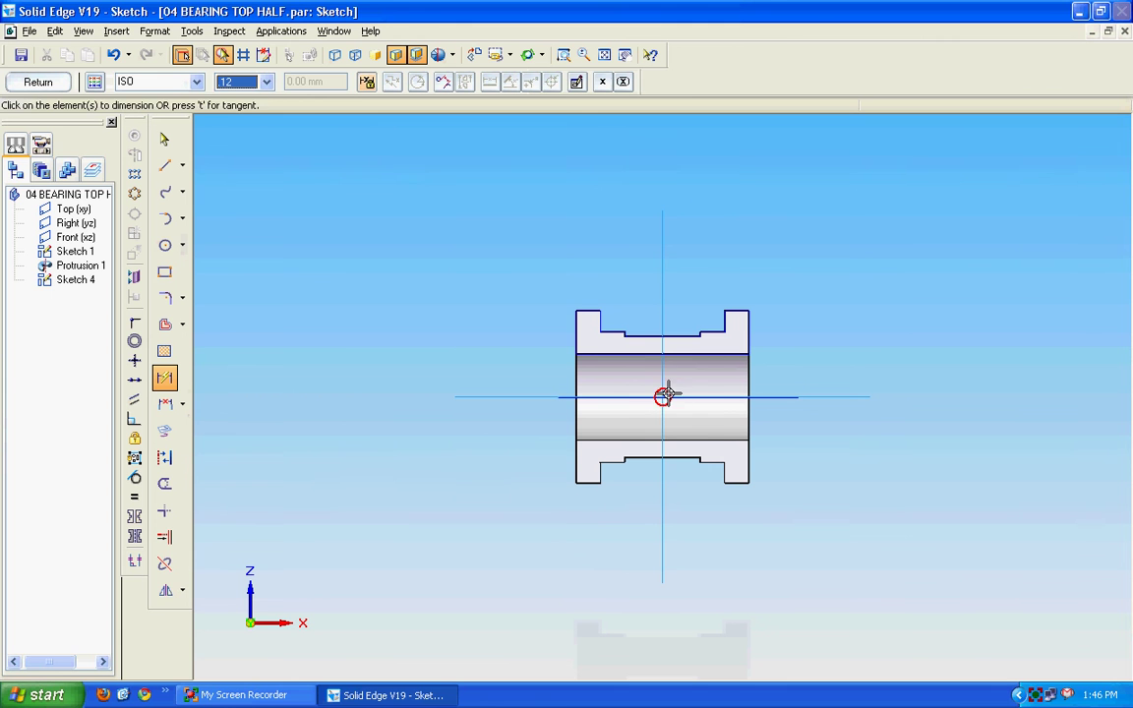
{"action": "left_click", "coordinate": [662, 394]}
{"action": "left_click", "coordinate": [801, 344]}
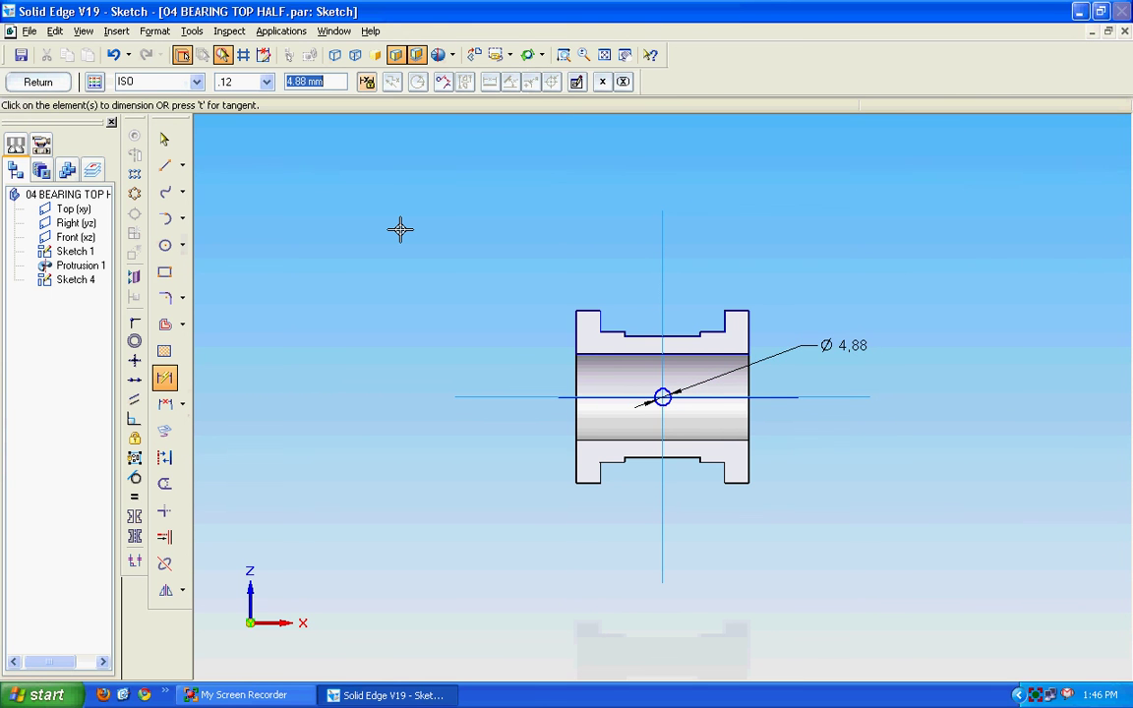
{"action": "type", "text": "4"}
{"action": "key", "text": "Return"}
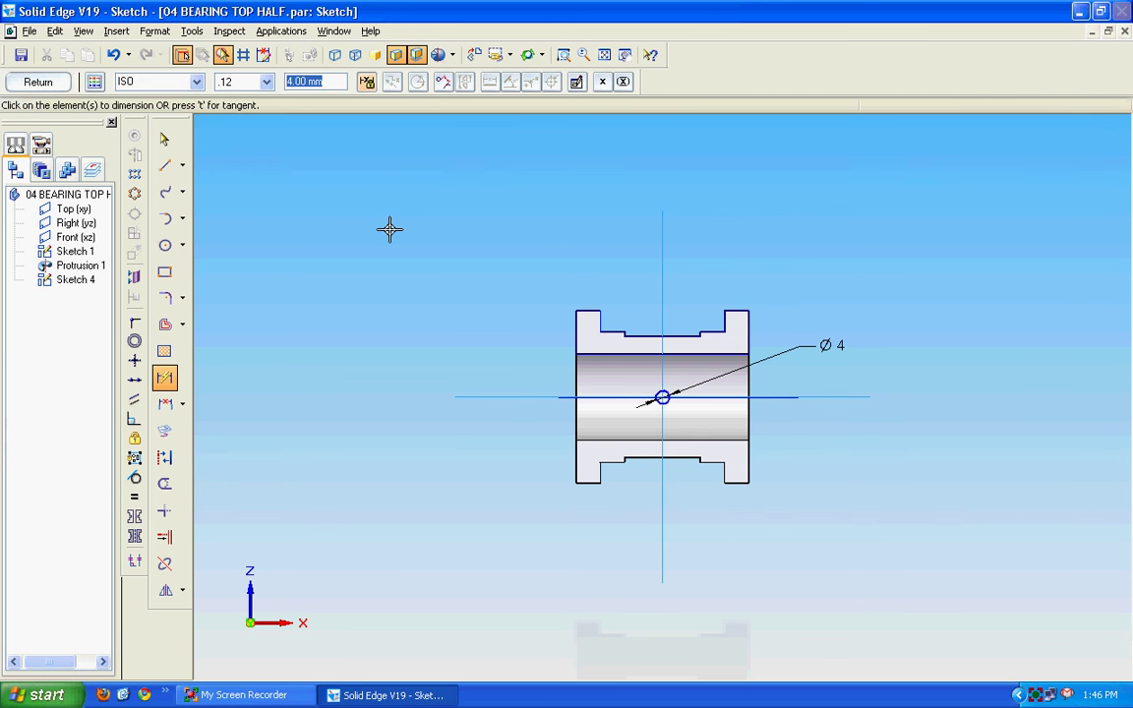
Cut the 4 mm circle through all of the half-bearing on the upper side and finish the cutout.
{"action": "left_click", "coordinate": [44, 83]}
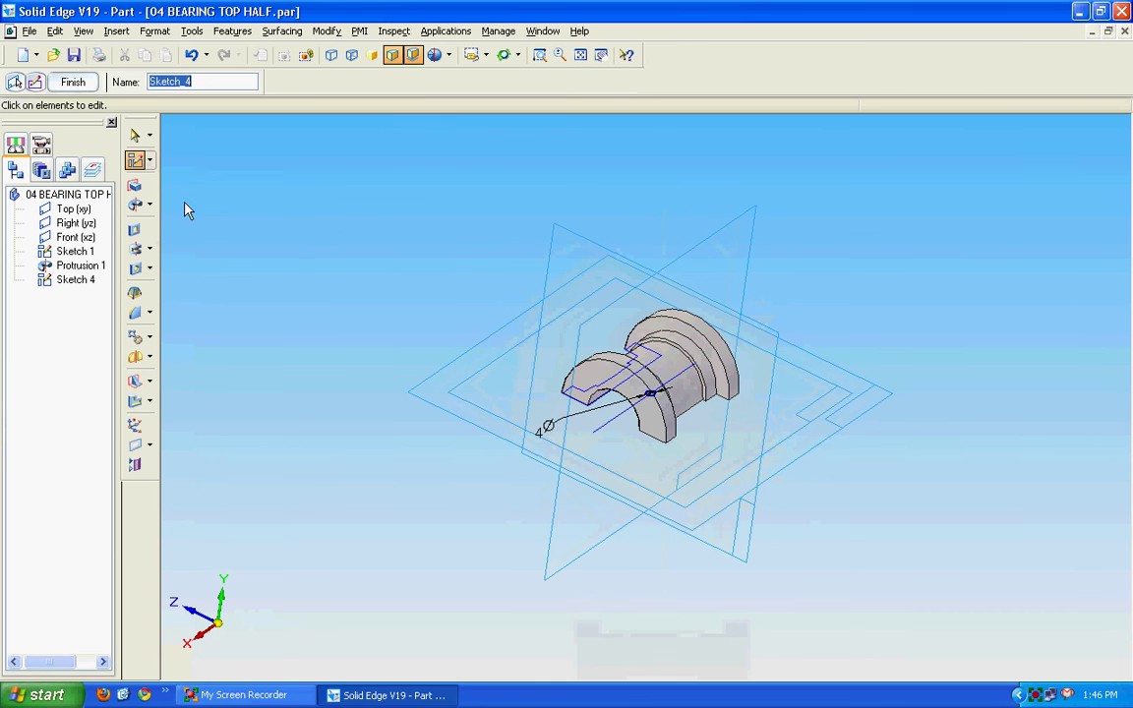
{"action": "left_click", "coordinate": [135, 229]}
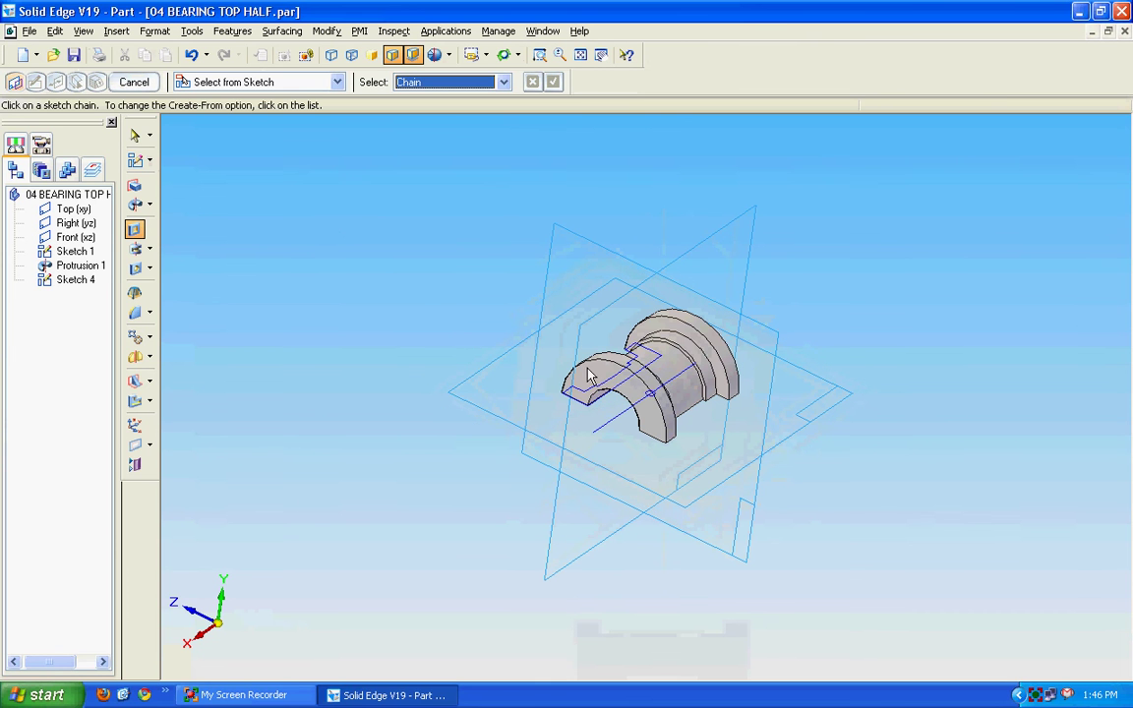
{"action": "left_click", "coordinate": [653, 397]}
{"action": "left_click", "coordinate": [553, 81]}
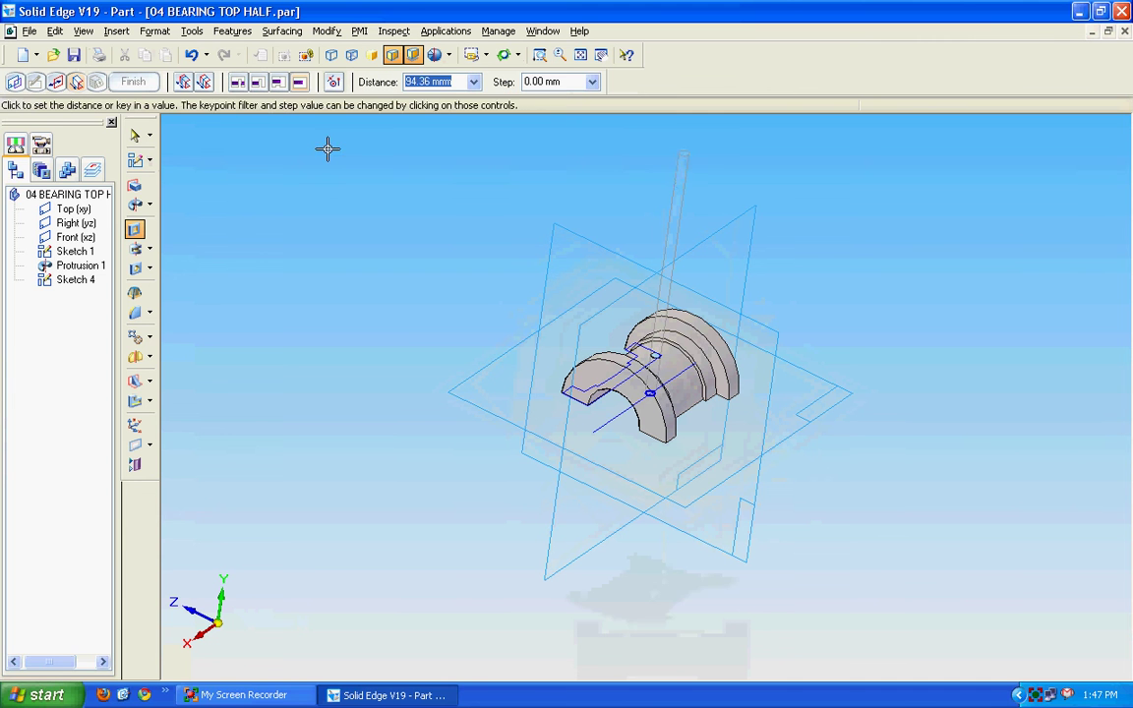
{"action": "left_click", "coordinate": [237, 83]}
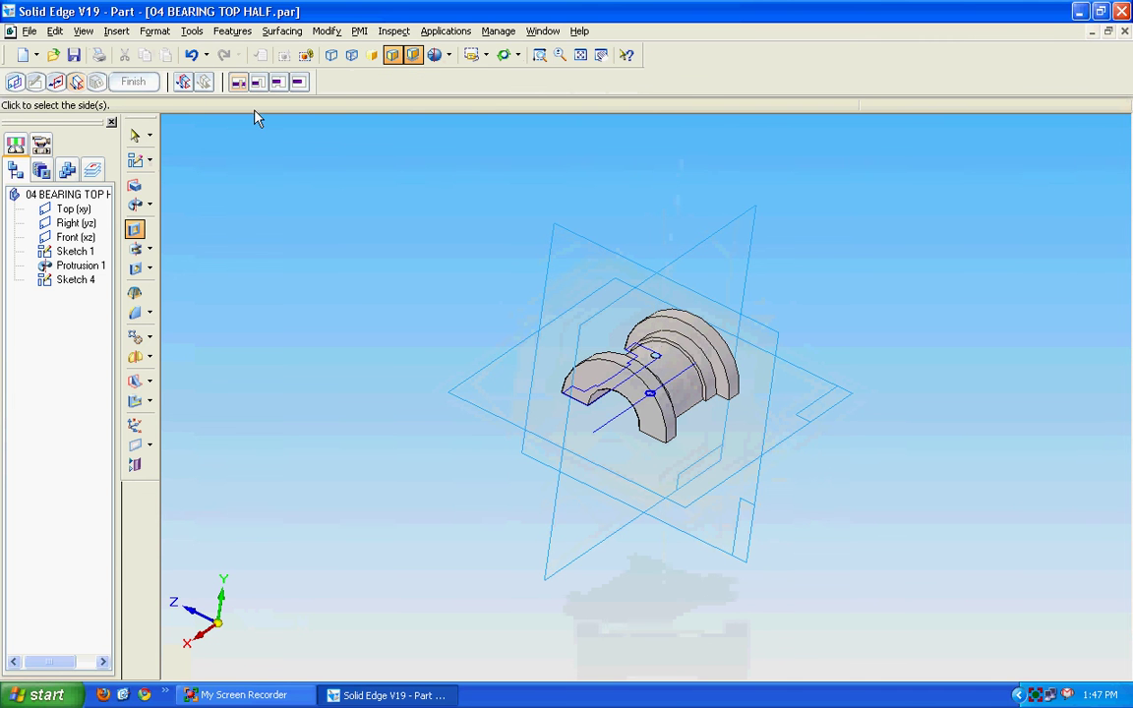
{"action": "left_click", "coordinate": [718, 266]}
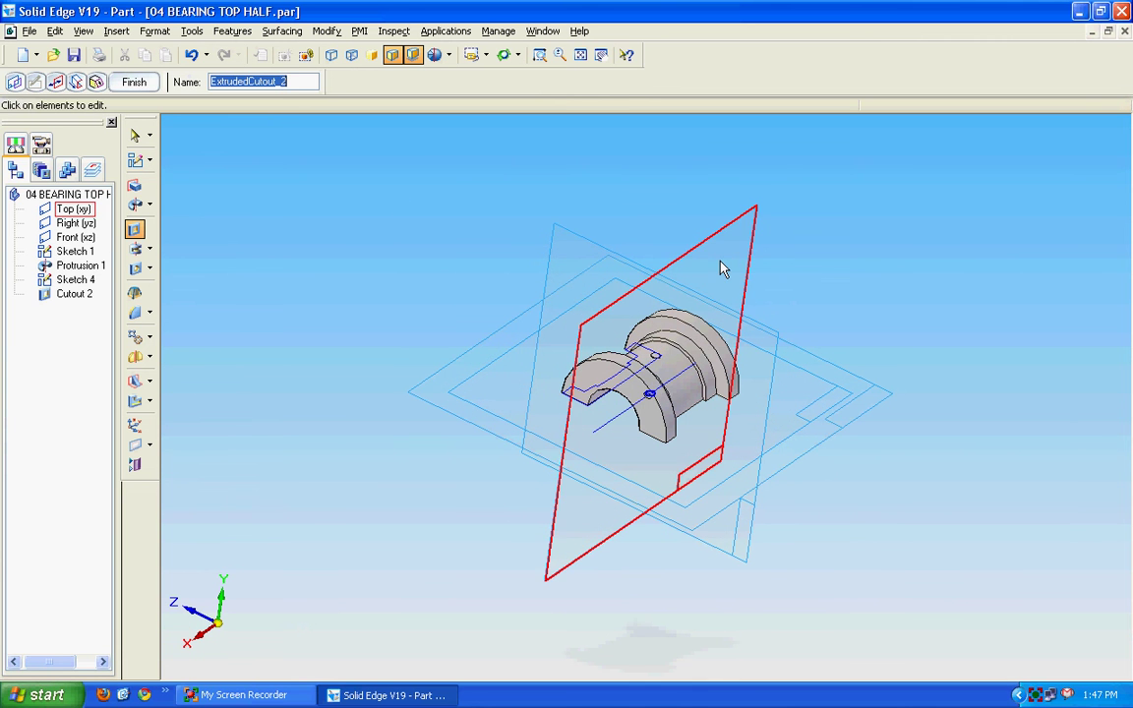
{"action": "left_click", "coordinate": [145, 83]}
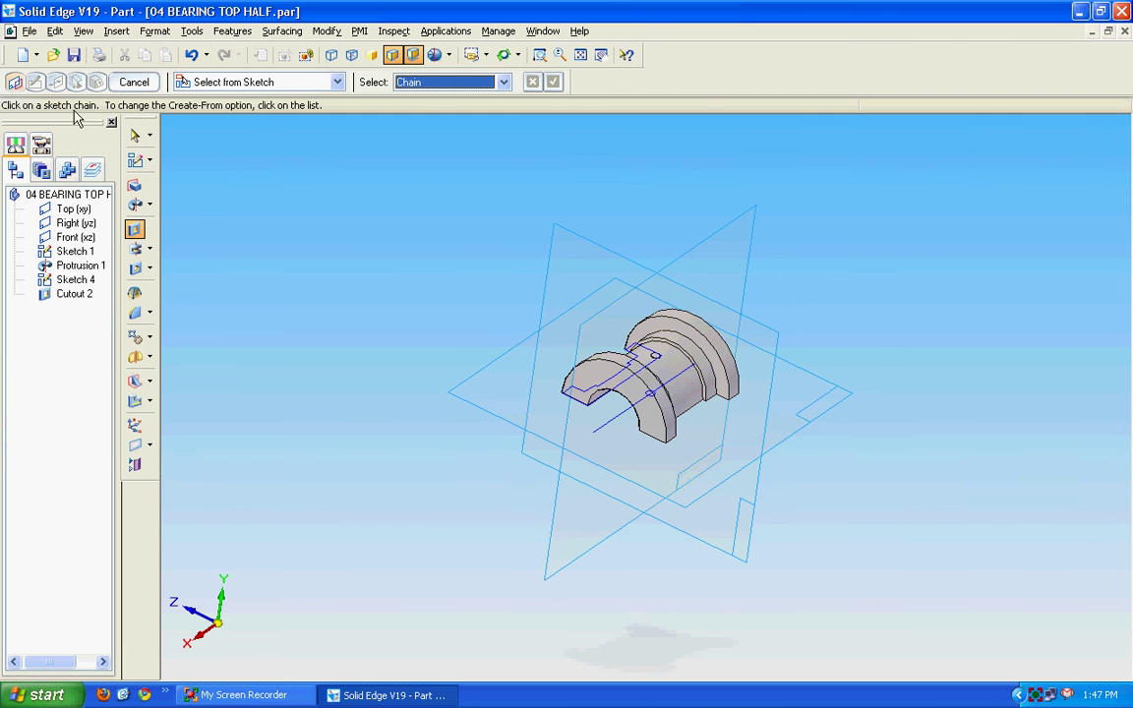
Save and close the bearing top half part, and create a new solid part.
{"action": "left_click", "coordinate": [74, 55]}
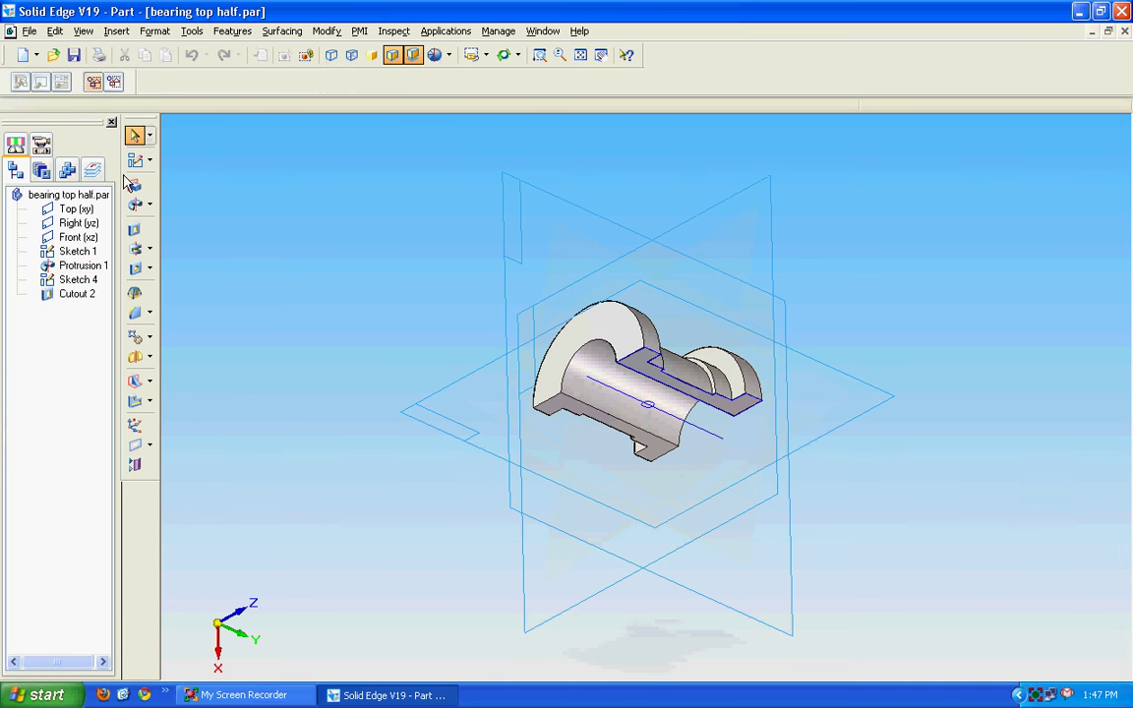
{"action": "left_click", "coordinate": [1124, 32]}
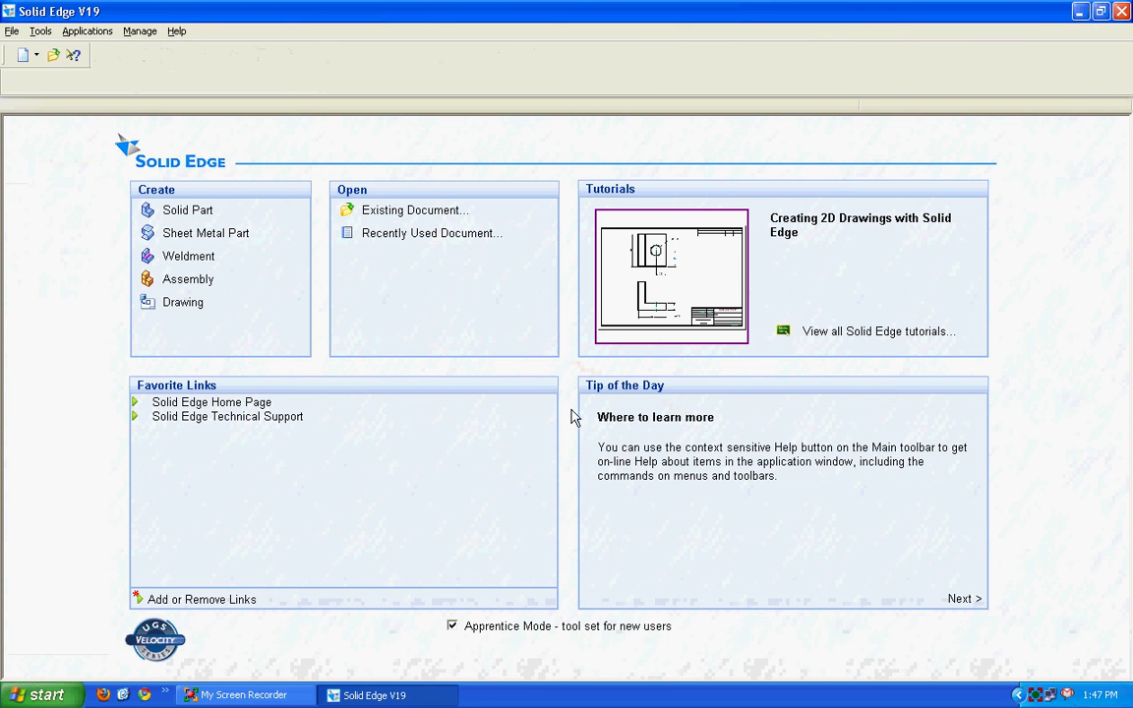
{"action": "left_click", "coordinate": [191, 209]}
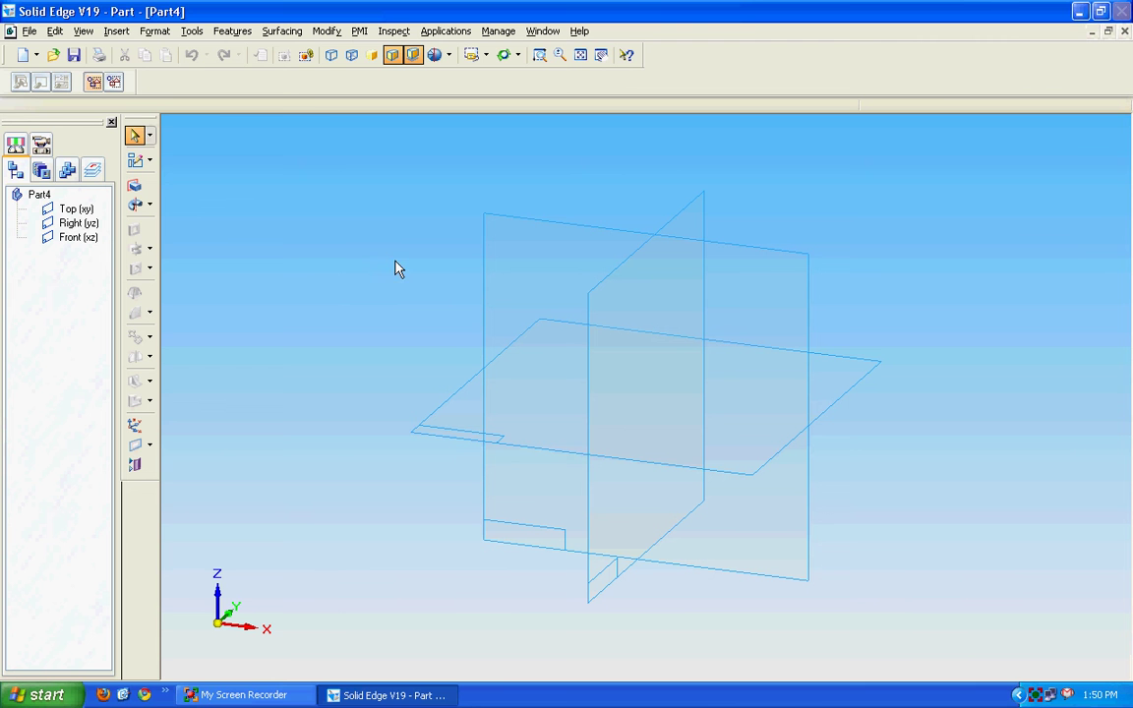
Sketch a rectangle about 41 by 40 mm on the Top (xy) plane, with a circle about 23 mm in diameter centred on the origin.
{"action": "left_click", "coordinate": [135, 160]}
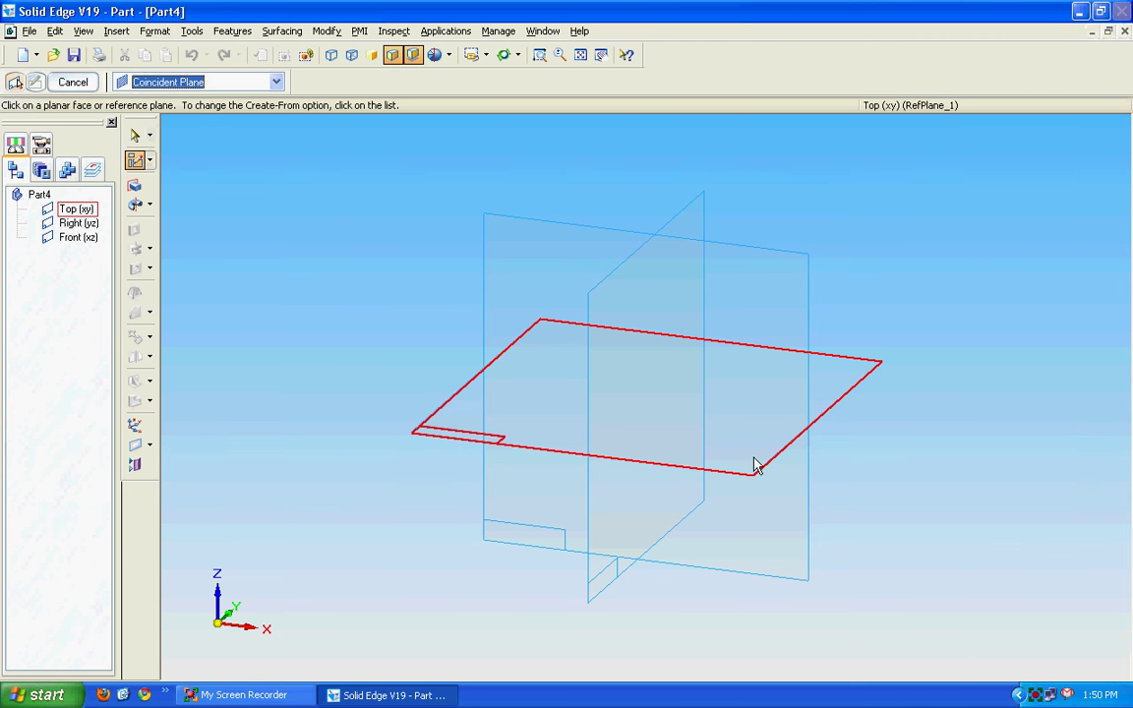
{"action": "left_click", "coordinate": [839, 411]}
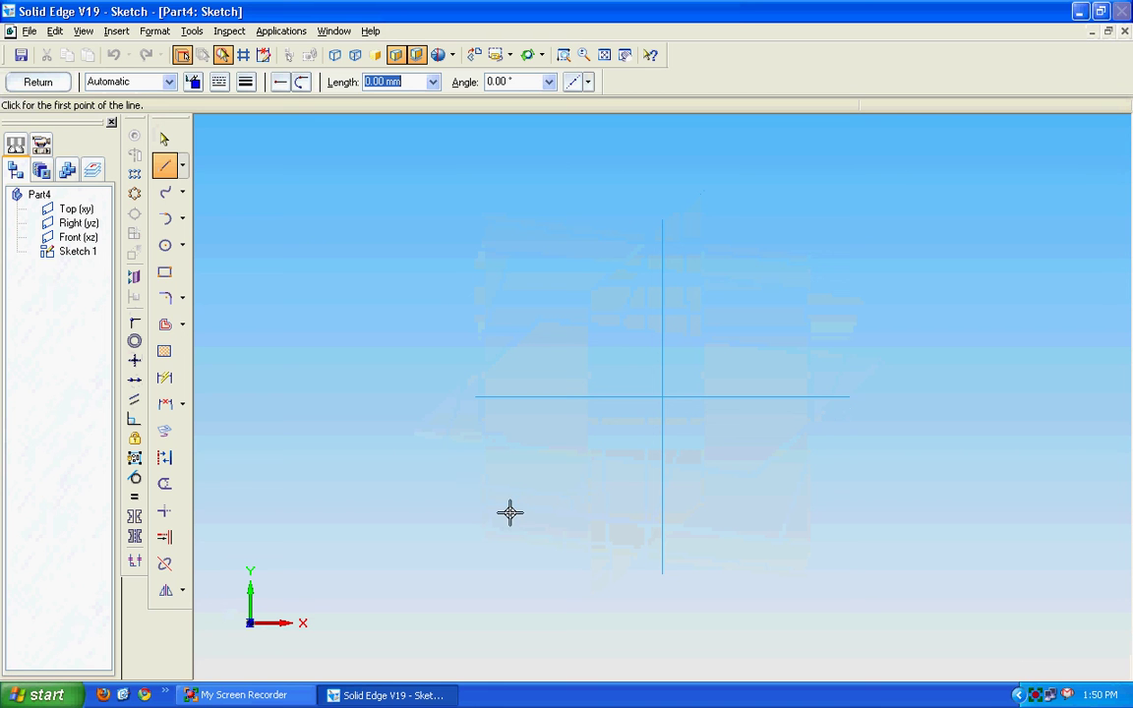
{"action": "left_click", "coordinate": [169, 276]}
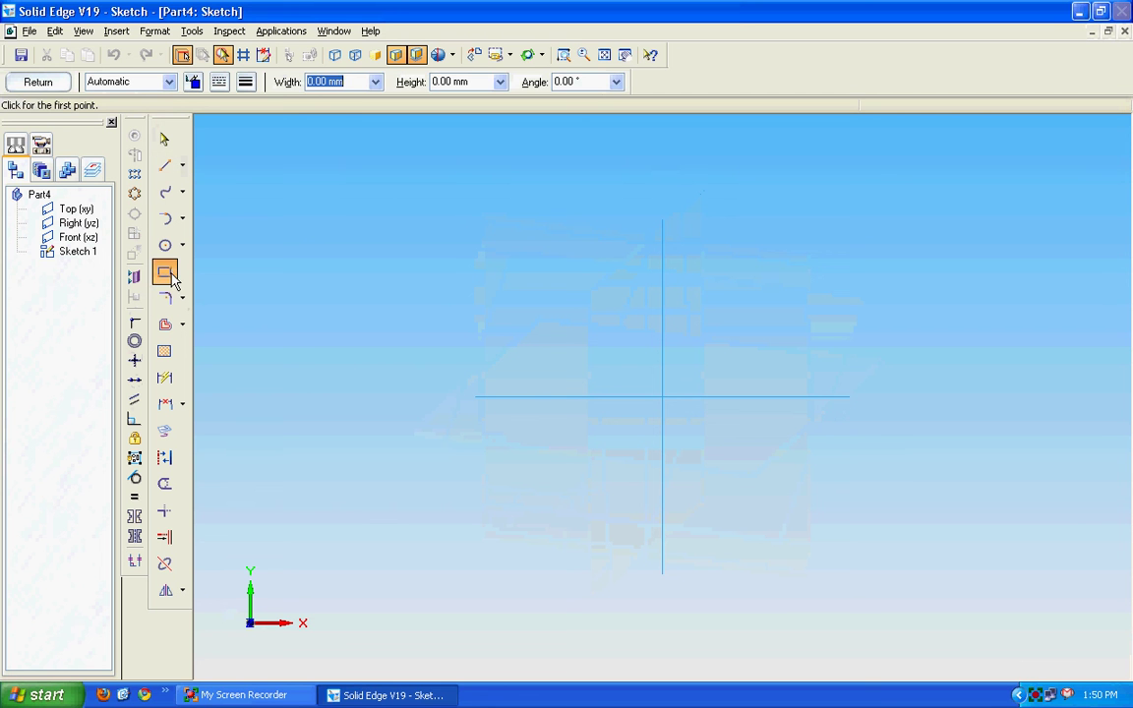
{"action": "left_click_drag", "start_coordinate": [600, 342], "coordinate": [733, 472]}
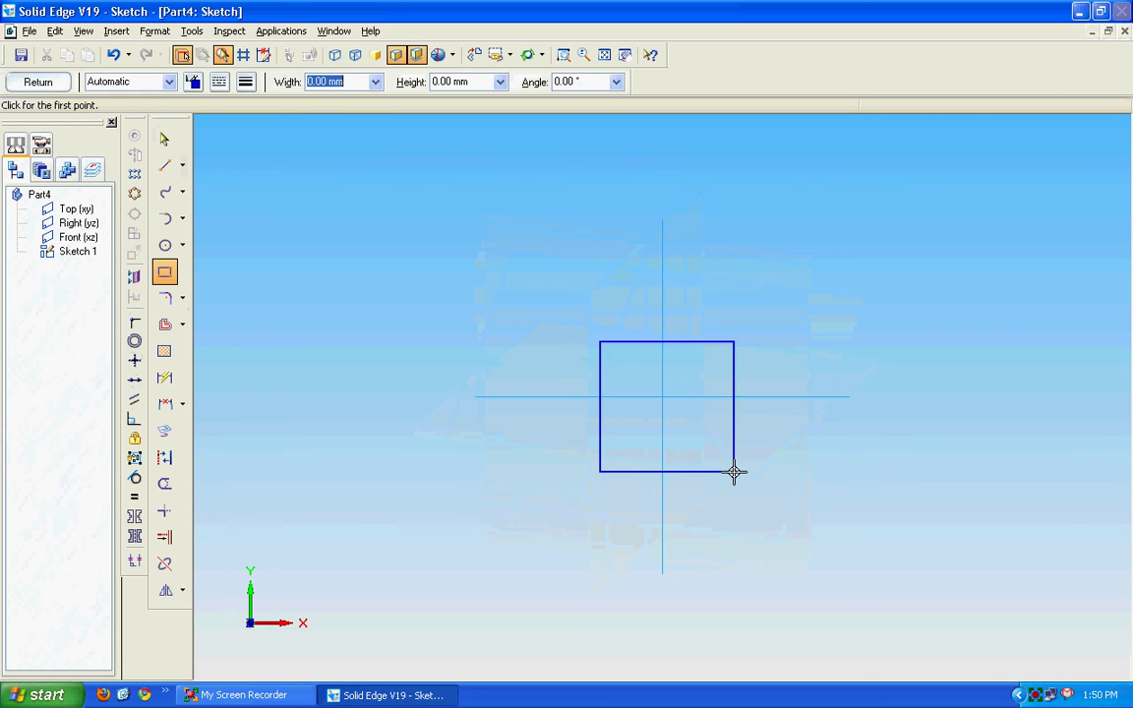
{"action": "left_click", "coordinate": [164, 245]}
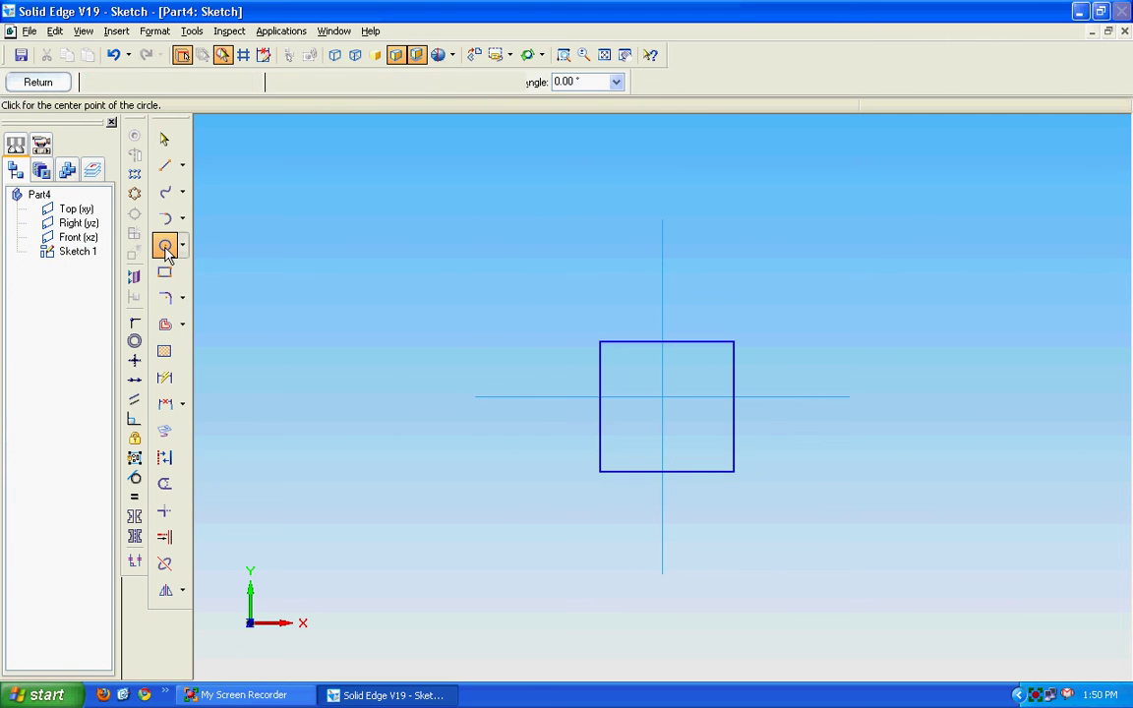
{"action": "left_click", "coordinate": [663, 397]}
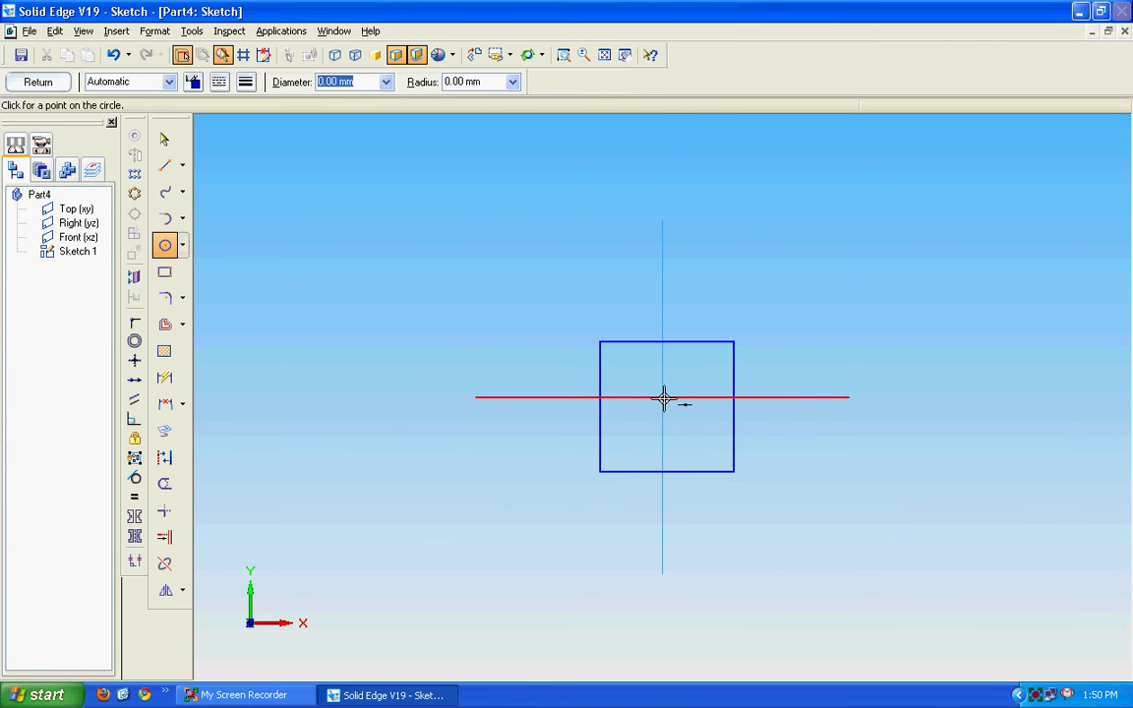
{"action": "left_click", "coordinate": [689, 421]}
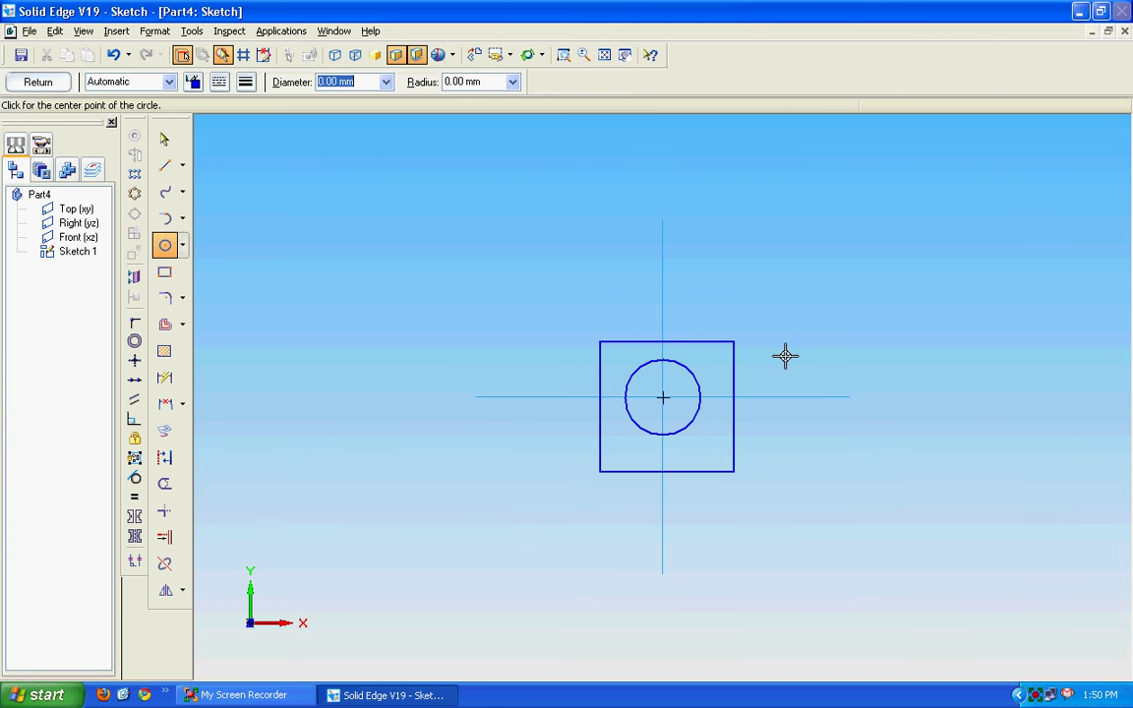
Dimension the rectangle's width and height and the circle's diameter.
{"action": "left_click", "coordinate": [164, 377]}
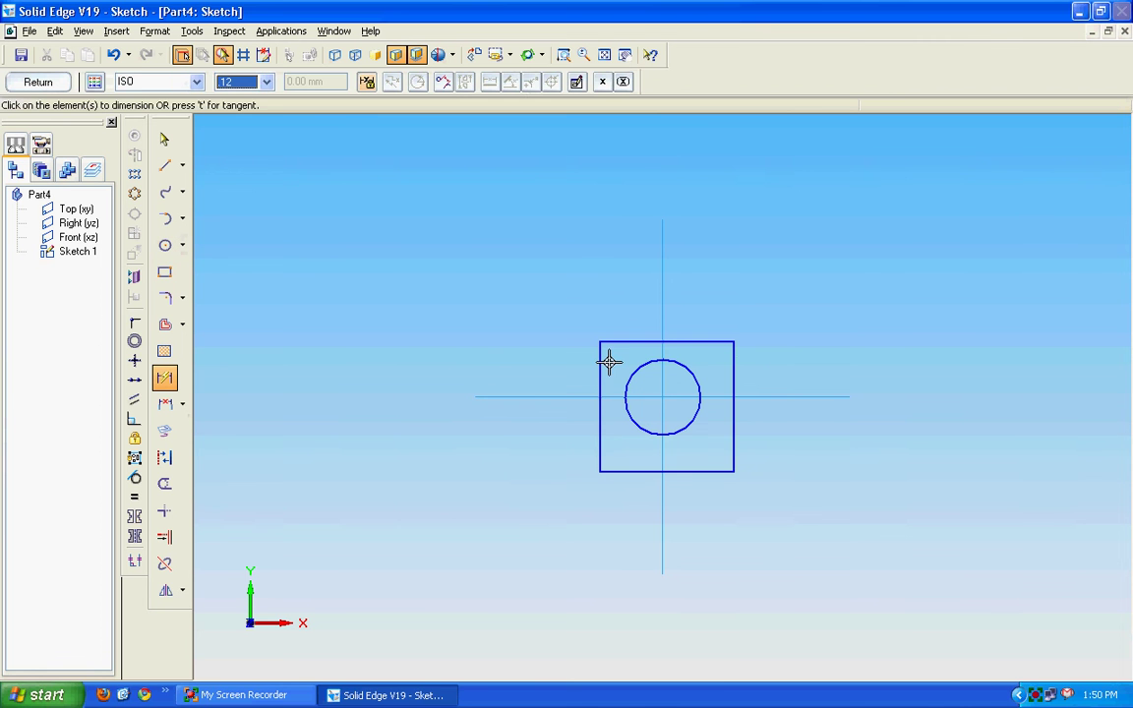
{"action": "left_click", "coordinate": [652, 342]}
{"action": "left_click", "coordinate": [663, 308]}
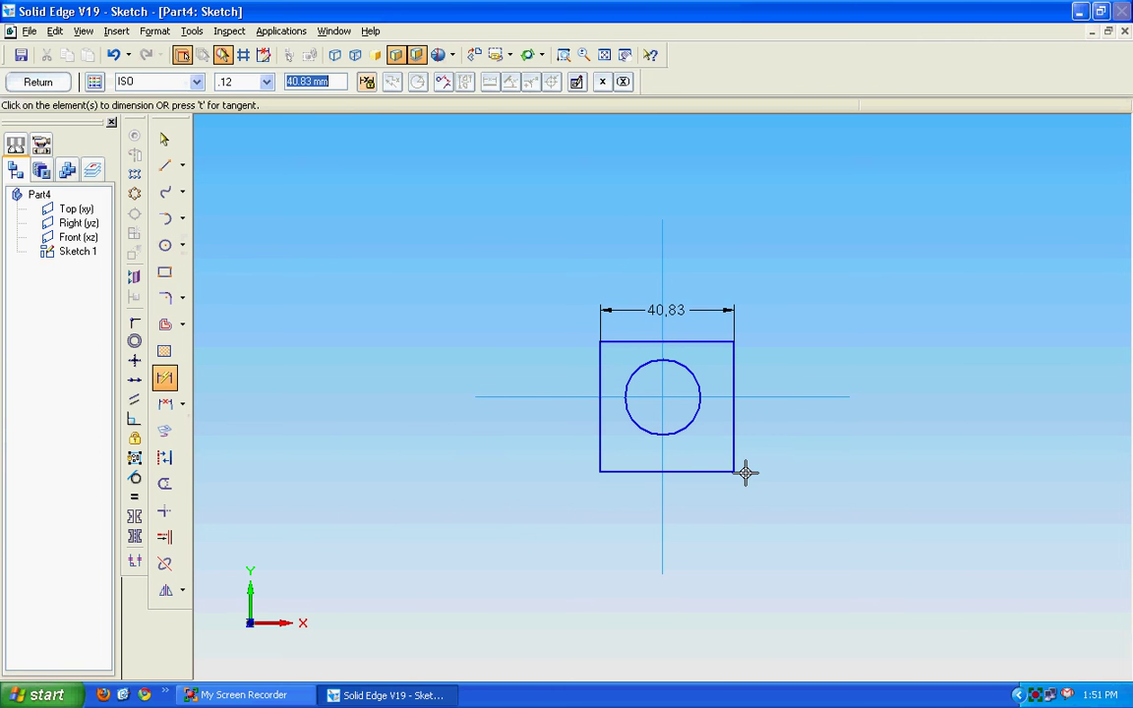
{"action": "left_click", "coordinate": [735, 444]}
{"action": "left_click", "coordinate": [791, 405]}
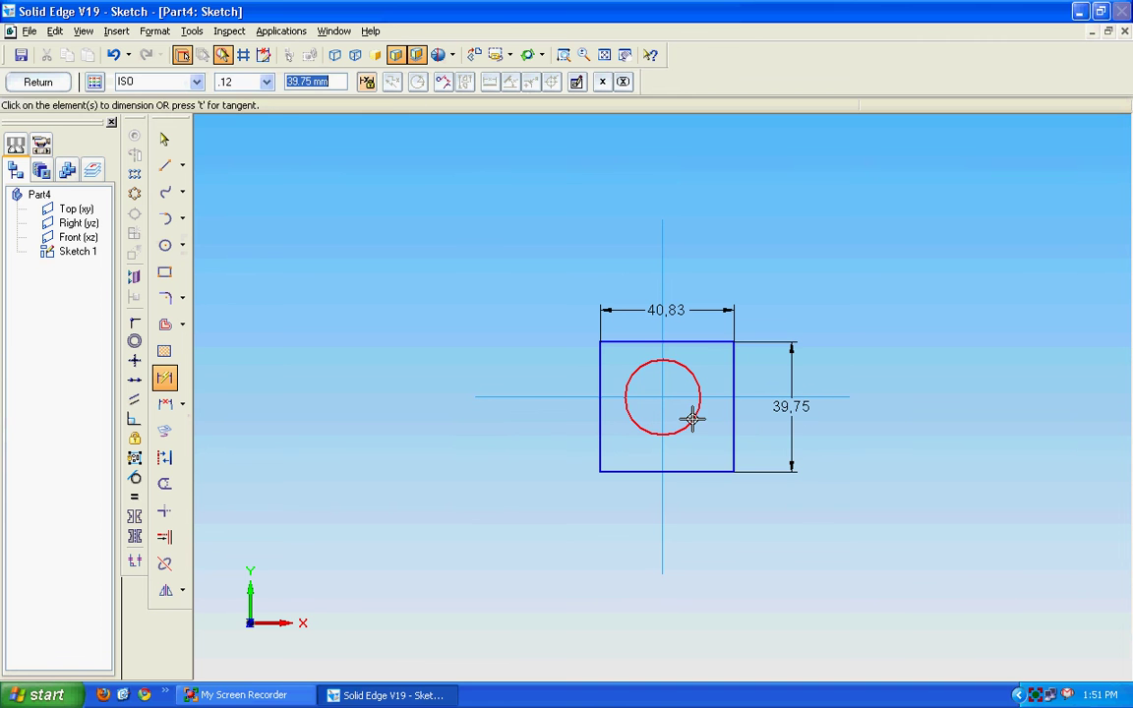
{"action": "left_click", "coordinate": [693, 420]}
{"action": "left_click", "coordinate": [765, 518]}
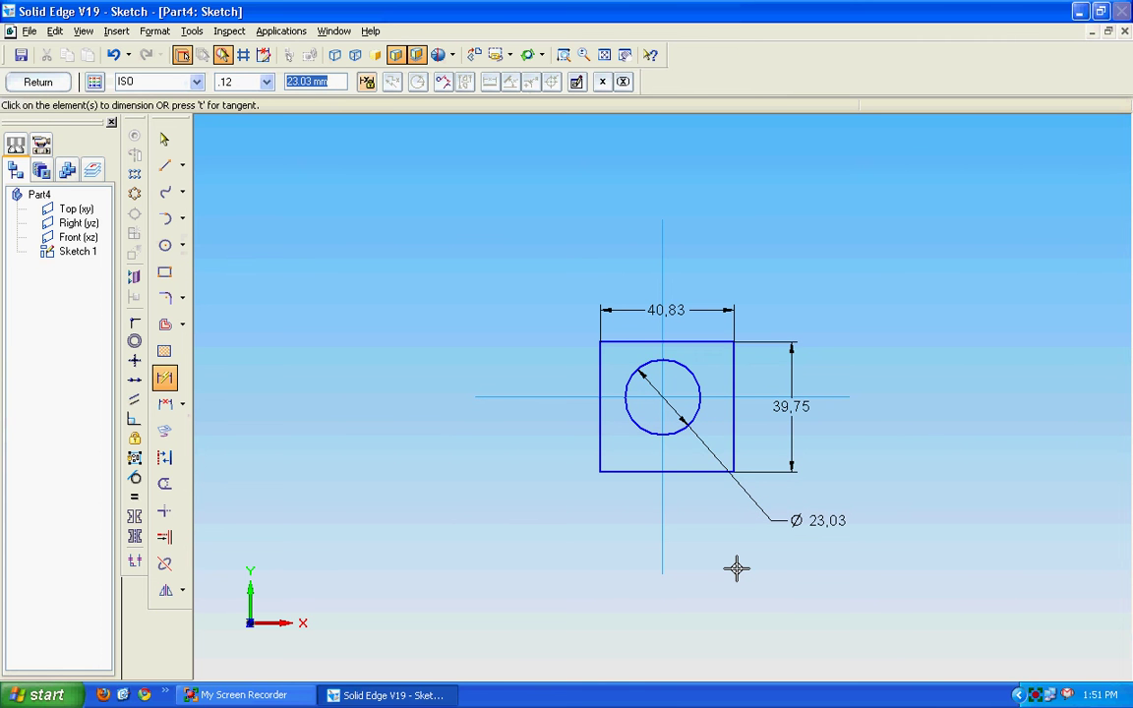
Set the rectangle's width and height both to 18 mm.
{"action": "left_click", "coordinate": [166, 140]}
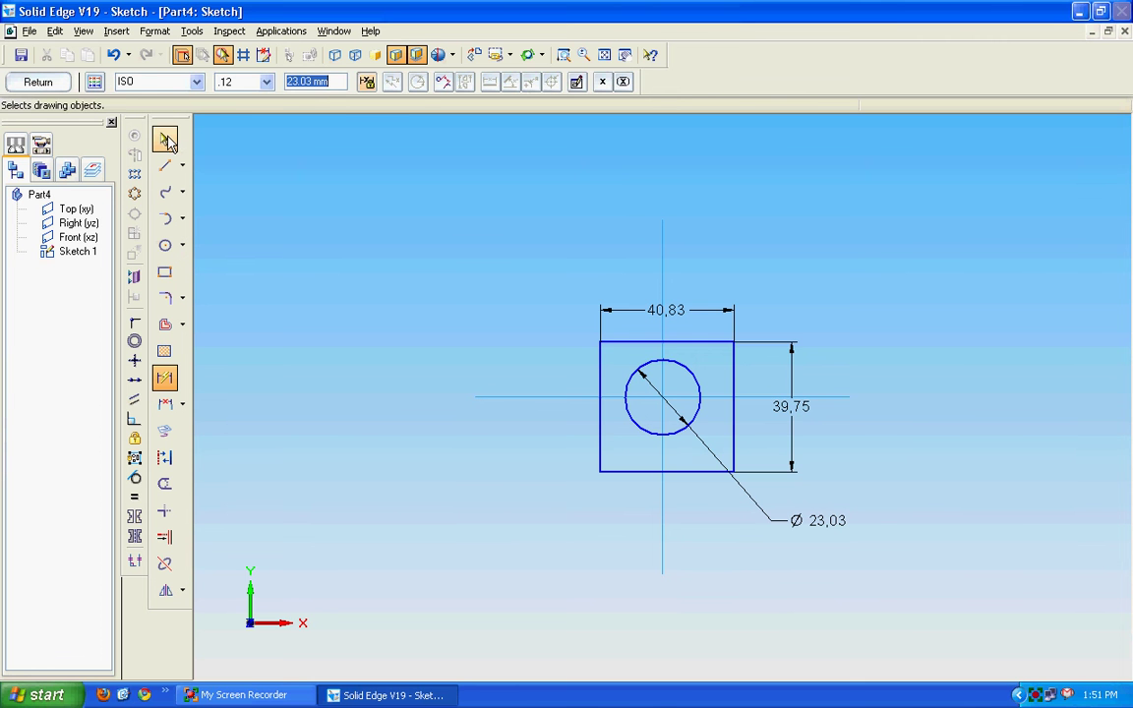
{"action": "left_click", "coordinate": [681, 313]}
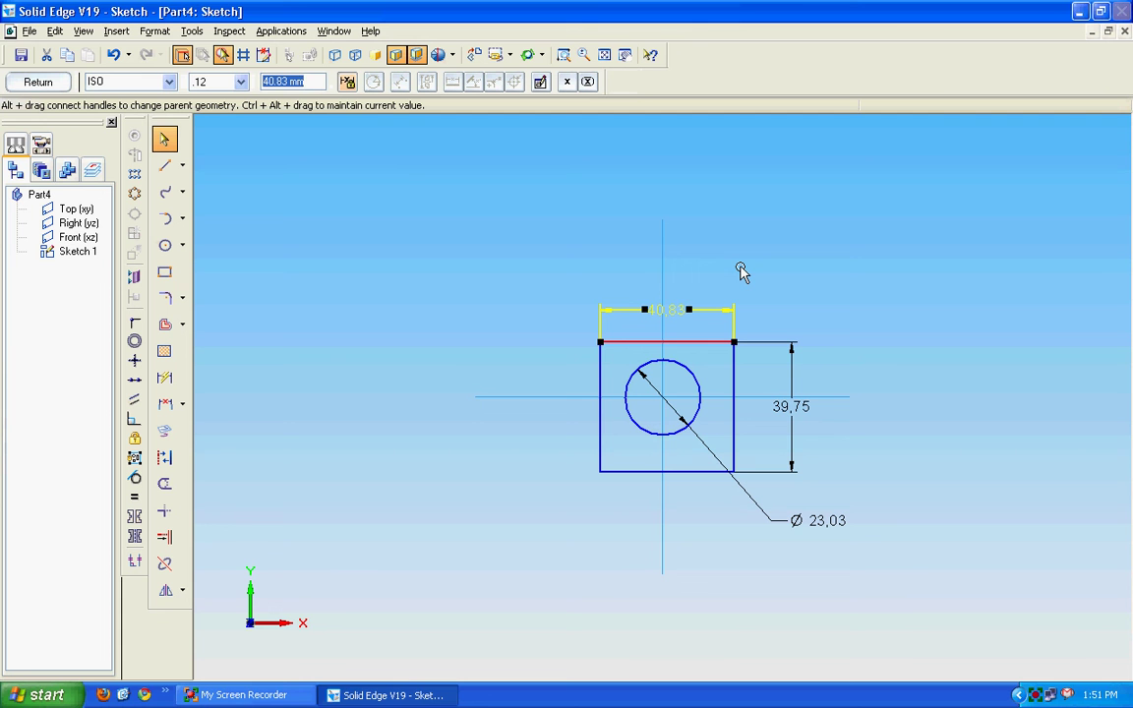
{"action": "type", "text": "18"}
{"action": "key", "text": "Return"}
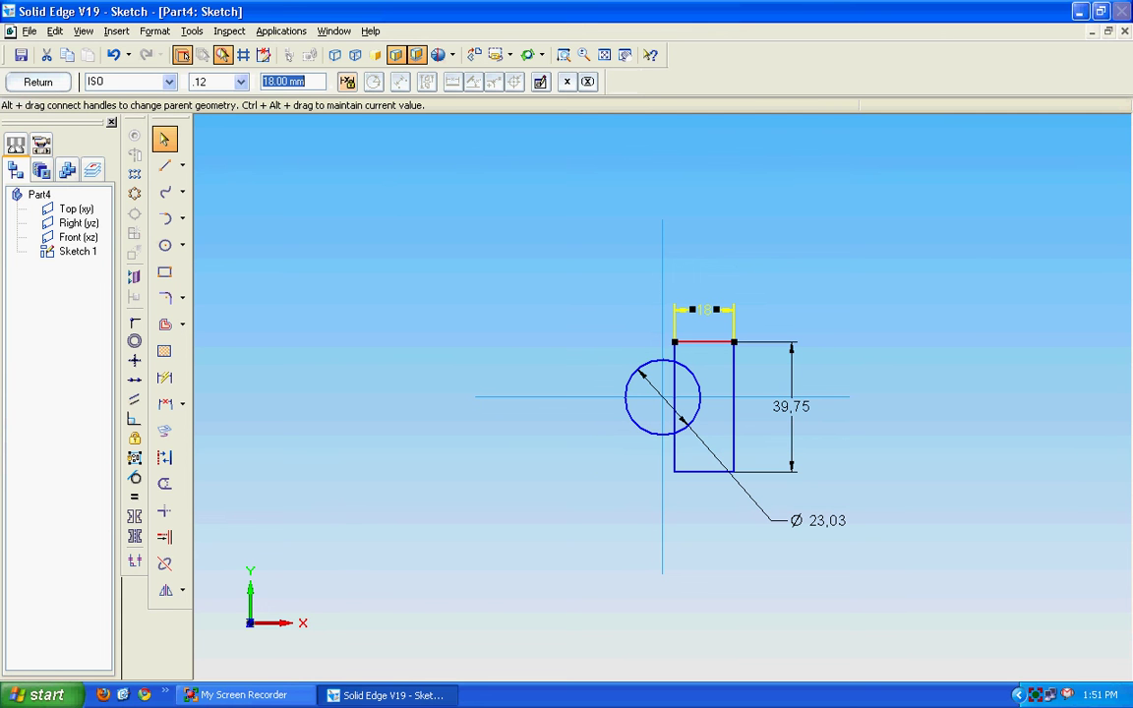
{"action": "left_click", "coordinate": [791, 405]}
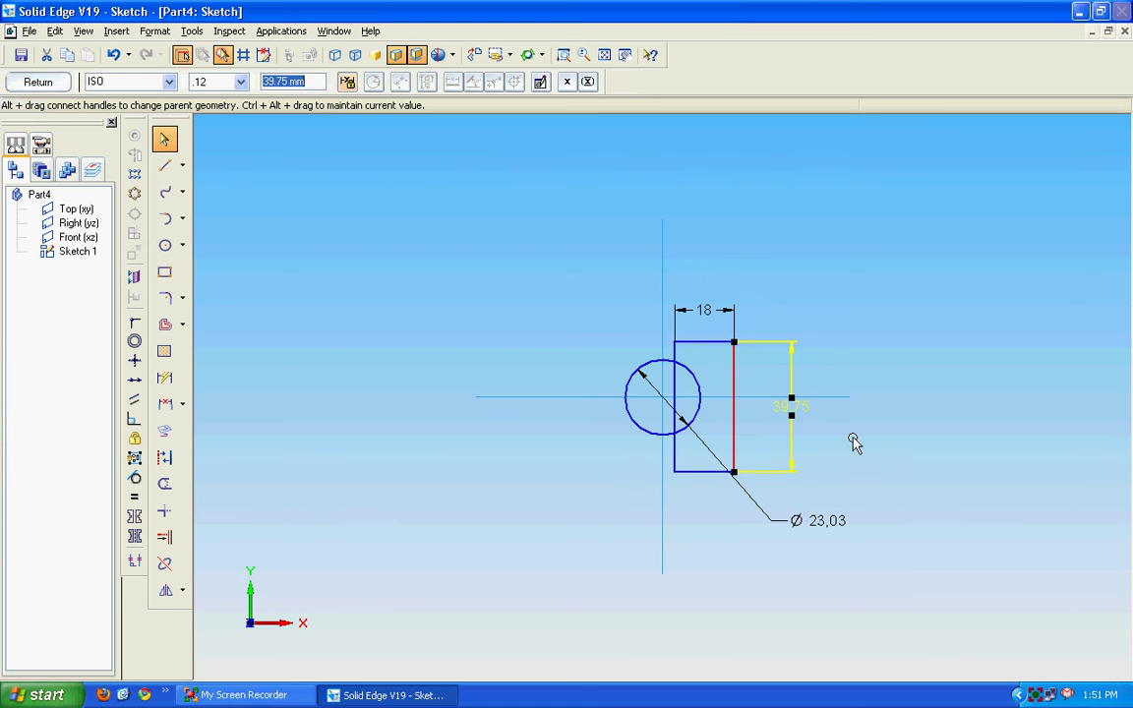
{"action": "type", "text": "18"}
{"action": "key", "text": "Return"}
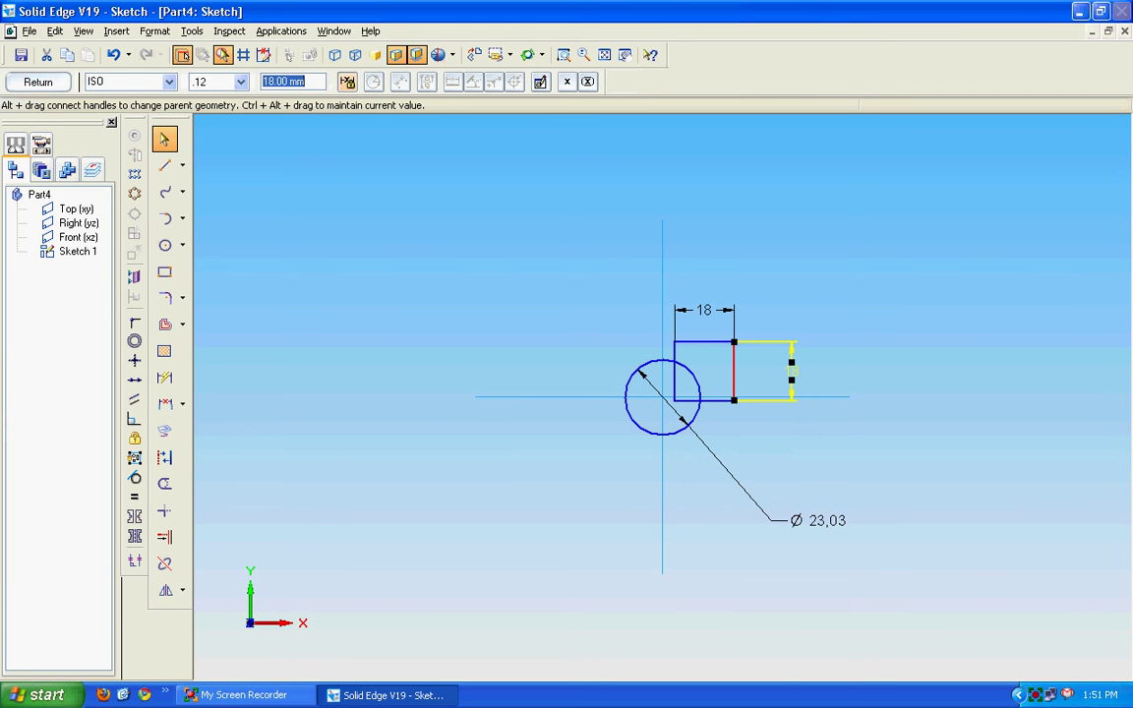
{"action": "left_click", "coordinate": [802, 457]}
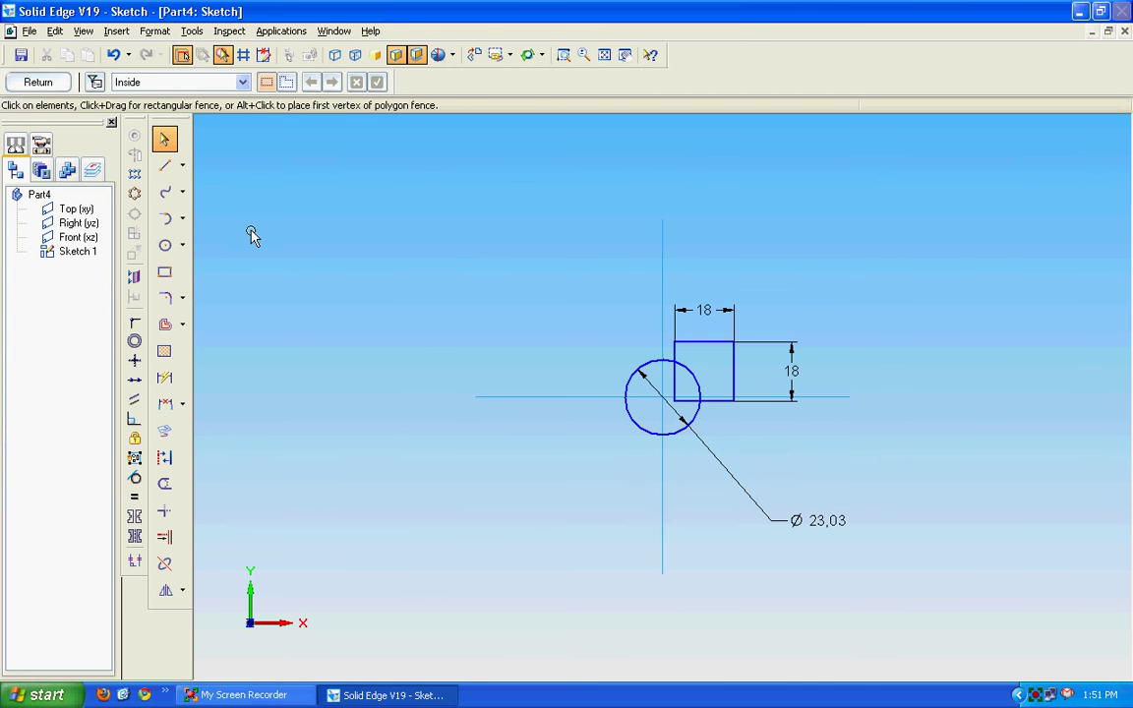
Dimension the square's right edge from the vertical reference axis and set the distance to 9 mm.
{"action": "left_click", "coordinate": [164, 377]}
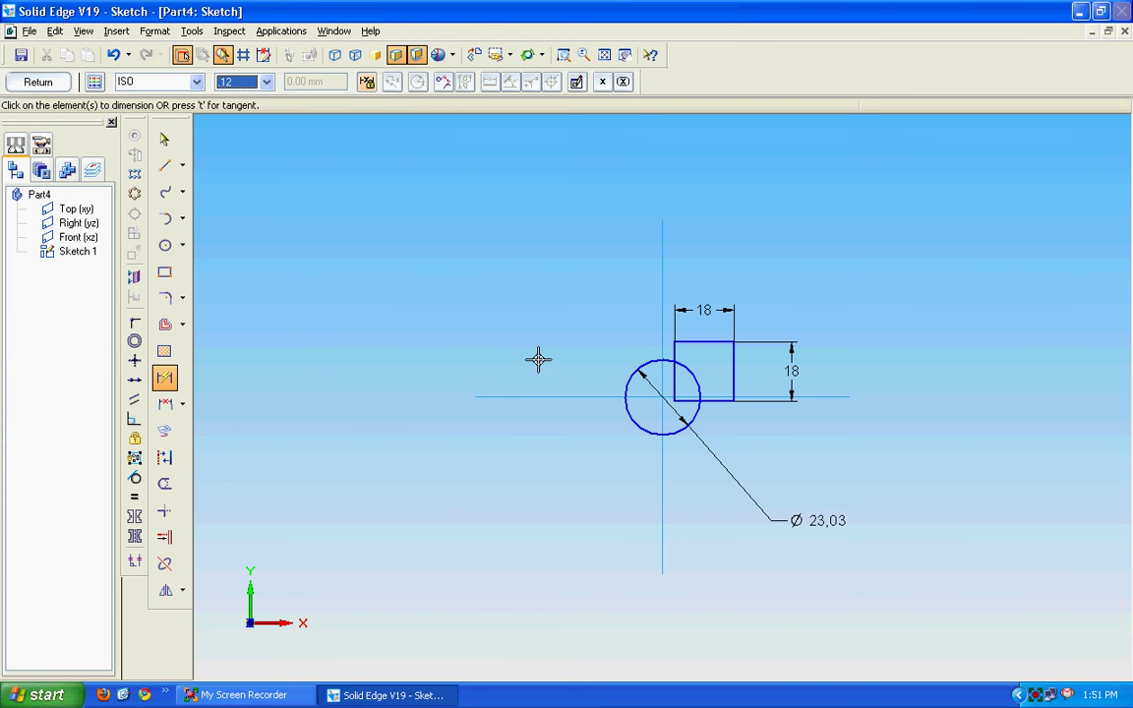
{"action": "left_click", "coordinate": [732, 374]}
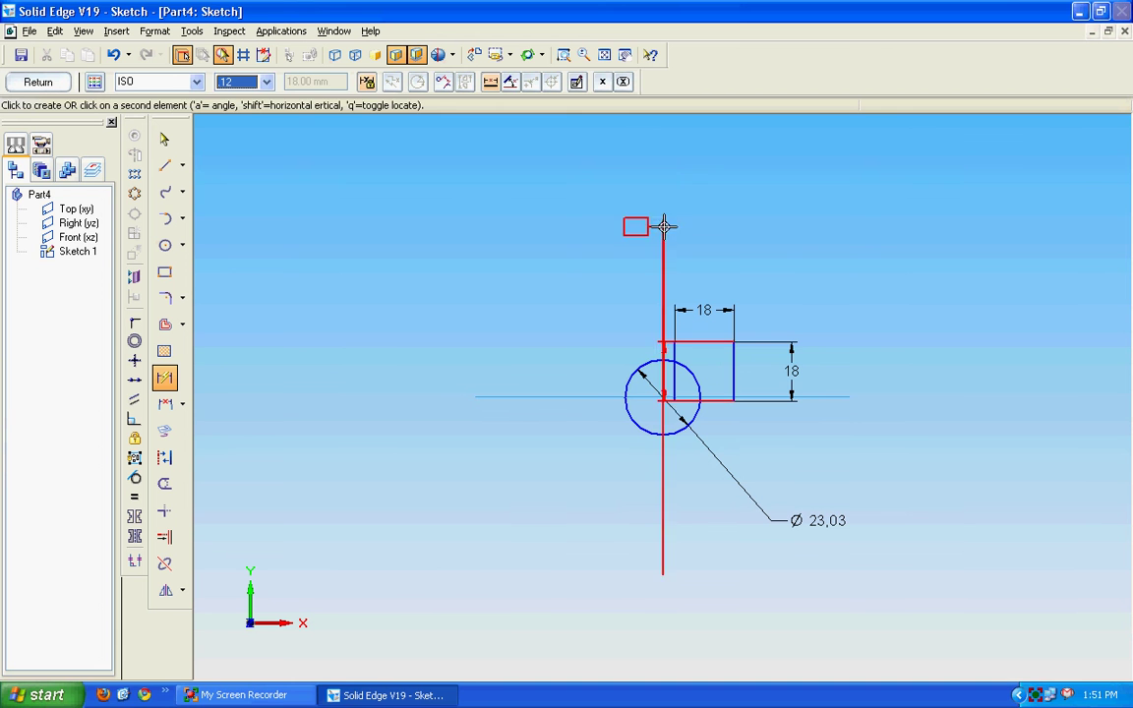
{"action": "left_click", "coordinate": [662, 258]}
{"action": "left_click", "coordinate": [698, 236]}
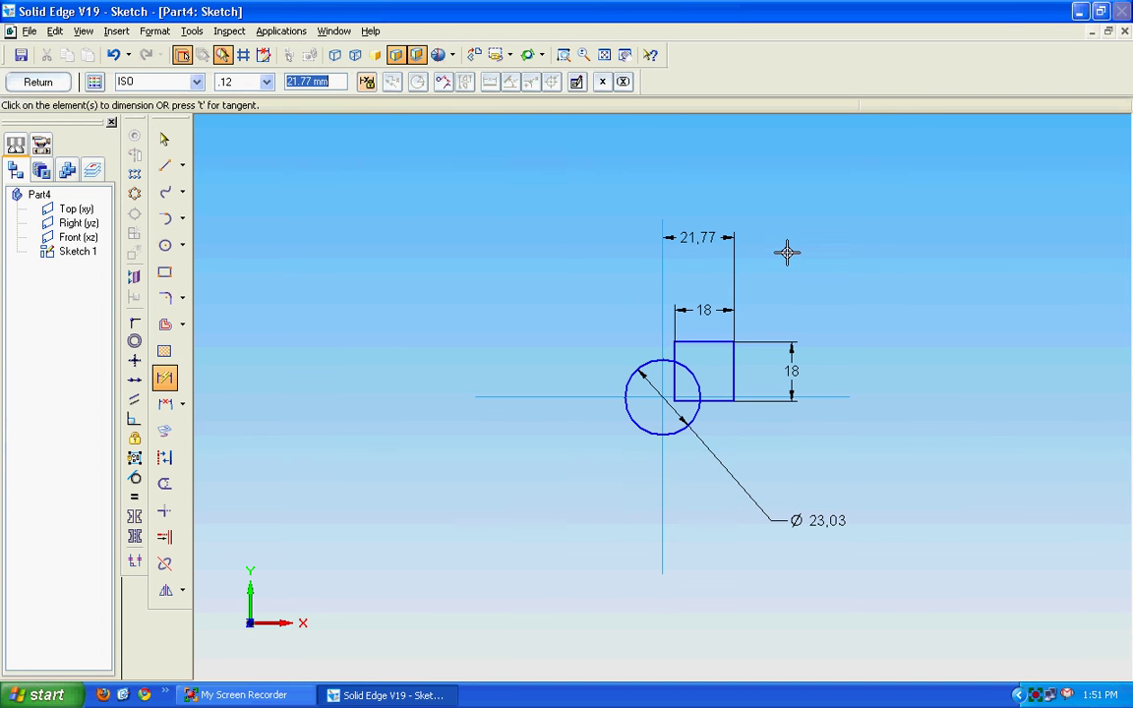
{"action": "type", "text": "9"}
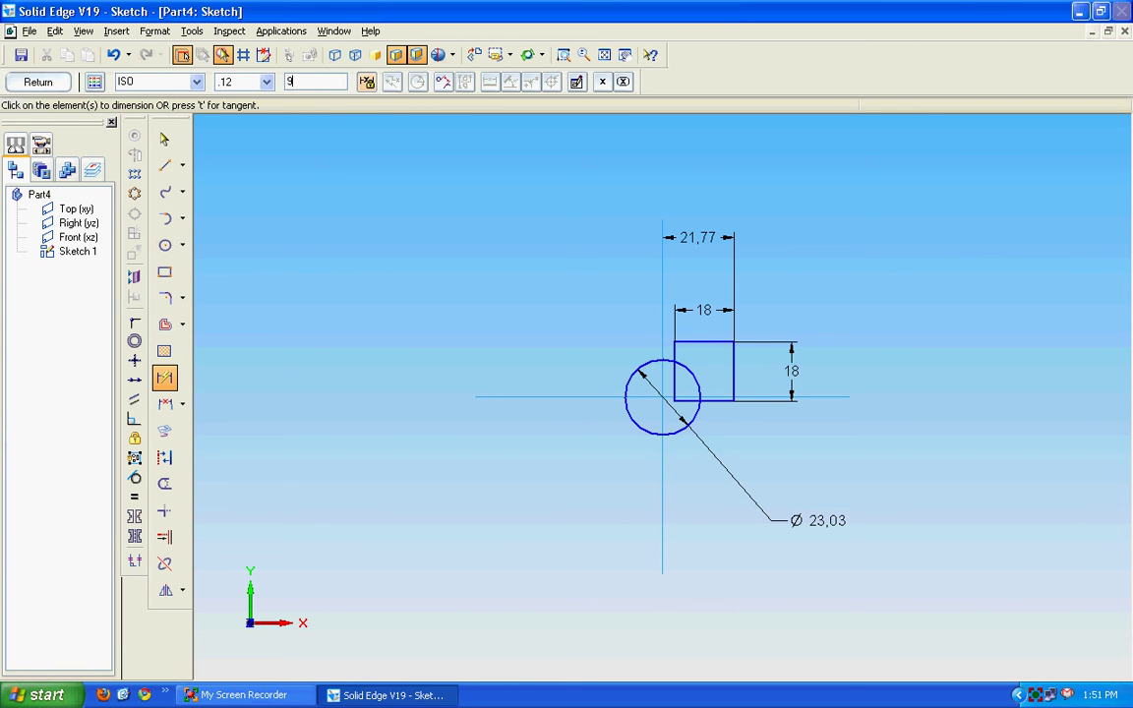
{"action": "key", "text": "Return"}
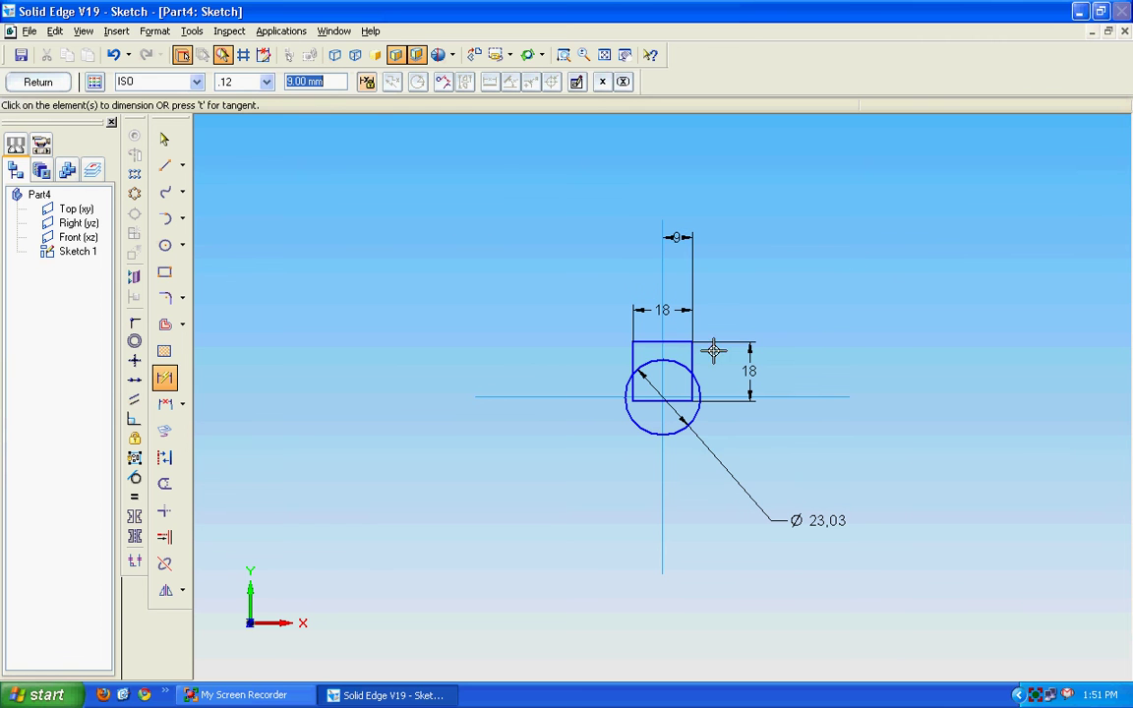
Dimension the square's top edge from the horizontal reference axis and set the distance to 9 mm.
{"action": "left_click", "coordinate": [660, 341]}
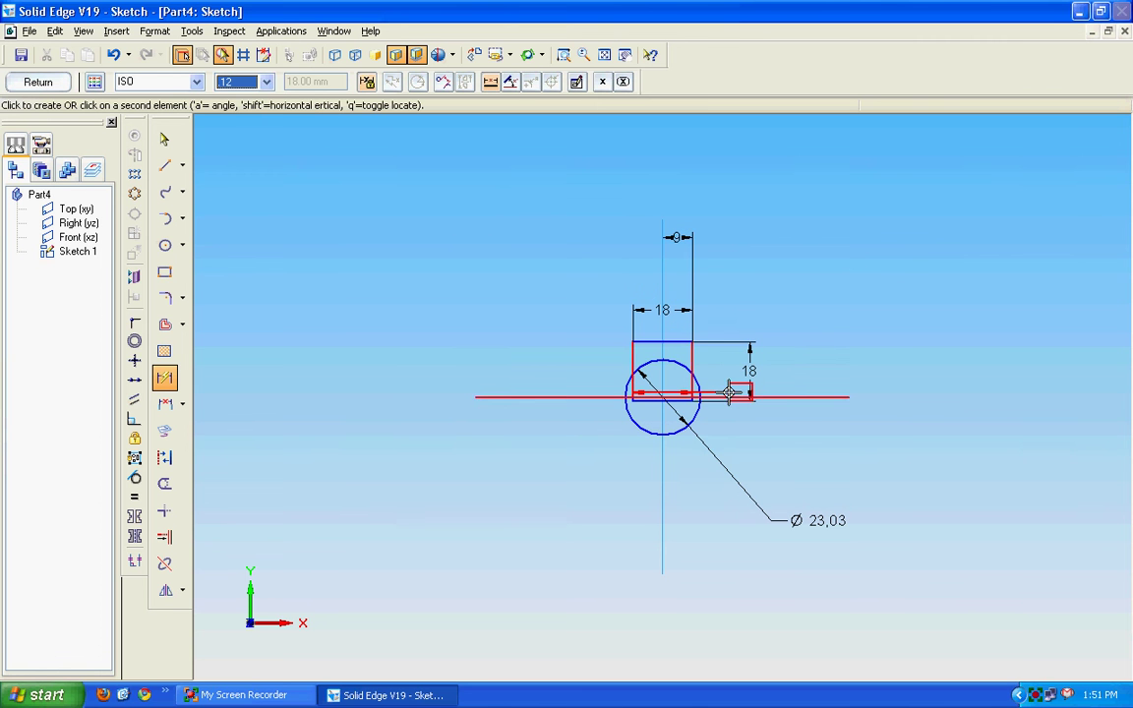
{"action": "left_click", "coordinate": [738, 396]}
{"action": "left_click", "coordinate": [823, 379]}
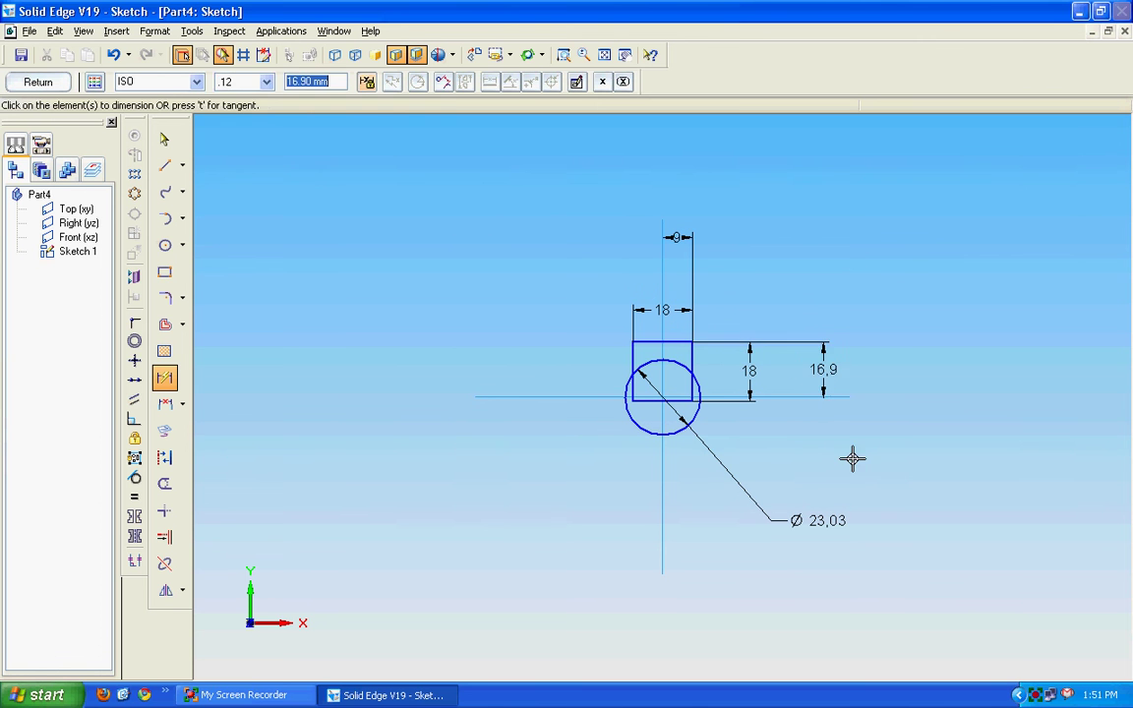
{"action": "type", "text": "9"}
{"action": "key", "text": "Return"}
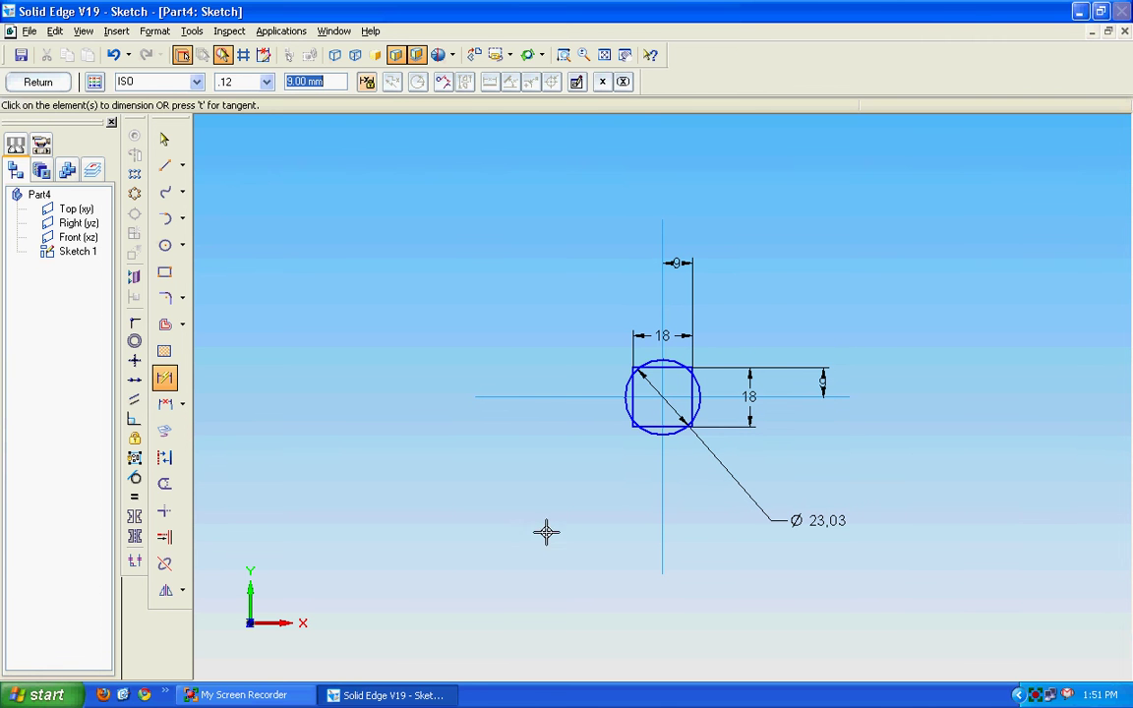
{"action": "left_click", "coordinate": [164, 138]}
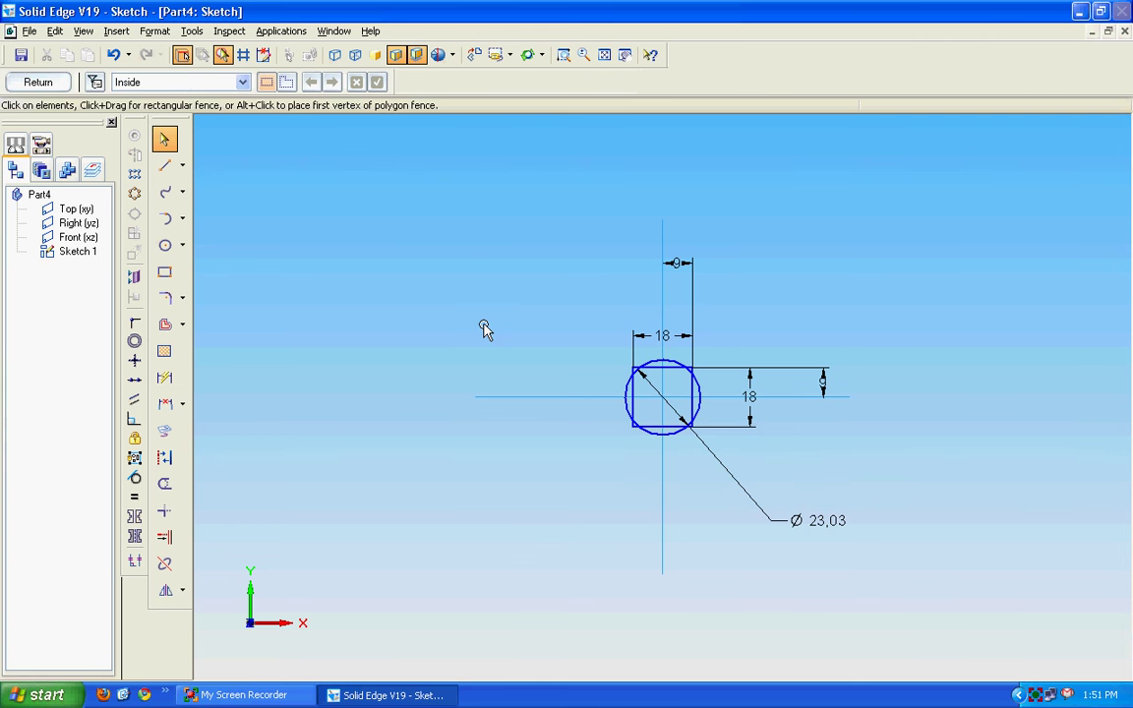
Set the circle's diameter to 10 mm and leave the sketch.
{"action": "left_click", "coordinate": [829, 523]}
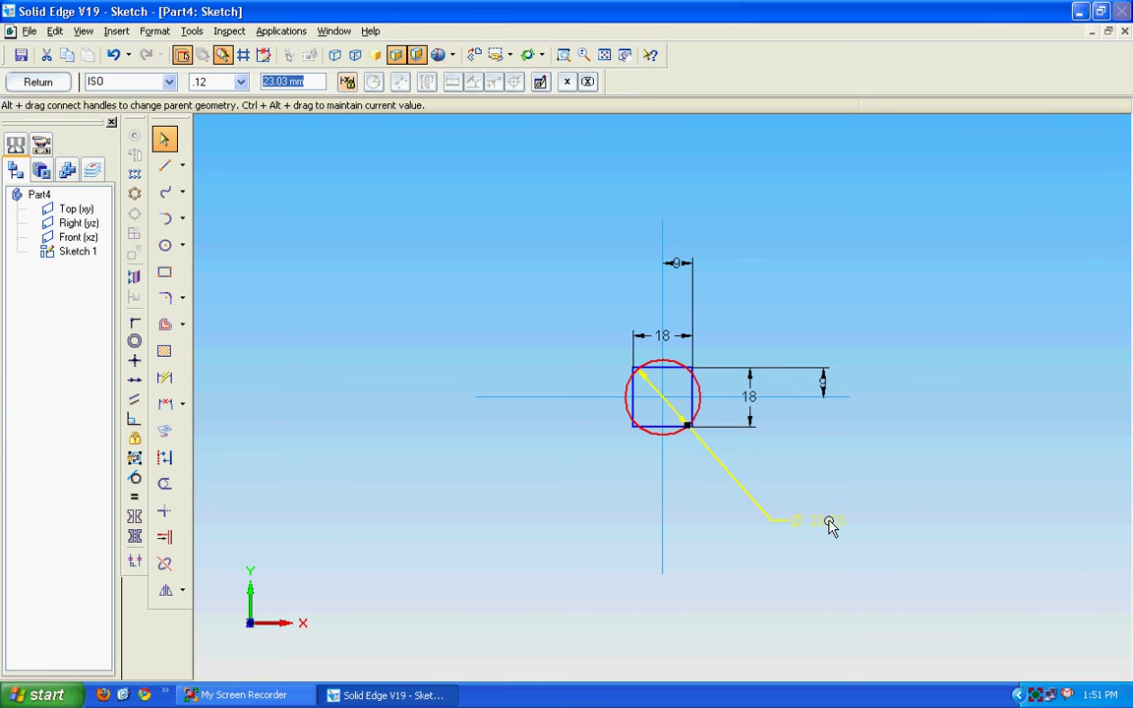
{"action": "type", "text": "10"}
{"action": "key", "text": "Return"}
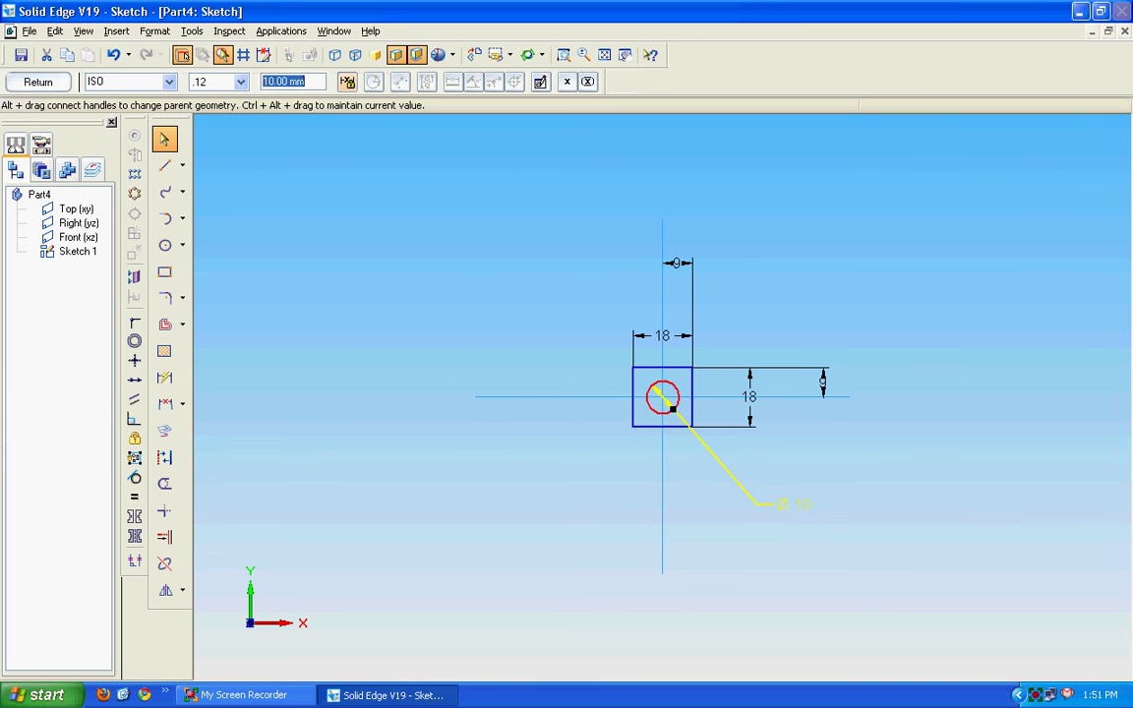
{"action": "left_click", "coordinate": [903, 508]}
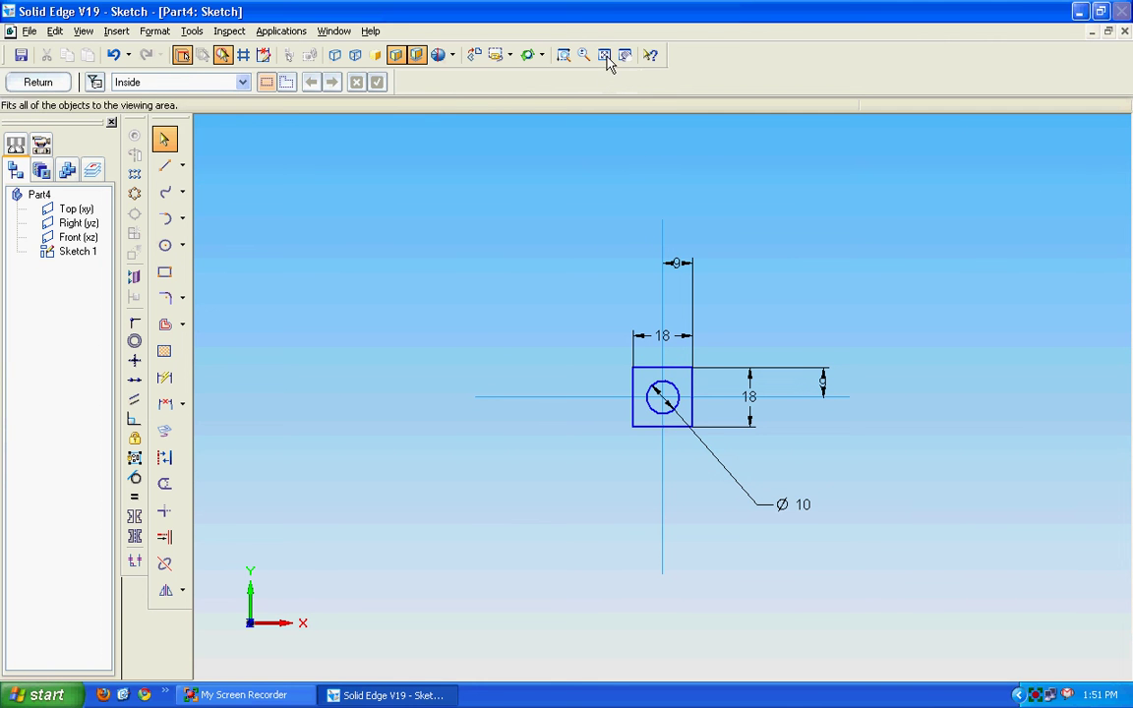
{"action": "left_click", "coordinate": [606, 57]}
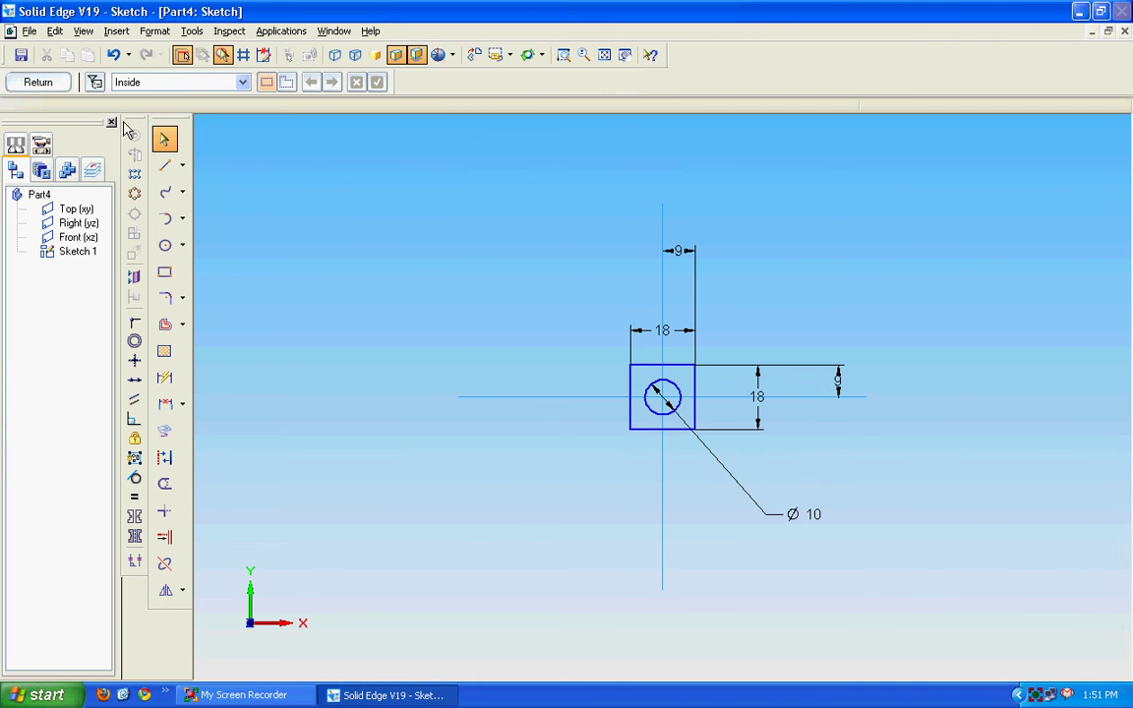
{"action": "left_click", "coordinate": [27, 87]}
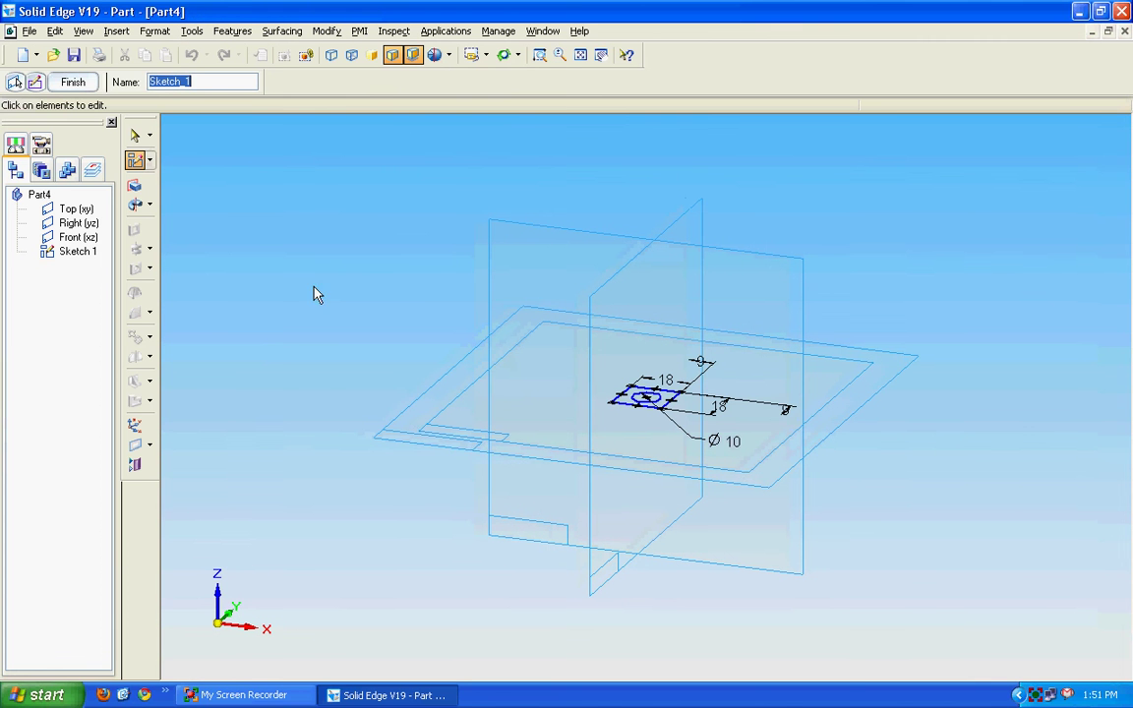
Extrude the sketched square 6.5 mm downward below the sketch plane.
{"action": "left_click", "coordinate": [136, 187]}
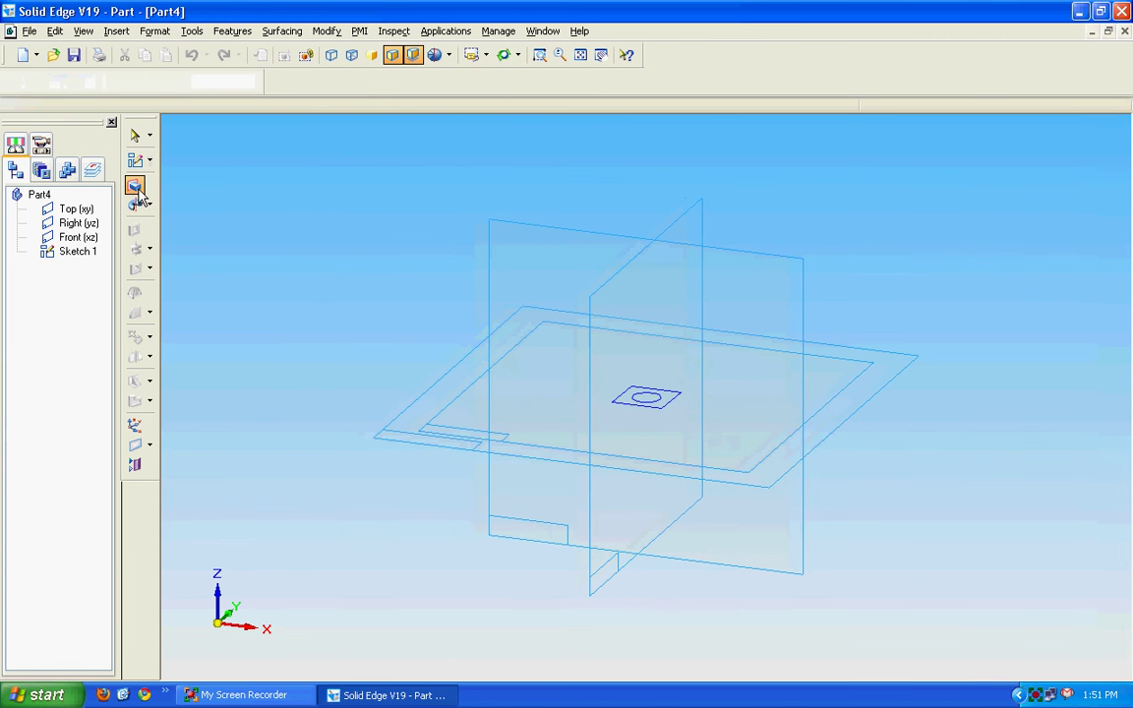
{"action": "left_click", "coordinate": [678, 399]}
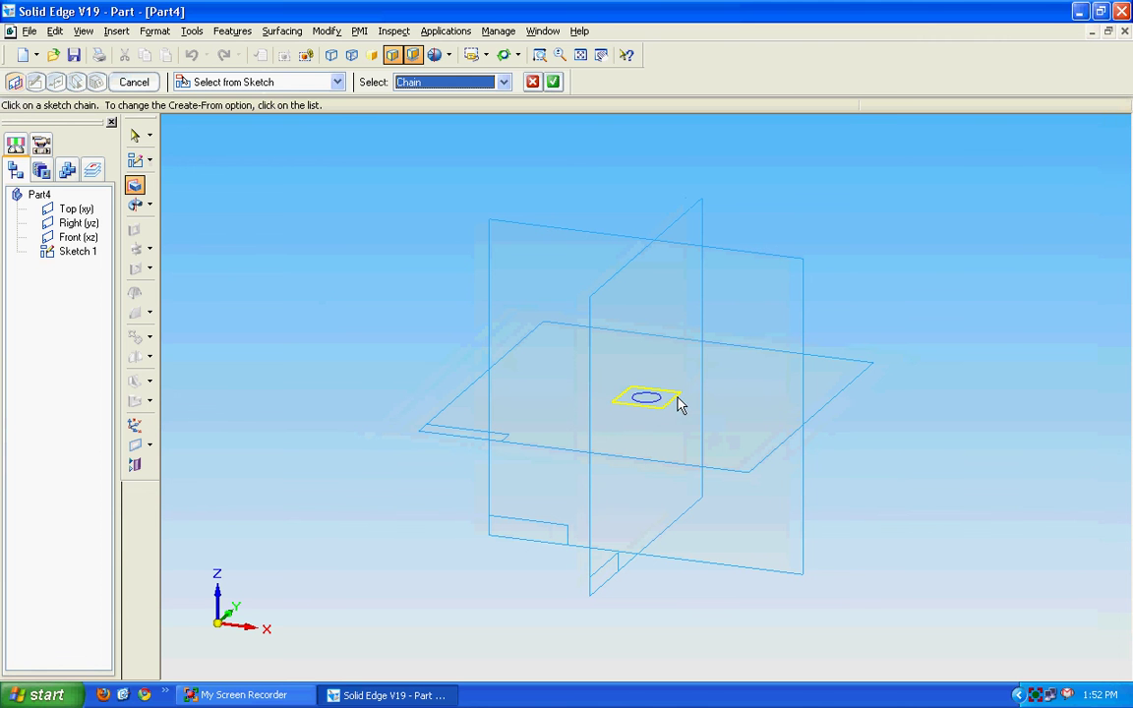
{"action": "right_click", "coordinate": [685, 452]}
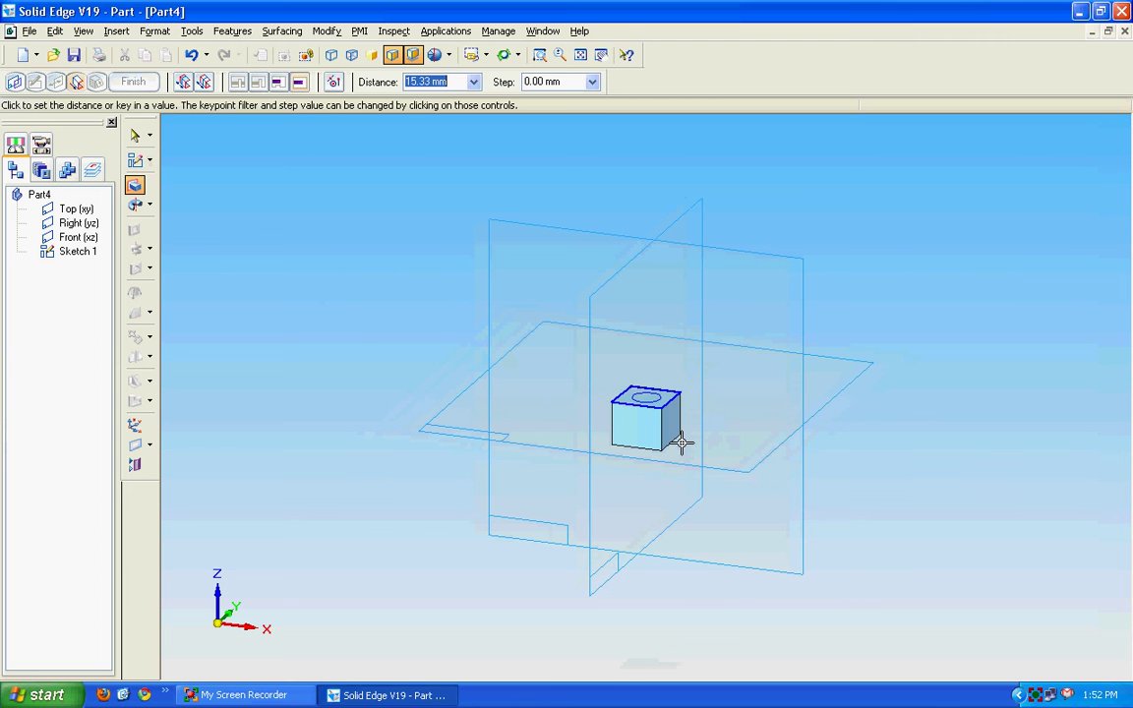
{"action": "type", "text": "6"}
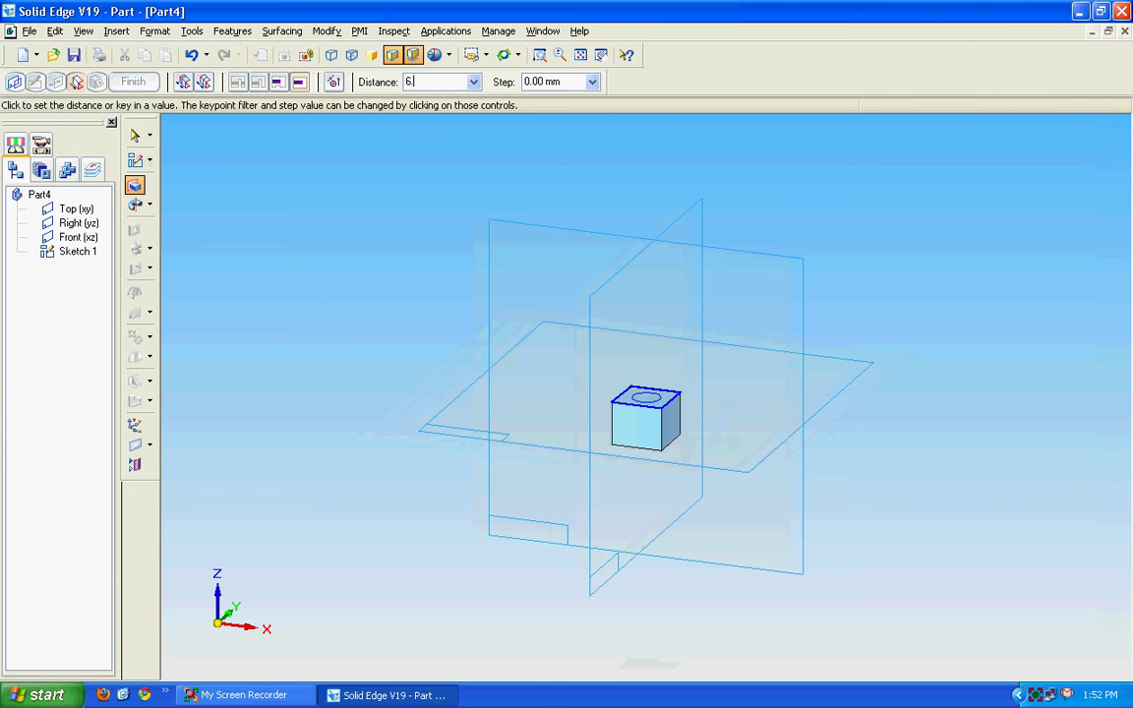
{"action": "type", "text": ".5"}
{"action": "key", "text": "Return"}
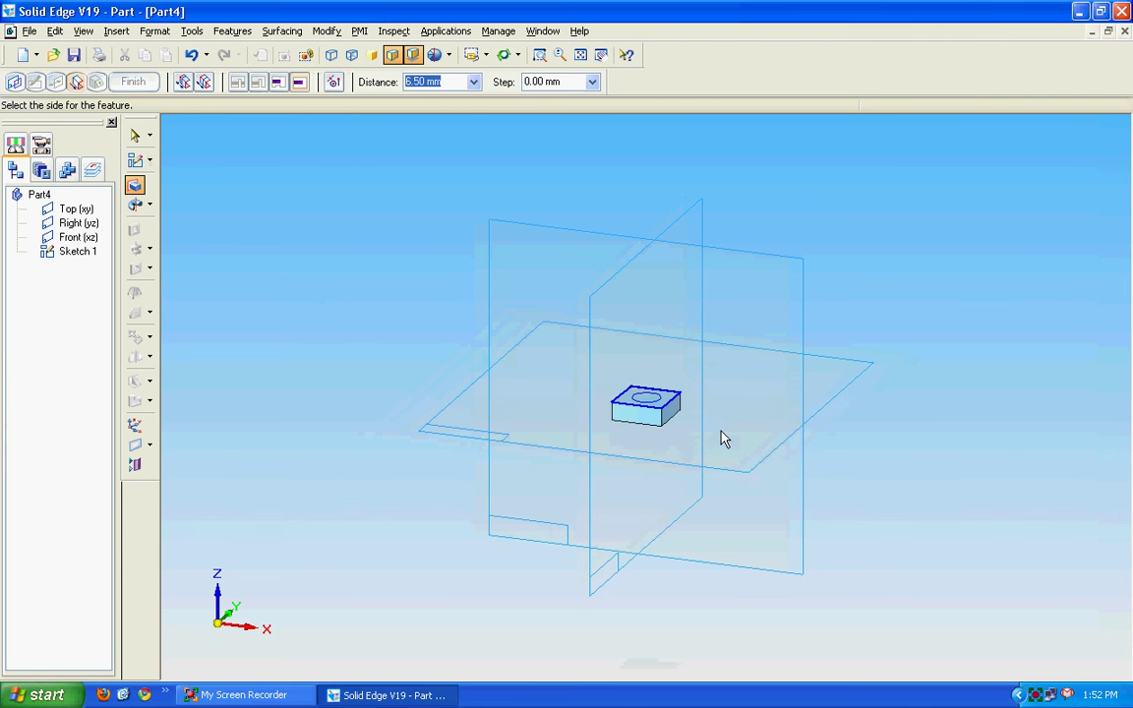
{"action": "left_click", "coordinate": [723, 436]}
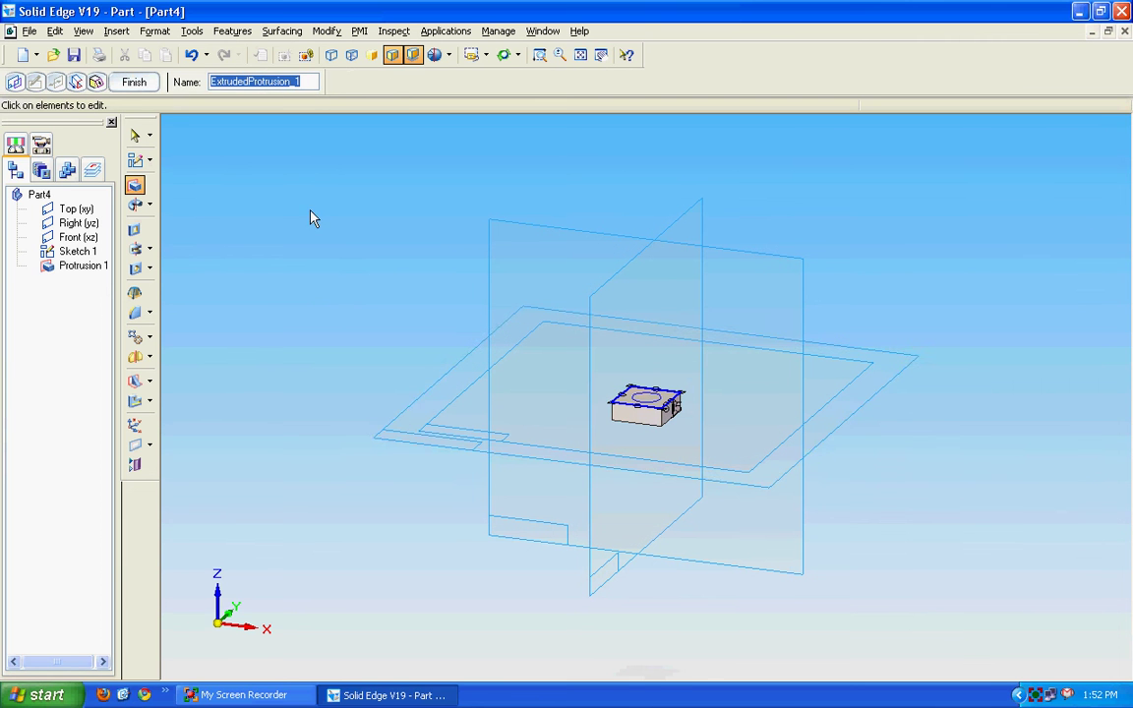
{"action": "left_click", "coordinate": [147, 83]}
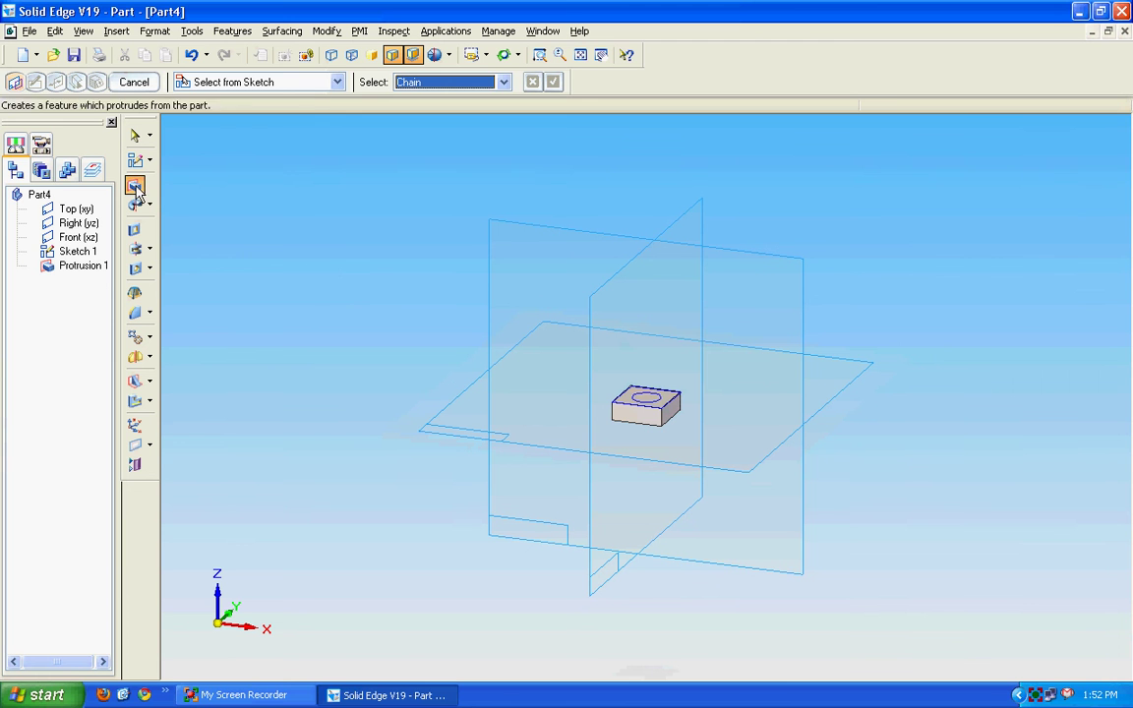
Extrude the sketched circle 75 mm upward from the square block.
{"action": "left_click", "coordinate": [659, 396]}
{"action": "right_click", "coordinate": [661, 396]}
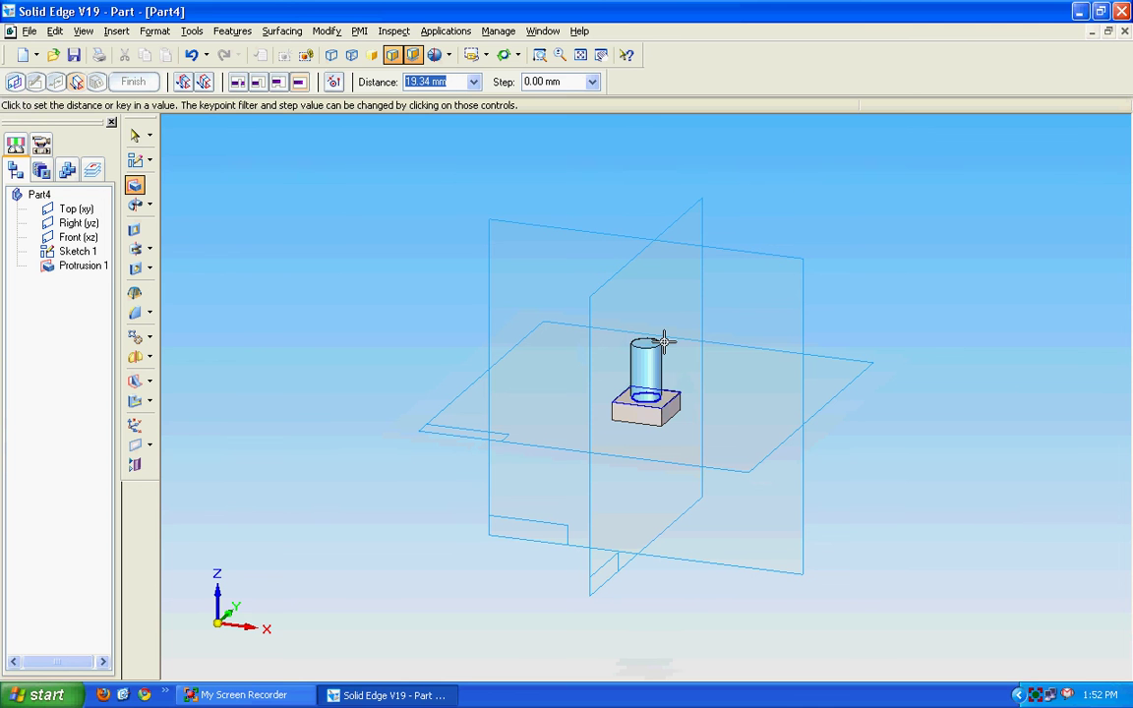
{"action": "type", "text": "75"}
{"action": "key", "text": "Return"}
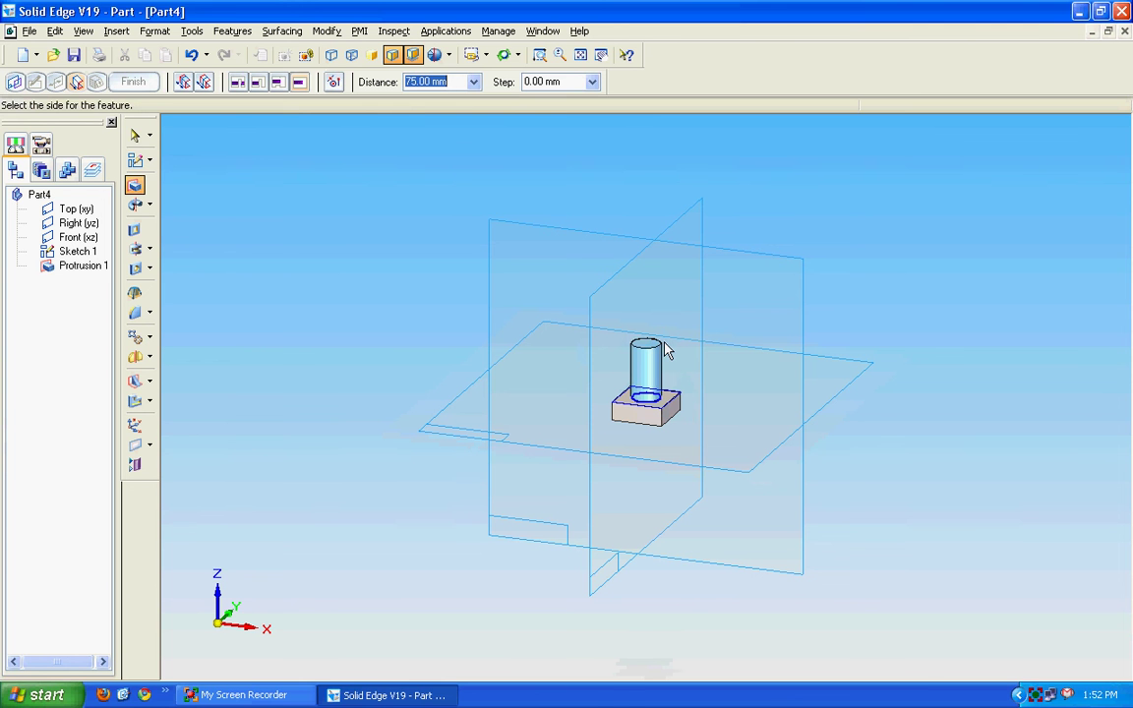
{"action": "left_click", "coordinate": [731, 296]}
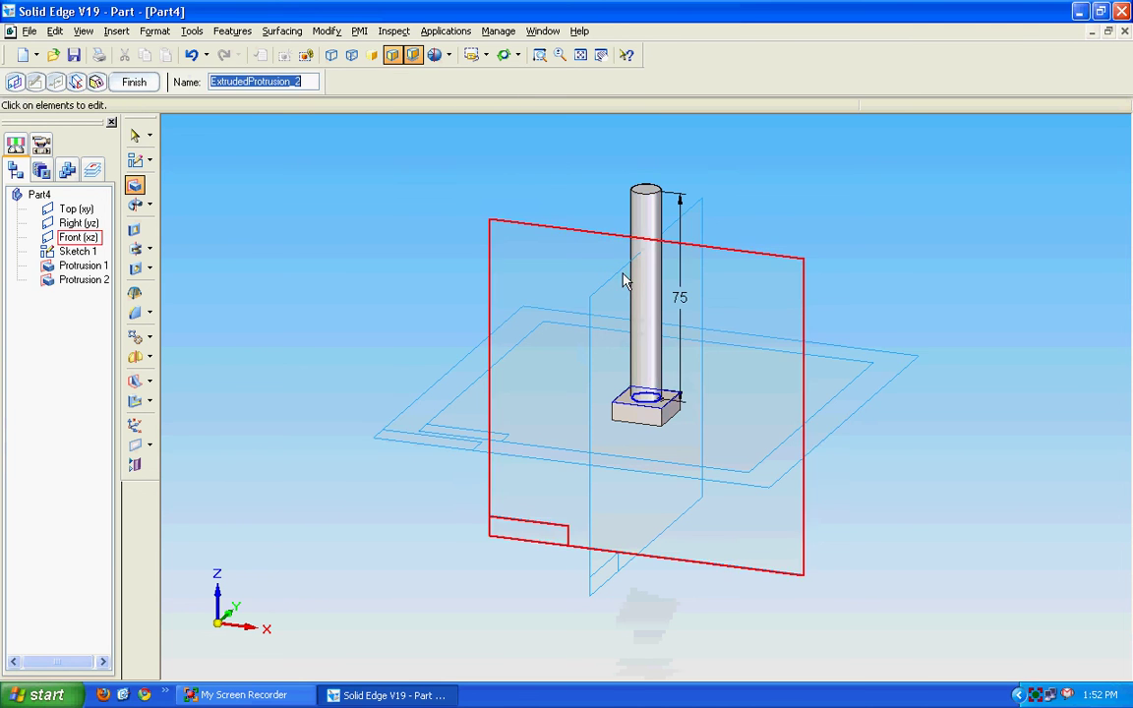
{"action": "left_click", "coordinate": [137, 84]}
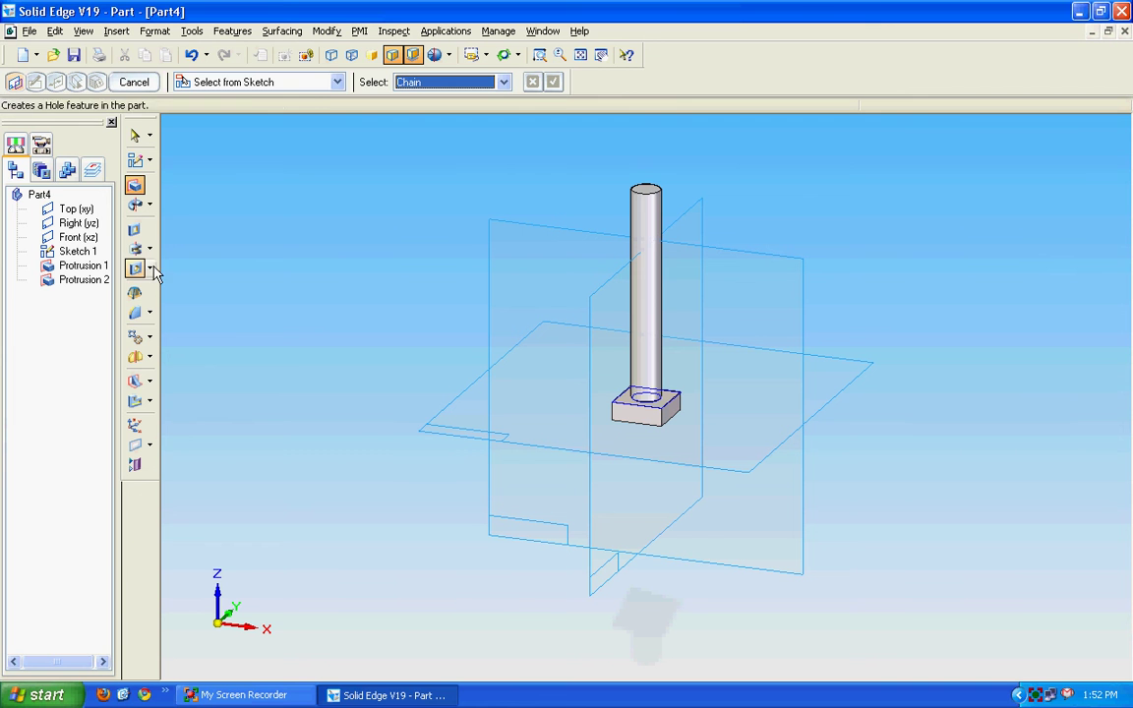
Chamfer the top circular edge of the cylinder with a 1 mm setback.
{"action": "left_click", "coordinate": [151, 313]}
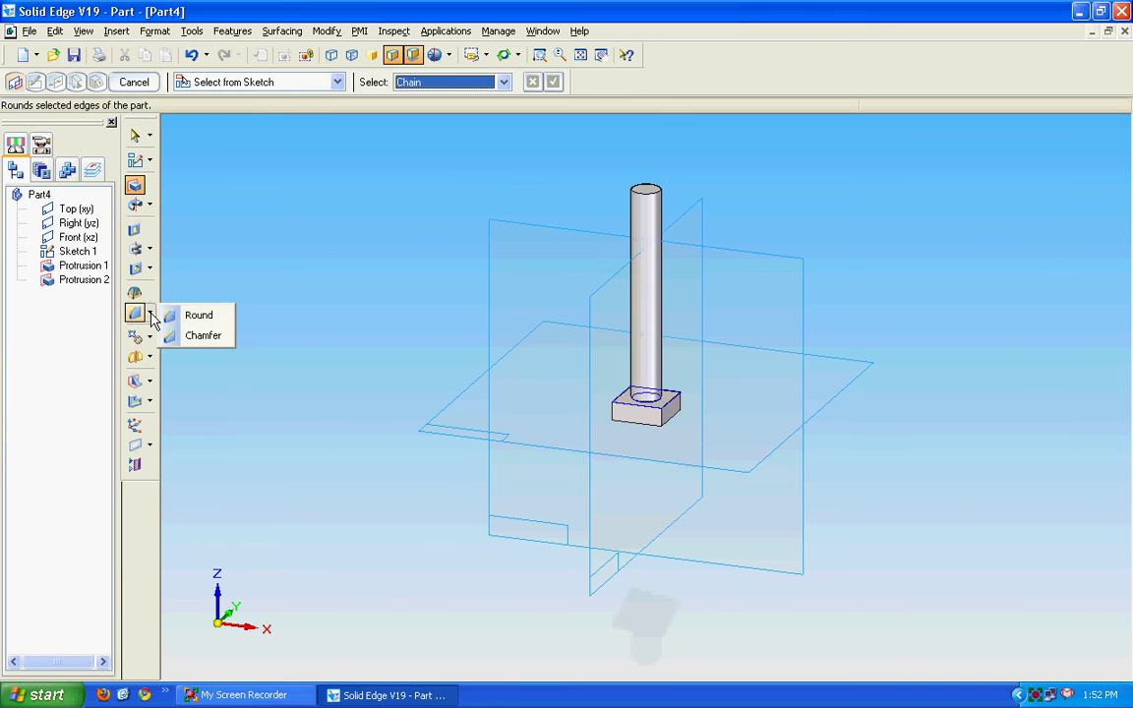
{"action": "left_click", "coordinate": [203, 335]}
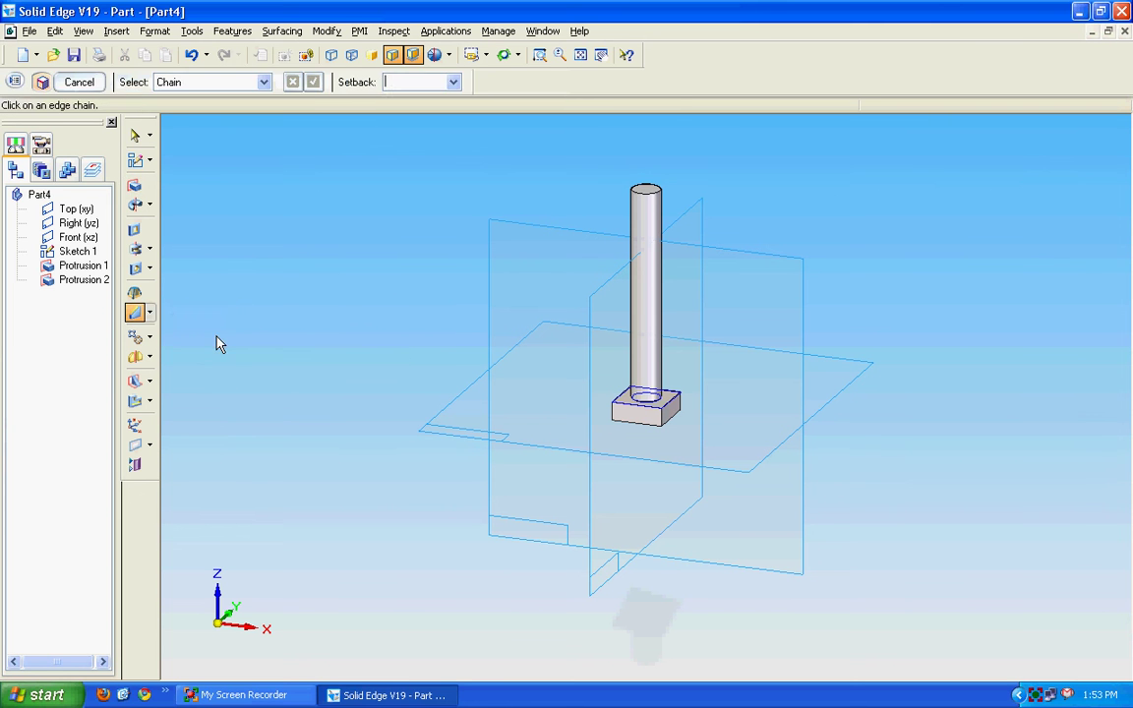
{"action": "left_click", "coordinate": [656, 198]}
{"action": "type", "text": "5"}
{"action": "key", "text": "Return"}
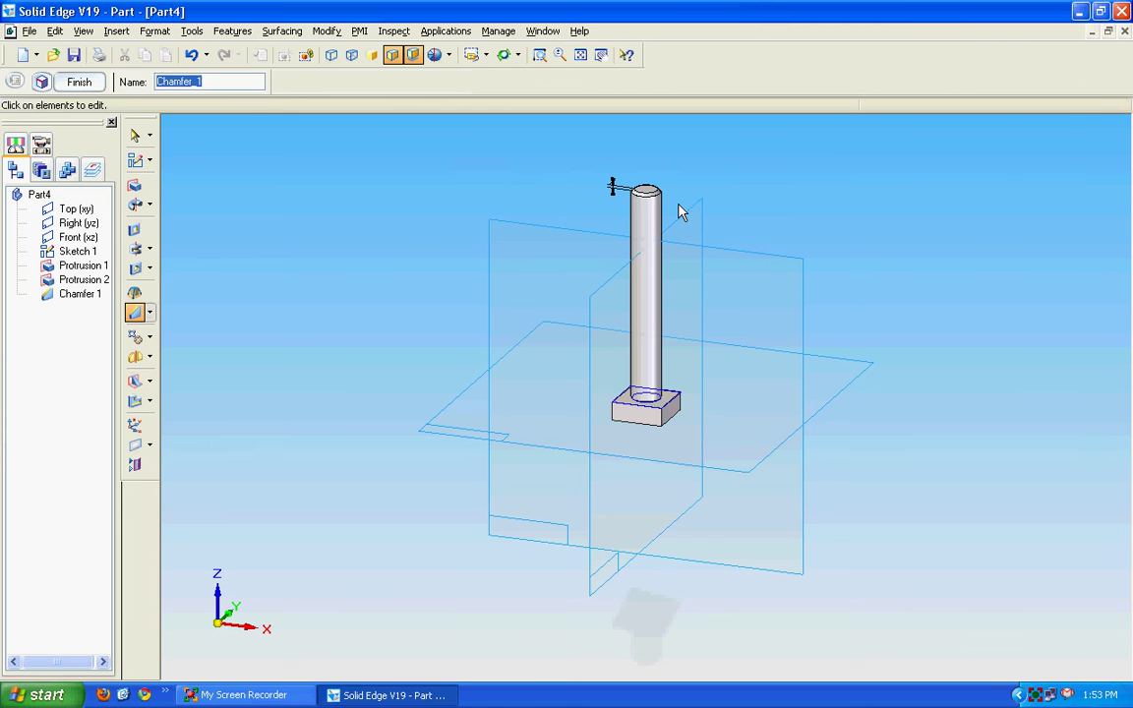
{"action": "left_click", "coordinate": [87, 82]}
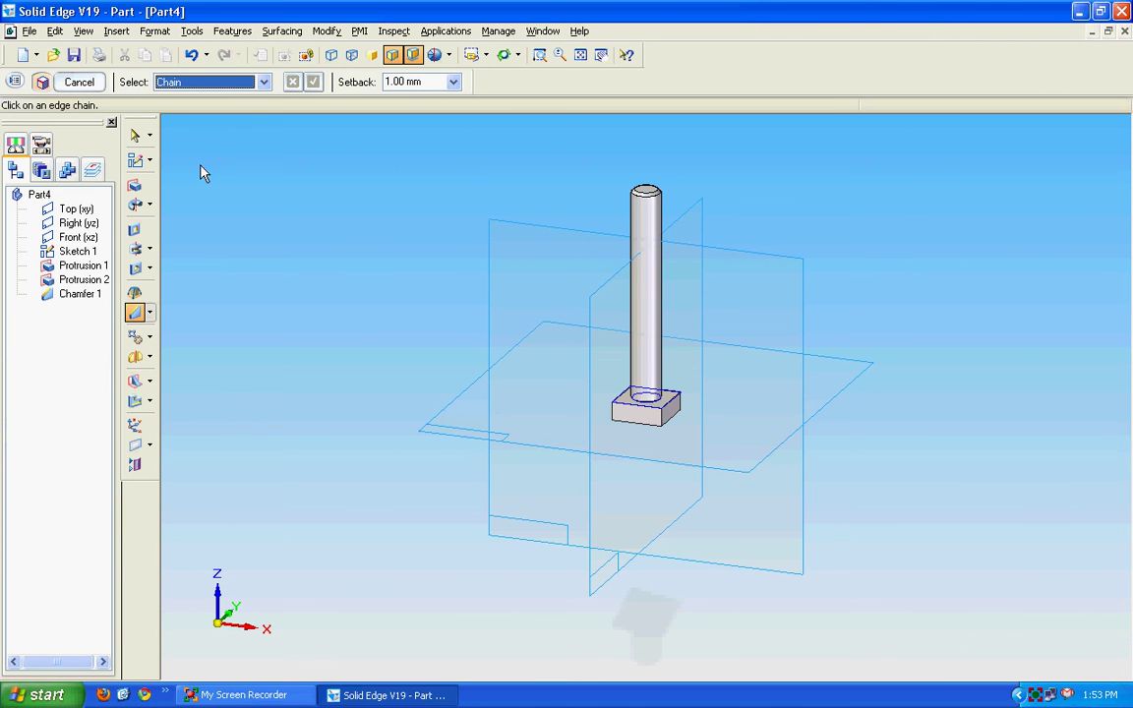
Start a new sketch on the Front (xz) plane.
{"action": "left_click", "coordinate": [134, 159]}
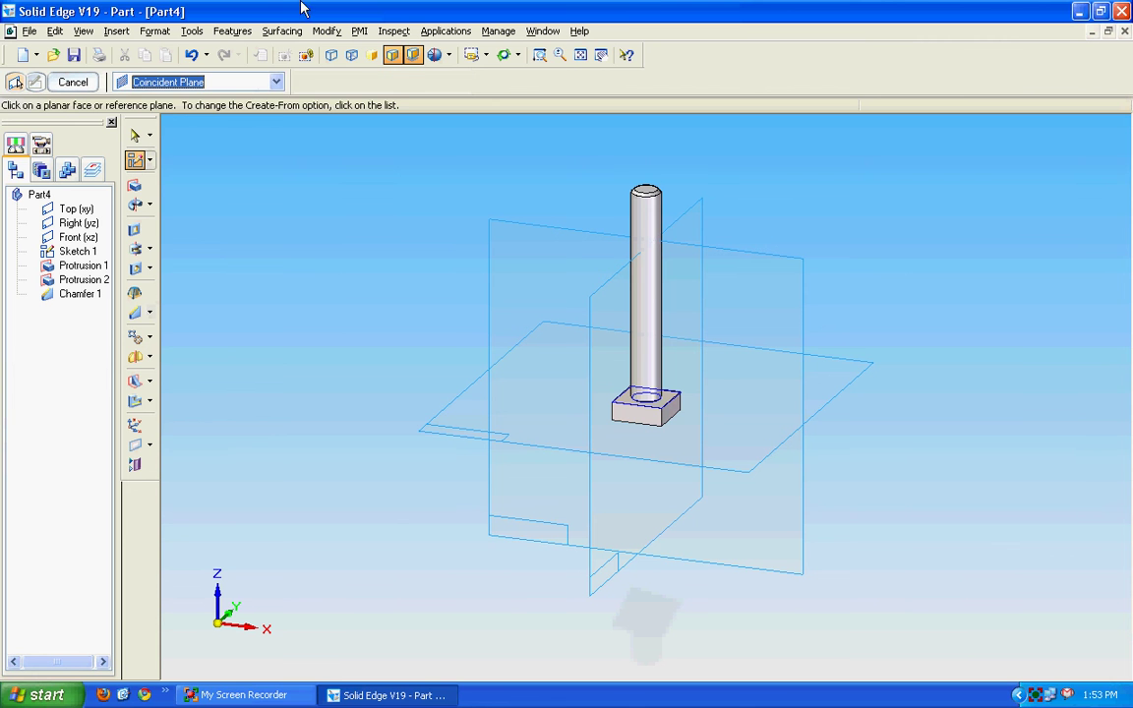
{"action": "left_click", "coordinate": [802, 298]}
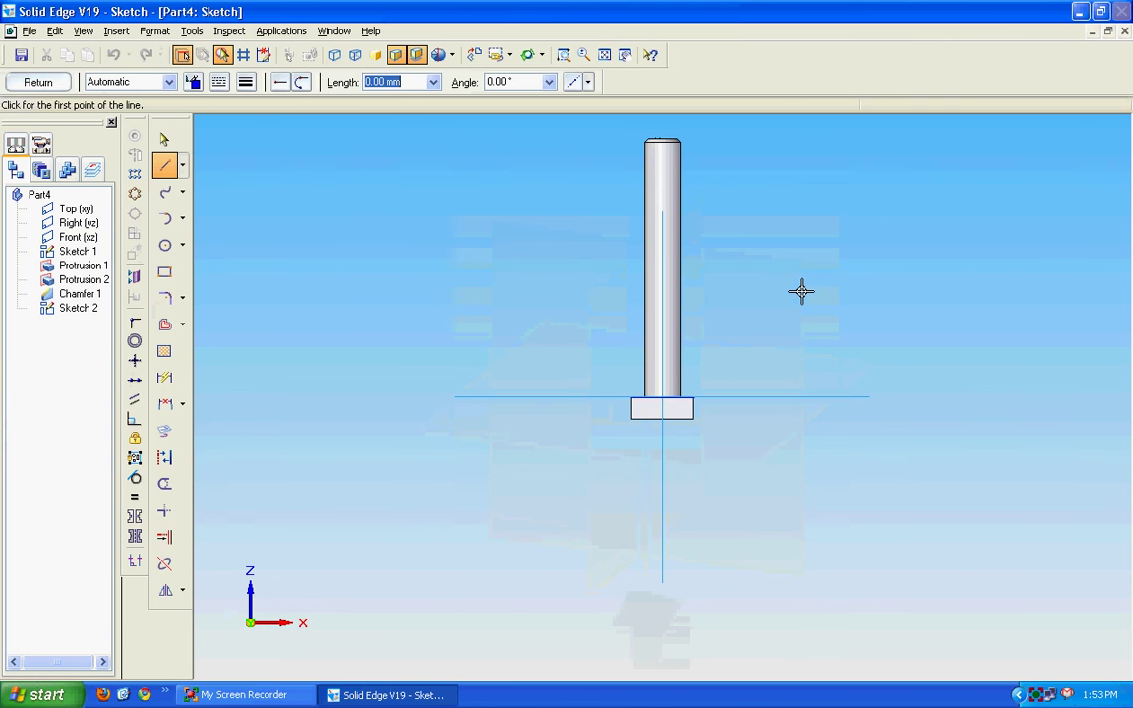
{"action": "left_click", "coordinate": [564, 56]}
{"action": "left_click_drag", "start_coordinate": [601, 368], "coordinate": [735, 455]}
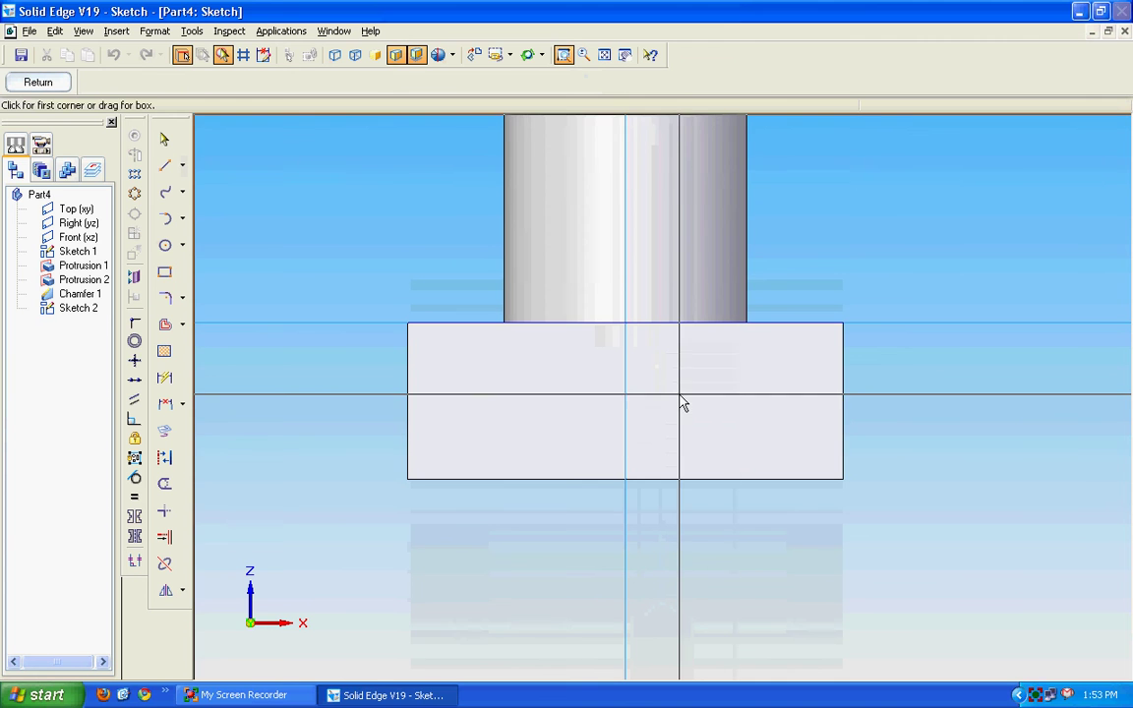
{"action": "key", "text": "l"}
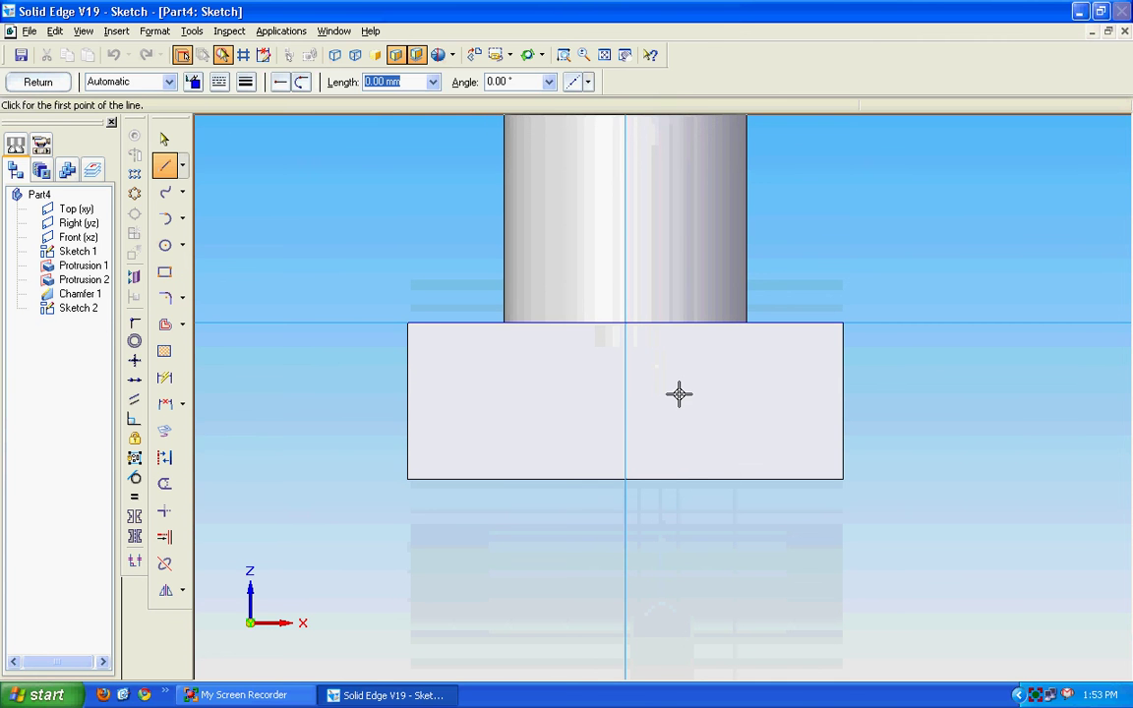
{"action": "key", "text": "Escape"}
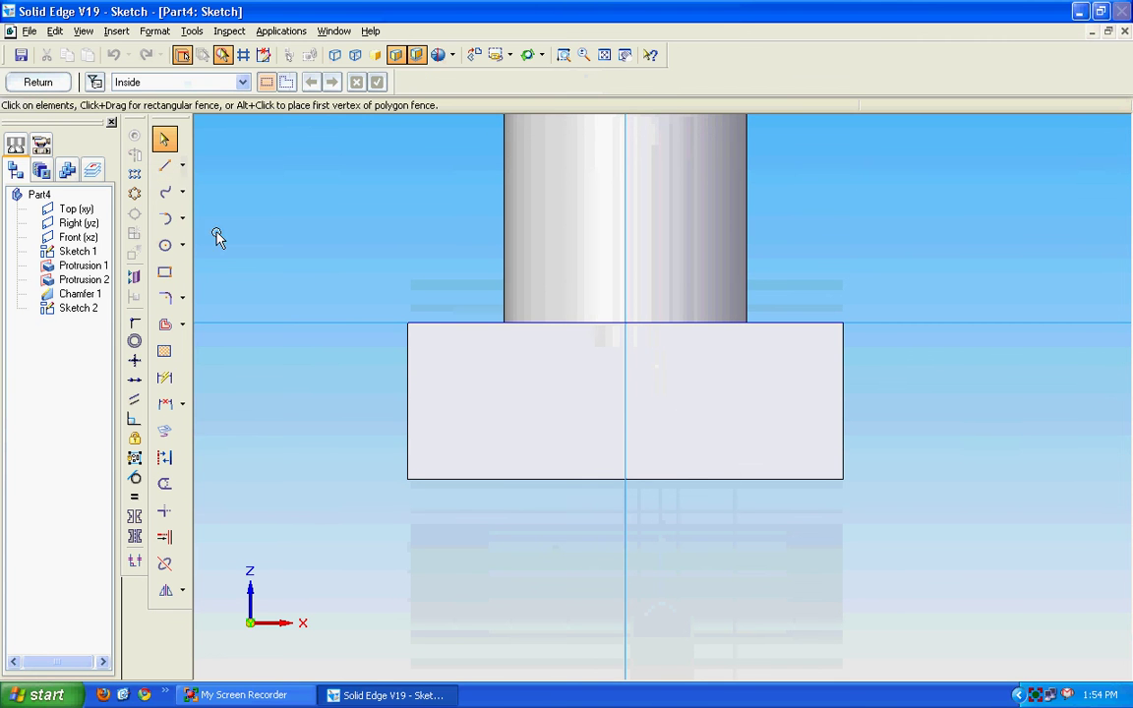
Draw a horizontal line outward from the square head's lower-right corner and a line rising at about 32° from the same corner.
{"action": "left_click", "coordinate": [168, 176]}
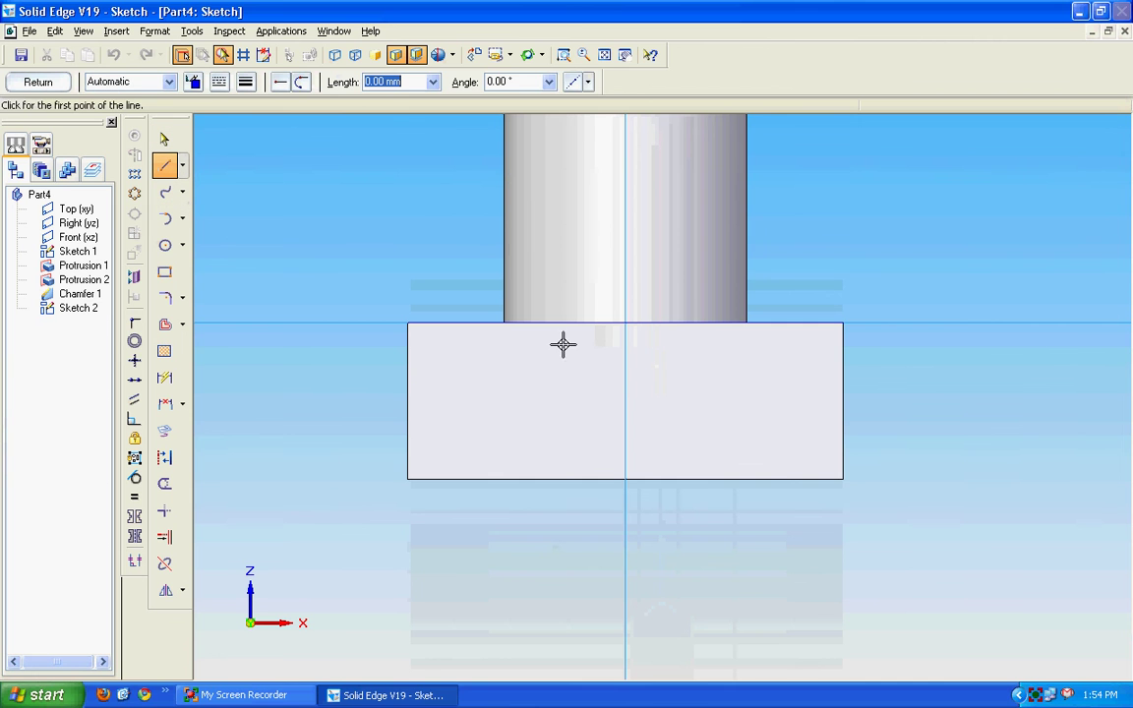
{"action": "left_click", "coordinate": [843, 478]}
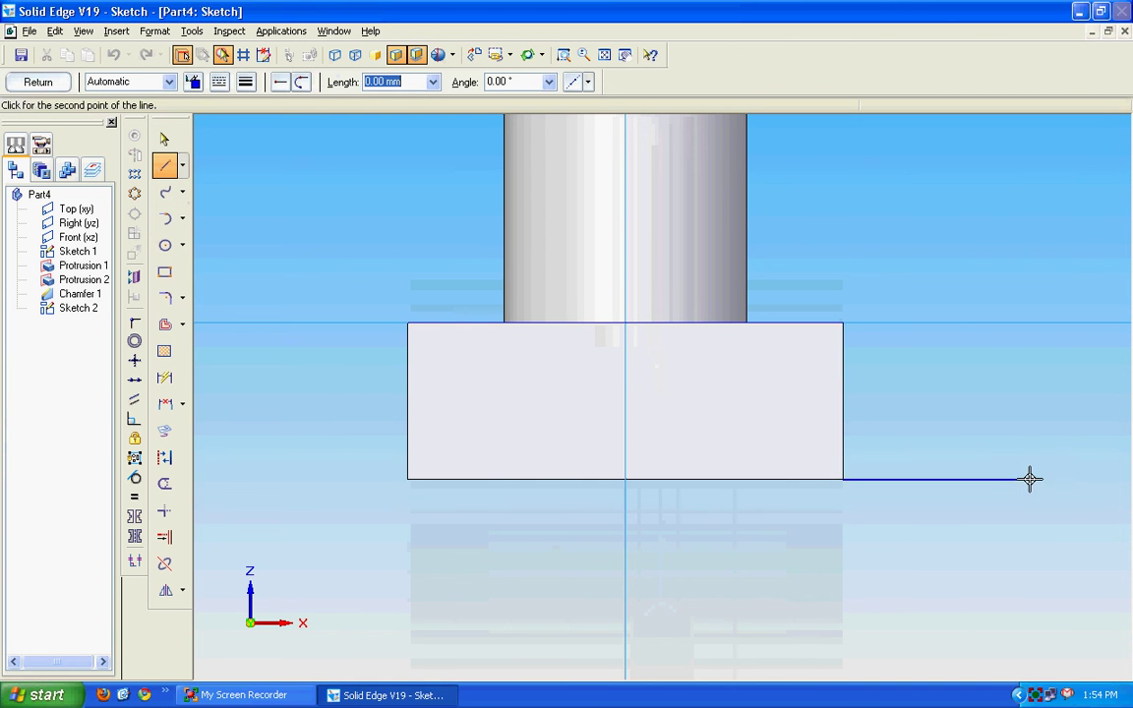
{"action": "left_click", "coordinate": [1029, 479]}
{"action": "right_click", "coordinate": [1036, 425]}
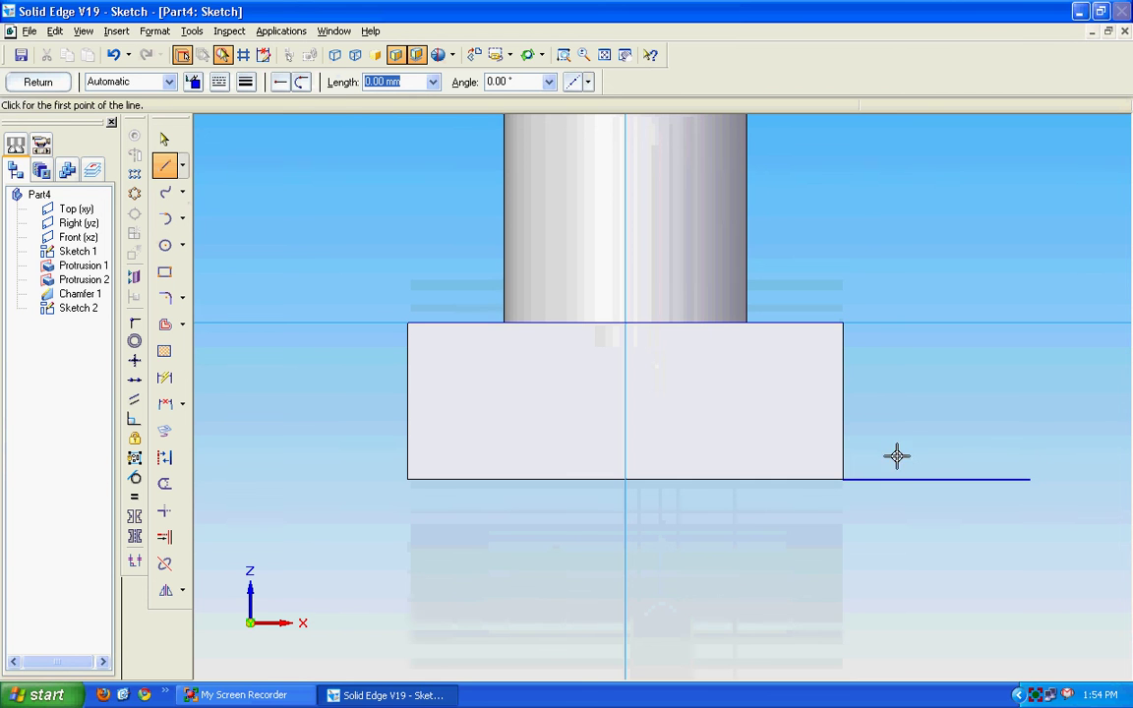
{"action": "left_click", "coordinate": [843, 480]}
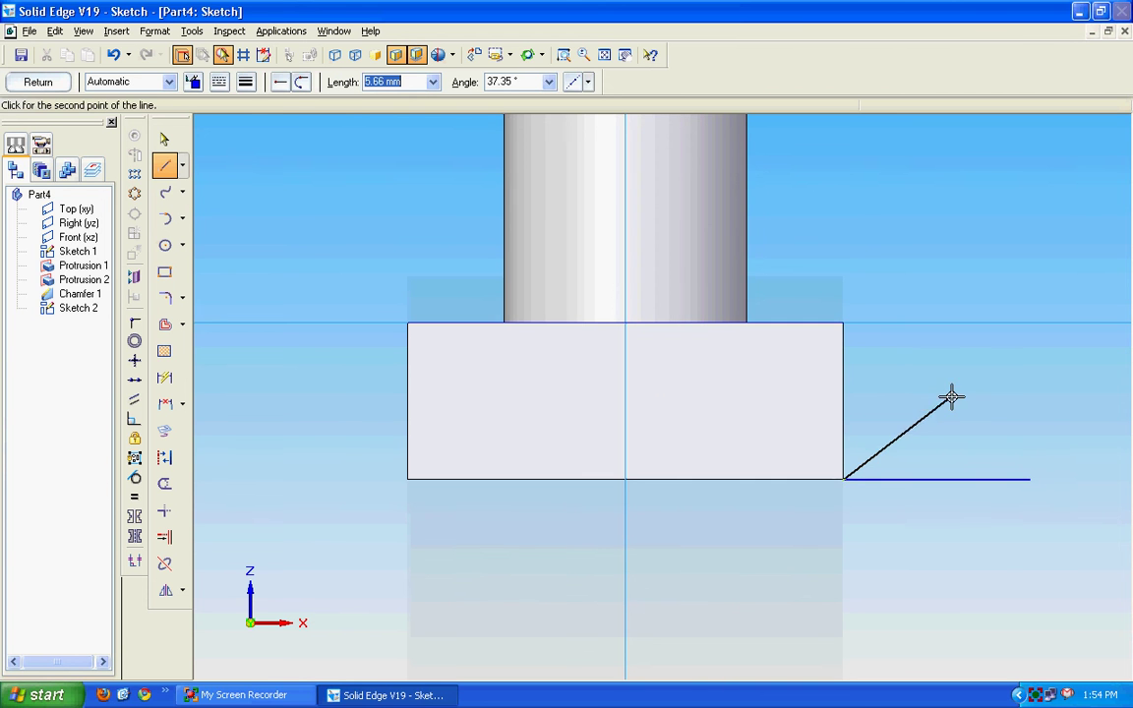
{"action": "left_click", "coordinate": [1003, 380]}
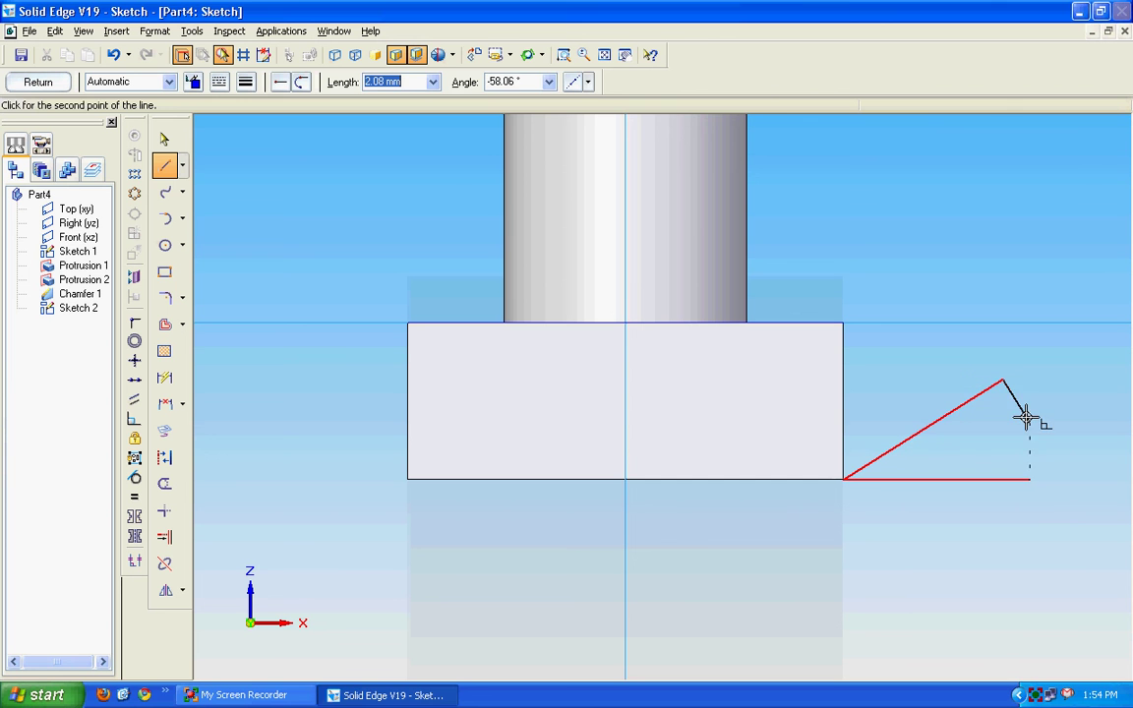
{"action": "right_click", "coordinate": [1023, 416]}
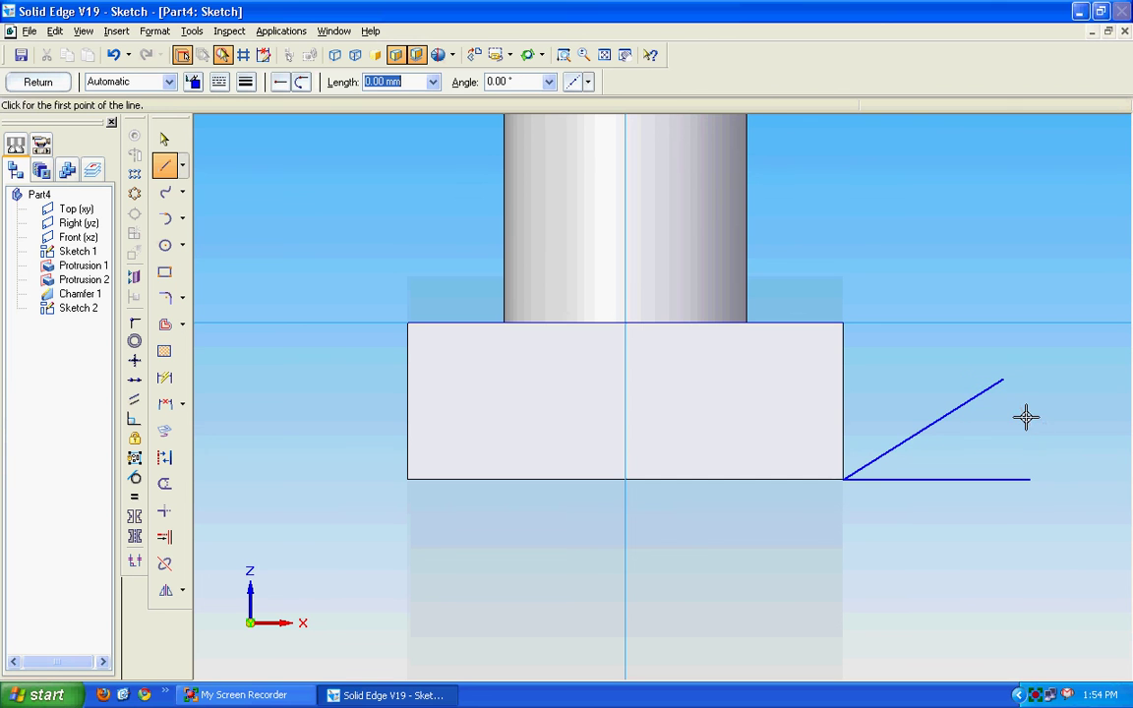
Dimension the angle between the inclined and horizontal lines and set it to 30°.
{"action": "left_click", "coordinate": [164, 378]}
{"action": "left_click", "coordinate": [961, 407]}
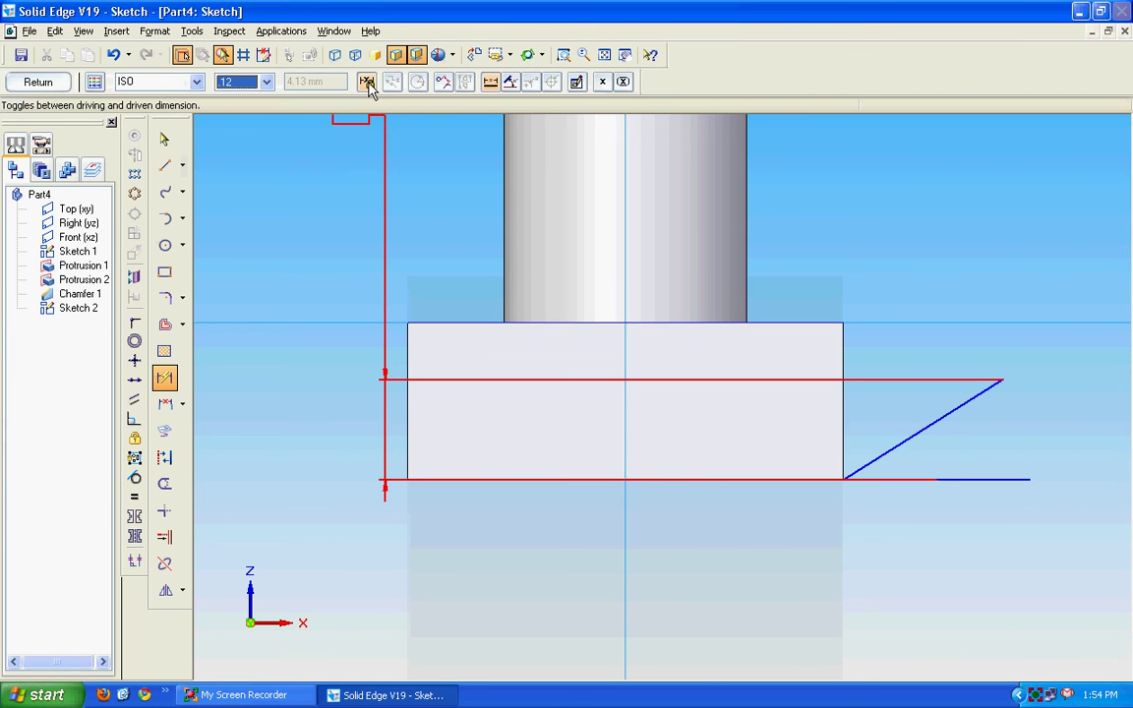
{"action": "left_click", "coordinate": [510, 83]}
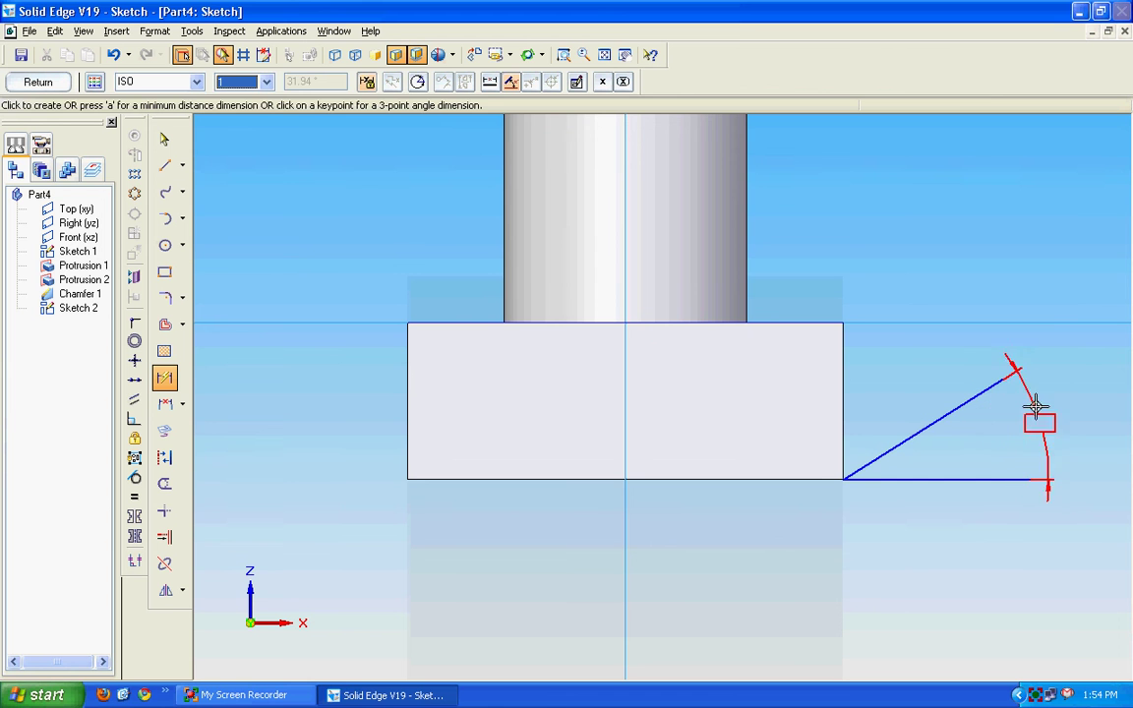
{"action": "left_click", "coordinate": [1056, 393]}
{"action": "type", "text": "30"}
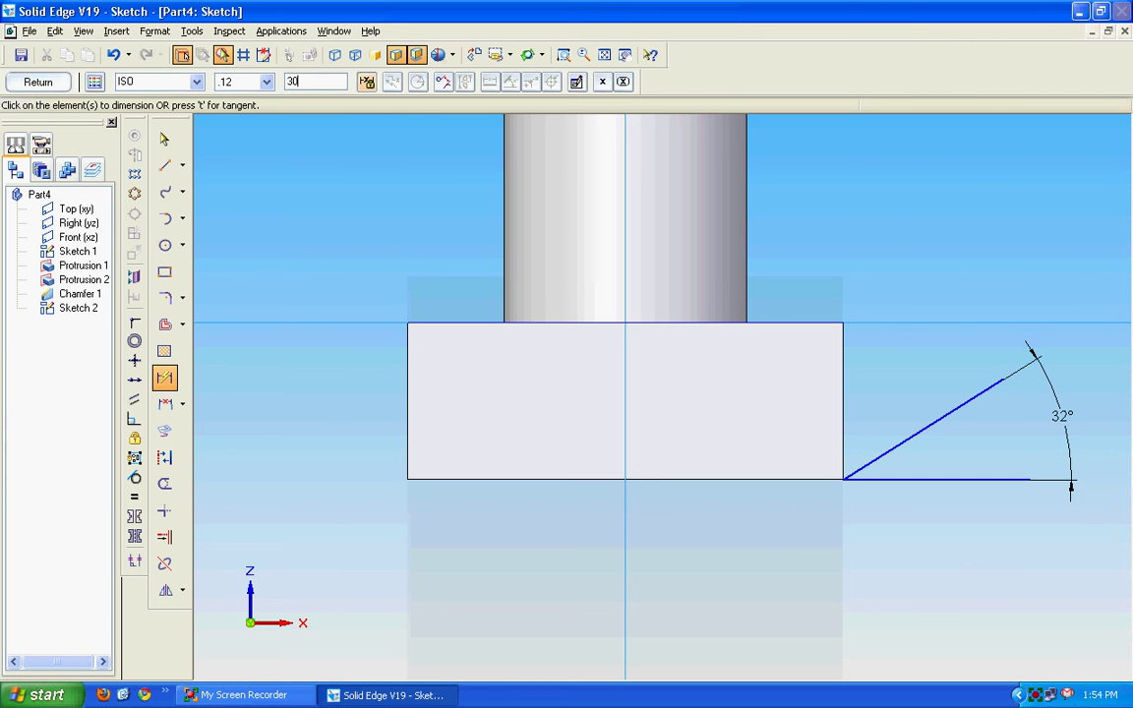
{"action": "key", "text": "Return"}
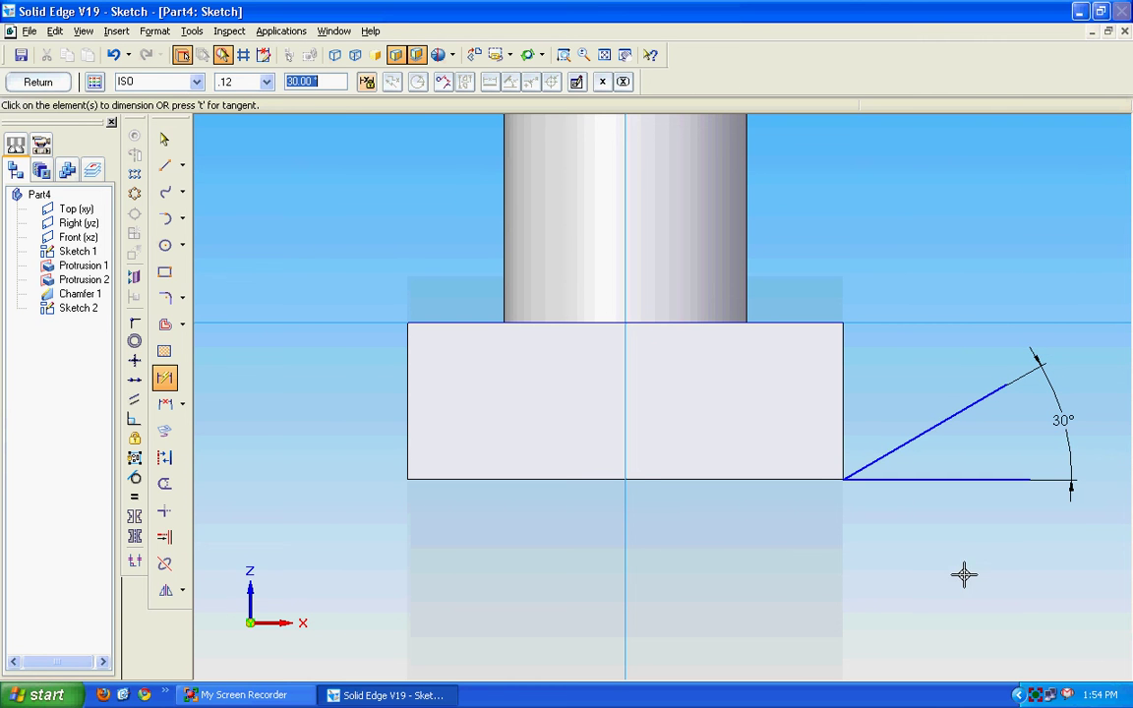
Dimension the horizontal line extending from the head's corner and set its length to 9 mm.
{"action": "left_click", "coordinate": [167, 406]}
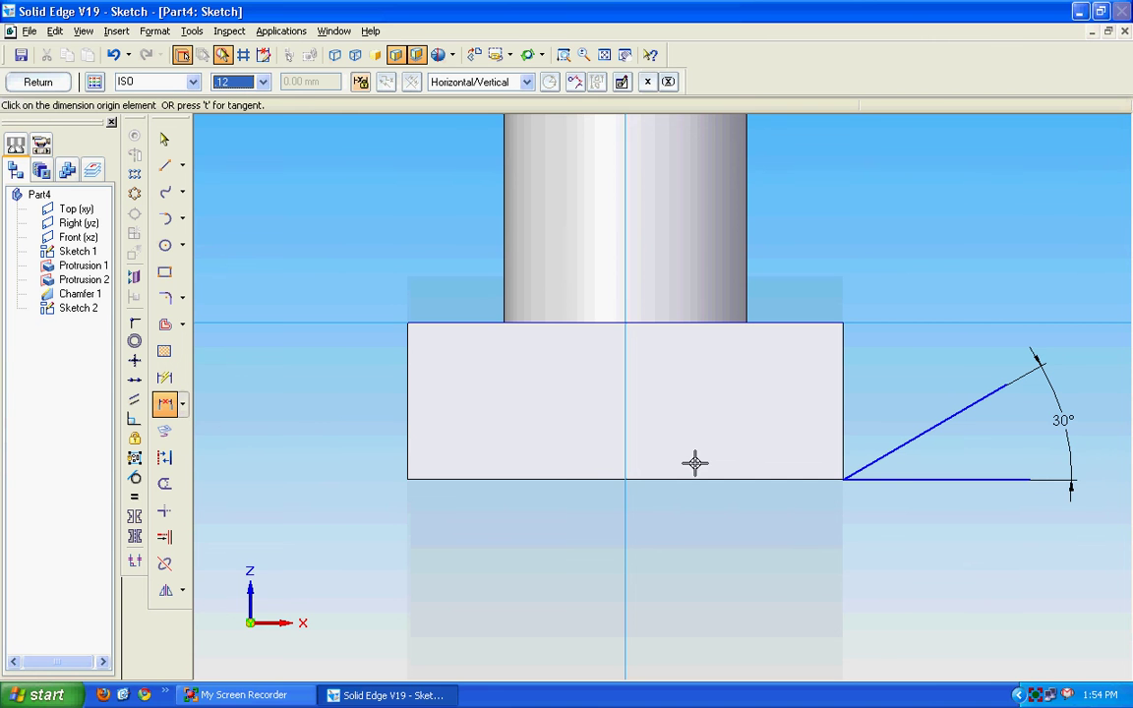
{"action": "left_click", "coordinate": [164, 377]}
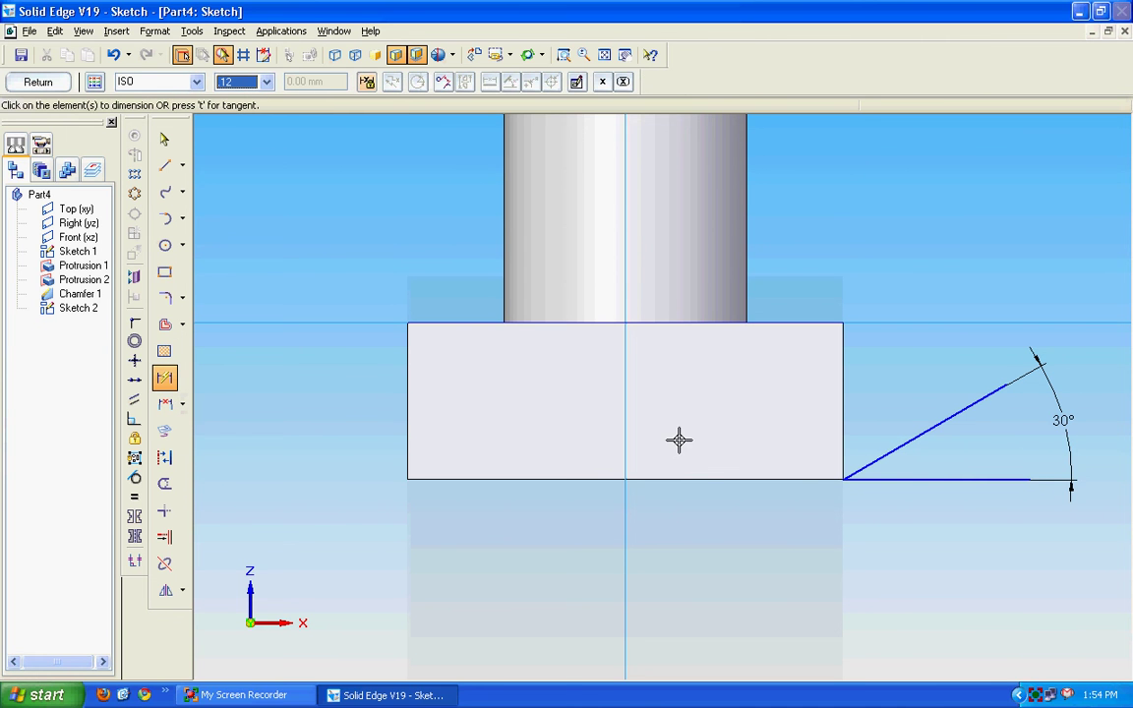
{"action": "left_click", "coordinate": [938, 480]}
{"action": "left_click", "coordinate": [941, 548]}
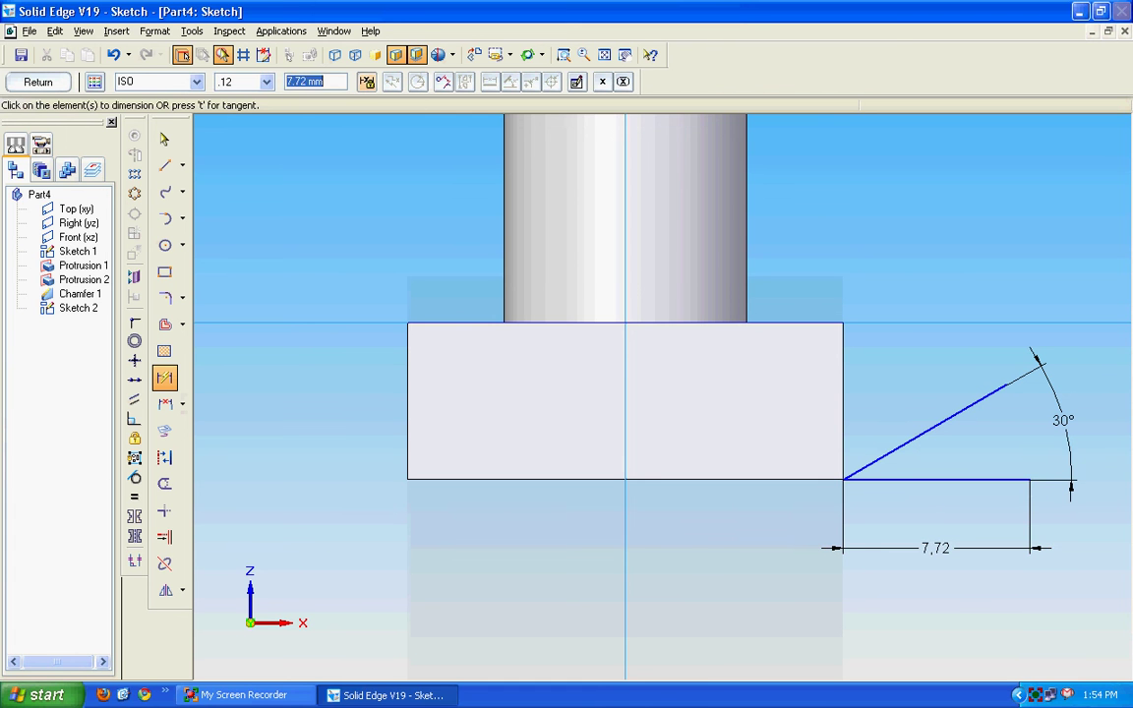
{"action": "type", "text": "9"}
{"action": "key", "text": "Return"}
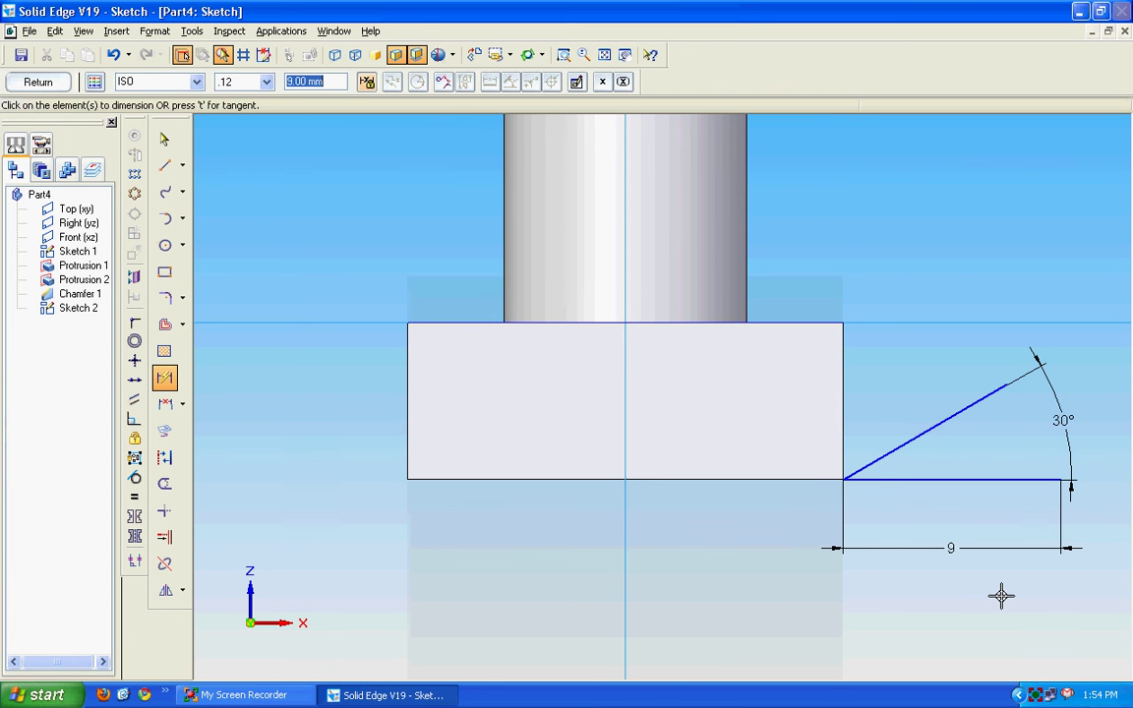
{"action": "left_click", "coordinate": [651, 480]}
Draw a vertical line from the outer end of the 9 mm line up to the level of the head's upper face.
{"action": "left_click", "coordinate": [164, 165]}
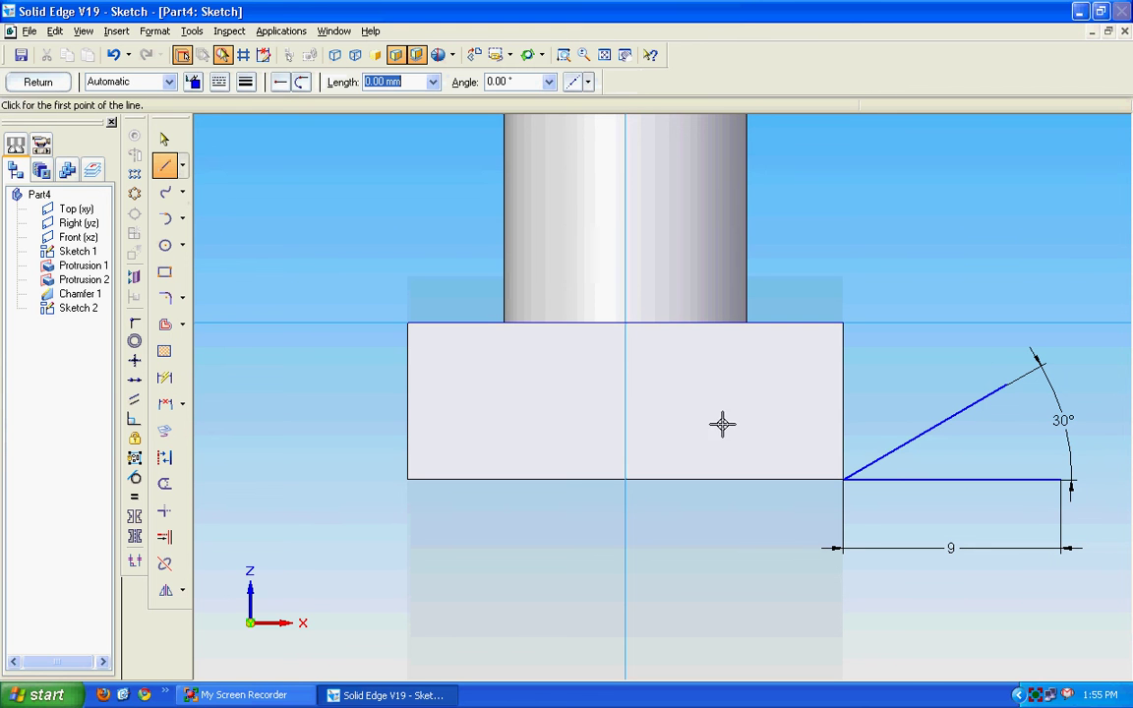
{"action": "left_click", "coordinate": [1061, 479]}
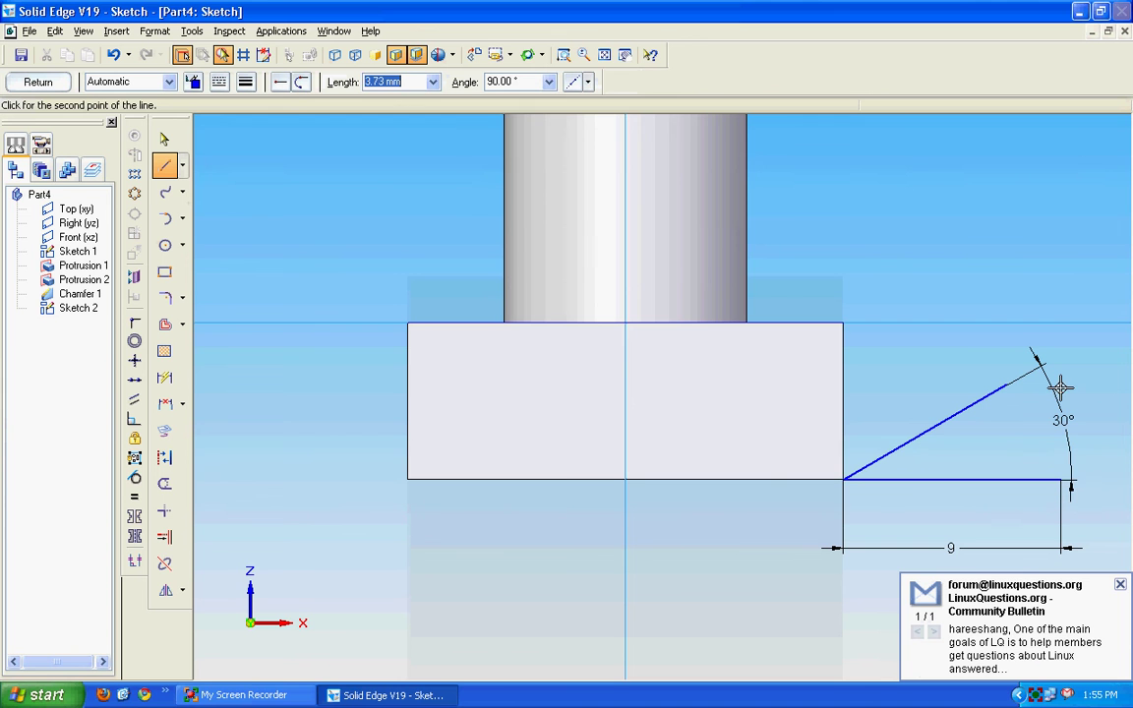
{"action": "left_click", "coordinate": [1060, 322]}
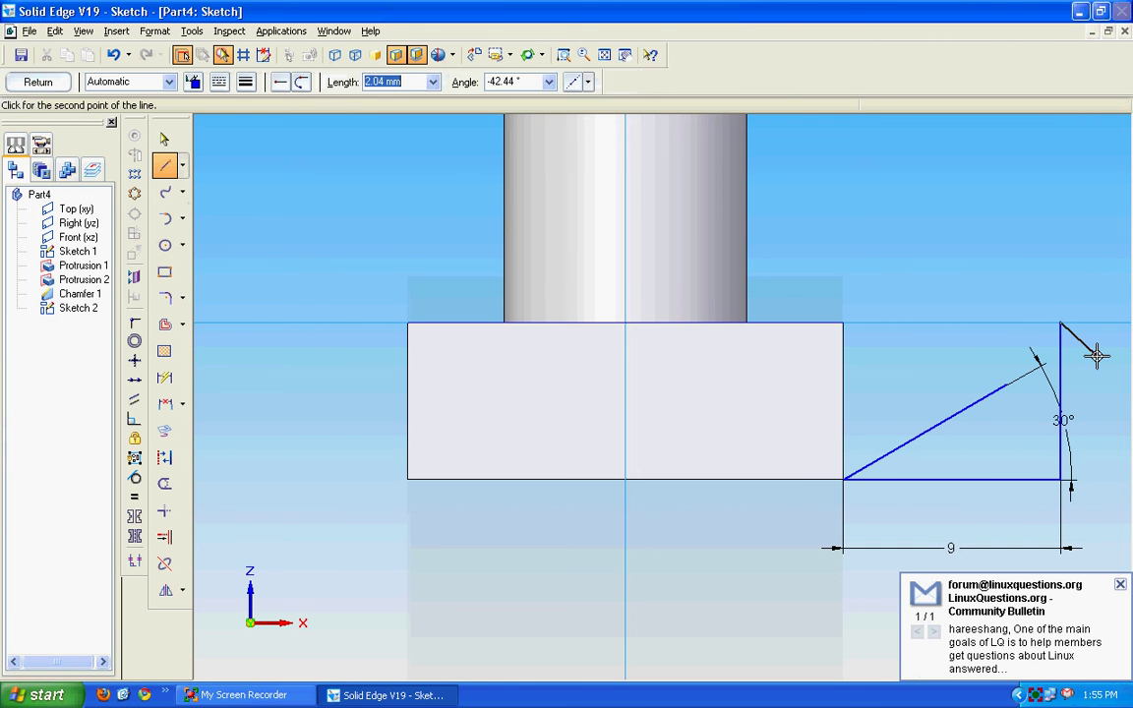
{"action": "right_click", "coordinate": [1096, 355]}
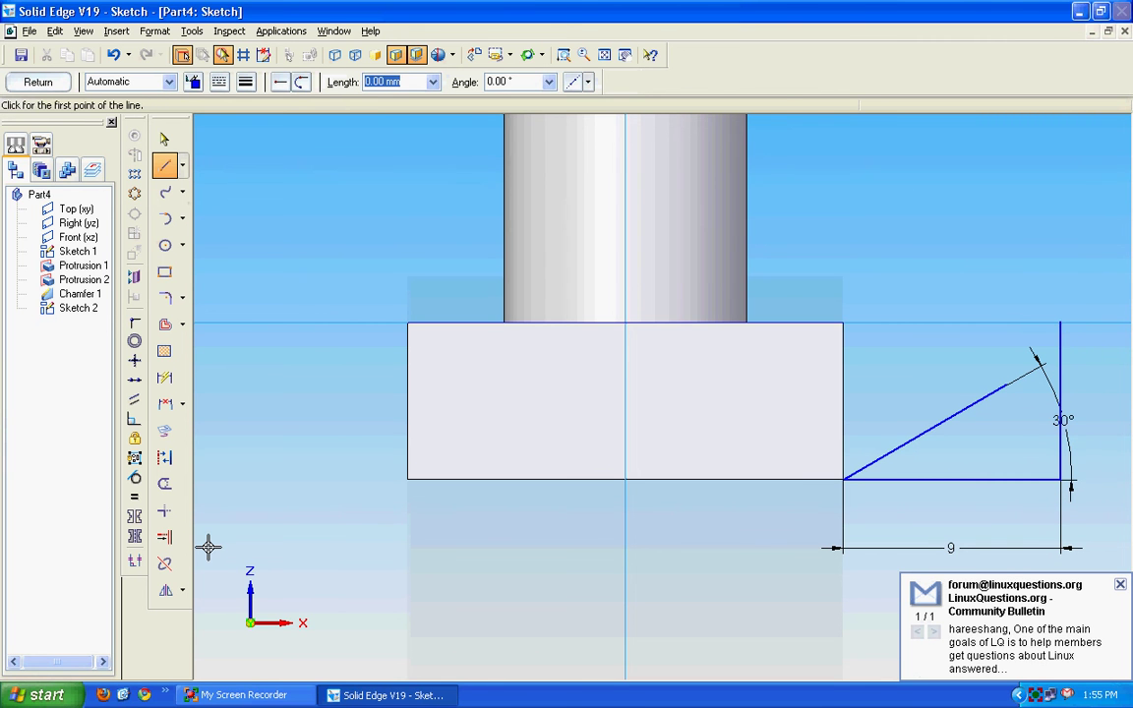
Extend the inclined line to the vertical line and trim the vertical line's excess above their intersection to close the triangle.
{"action": "left_click", "coordinate": [164, 537]}
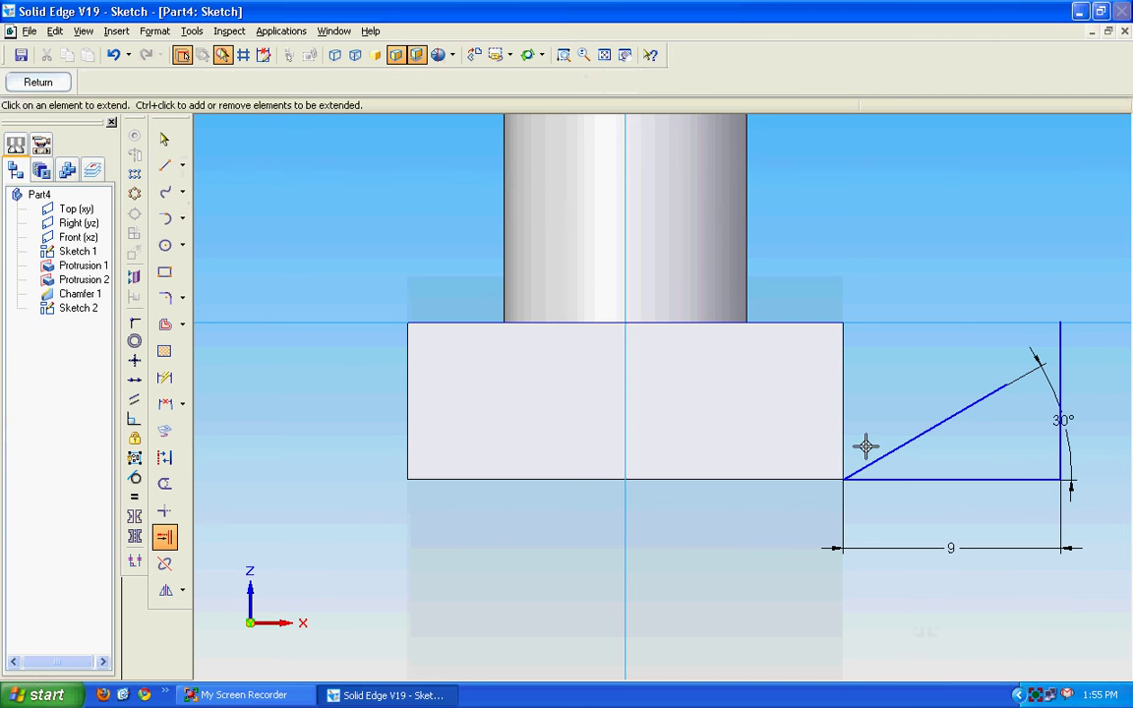
{"action": "left_click", "coordinate": [932, 431]}
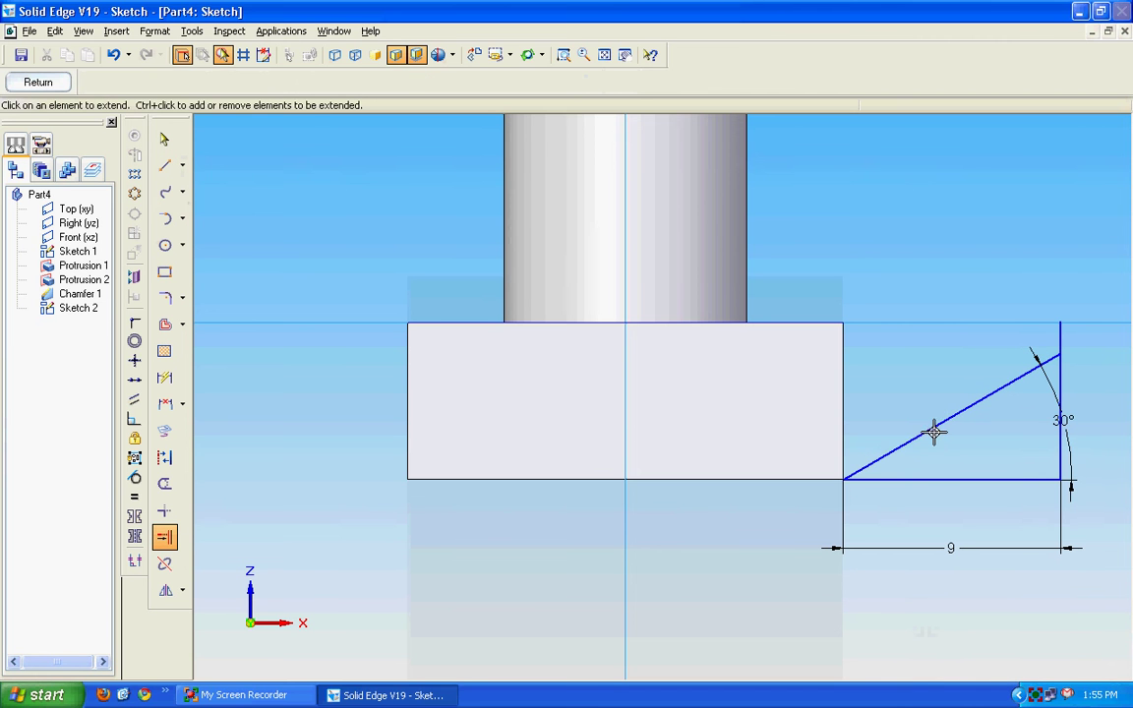
{"action": "left_click", "coordinate": [164, 482]}
{"action": "left_click", "coordinate": [1056, 342]}
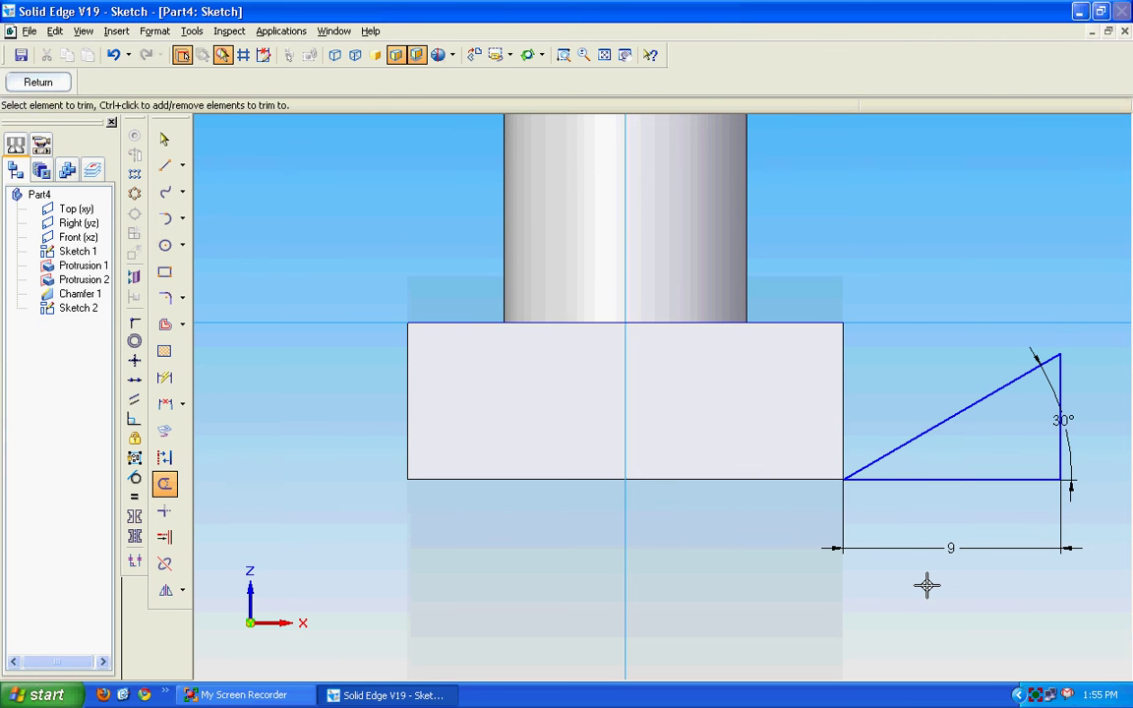
{"action": "left_click", "coordinate": [46, 82]}
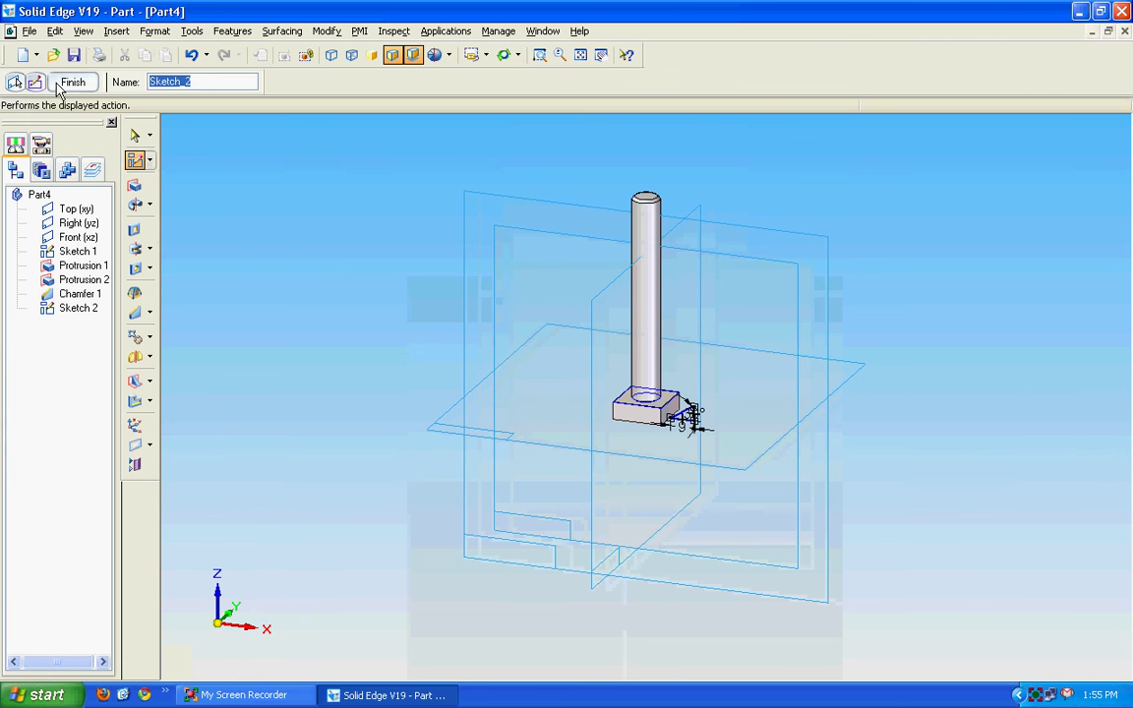
{"action": "left_click", "coordinate": [151, 252]}
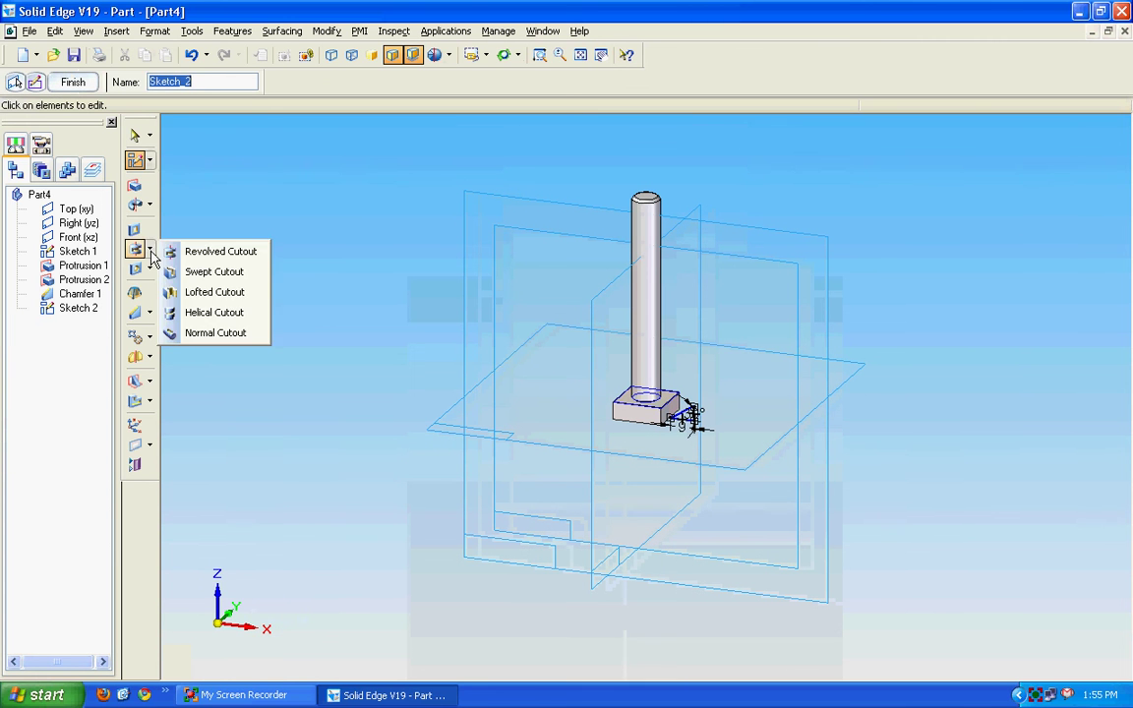
{"action": "left_click", "coordinate": [220, 252]}
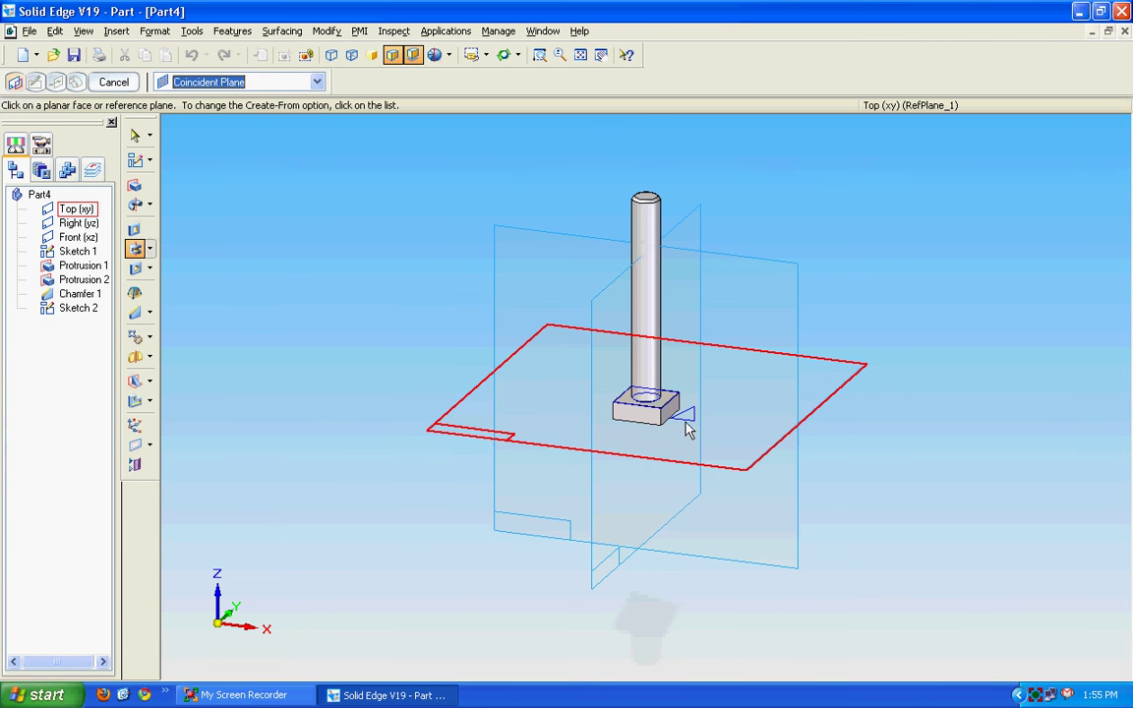
{"action": "left_click", "coordinate": [317, 82]}
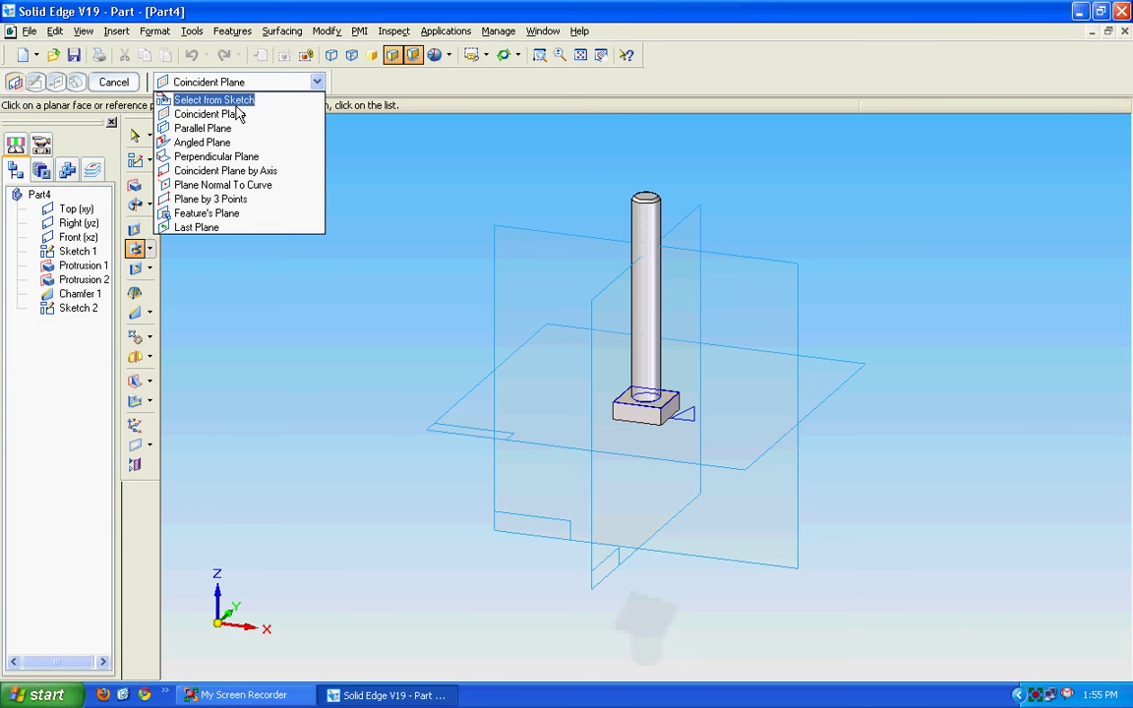
{"action": "left_click", "coordinate": [226, 100]}
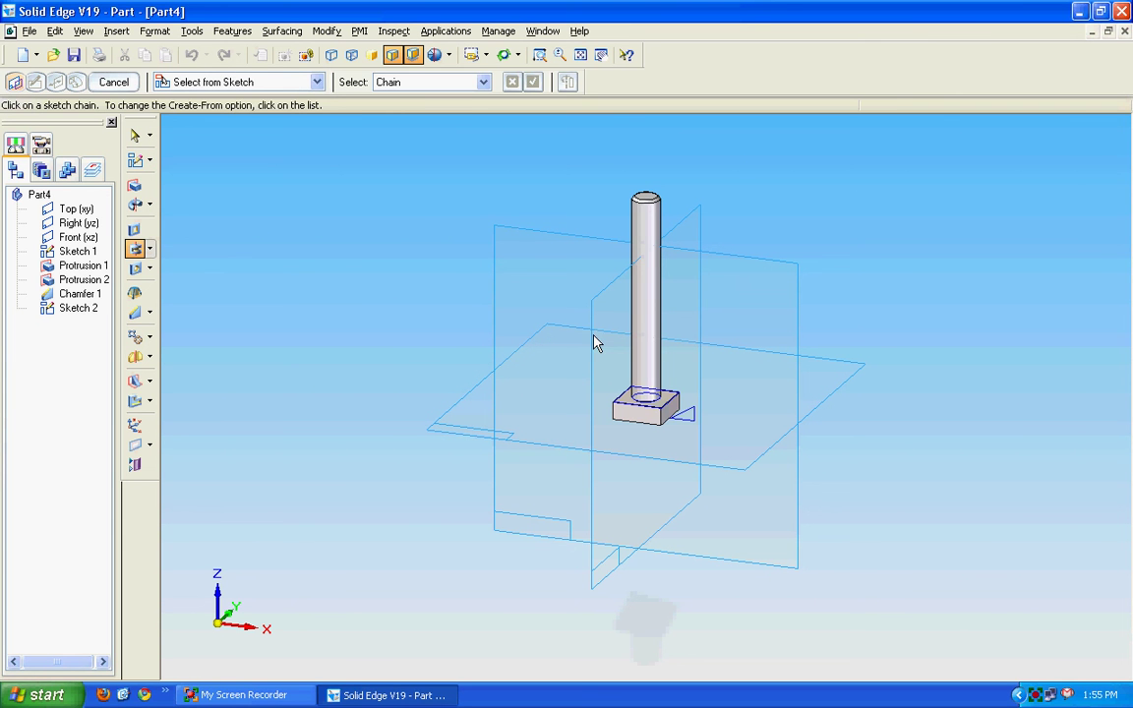
{"action": "left_click", "coordinate": [694, 419]}
{"action": "left_click", "coordinate": [532, 83]}
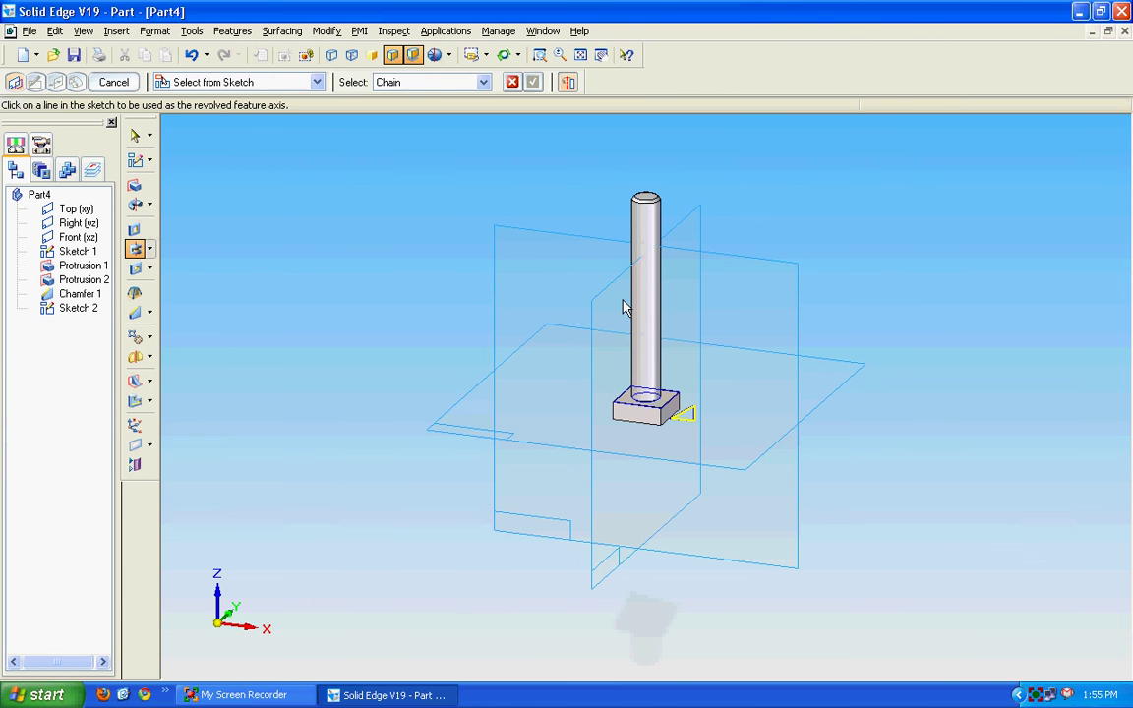
{"action": "key", "text": "Escape"}
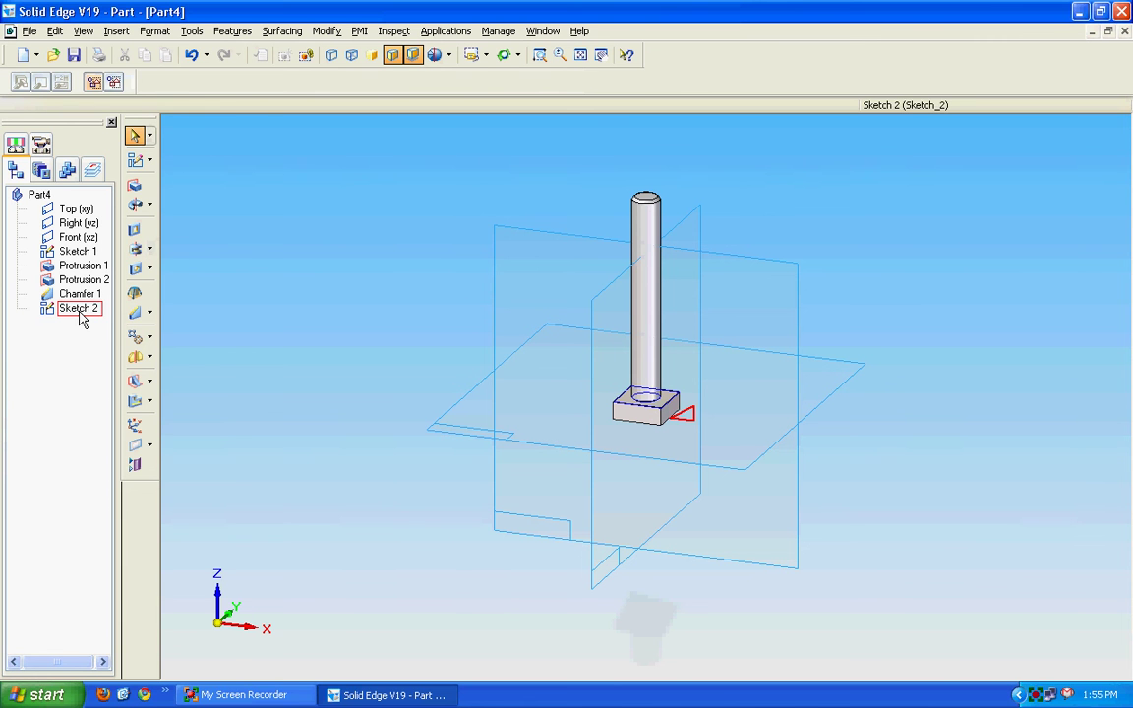
Reopen the profile of Sketch 2 and draw a vertical line along the head's centre axis from its upper to its lower edge.
{"action": "right_click", "coordinate": [83, 310]}
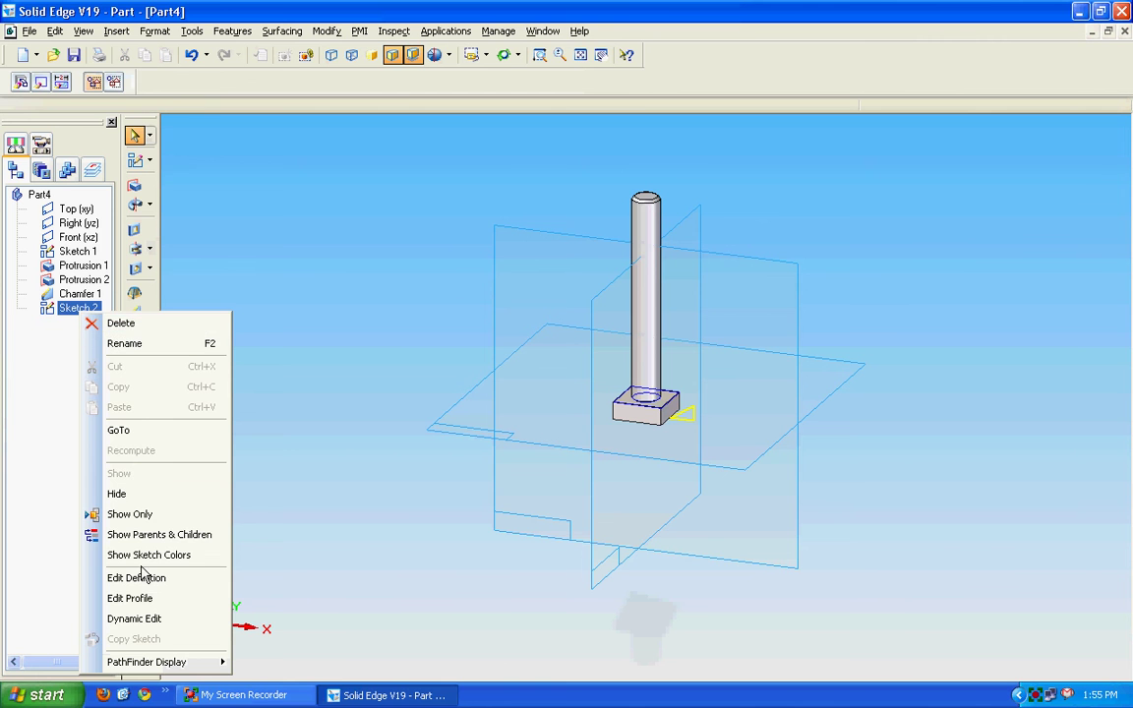
{"action": "left_click", "coordinate": [147, 598]}
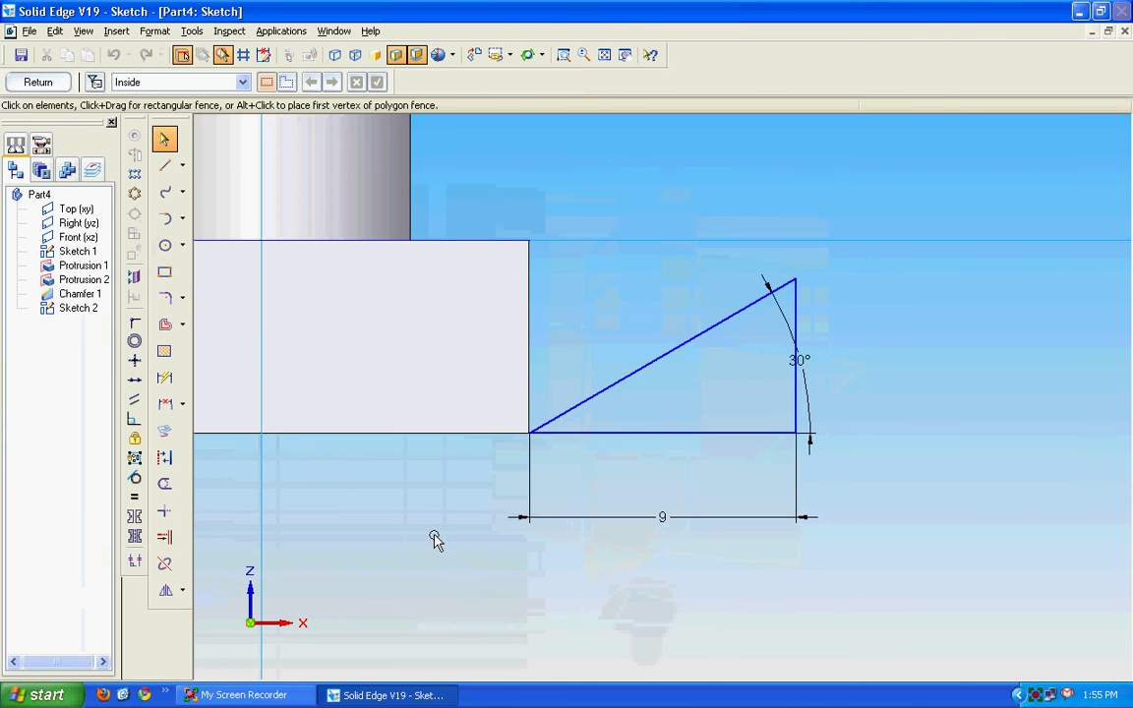
{"action": "left_click", "coordinate": [626, 55]}
{"action": "left_click_drag", "start_coordinate": [386, 325], "coordinate": [610, 331]}
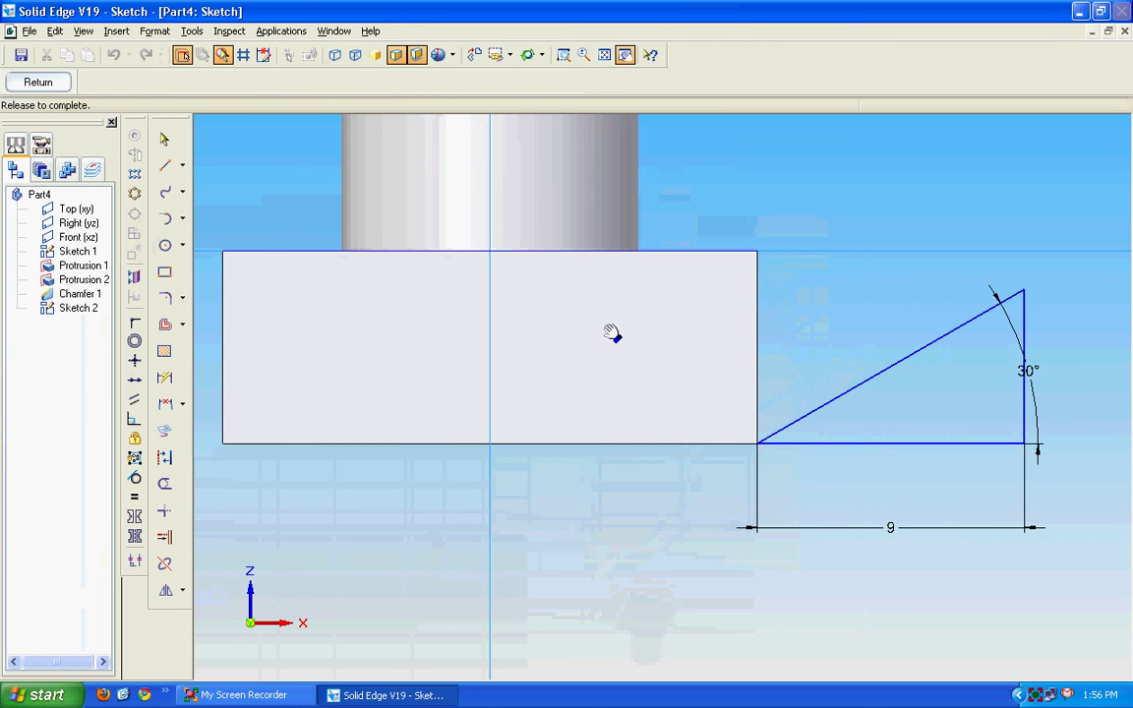
{"action": "left_click", "coordinate": [164, 165]}
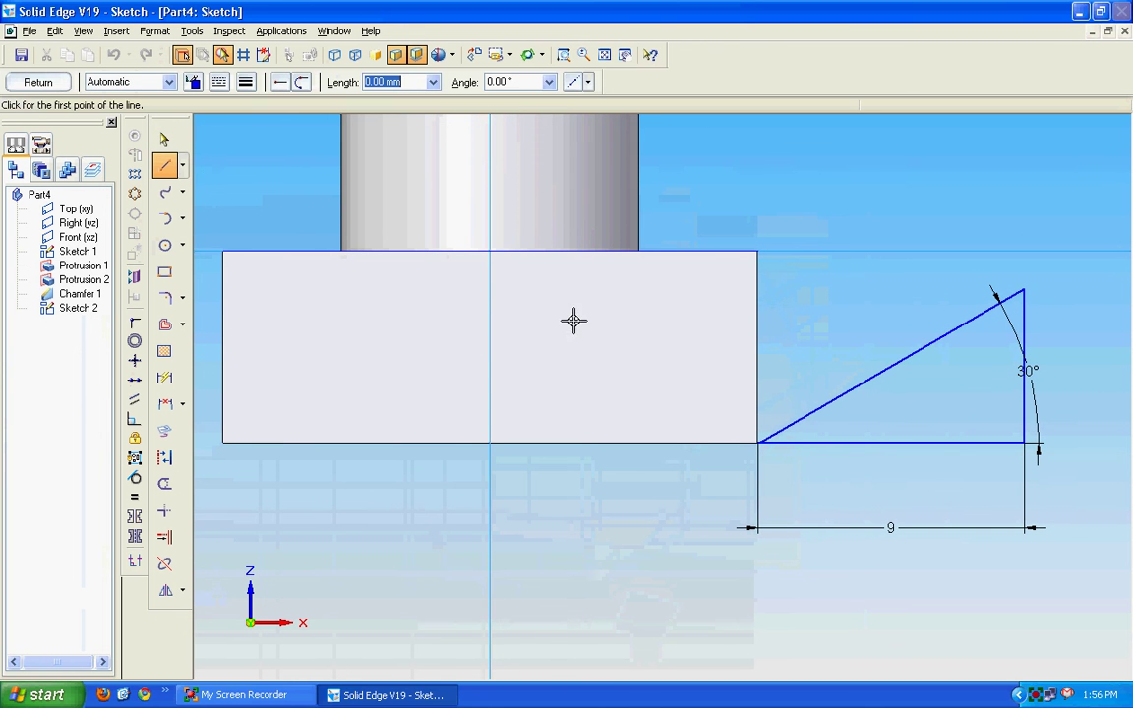
{"action": "left_click", "coordinate": [490, 252]}
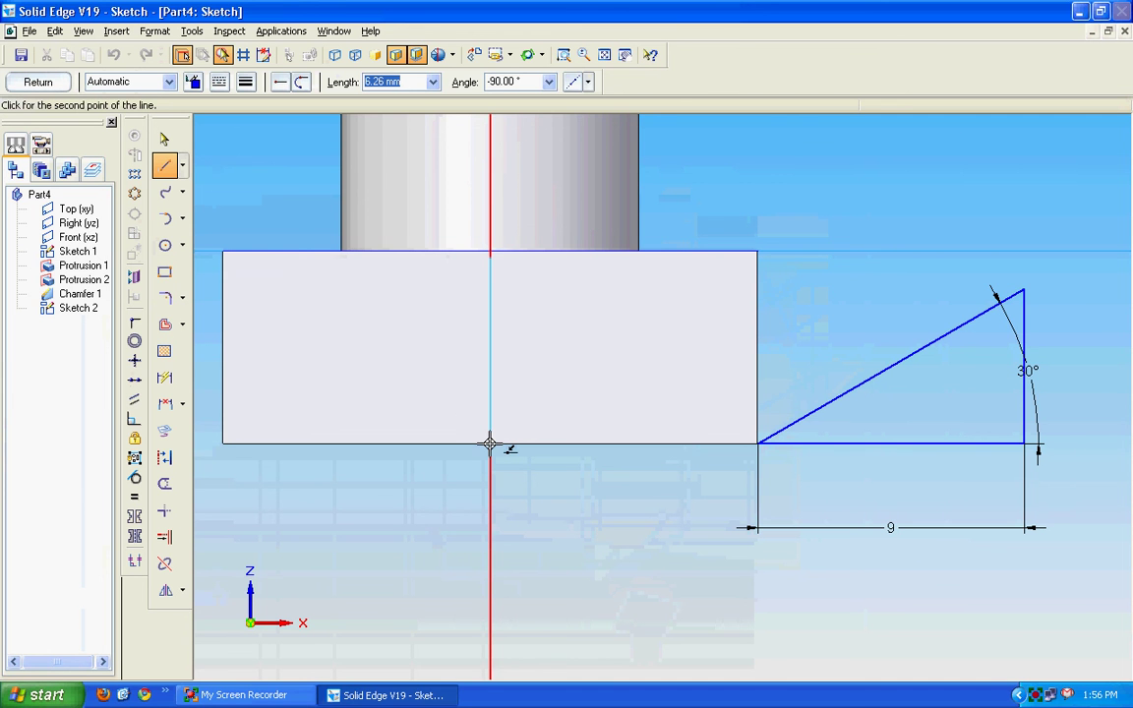
{"action": "left_click", "coordinate": [489, 443]}
{"action": "right_click", "coordinate": [558, 367]}
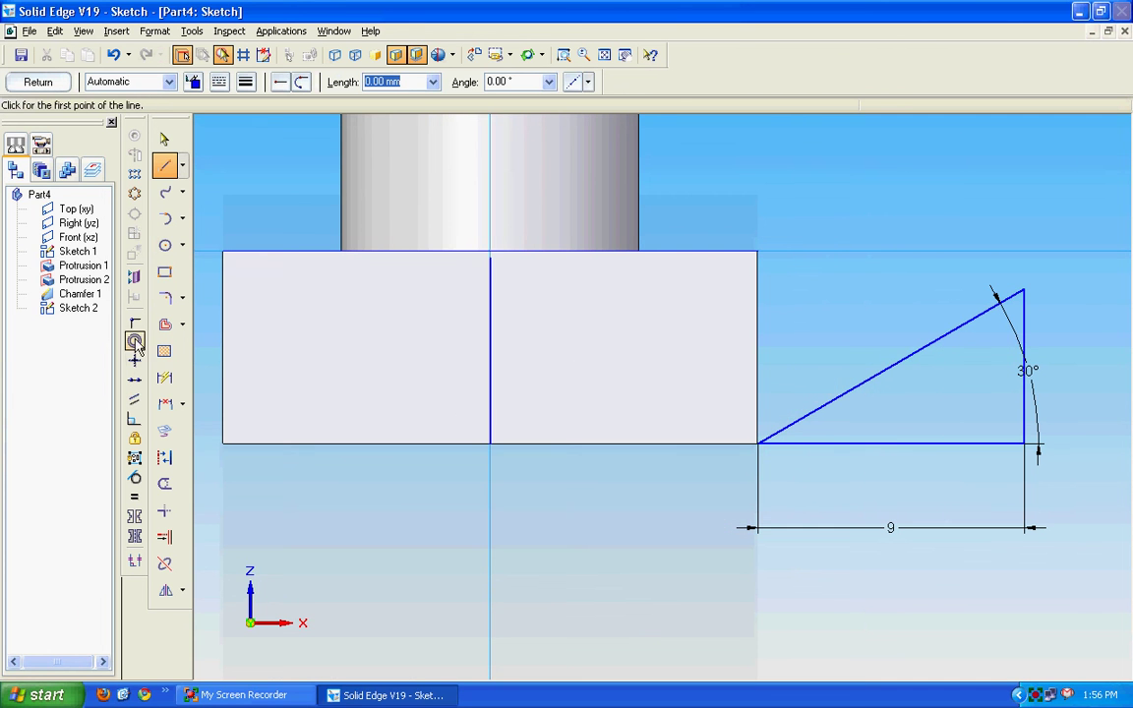
Convert the vertical centre line to construction geometry and finish the sketch.
{"action": "left_click", "coordinate": [164, 139]}
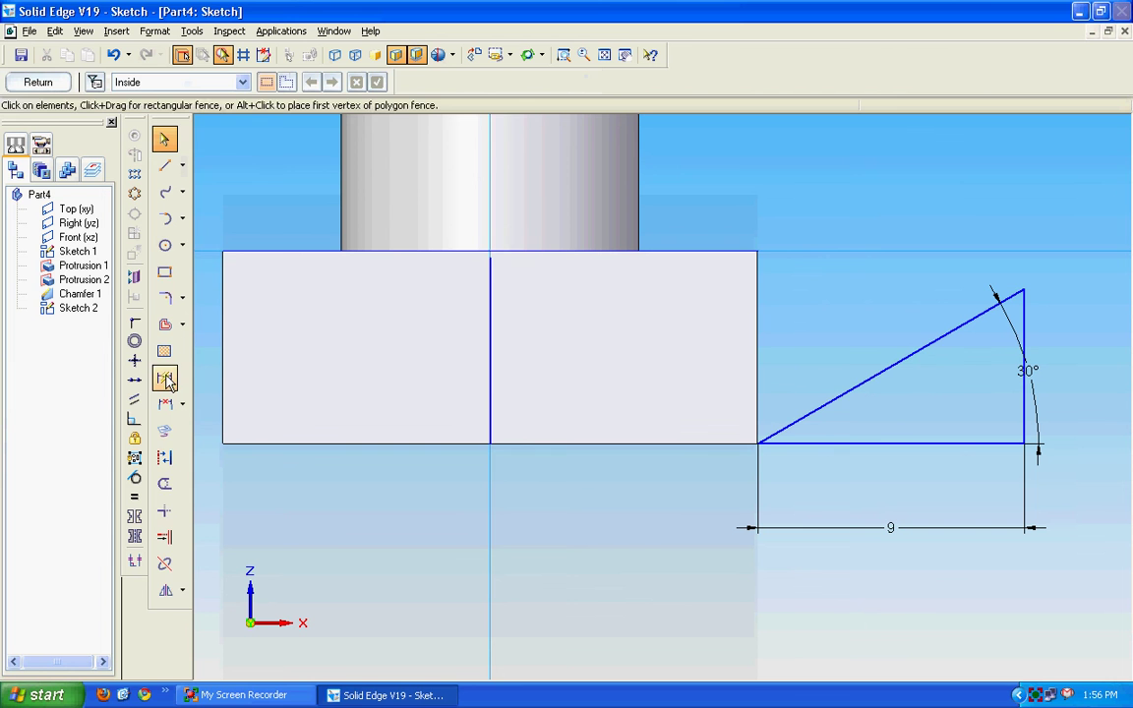
{"action": "left_click", "coordinate": [167, 454]}
{"action": "left_click", "coordinate": [491, 390]}
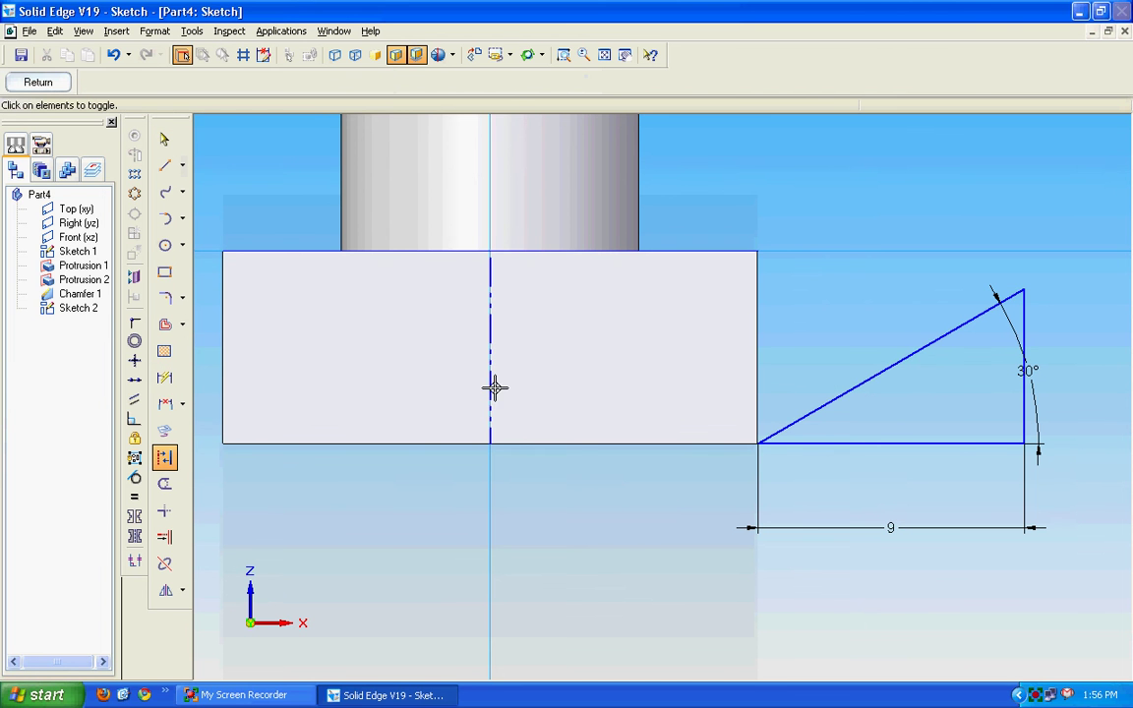
{"action": "left_click", "coordinate": [45, 82]}
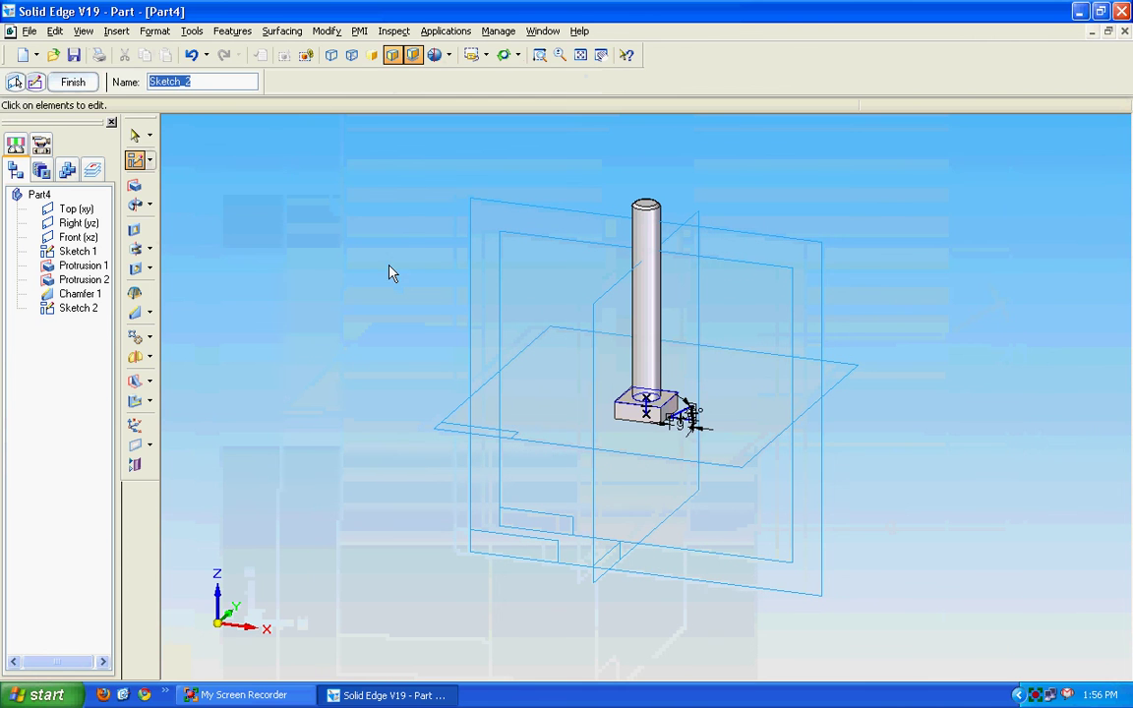
{"action": "left_click", "coordinate": [73, 83]}
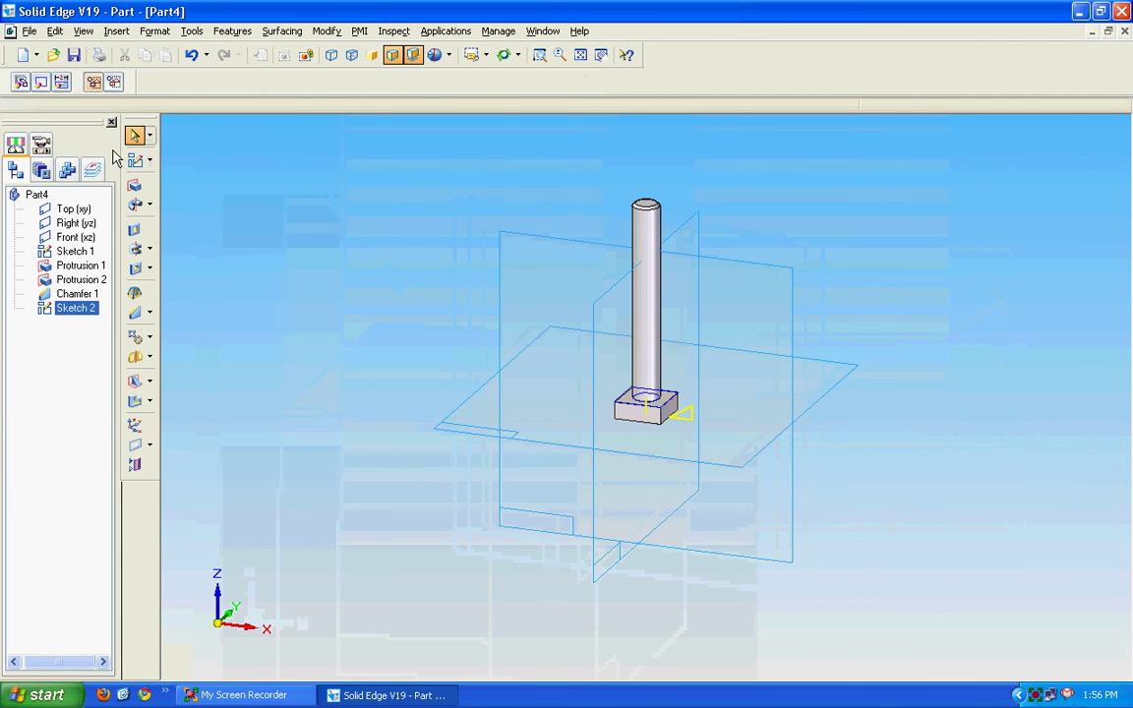
Start a revolved cutout from the existing sketch, accepting the closed triangle chain beside the bolt head as its profile.
{"action": "left_click", "coordinate": [148, 204]}
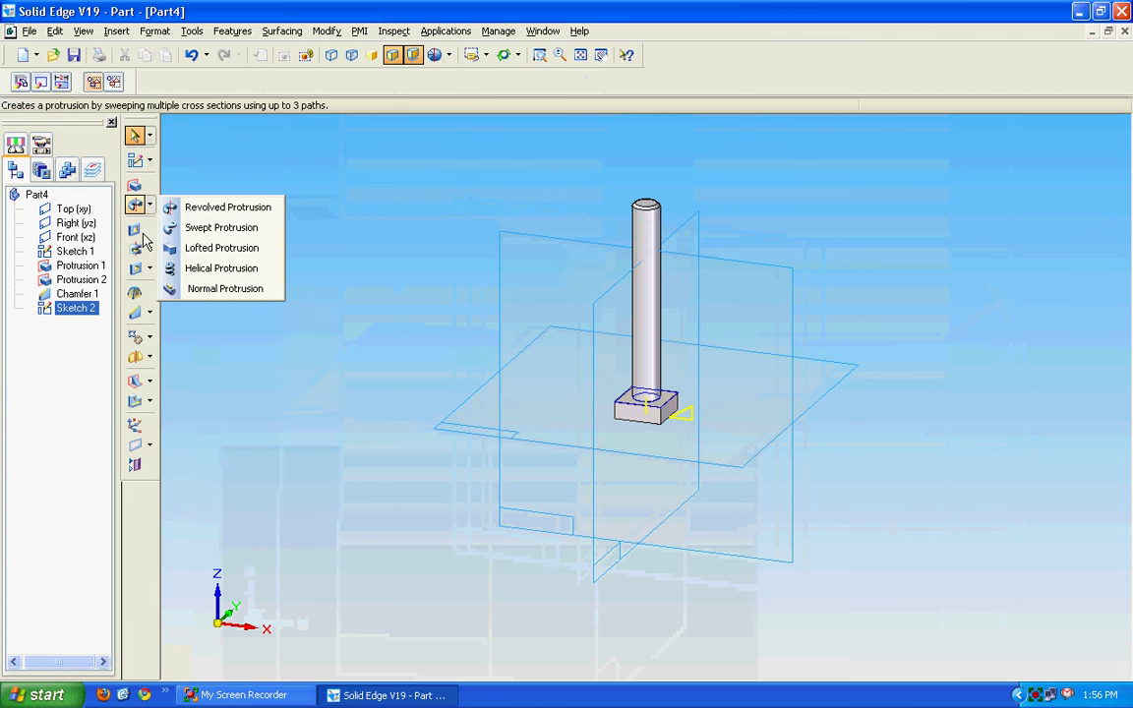
{"action": "left_click", "coordinate": [148, 249]}
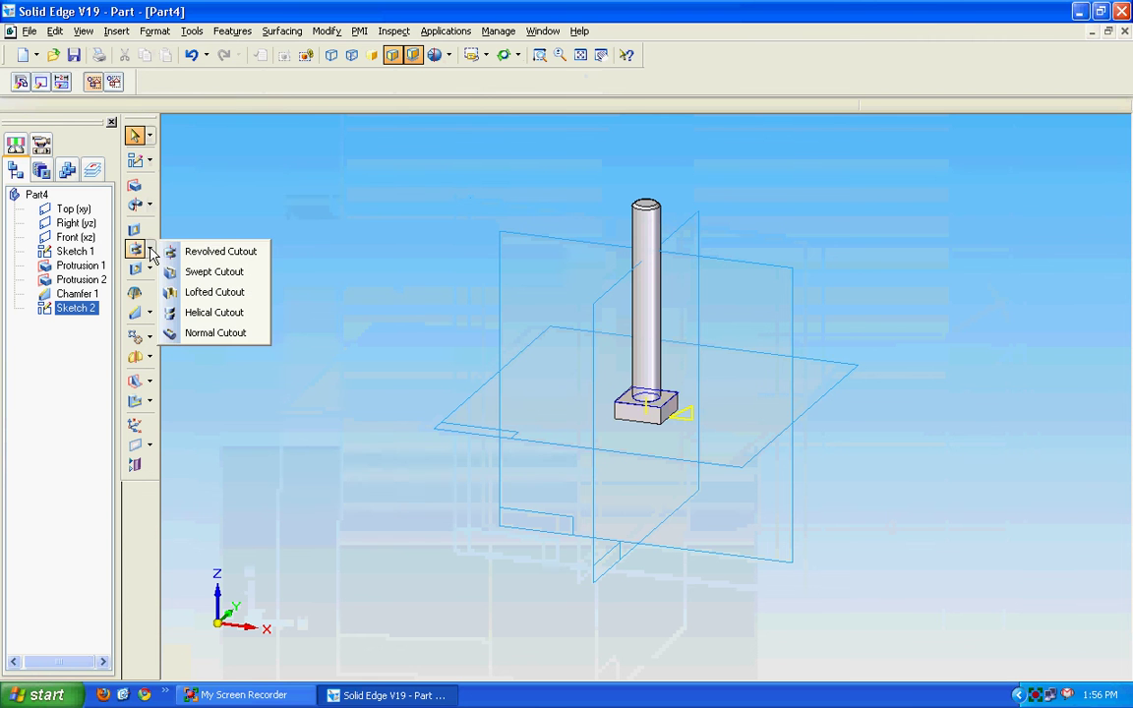
{"action": "left_click", "coordinate": [213, 253]}
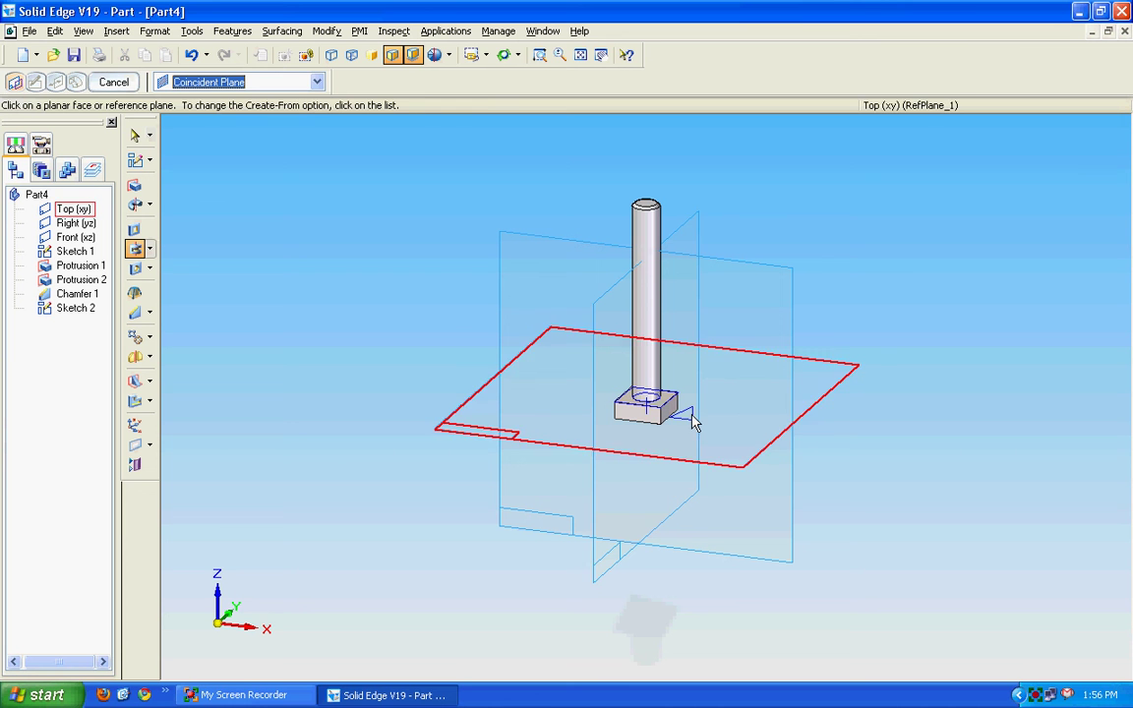
{"action": "left_click", "coordinate": [316, 83]}
{"action": "left_click", "coordinate": [226, 101]}
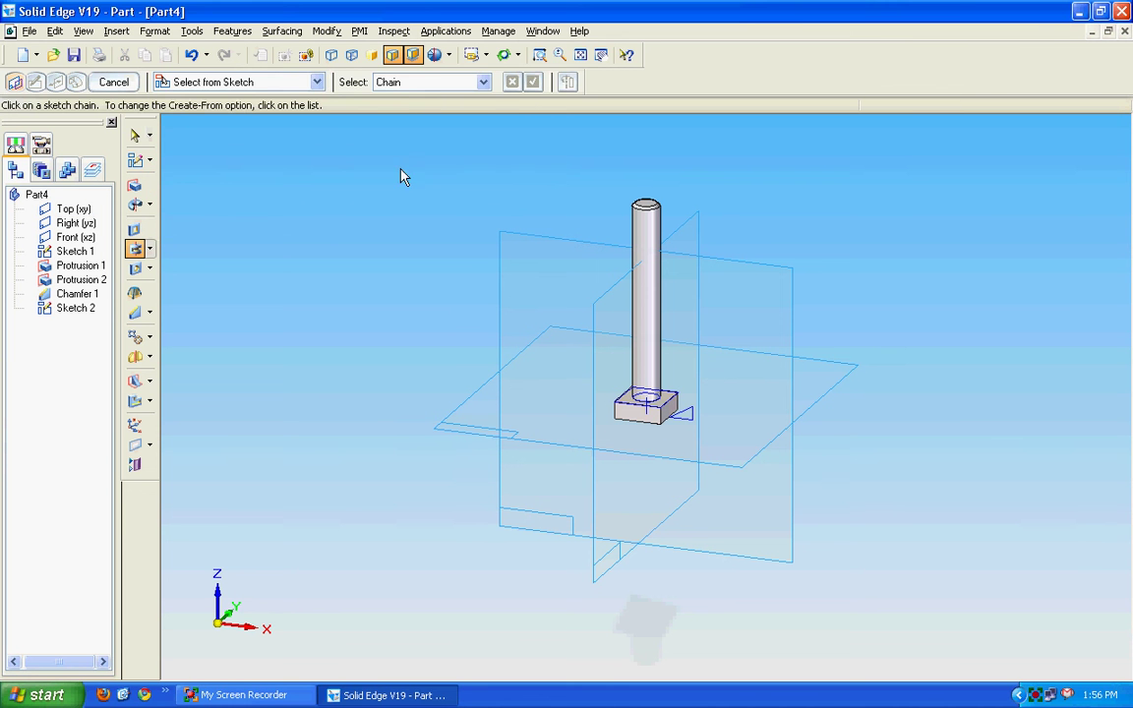
{"action": "left_click", "coordinate": [539, 54]}
{"action": "left_click_drag", "start_coordinate": [543, 301], "coordinate": [742, 472]}
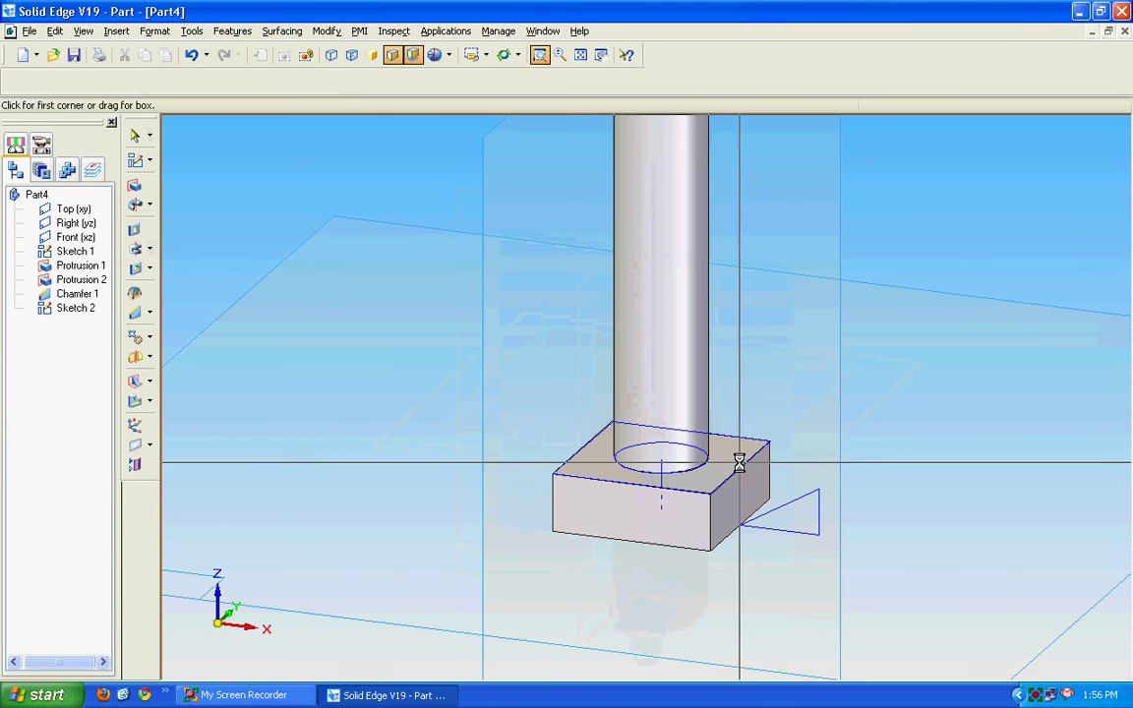
{"action": "left_click", "coordinate": [820, 522]}
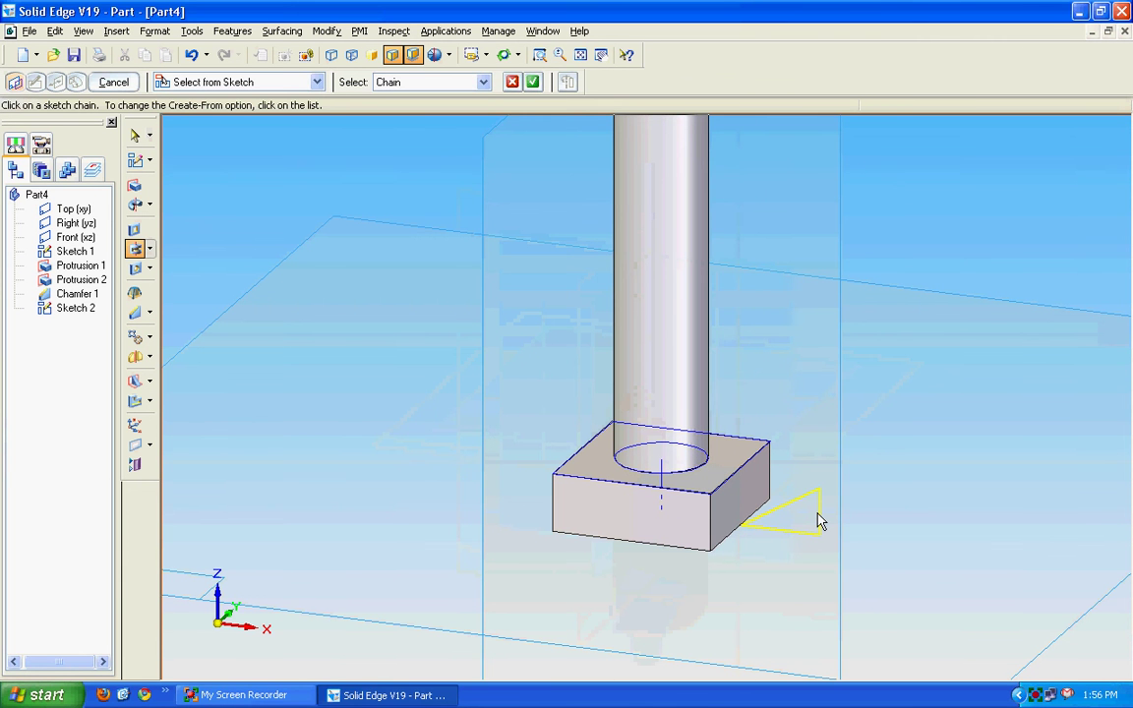
{"action": "key", "text": "Return"}
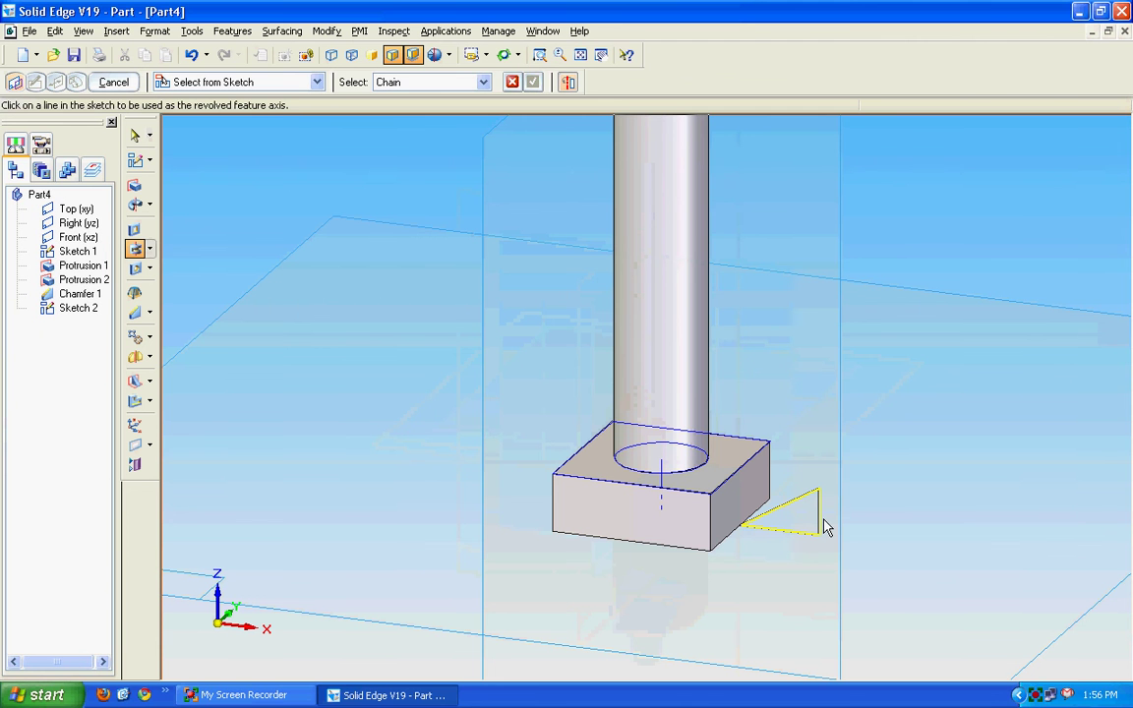
Revolve the triangular cut 360° about the dashed centre line of the bolt head and finish the cutout.
{"action": "left_click", "coordinate": [663, 487]}
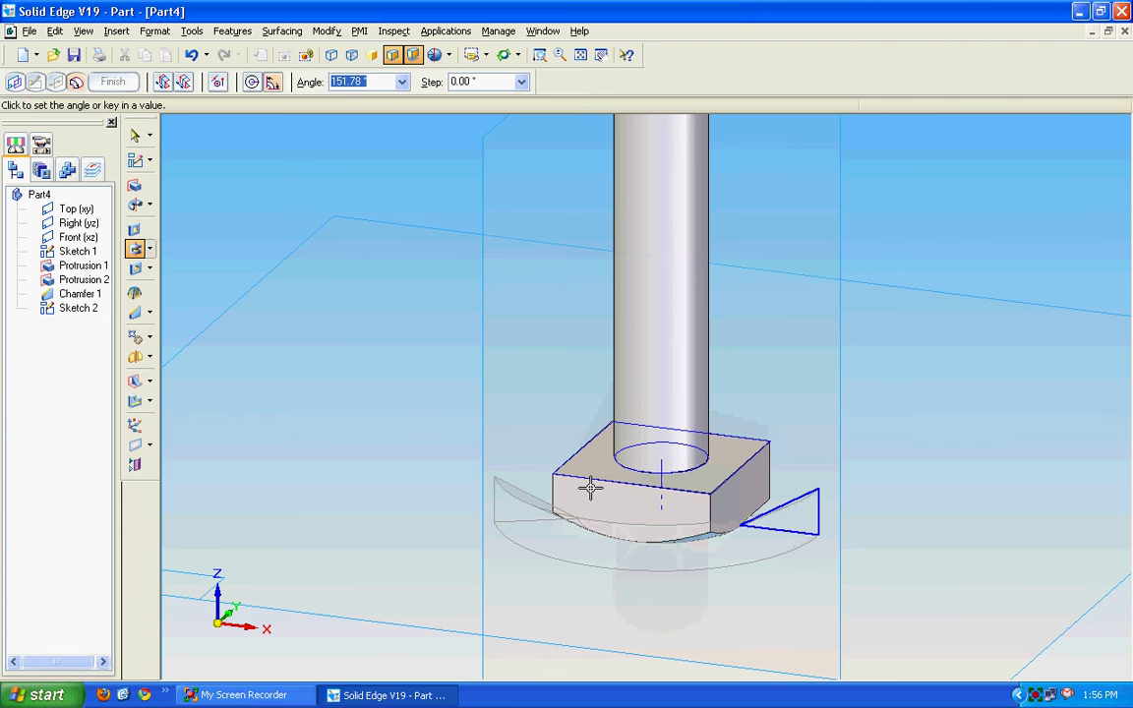
{"action": "type", "text": "360"}
{"action": "key", "text": "Return"}
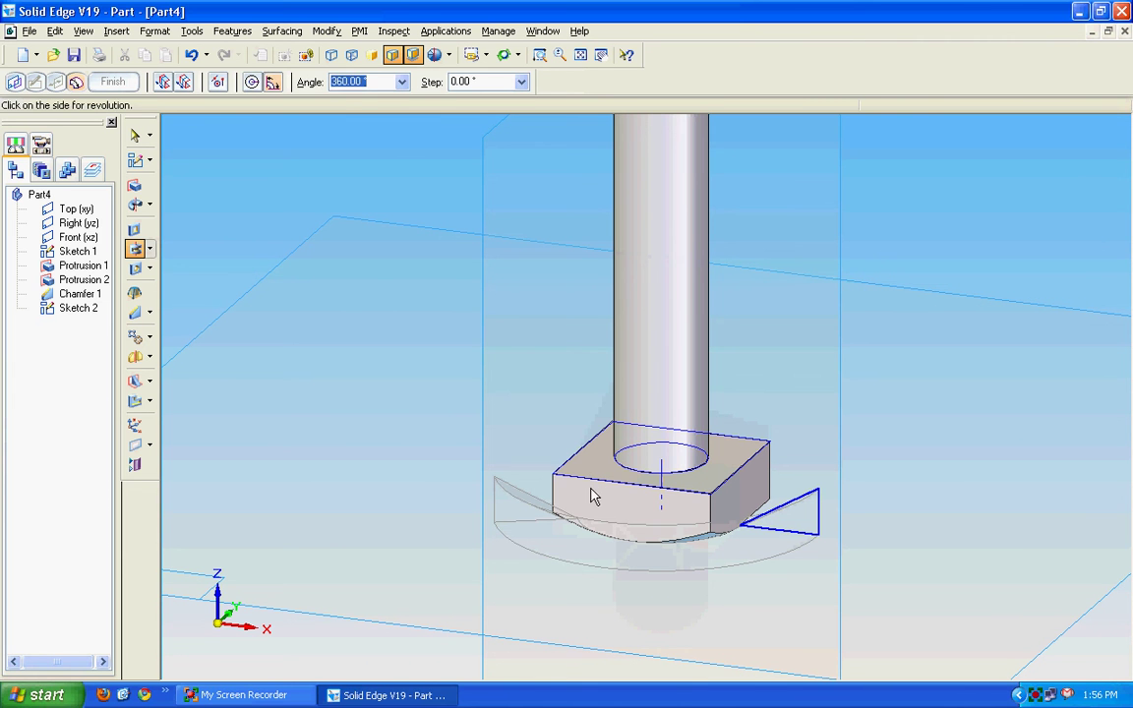
{"action": "left_click", "coordinate": [581, 481]}
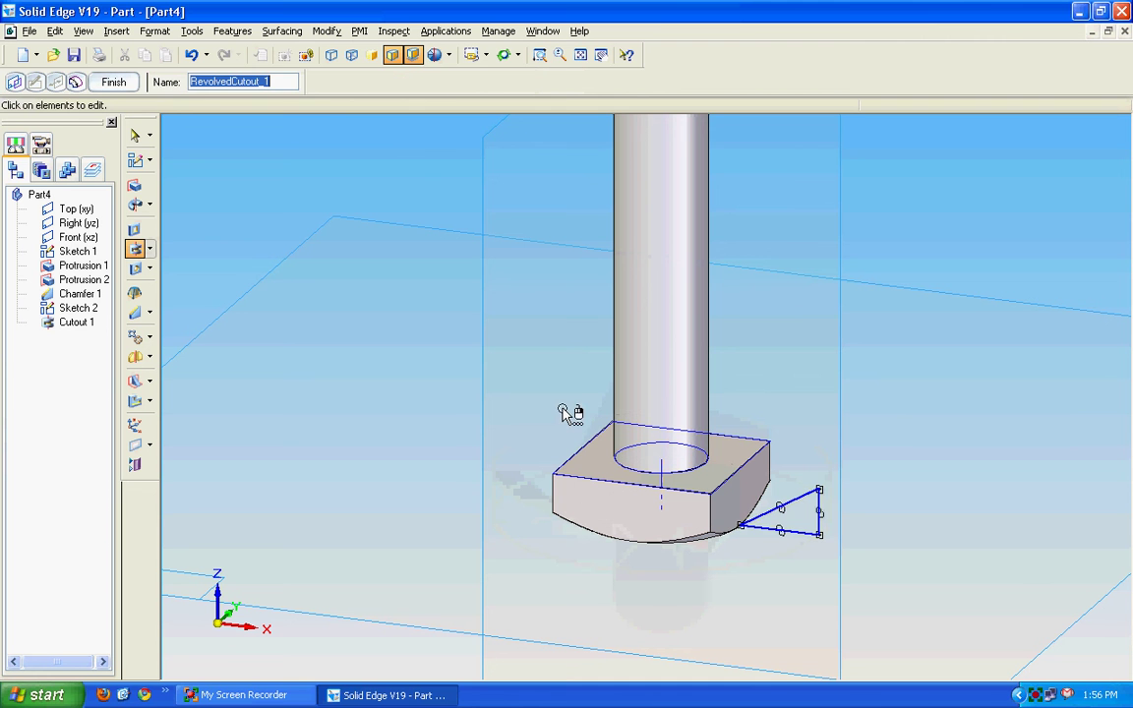
{"action": "left_click", "coordinate": [115, 83]}
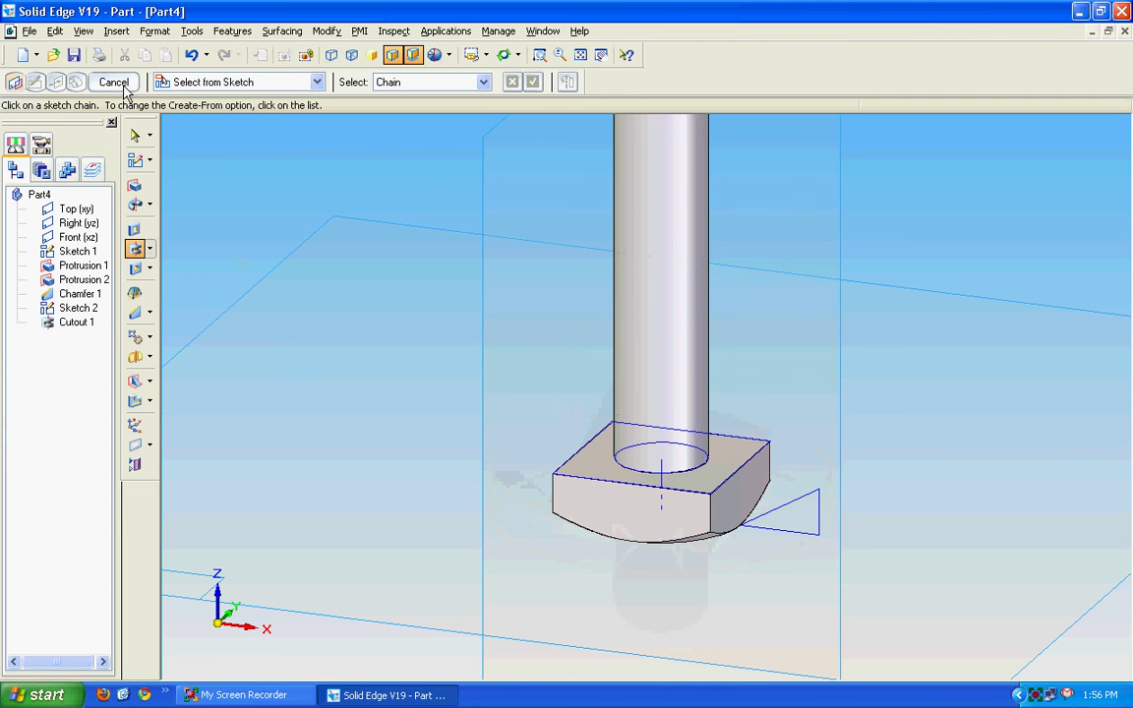
Try to add a straight thread to the cylindrical shank of the bolt.
{"action": "left_click", "coordinate": [503, 55]}
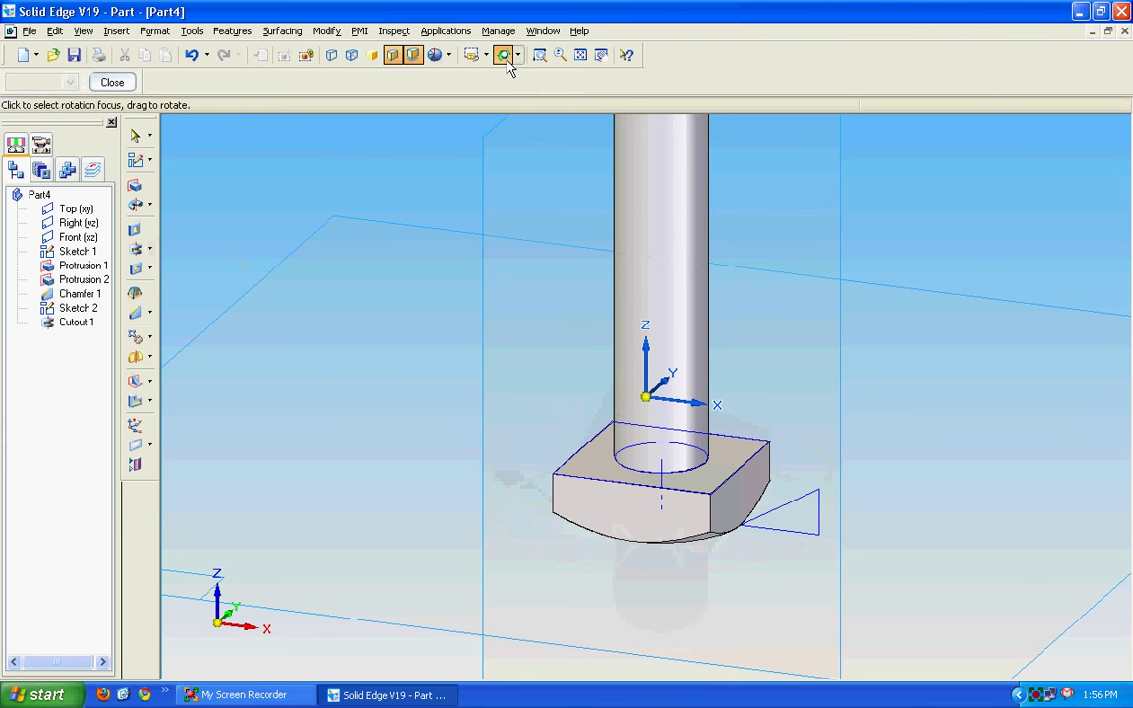
{"action": "left_click_drag", "start_coordinate": [468, 531], "coordinate": [450, 181]}
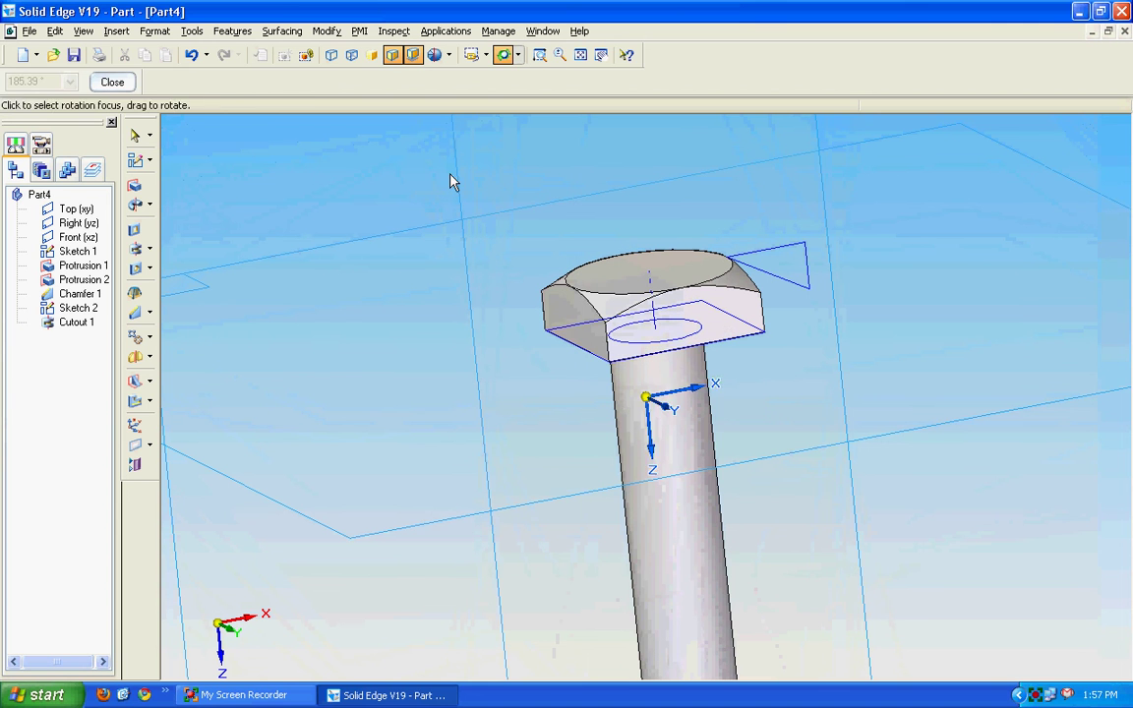
{"action": "left_click", "coordinate": [112, 81]}
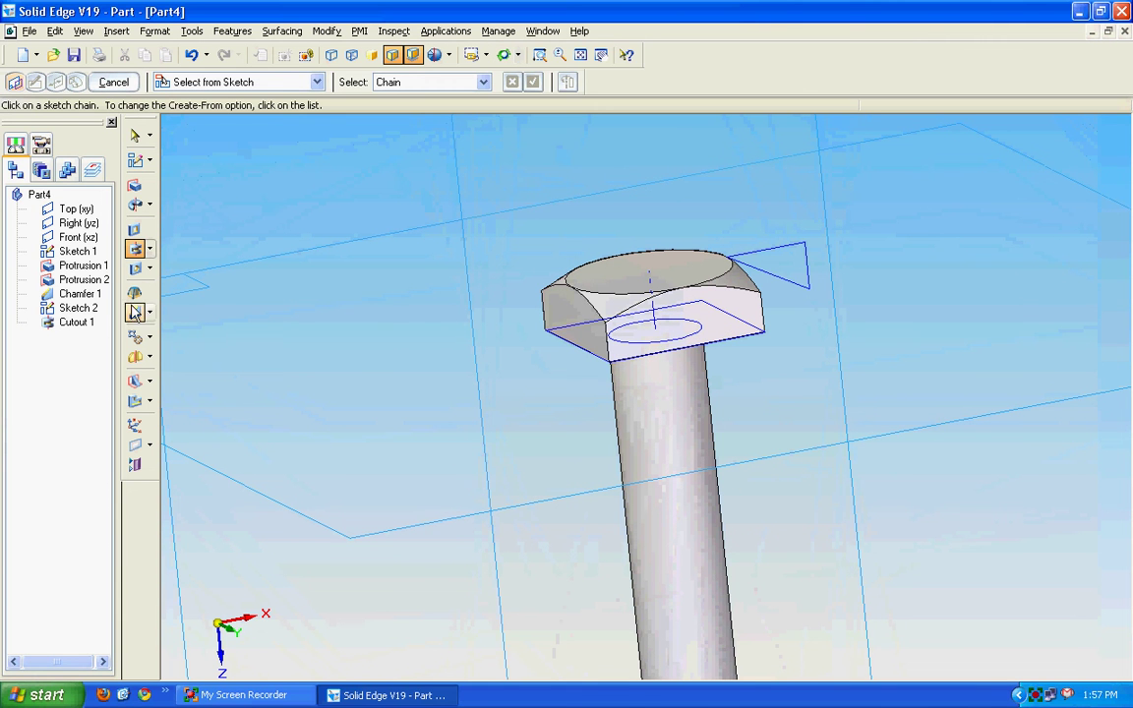
{"action": "left_click", "coordinate": [150, 269]}
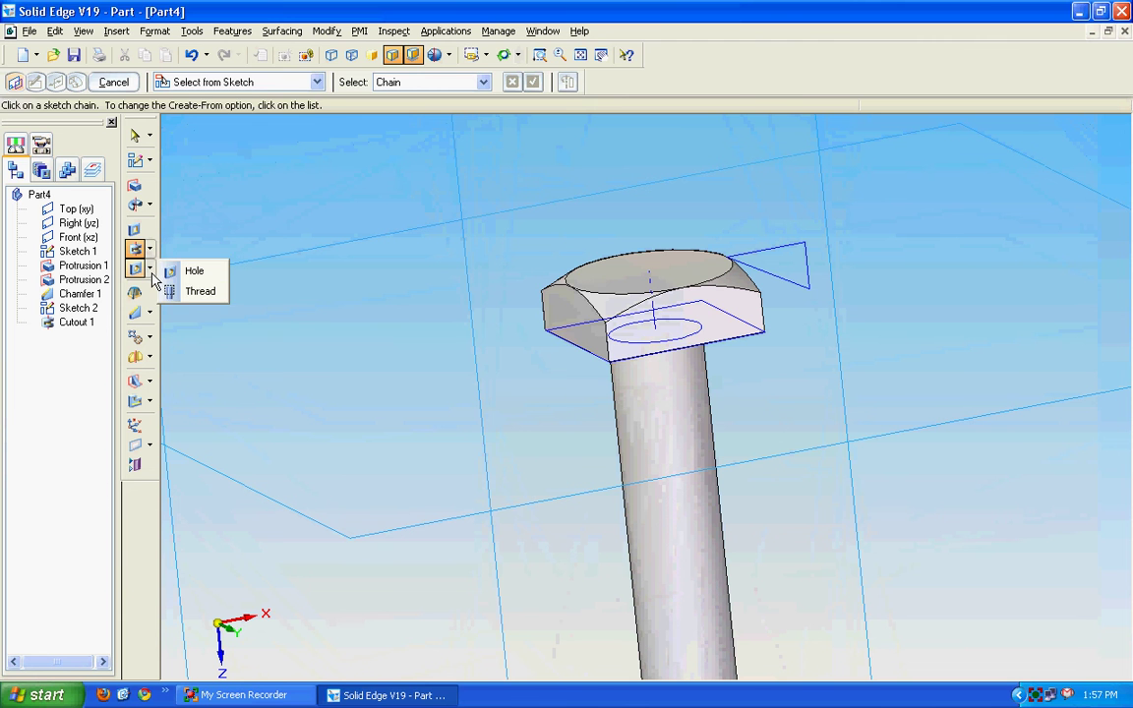
{"action": "left_click", "coordinate": [199, 291]}
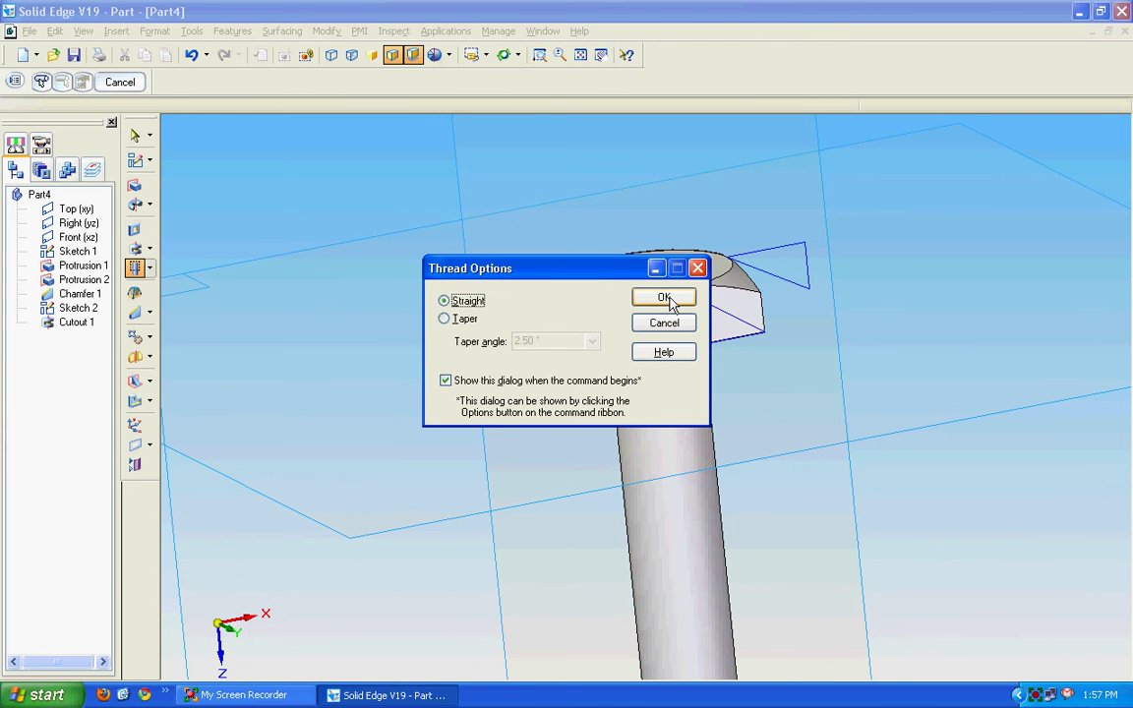
{"action": "left_click", "coordinate": [672, 301]}
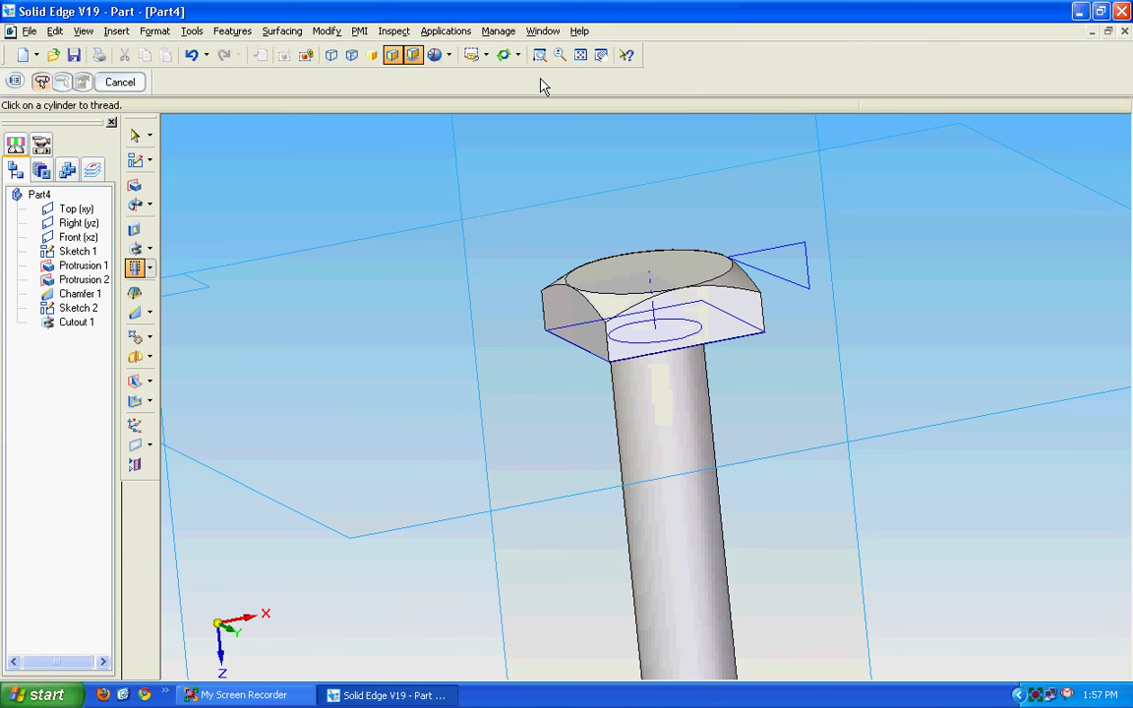
{"action": "left_click", "coordinate": [502, 54]}
{"action": "left_click_drag", "start_coordinate": [645, 395], "coordinate": [716, 274]}
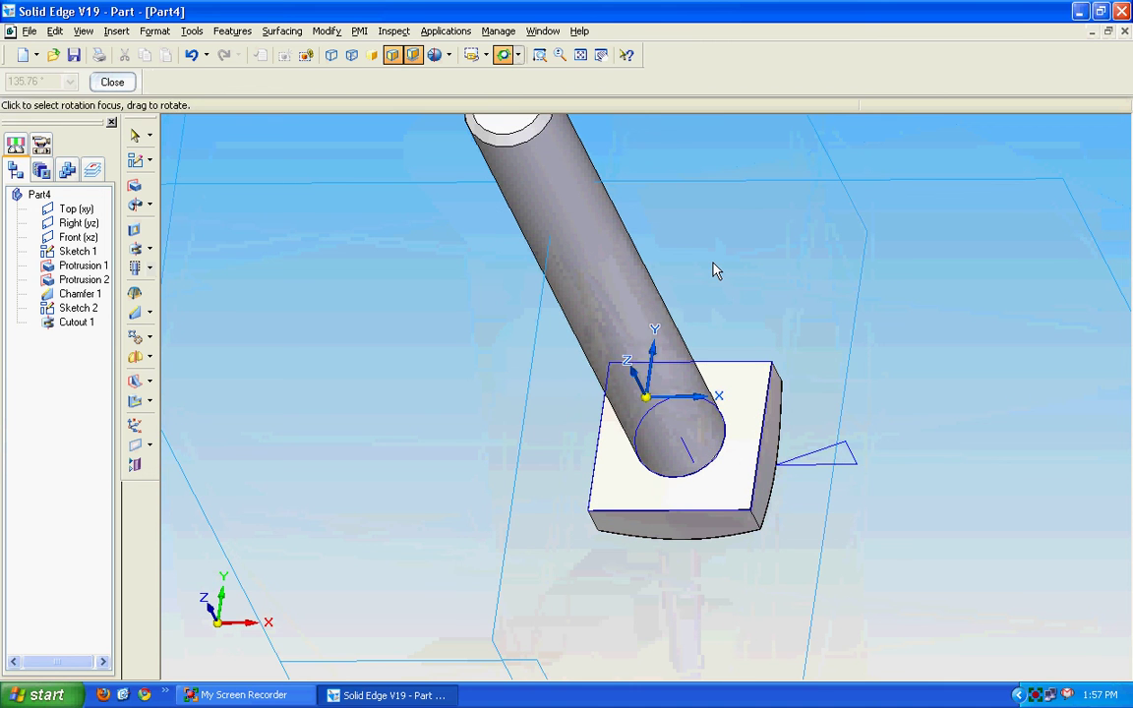
{"action": "key", "text": "Escape"}
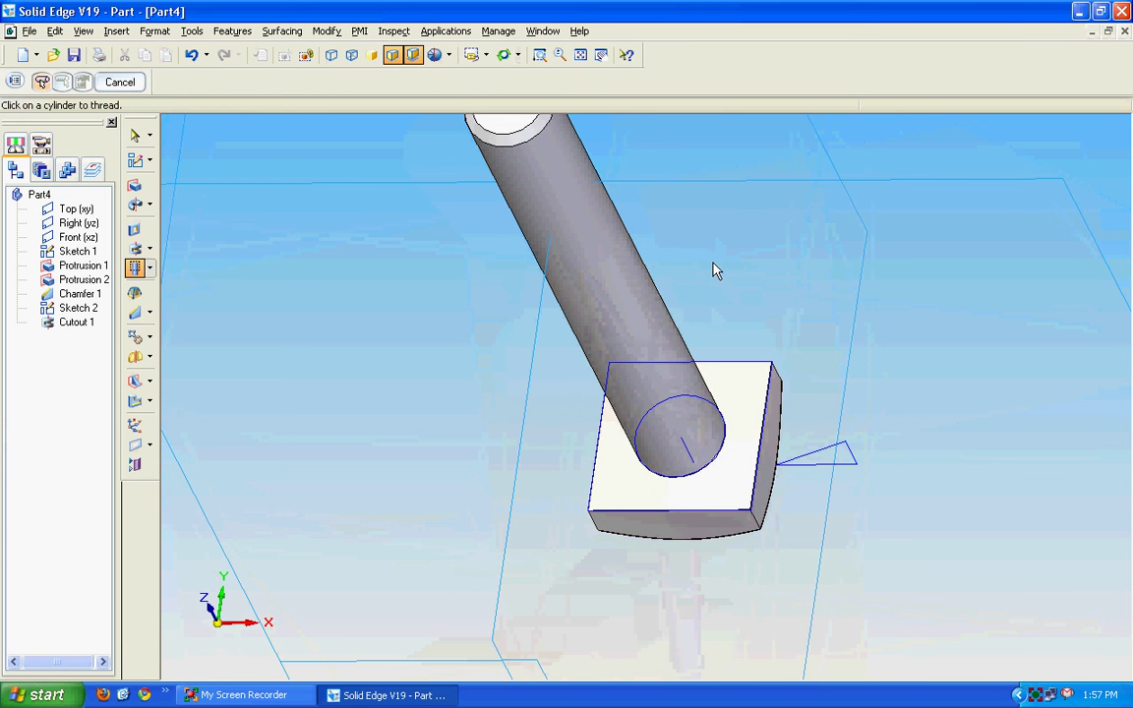
{"action": "left_click", "coordinate": [590, 248]}
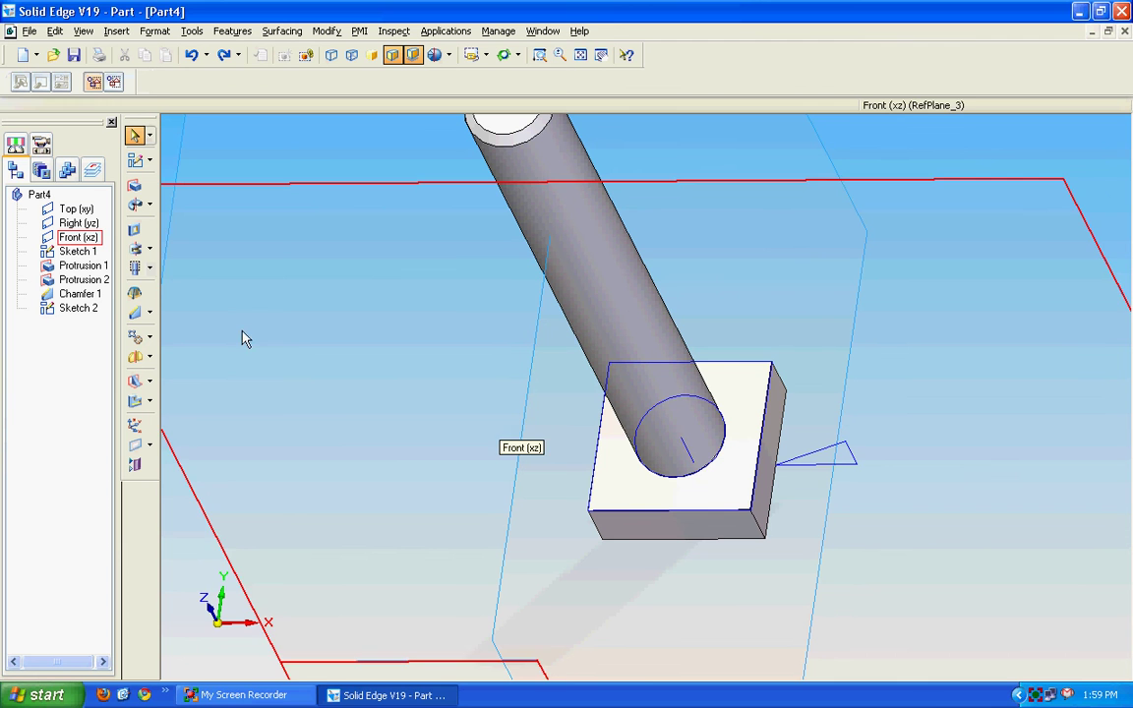
Start a straight thread on the bolt's cylindrical shank, offset from its chamfered free end.
{"action": "left_click", "coordinate": [149, 268]}
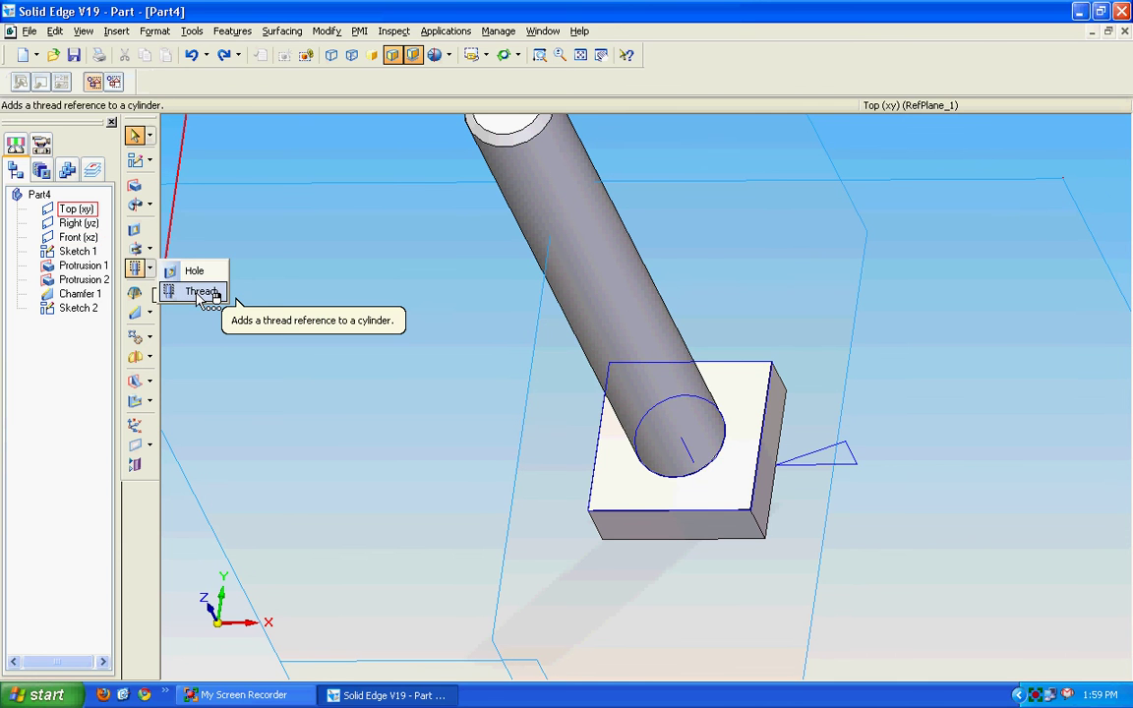
{"action": "left_click", "coordinate": [200, 293]}
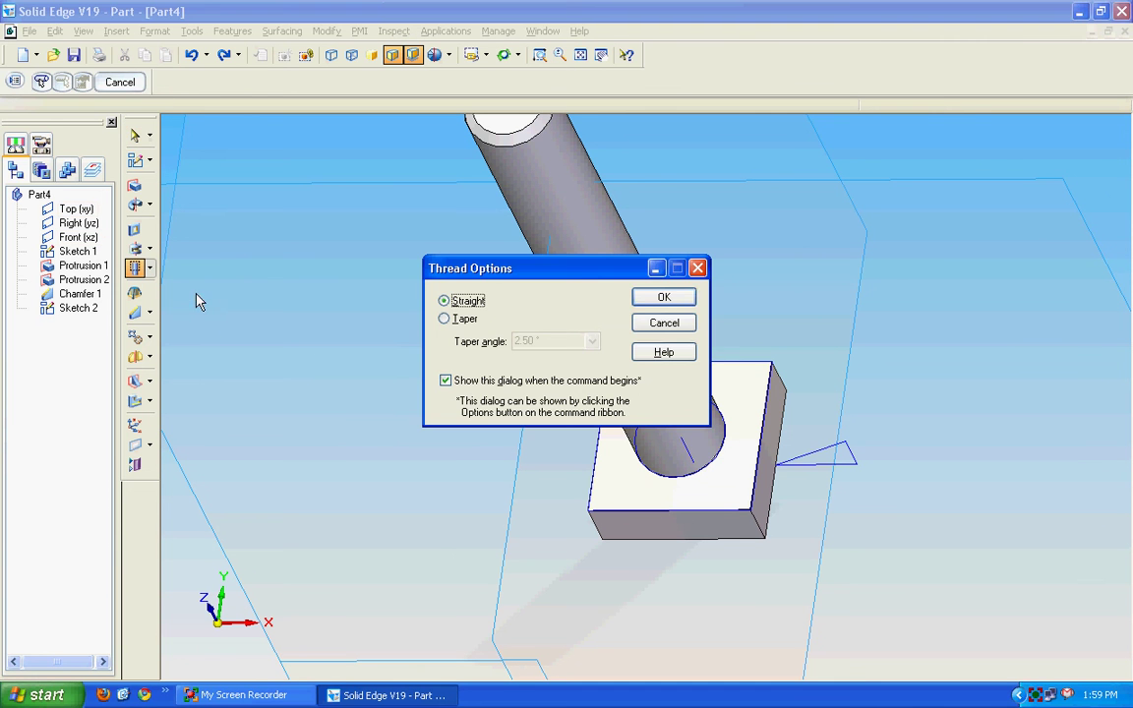
{"action": "left_click", "coordinate": [644, 298]}
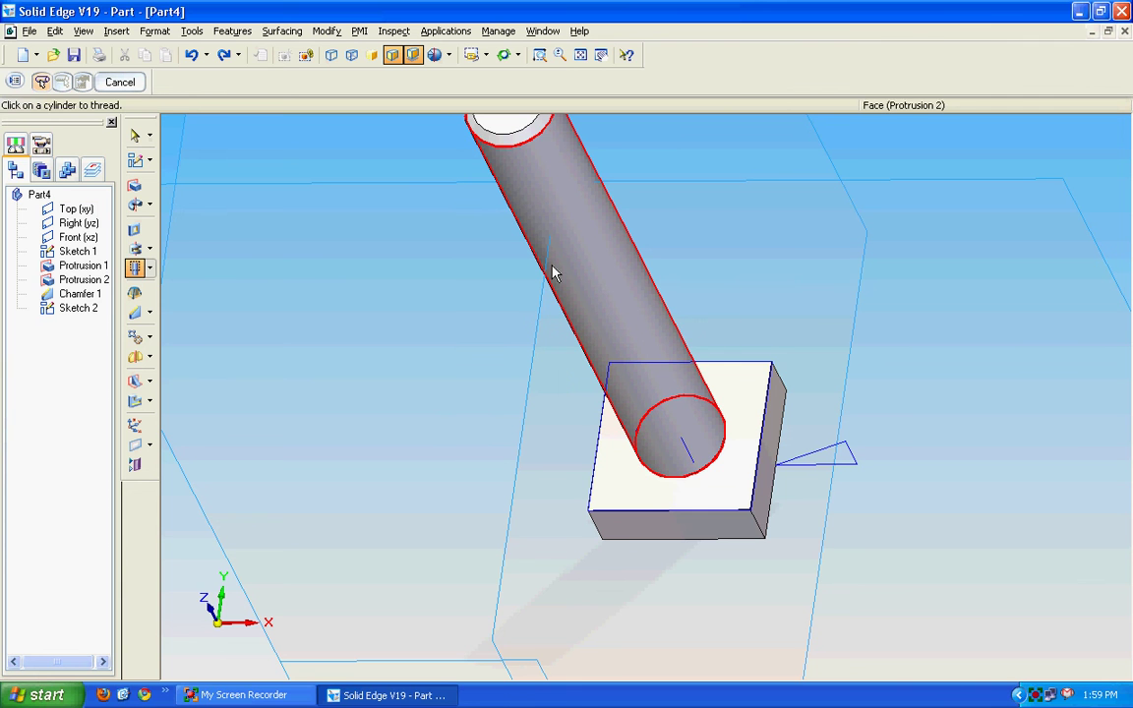
{"action": "left_click", "coordinate": [582, 250]}
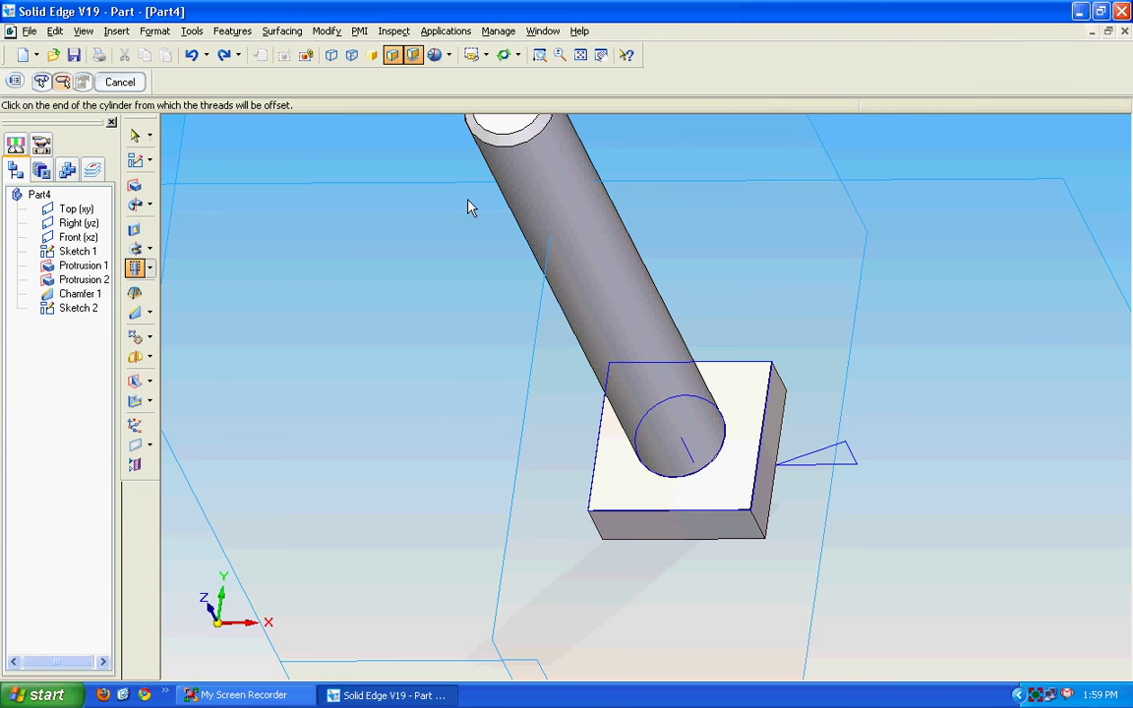
{"action": "left_click", "coordinate": [535, 143]}
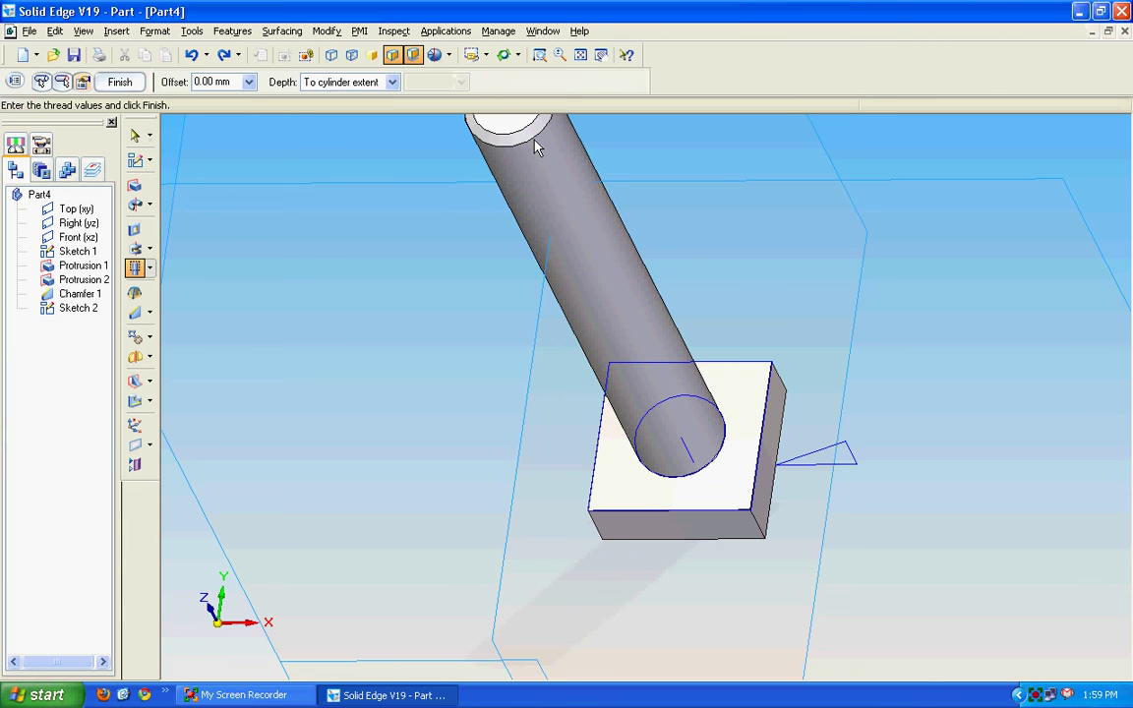
Give the shank thread a finite depth of 26 mm and type M10, and finish the thread.
{"action": "left_click", "coordinate": [369, 83]}
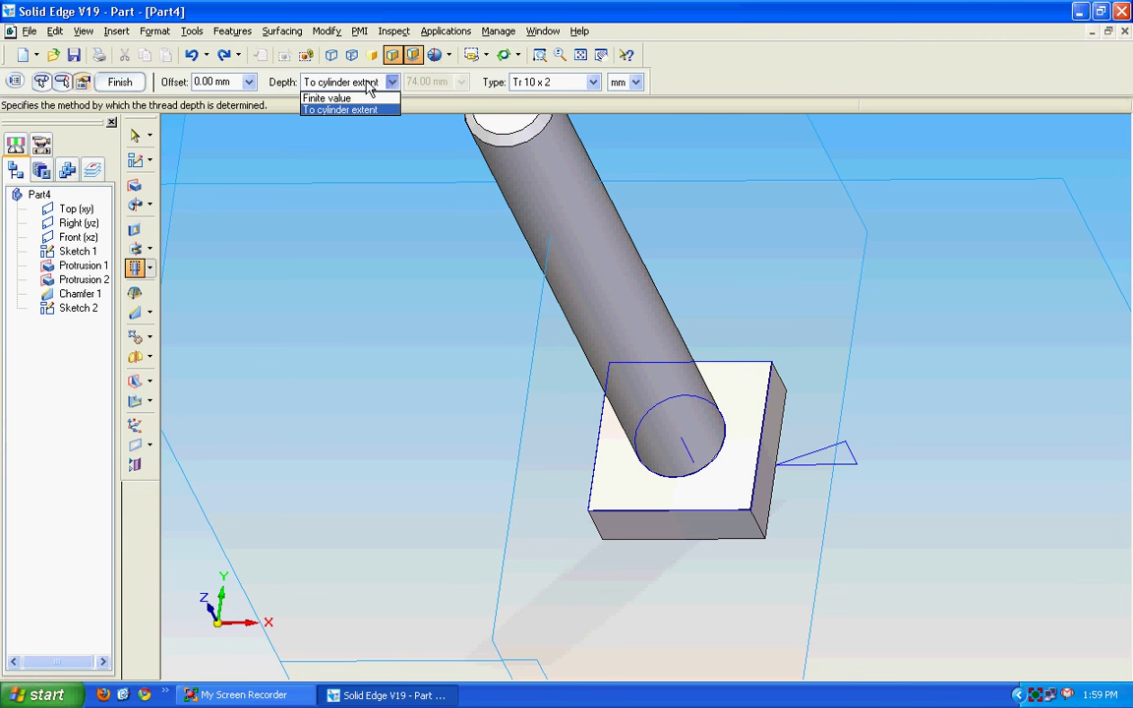
{"action": "left_click", "coordinate": [328, 99]}
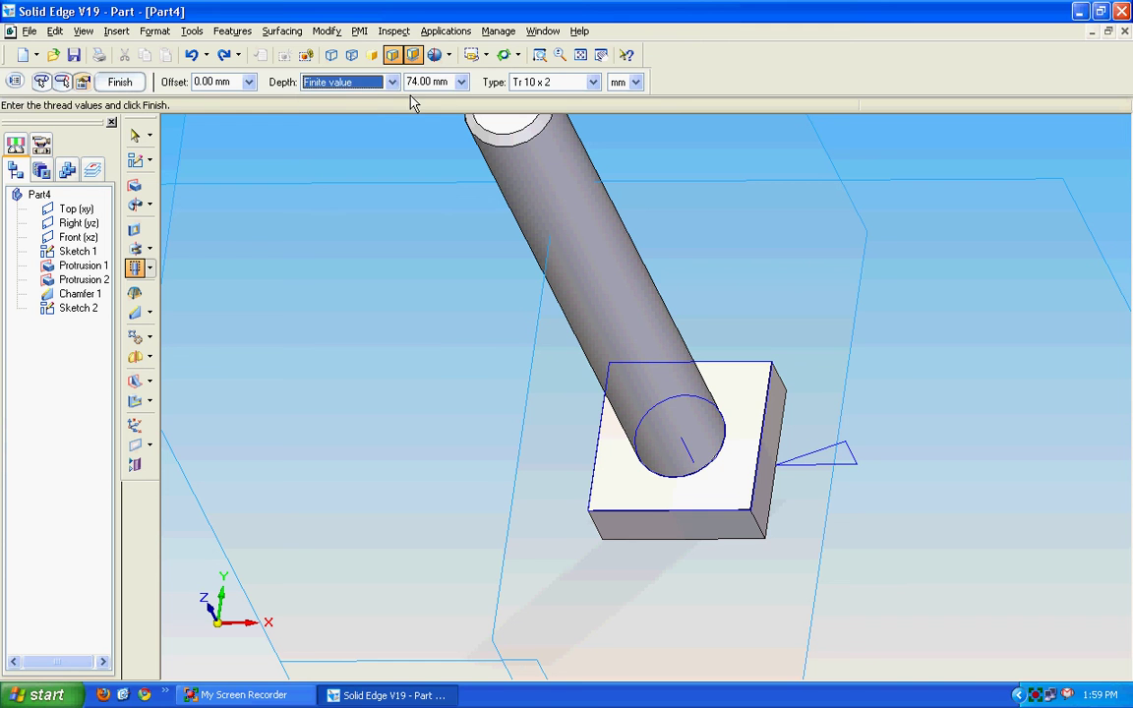
{"action": "left_click", "coordinate": [429, 83]}
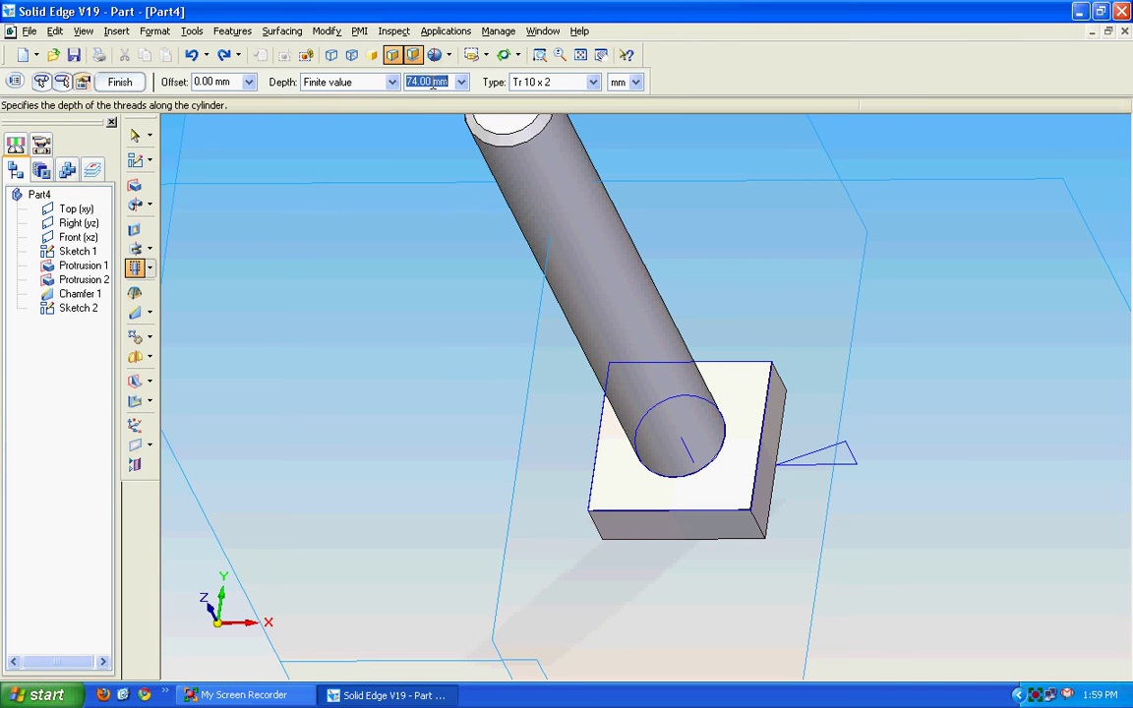
{"action": "type", "text": "28"}
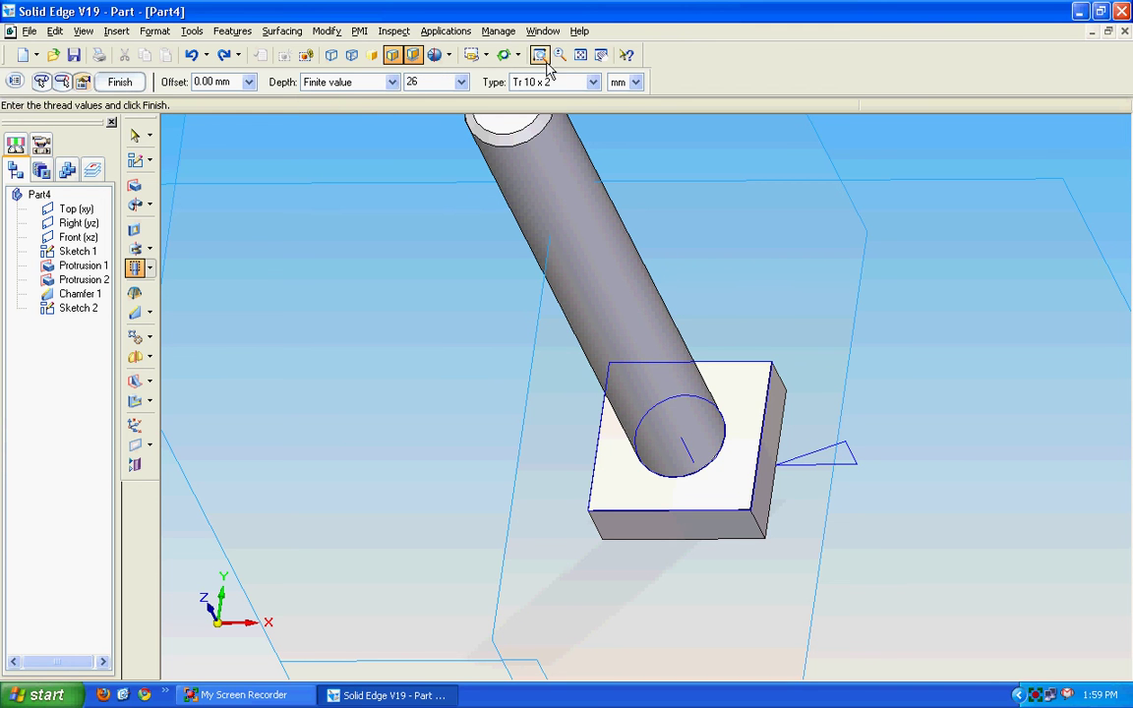
{"action": "left_click", "coordinate": [592, 83]}
{"action": "left_click", "coordinate": [546, 102]}
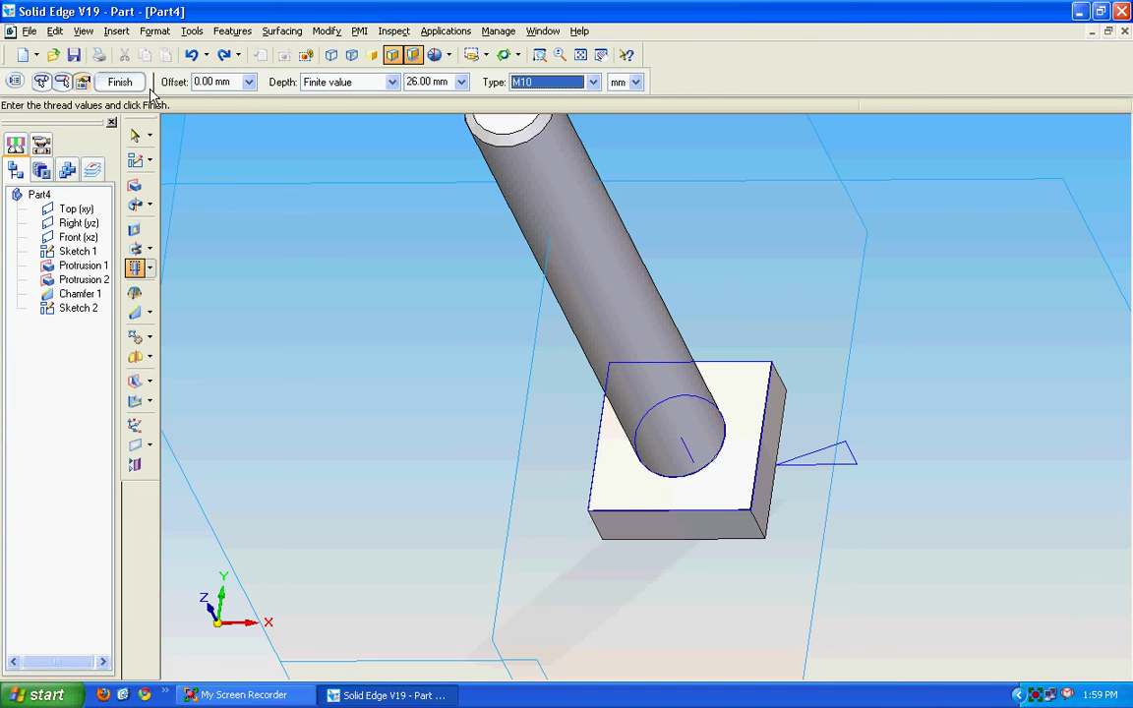
{"action": "left_click", "coordinate": [119, 82]}
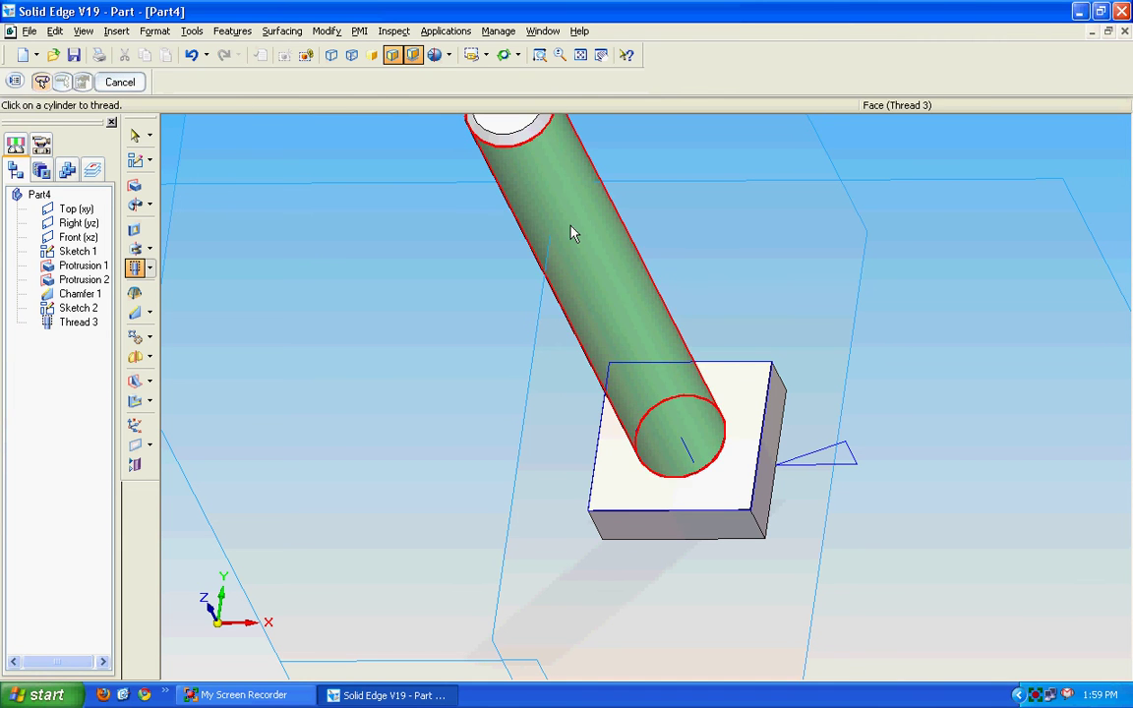
{"action": "left_click", "coordinate": [120, 81]}
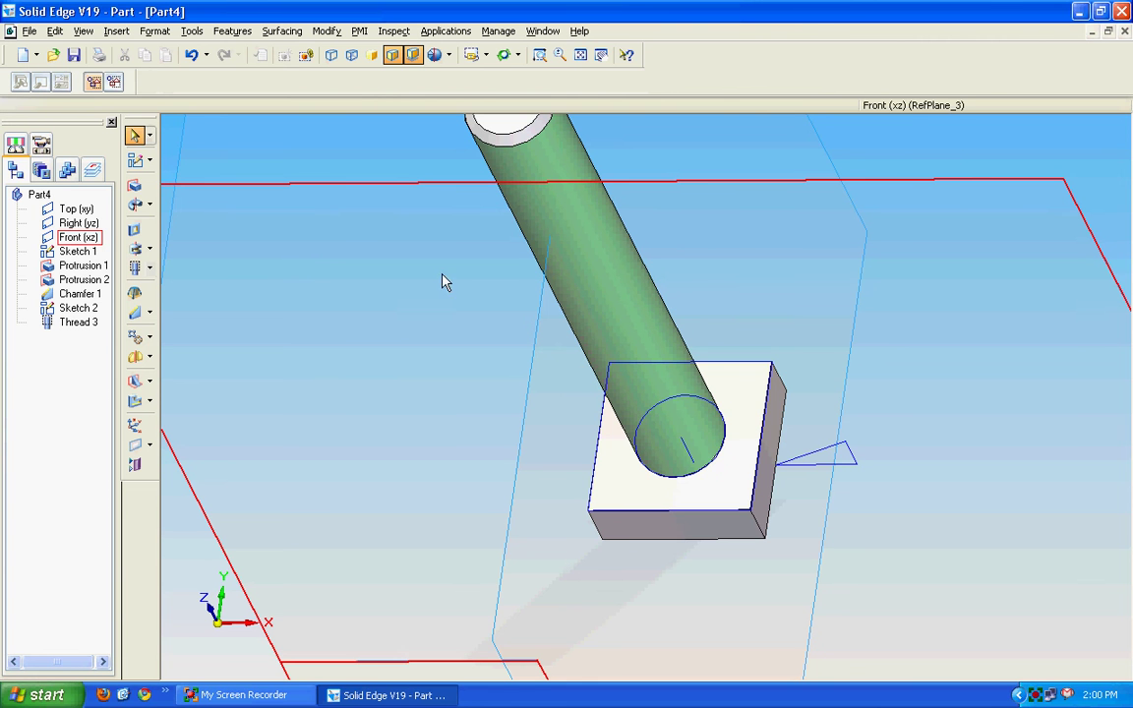
{"action": "left_click", "coordinate": [580, 54]}
{"action": "left_click", "coordinate": [504, 54]}
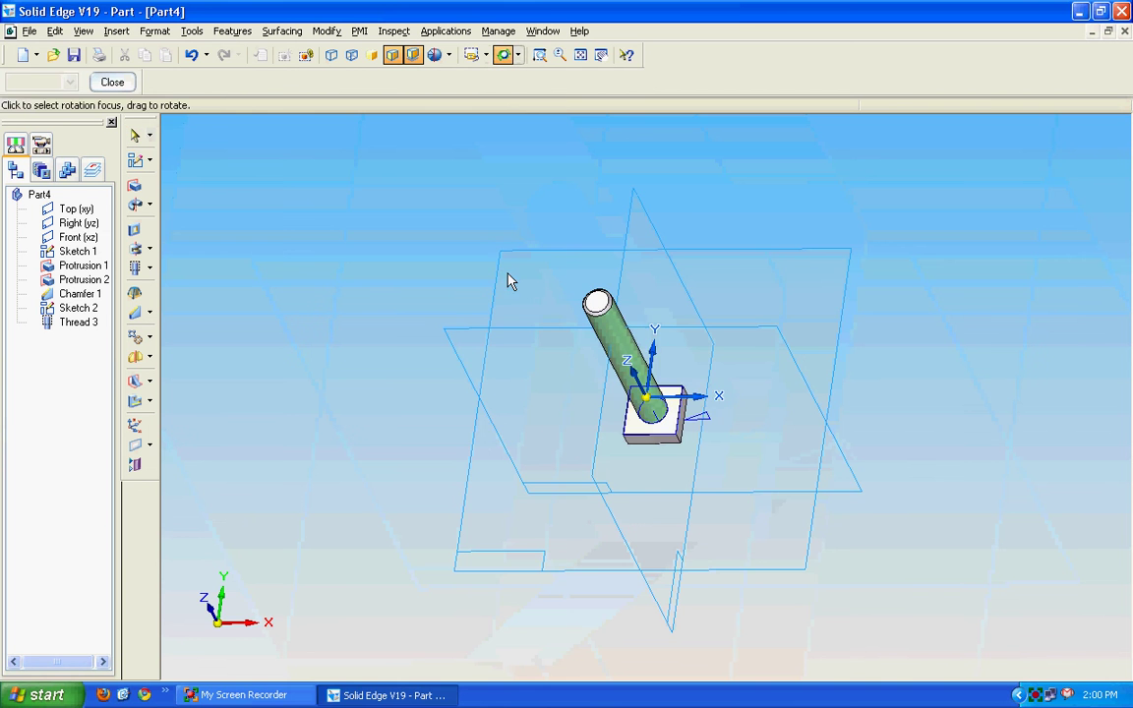
{"action": "left_click_drag", "start_coordinate": [456, 246], "coordinate": [642, 207]}
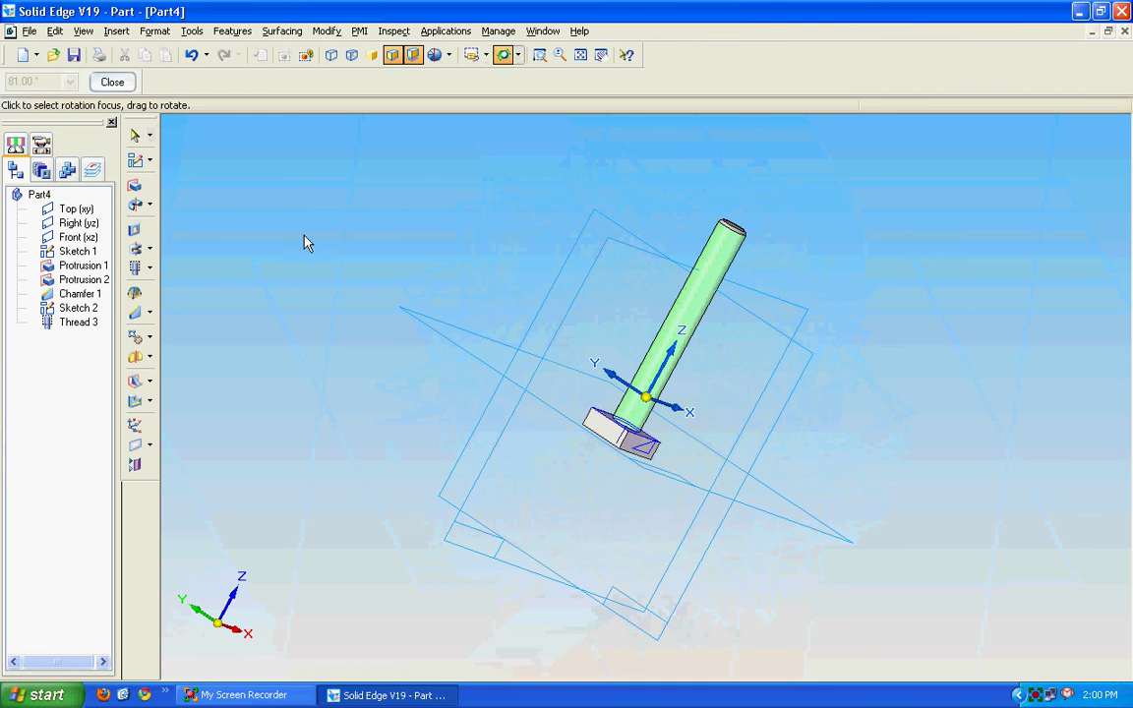
{"action": "left_click", "coordinate": [112, 81]}
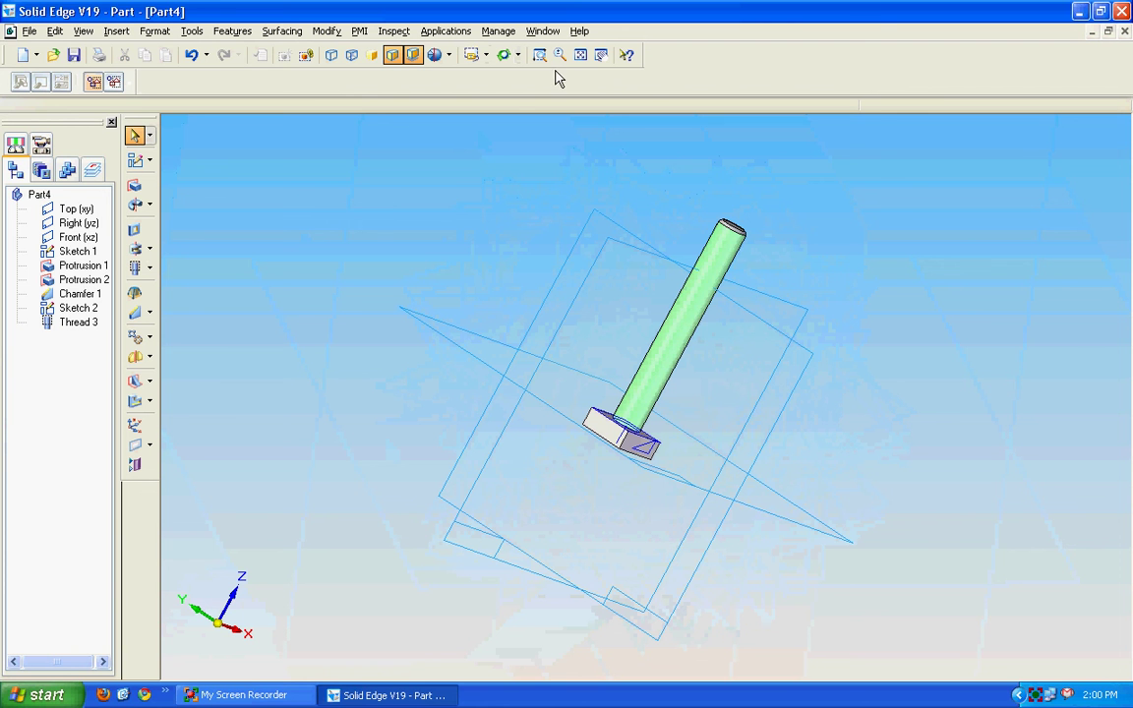
Start saving the bolt part, accept its file properties, and choose the Plummer Block folder as the location.
{"action": "left_click", "coordinate": [74, 55]}
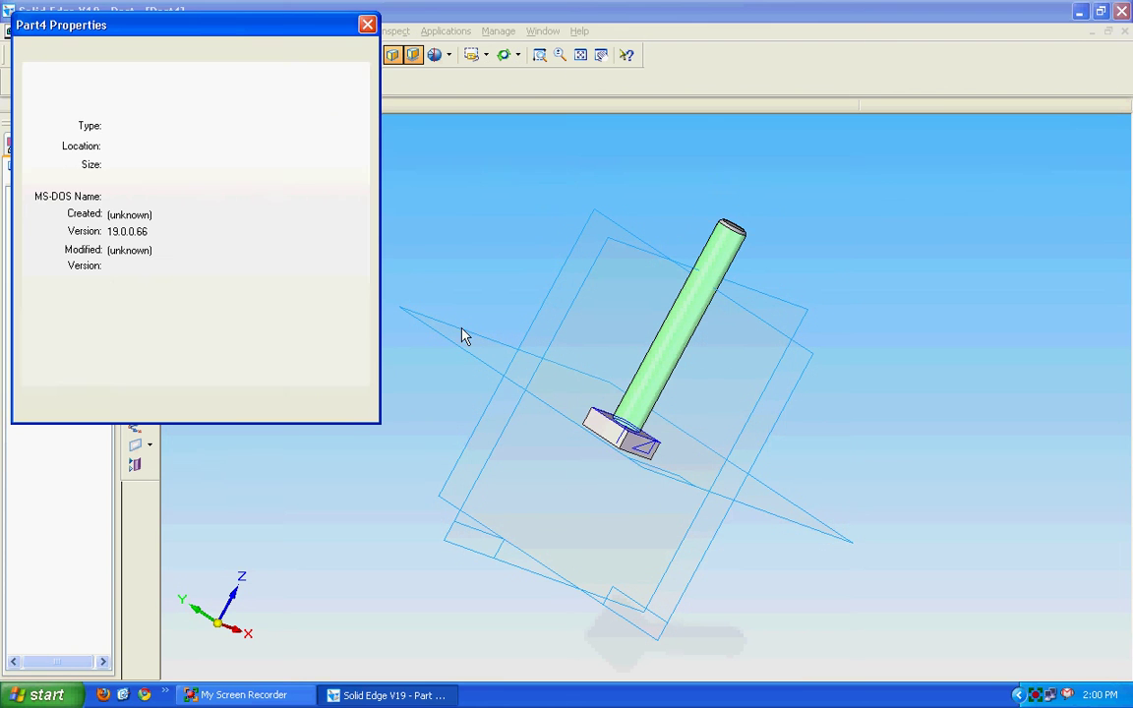
{"action": "left_click", "coordinate": [223, 412]}
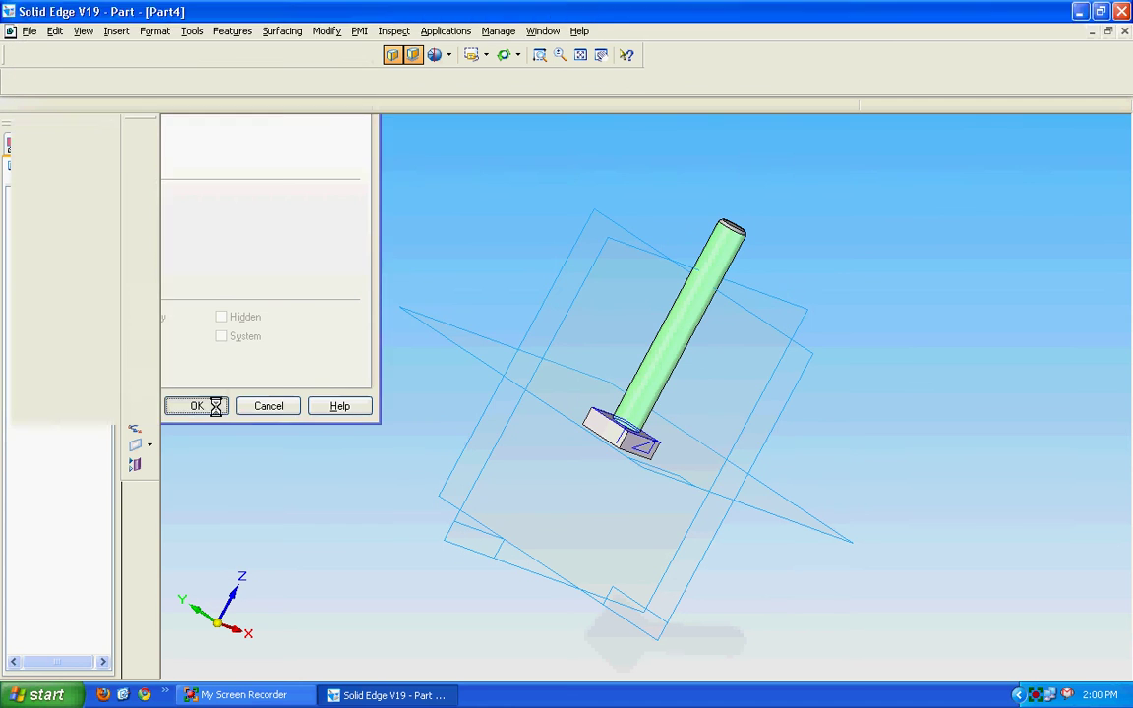
{"action": "left_click", "coordinate": [570, 229]}
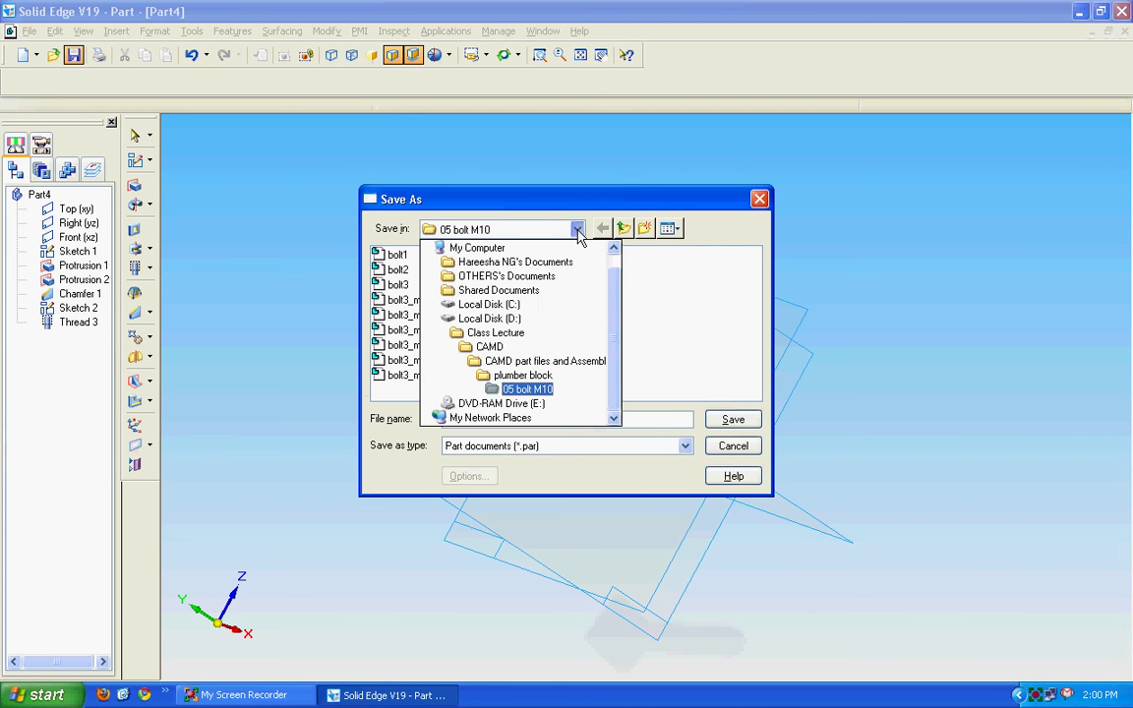
{"action": "left_click", "coordinate": [492, 348]}
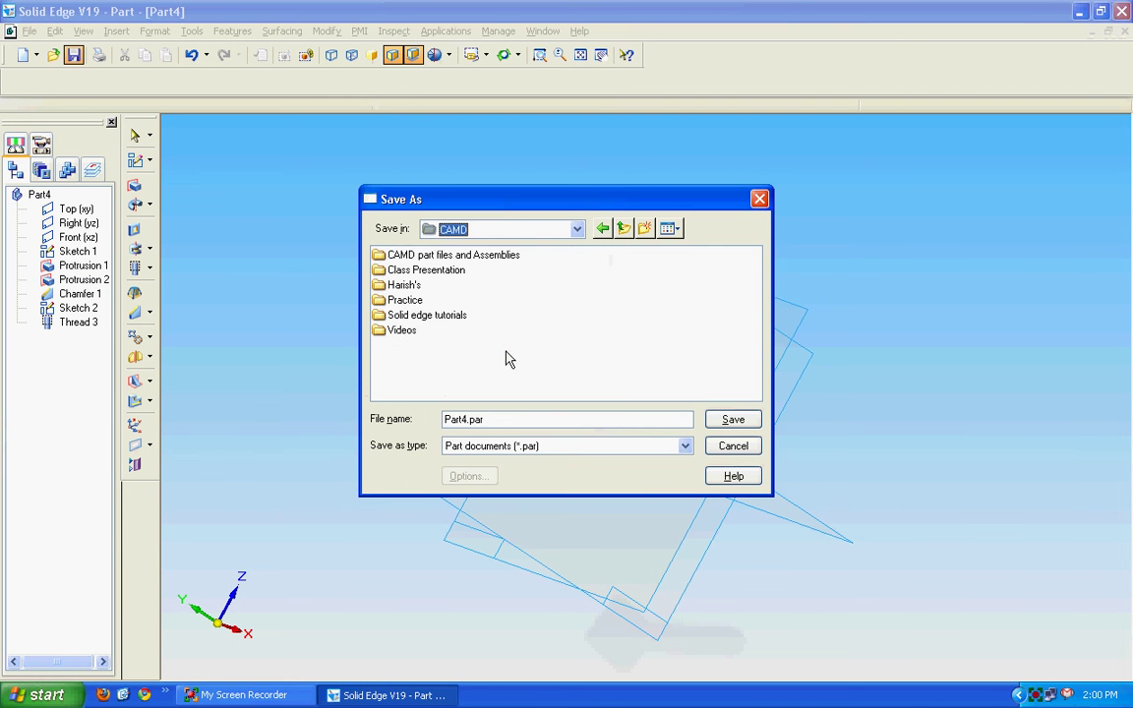
{"action": "double_click", "coordinate": [407, 284]}
{"action": "double_click", "coordinate": [417, 256]}
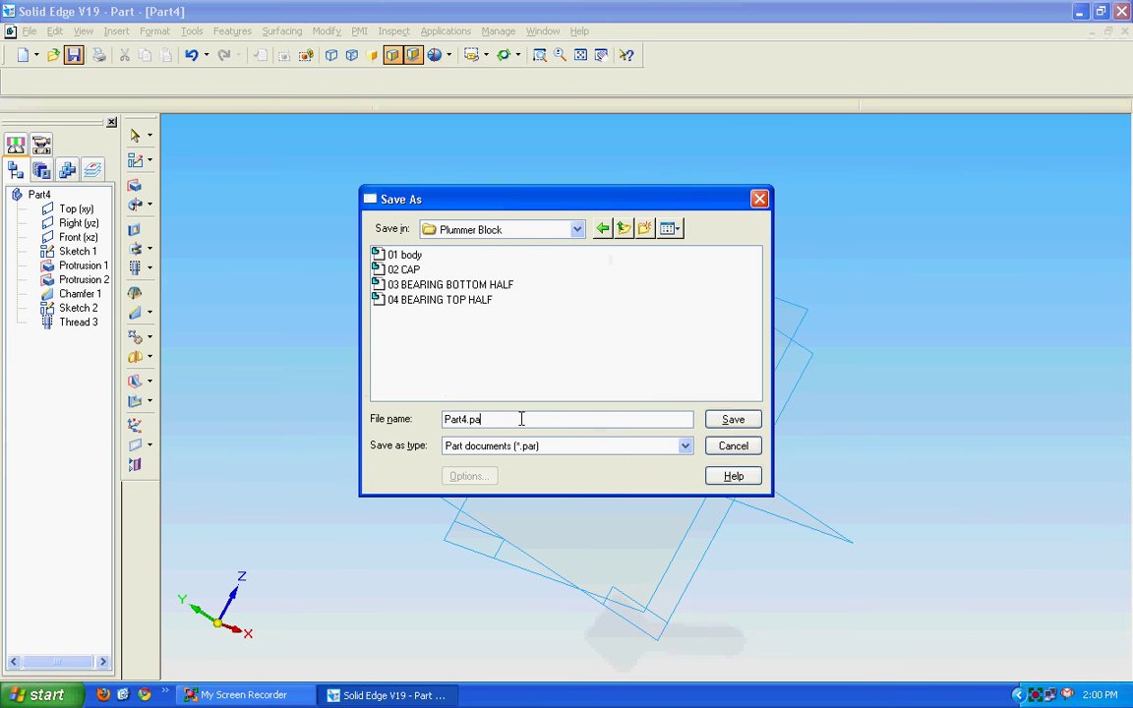
Name the part file 05 BOLT M10 and save it.
{"action": "key", "text": "BackSpace"}
{"action": "key", "text": "BackSpace"}
{"action": "key", "text": "BackSpace"}
{"action": "key", "text": "BackSpace"}
{"action": "key", "text": "BackSpace"}
{"action": "key", "text": "BackSpace"}
{"action": "key", "text": "BackSpace"}
{"action": "key", "text": "BackSpace"}
{"action": "type", "text": "0"}
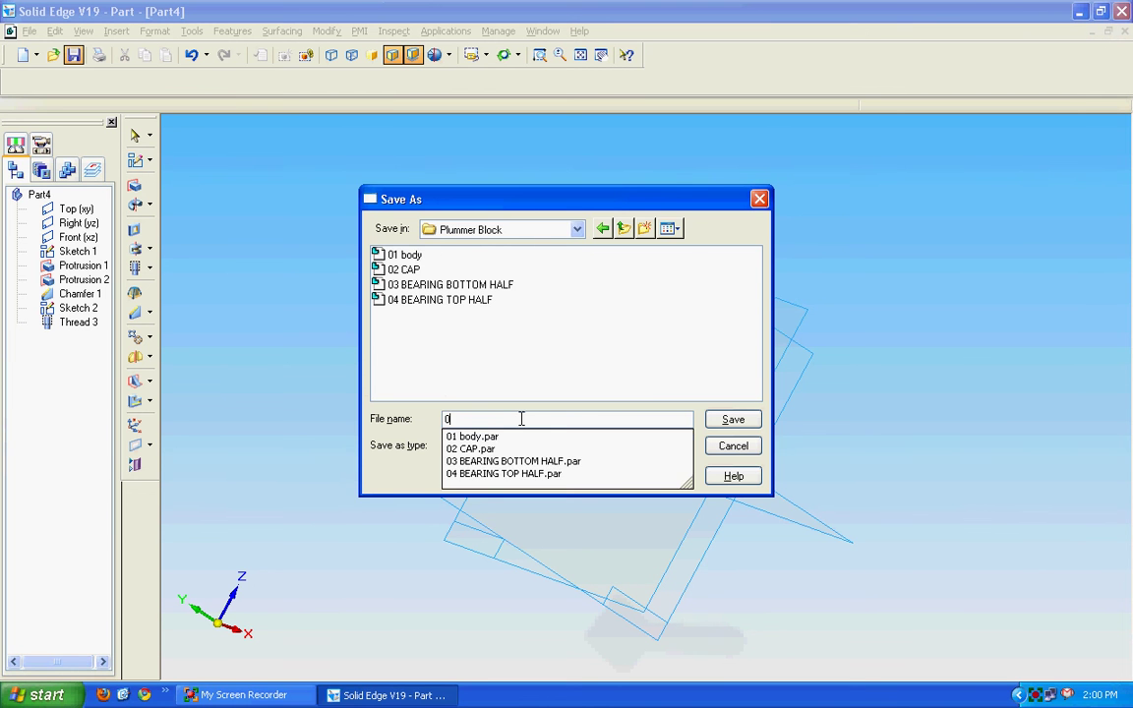
{"action": "type", "text": "5"}
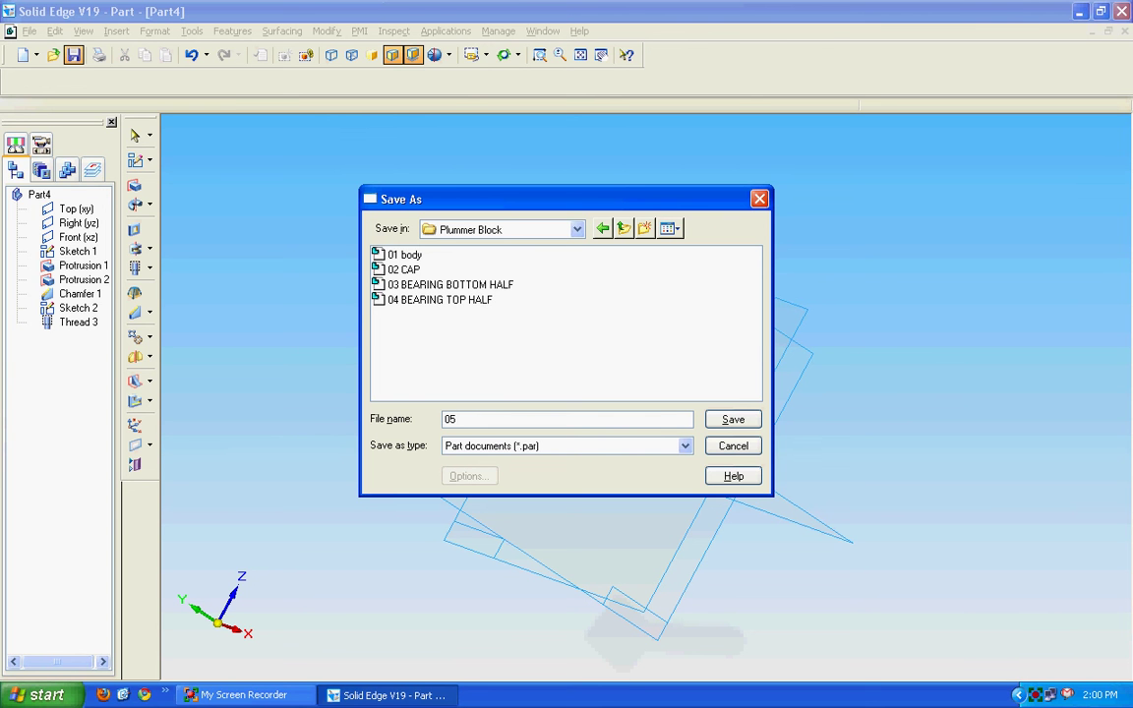
{"action": "type", "text": "BOLT M10"}
{"action": "key", "text": "Return"}
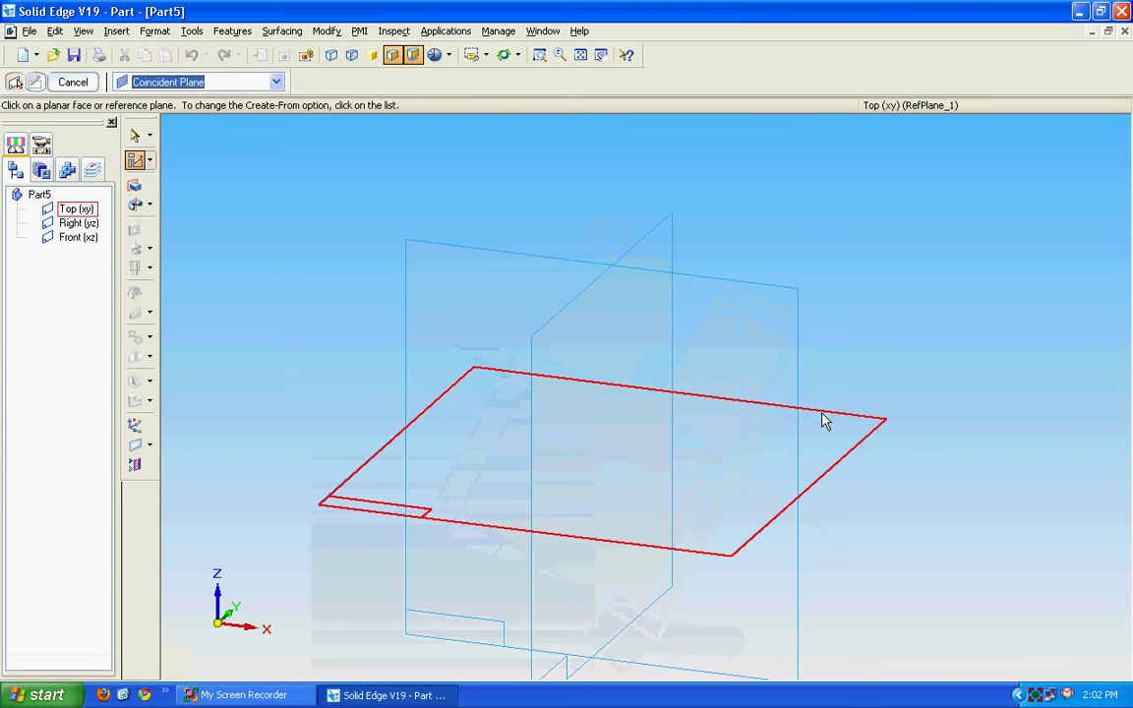
Start a sketch on the Top (xy) plane of the new part and draw a 20 mm diameter circle centred on the origin.
{"action": "left_click", "coordinate": [826, 418]}
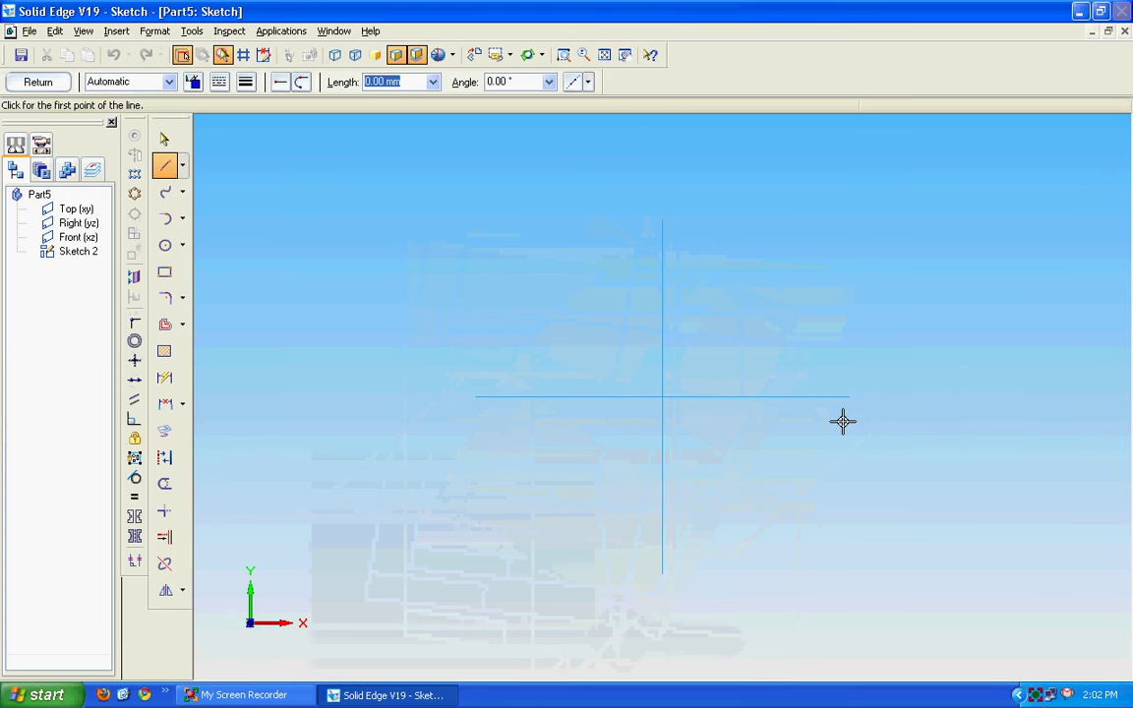
{"action": "left_click", "coordinate": [167, 173]}
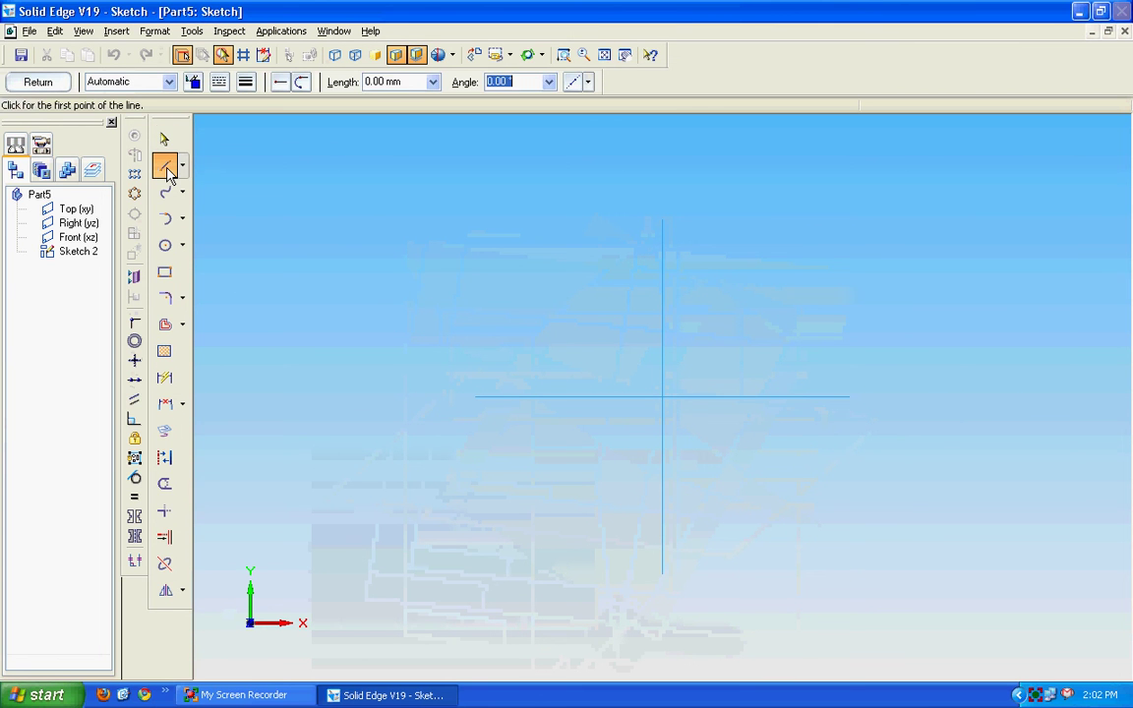
{"action": "left_click", "coordinate": [164, 245]}
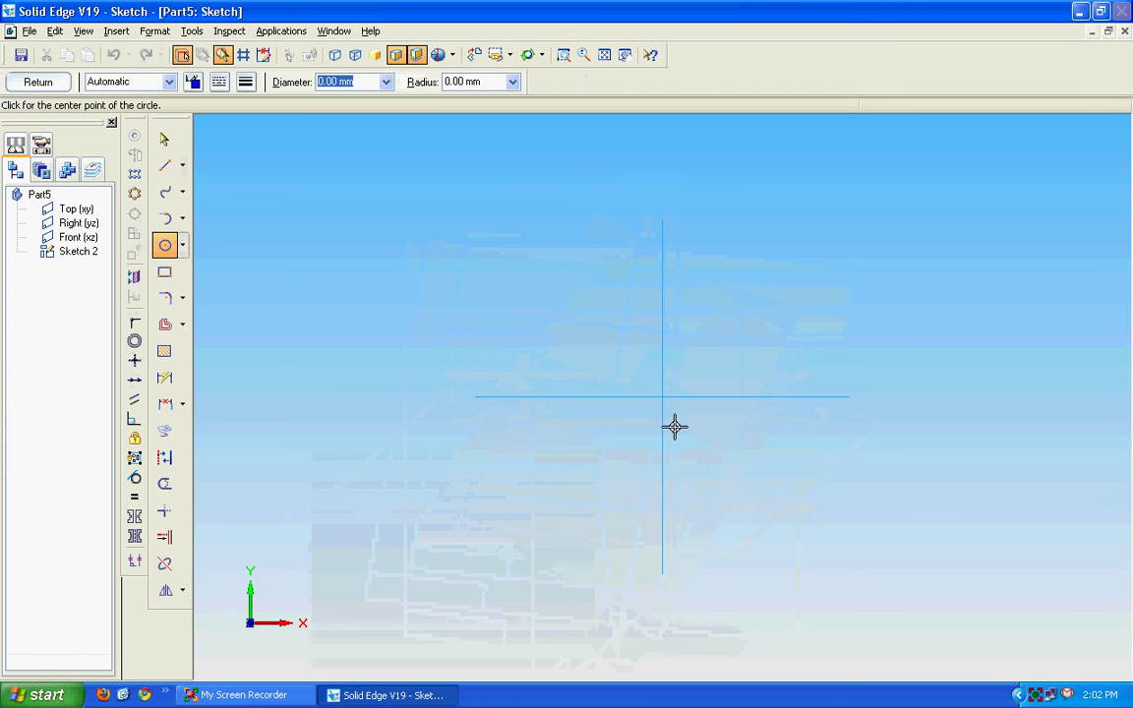
{"action": "left_click", "coordinate": [661, 397]}
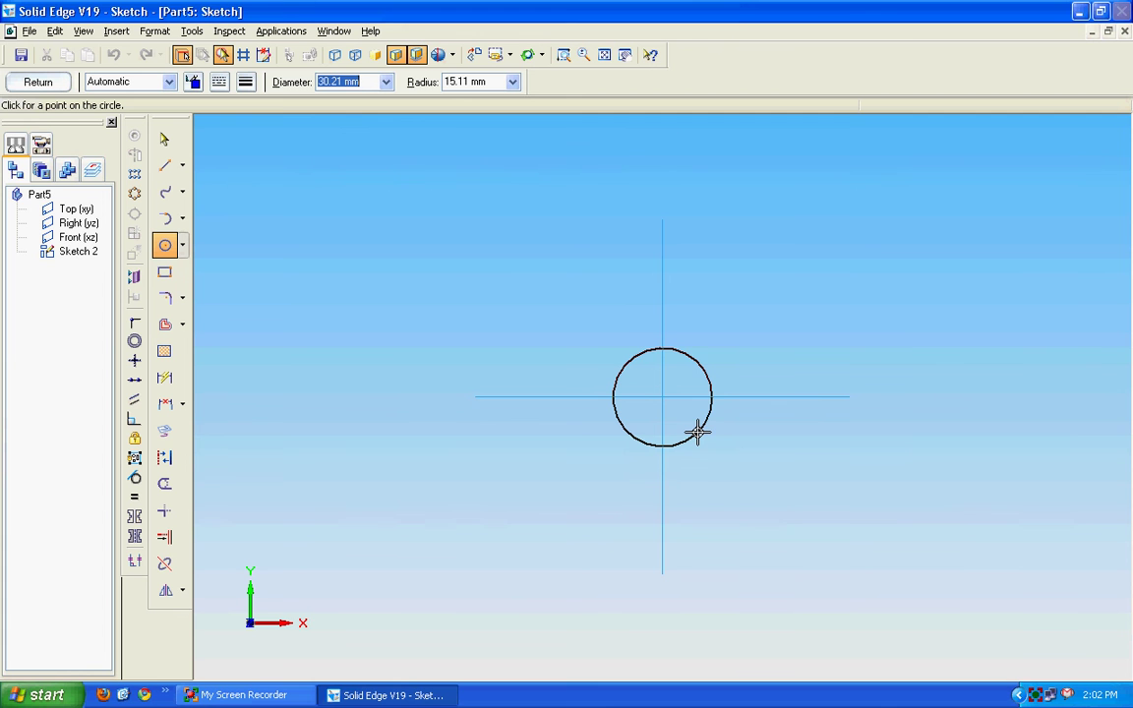
{"action": "type", "text": "20"}
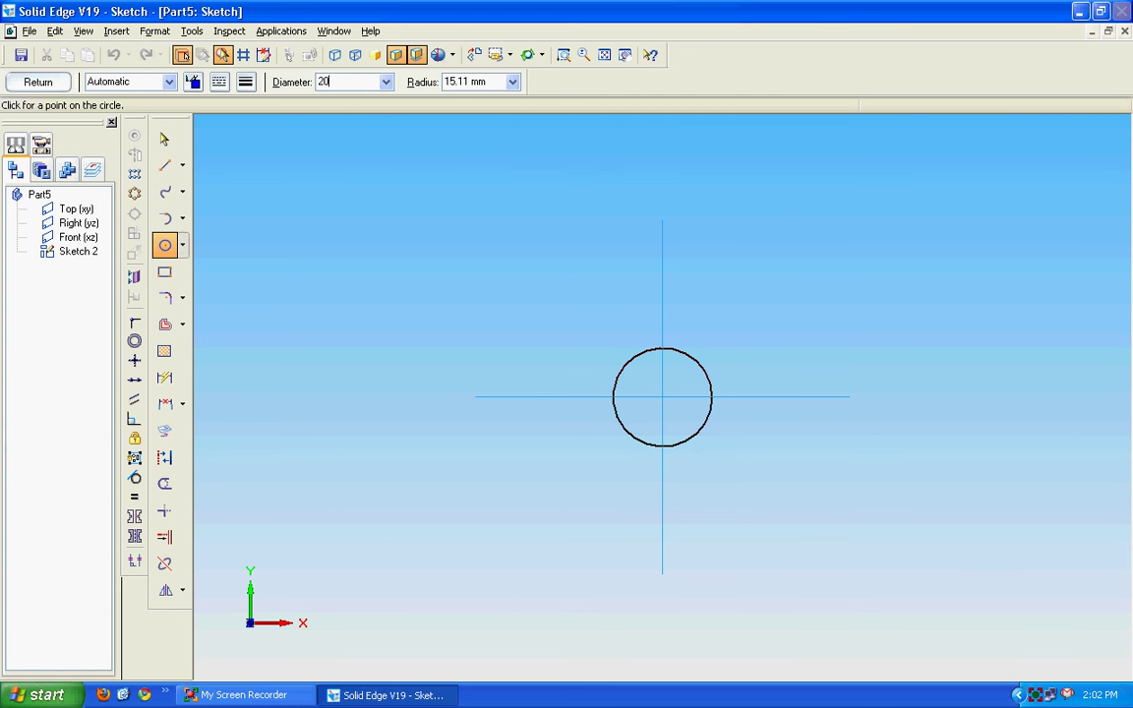
{"action": "key", "text": "Return"}
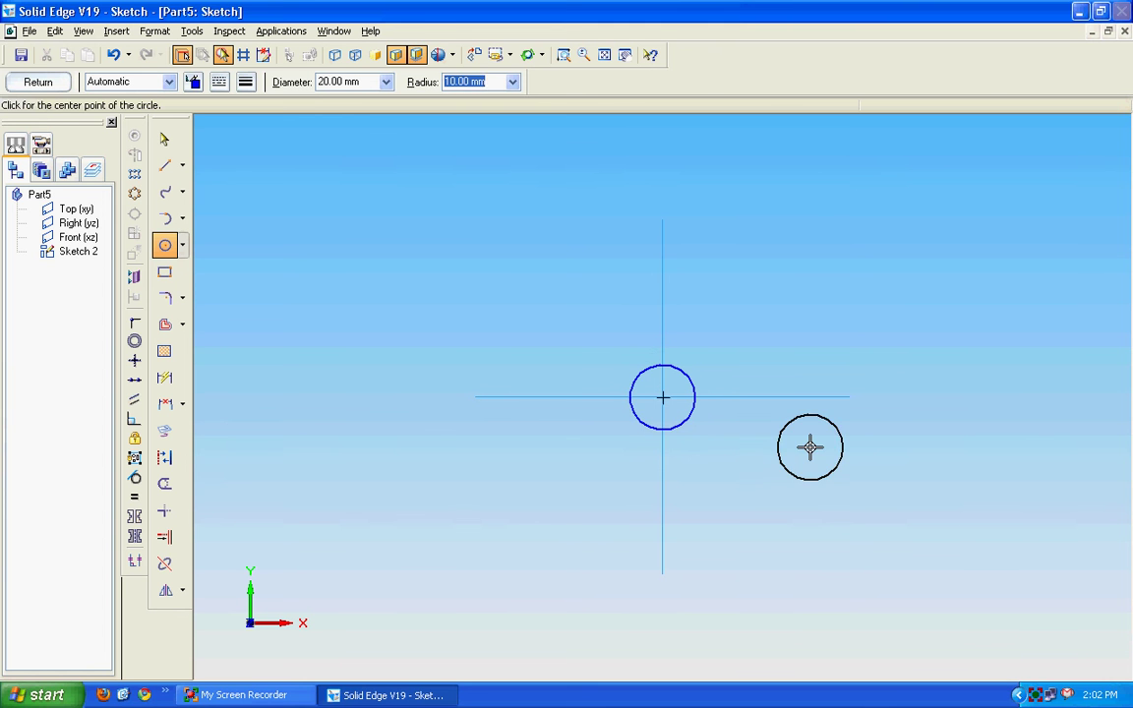
{"action": "key", "text": "Escape"}
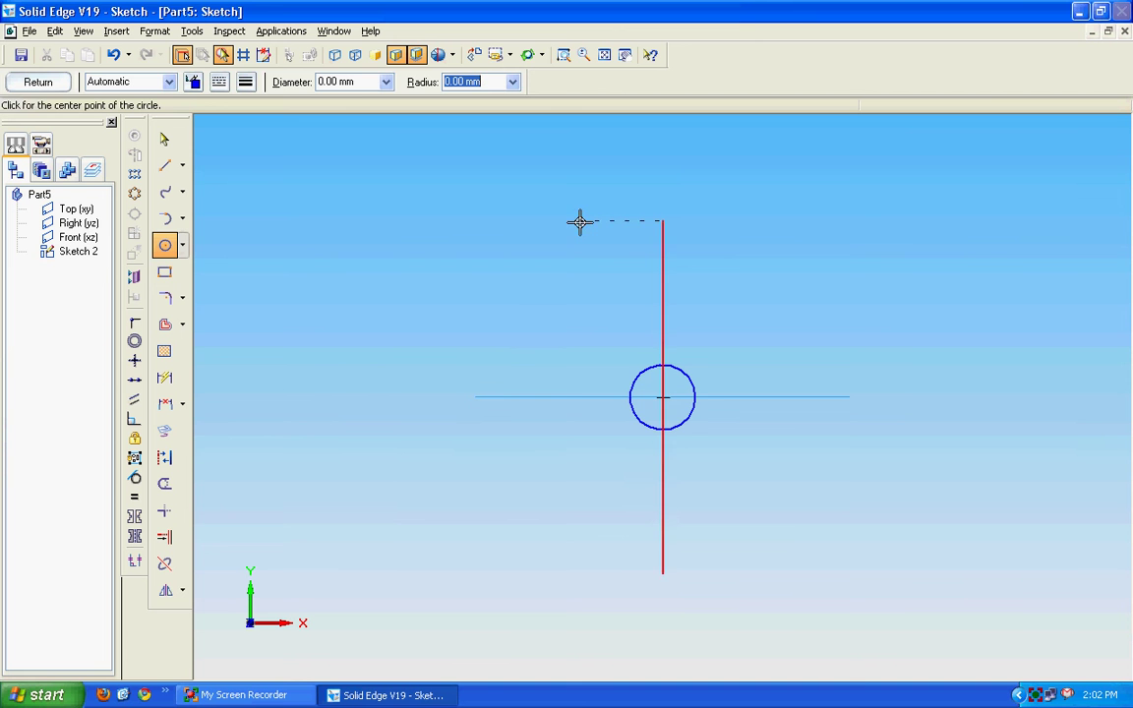
Dimension the circle's diameter, placing the dimension outside its upper right.
{"action": "left_click", "coordinate": [563, 54]}
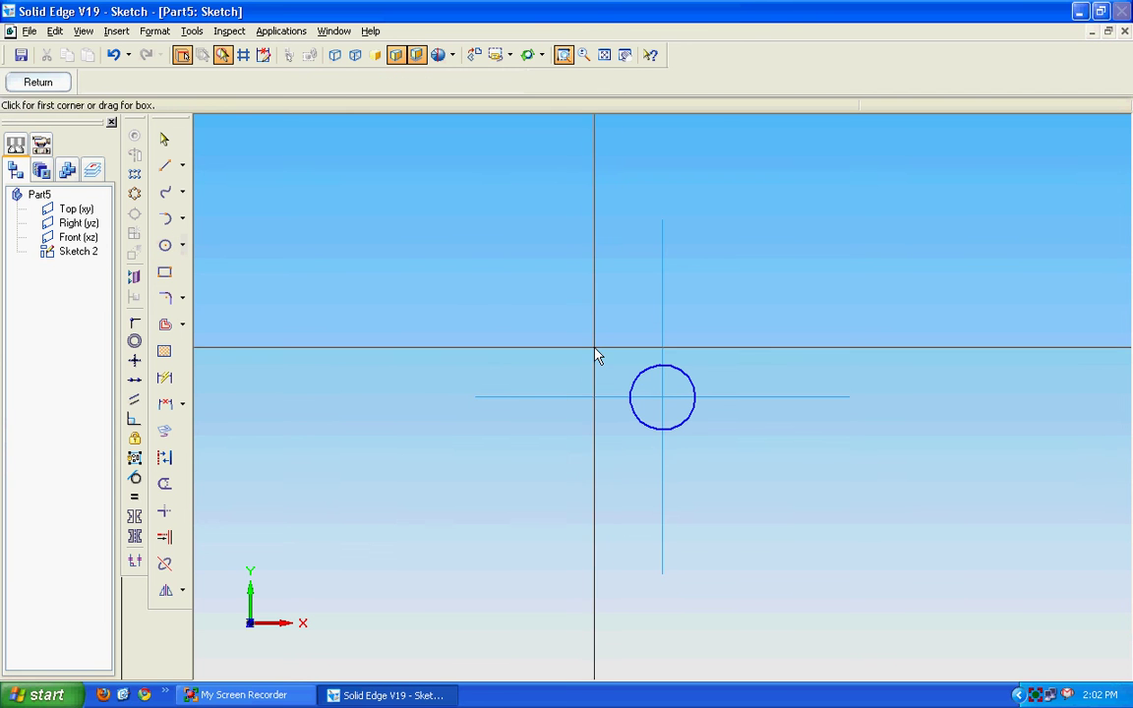
{"action": "left_click_drag", "start_coordinate": [596, 350], "coordinate": [726, 459]}
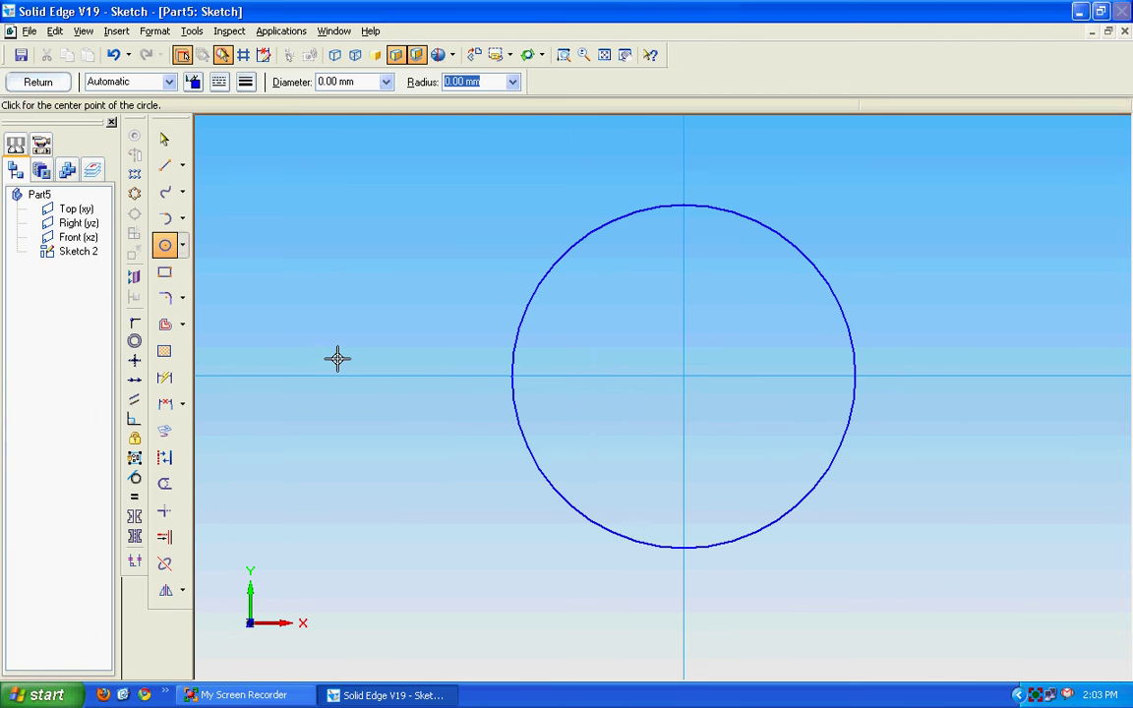
{"action": "left_click", "coordinate": [164, 377]}
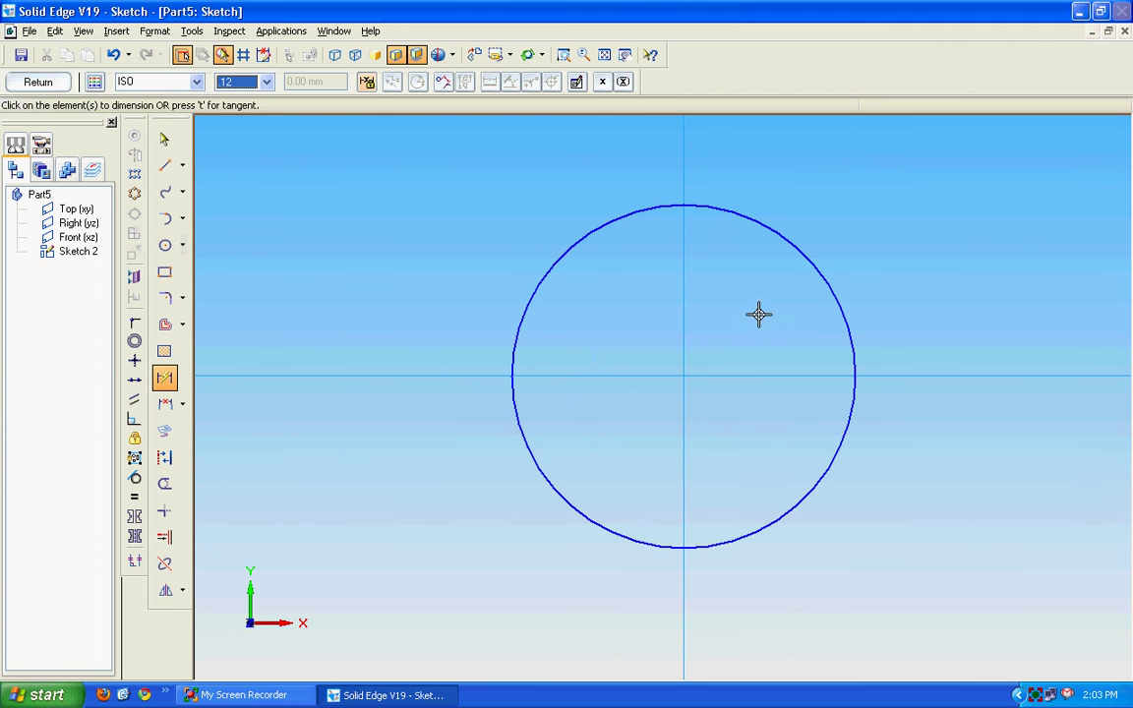
{"action": "left_click", "coordinate": [806, 262]}
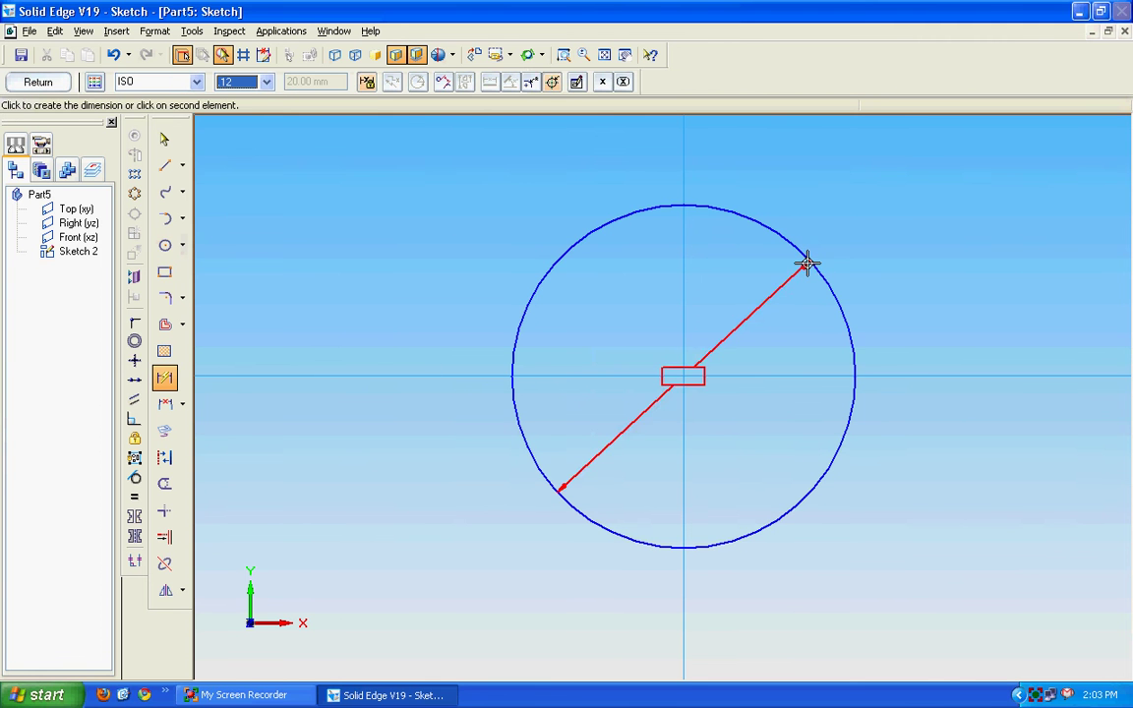
{"action": "left_click", "coordinate": [899, 203]}
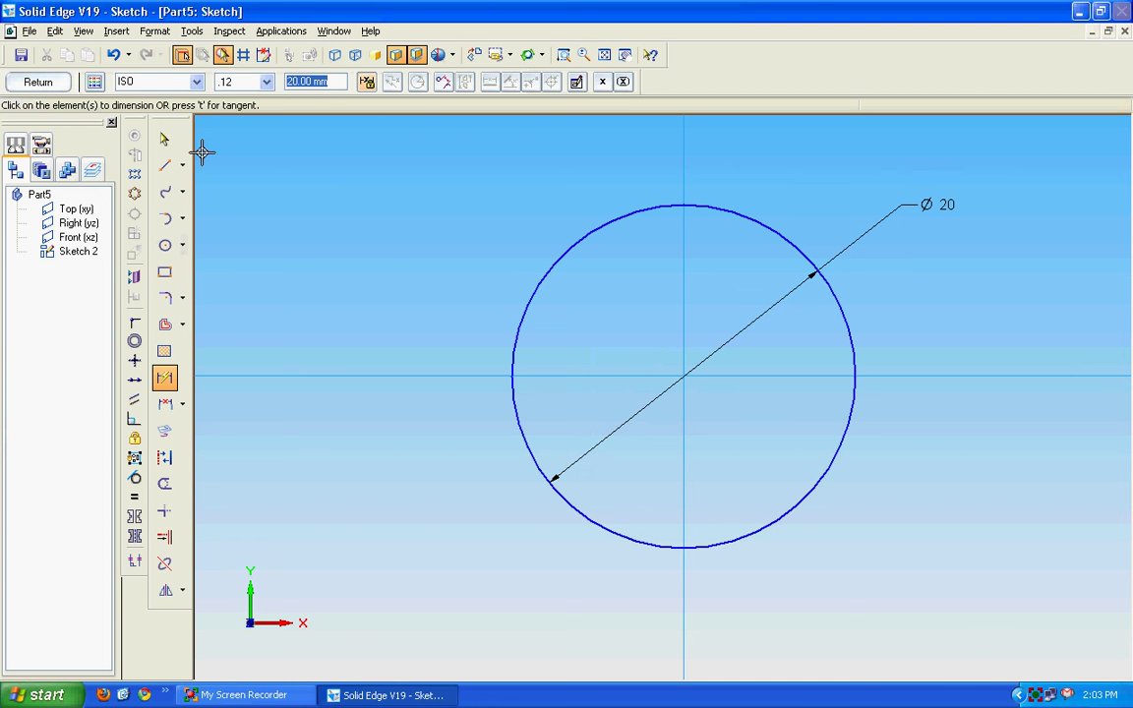
{"action": "left_click", "coordinate": [164, 138]}
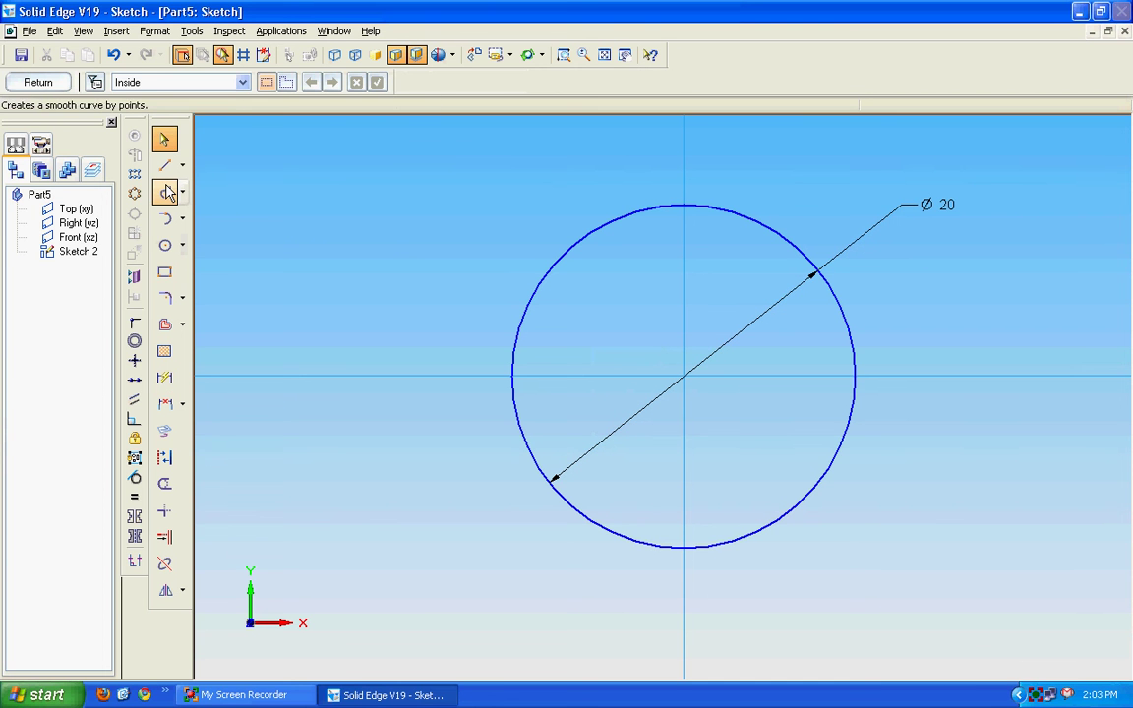
Draw three connected 10 mm lines inside the circle's right half, from its lowest point to its highest, with the middle line vertical.
{"action": "left_click", "coordinate": [164, 165]}
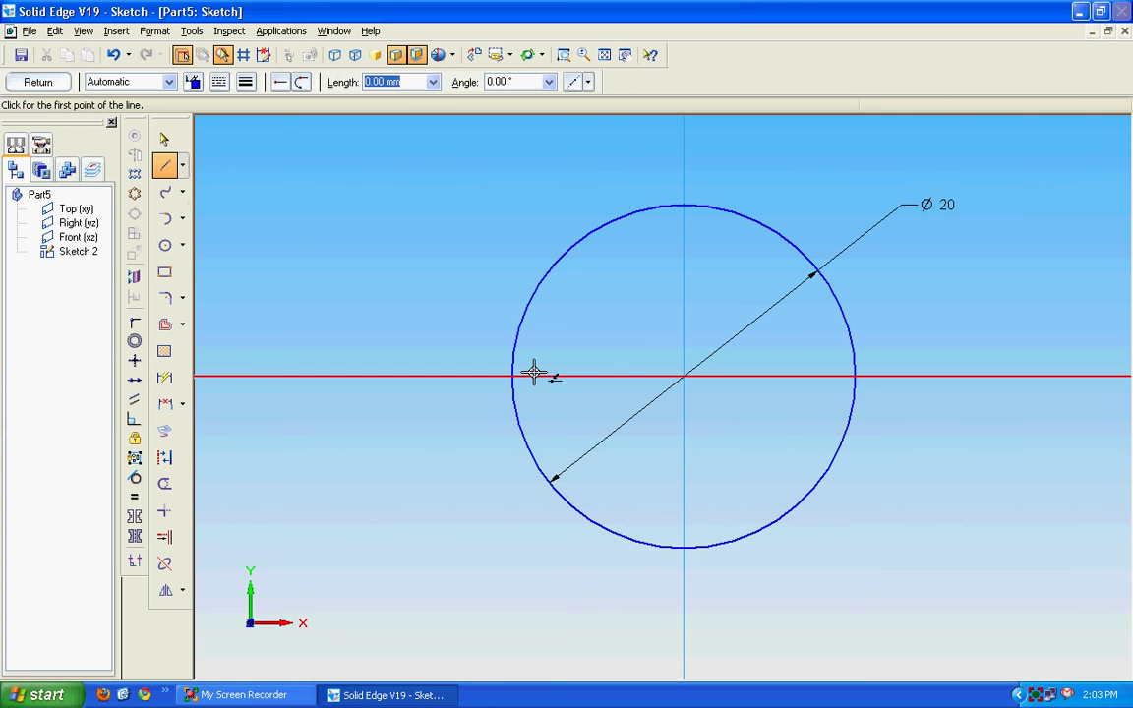
{"action": "type", "text": "10"}
{"action": "key", "text": "Tab"}
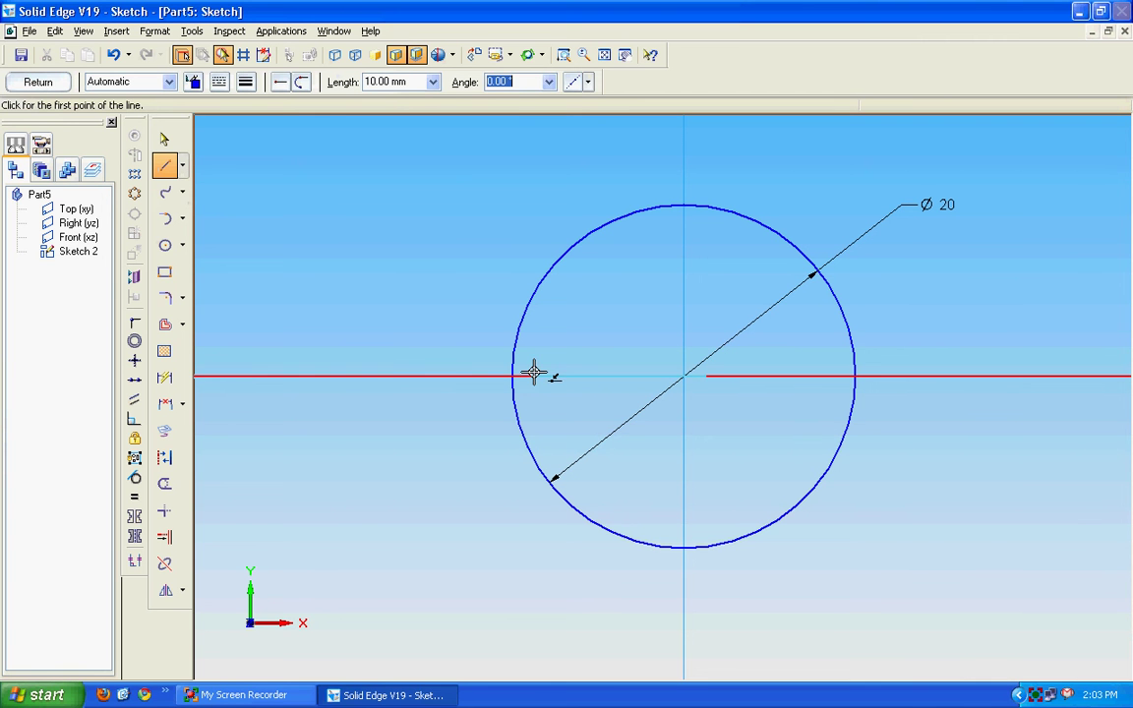
{"action": "left_click", "coordinate": [682, 546]}
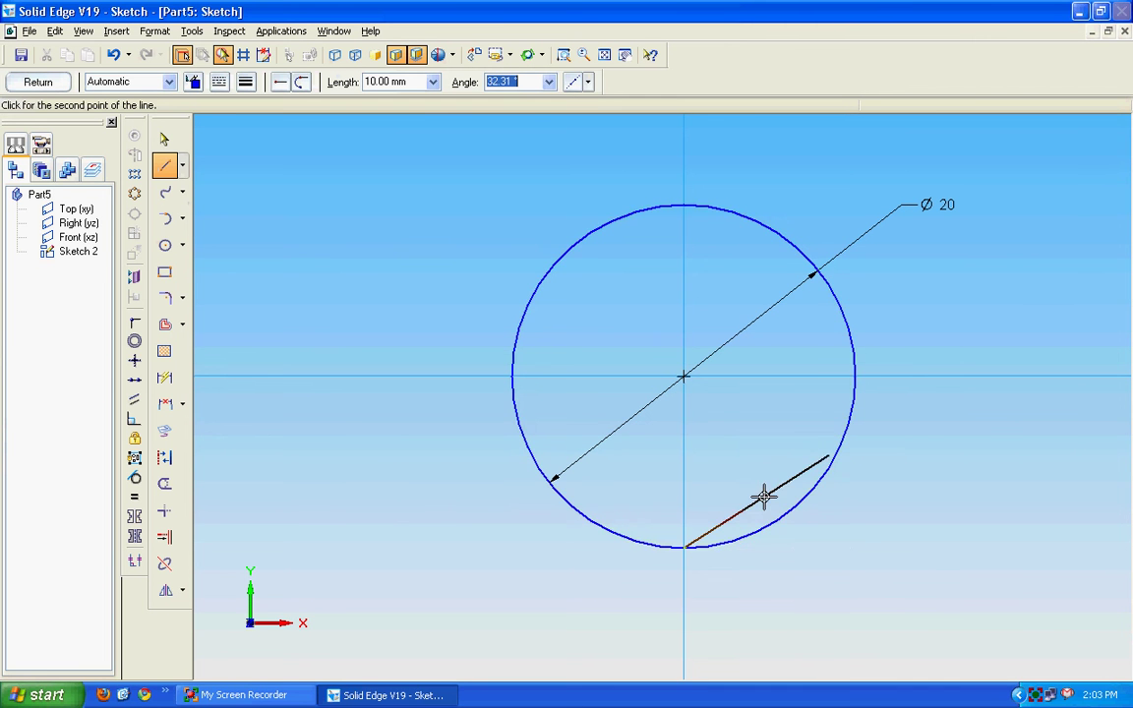
{"action": "left_click", "coordinate": [831, 465]}
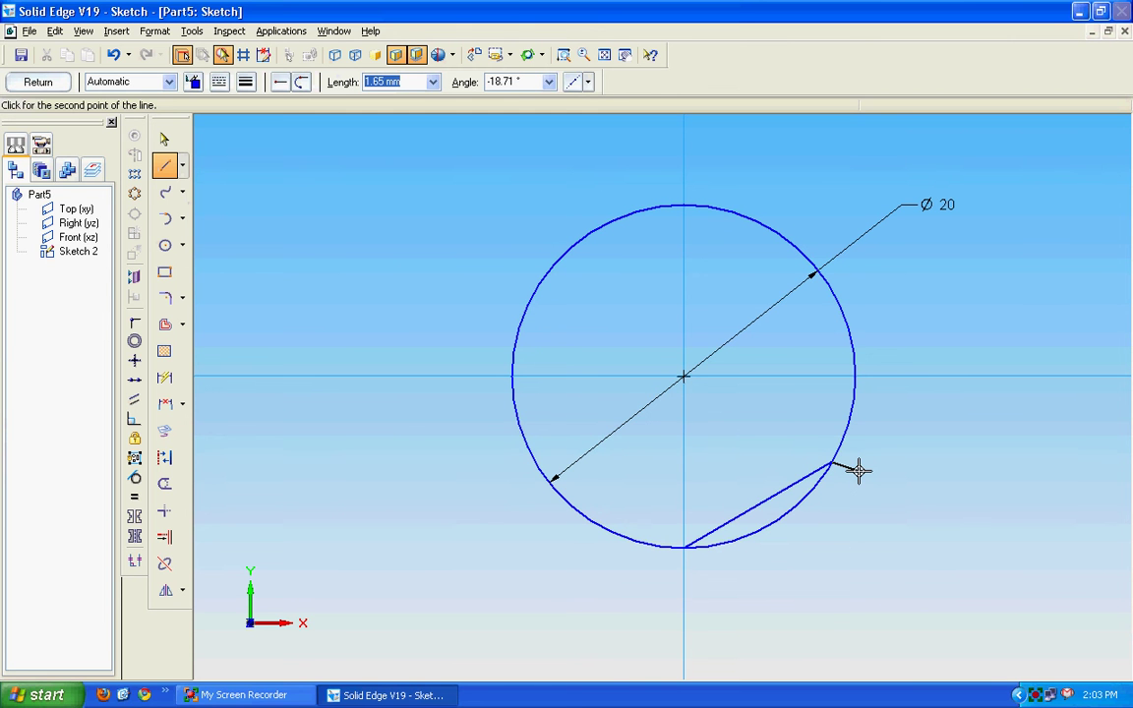
{"action": "type", "text": "10"}
{"action": "key", "text": "Tab"}
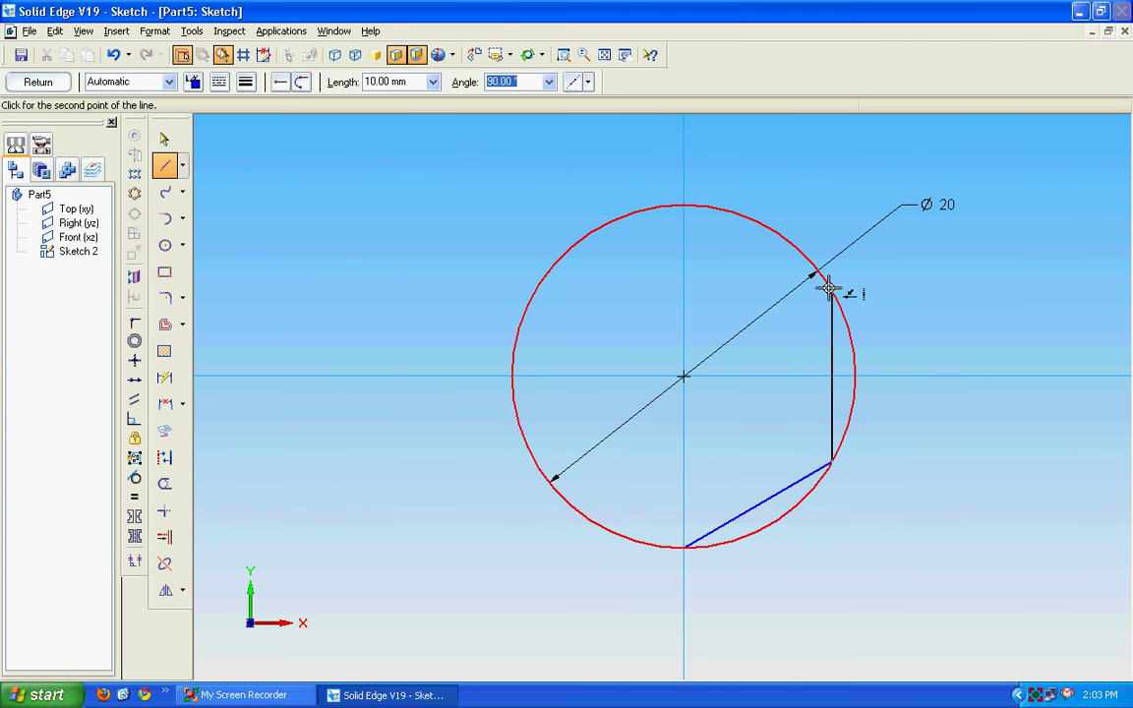
{"action": "left_click", "coordinate": [829, 288]}
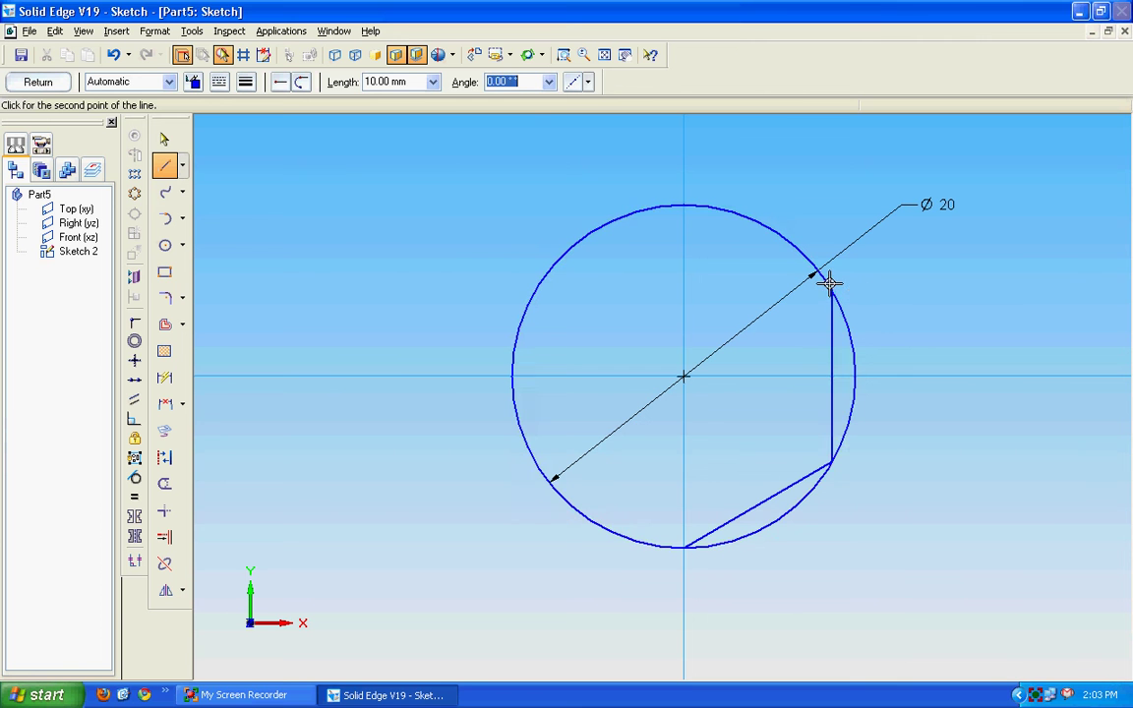
{"action": "left_click", "coordinate": [686, 206]}
{"action": "right_click", "coordinate": [727, 177]}
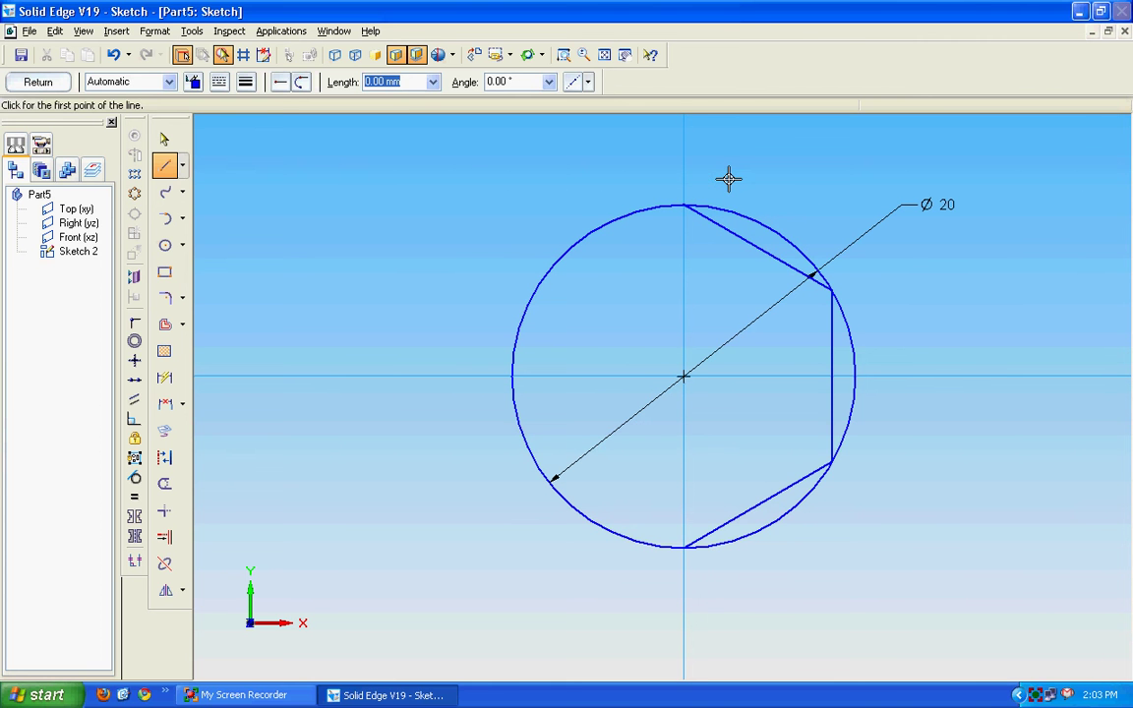
{"action": "key", "text": "Escape"}
Mirror the three lines about the vertical axis to complete the hexagon, and delete the surrounding circle.
{"action": "left_click", "coordinate": [735, 235]}
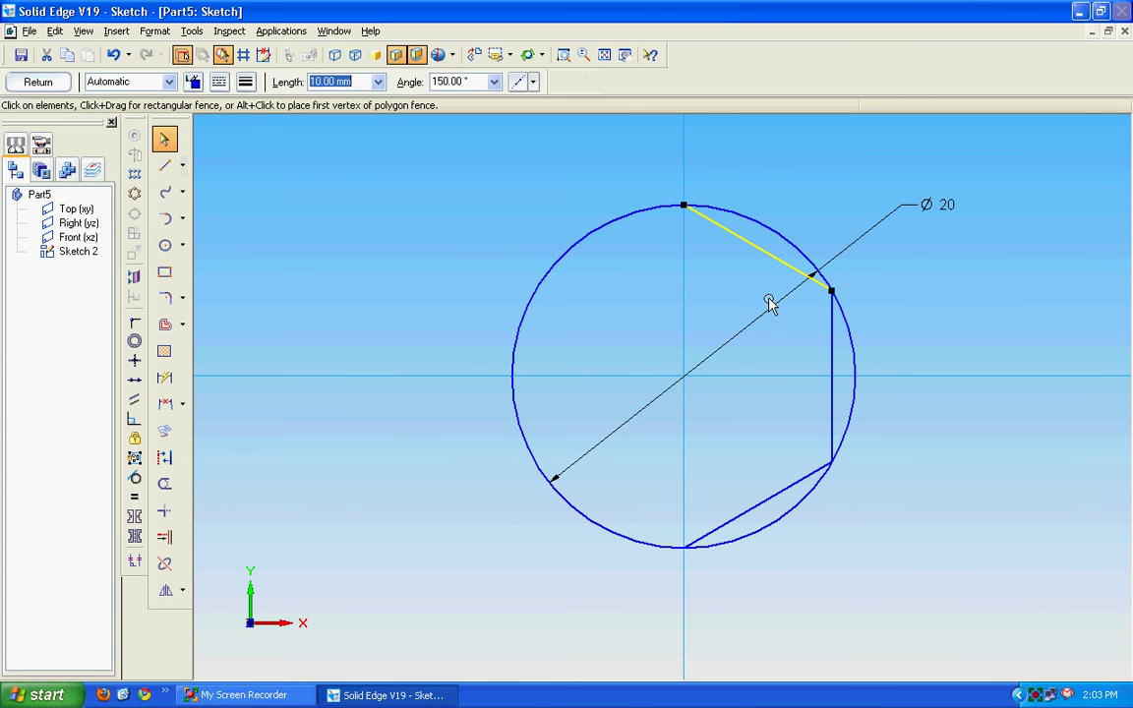
{"action": "left_click", "coordinate": [829, 362], "text": "ctrl"}
{"action": "left_click", "coordinate": [800, 489], "text": "ctrl"}
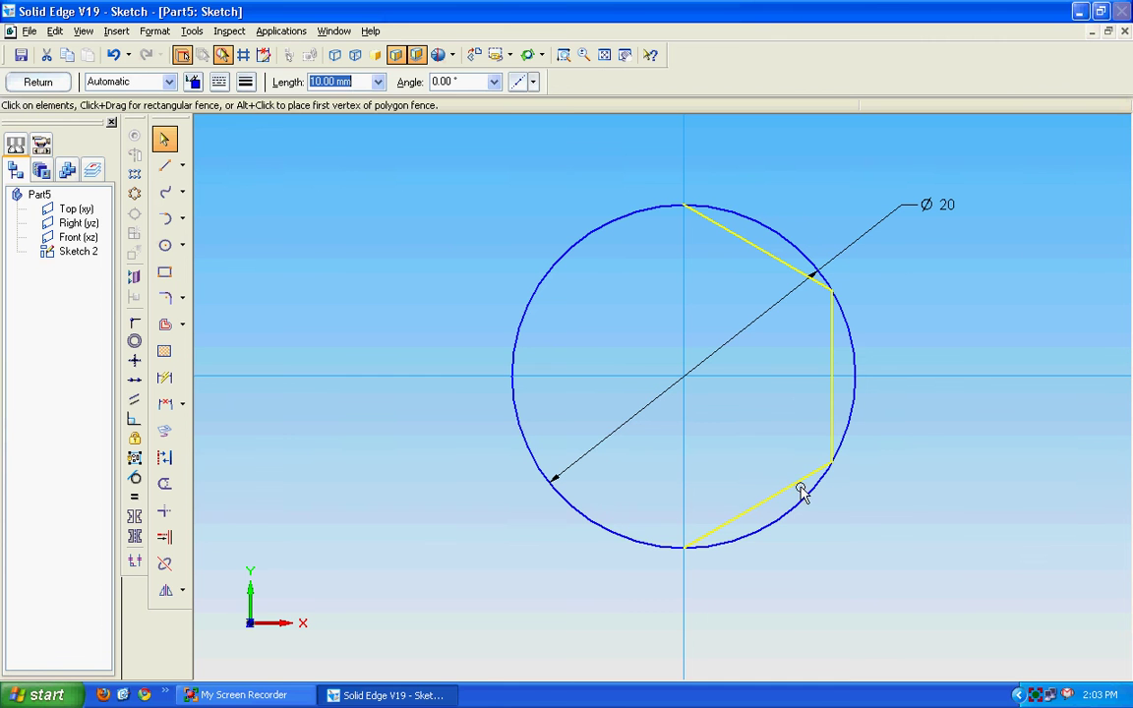
{"action": "left_click", "coordinate": [164, 590]}
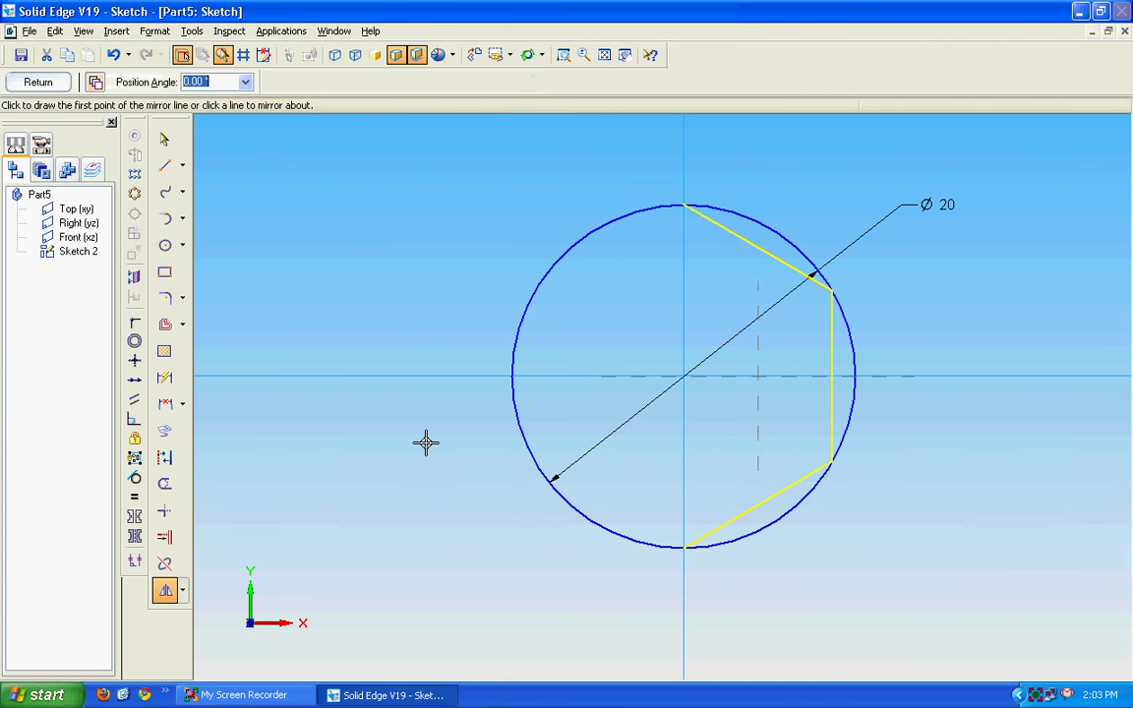
{"action": "left_click", "coordinate": [680, 309]}
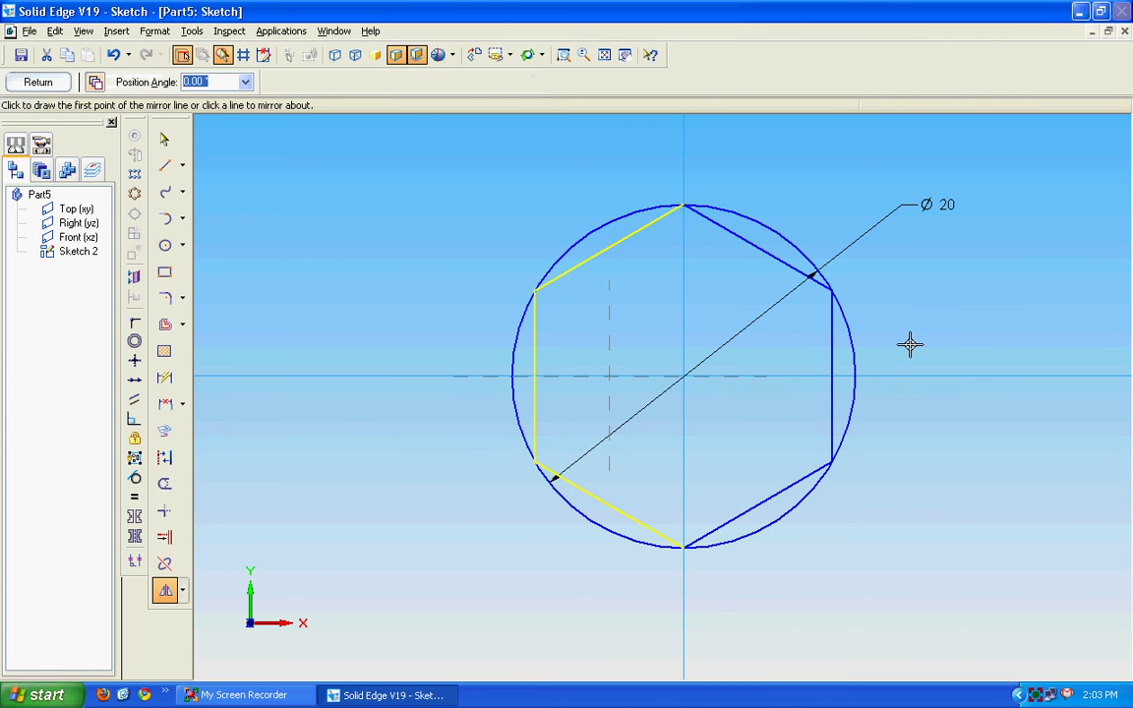
{"action": "key", "text": "Escape"}
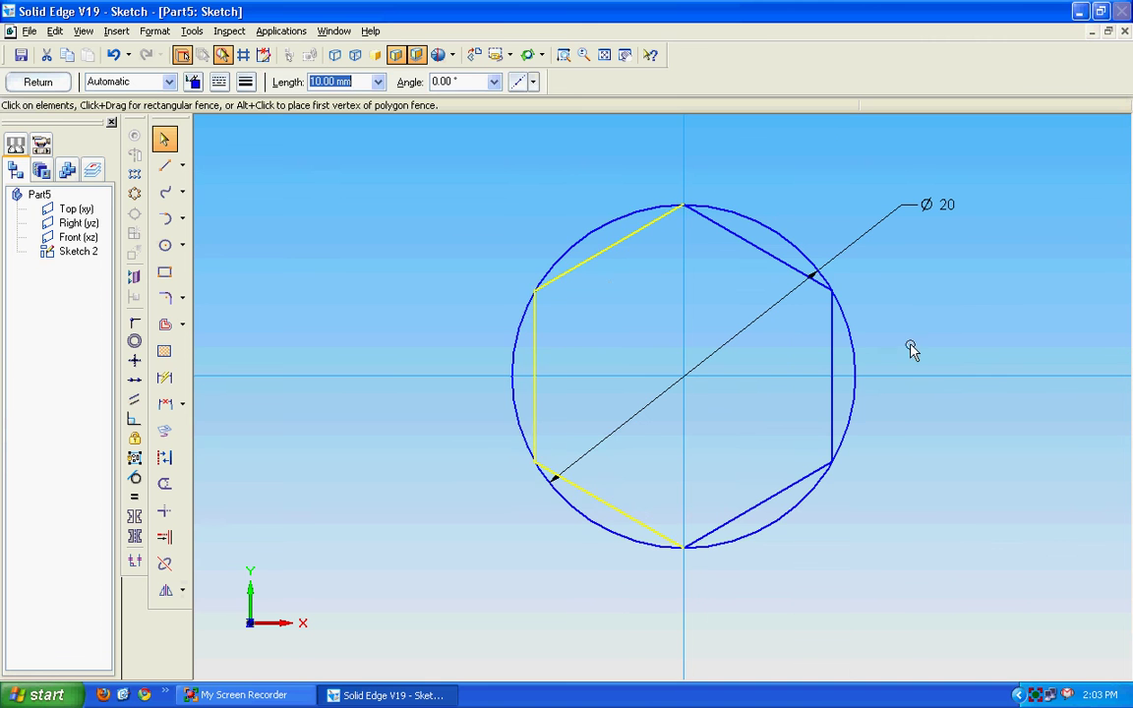
{"action": "left_click", "coordinate": [797, 248]}
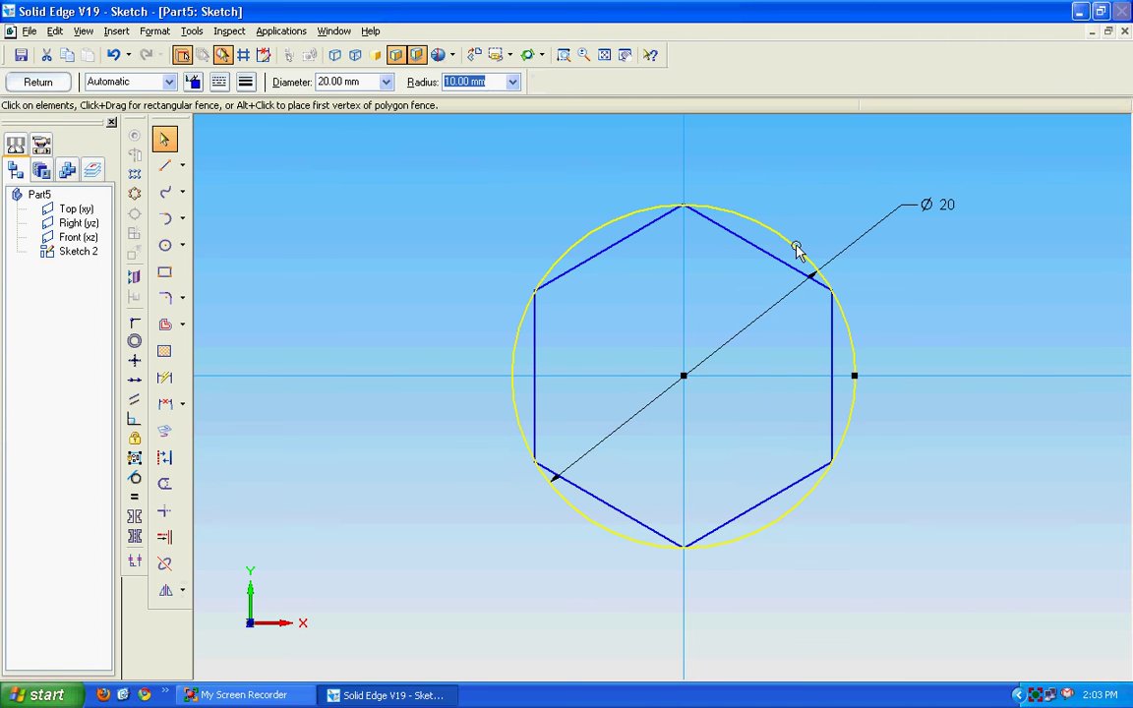
{"action": "key", "text": "Delete"}
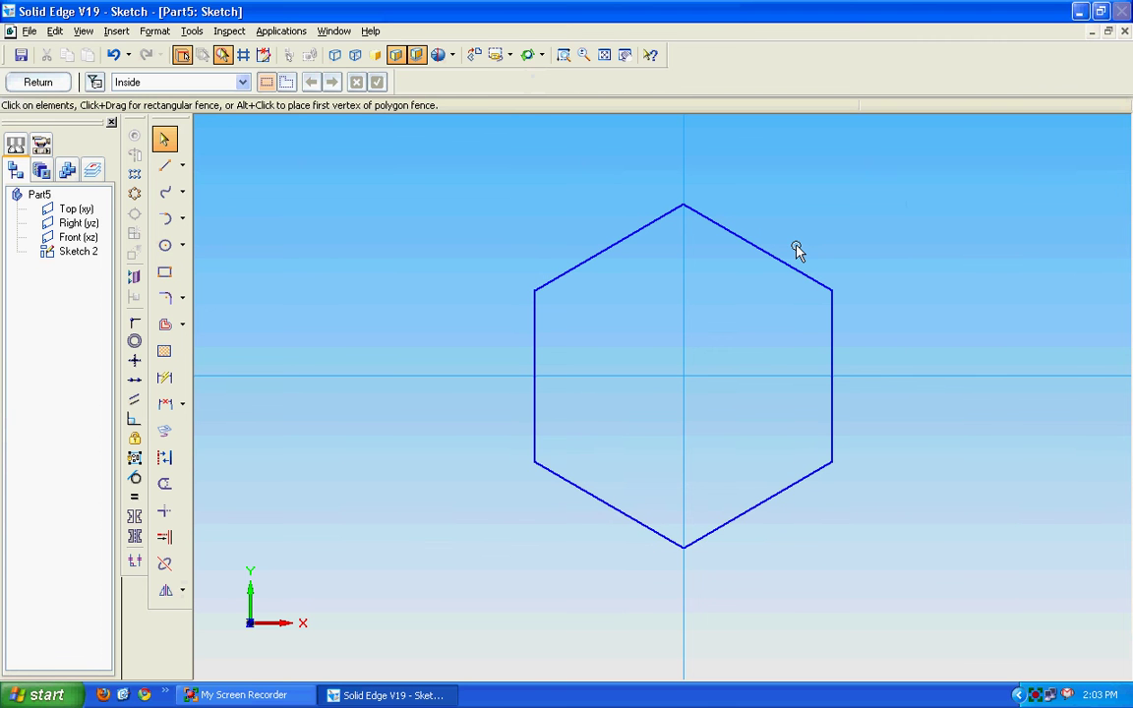
Dimension the length of the hexagon's lower-right side, placing the dimension outside the hexagon, and leave the sketch.
{"action": "left_click", "coordinate": [164, 379]}
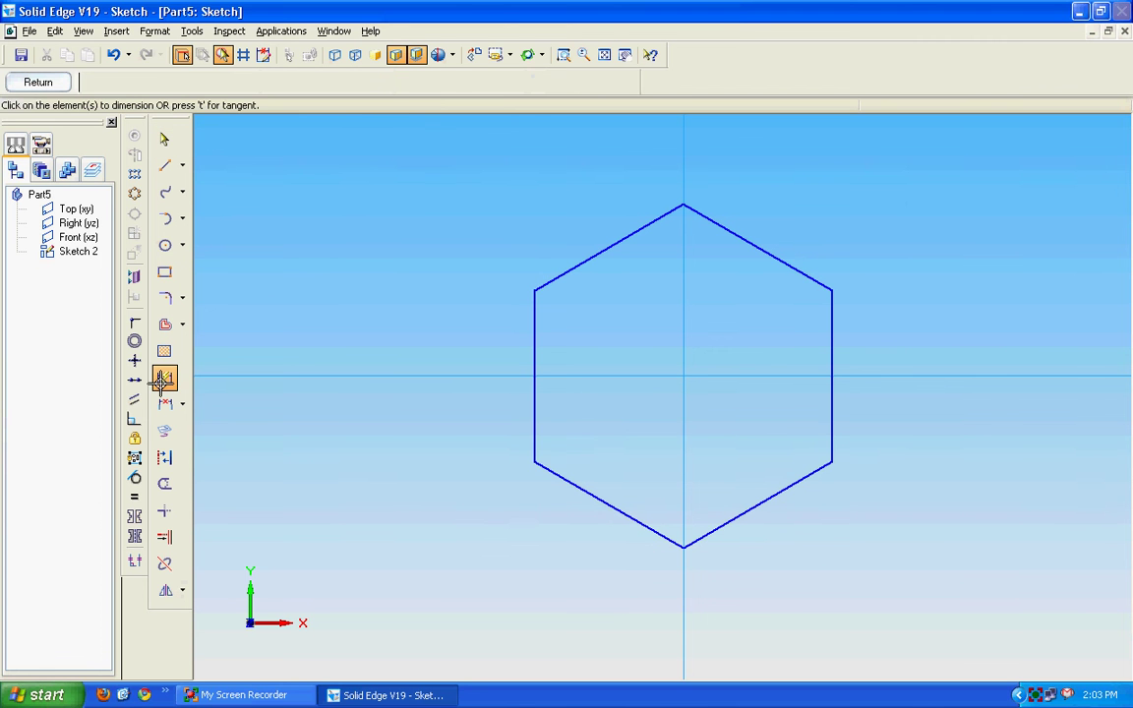
{"action": "left_click", "coordinate": [734, 518]}
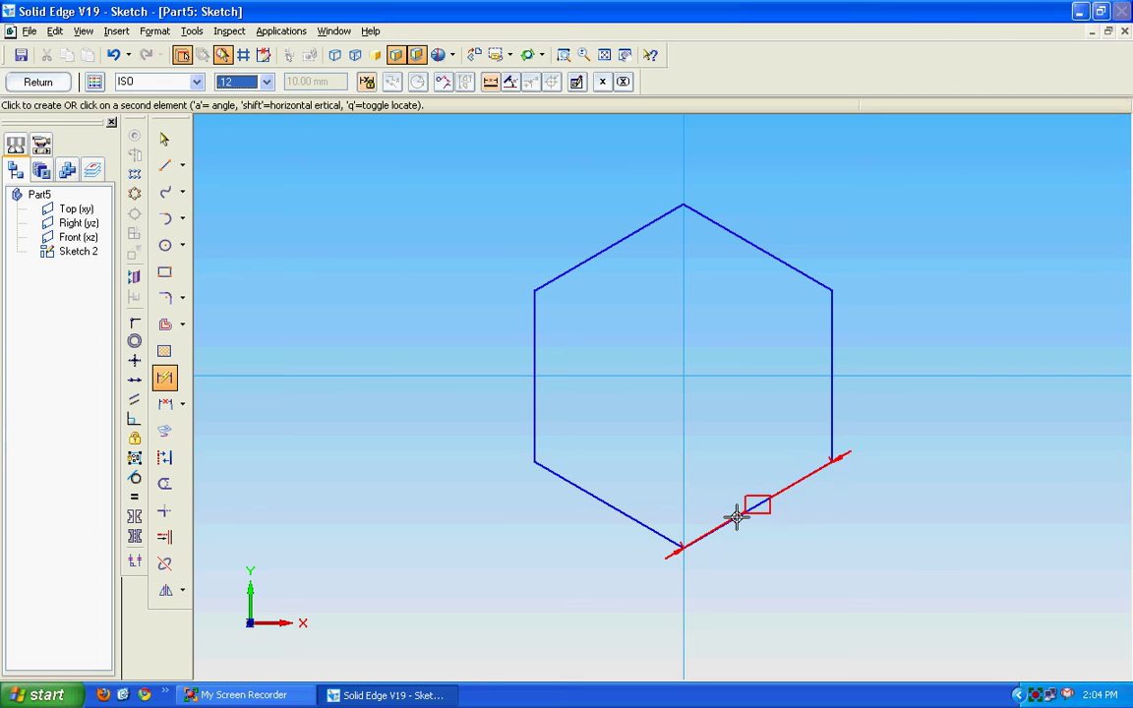
{"action": "left_click", "coordinate": [780, 543]}
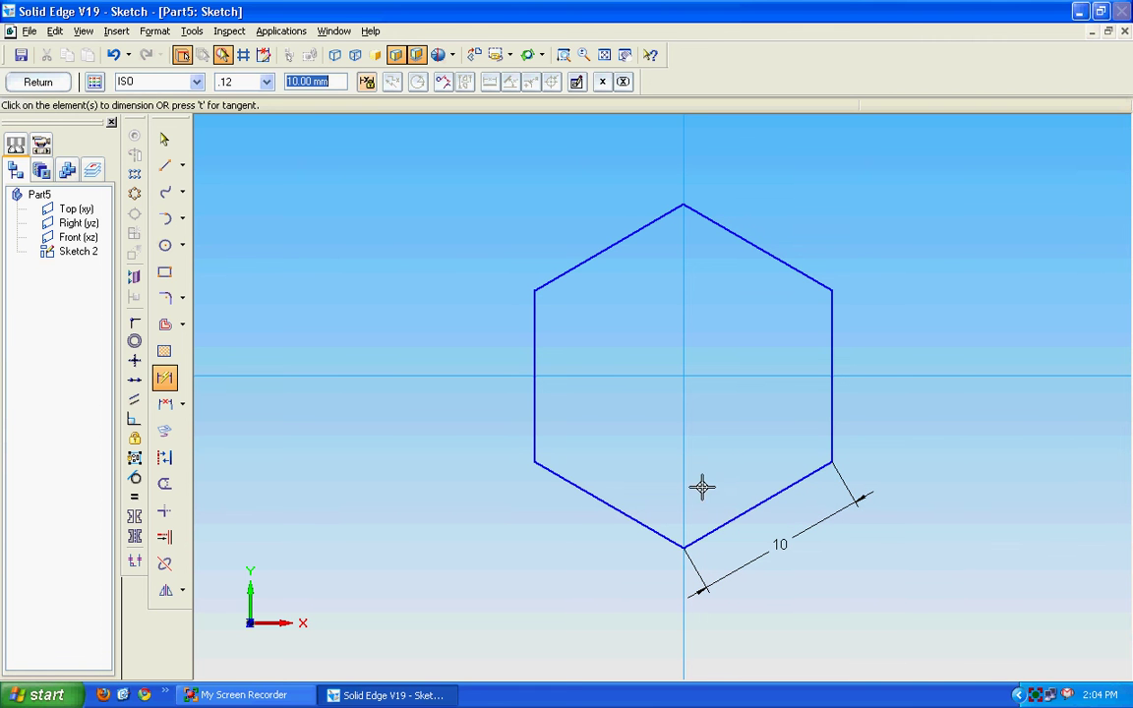
{"action": "left_click", "coordinate": [41, 83]}
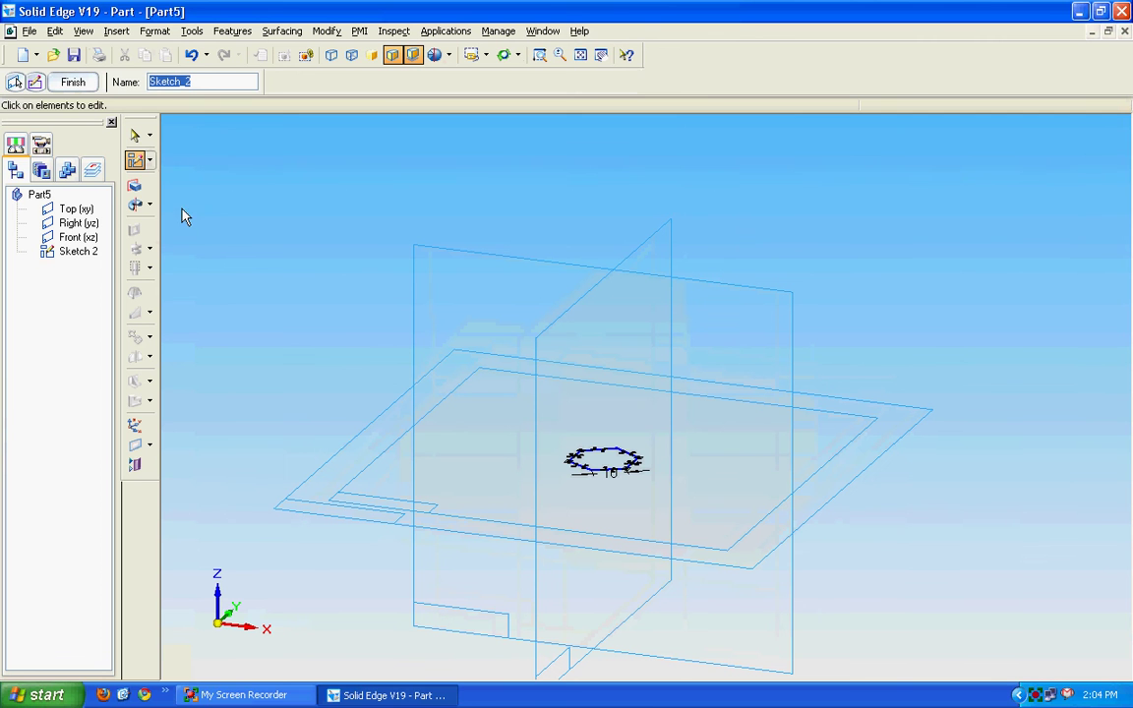
Extrude the hexagon sketch 8 mm upward from the Top (xy) plane as a protrusion and finish the feature.
{"action": "left_click", "coordinate": [135, 184]}
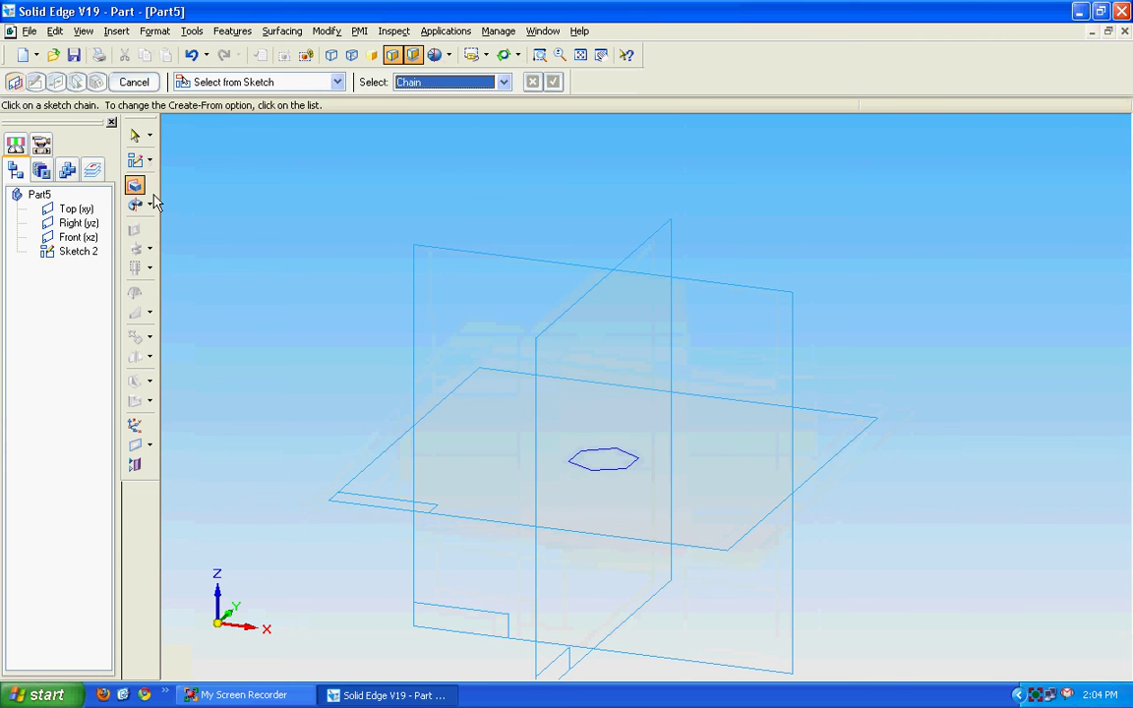
{"action": "left_click", "coordinate": [631, 460]}
{"action": "right_click", "coordinate": [631, 460]}
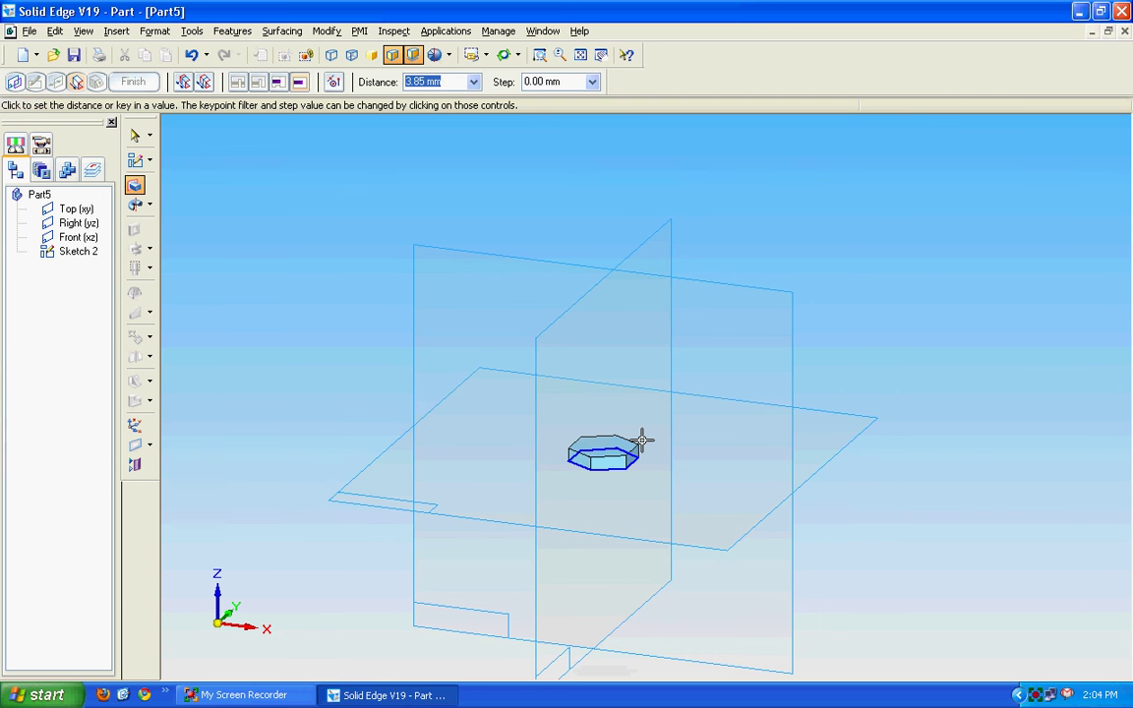
{"action": "type", "text": "8"}
{"action": "key", "text": "Return"}
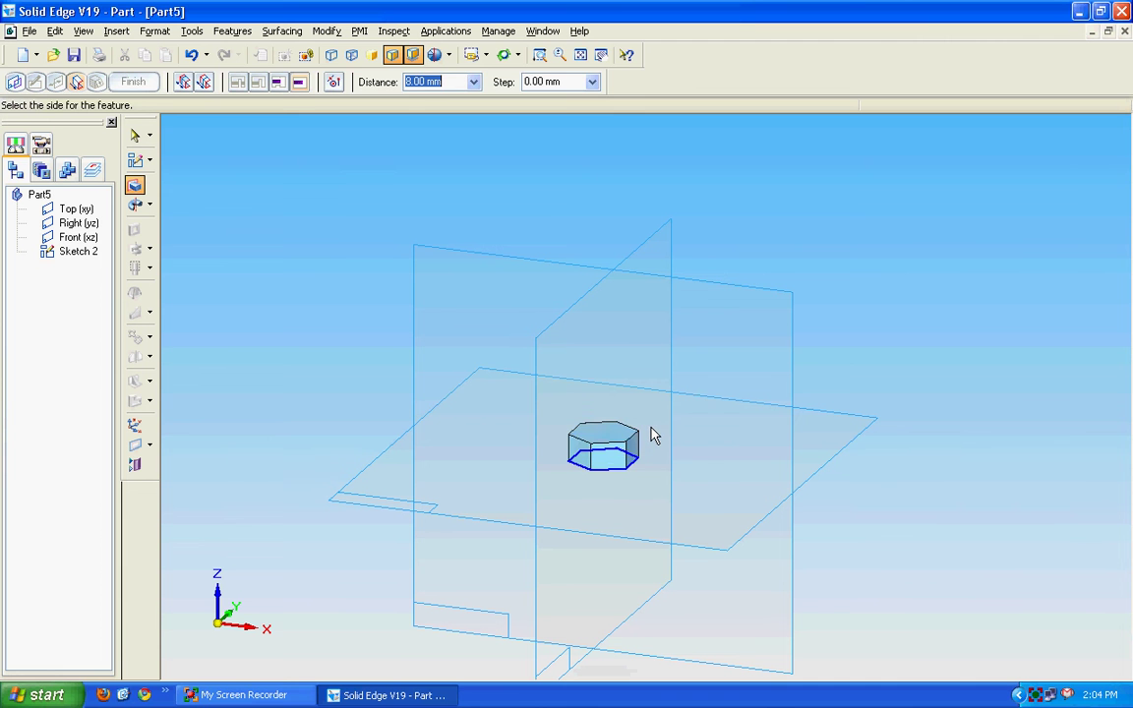
{"action": "left_click", "coordinate": [653, 436]}
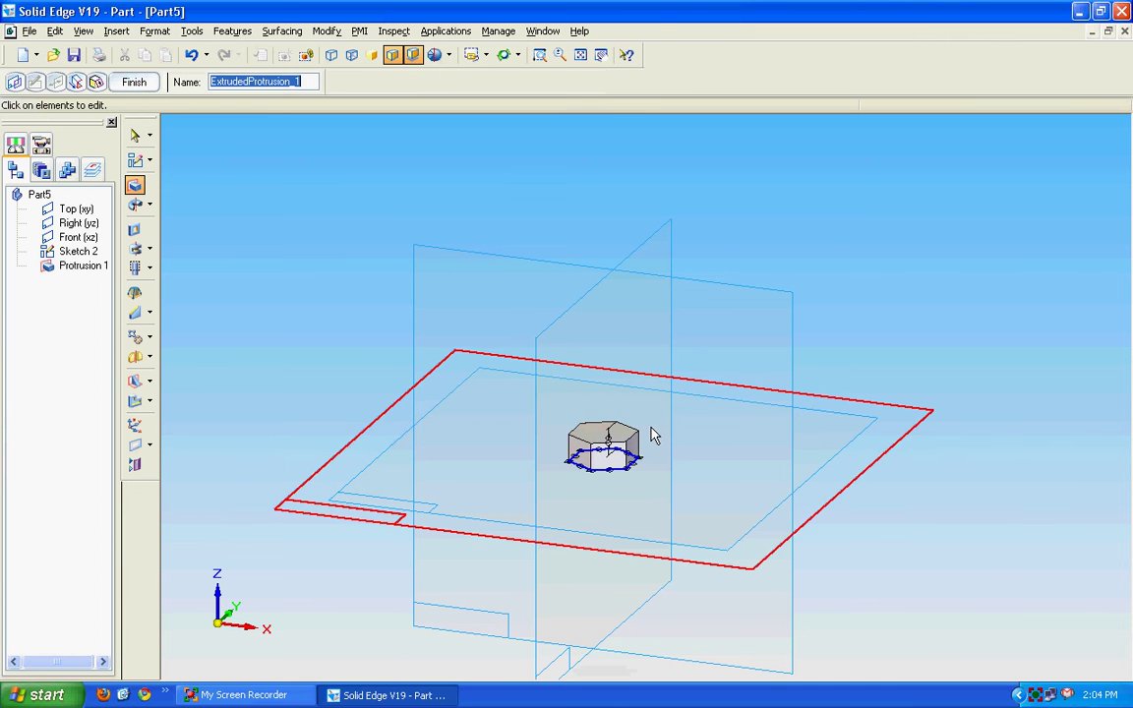
{"action": "left_click", "coordinate": [134, 83]}
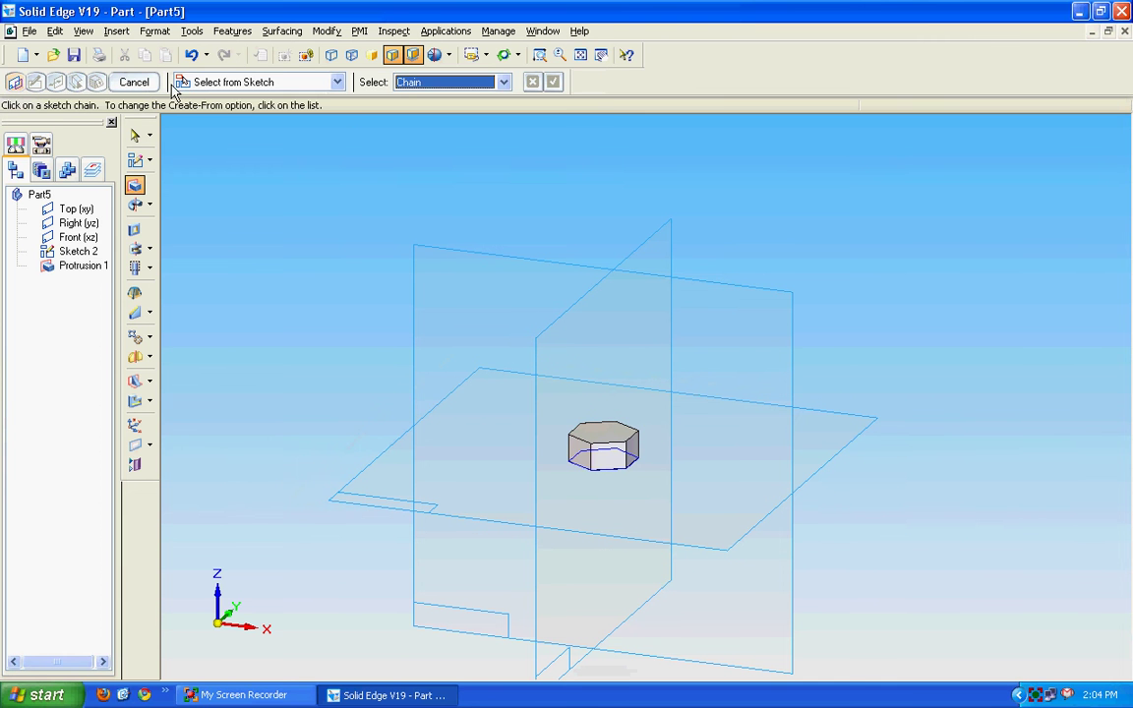
Examine the extruded hexagonal body up close and from a rotated viewing angle.
{"action": "left_click", "coordinate": [539, 55]}
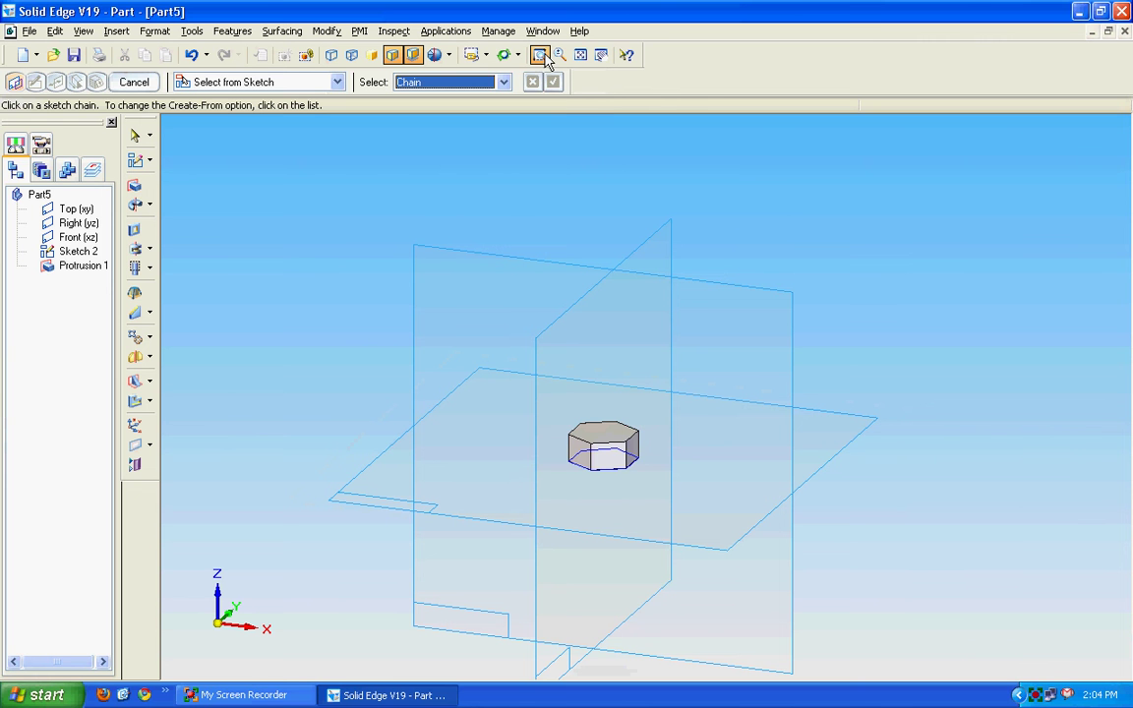
{"action": "left_click_drag", "start_coordinate": [554, 405], "coordinate": [666, 488]}
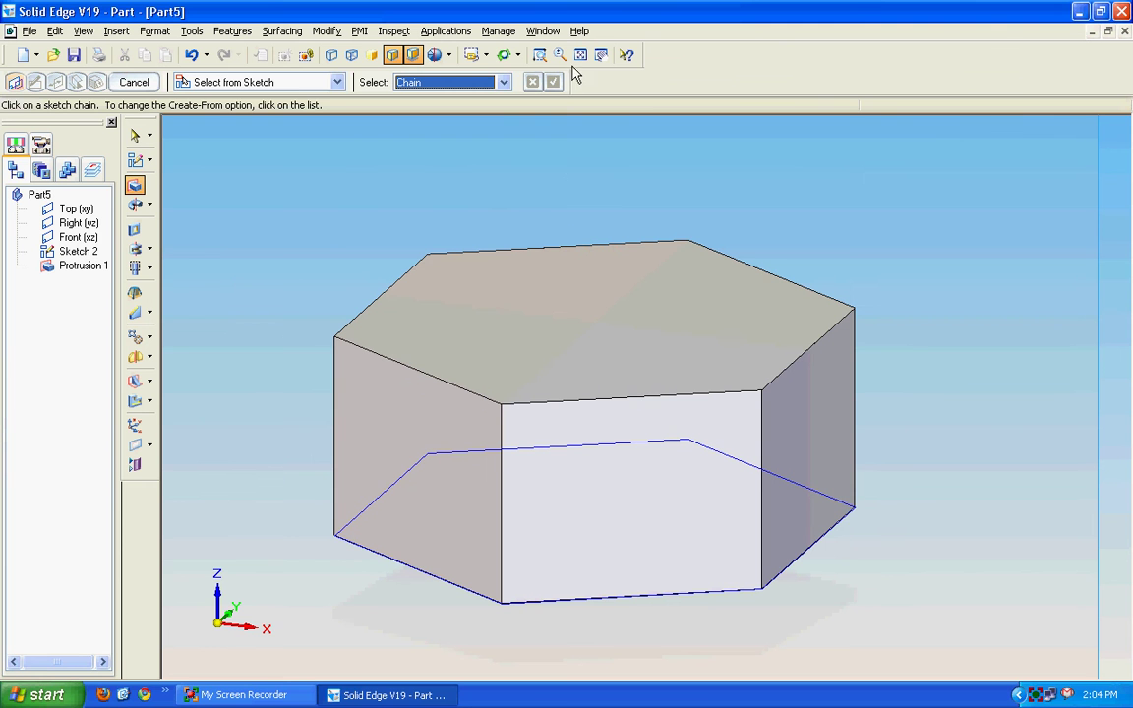
{"action": "left_click", "coordinate": [503, 55]}
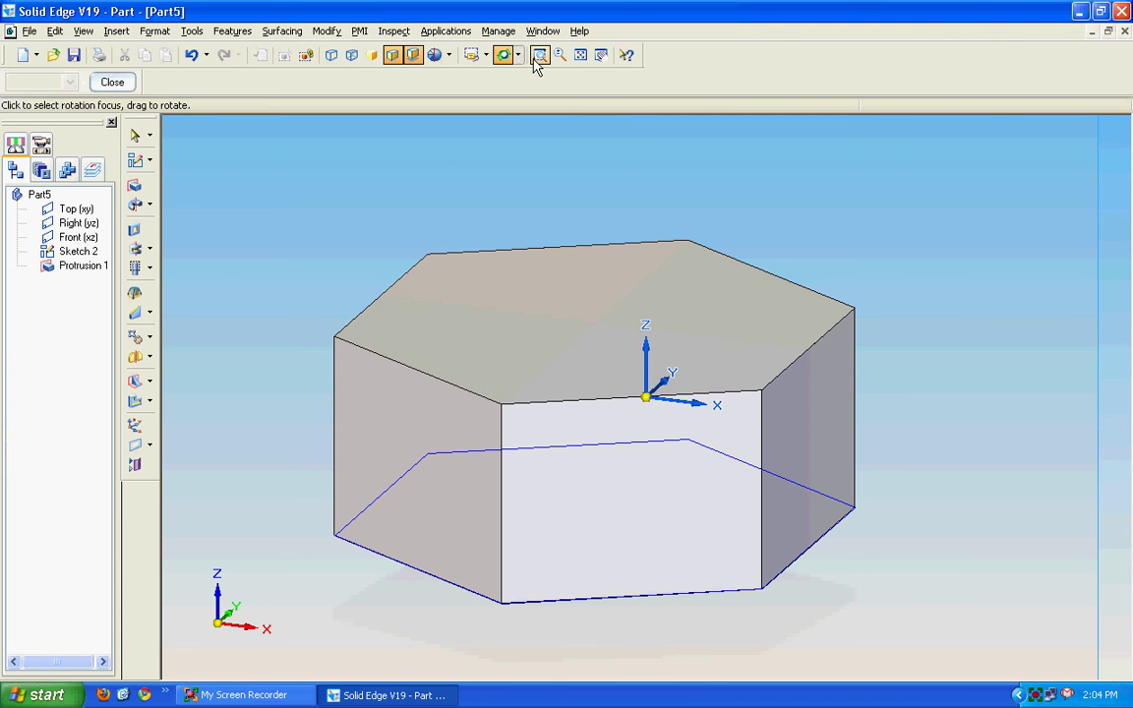
{"action": "left_click_drag", "start_coordinate": [605, 216], "coordinate": [563, 422]}
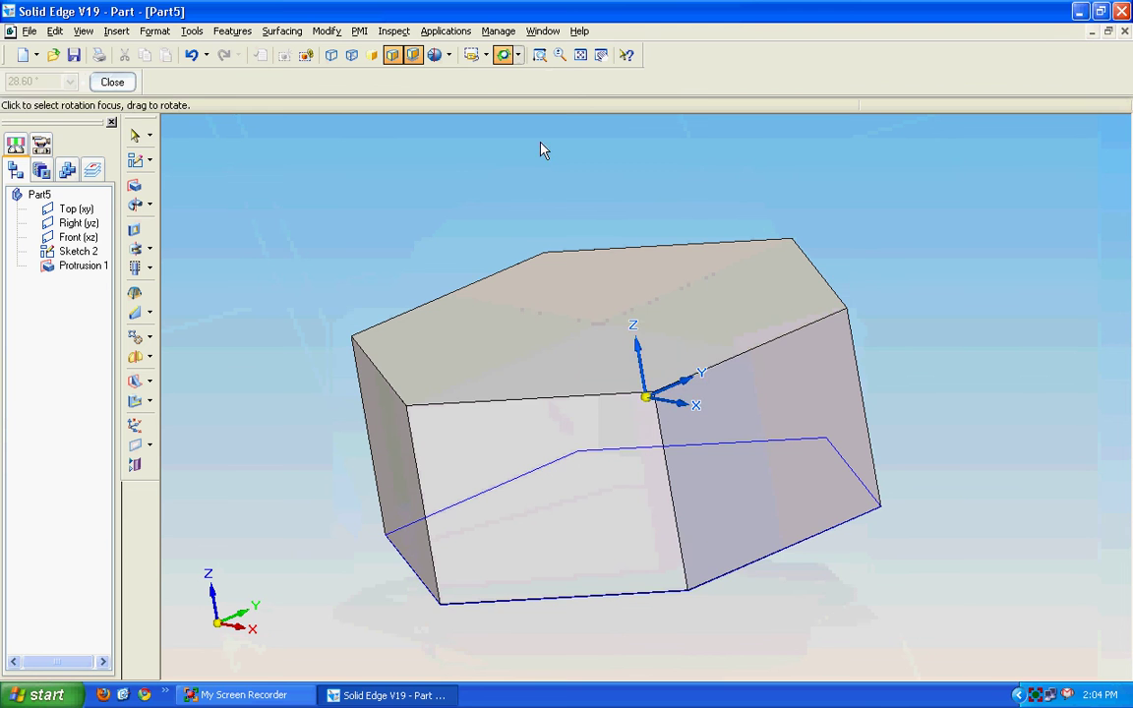
{"action": "left_click", "coordinate": [563, 57]}
{"action": "mouse_move", "coordinate": [566, 118]}
{"action": "left_mouse_down"}
{"action": "mouse_move", "coordinate": [567, 167]}
{"action": "mouse_move", "coordinate": [553, 124]}
{"action": "left_mouse_up"}
{"action": "left_click", "coordinate": [149, 138]}
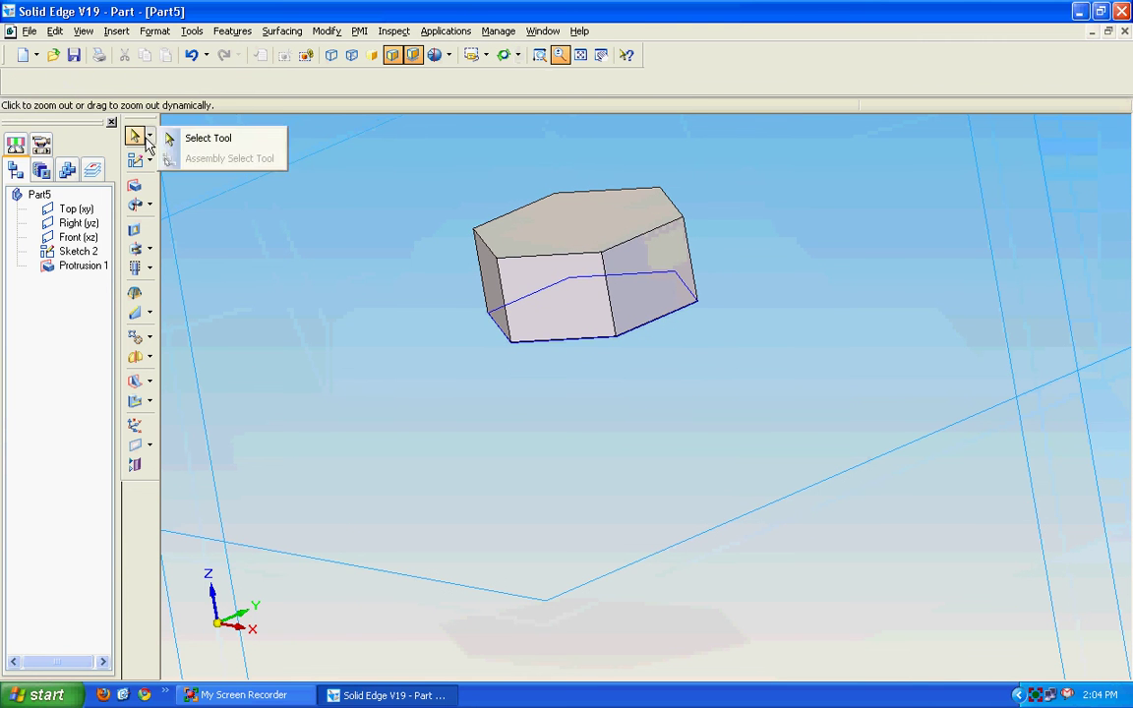
{"action": "left_click", "coordinate": [145, 138]}
Start a new sketch on the Right (yz) plane, with the hexagonal body enlarged in side view.
{"action": "left_click", "coordinate": [134, 159]}
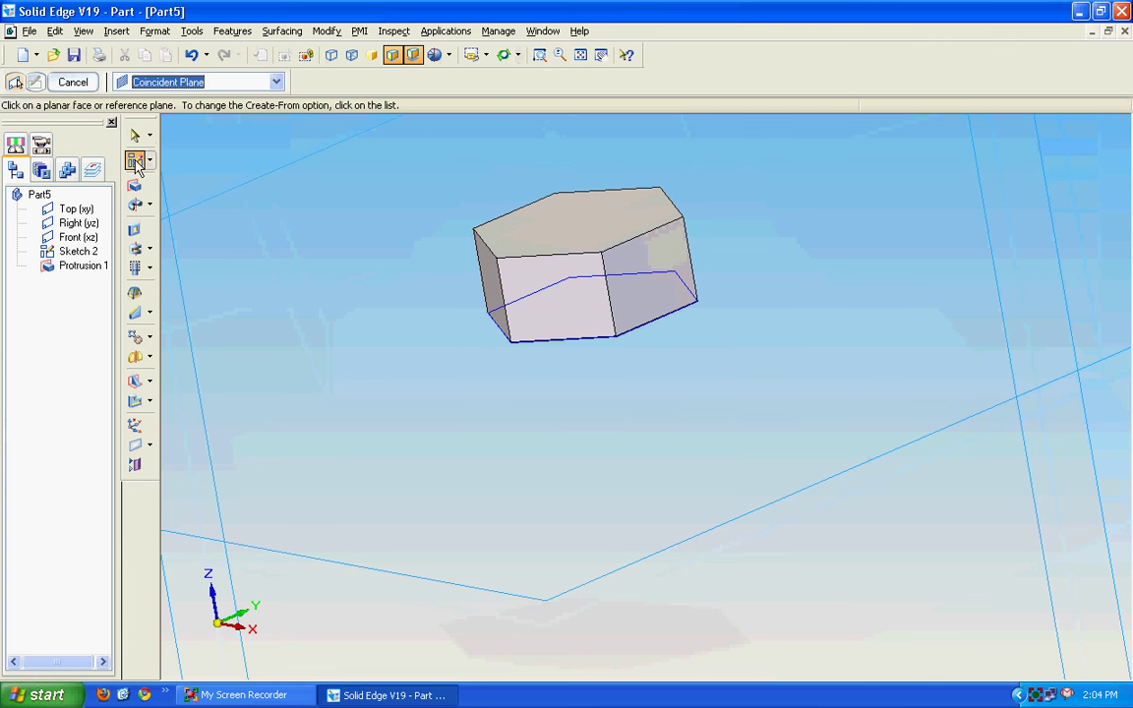
{"action": "left_click", "coordinate": [580, 56]}
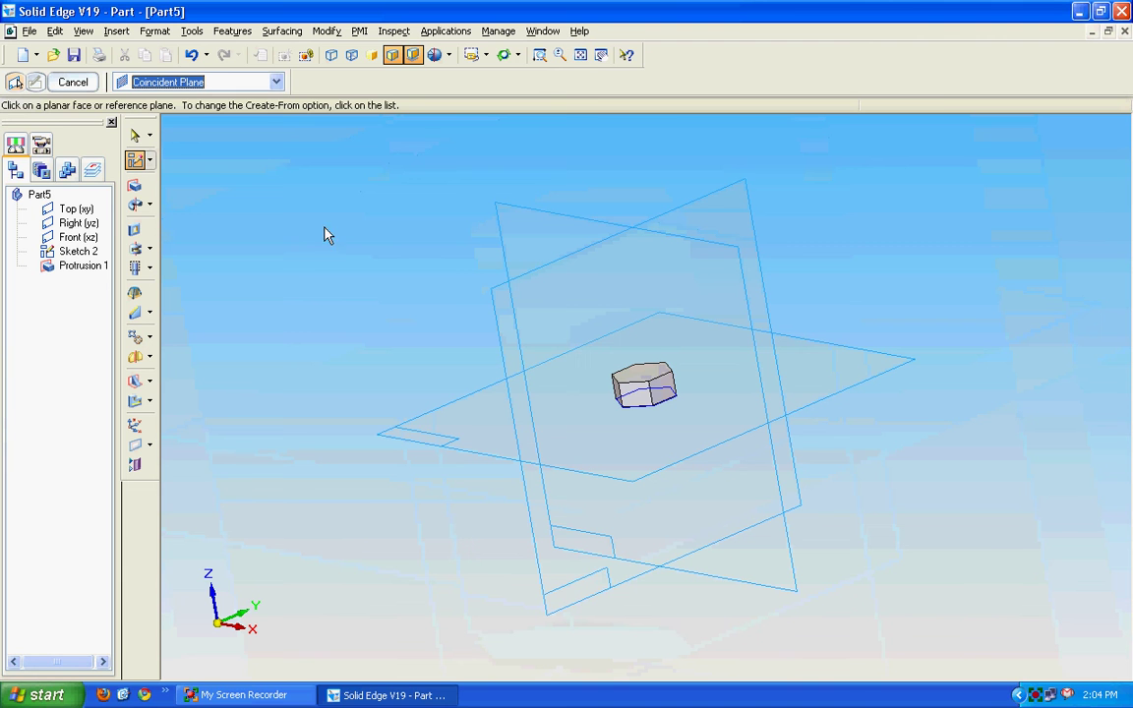
{"action": "left_click", "coordinate": [86, 229]}
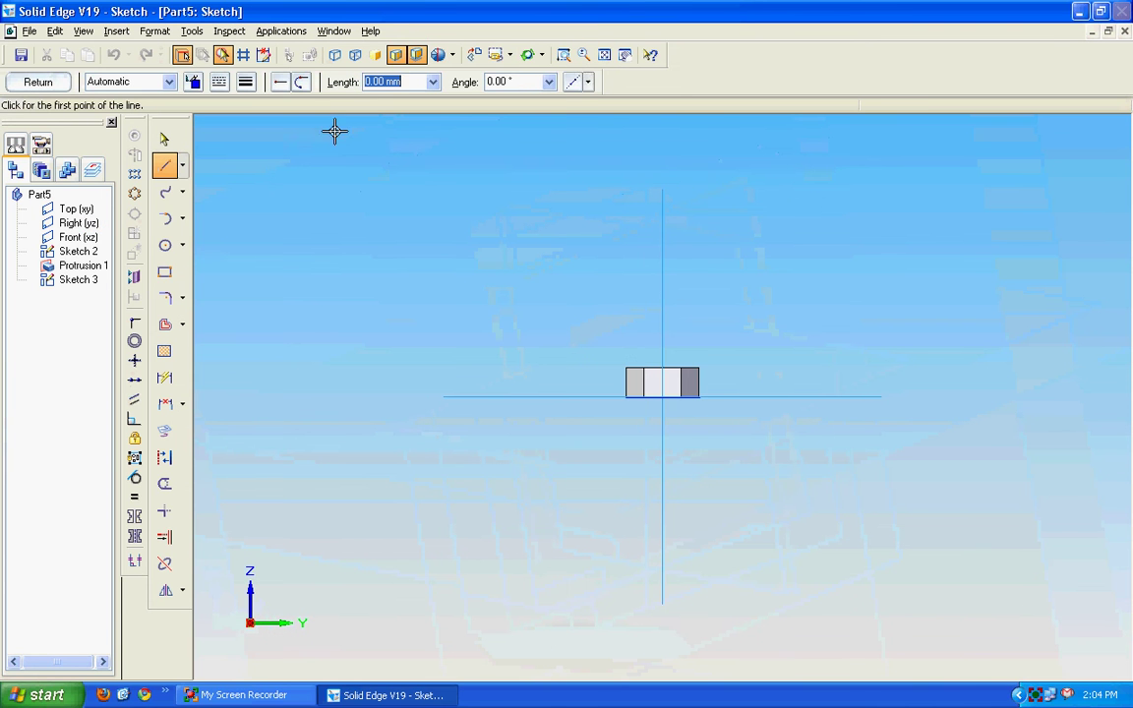
{"action": "left_click", "coordinate": [564, 55]}
{"action": "left_click_drag", "start_coordinate": [620, 365], "coordinate": [747, 430]}
Draw a closed right triangle in the body's upper-right corner from three lines, its vertical leg about 1.3 mm long.
{"action": "key", "text": "l"}
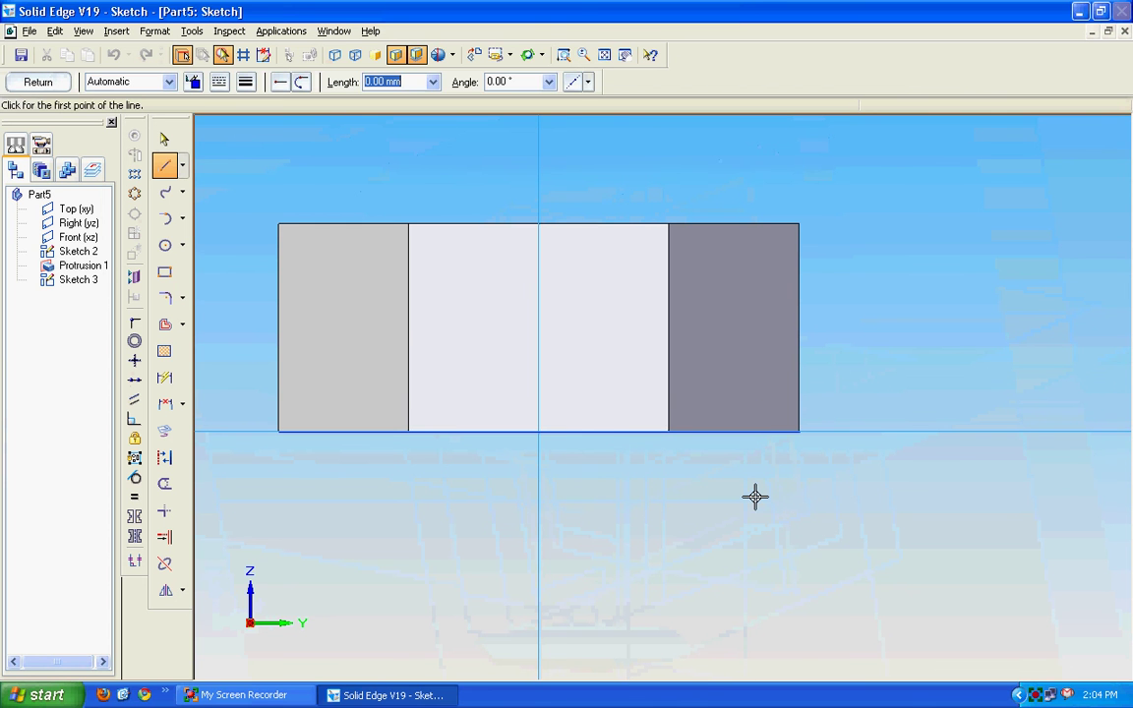
{"action": "left_click", "coordinate": [800, 224]}
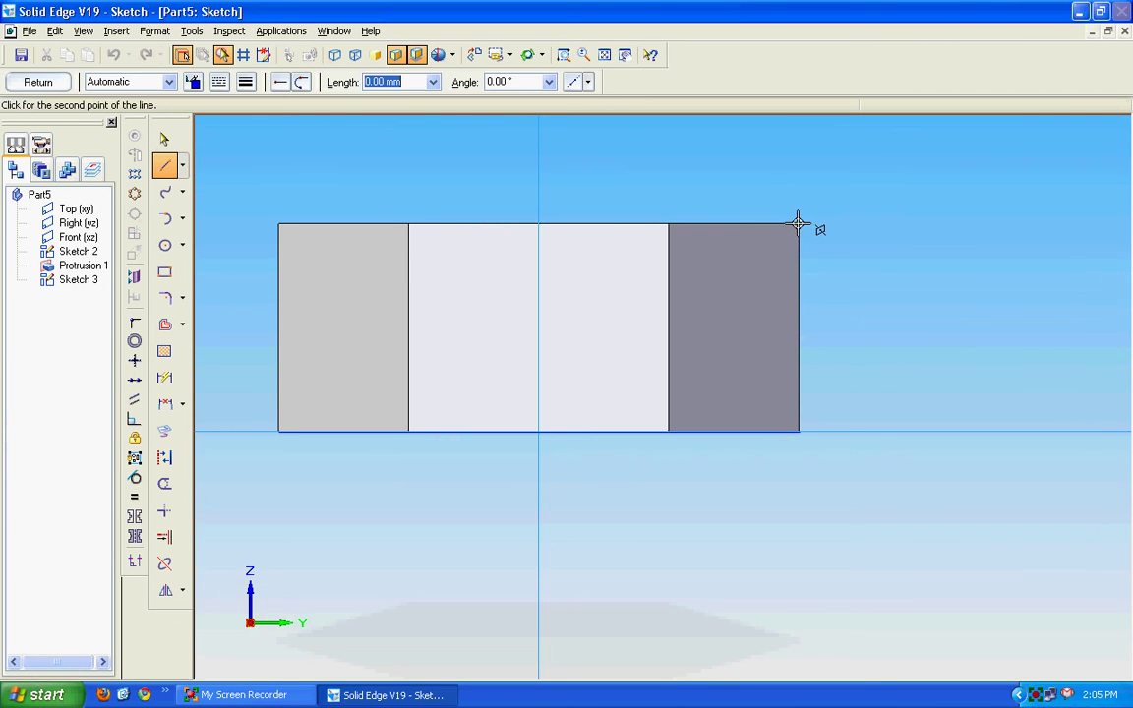
{"action": "left_click", "coordinate": [745, 225]}
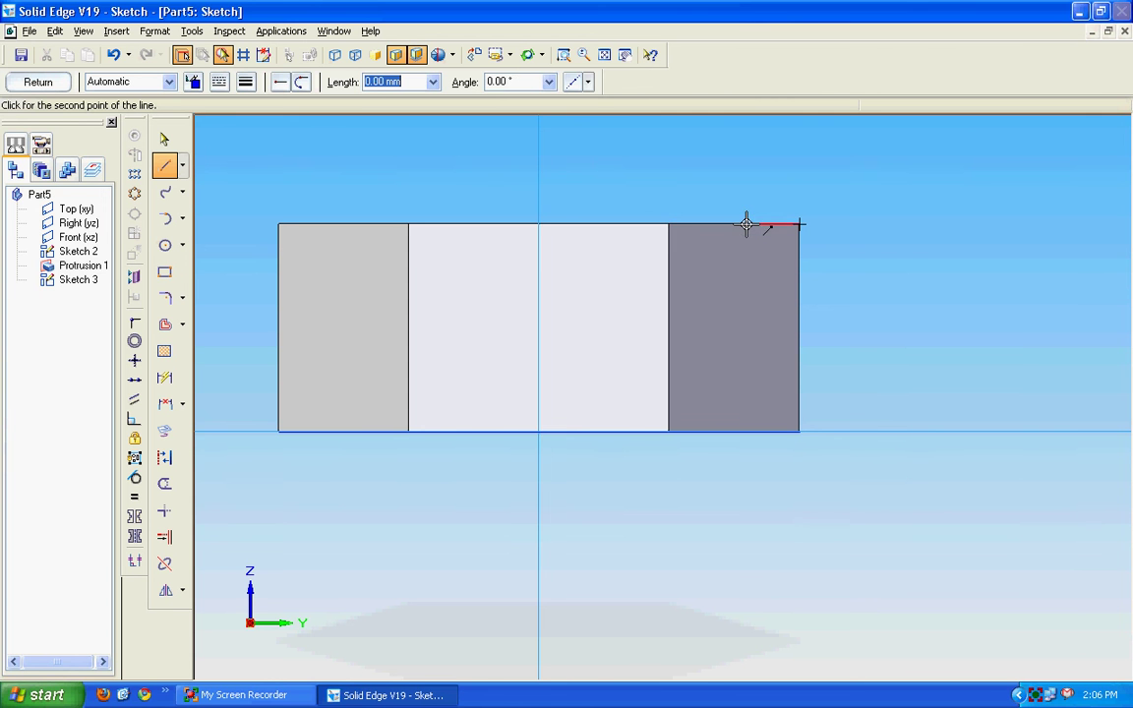
{"action": "right_click", "coordinate": [788, 260]}
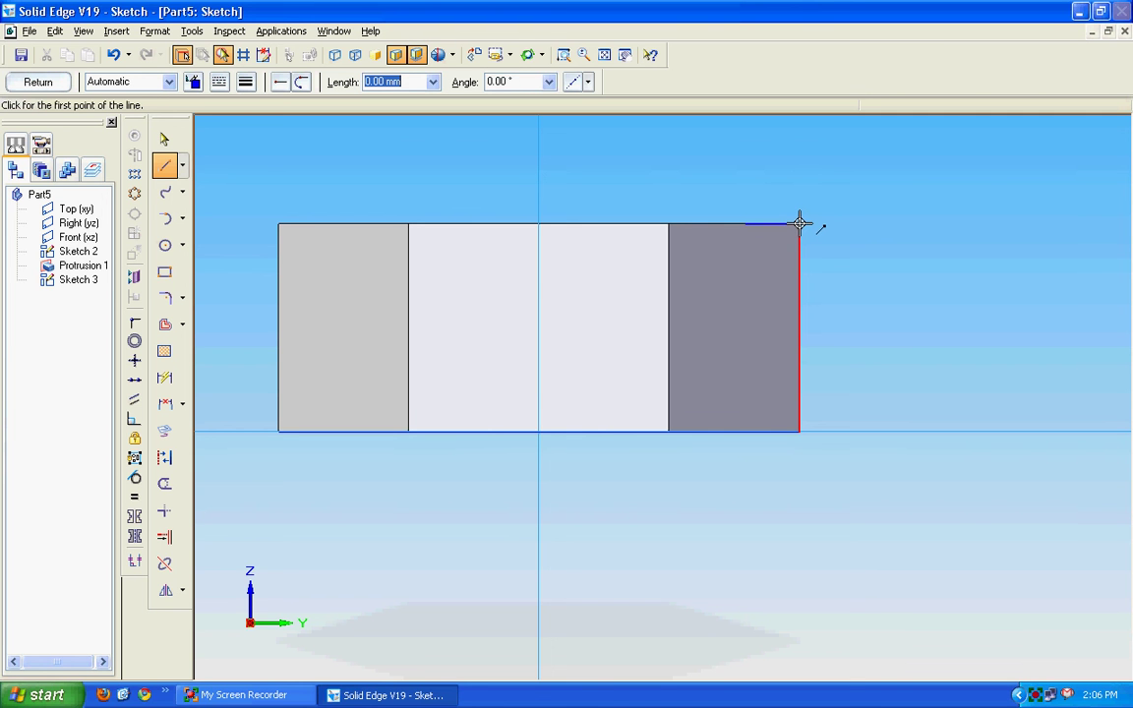
{"action": "left_click", "coordinate": [799, 253]}
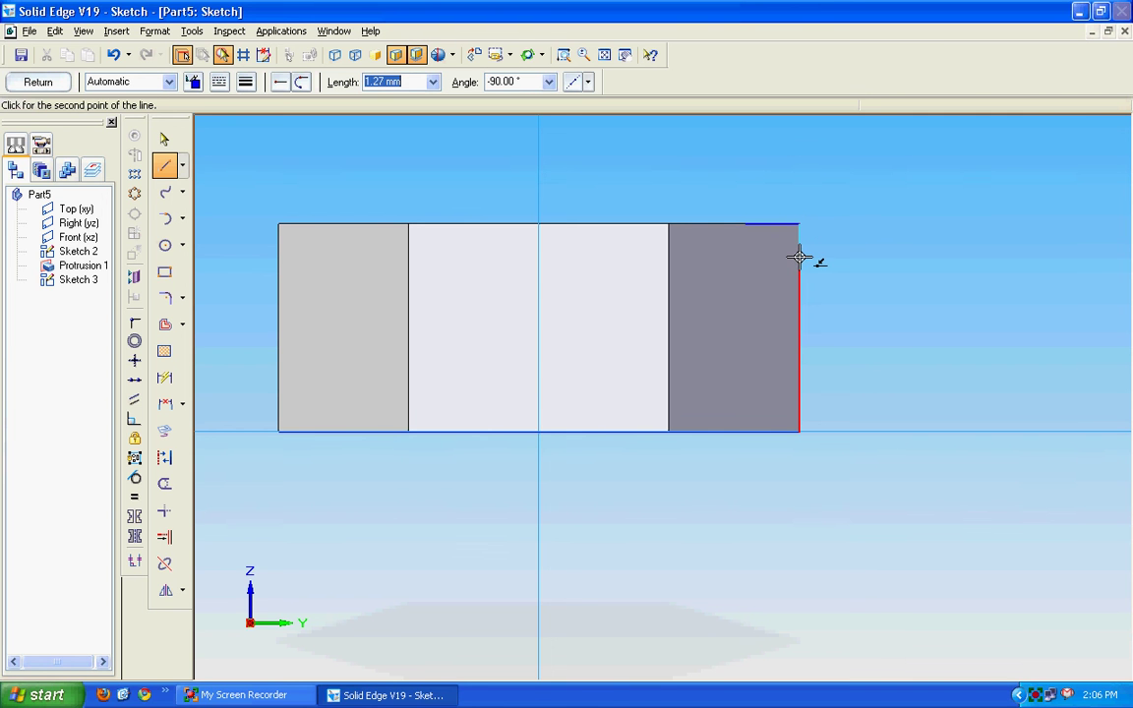
{"action": "right_click", "coordinate": [861, 234]}
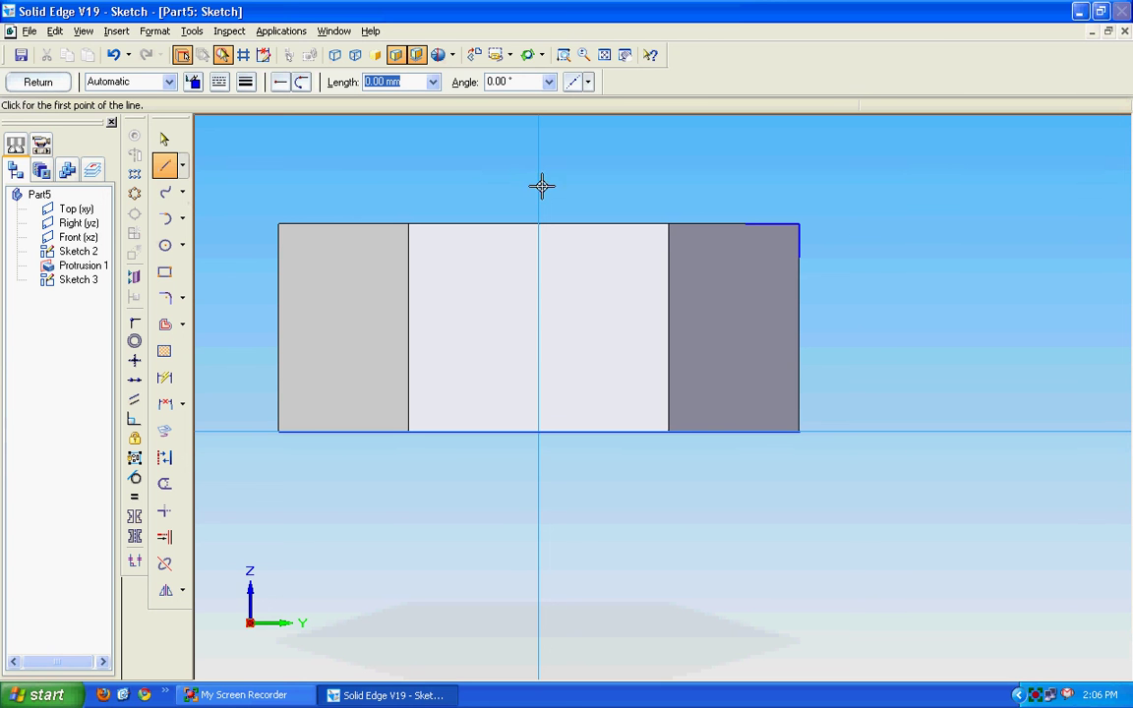
{"action": "left_click", "coordinate": [798, 254]}
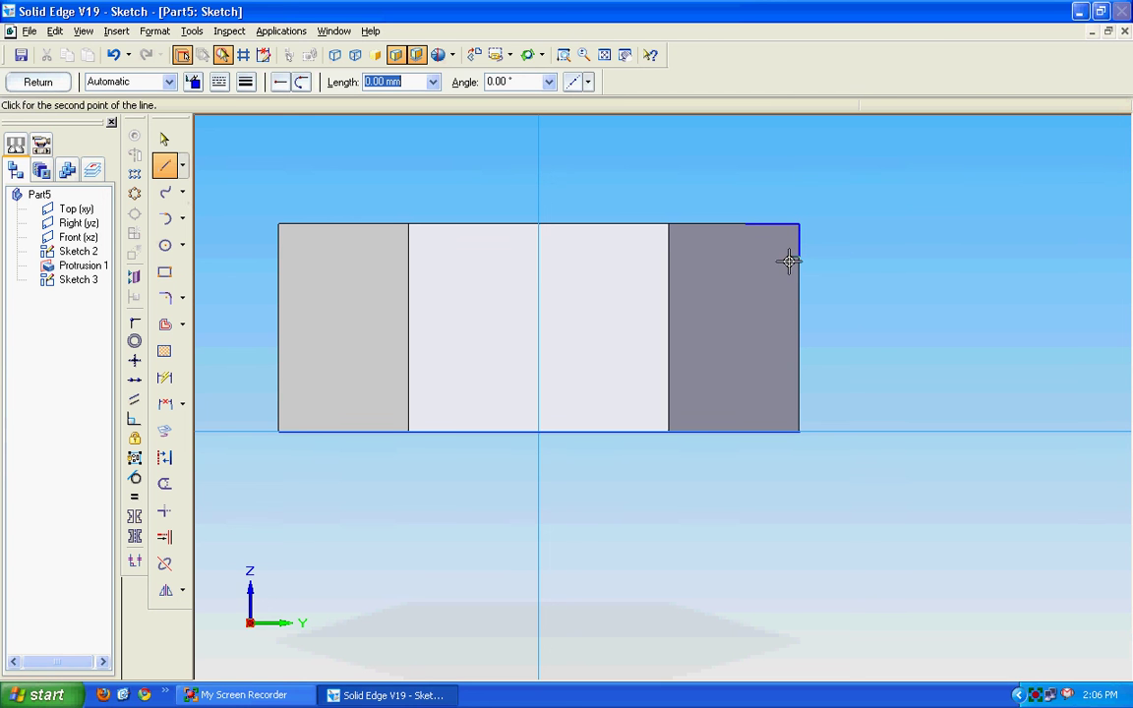
{"action": "left_click", "coordinate": [737, 198]}
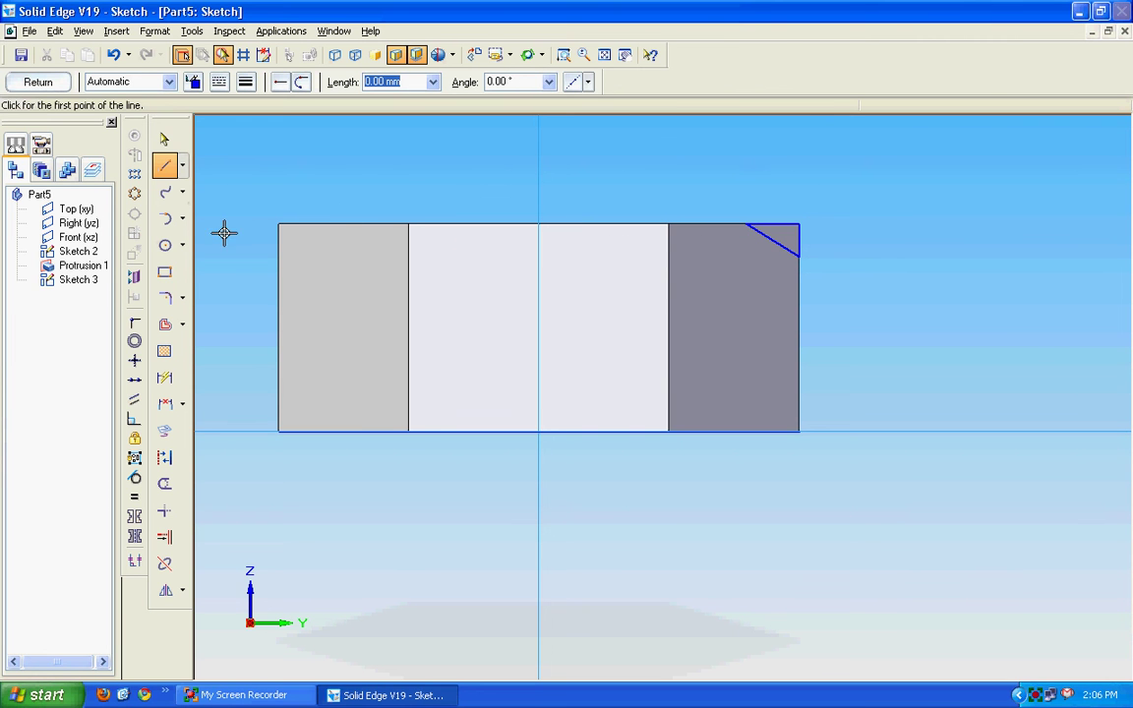
Start an Angle Between dimension on the corner triangle and switch its measuring mode from Horizontal/Vertical to By 2 Points.
{"action": "left_click", "coordinate": [181, 404]}
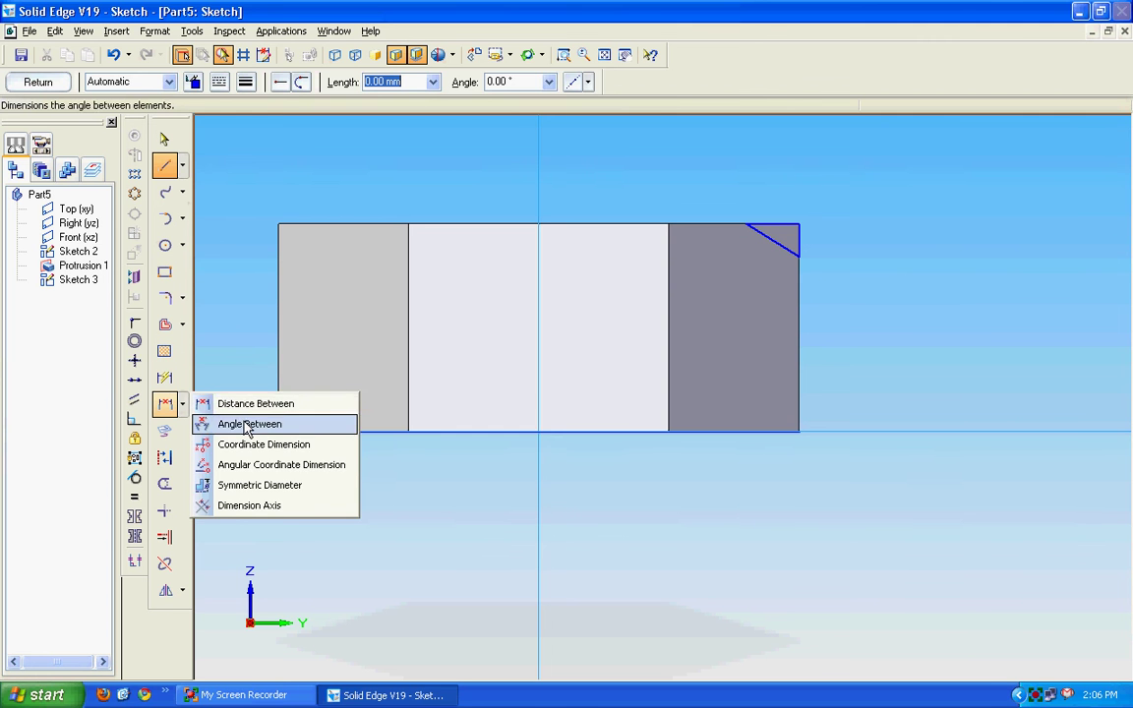
{"action": "left_click", "coordinate": [225, 424]}
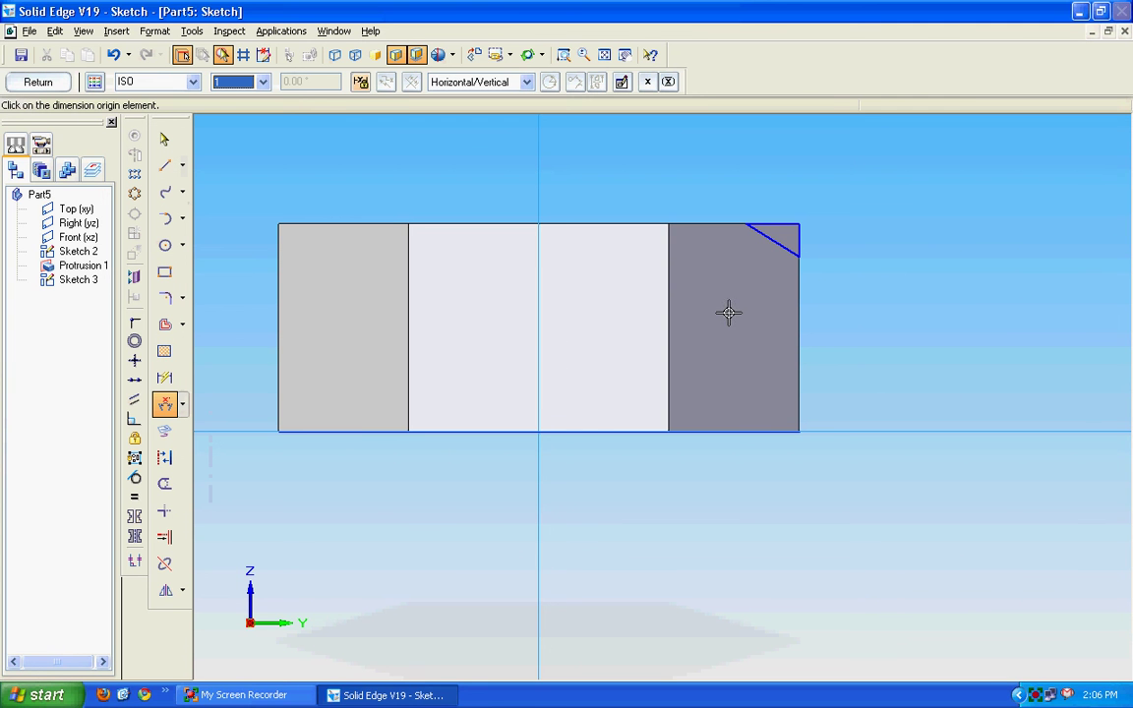
{"action": "left_click", "coordinate": [775, 242]}
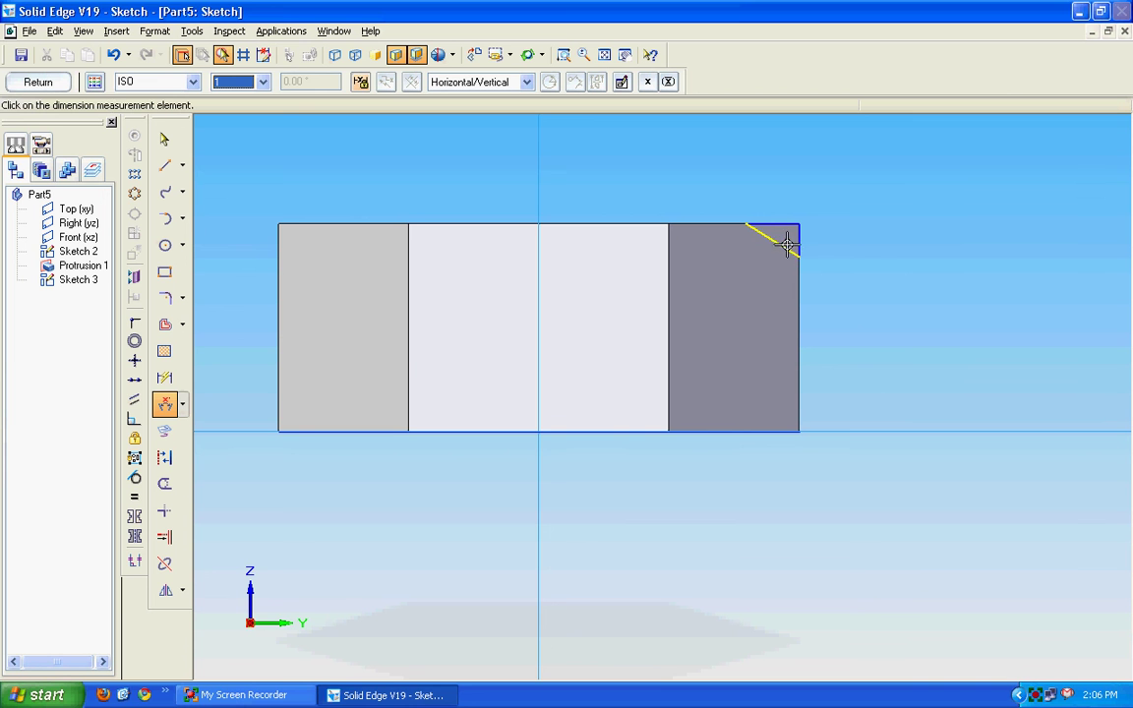
{"action": "left_click", "coordinate": [798, 234]}
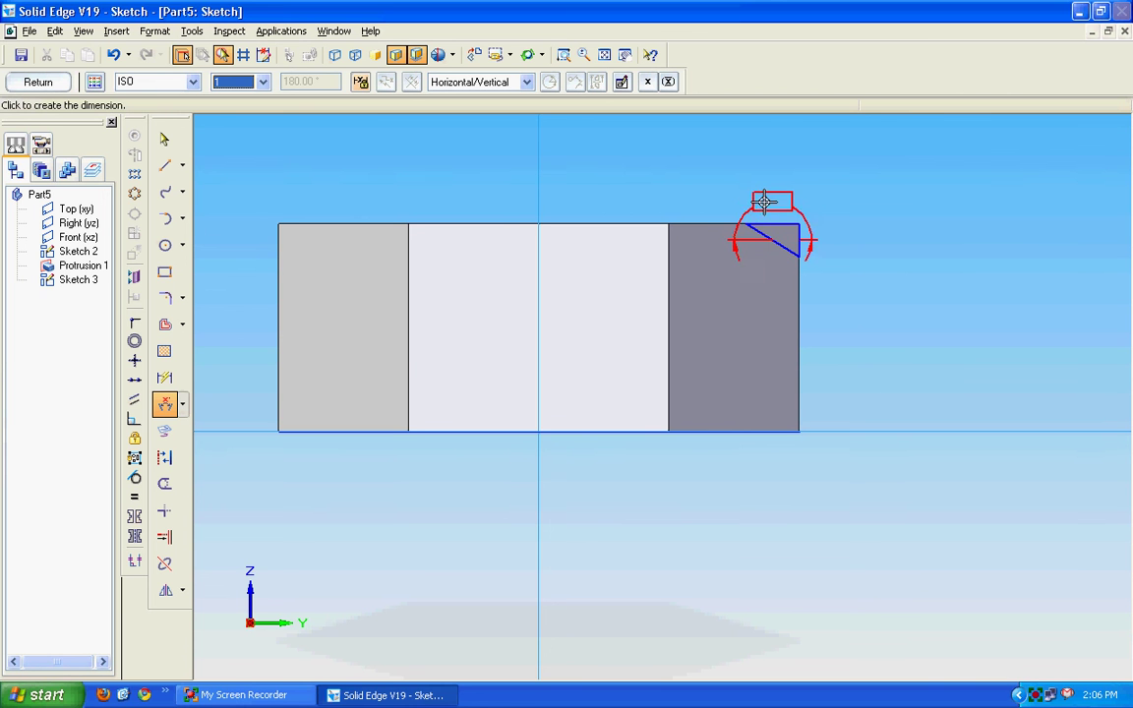
{"action": "left_click", "coordinate": [527, 82]}
{"action": "left_click", "coordinate": [481, 111]}
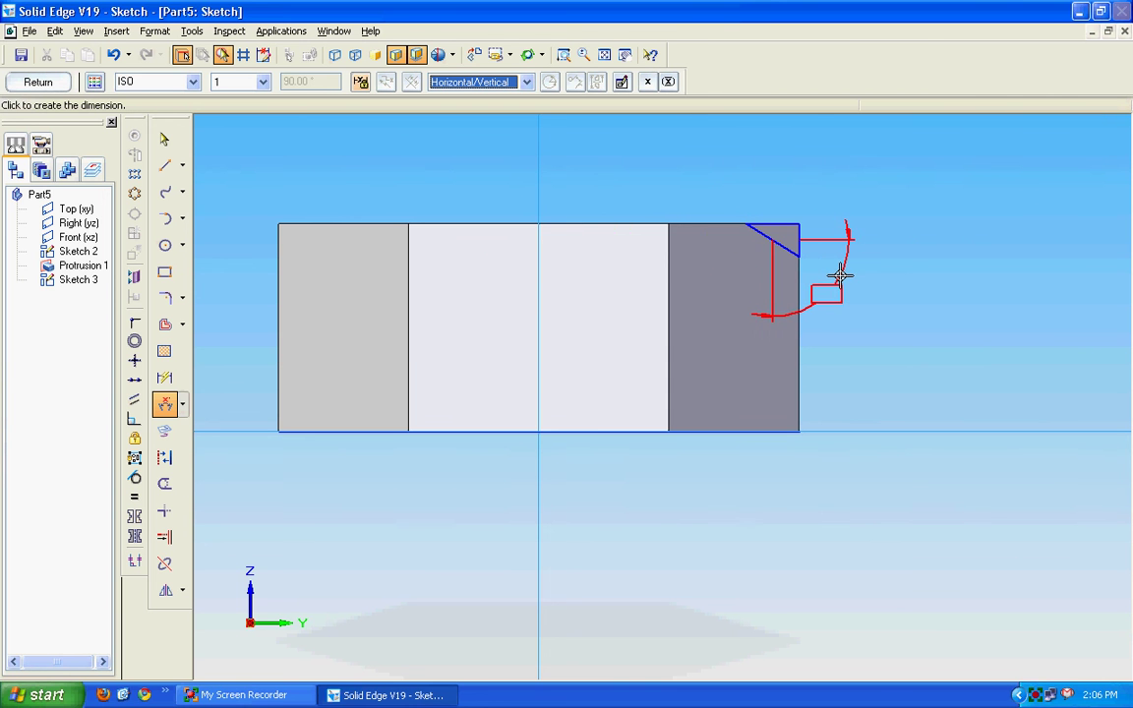
{"action": "right_click", "coordinate": [837, 274]}
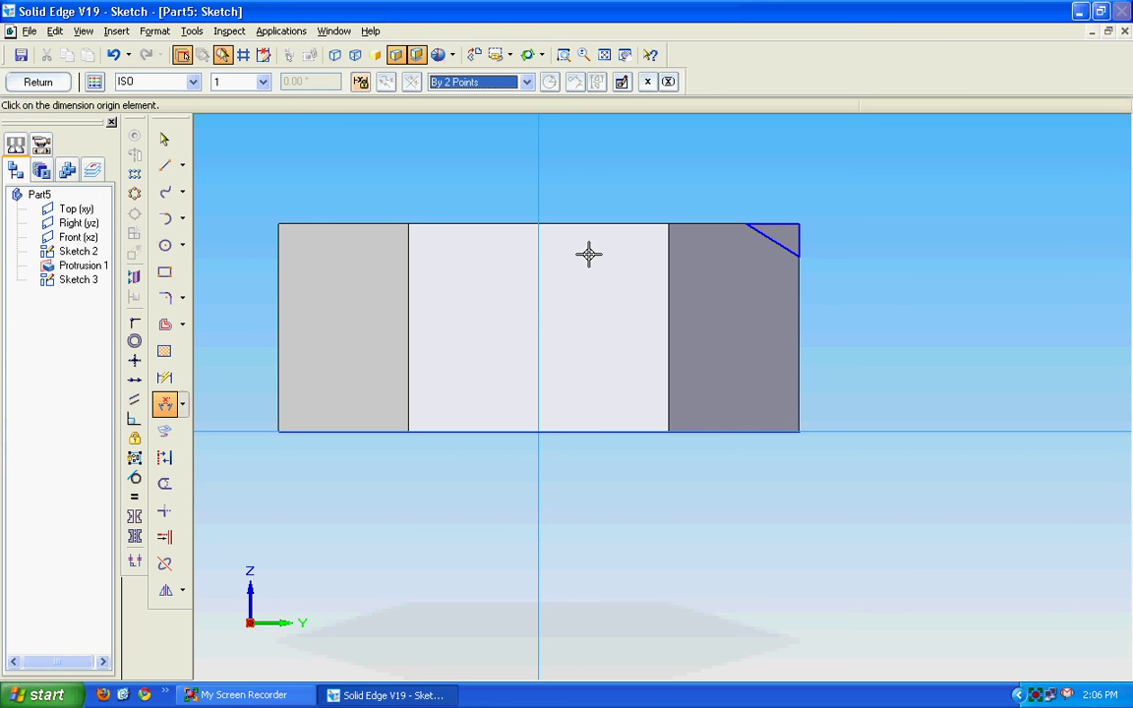
Dimension the angle between the triangle's slanted line and its vertical leg, and set it to 30°.
{"action": "left_click", "coordinate": [762, 232]}
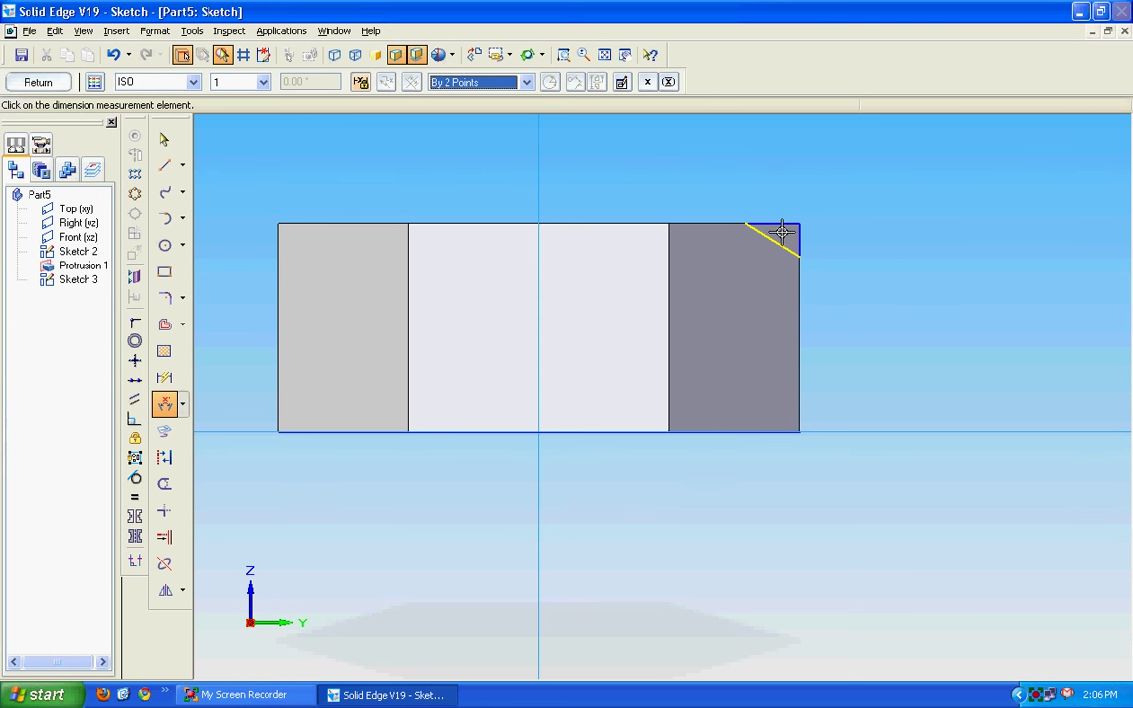
{"action": "left_click", "coordinate": [796, 236]}
{"action": "left_click", "coordinate": [759, 189]}
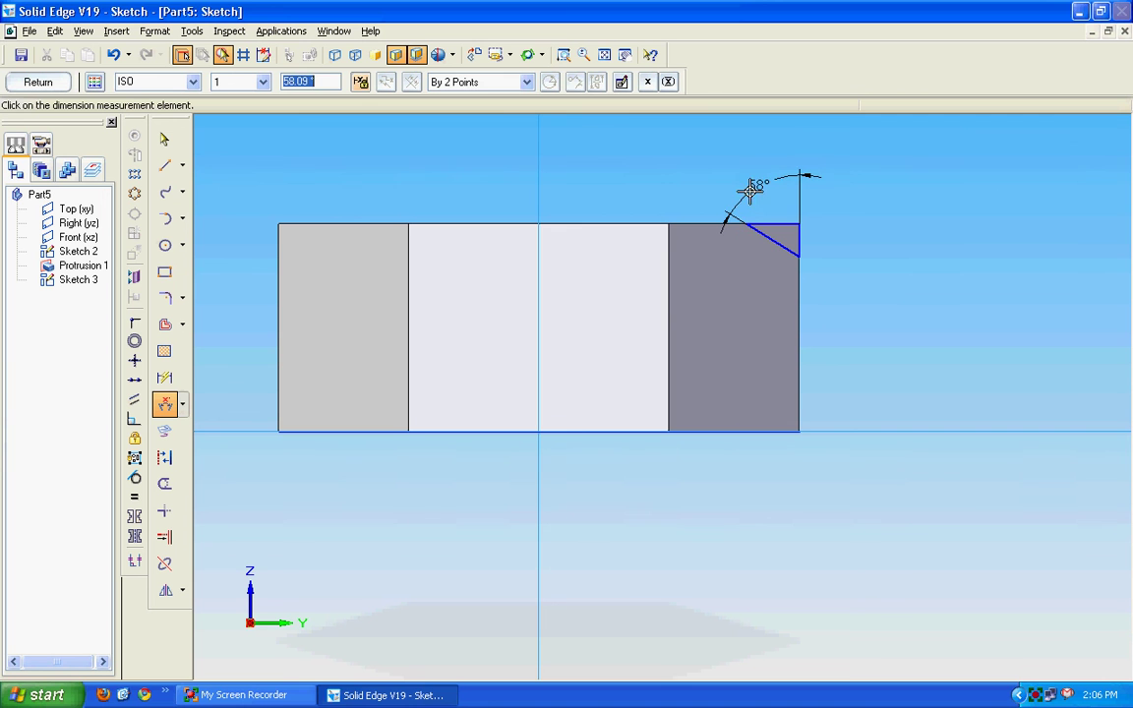
{"action": "type", "text": "30"}
{"action": "key", "text": "Return"}
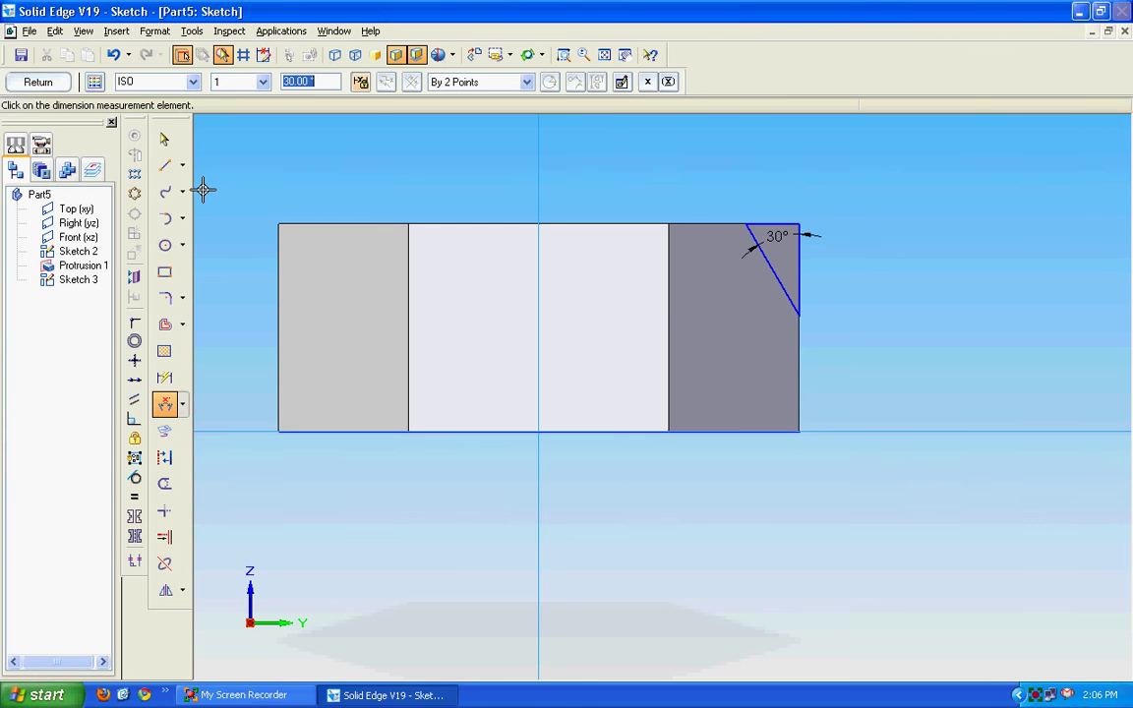
{"action": "left_click", "coordinate": [164, 139]}
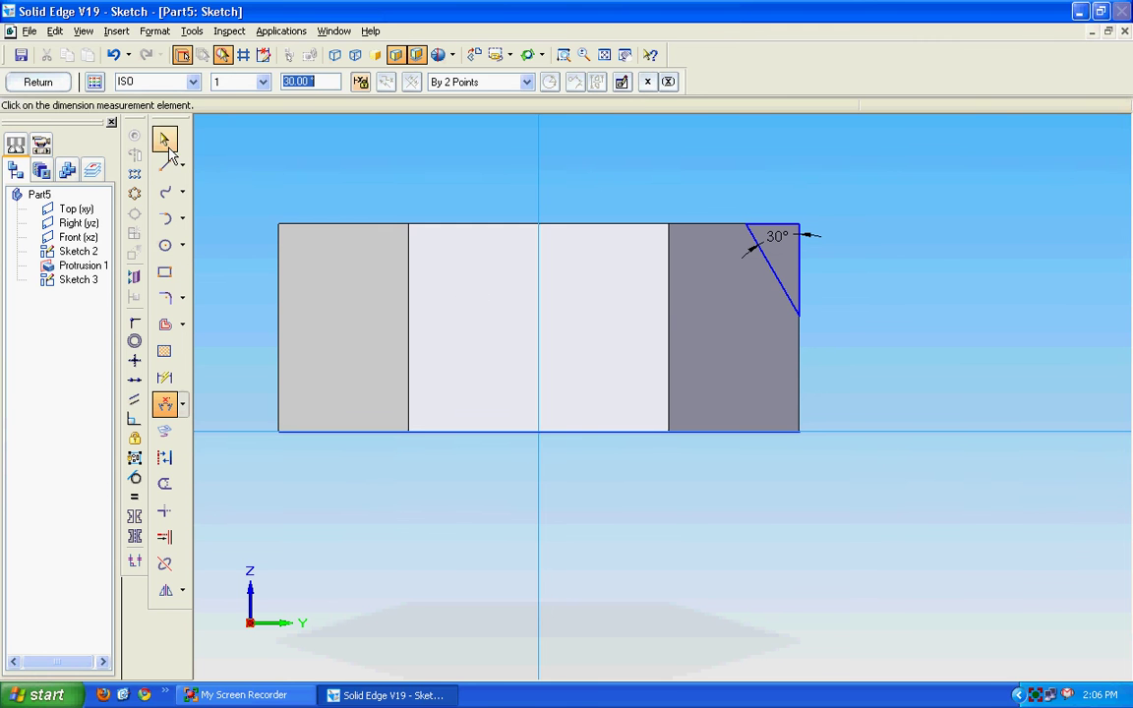
Dimension the corner triangle's vertical leg and set its length to 2 mm.
{"action": "left_click", "coordinate": [172, 386]}
{"action": "left_click", "coordinate": [797, 246]}
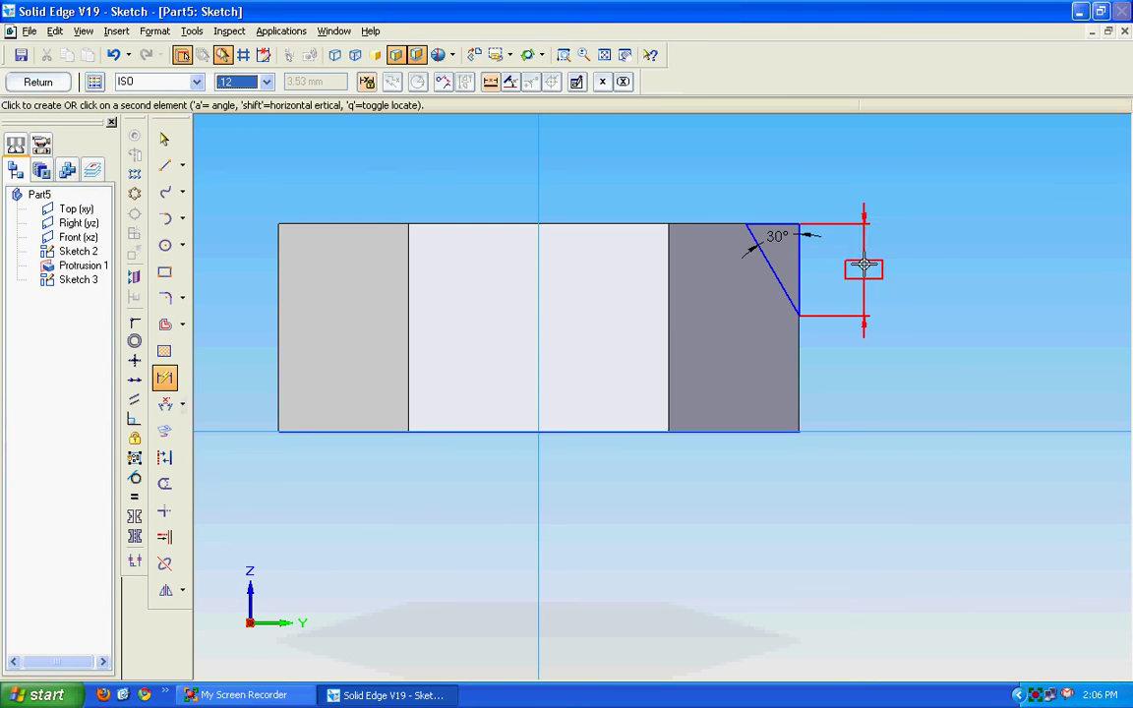
{"action": "left_click", "coordinate": [863, 266]}
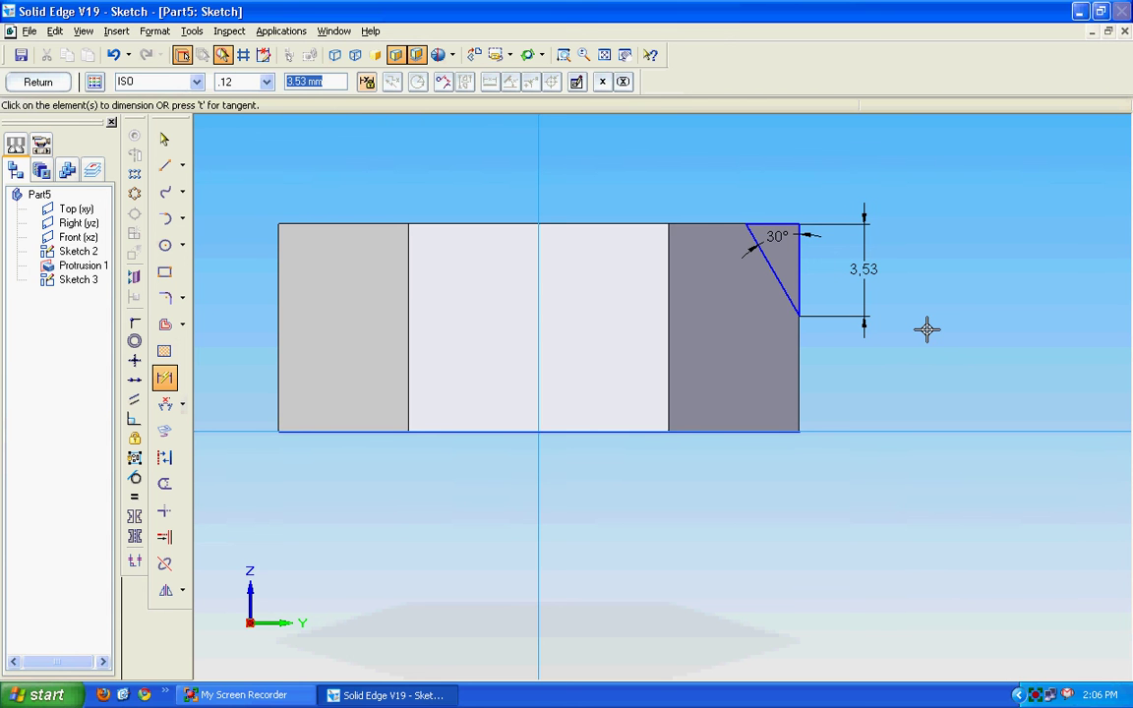
{"action": "type", "text": "2"}
{"action": "key", "text": "Return"}
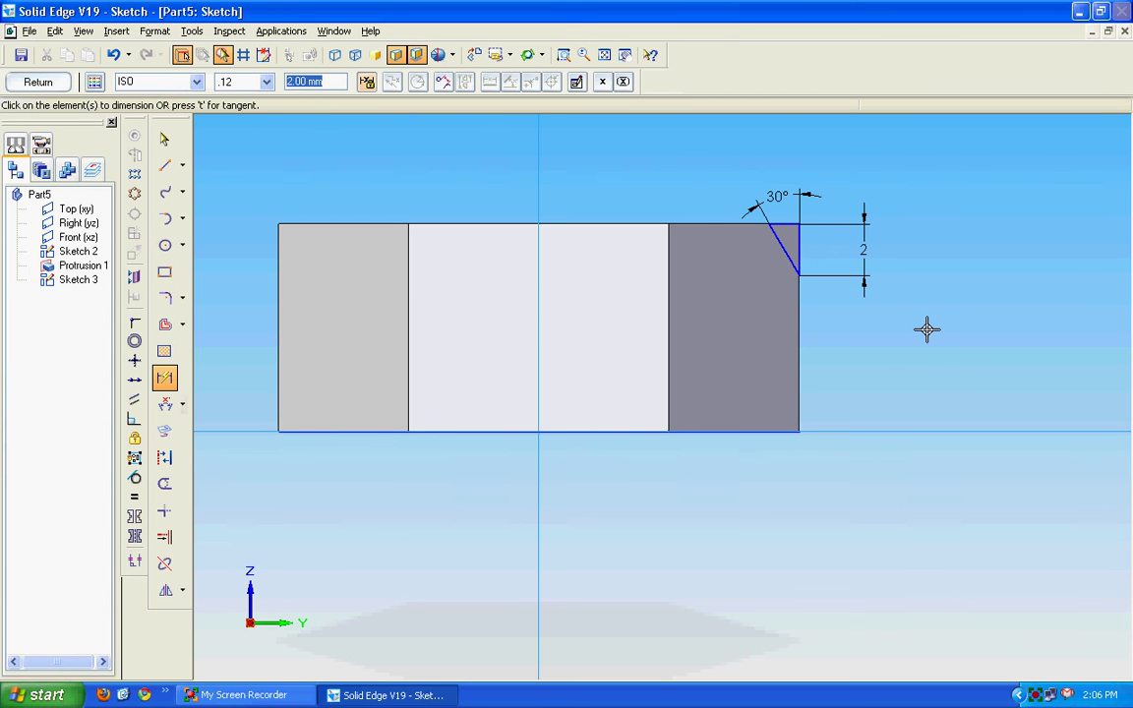
Try adding a length dimension to the corner triangle's horizontal leg and delete that dimension.
{"action": "left_click", "coordinate": [780, 241]}
{"action": "left_click", "coordinate": [788, 174]}
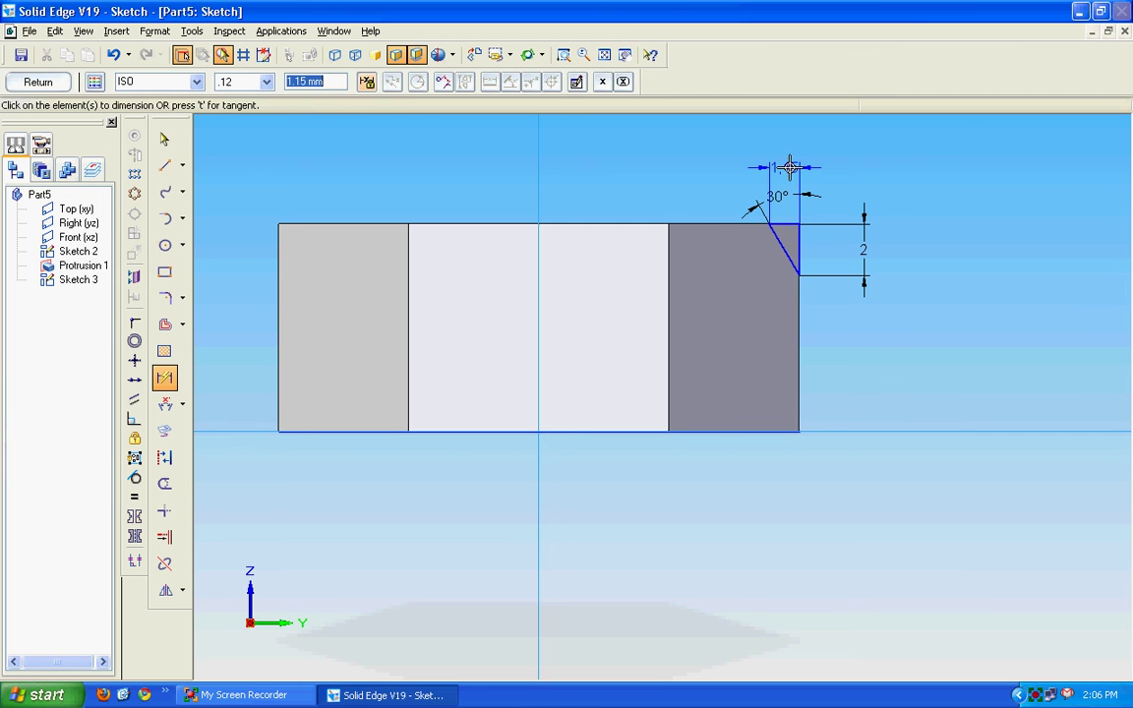
{"action": "key", "text": "Escape"}
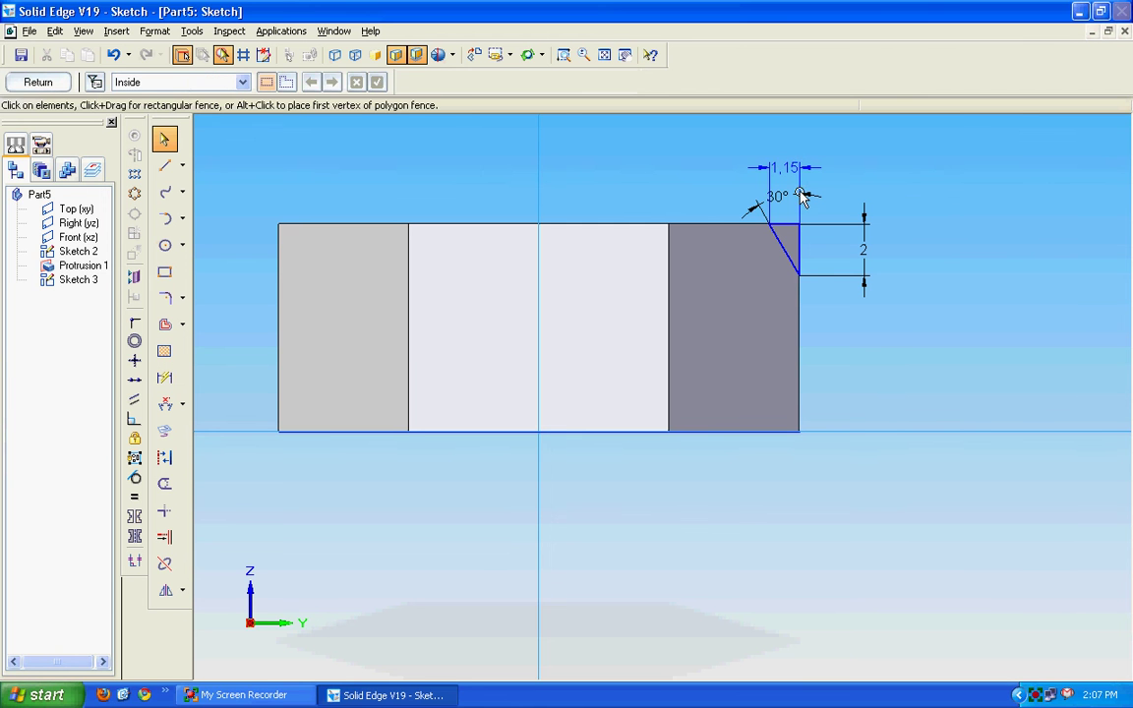
{"action": "left_click", "coordinate": [782, 169]}
{"action": "key", "text": "Delete"}
Try to set the length of the triangle's horizontal line to 2 mm.
{"action": "left_click", "coordinate": [782, 225]}
{"action": "type", "text": "2"}
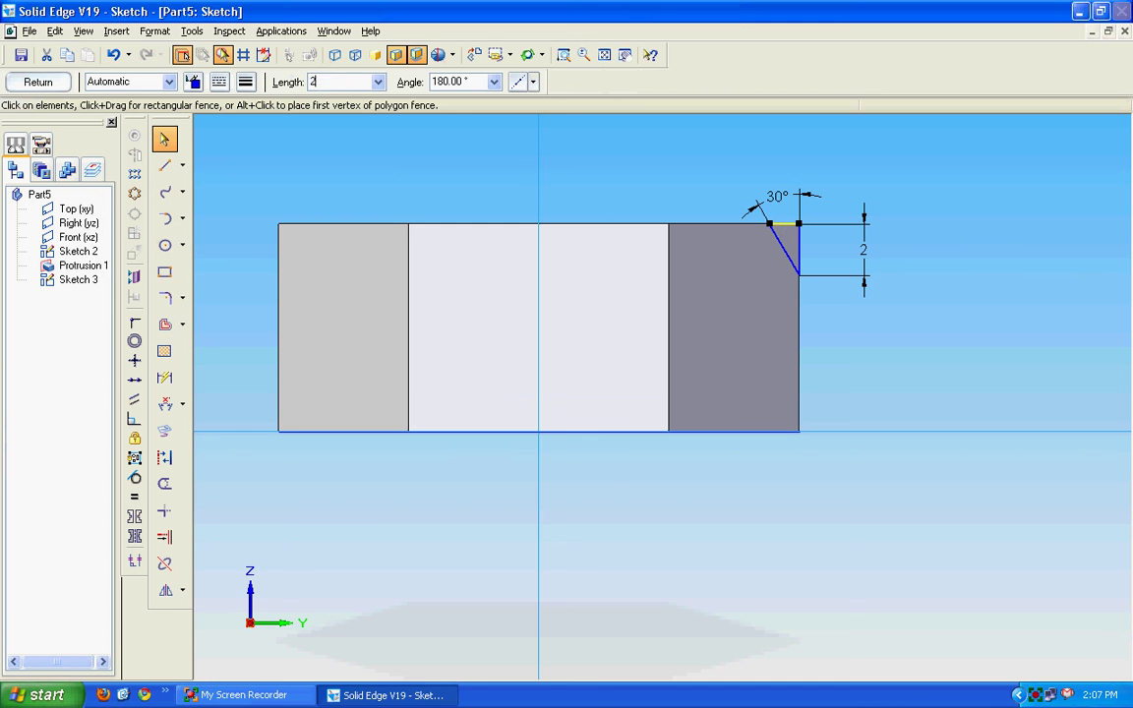
{"action": "key", "text": "Return"}
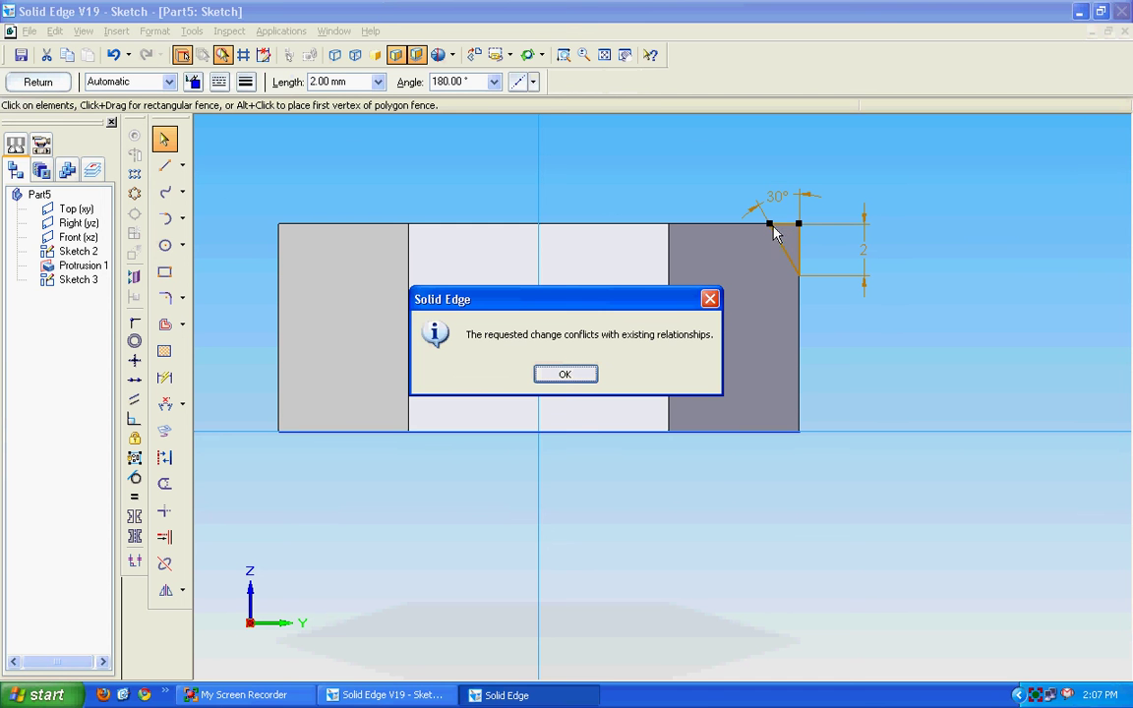
{"action": "left_click", "coordinate": [586, 374]}
{"action": "left_click", "coordinate": [936, 358]}
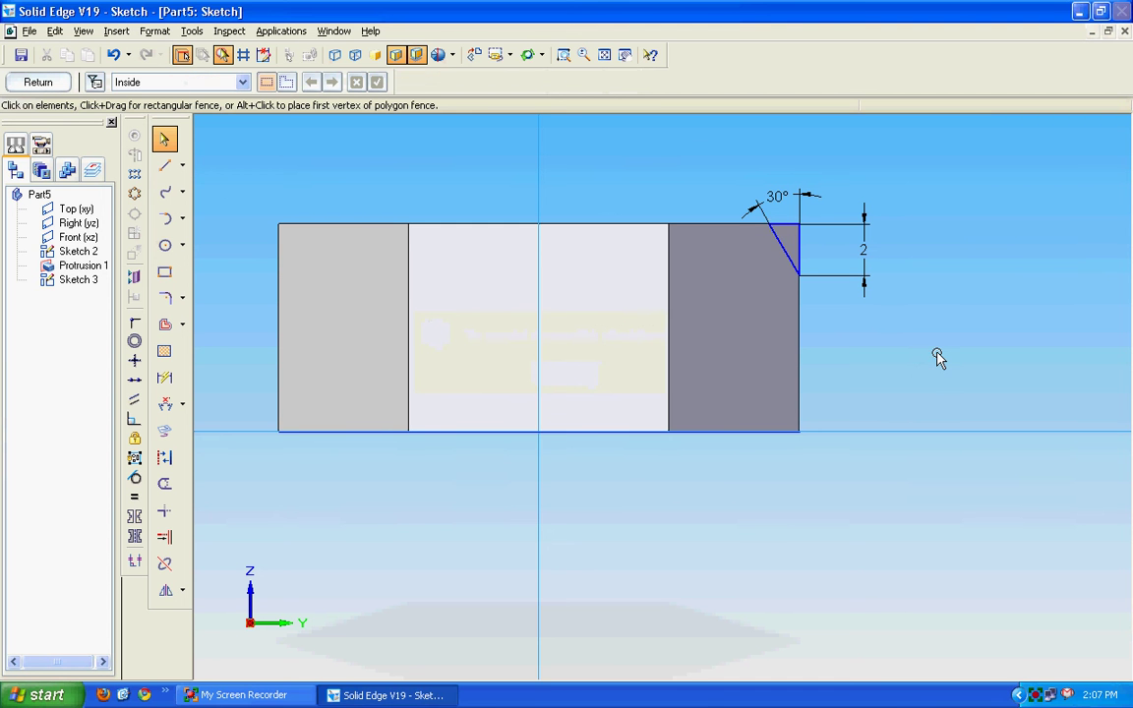